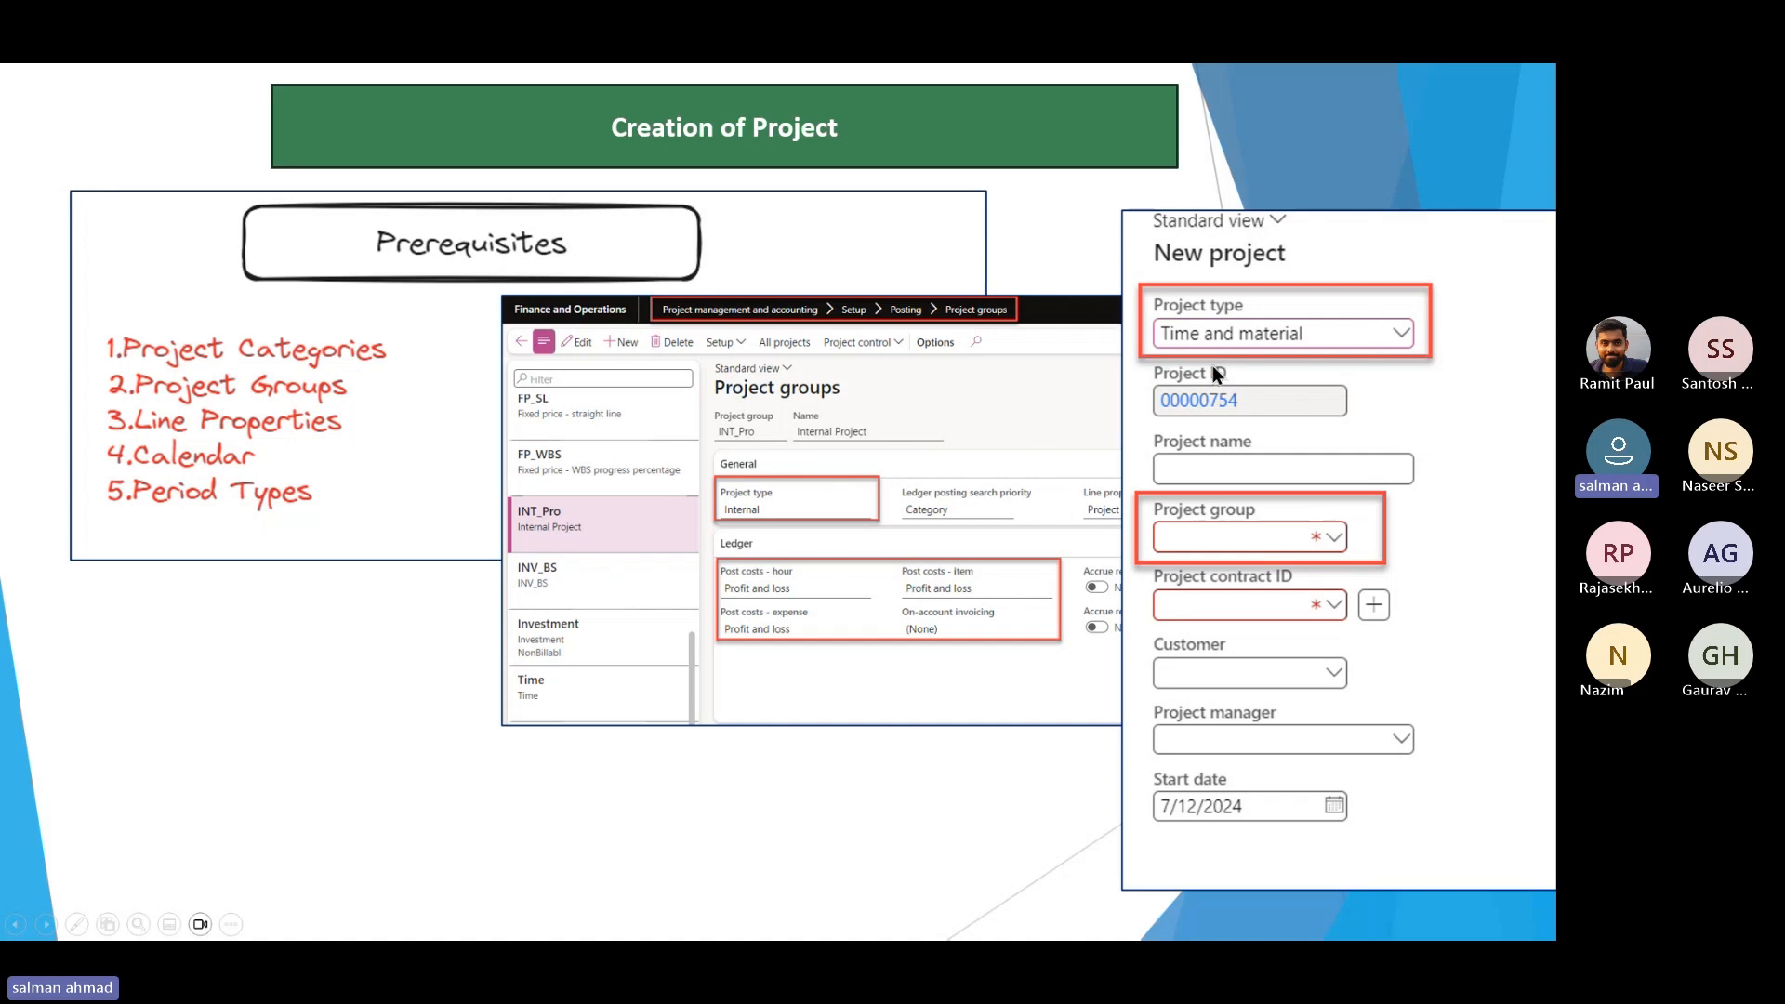
# Switch from the slide show to the browser window with the Finance and Operations dashboard
pyautogui.hotkey('alt', 'Tab')
pyautogui.press('Tab')
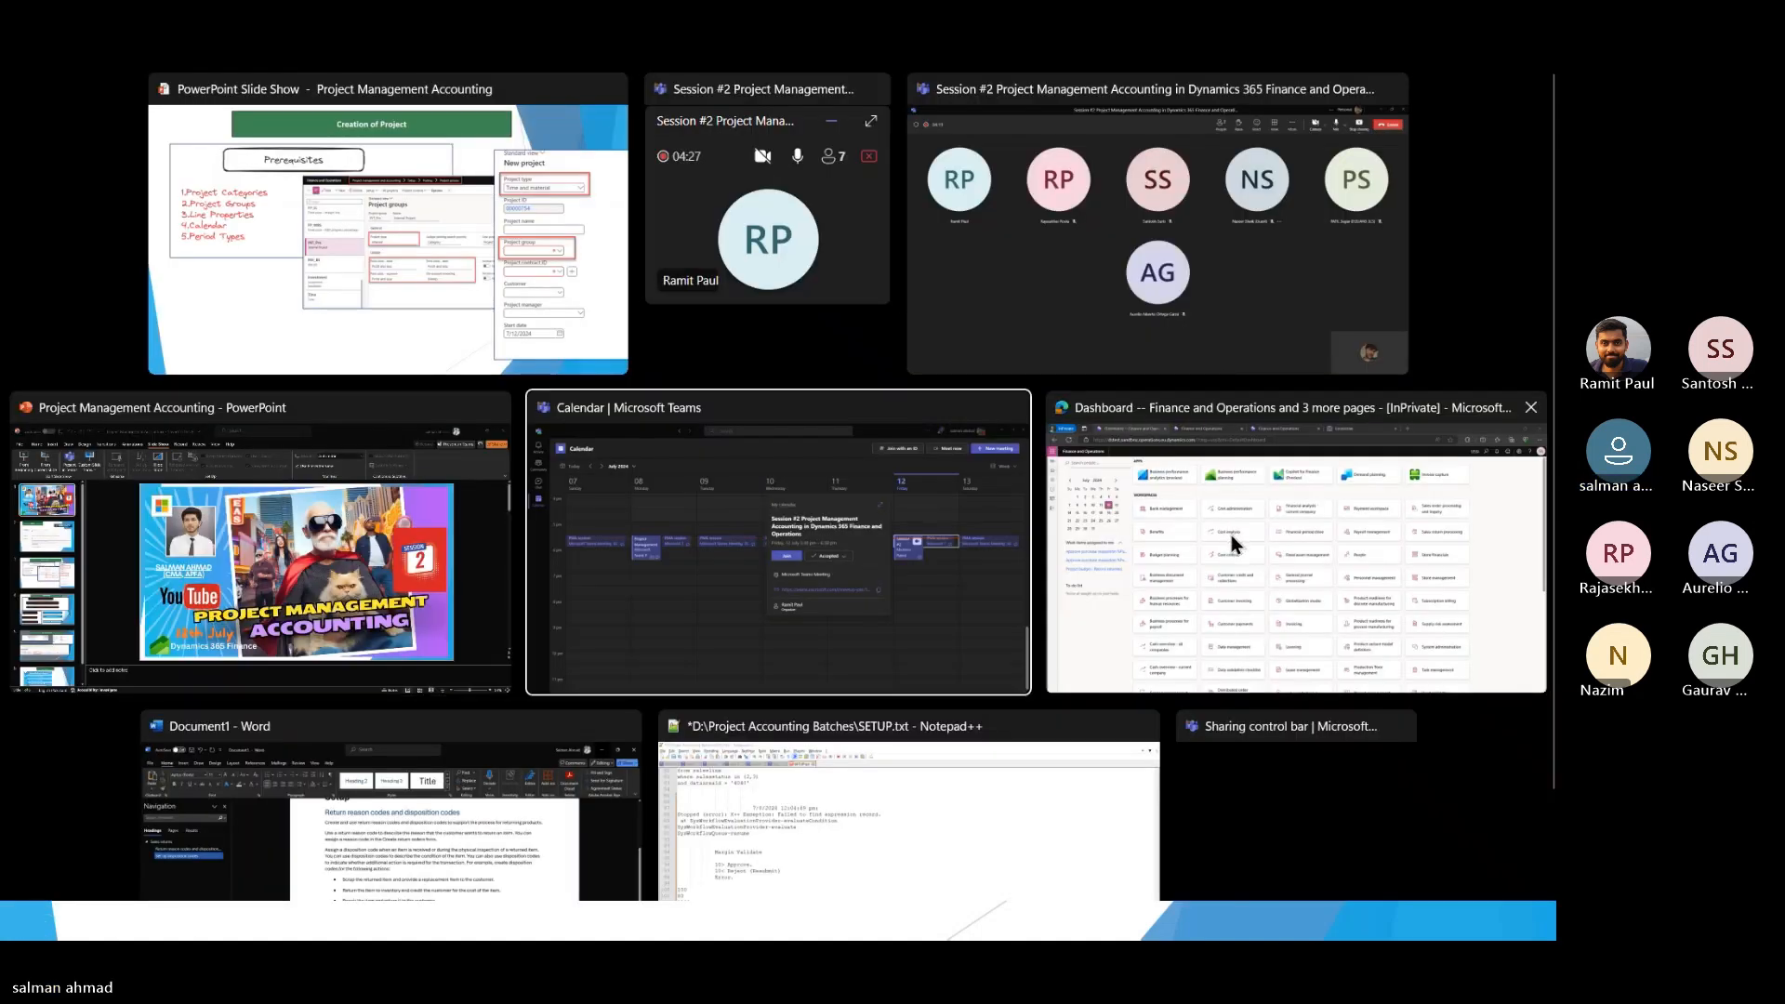
pyautogui.click(1231, 534)
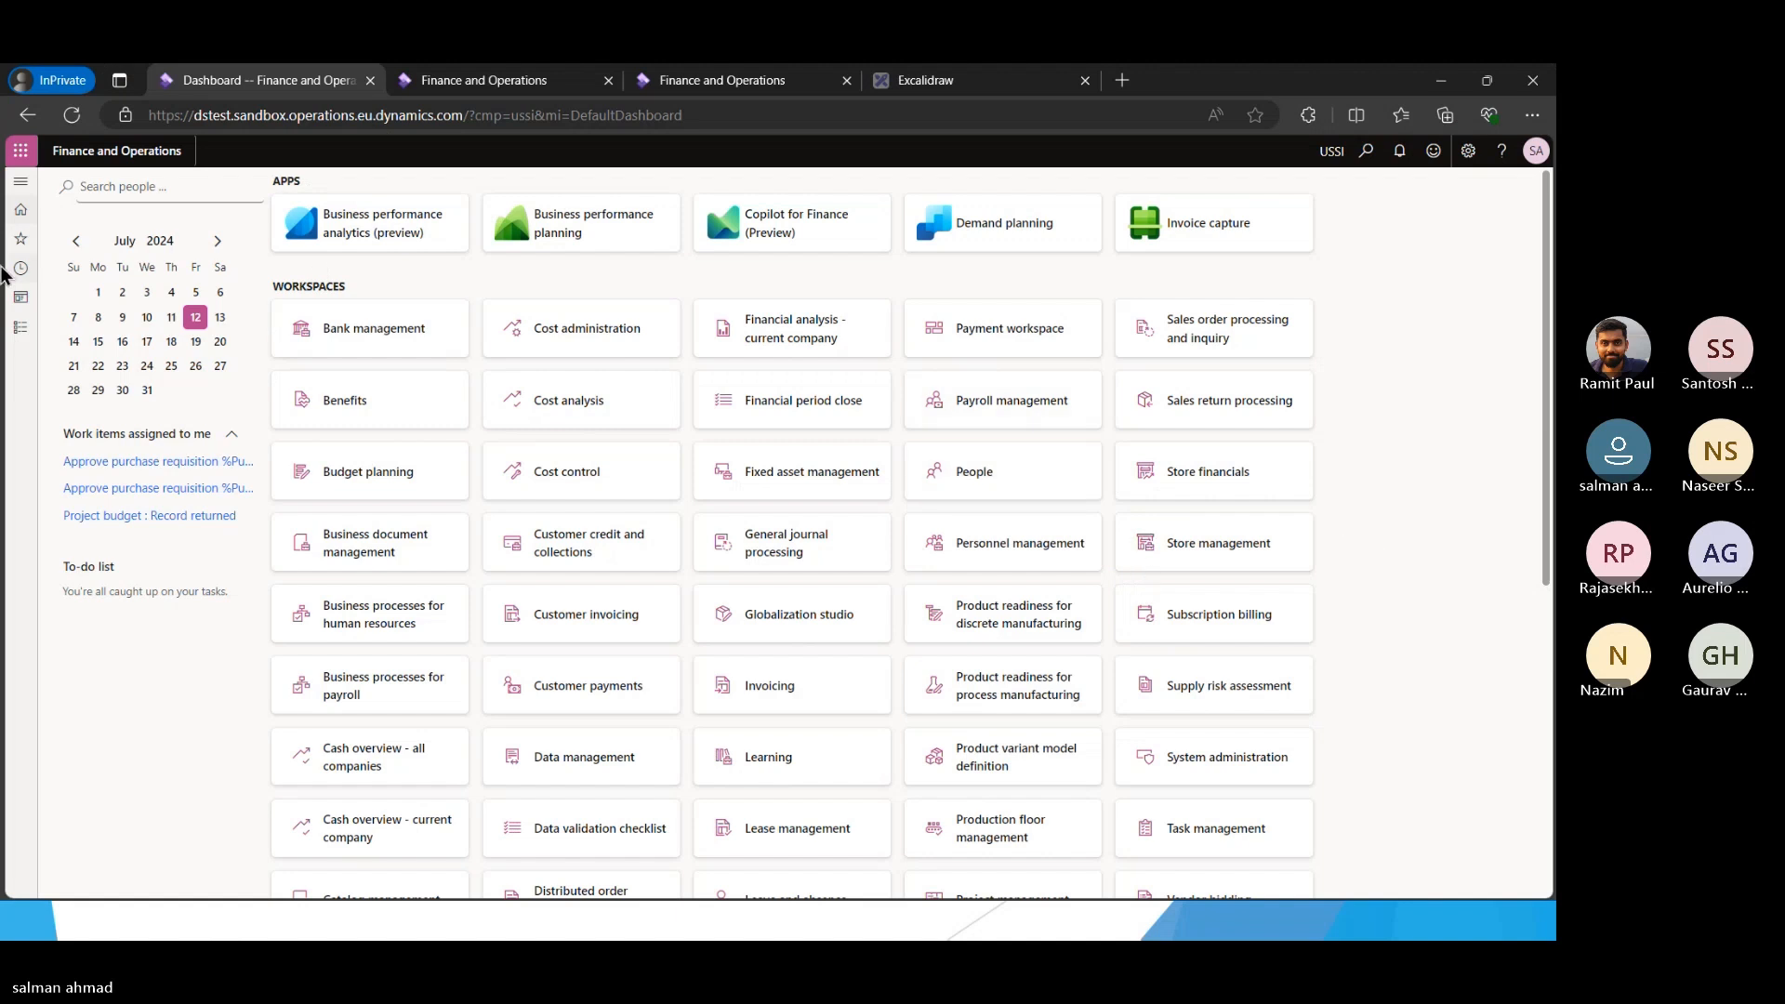
pyautogui.click(84, 163)
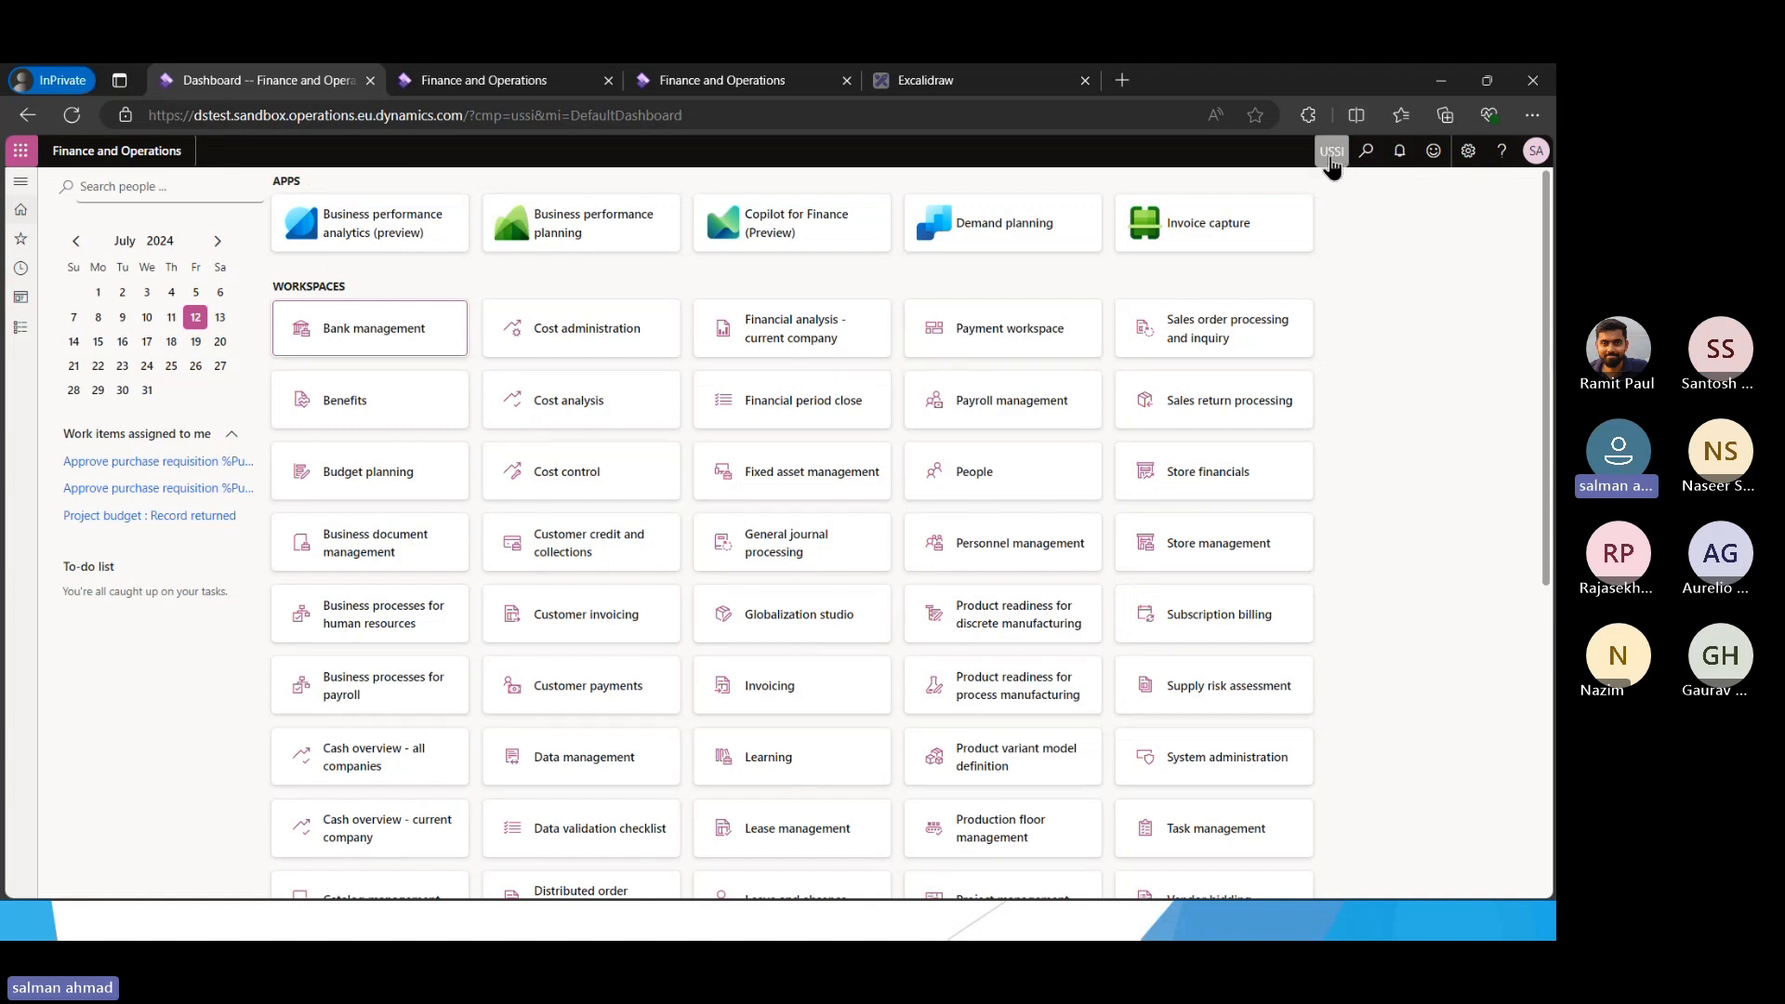
# Check the list of available legal entities around USSI without changing the current company
pyautogui.click(1335, 159)
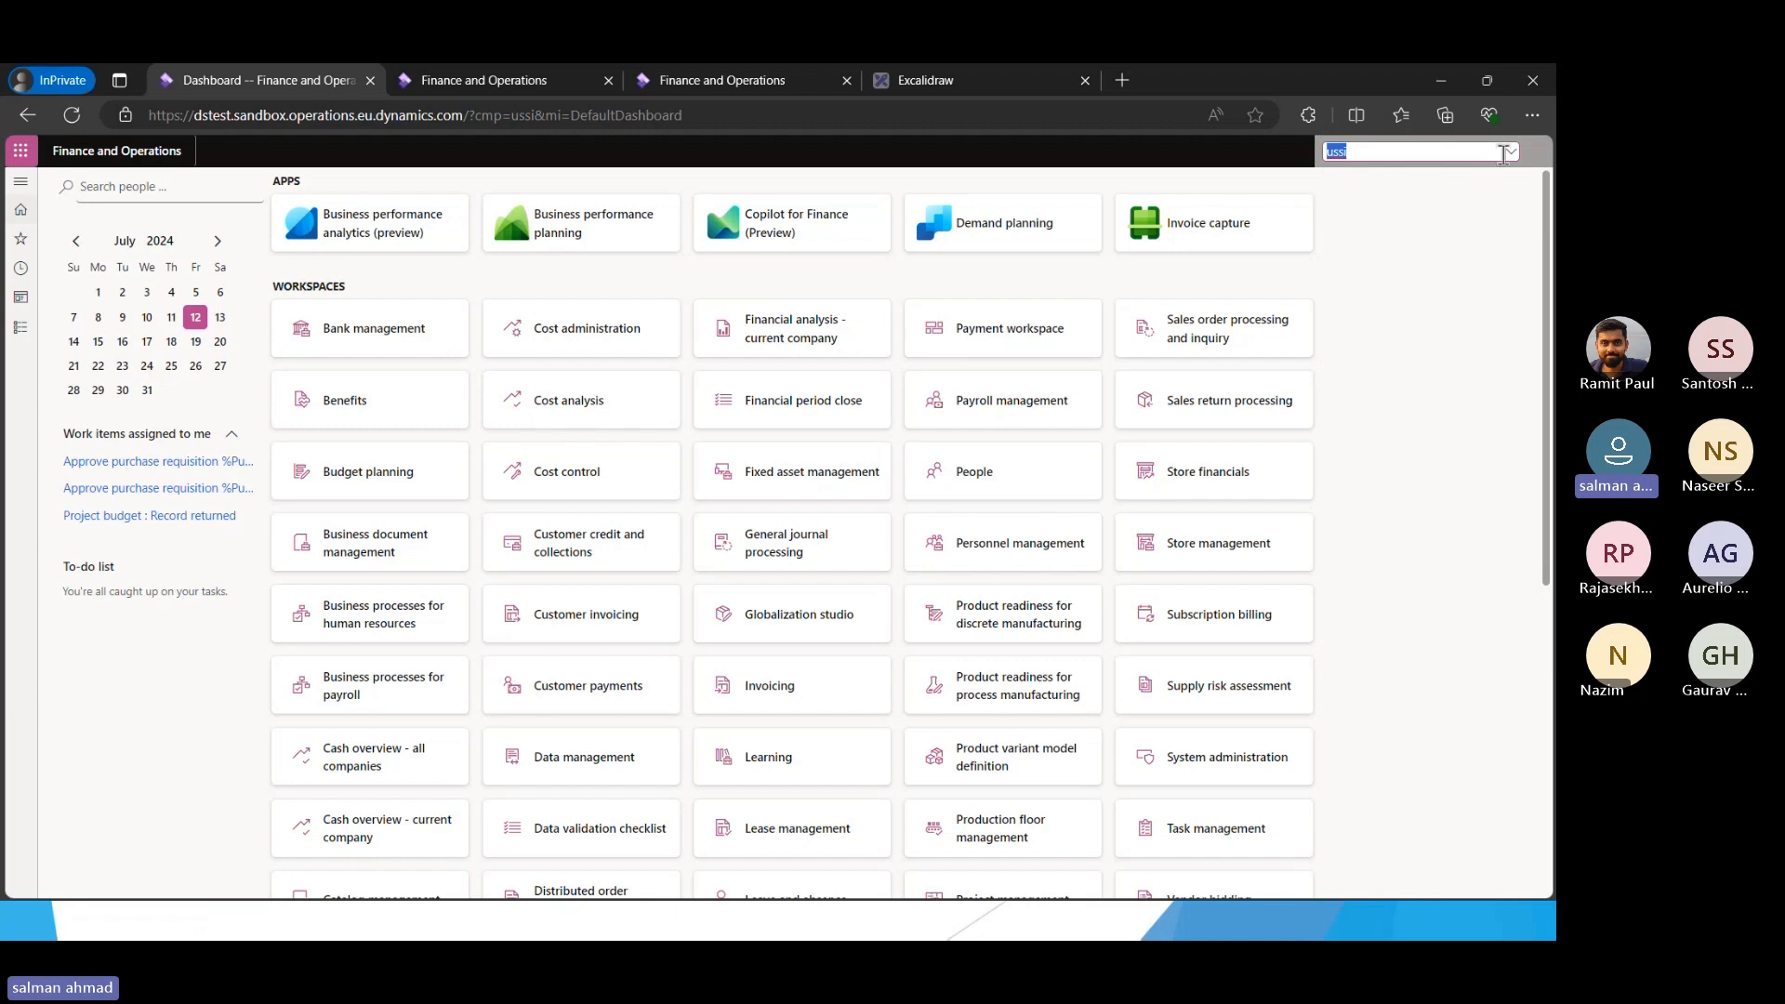
pyautogui.click(1512, 155)
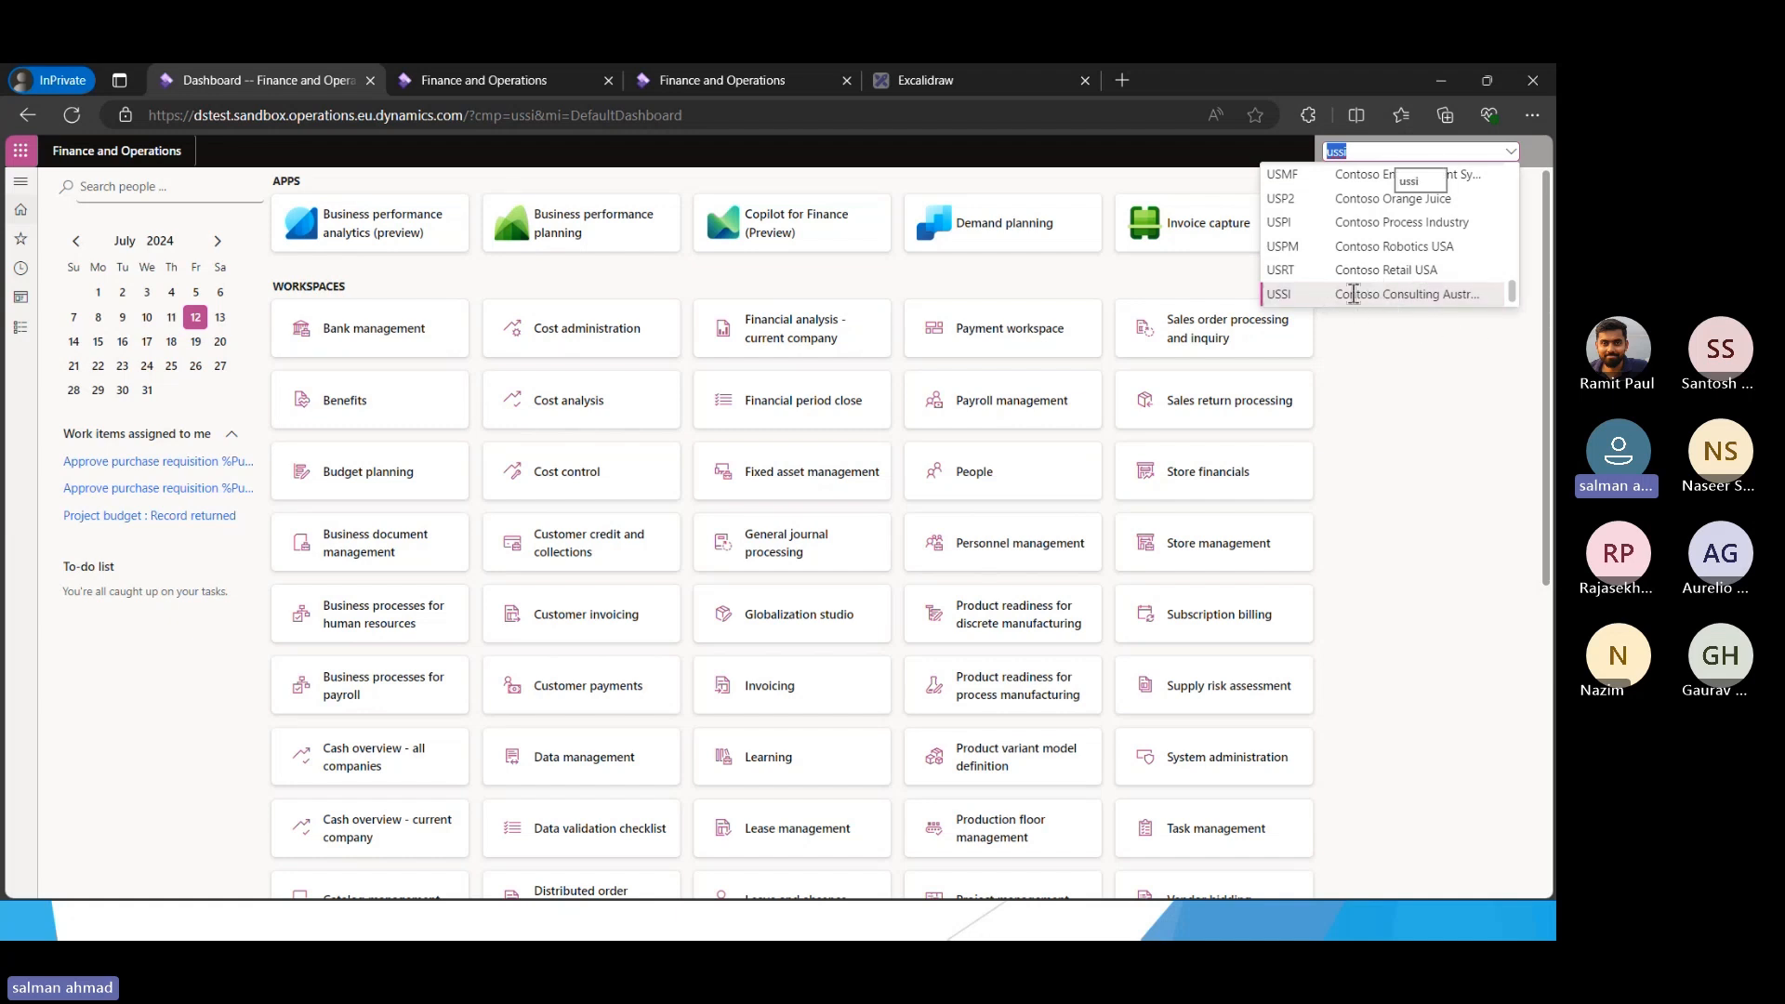
pyautogui.click(1372, 435)
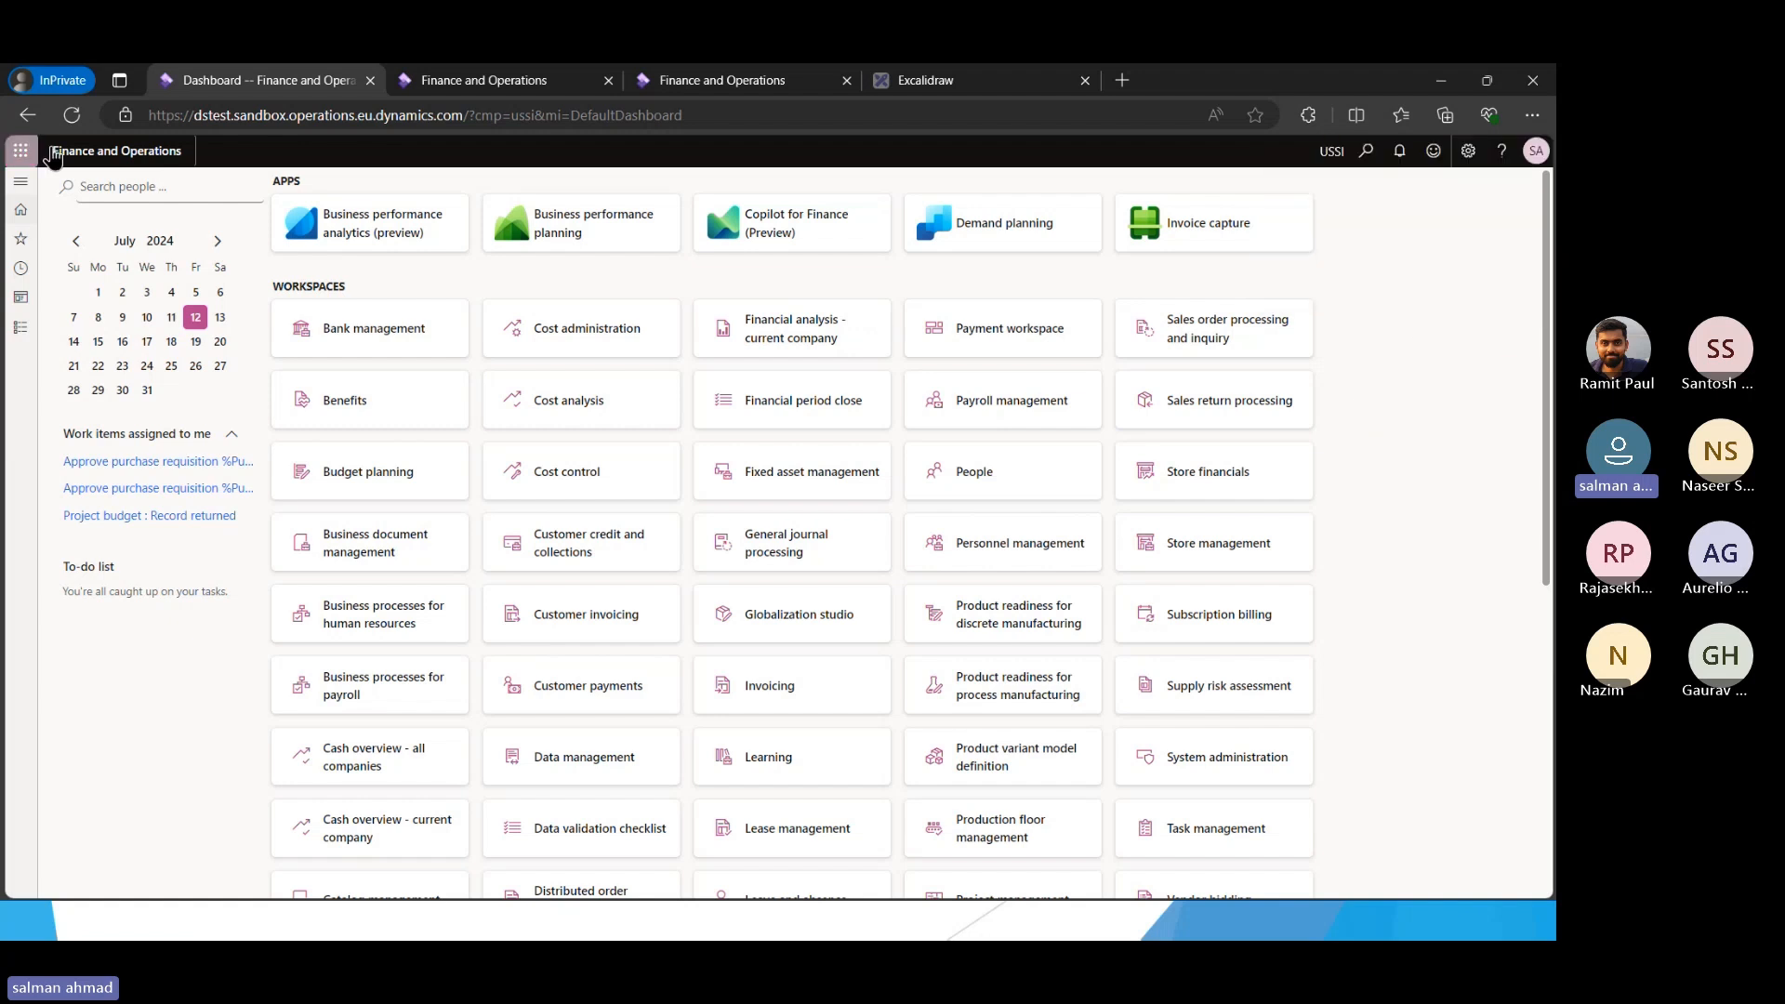
# Open the Project groups page from the posting setup of Project management and accounting
pyautogui.click(21, 328)
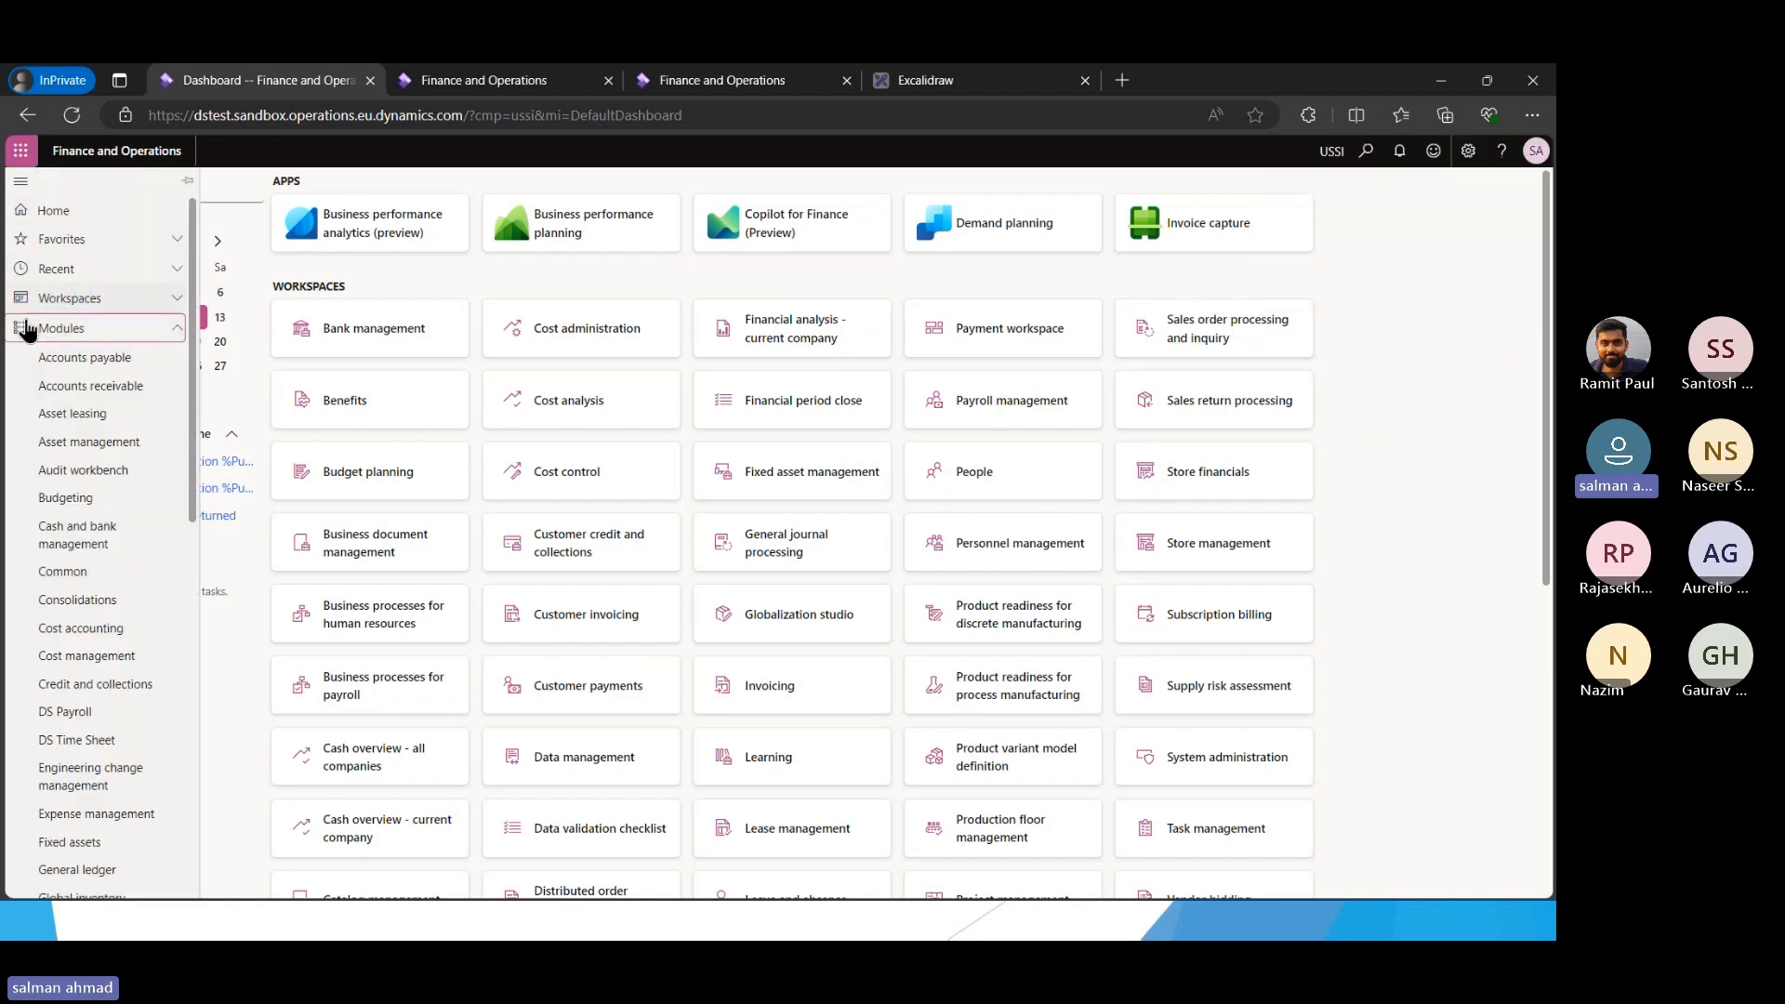
pyautogui.scroll(-10, 32, 363)
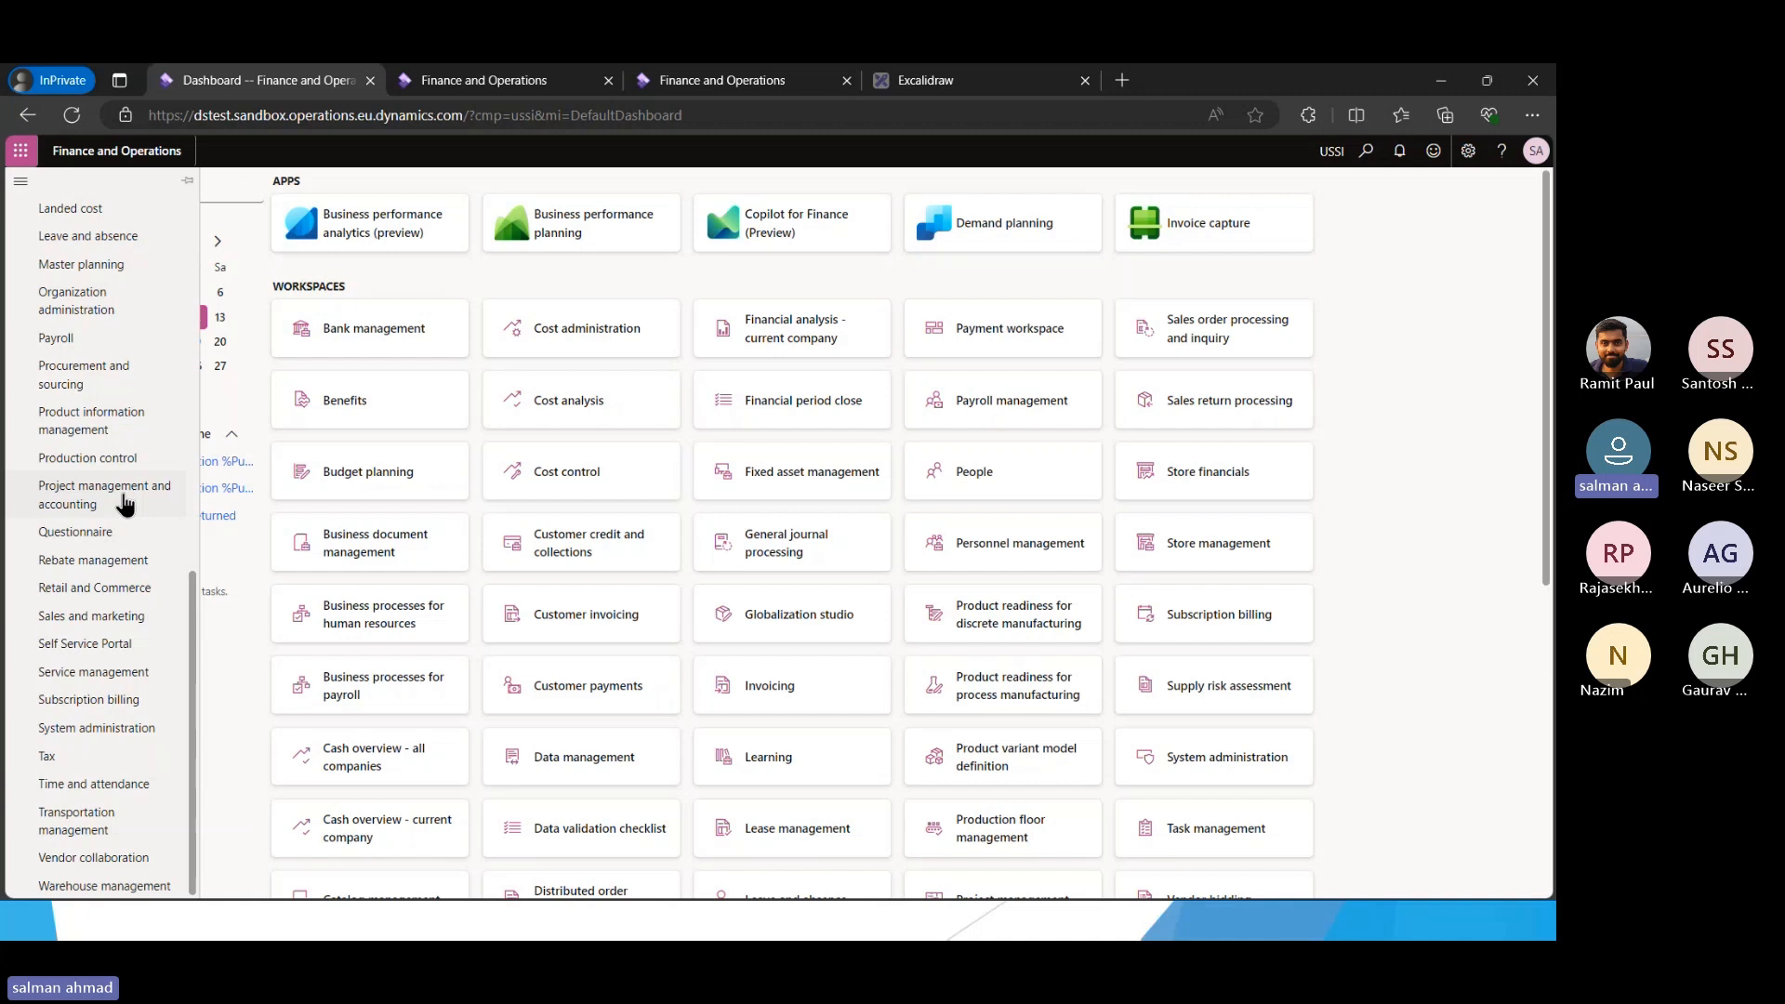
pyautogui.click(125, 503)
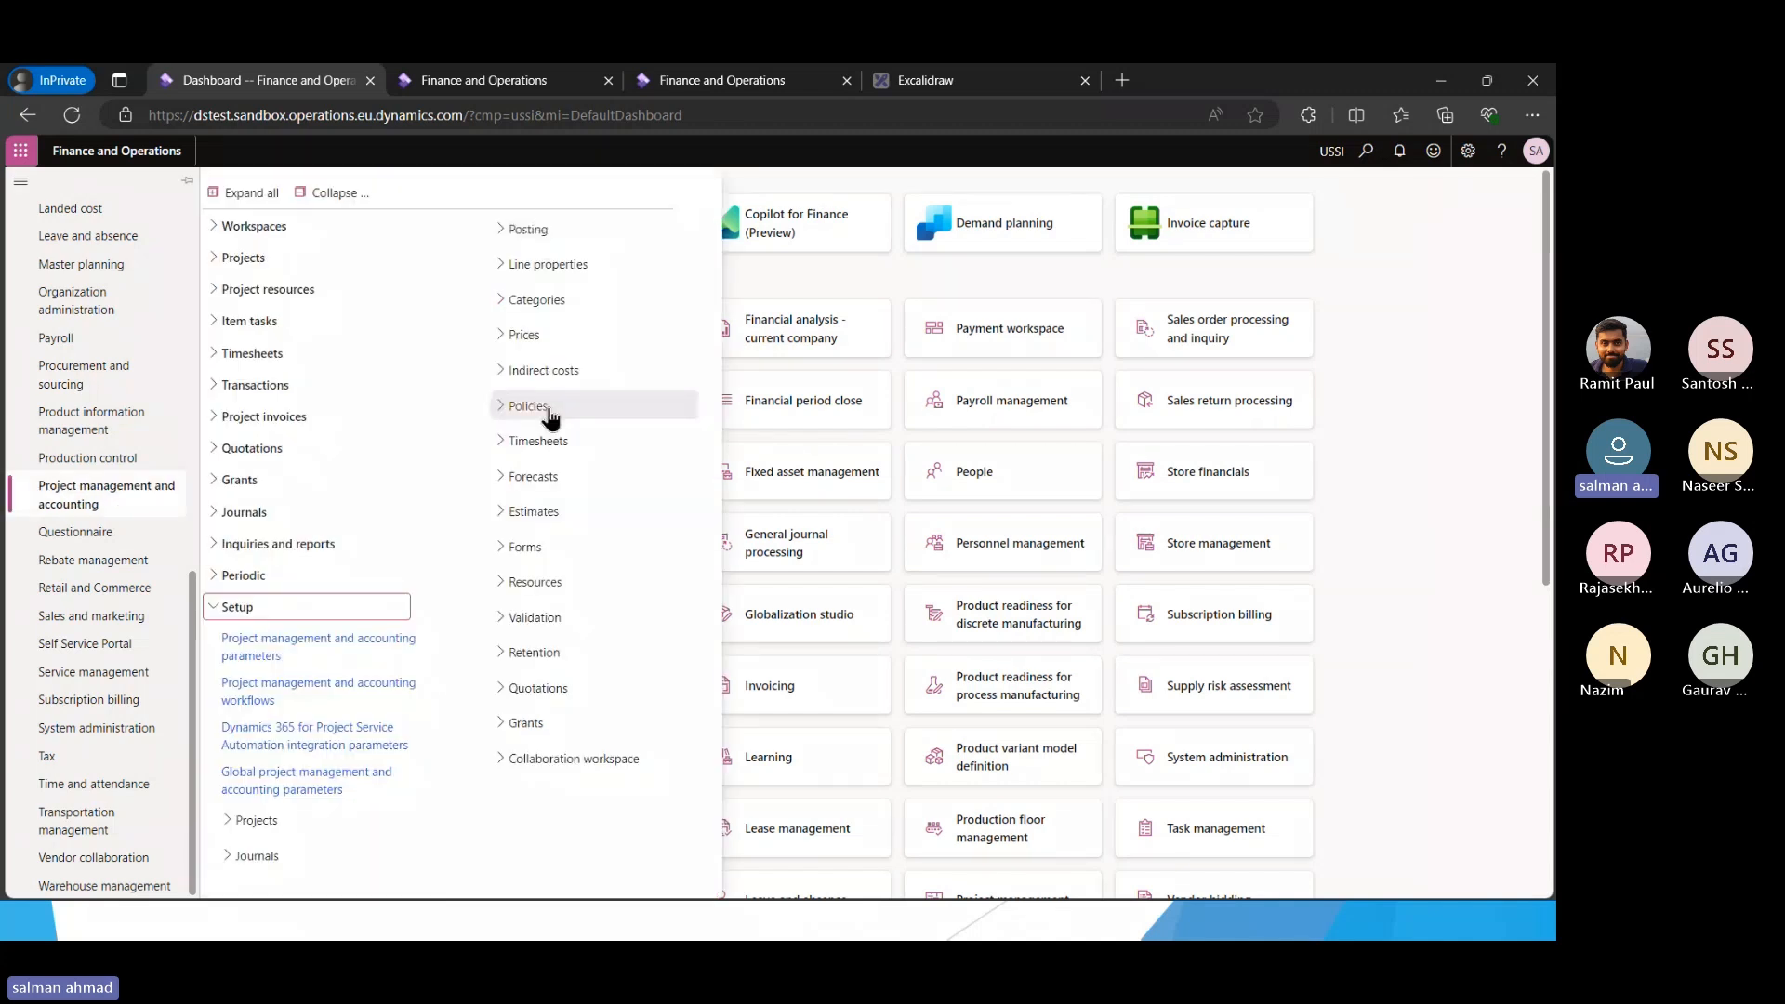
pyautogui.click(544, 230)
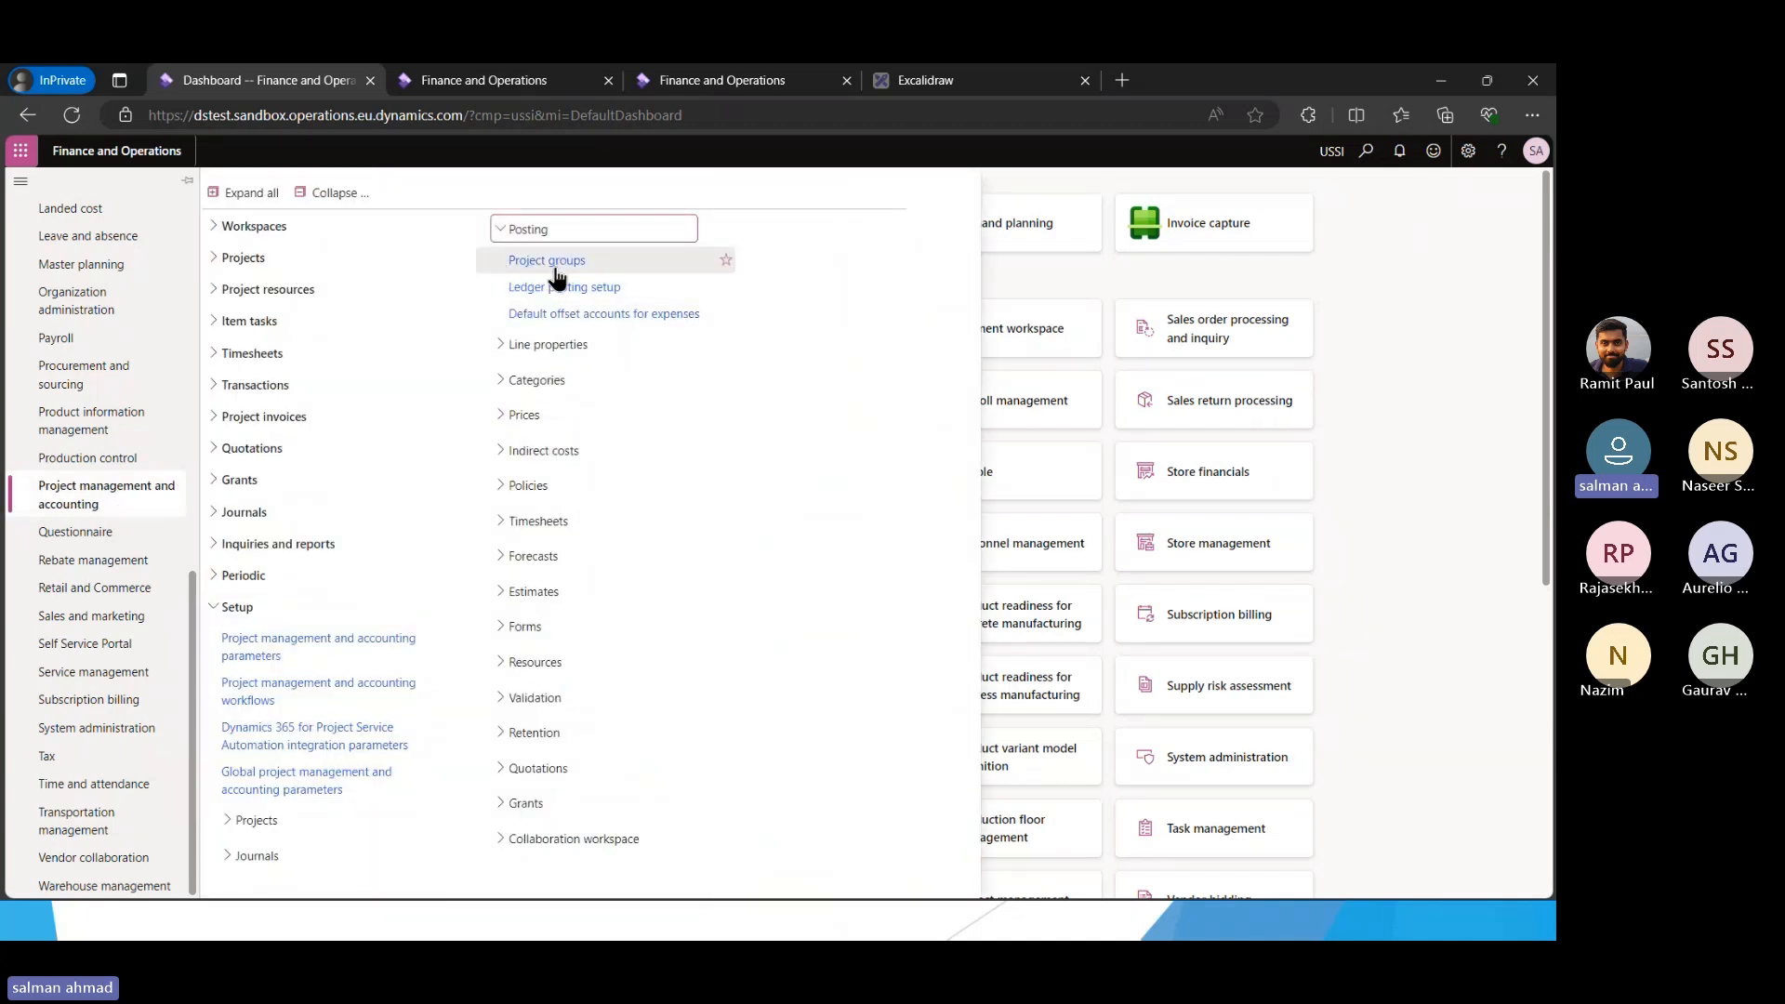
pyautogui.click(563, 266)
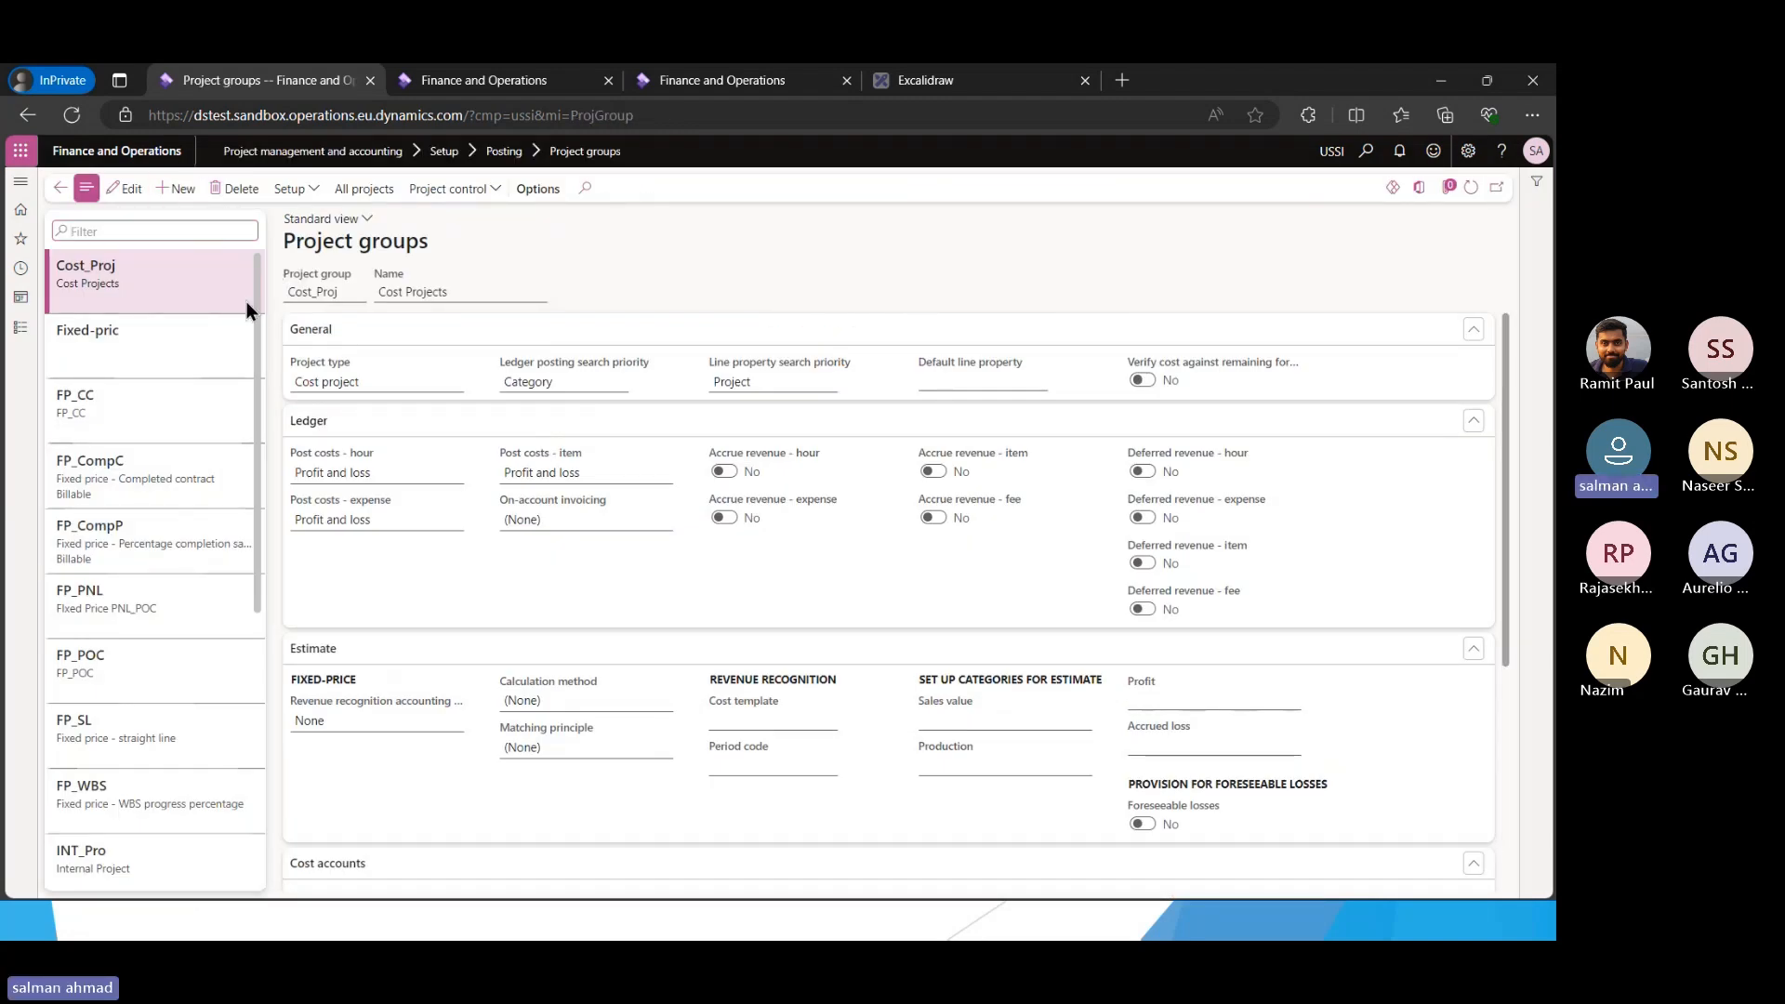
# Create and save a project group TMK named "TIme and material for Test"
pyautogui.hotkey('alt', 'n')
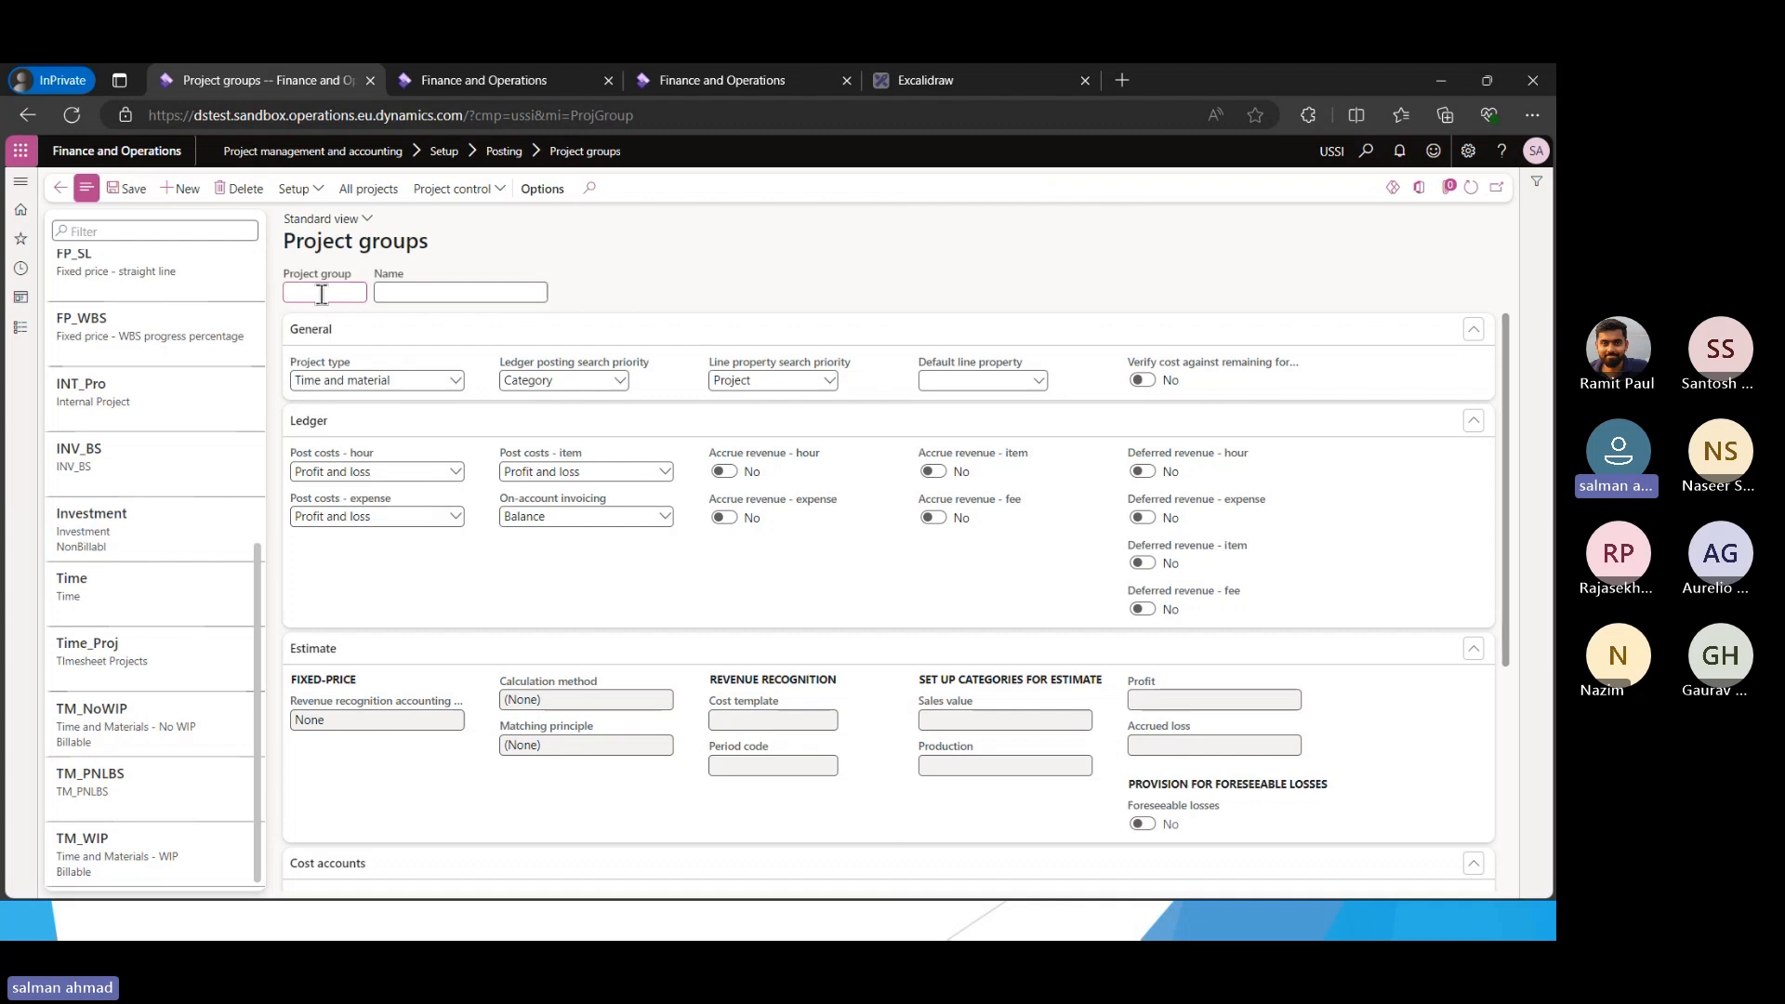
pyautogui.write('TMK')
pyautogui.press('Tab')
pyautogui.write('Time and material for ')
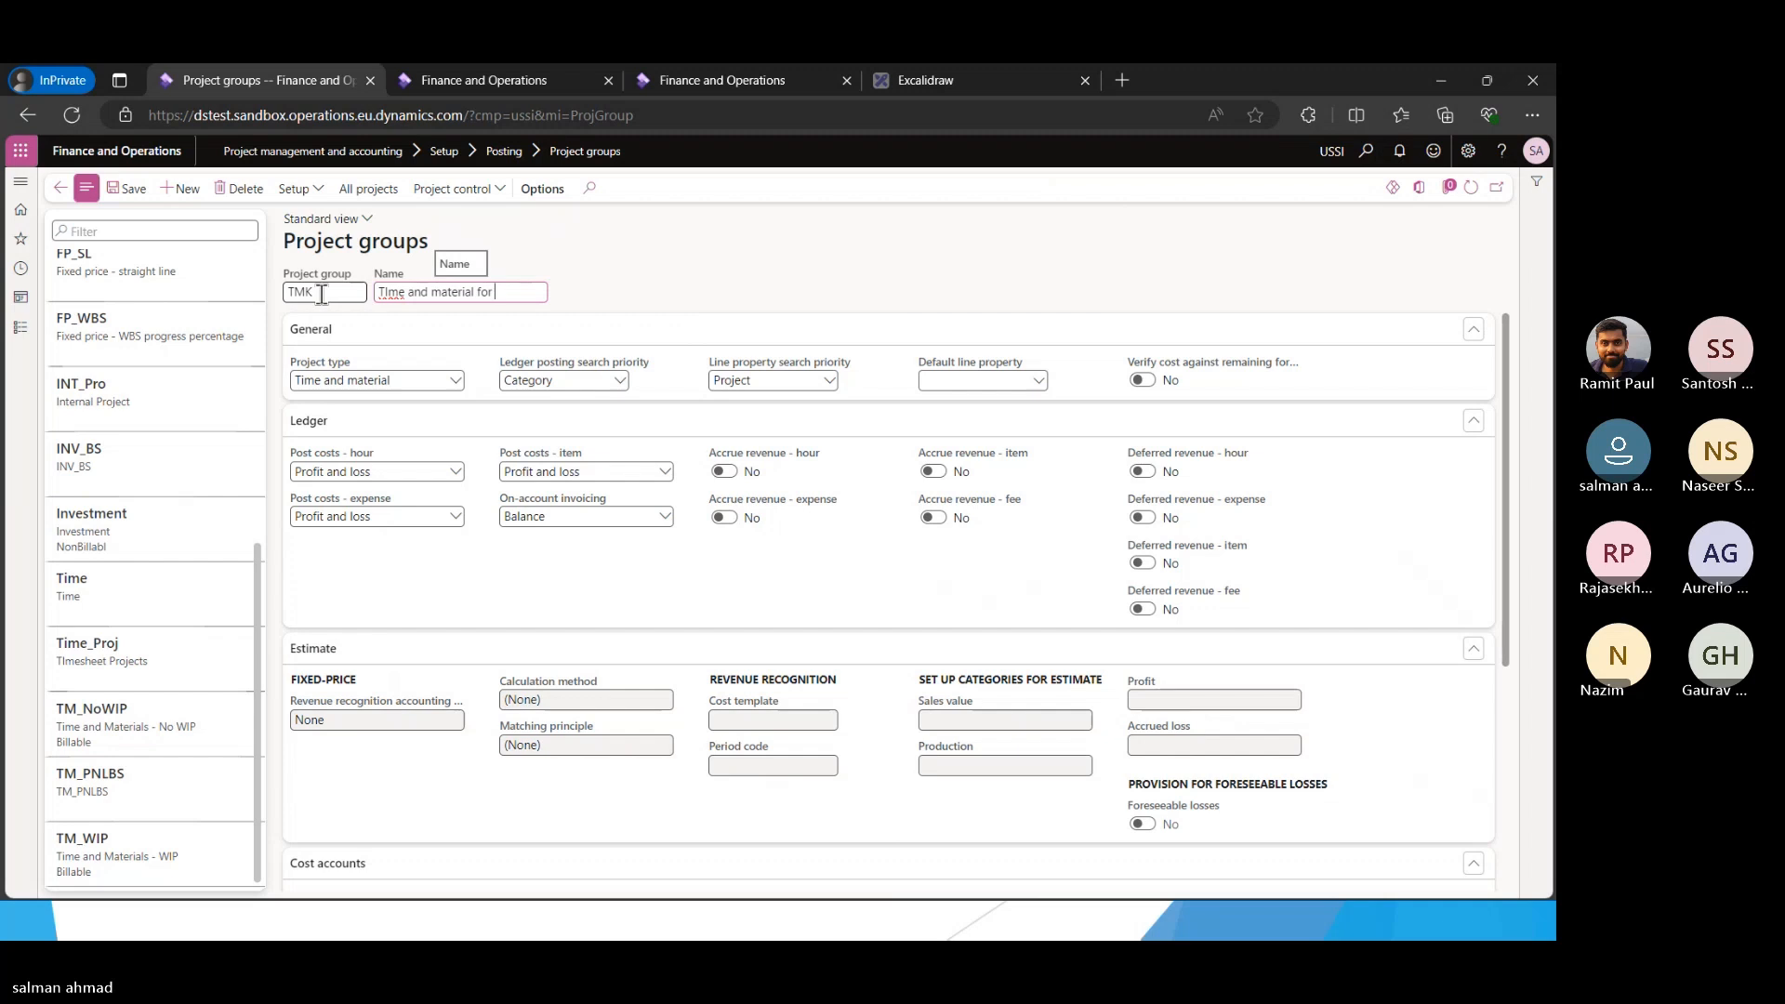
pyautogui.write('Test')
pyautogui.click(128, 188)
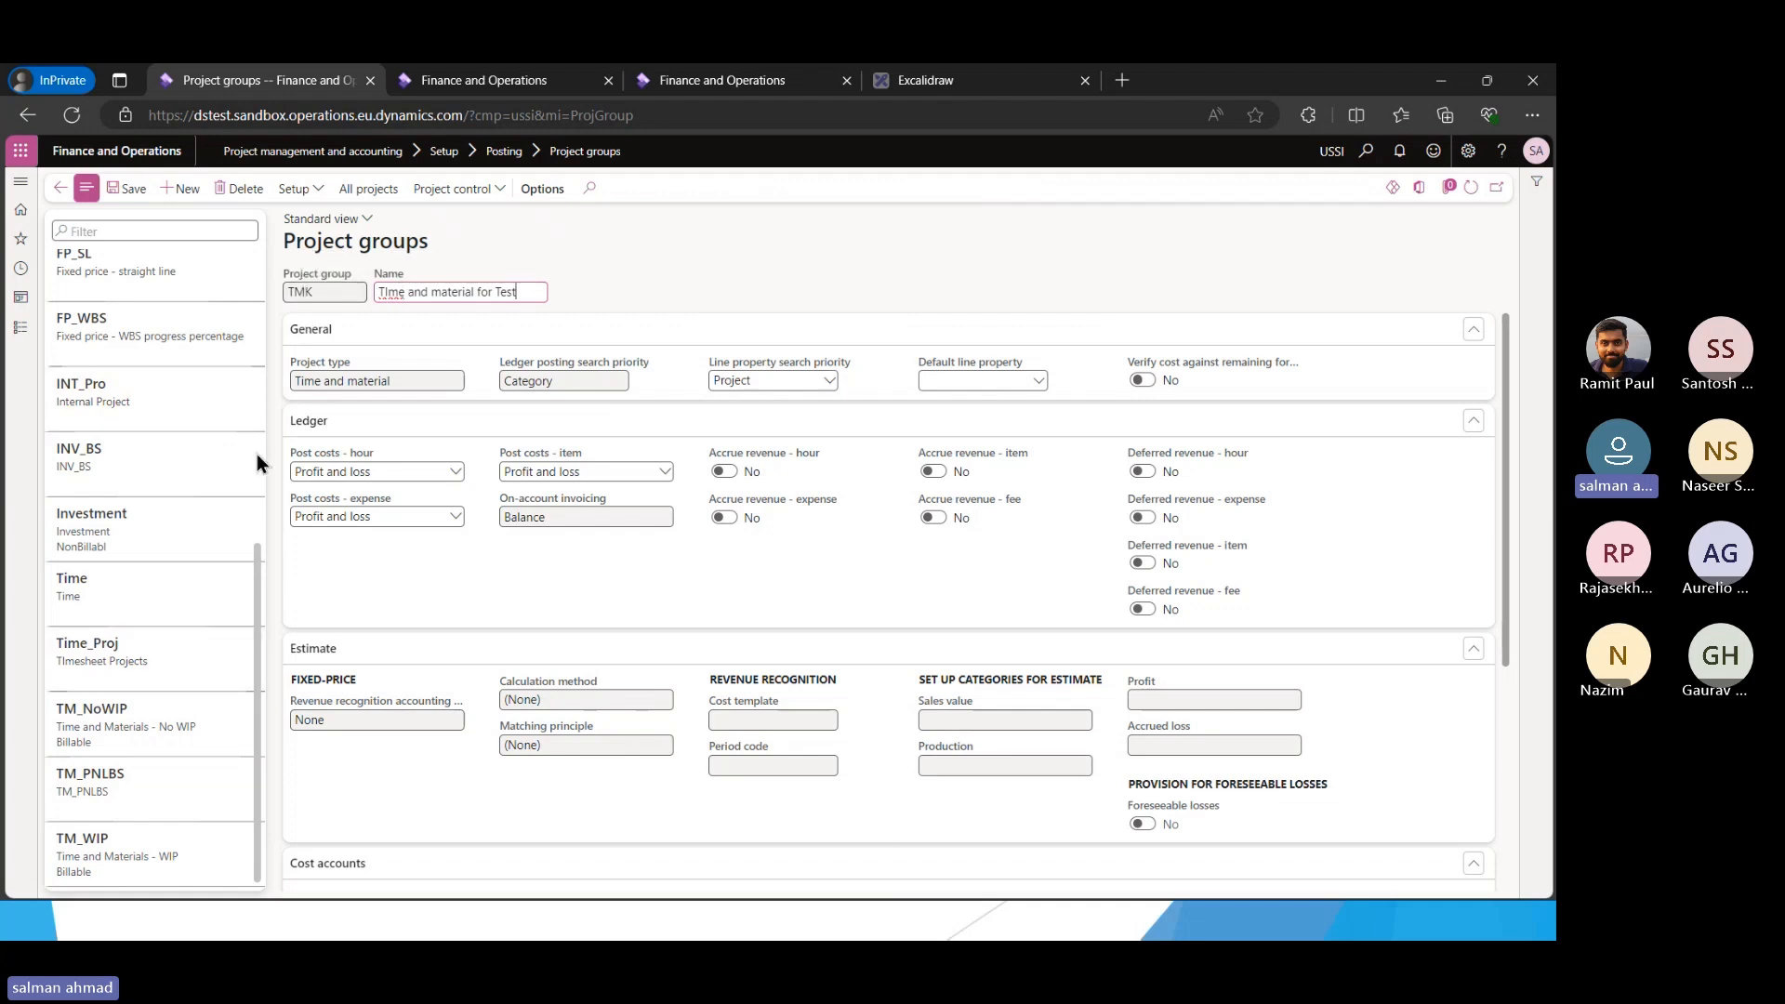
pyautogui.scroll(-1, 437, 725)
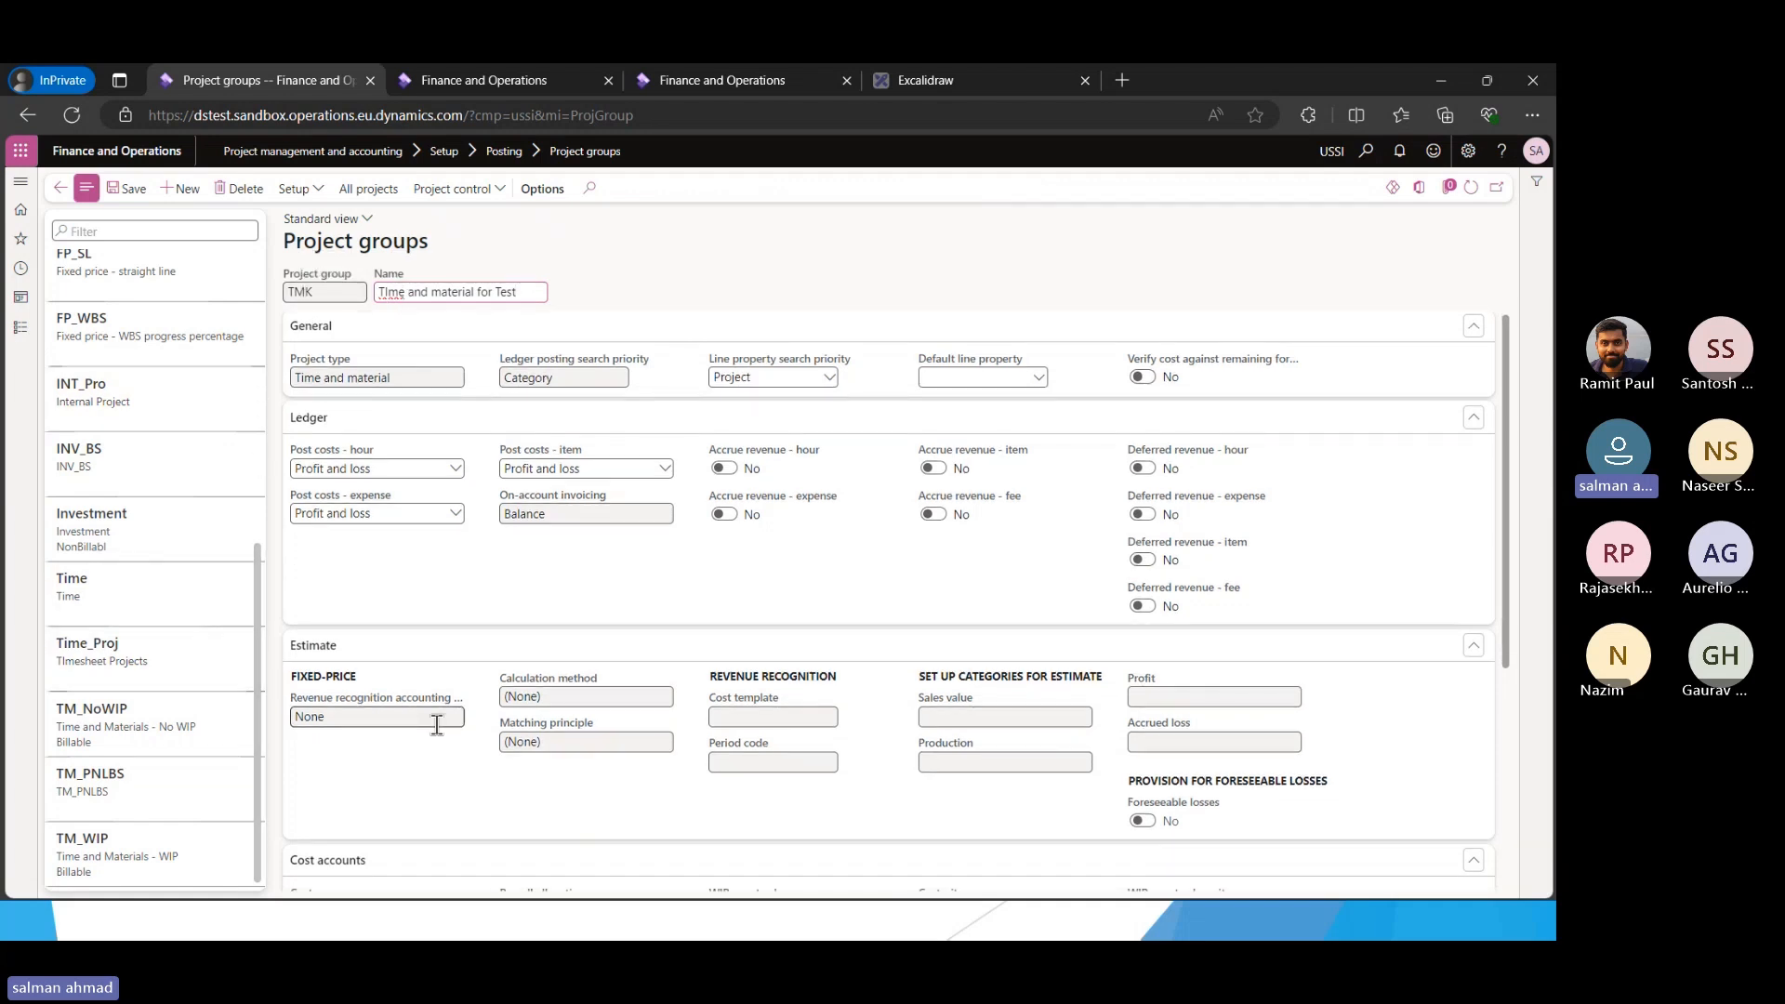
pyautogui.scroll(-4, 437, 735)
pyautogui.scroll(4, 437, 735)
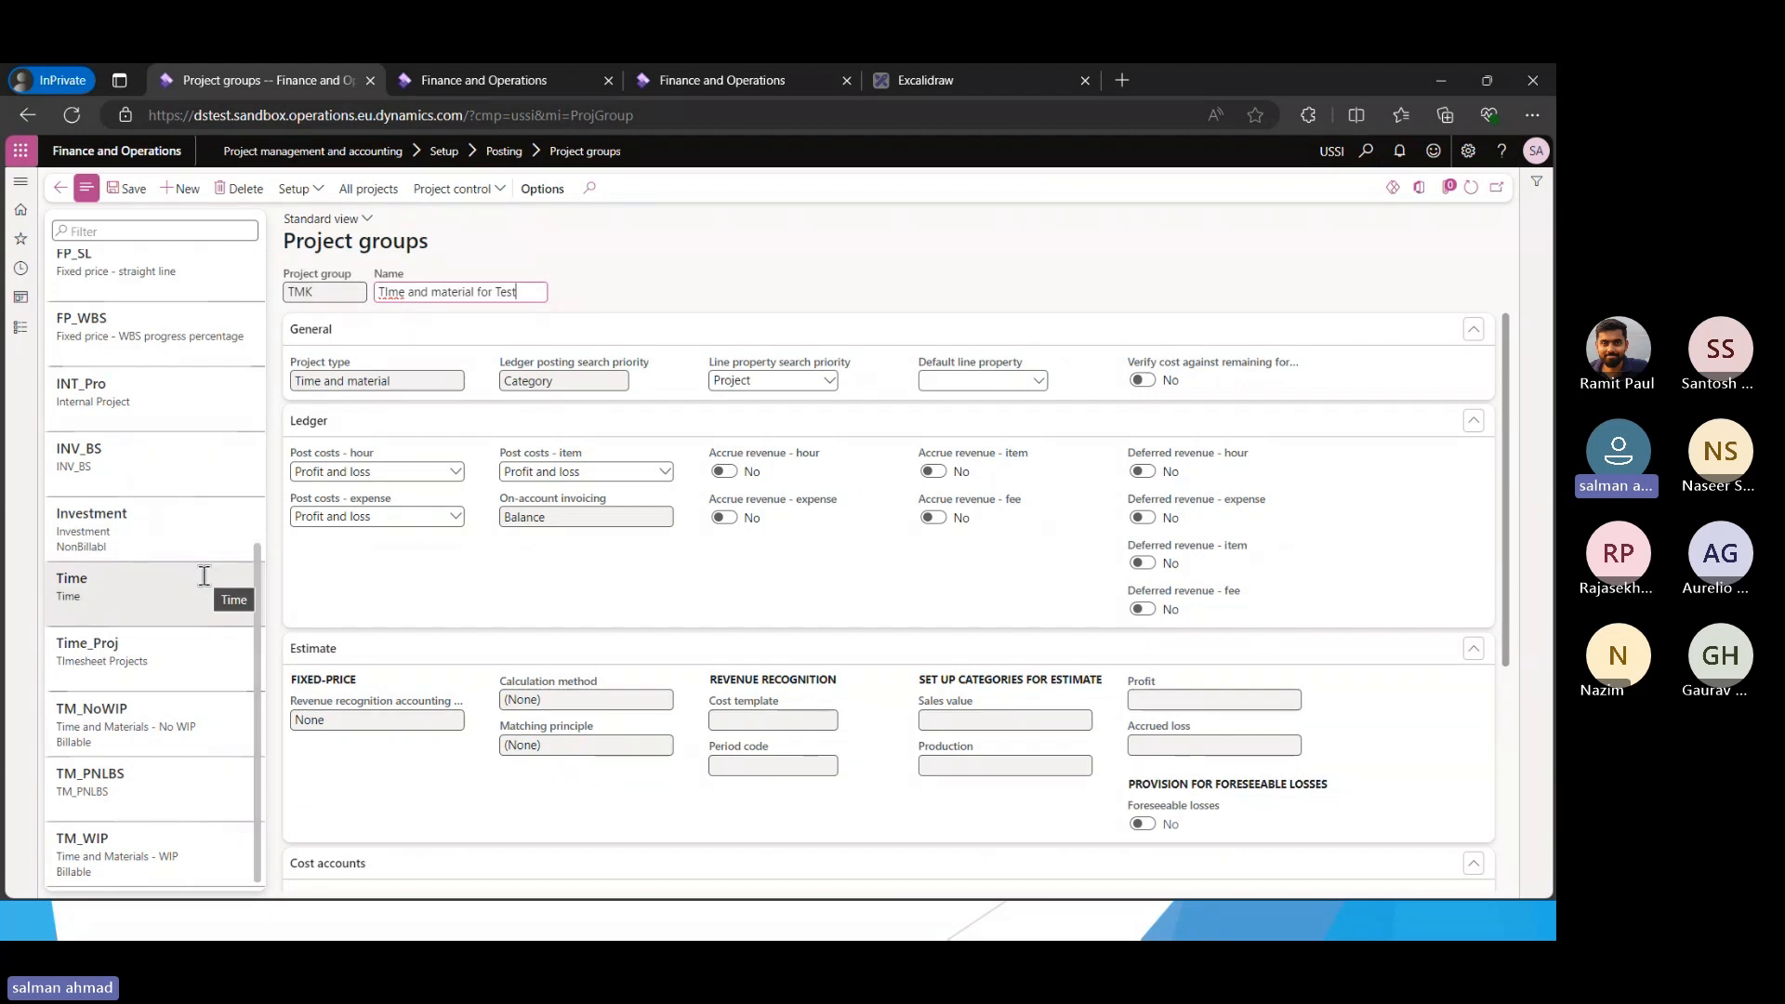
pyautogui.click(527, 255)
pyautogui.click(598, 296)
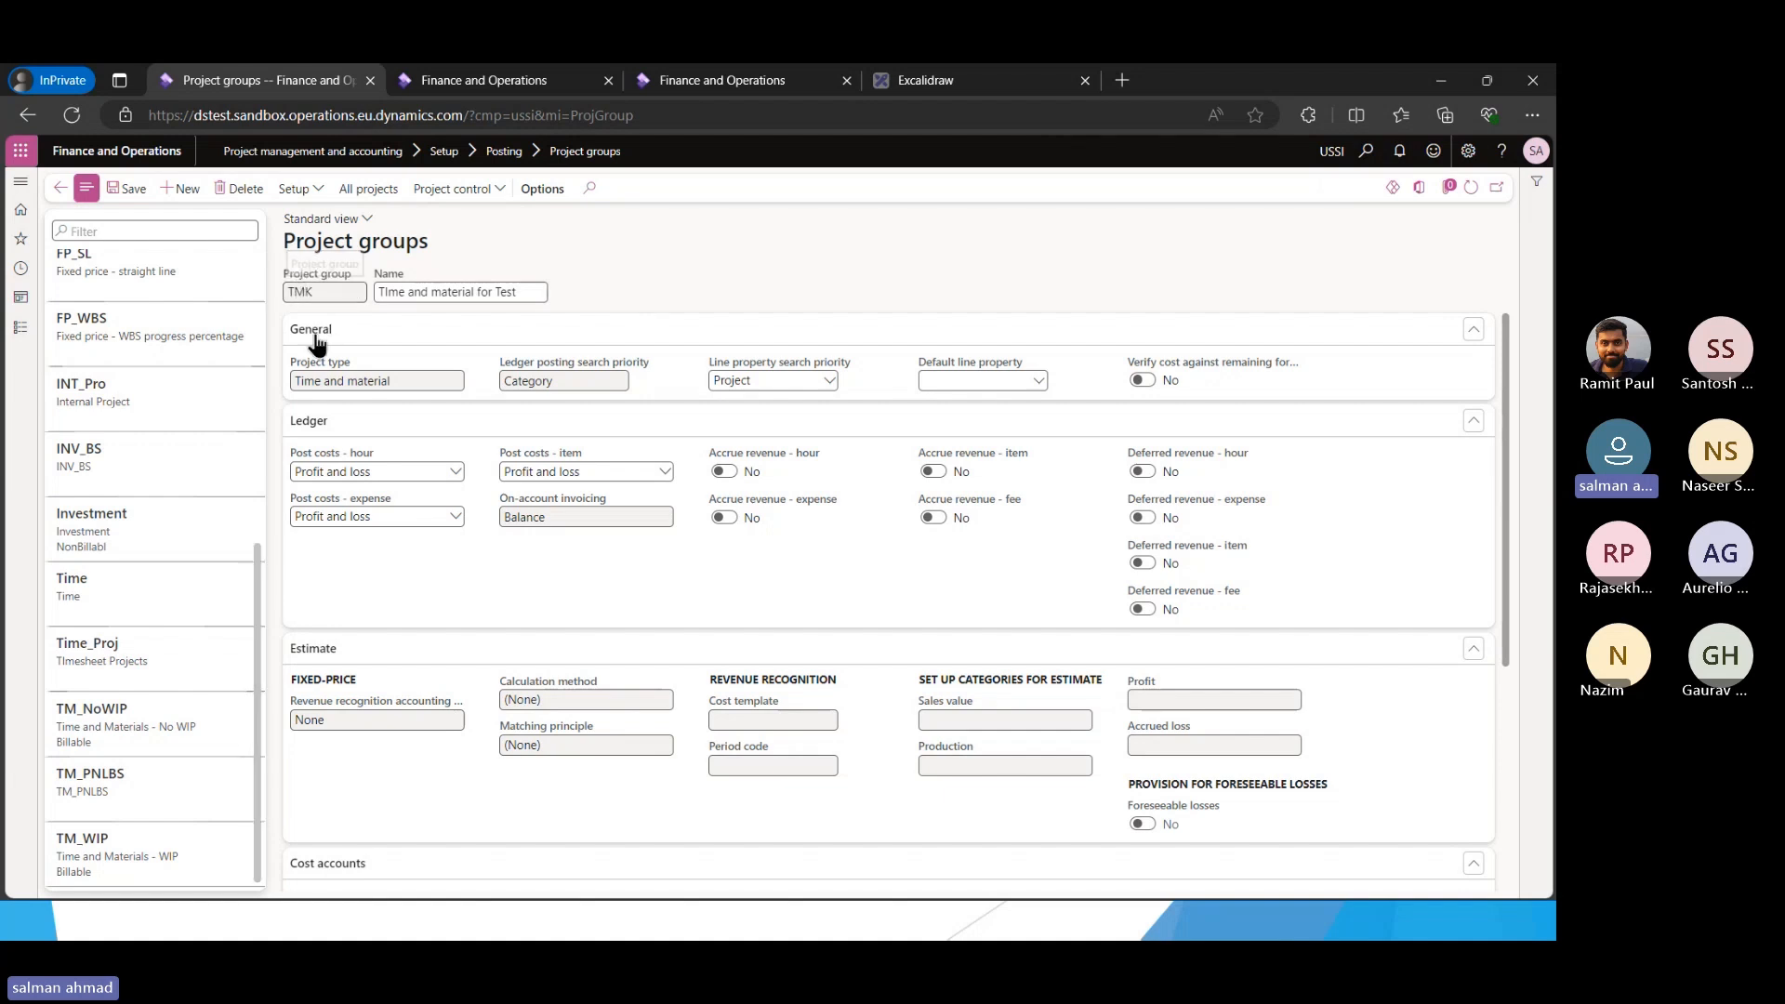
# Open the All projects list of Project management and accounting
pyautogui.click(20, 330)
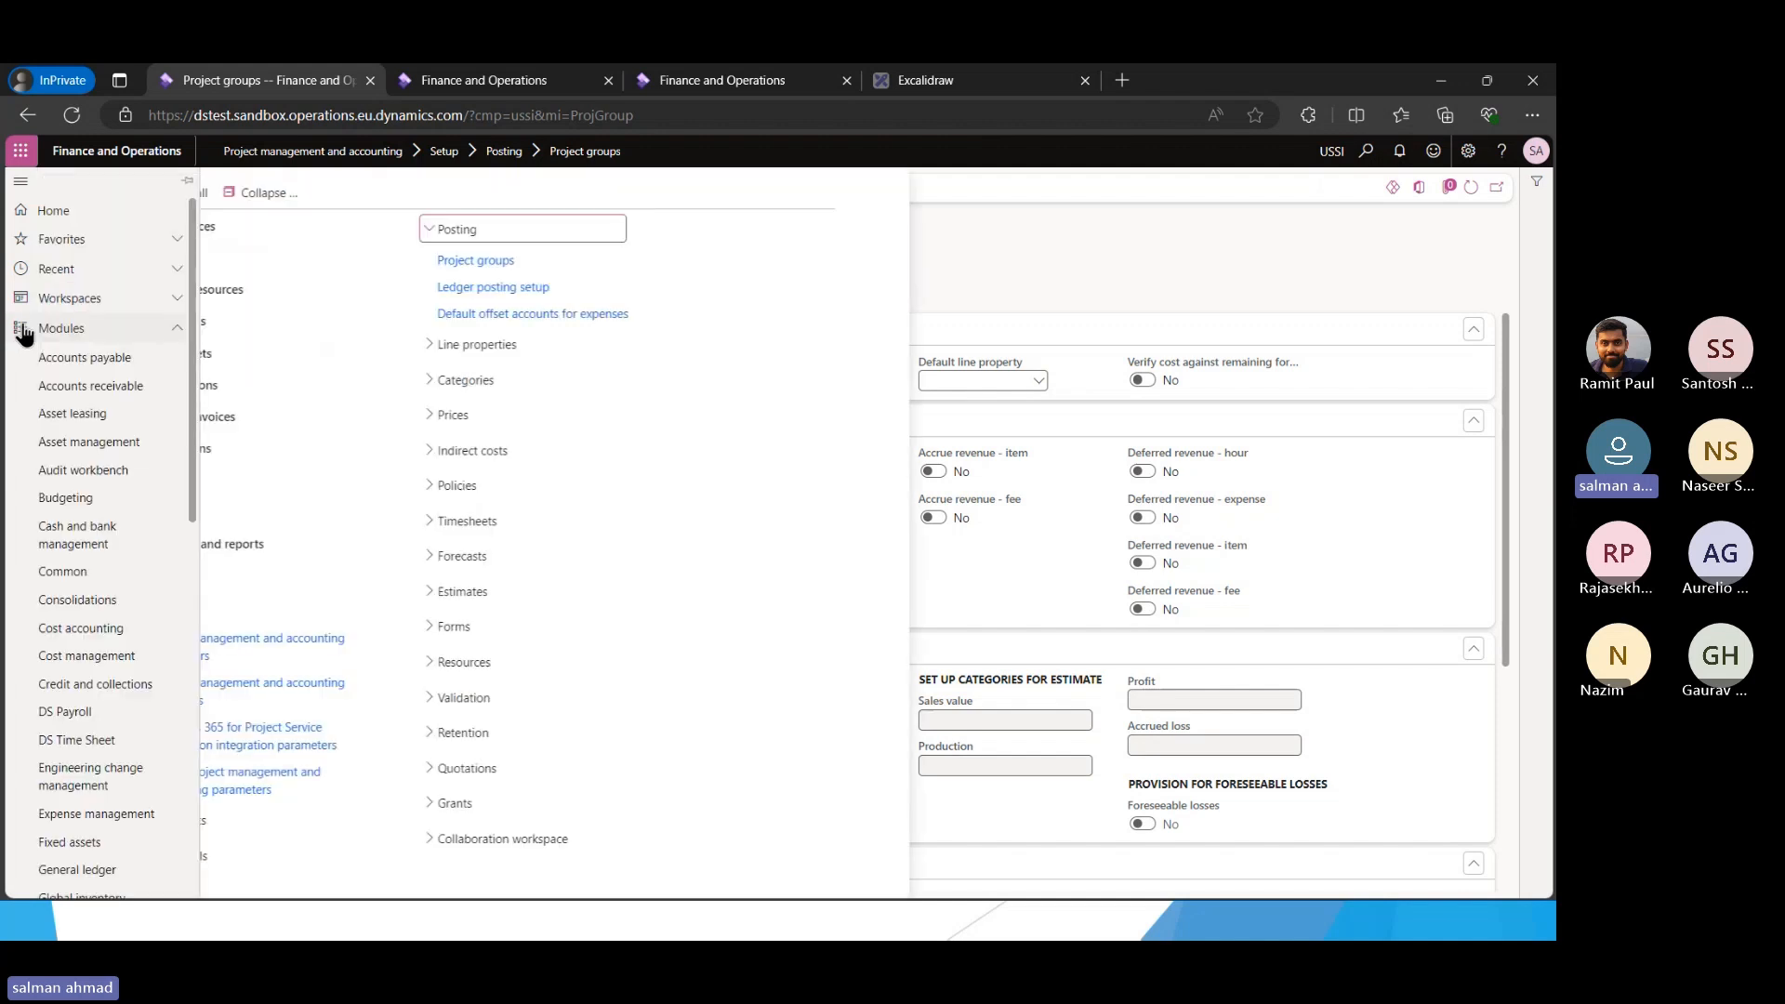
pyautogui.click(335, 192)
pyautogui.click(227, 260)
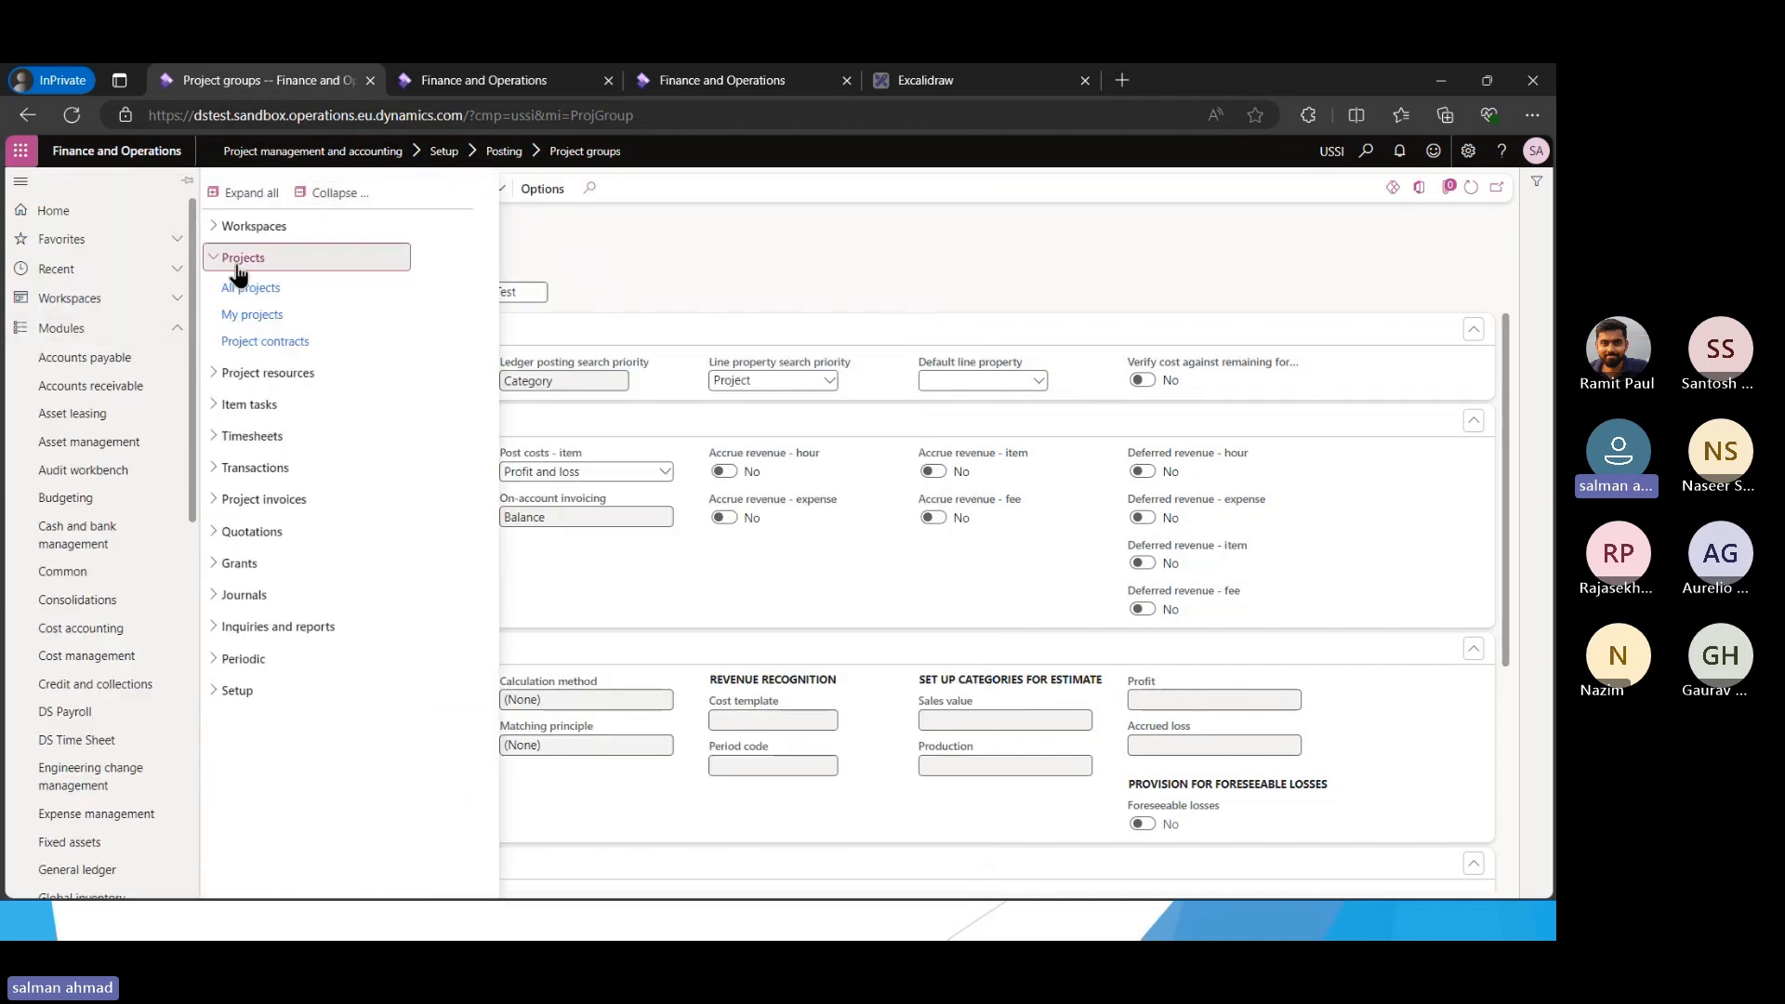
pyautogui.click(248, 285)
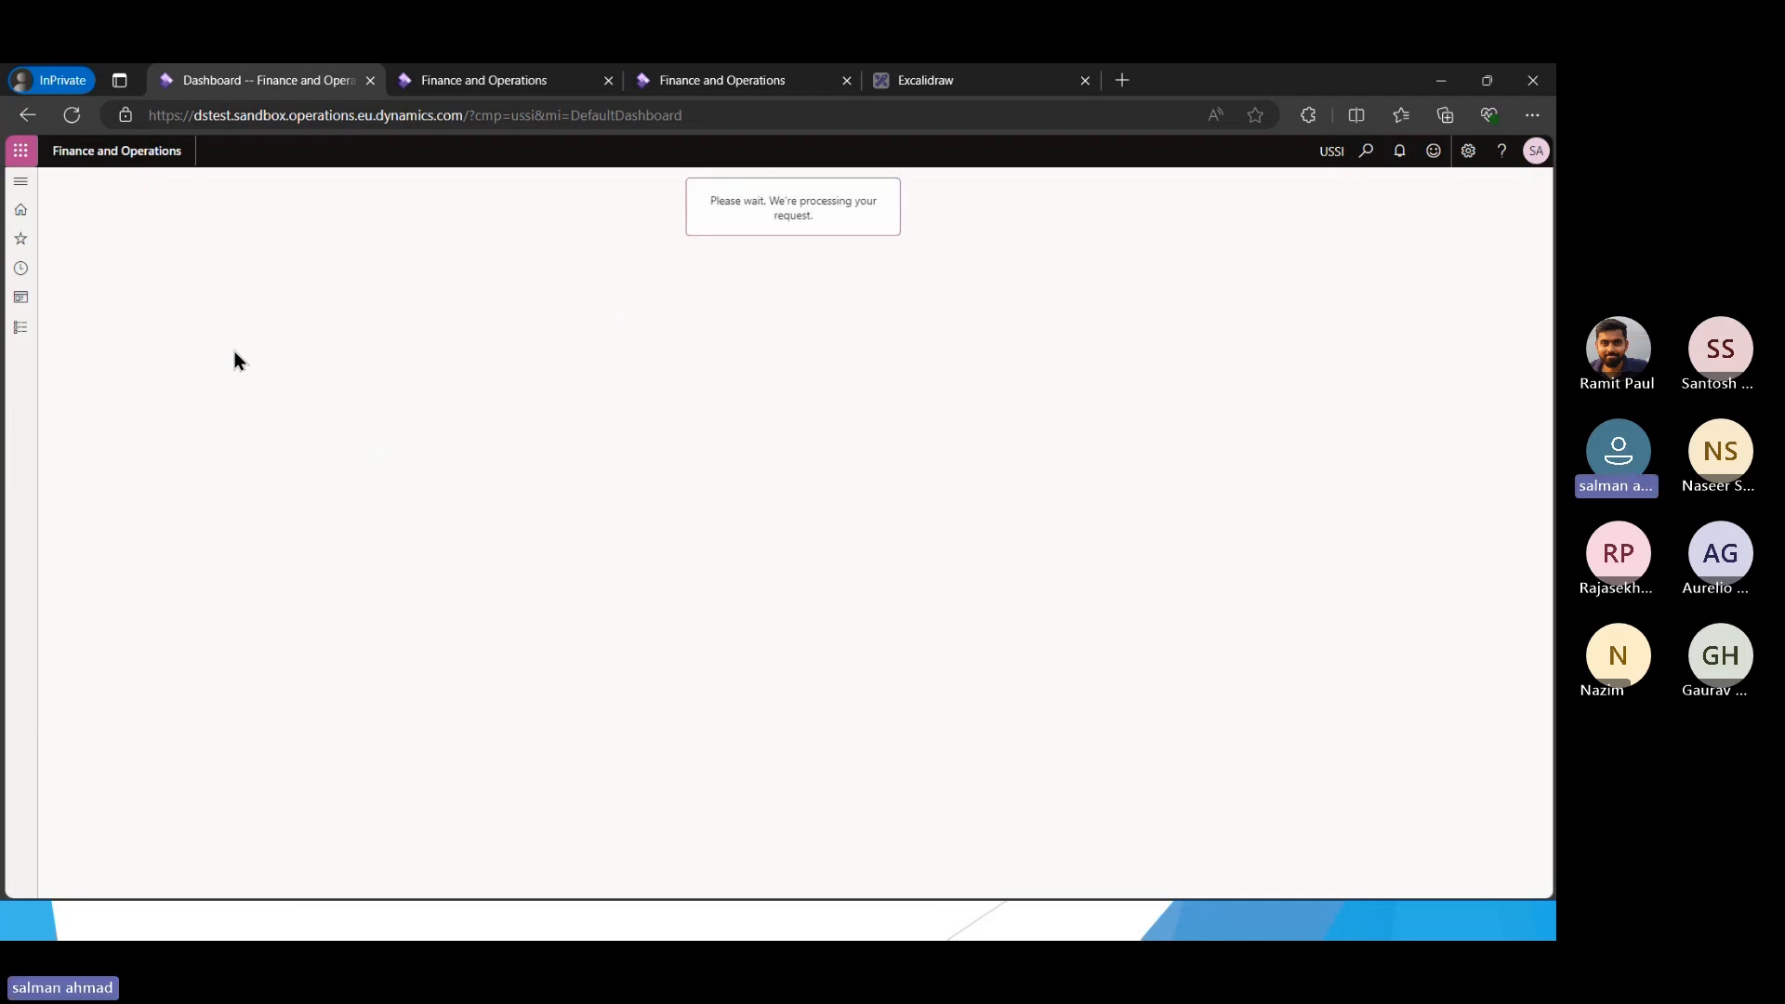
# Start a new project with the project type Time and material
pyautogui.click(100, 189)
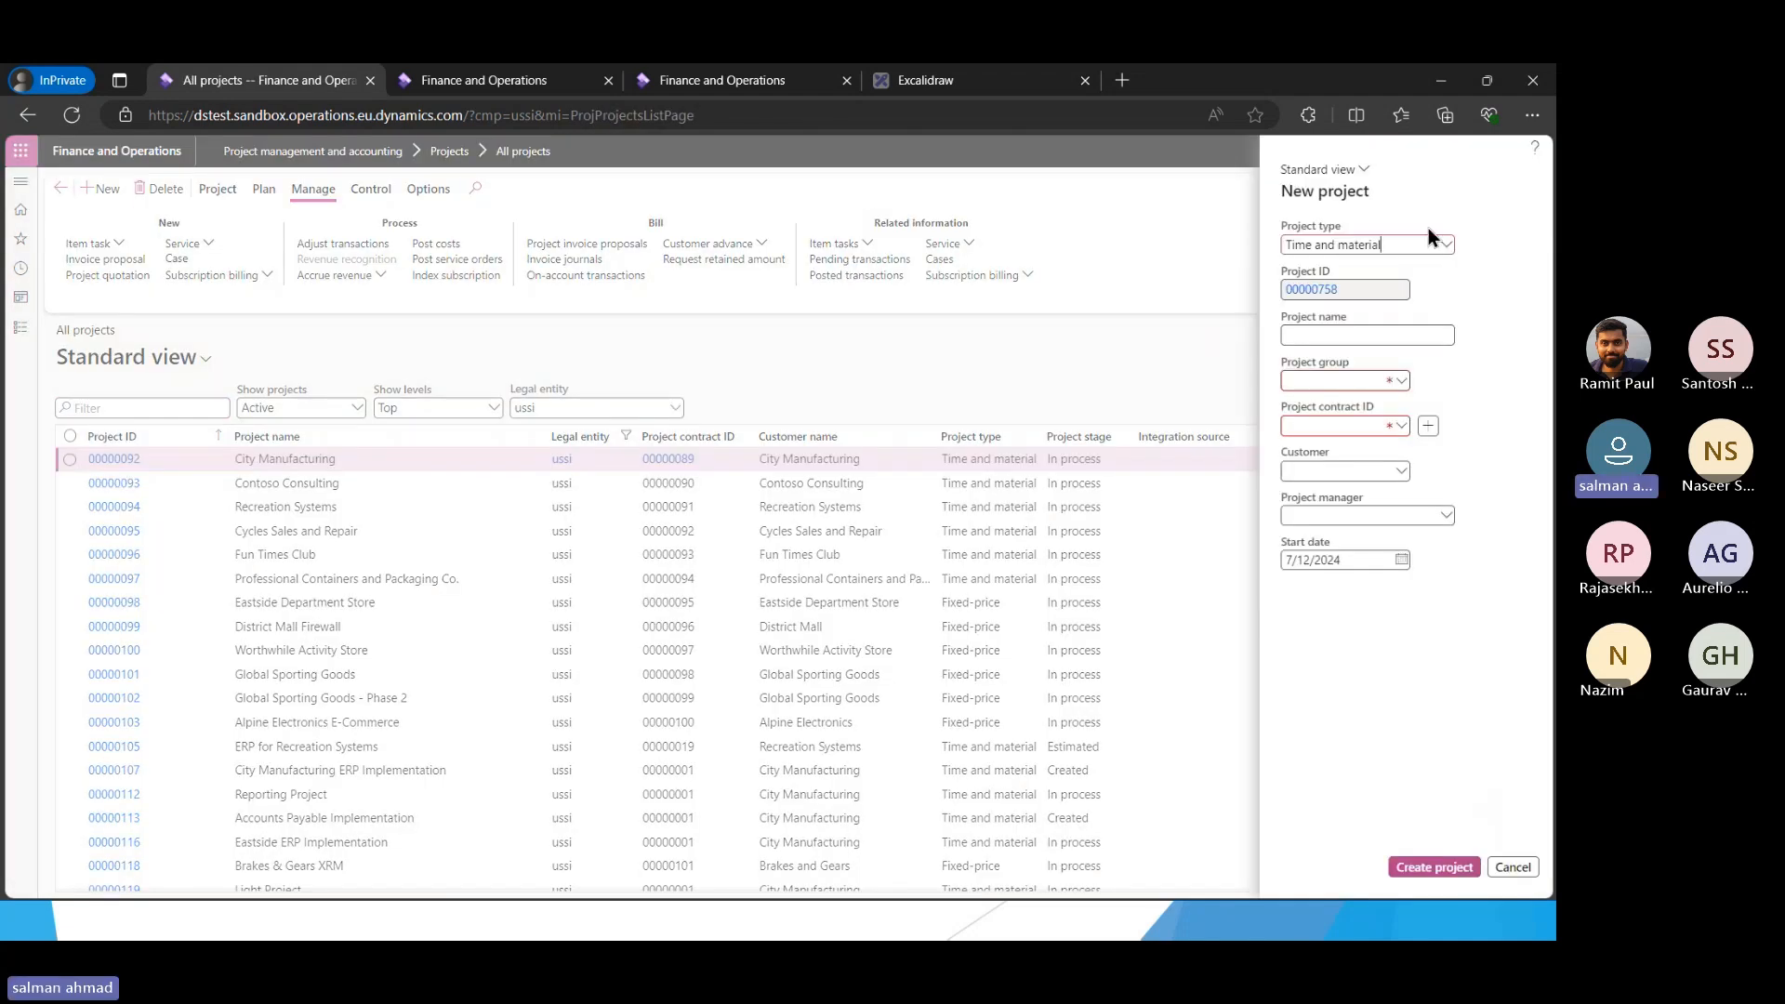
pyautogui.click(1447, 244)
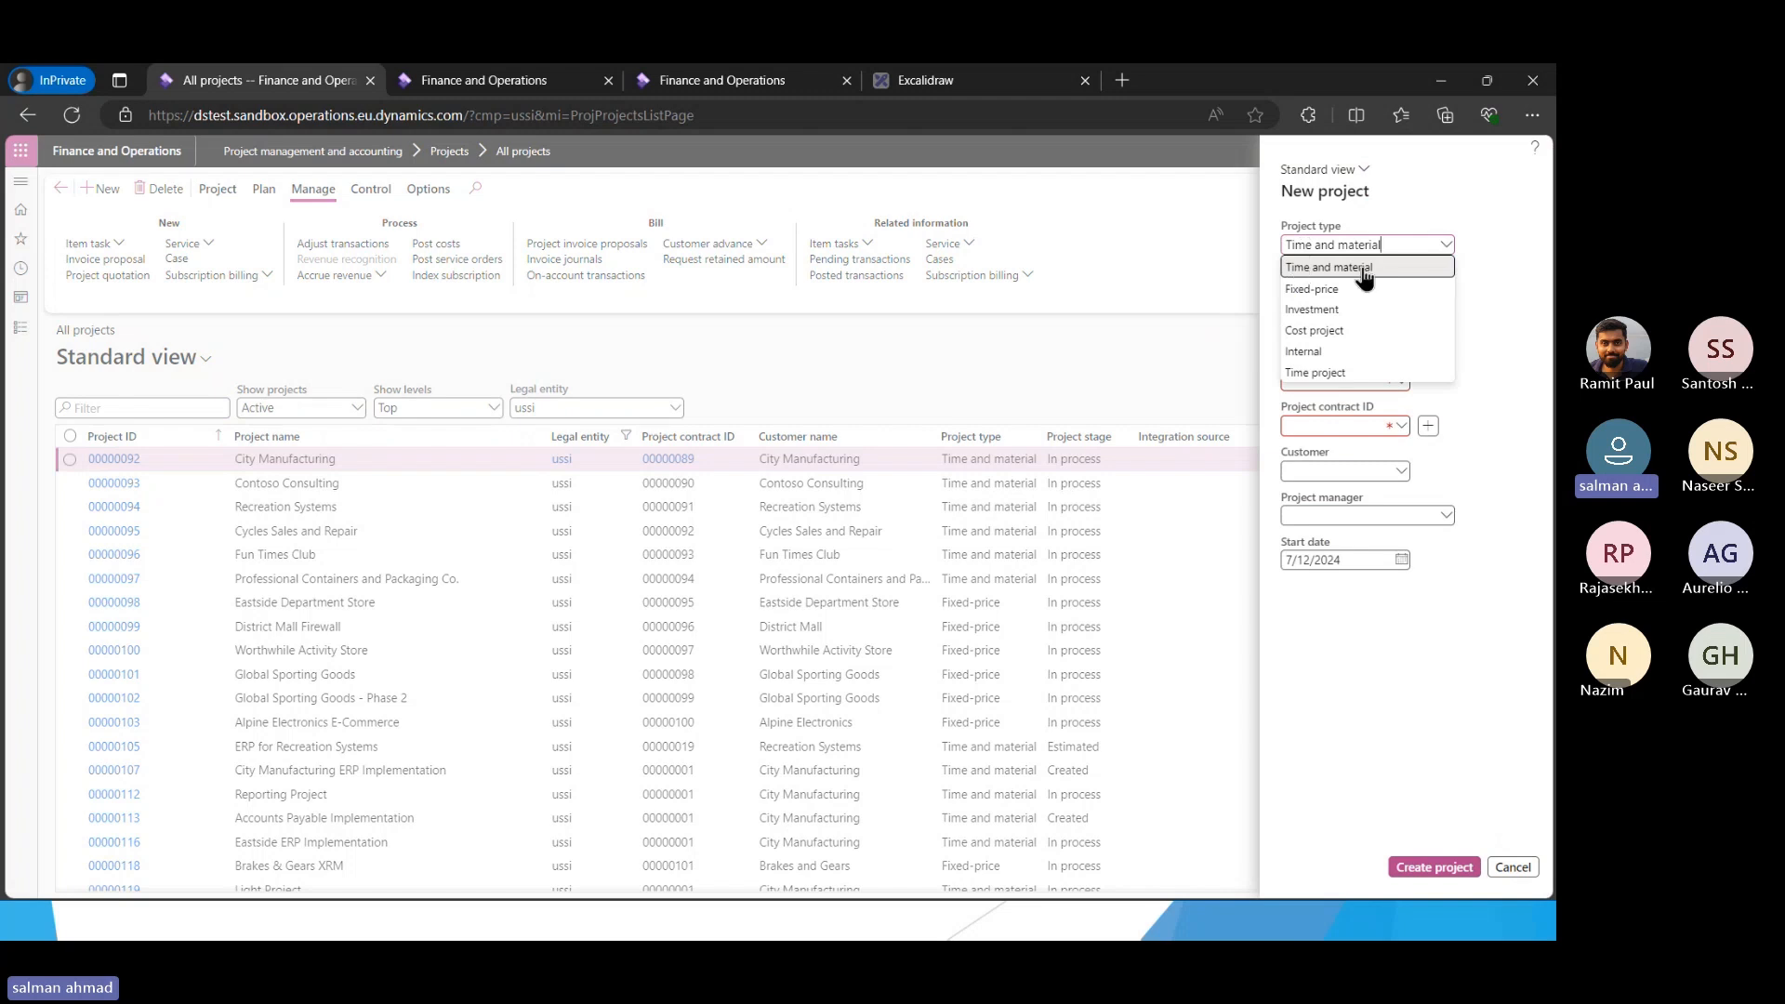
pyautogui.click(1288, 268)
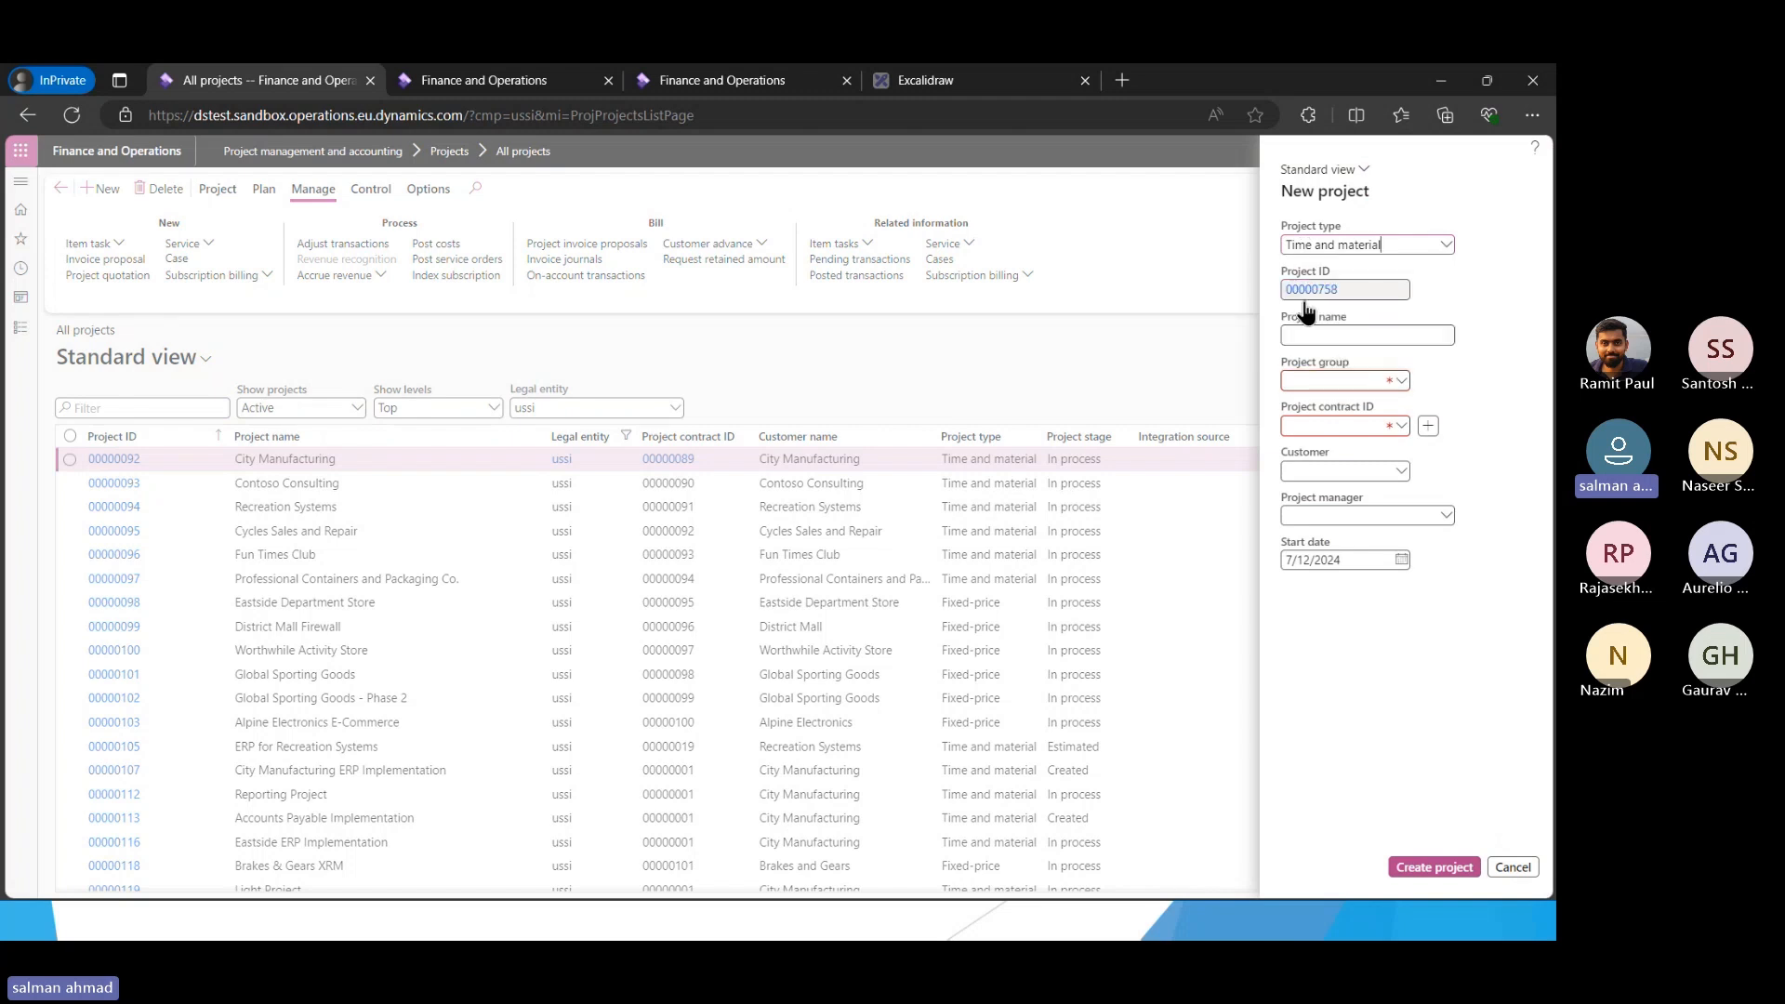
# Try to assign the fixed-price project group FP_POC after clearing the project type filter in the group lookup
pyautogui.click(1401, 381)
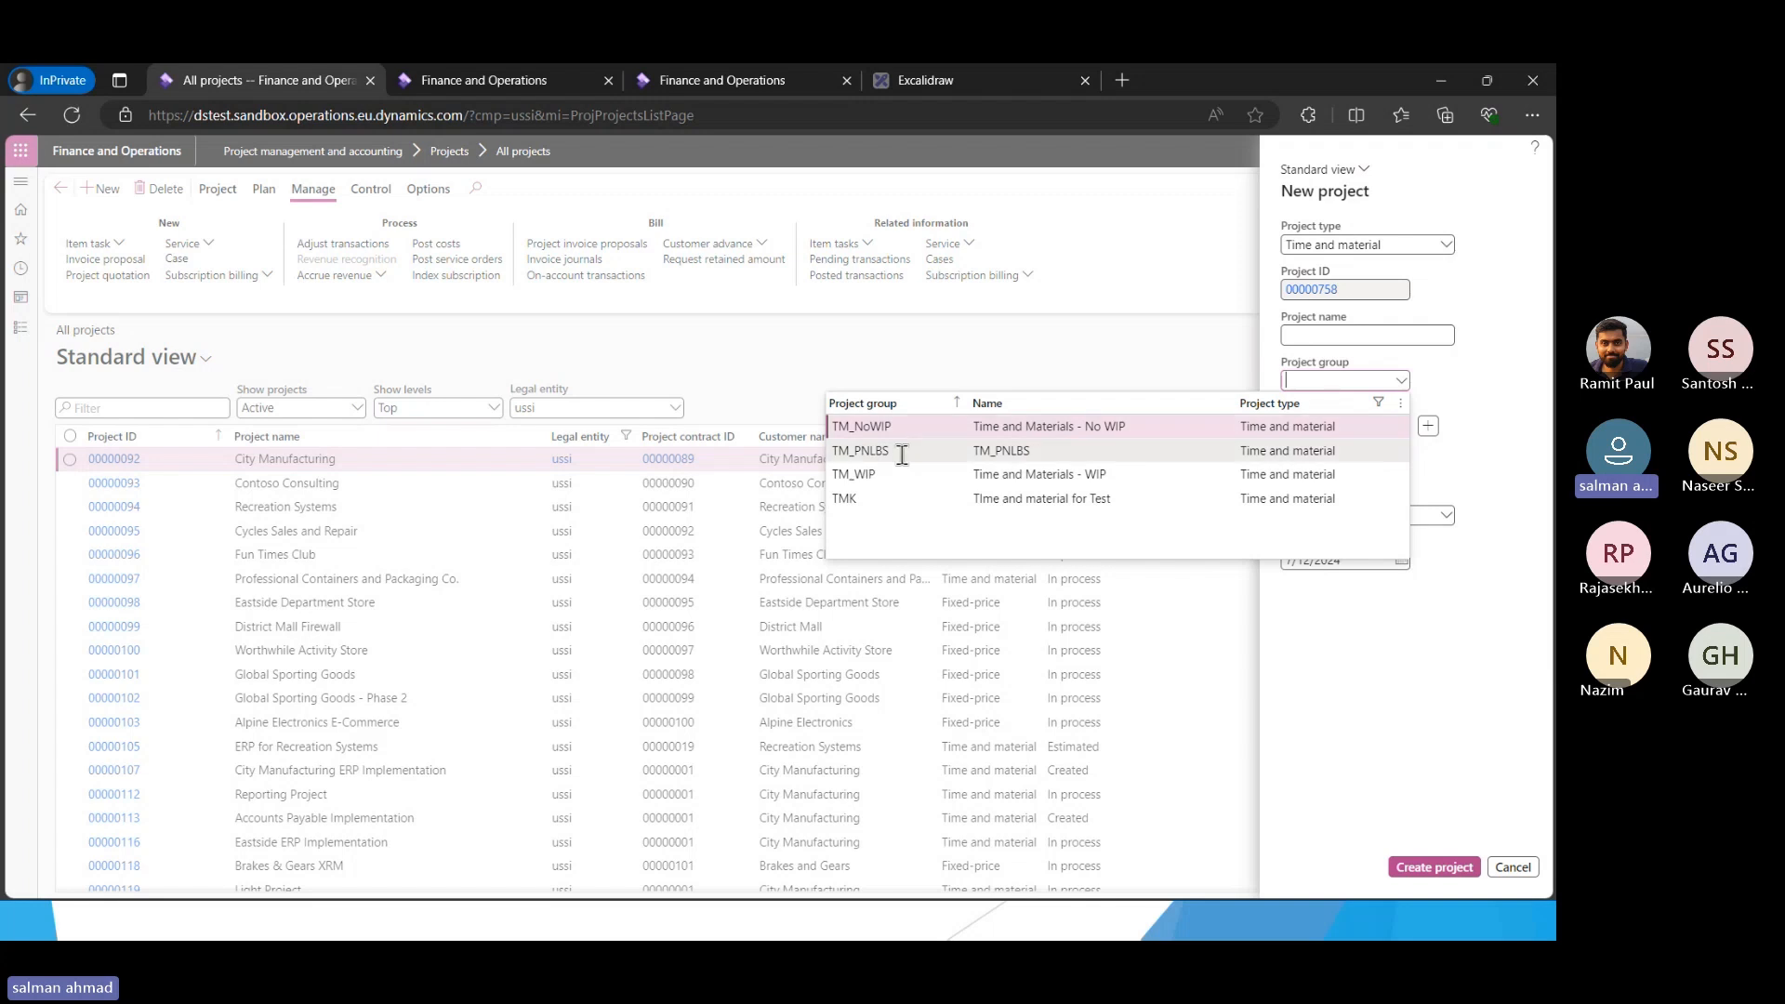
pyautogui.click(1339, 407)
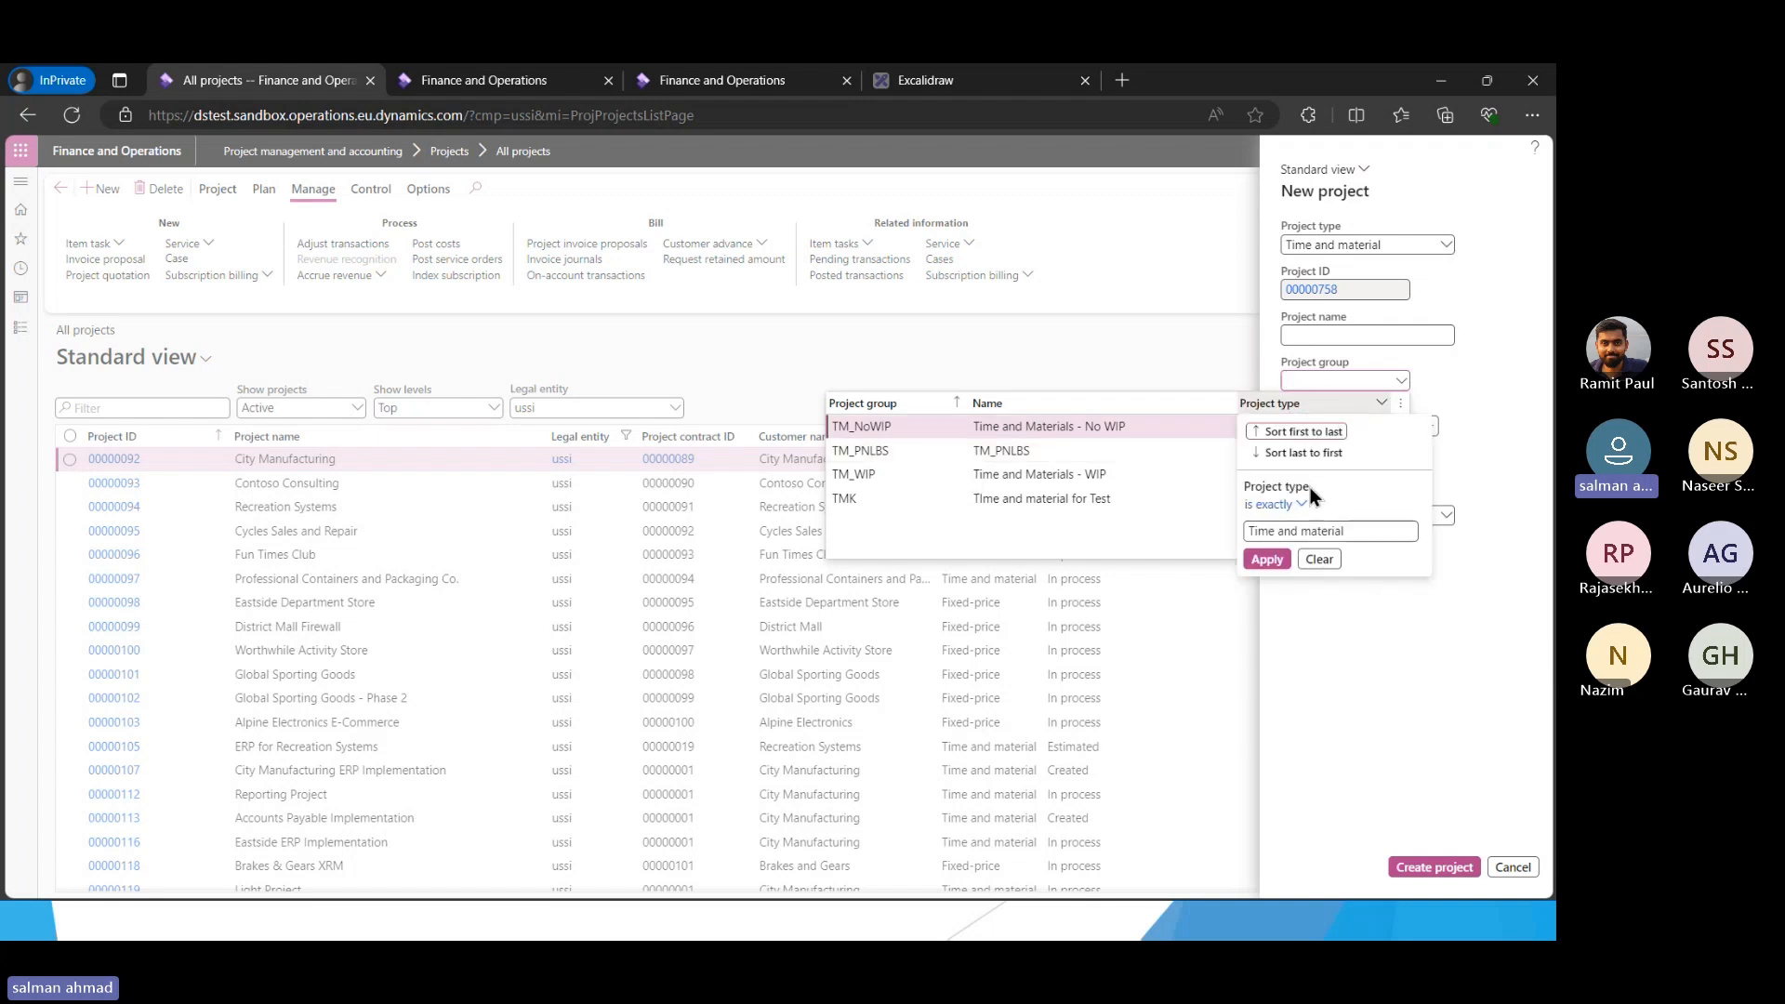
pyautogui.click(1332, 558)
pyautogui.scroll(-3, 1257, 473)
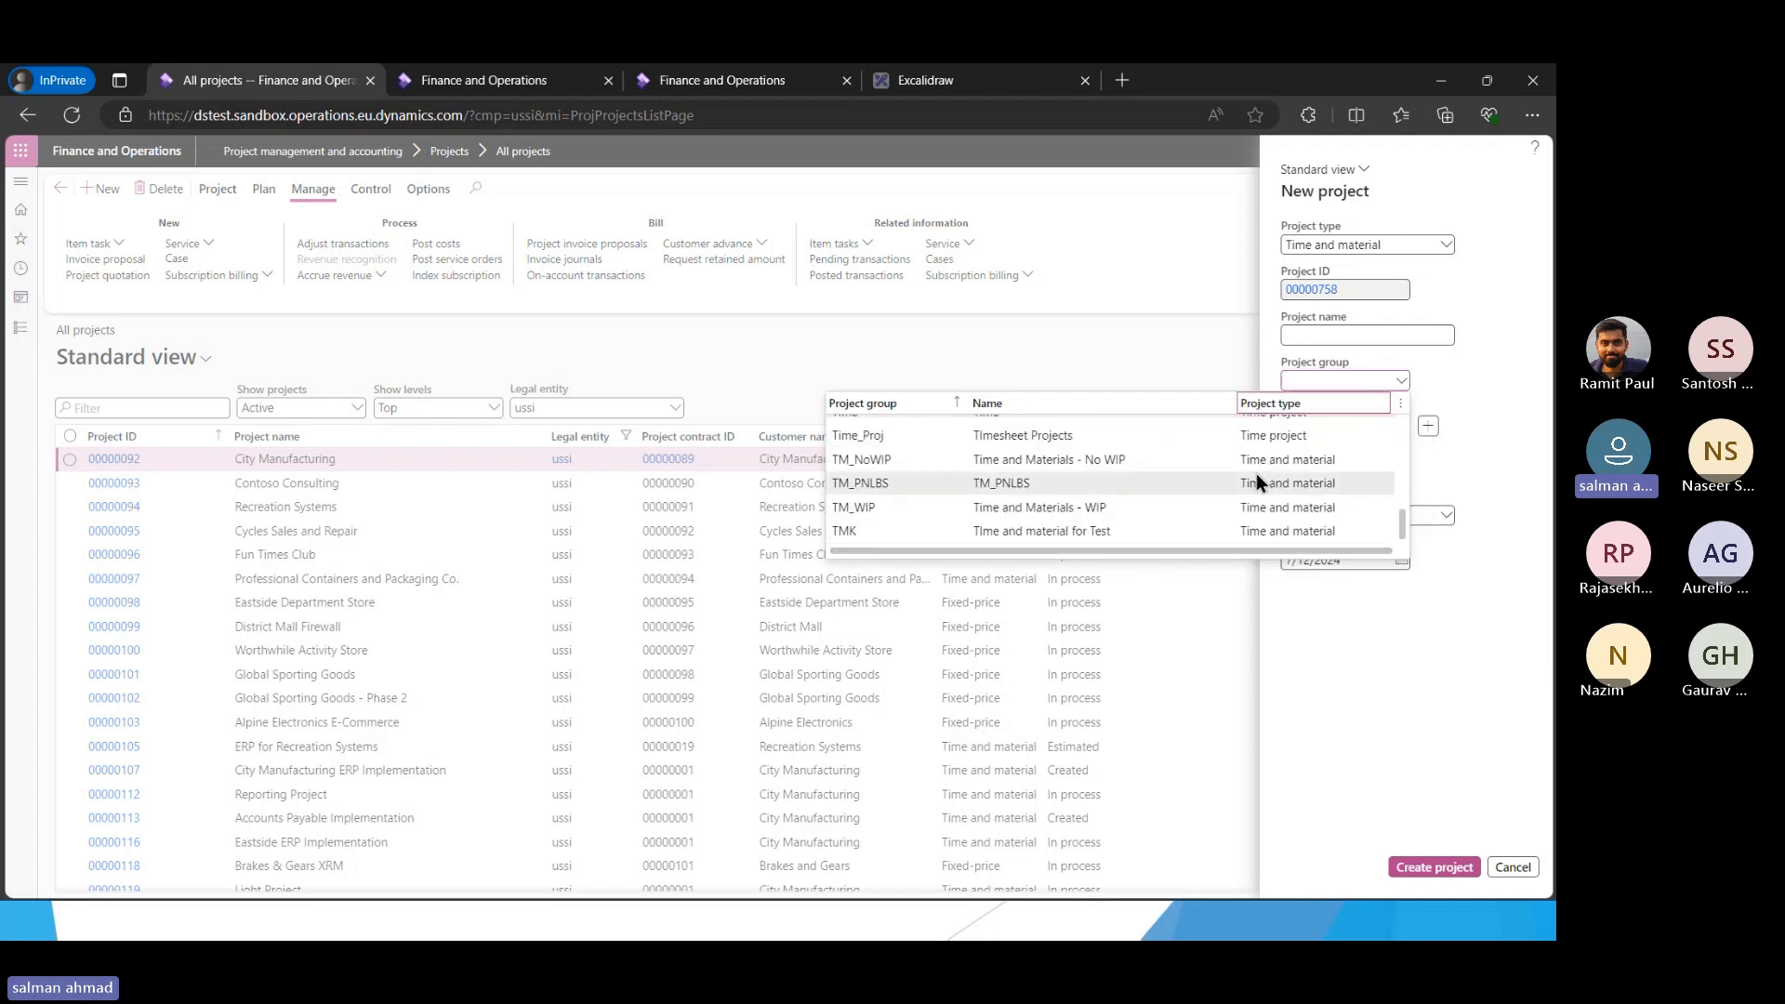
pyautogui.click(1279, 442)
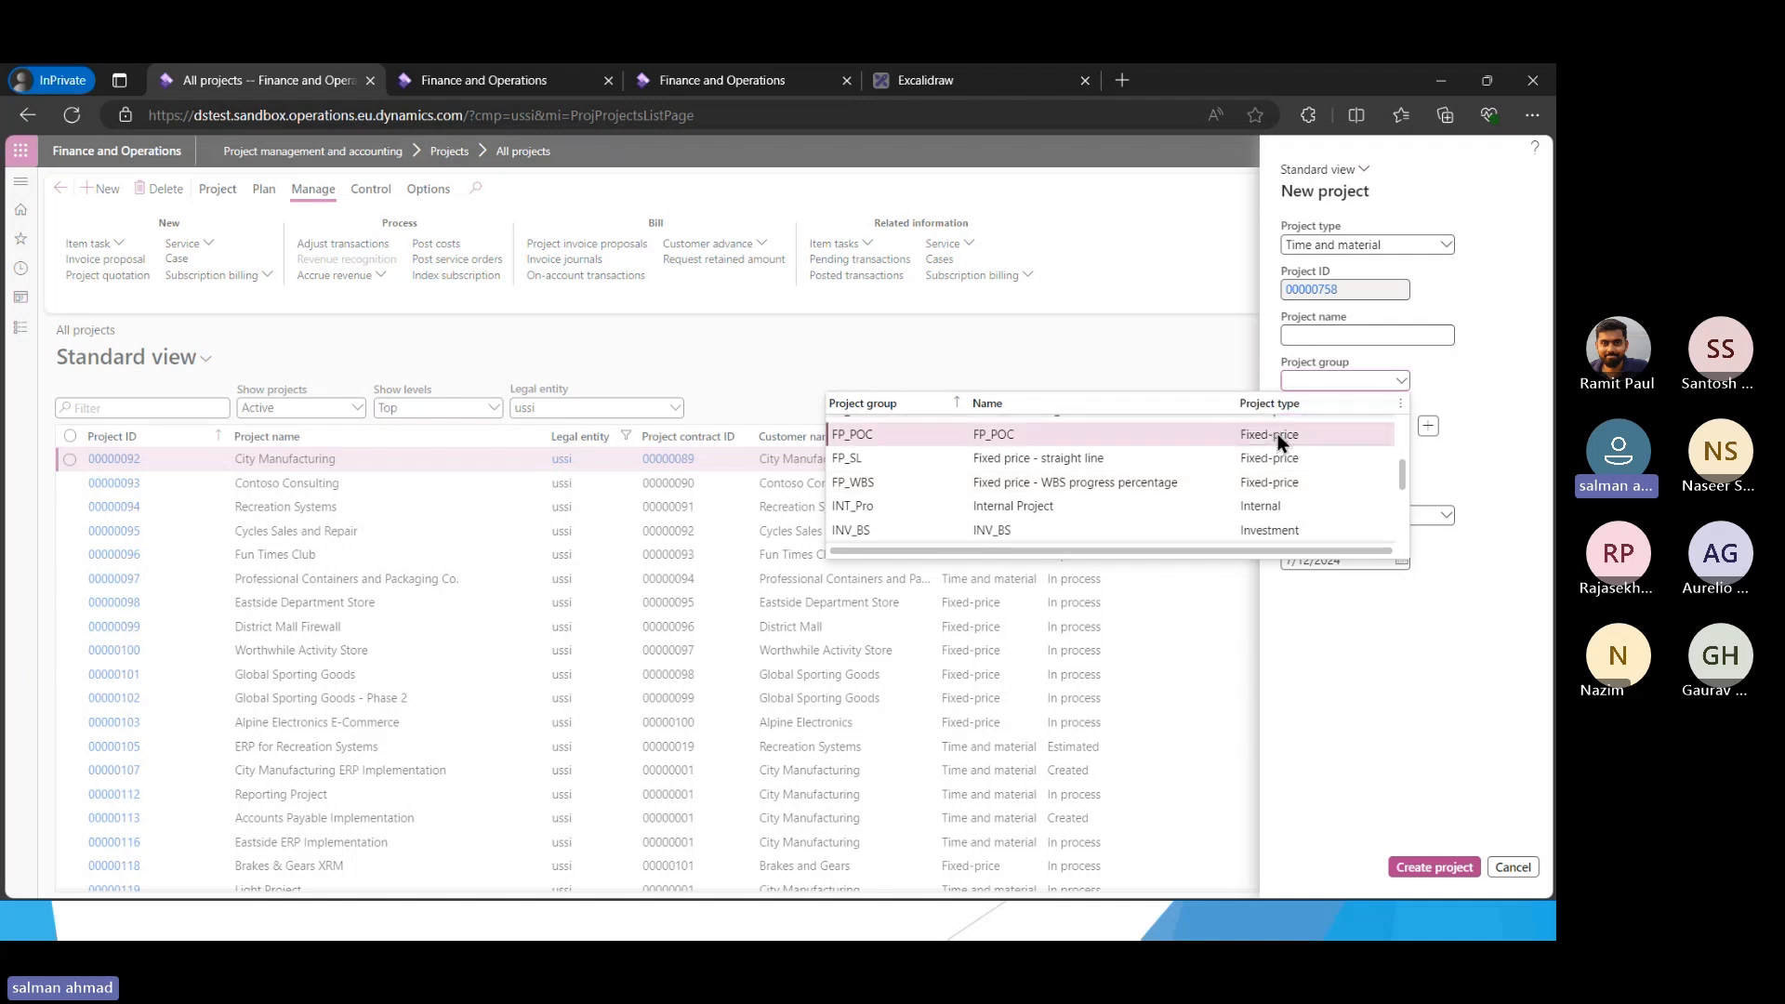
# Assign the project group TMK to the new project and name the project MST Kolkat
pyautogui.click(1401, 382)
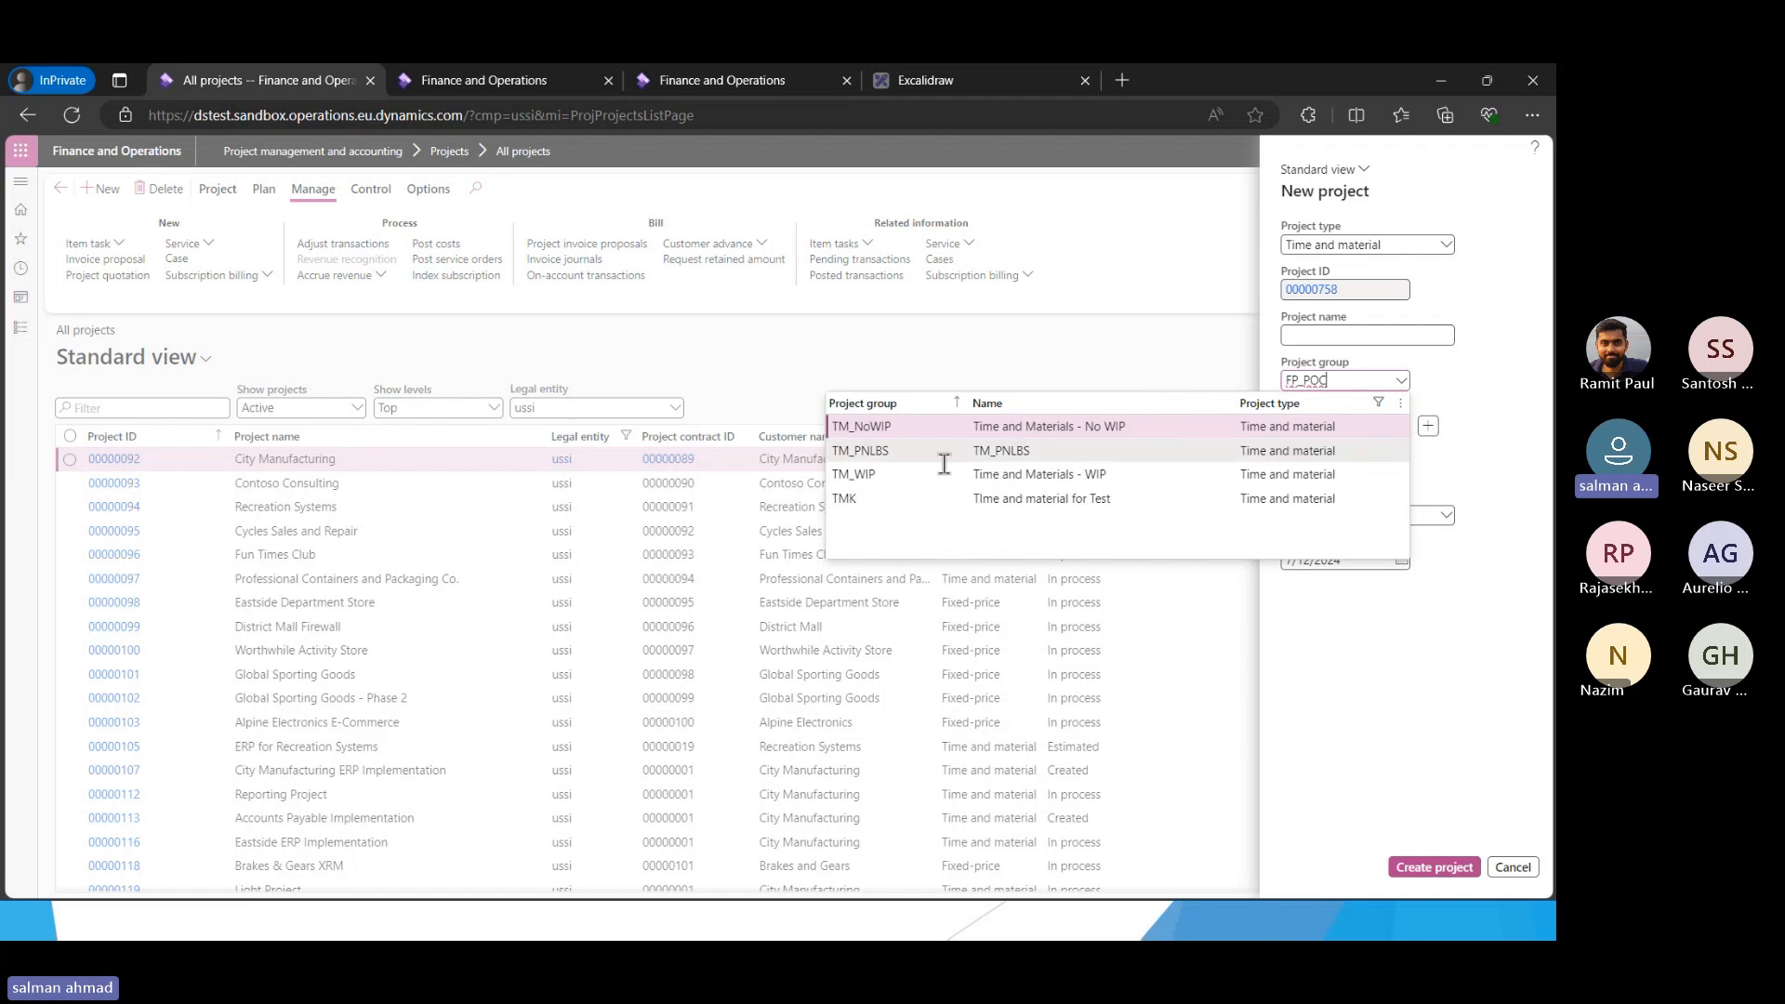
pyautogui.click(1315, 500)
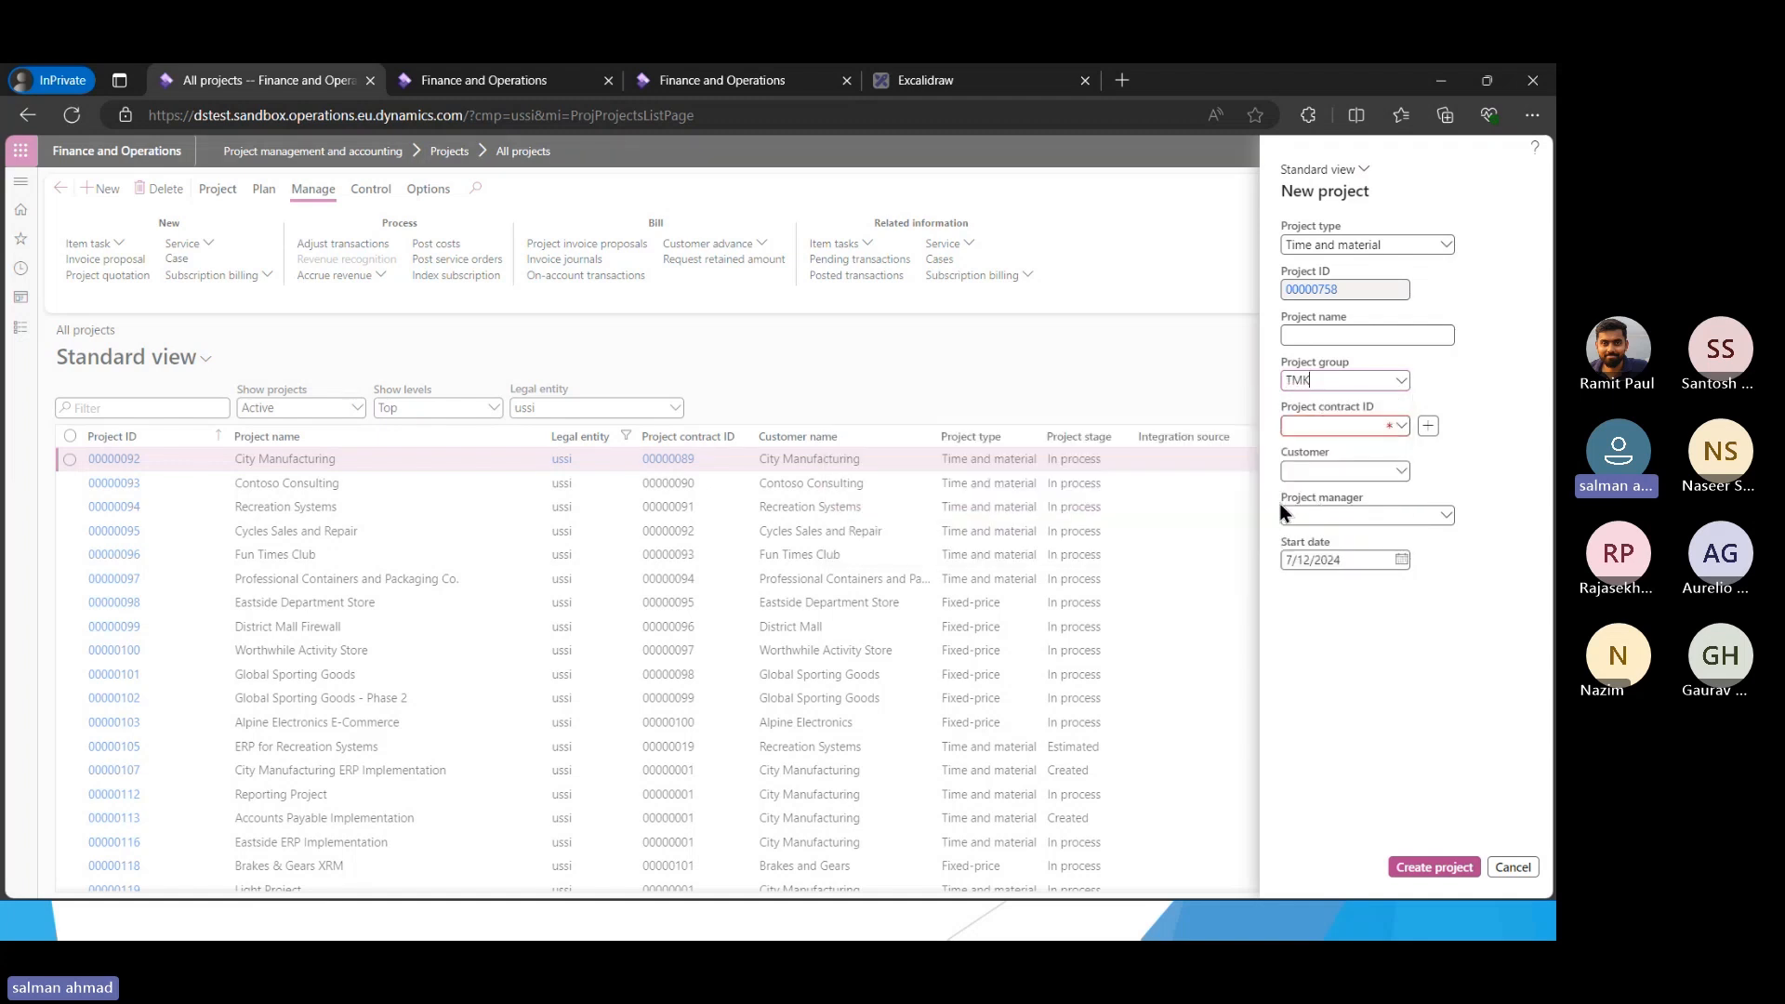
pyautogui.click(1340, 335)
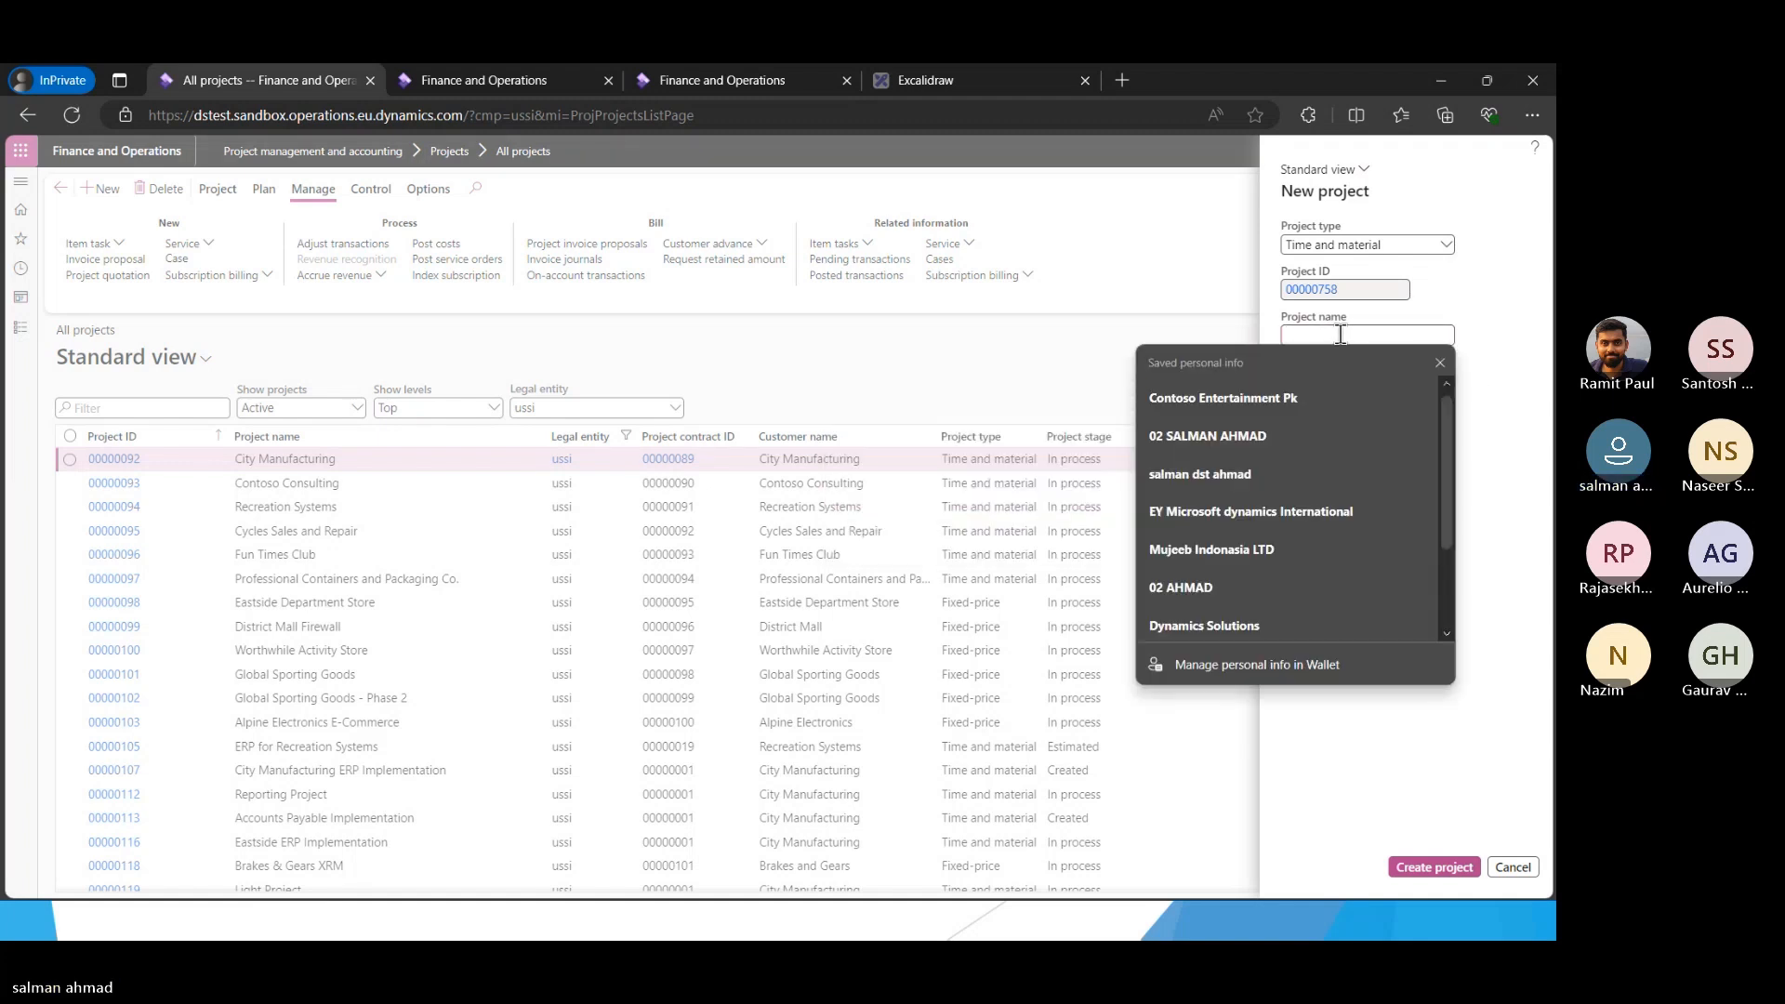
pyautogui.write('kk')
pyautogui.press('BackSpace')
pyautogui.press('BackSpace')
pyautogui.write('M')
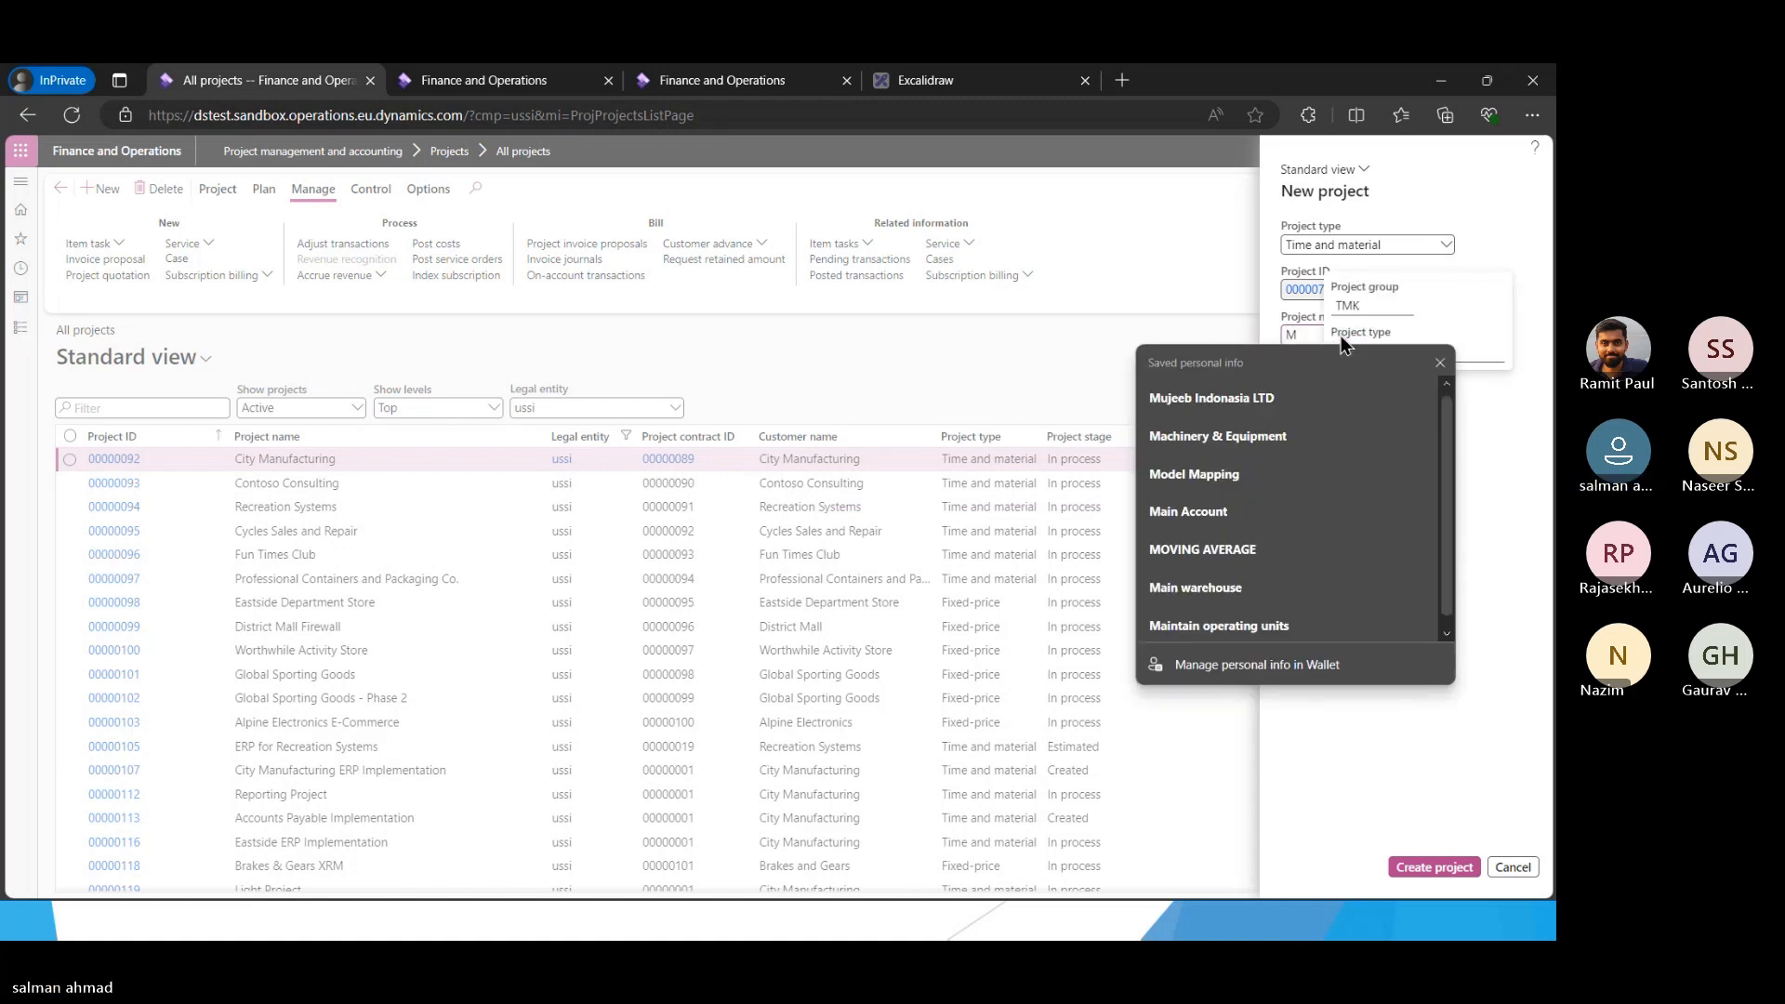
pyautogui.write('ST Kolkat')
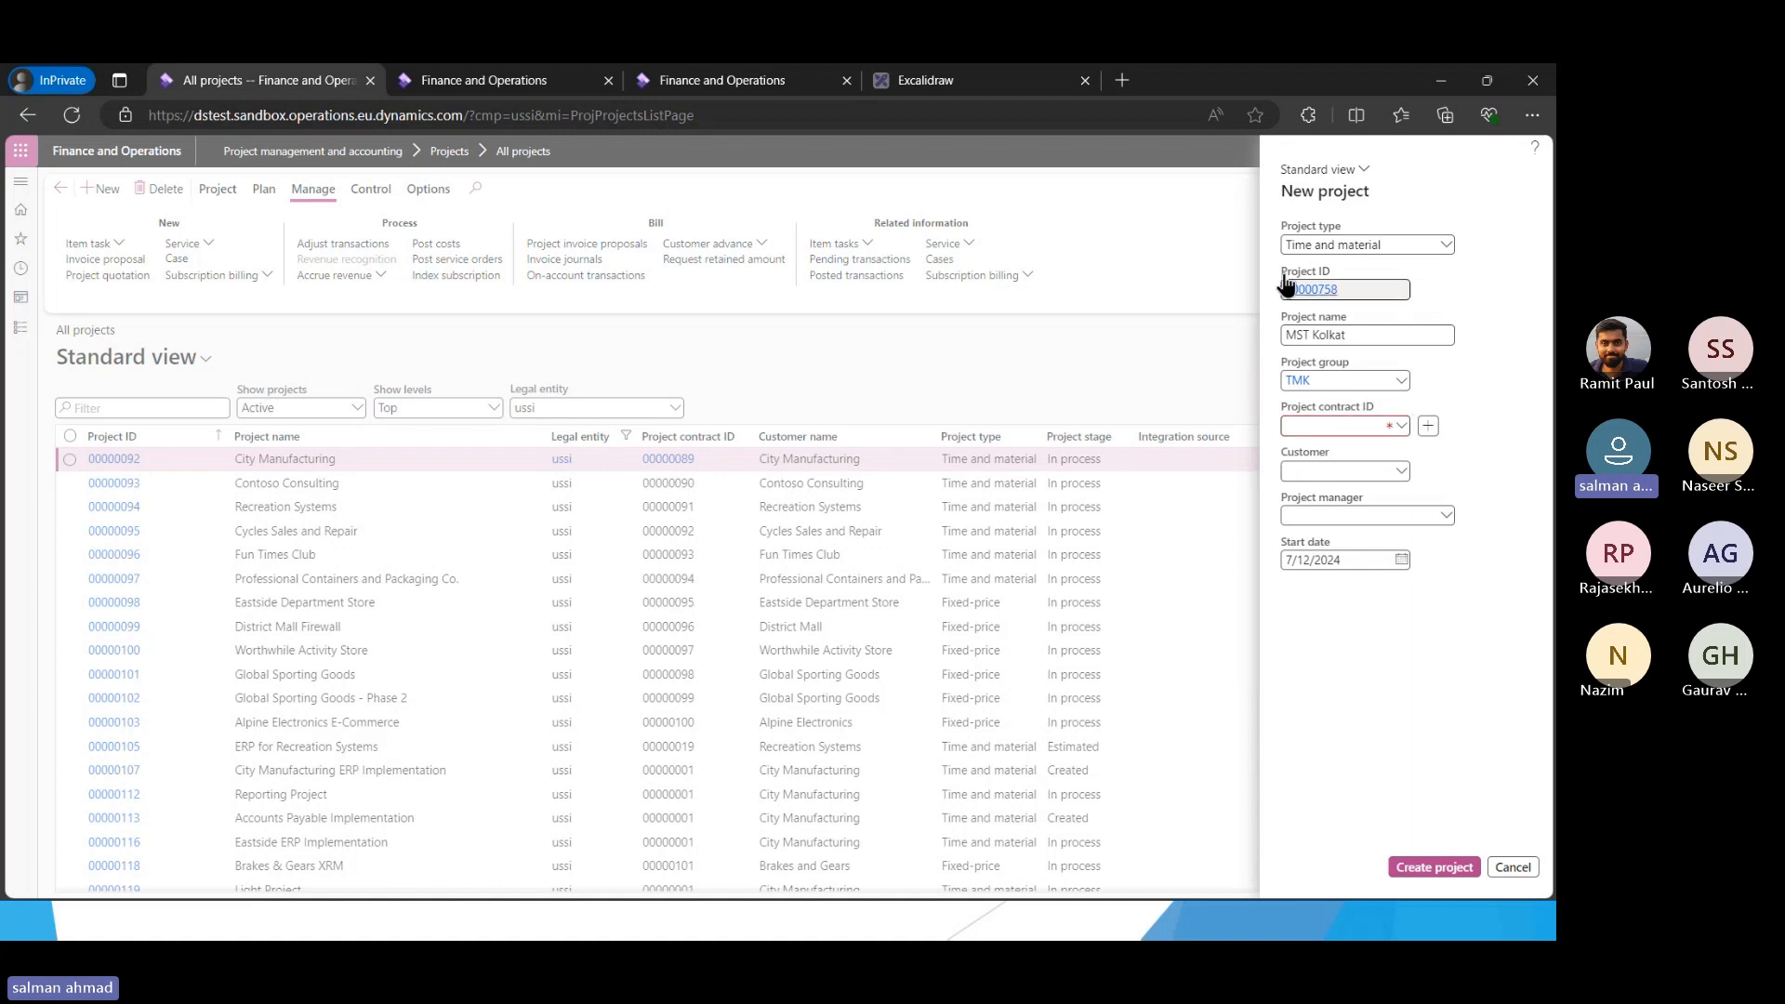
# Create a new project contract for the project with the customer Active Transport Inc. as funding source
pyautogui.click(1428, 425)
pyautogui.click(1400, 382)
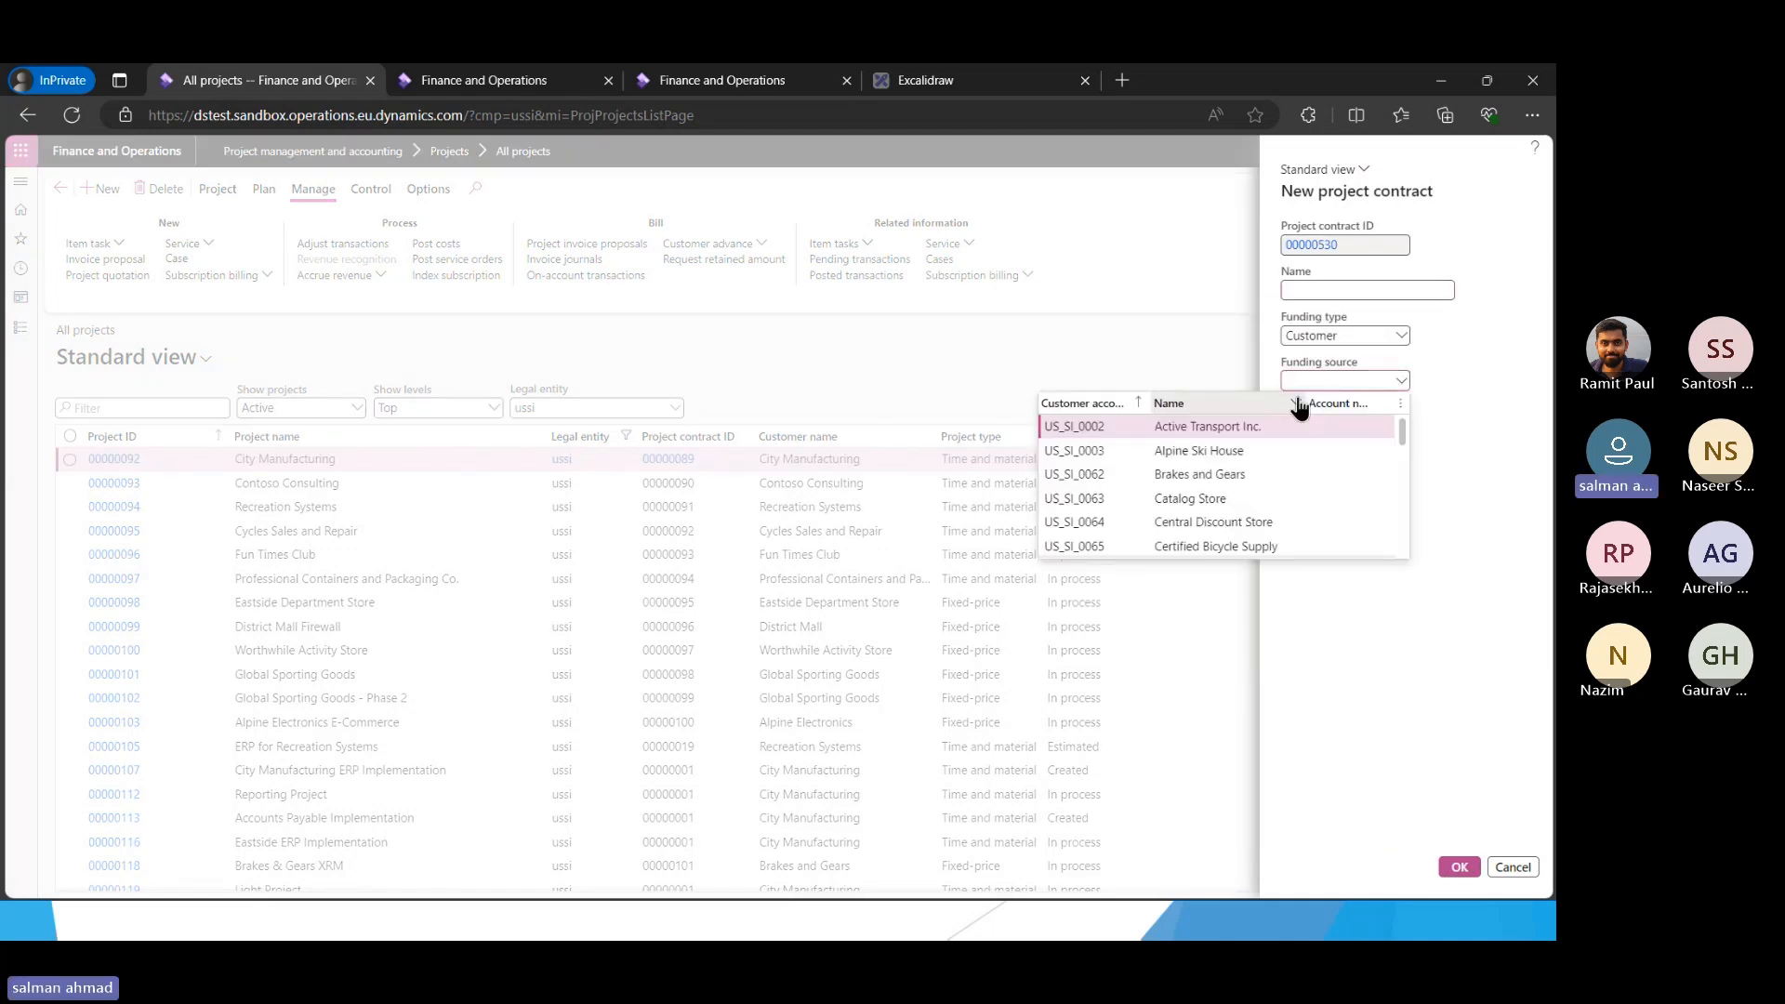
pyautogui.click(1109, 431)
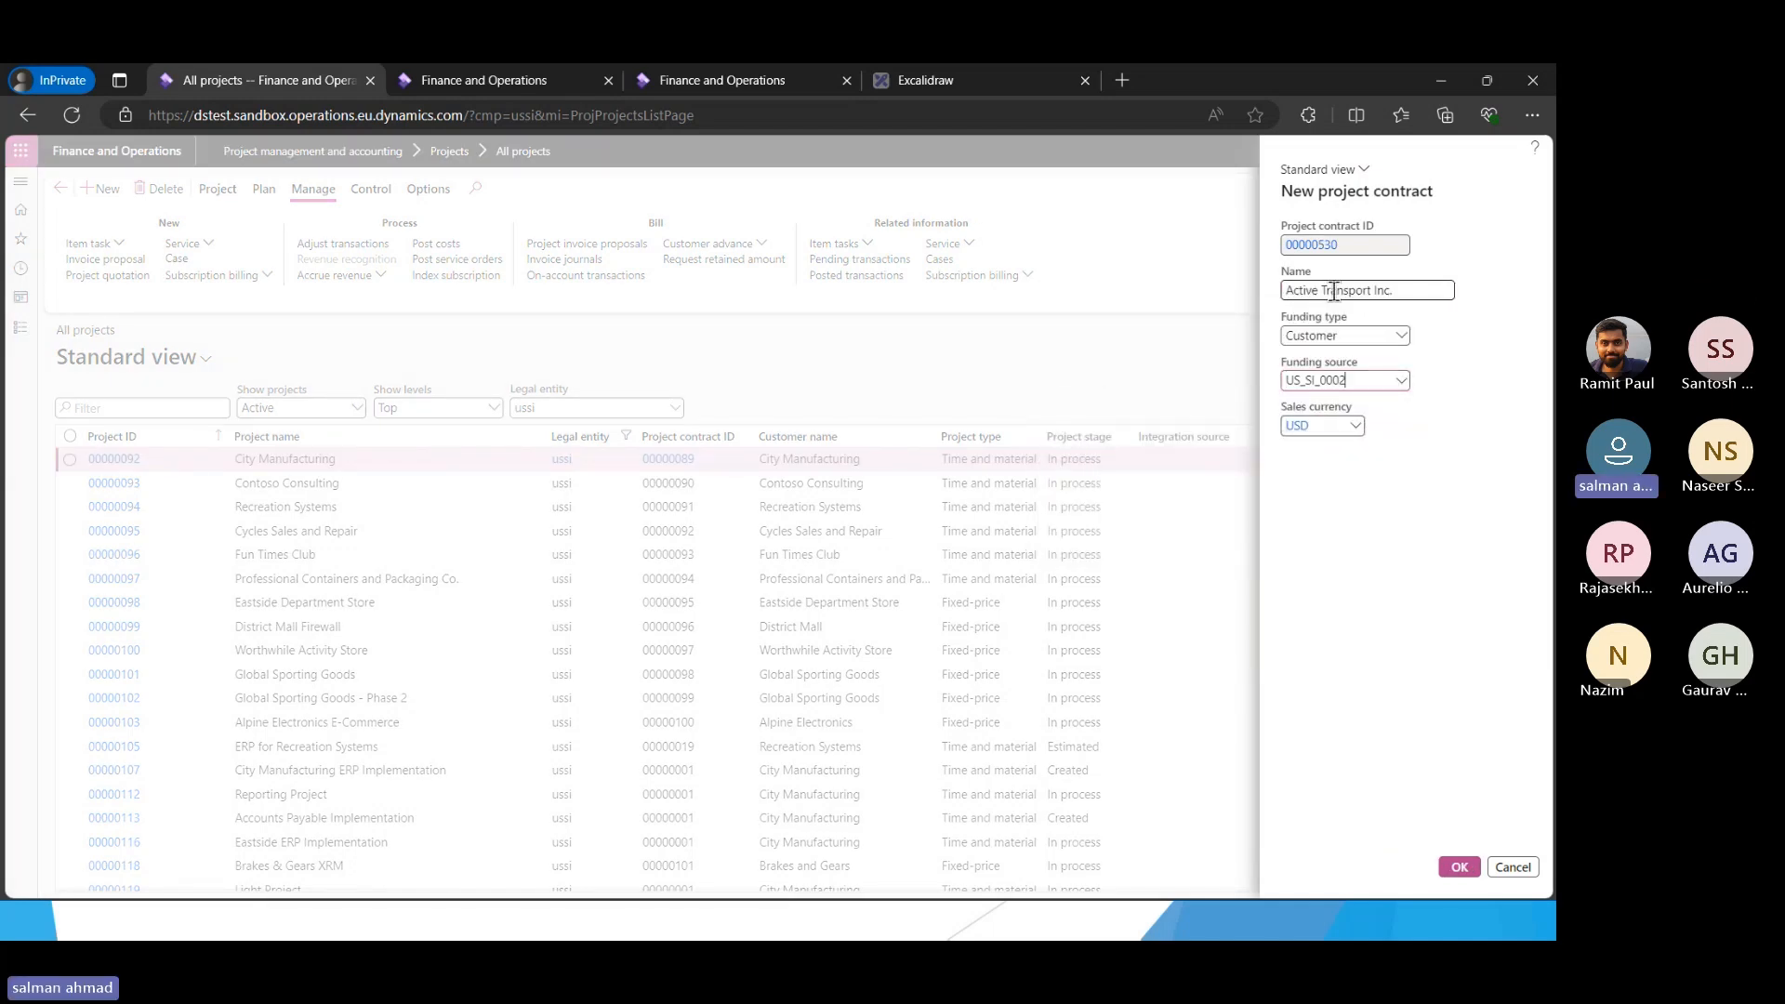
pyautogui.click(1458, 868)
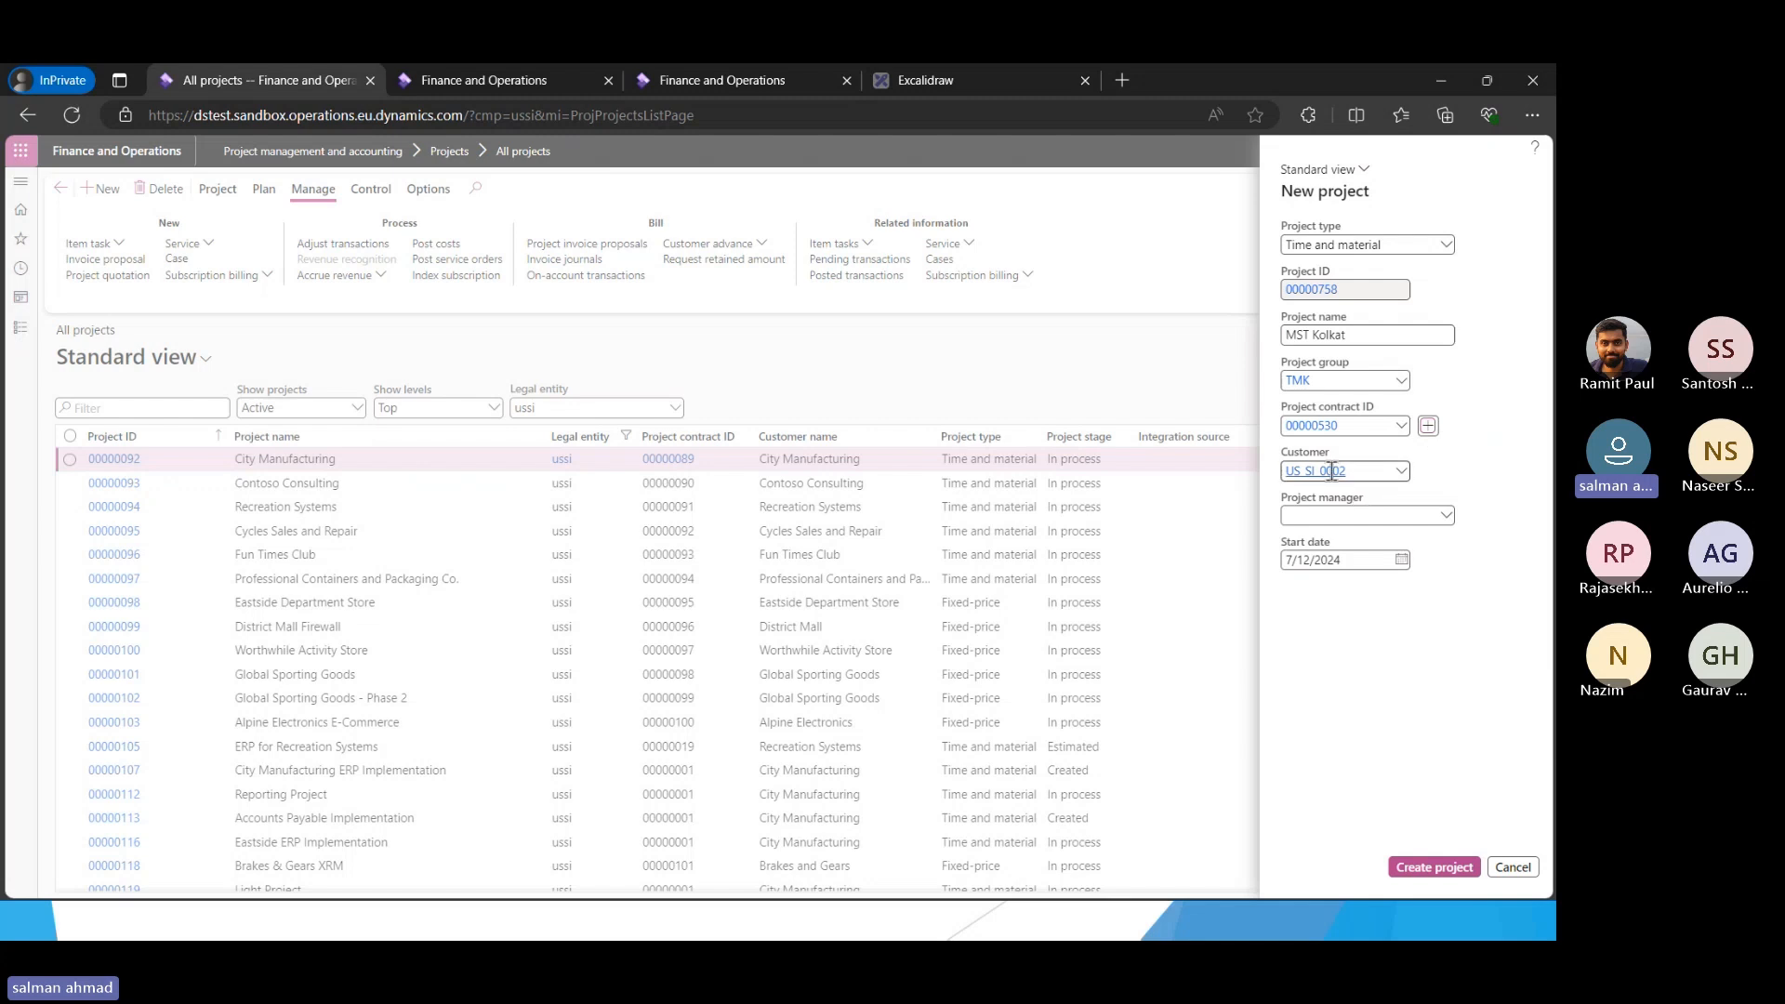
# Create the new project without assigning a project manager
pyautogui.click(1446, 516)
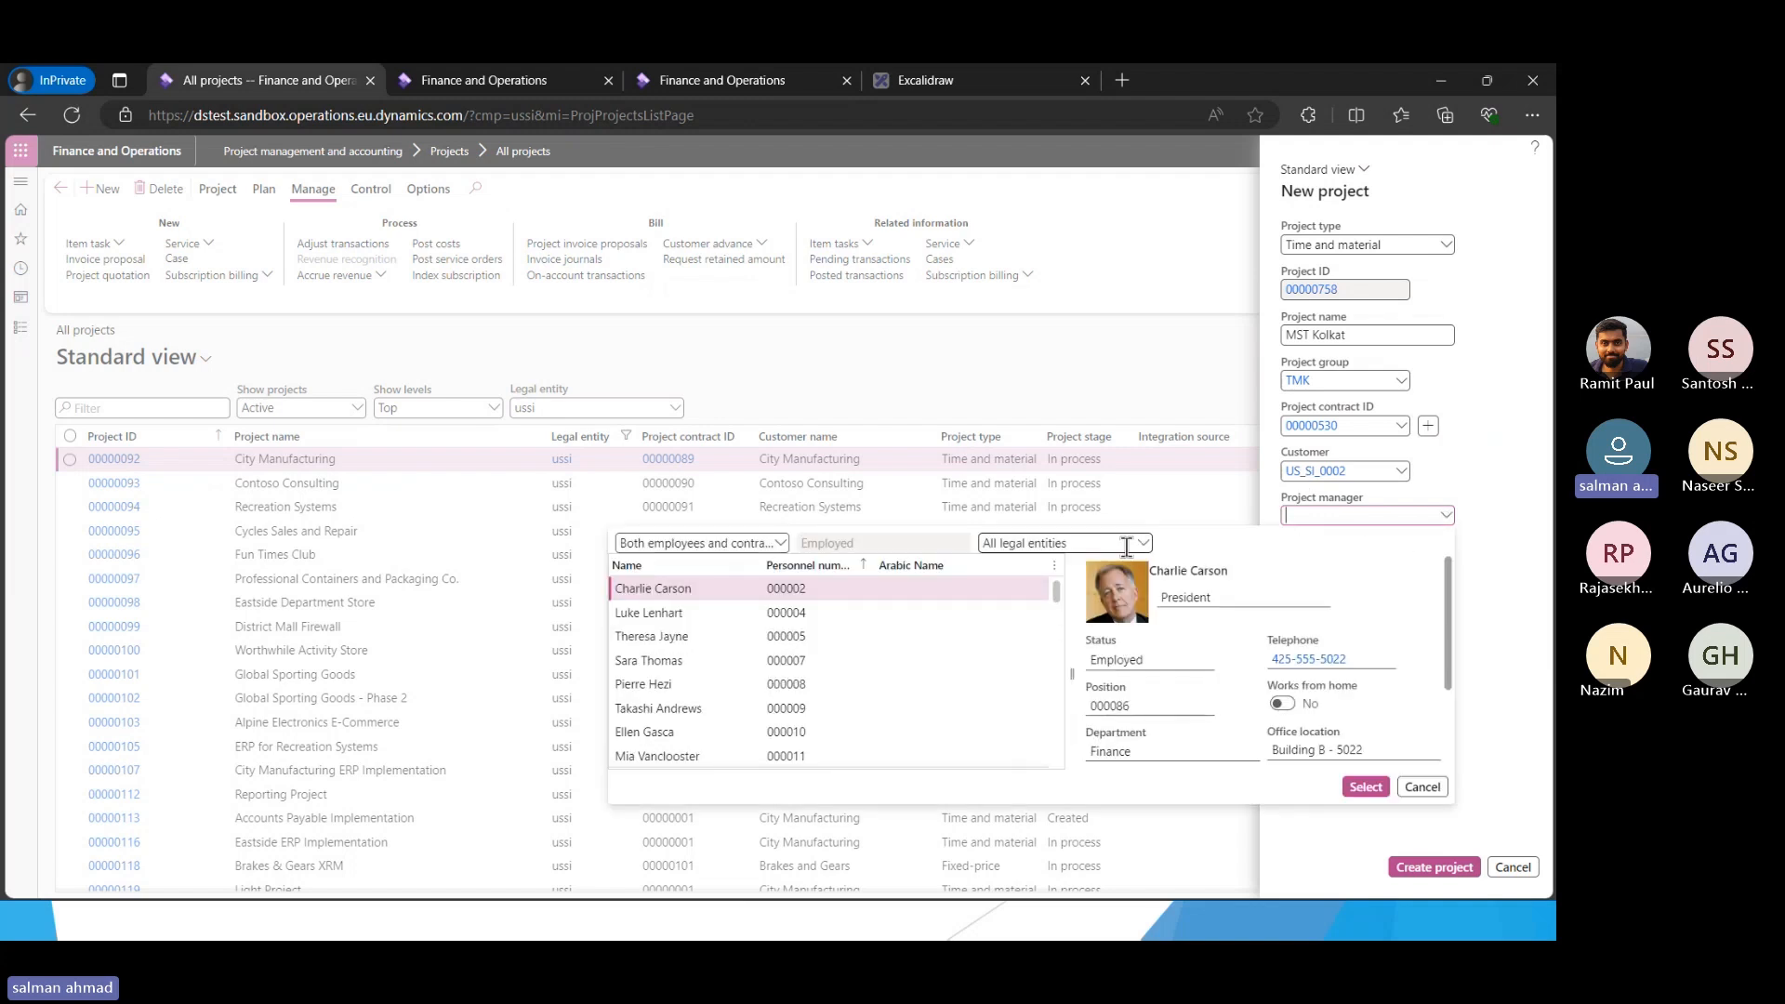
pyautogui.click(1504, 450)
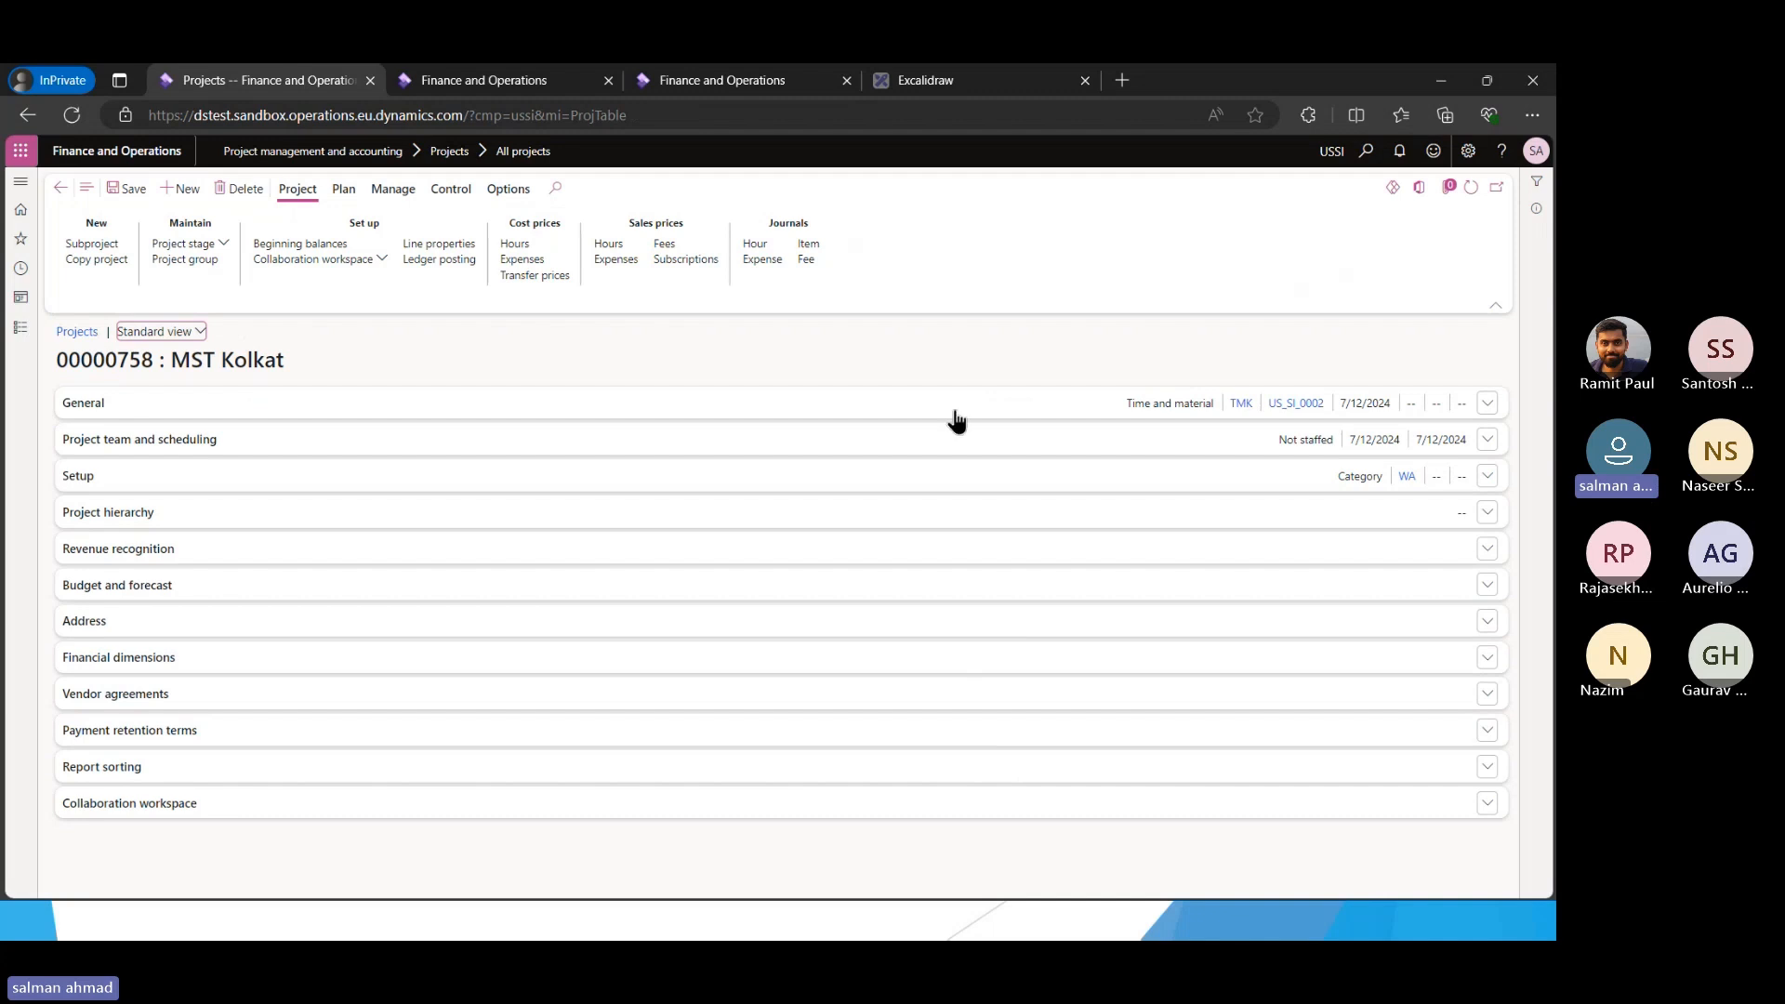
# Review the project group change form, the available project stages and the planning functions of the MST Kolkat project
pyautogui.click(190, 260)
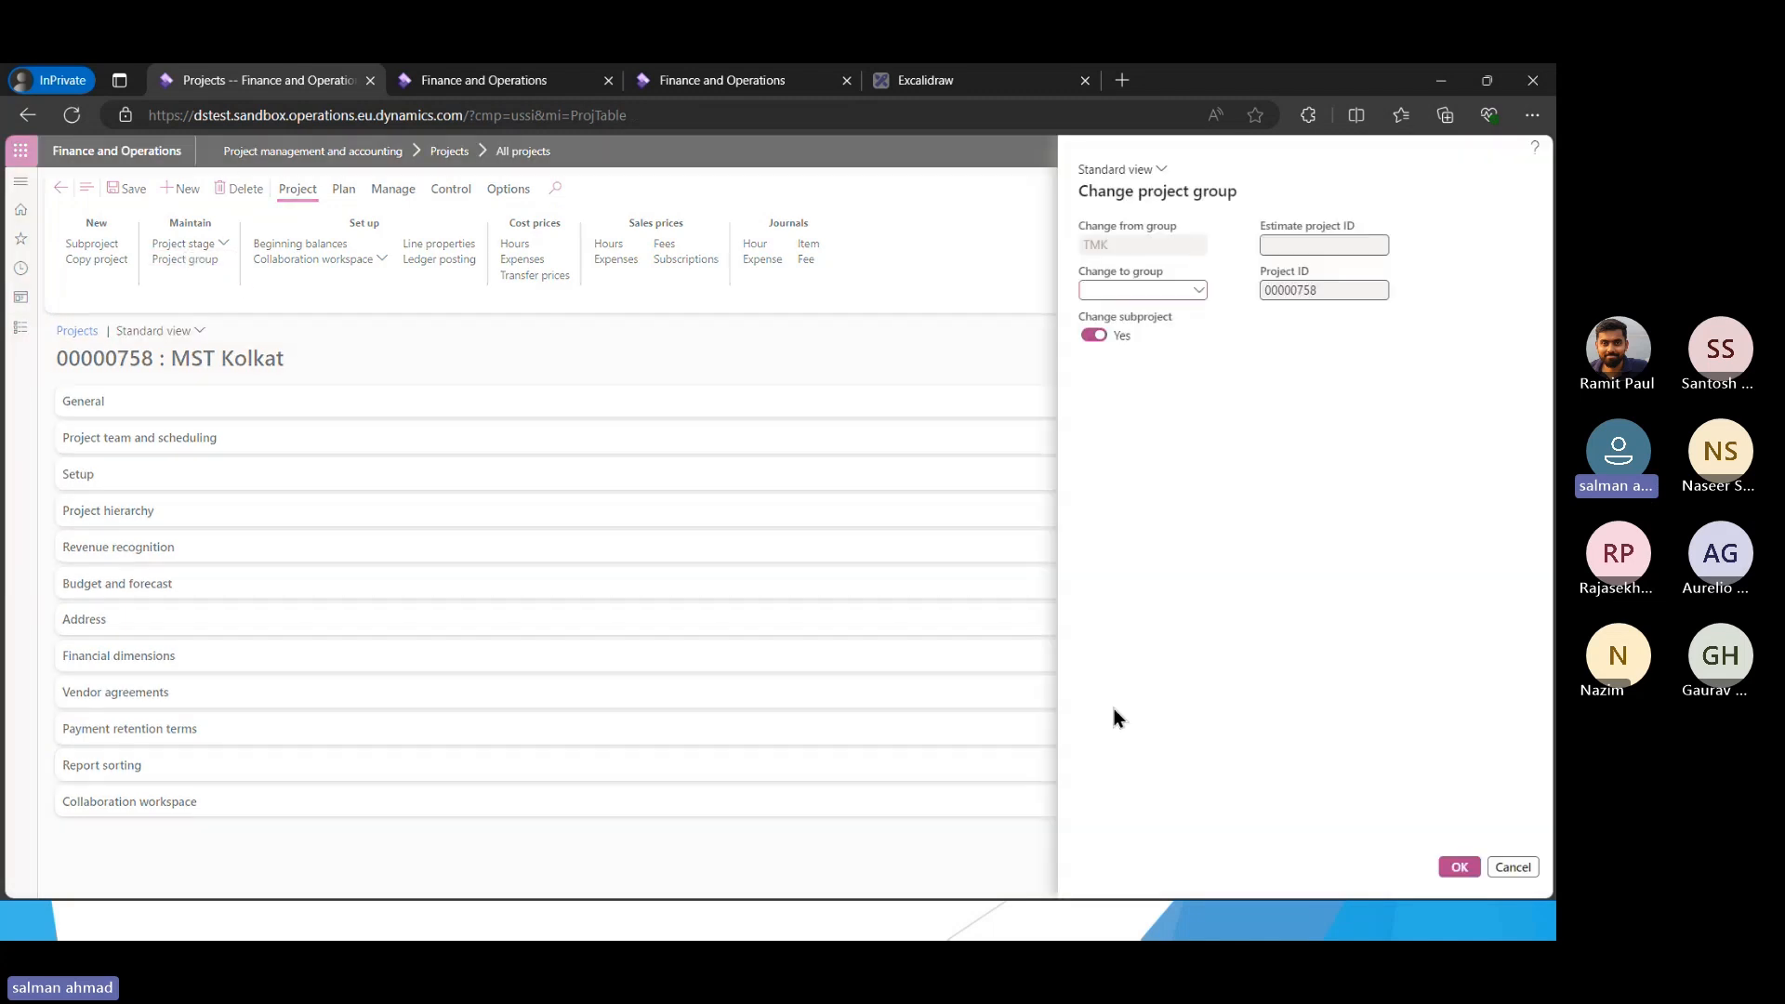
pyautogui.click(16, 187)
pyautogui.click(197, 243)
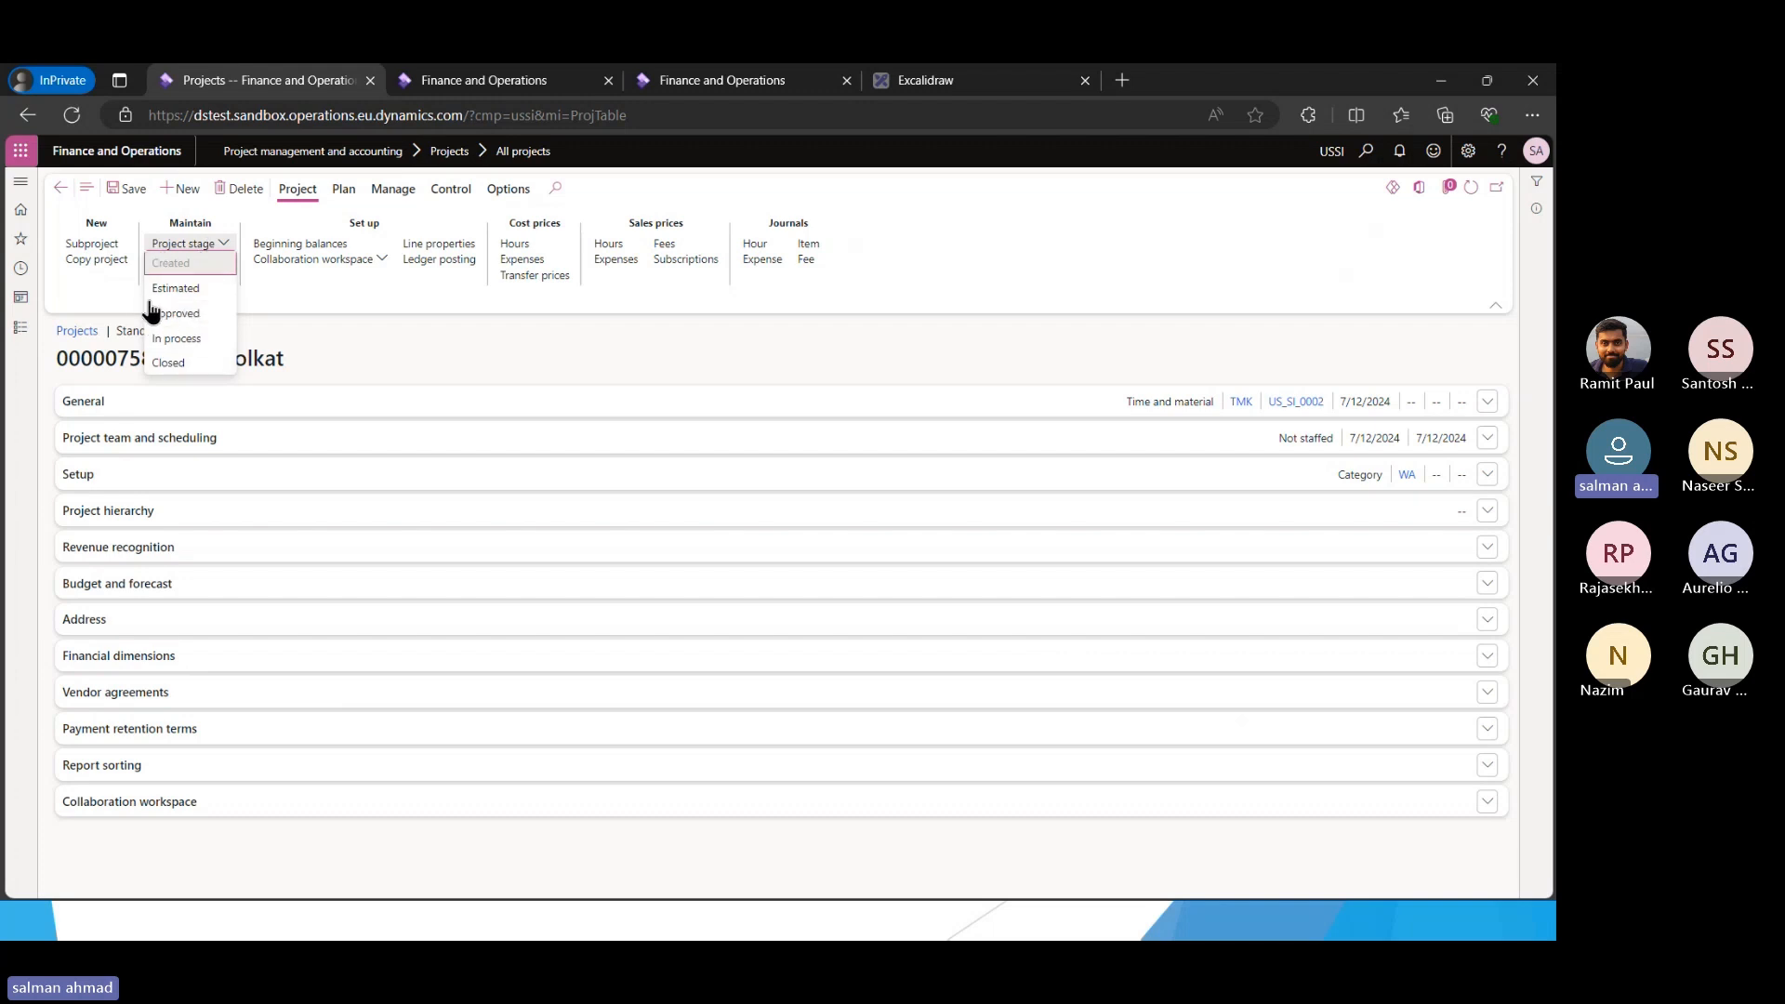
pyautogui.click(437, 344)
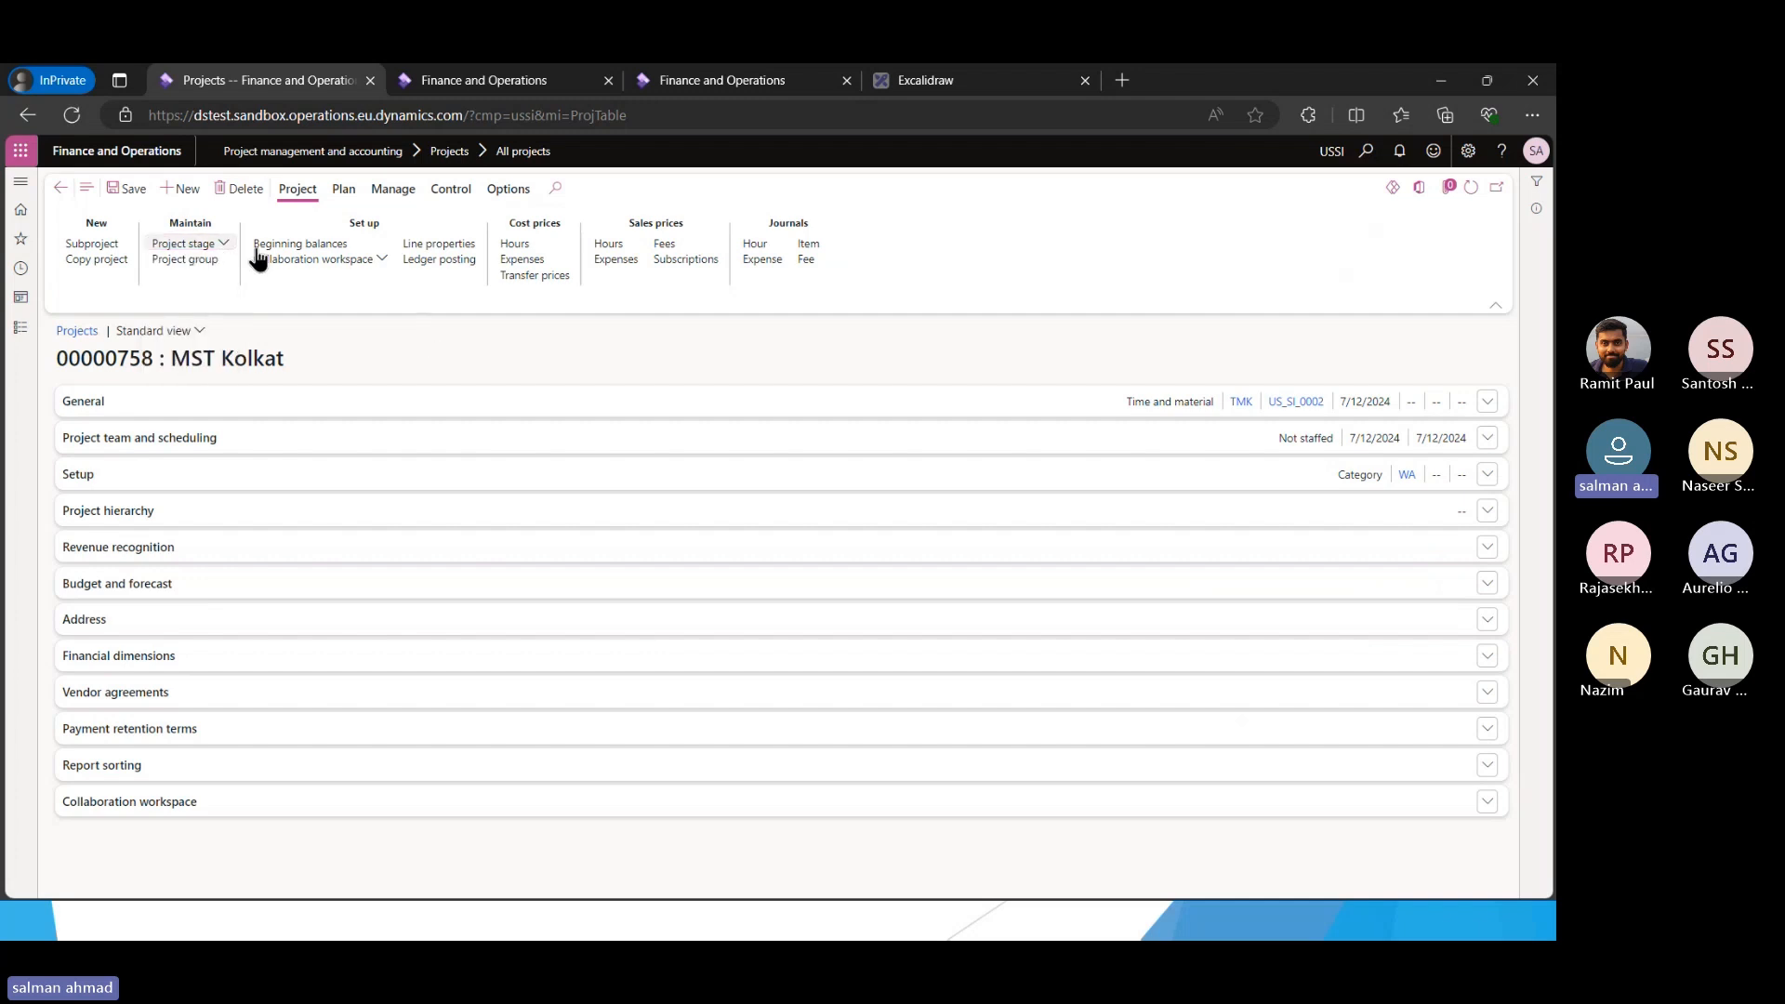
pyautogui.click(334, 193)
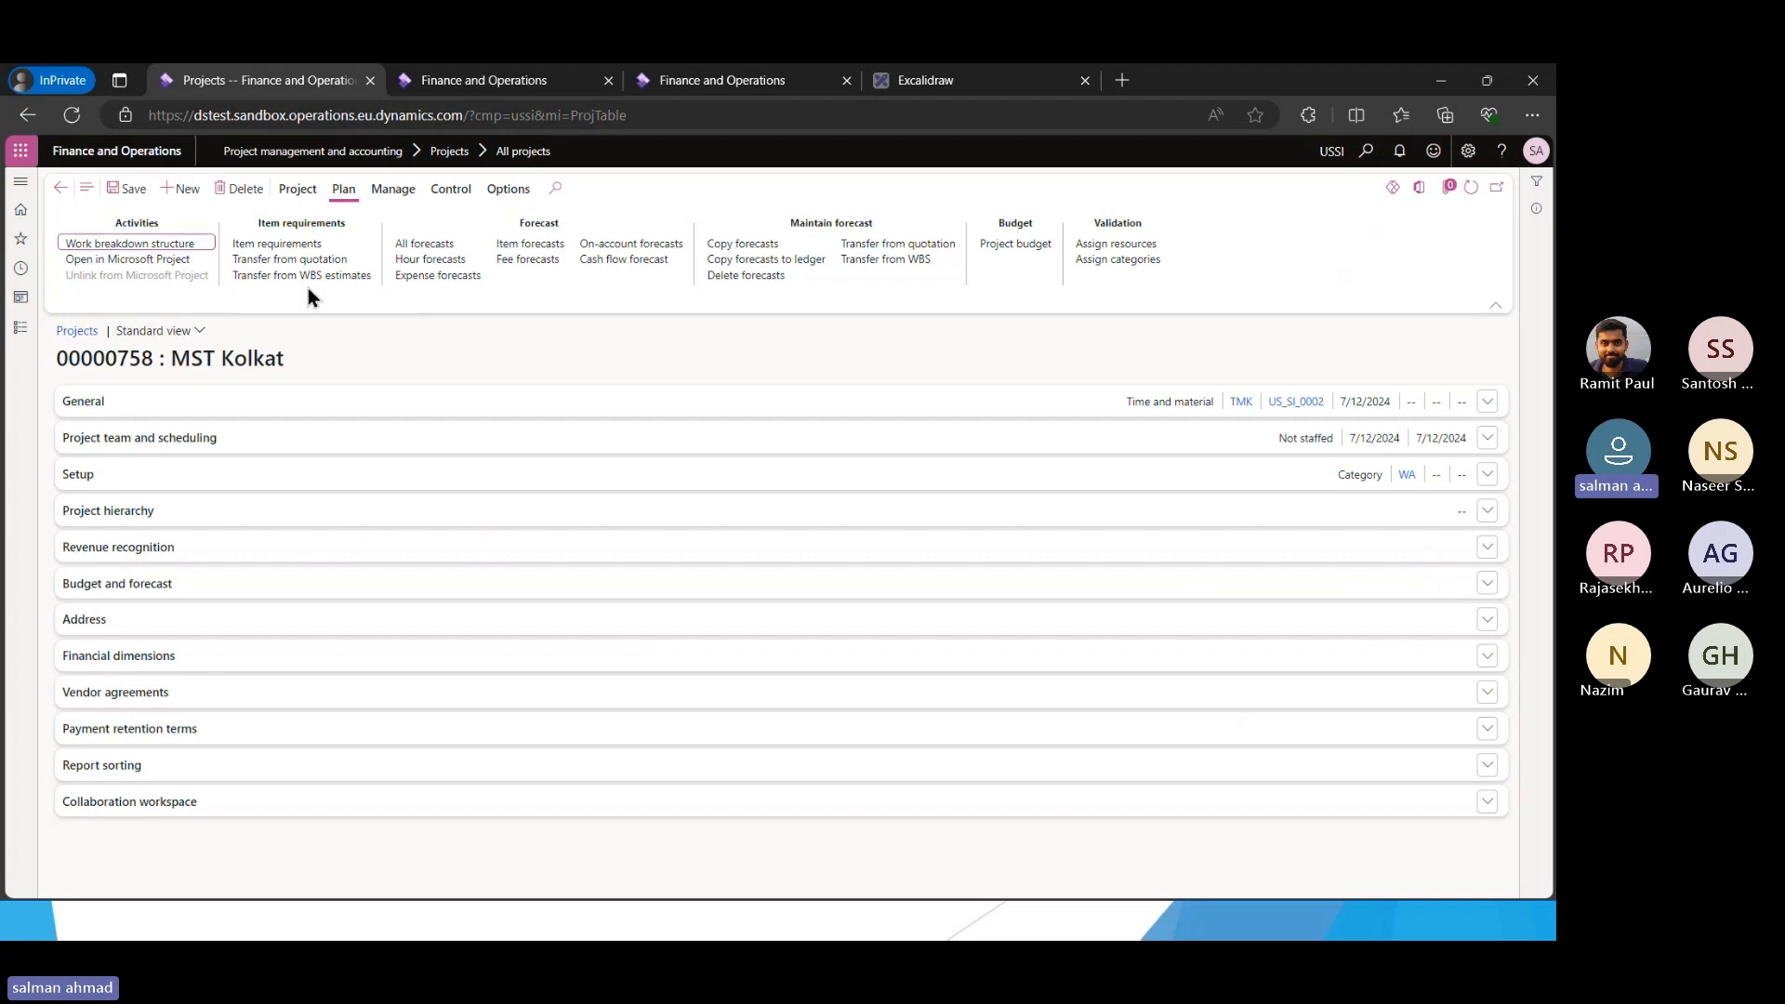
pyautogui.click(828, 370)
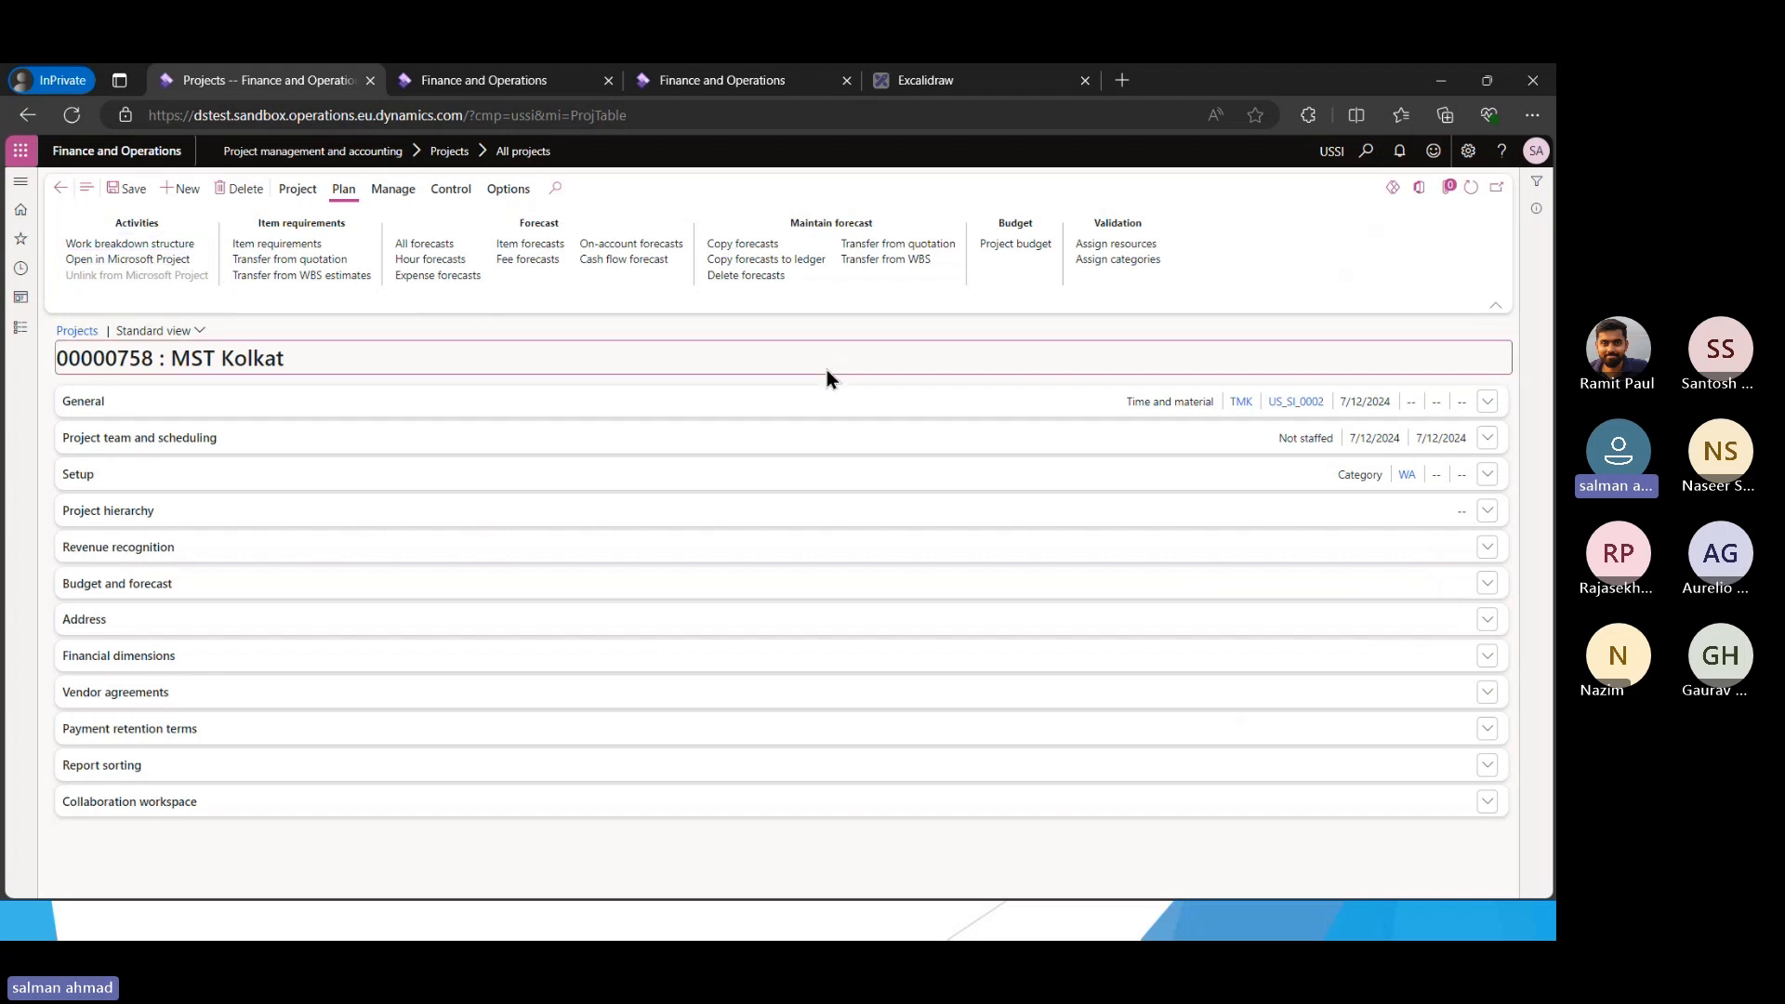
pyautogui.hotkey('alt', 'Tab')
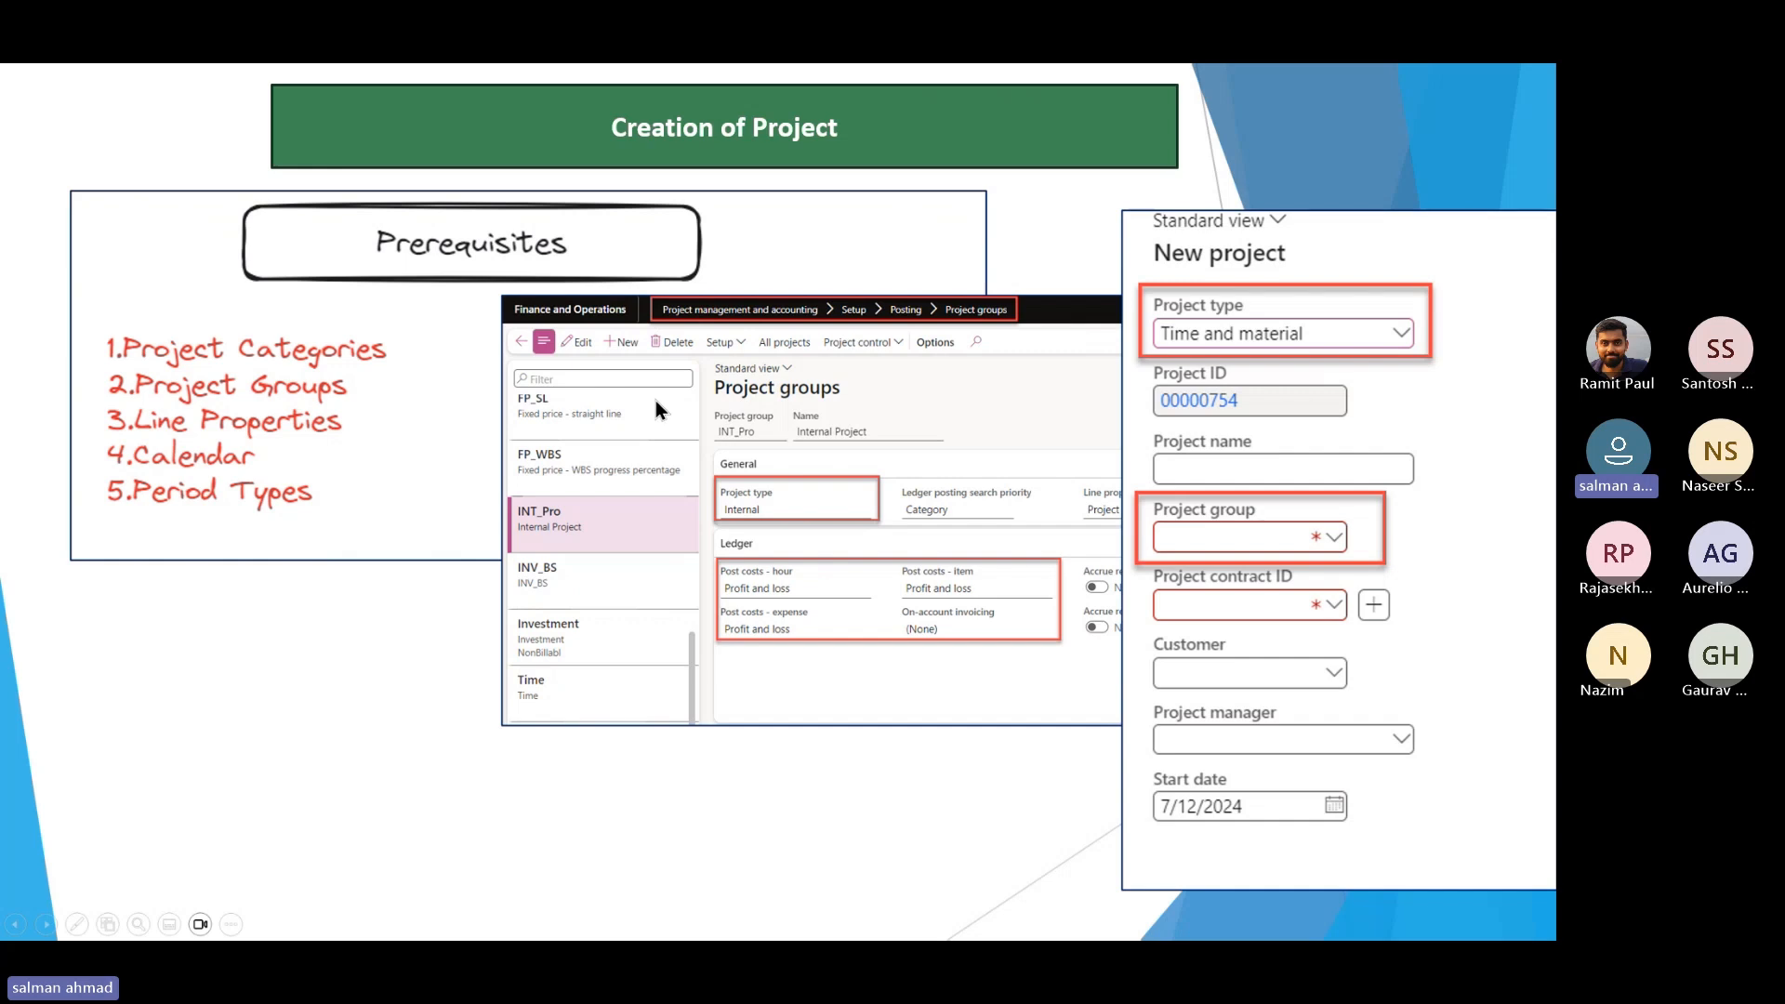
pyautogui.press('Right')
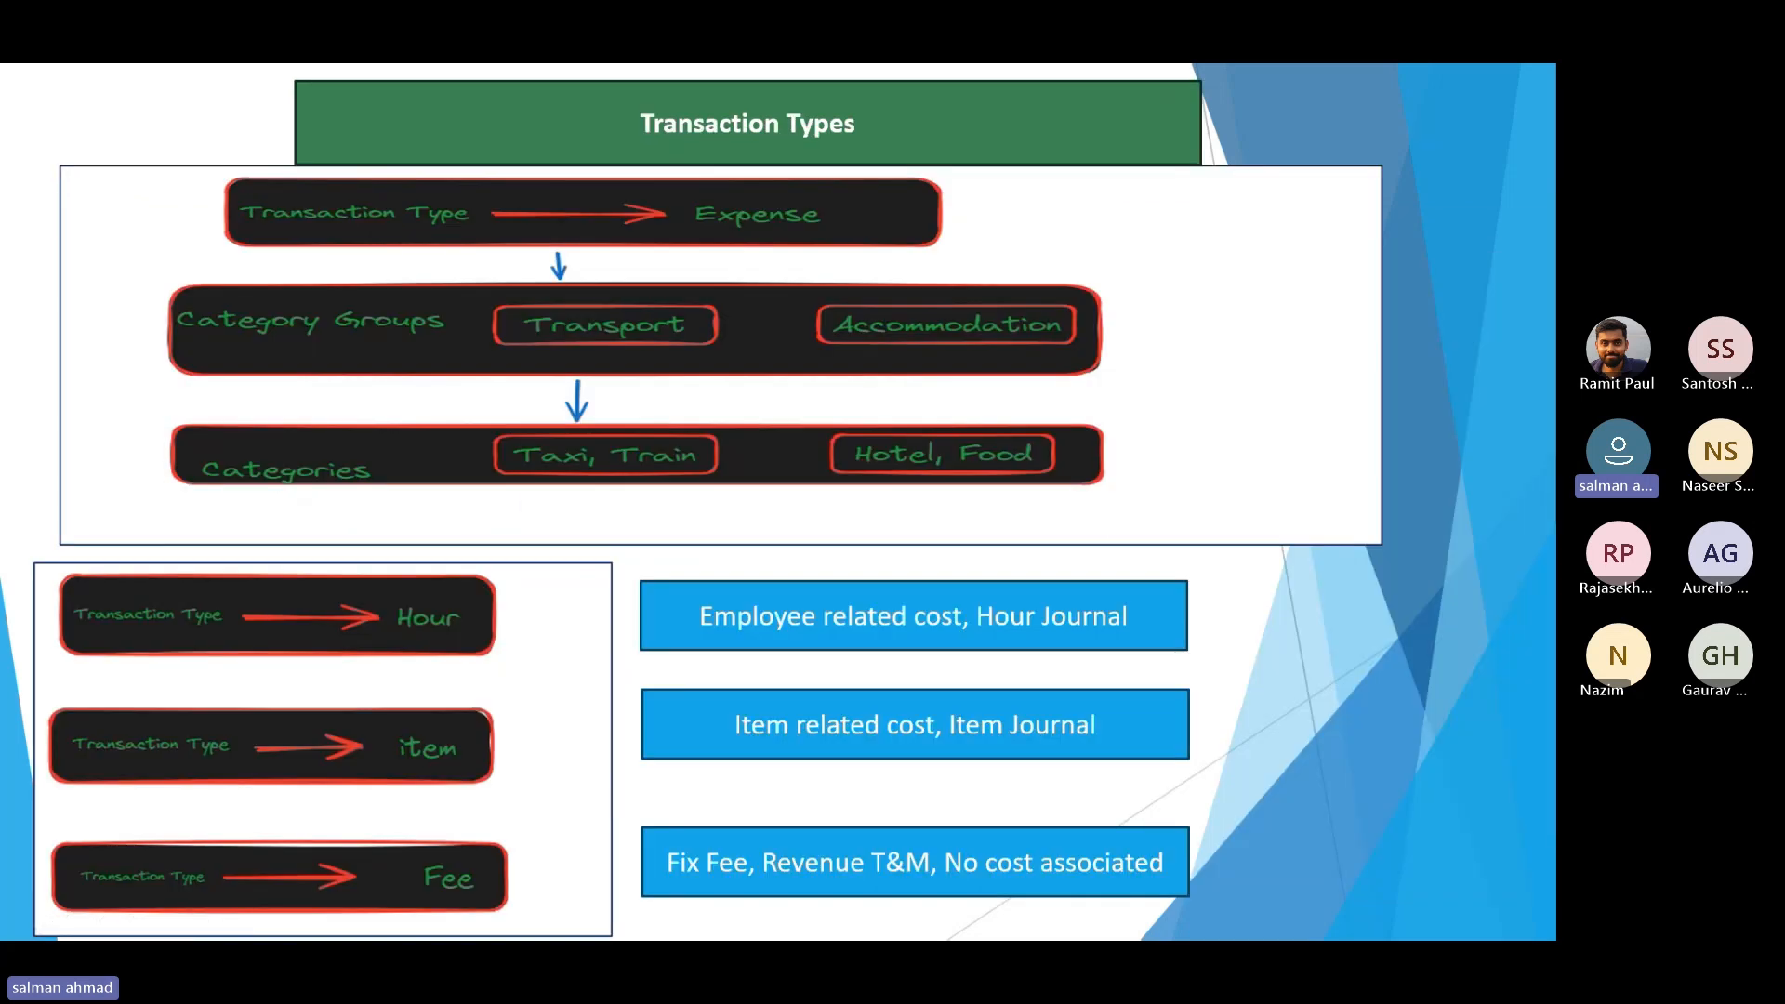
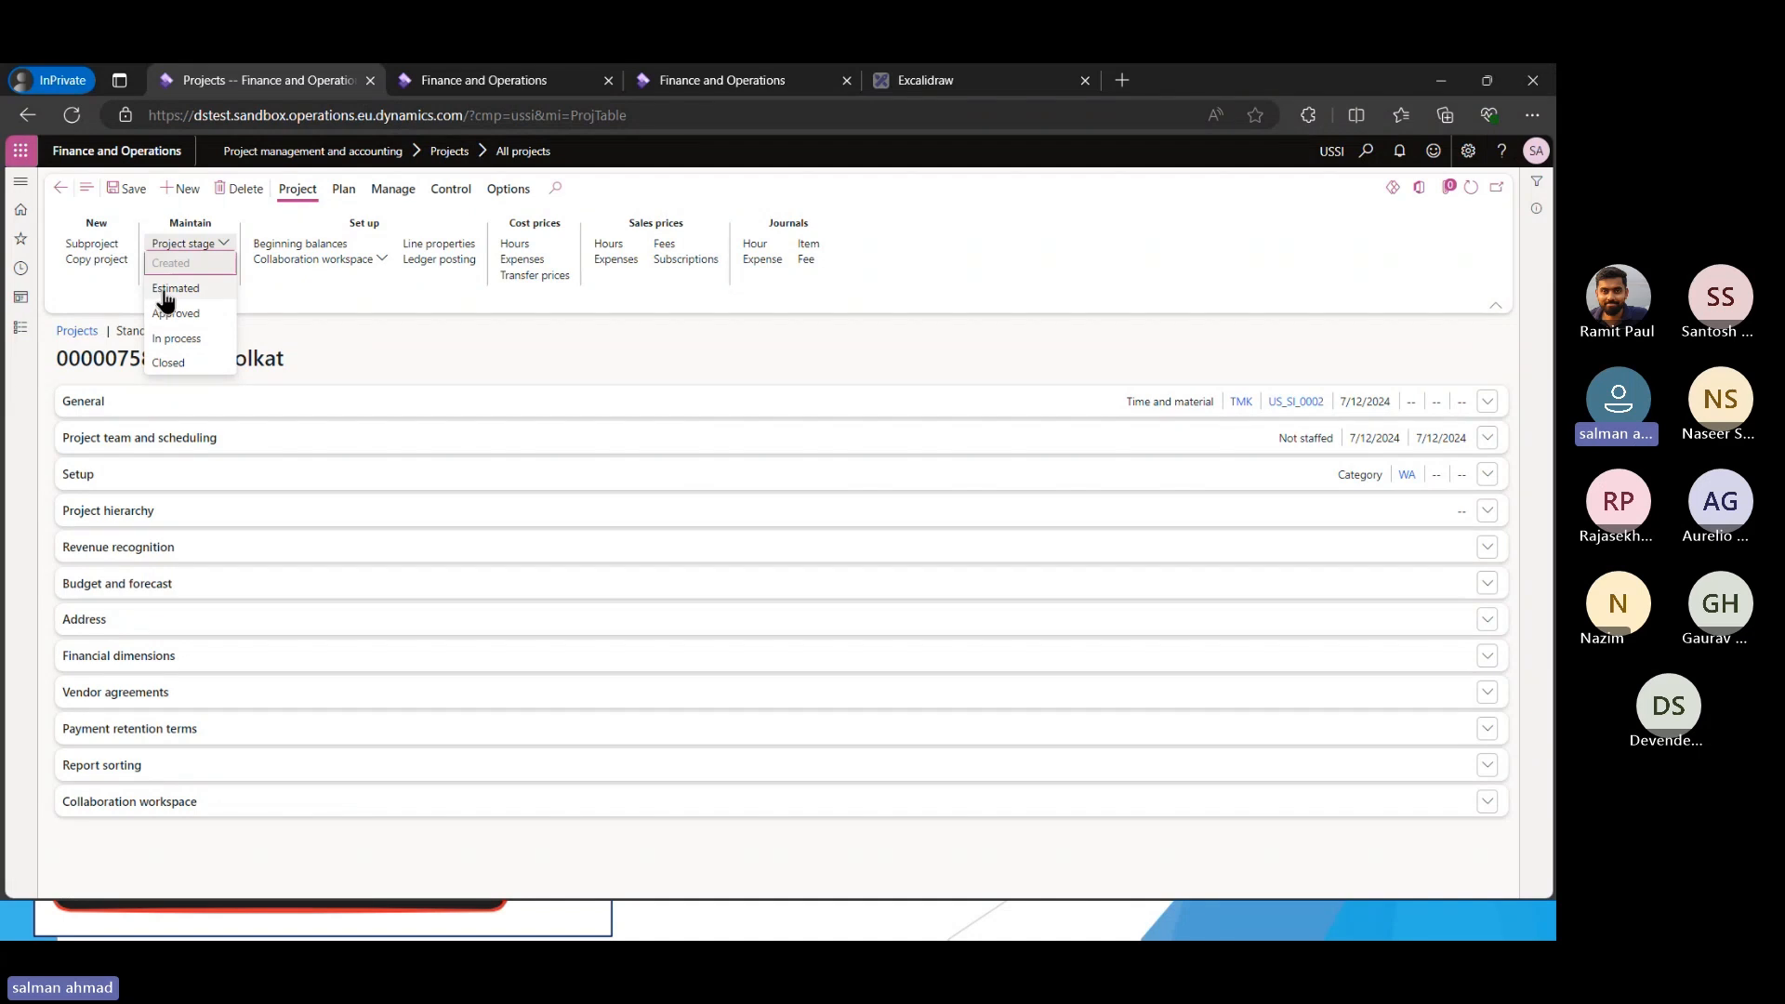
# Advance the MST Kolkat project stage to Estimated and on to In process, accepting the change without an approved budget
pyautogui.click(169, 289)
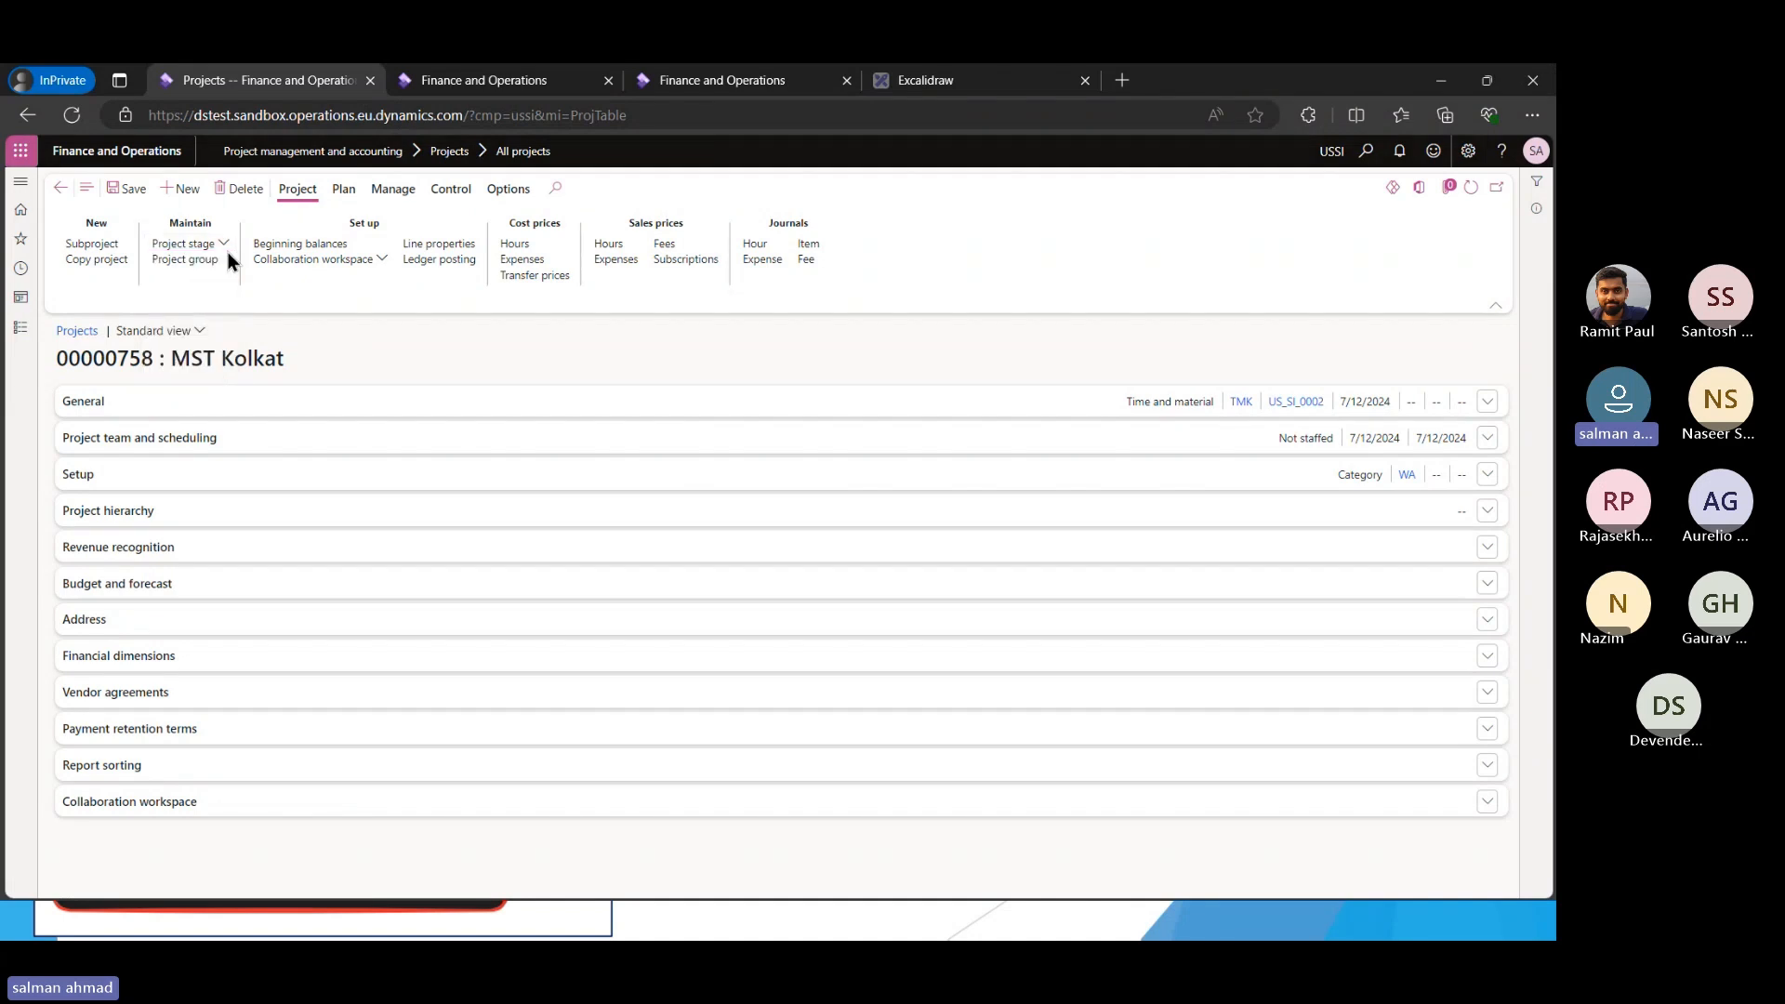
pyautogui.press('Return')
pyautogui.click(342, 211)
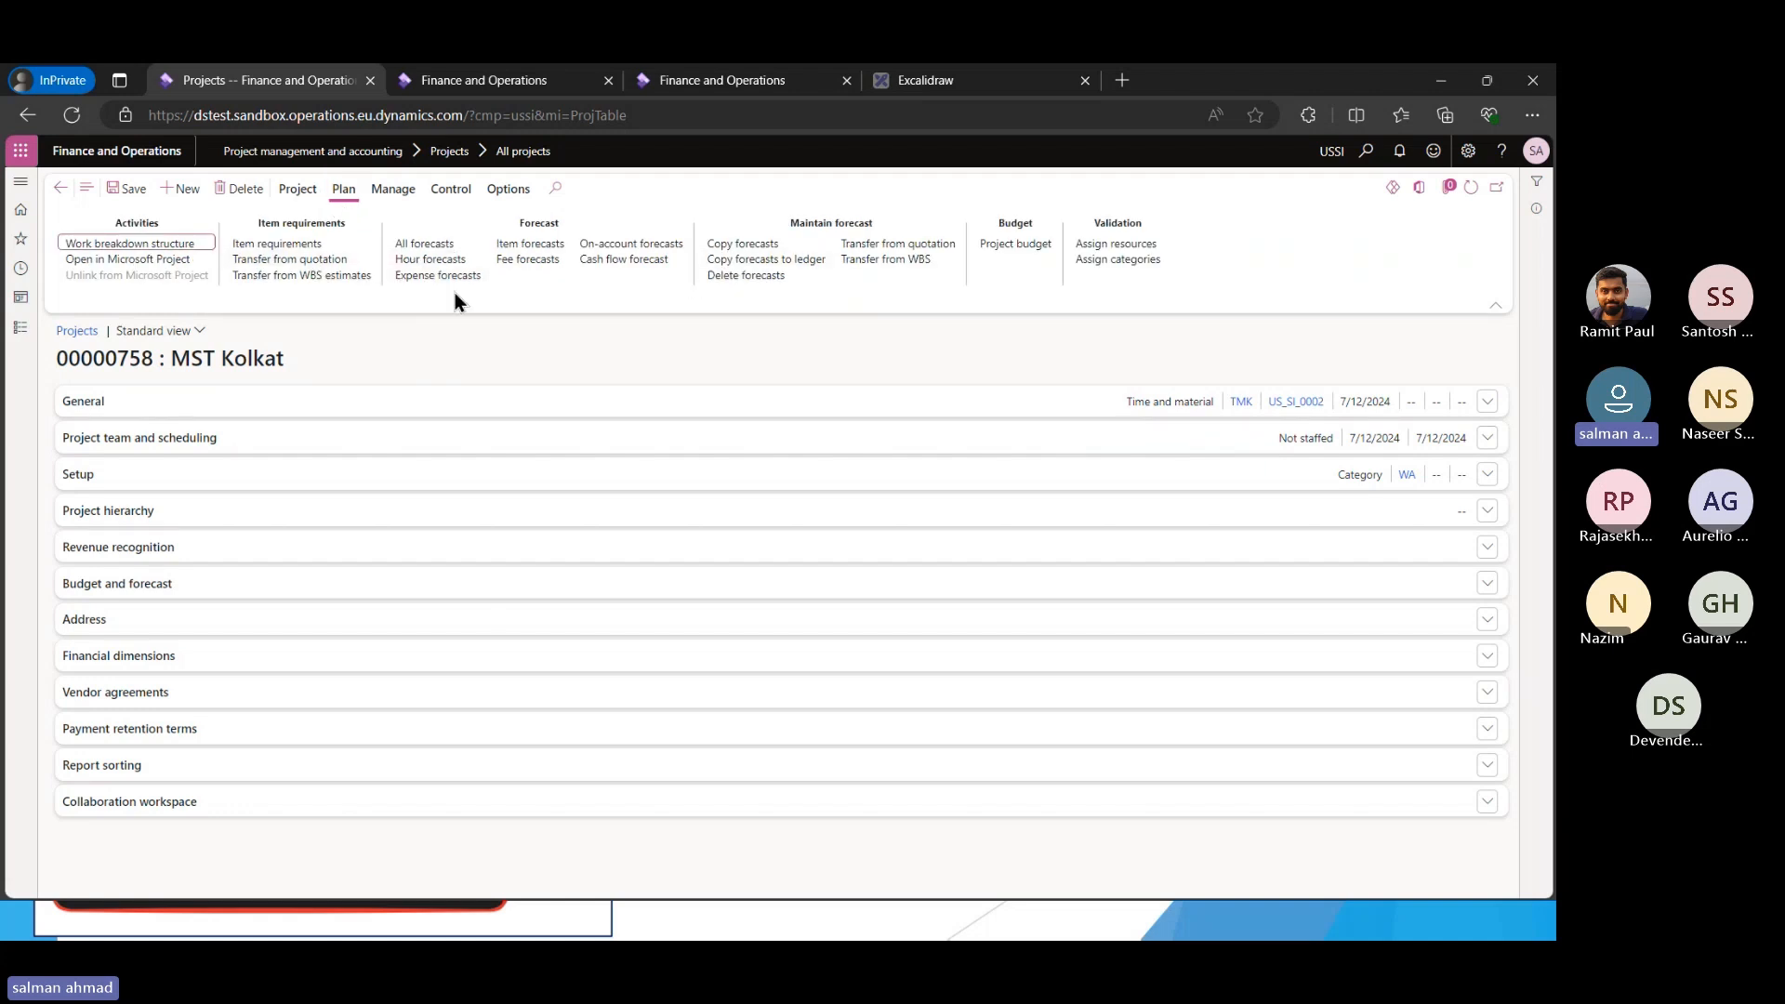
pyautogui.click(290, 192)
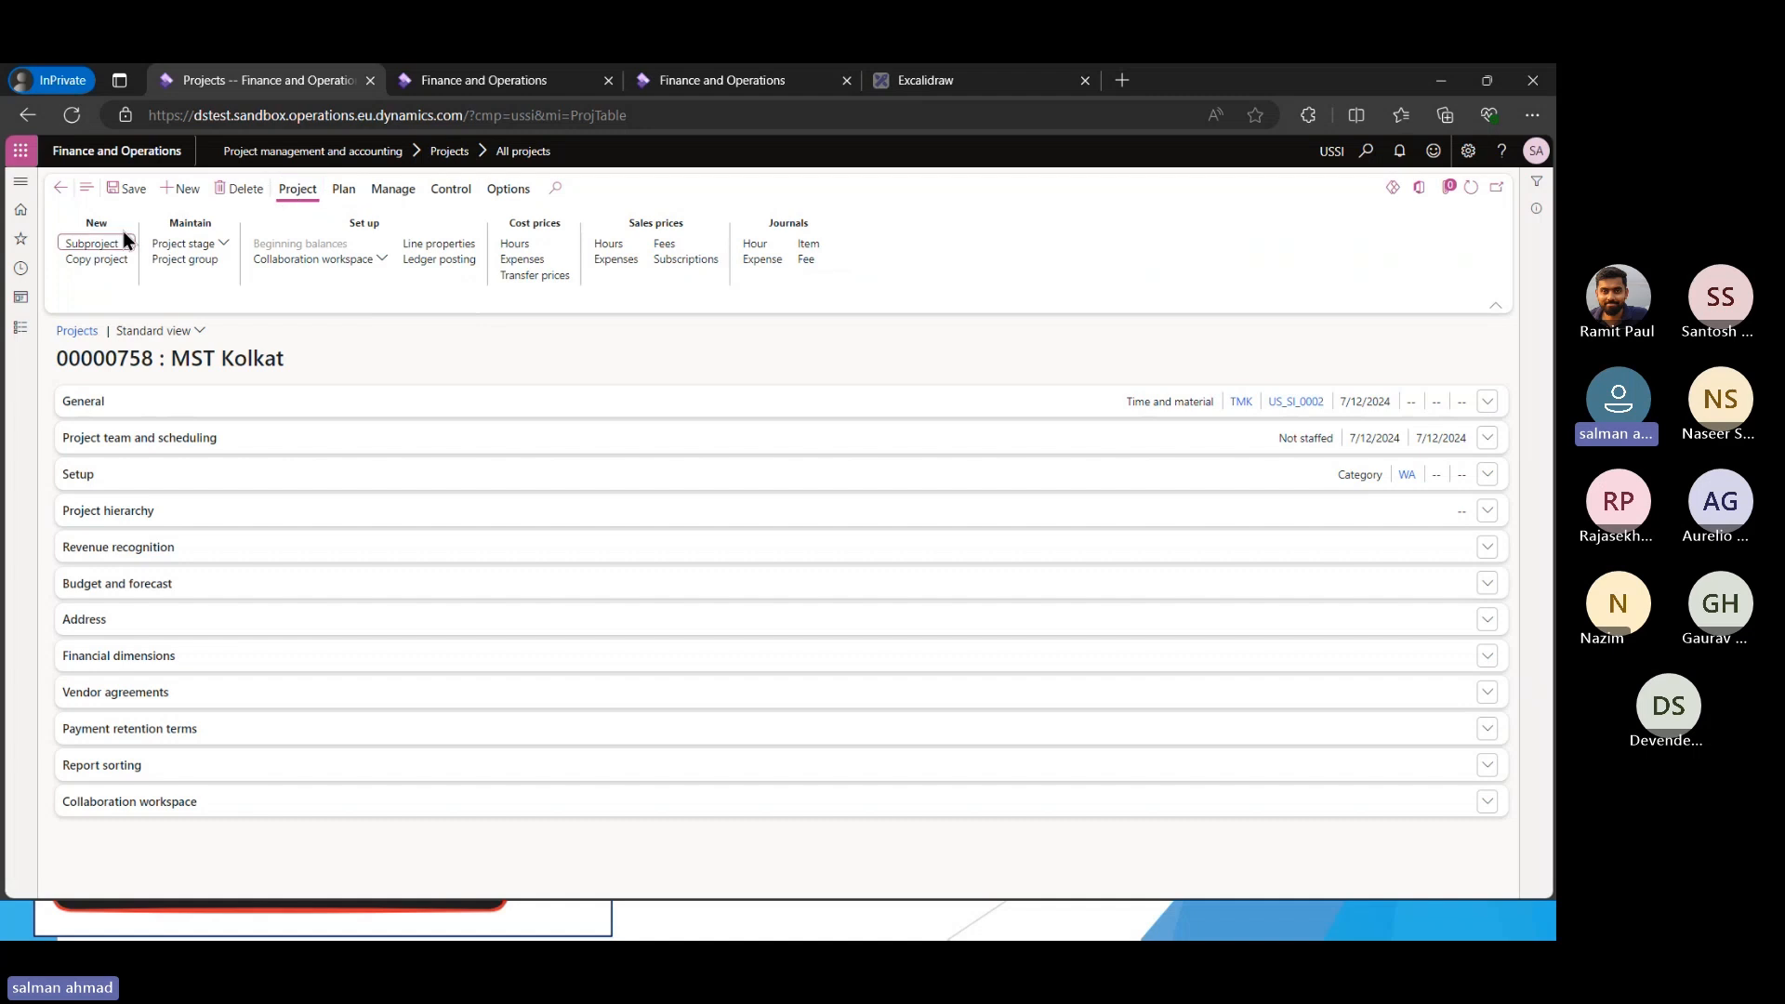
pyautogui.click(190, 244)
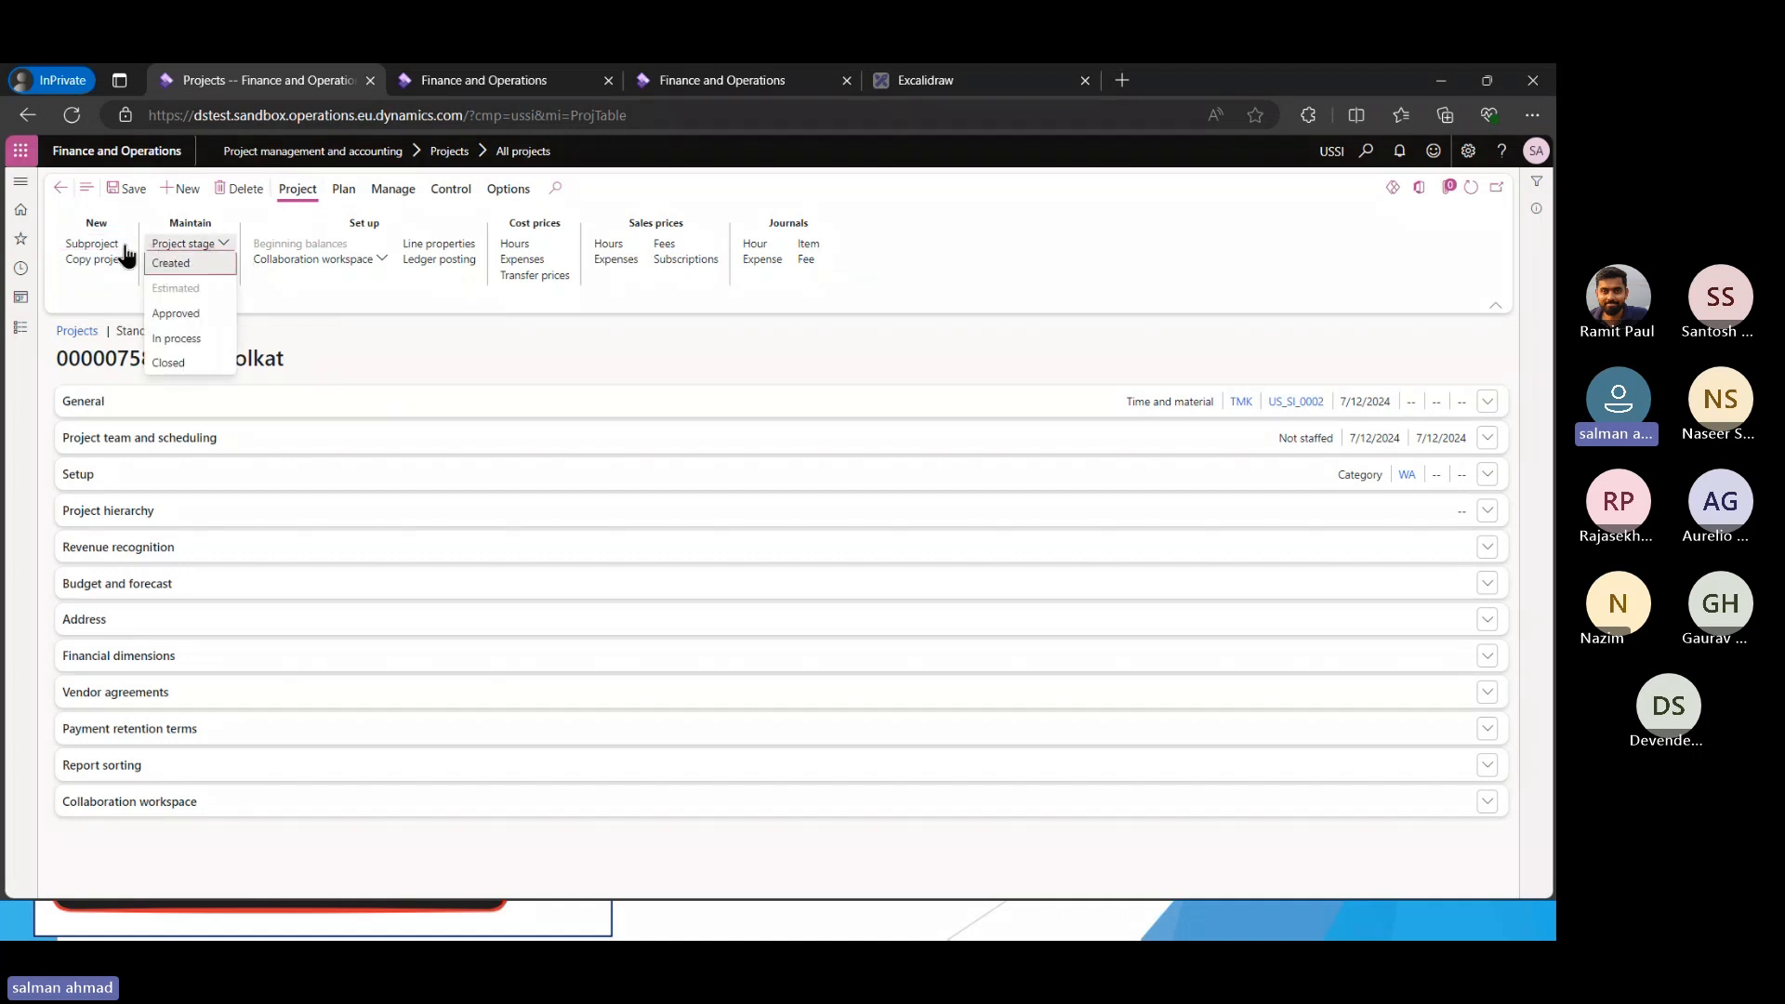
pyautogui.click(186, 342)
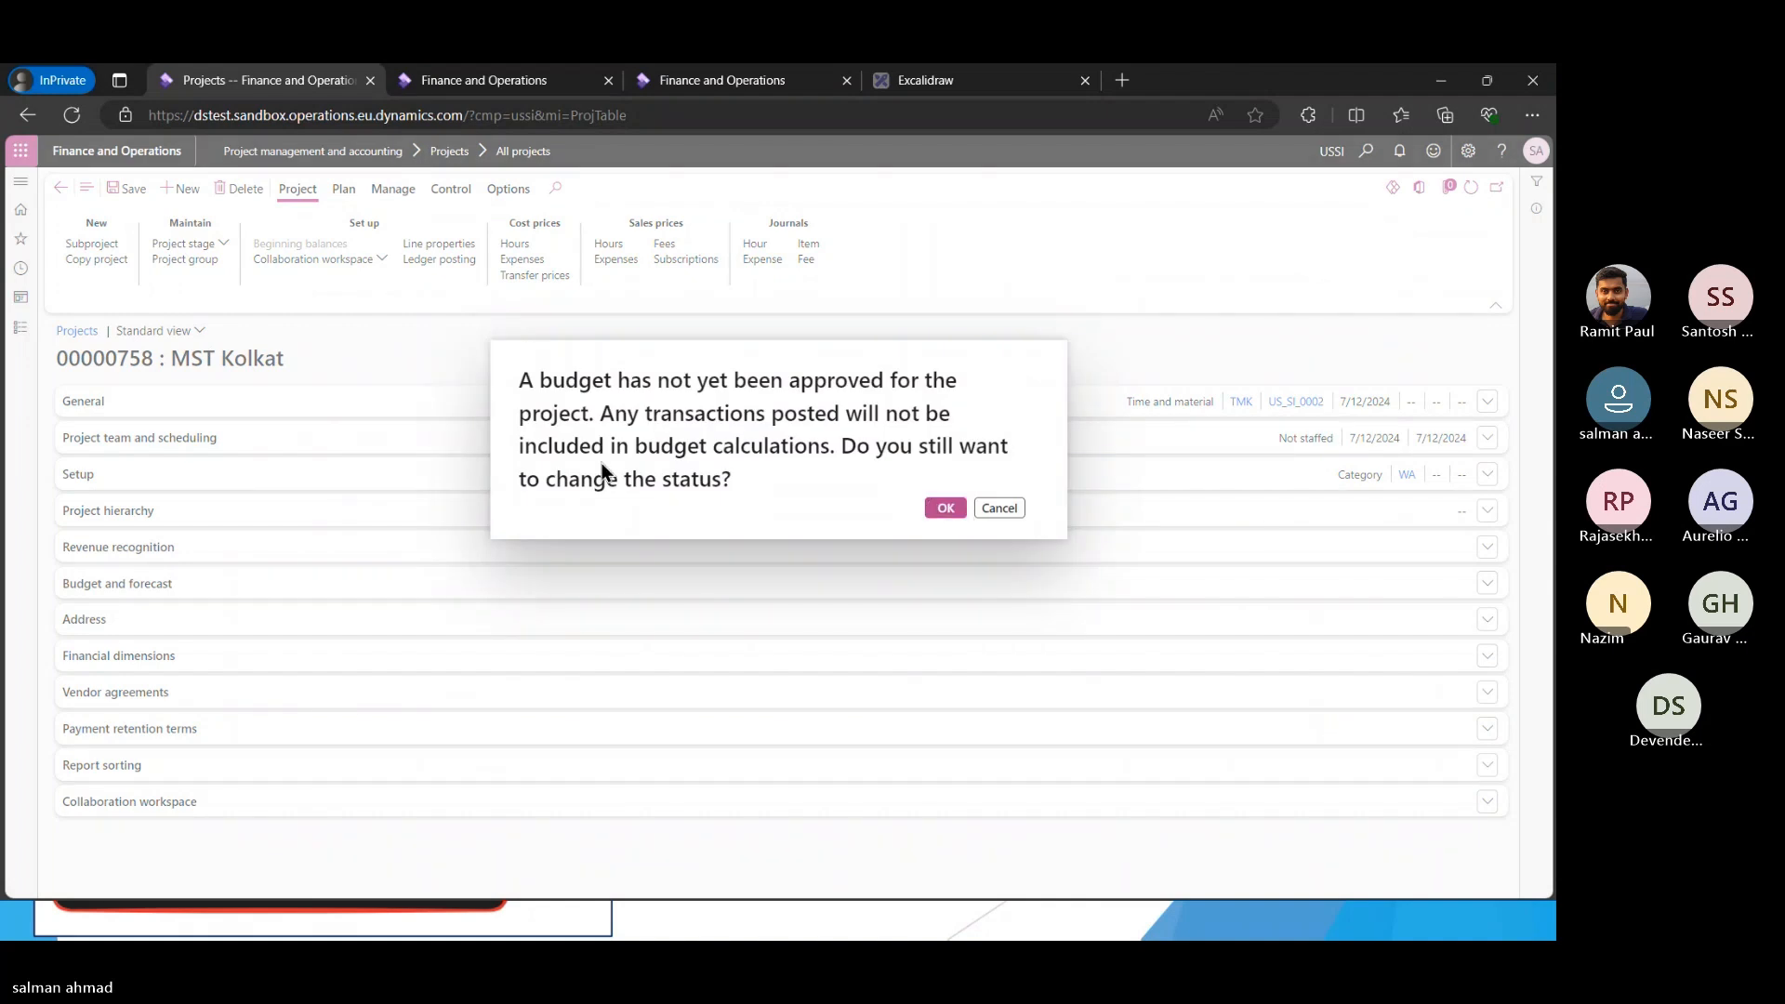
pyautogui.press('Return')
pyautogui.click(906, 268)
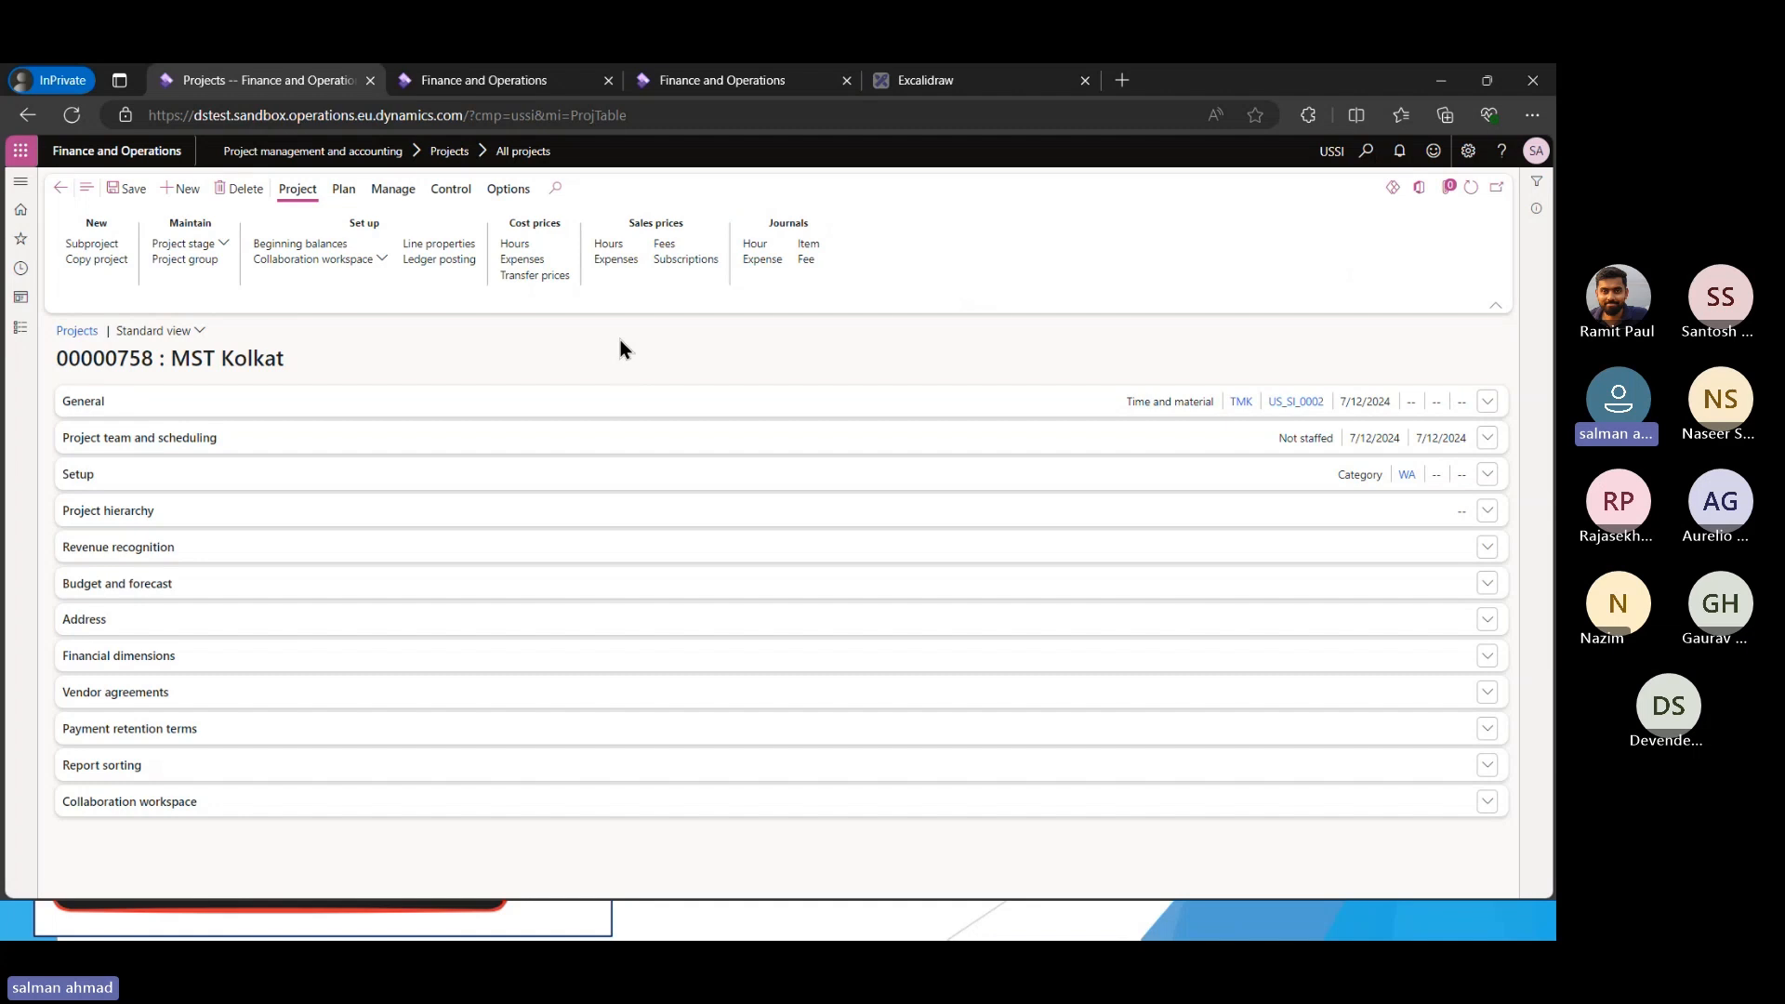
# Create an hour journal named Hours for the project and add a new line to it
pyautogui.click(757, 243)
pyautogui.click(155, 189)
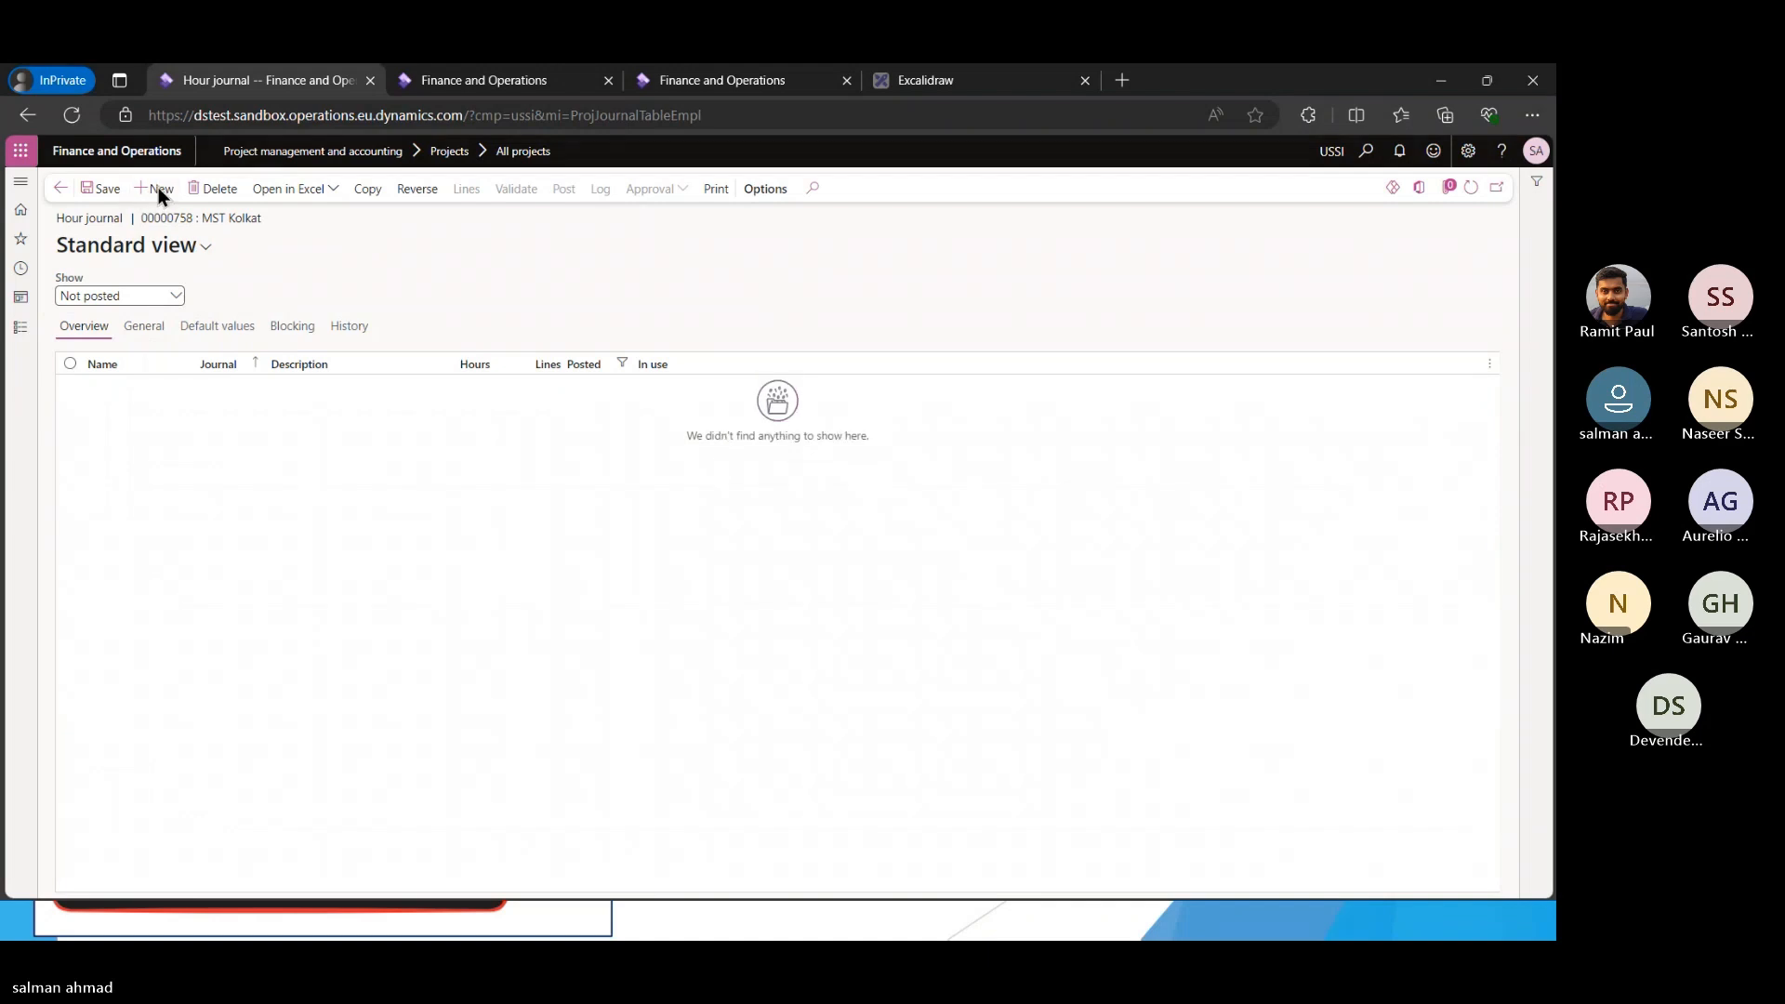
pyautogui.click(468, 189)
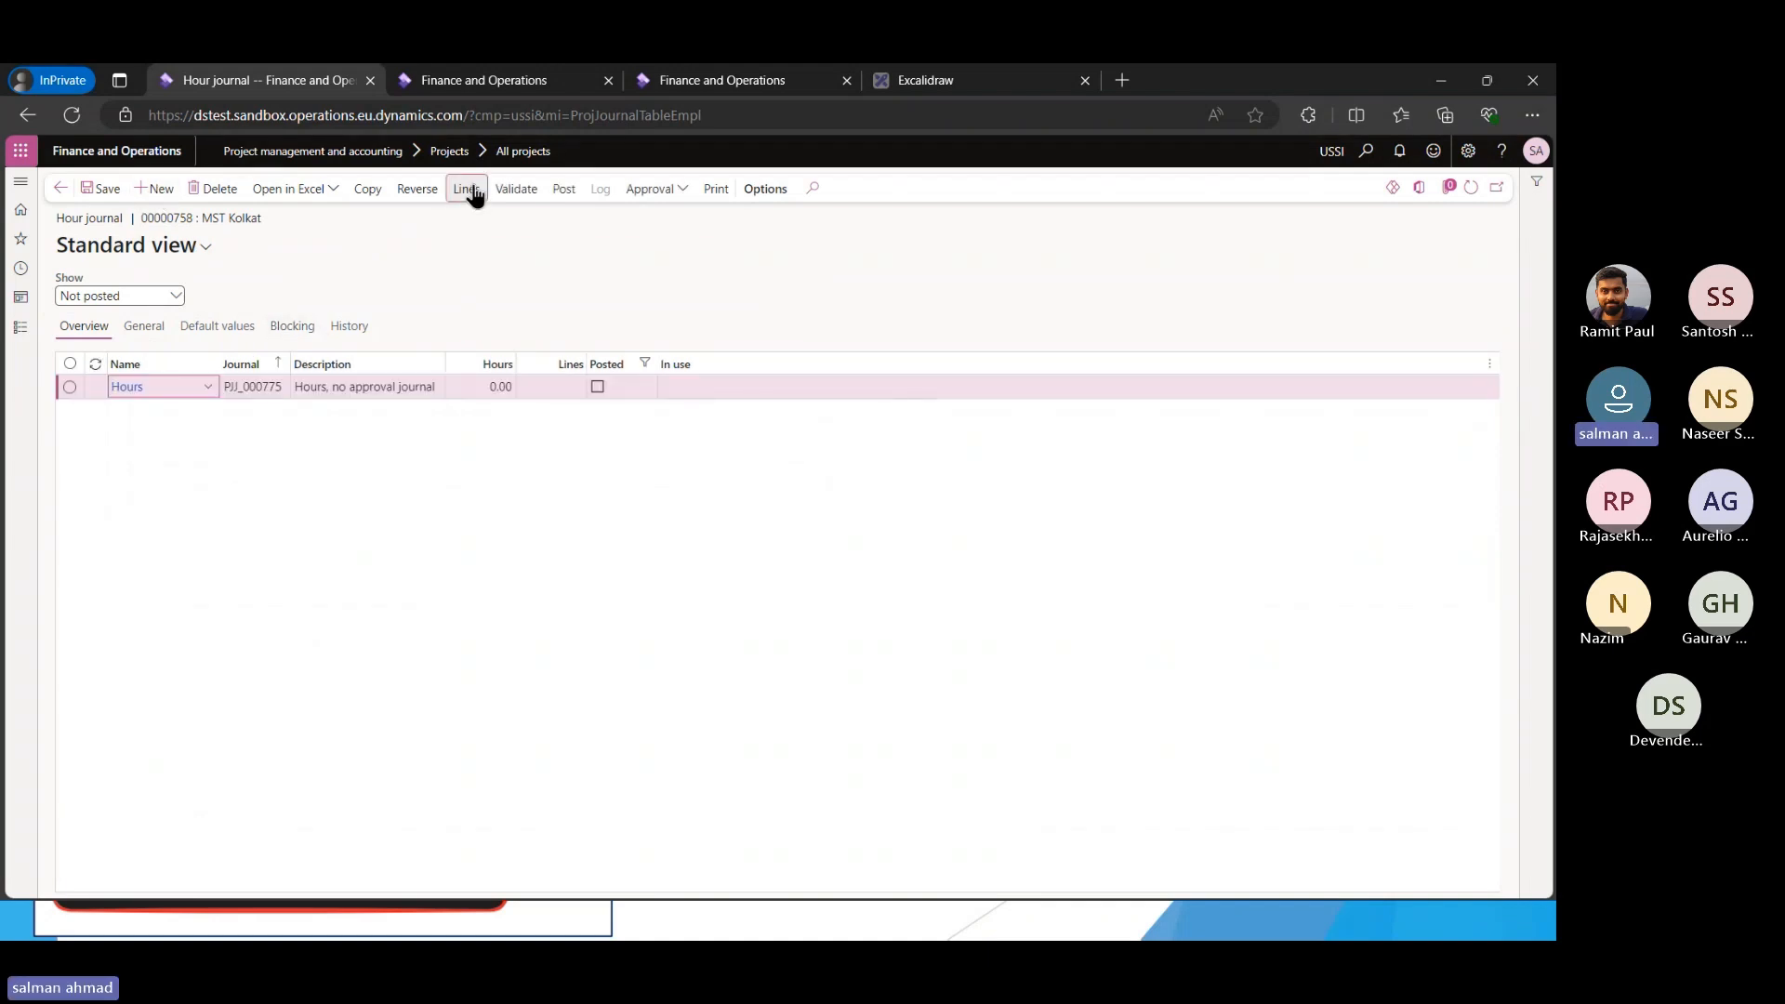
pyautogui.click(153, 191)
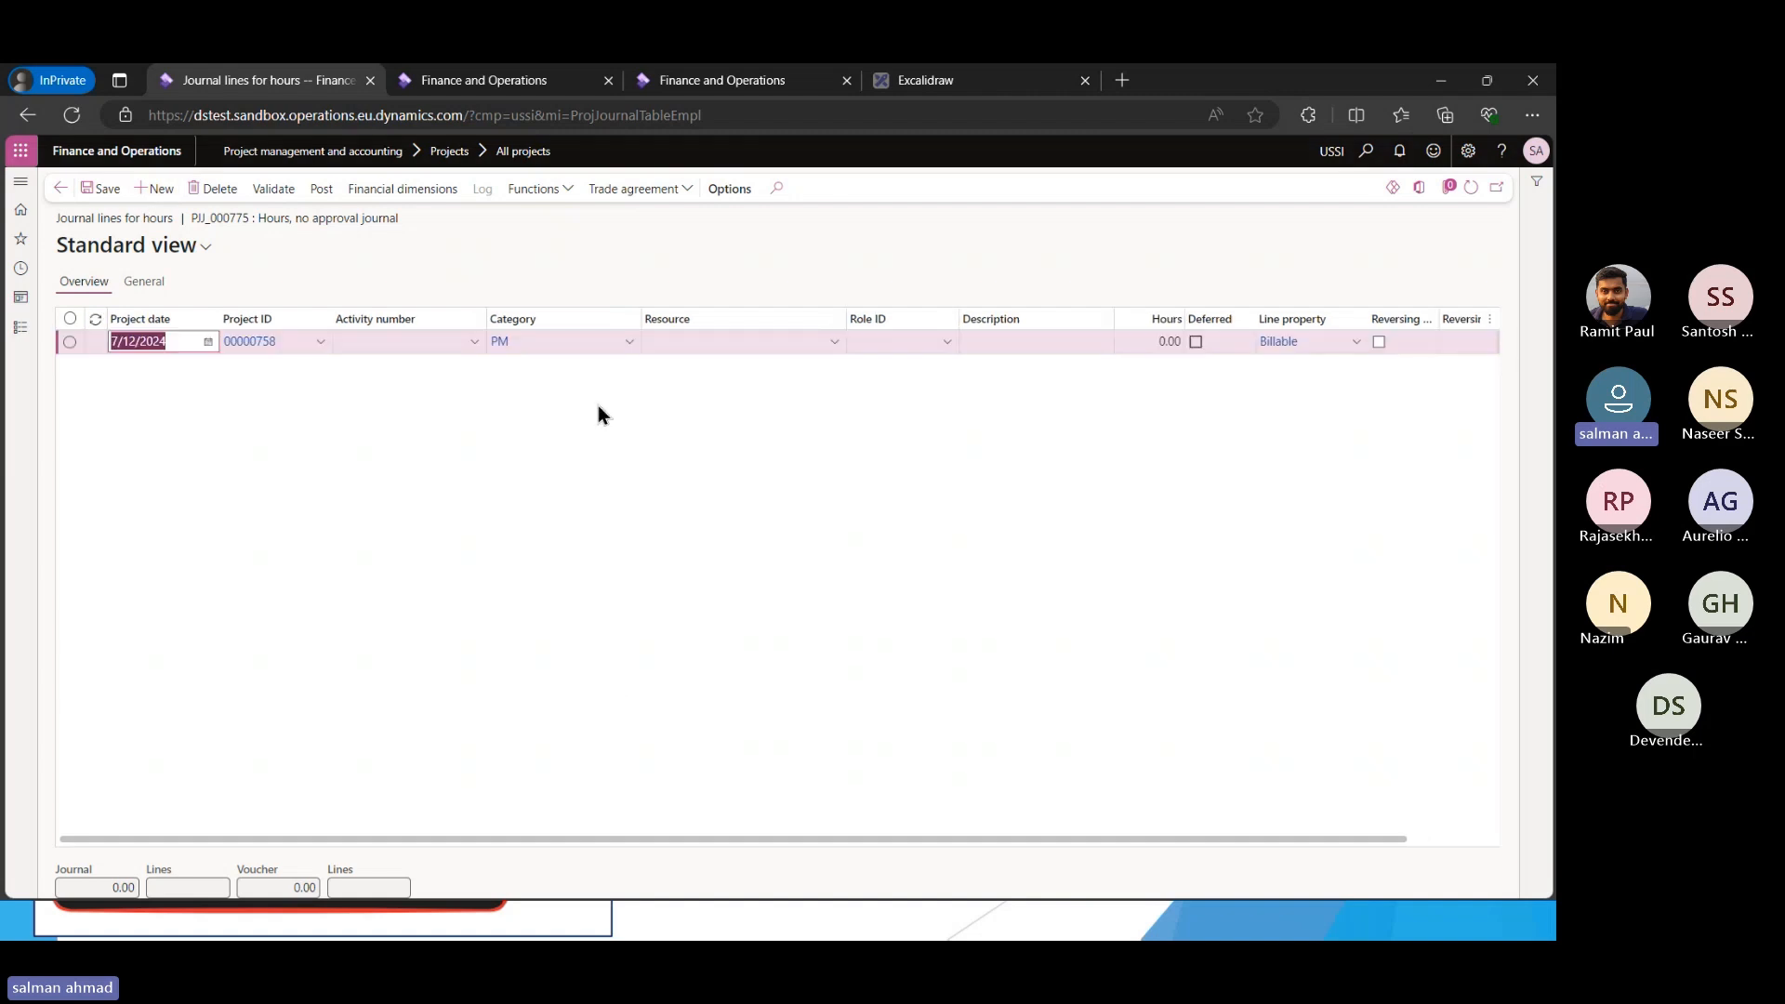
# Browse the resources and the remaining columns of the hour journal line, and return to the project without choosing a resource
pyautogui.click(839, 351)
pyautogui.click(835, 343)
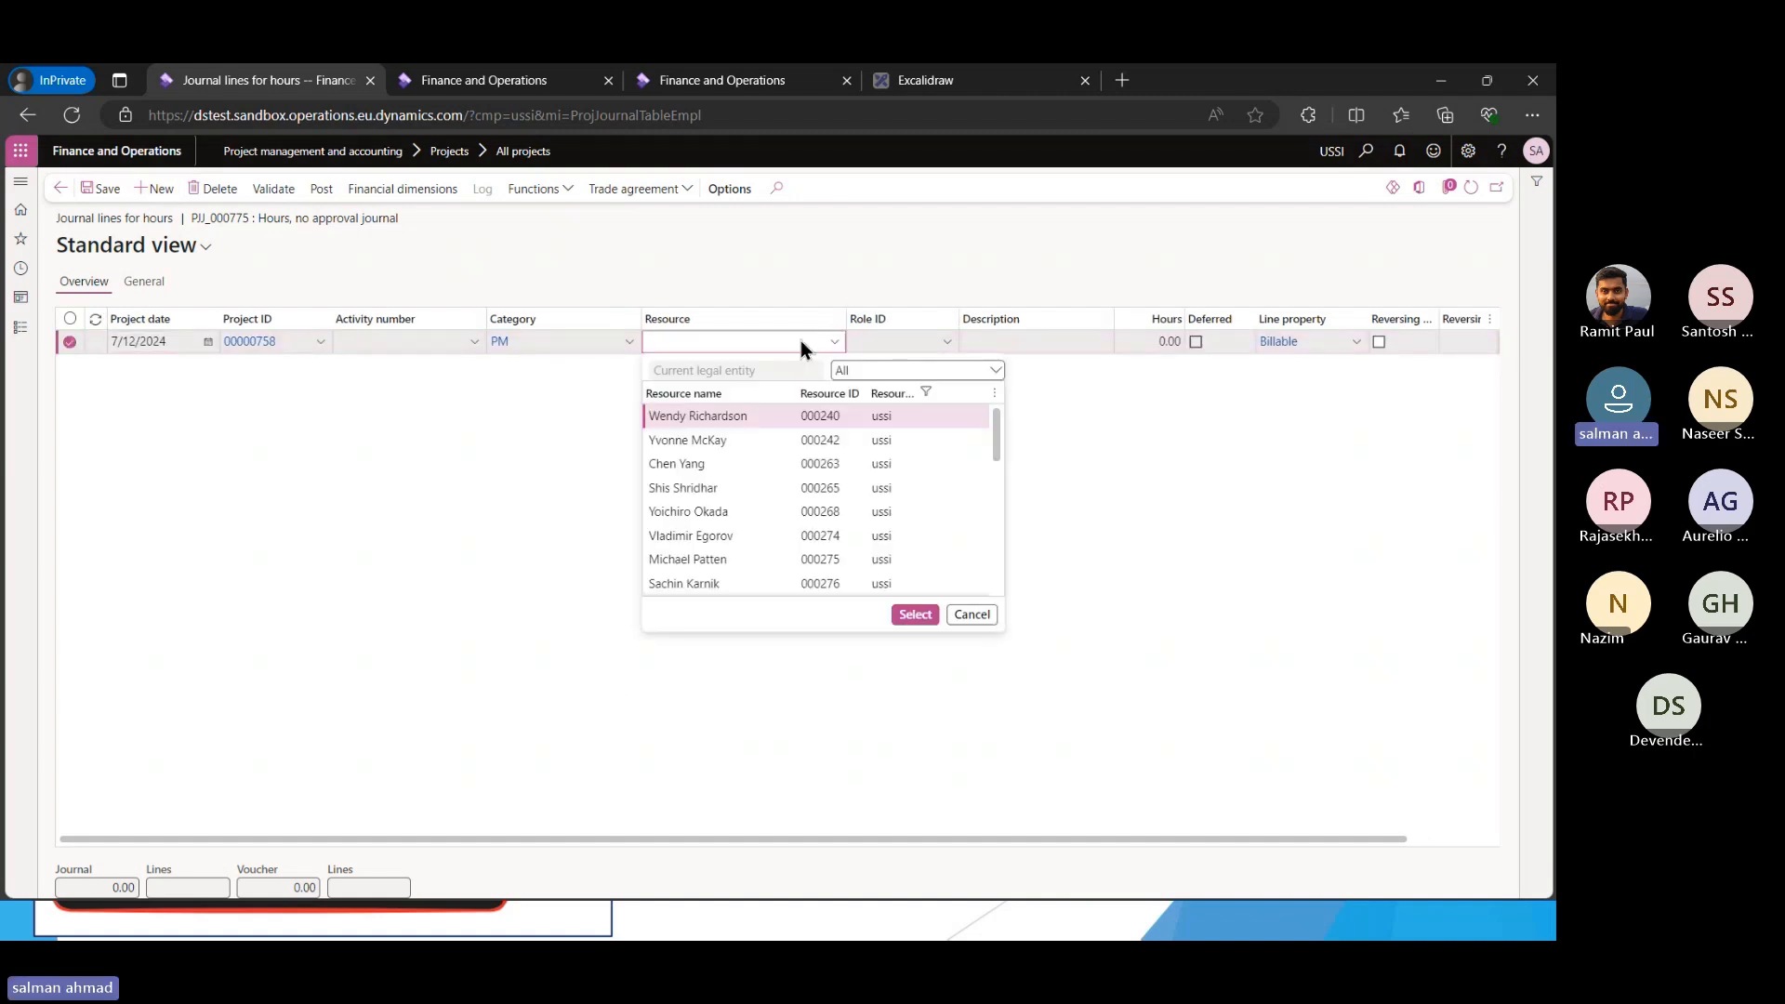
pyautogui.scroll(-3, 654, 448)
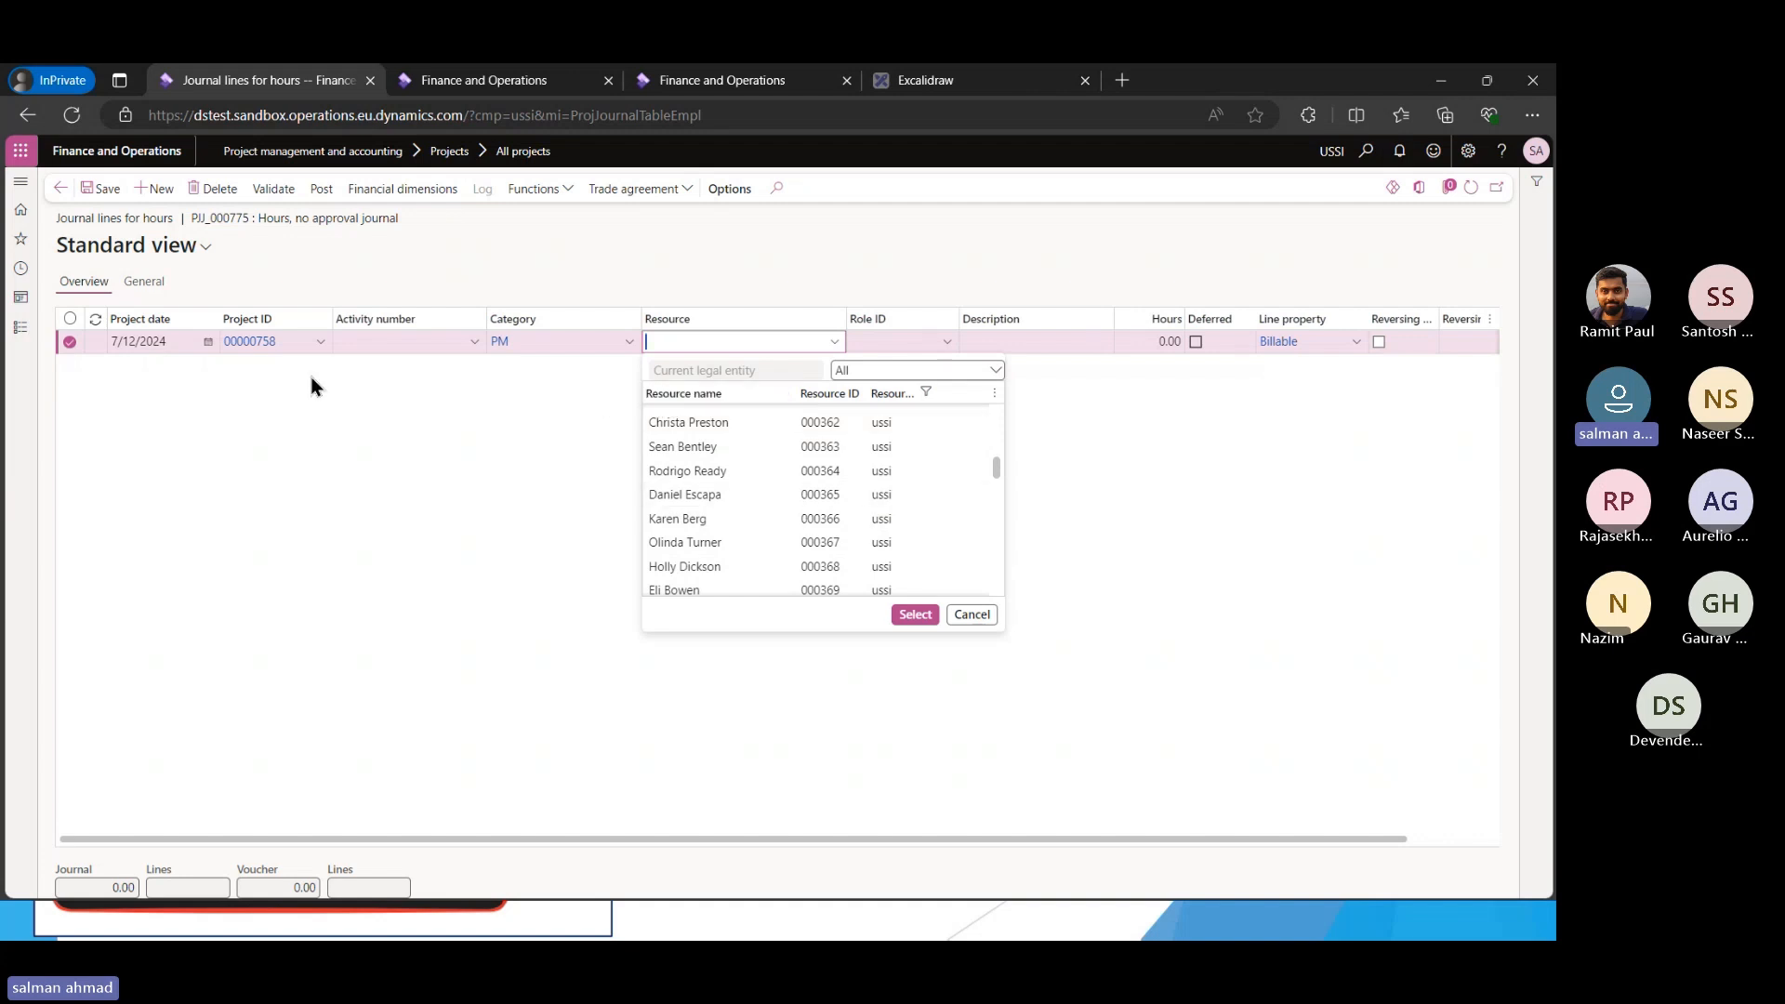
pyautogui.click(482, 493)
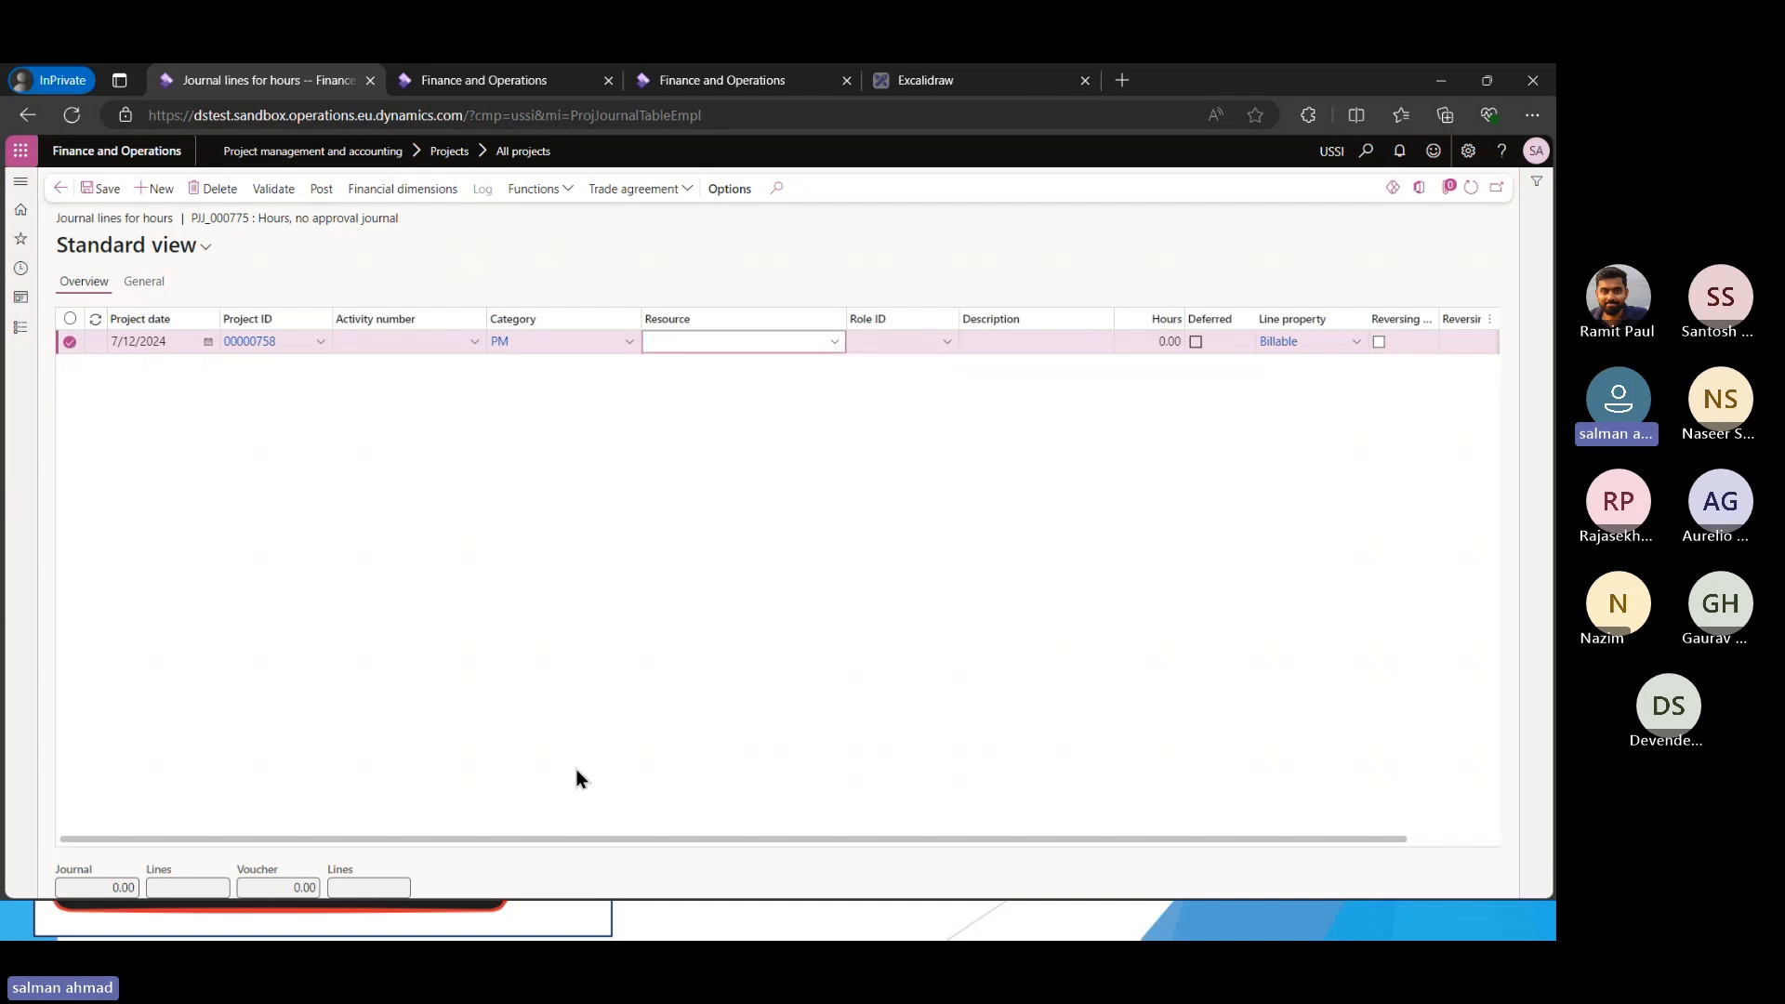
pyautogui.moveTo(608, 839); pyautogui.dragTo(1014, 843)
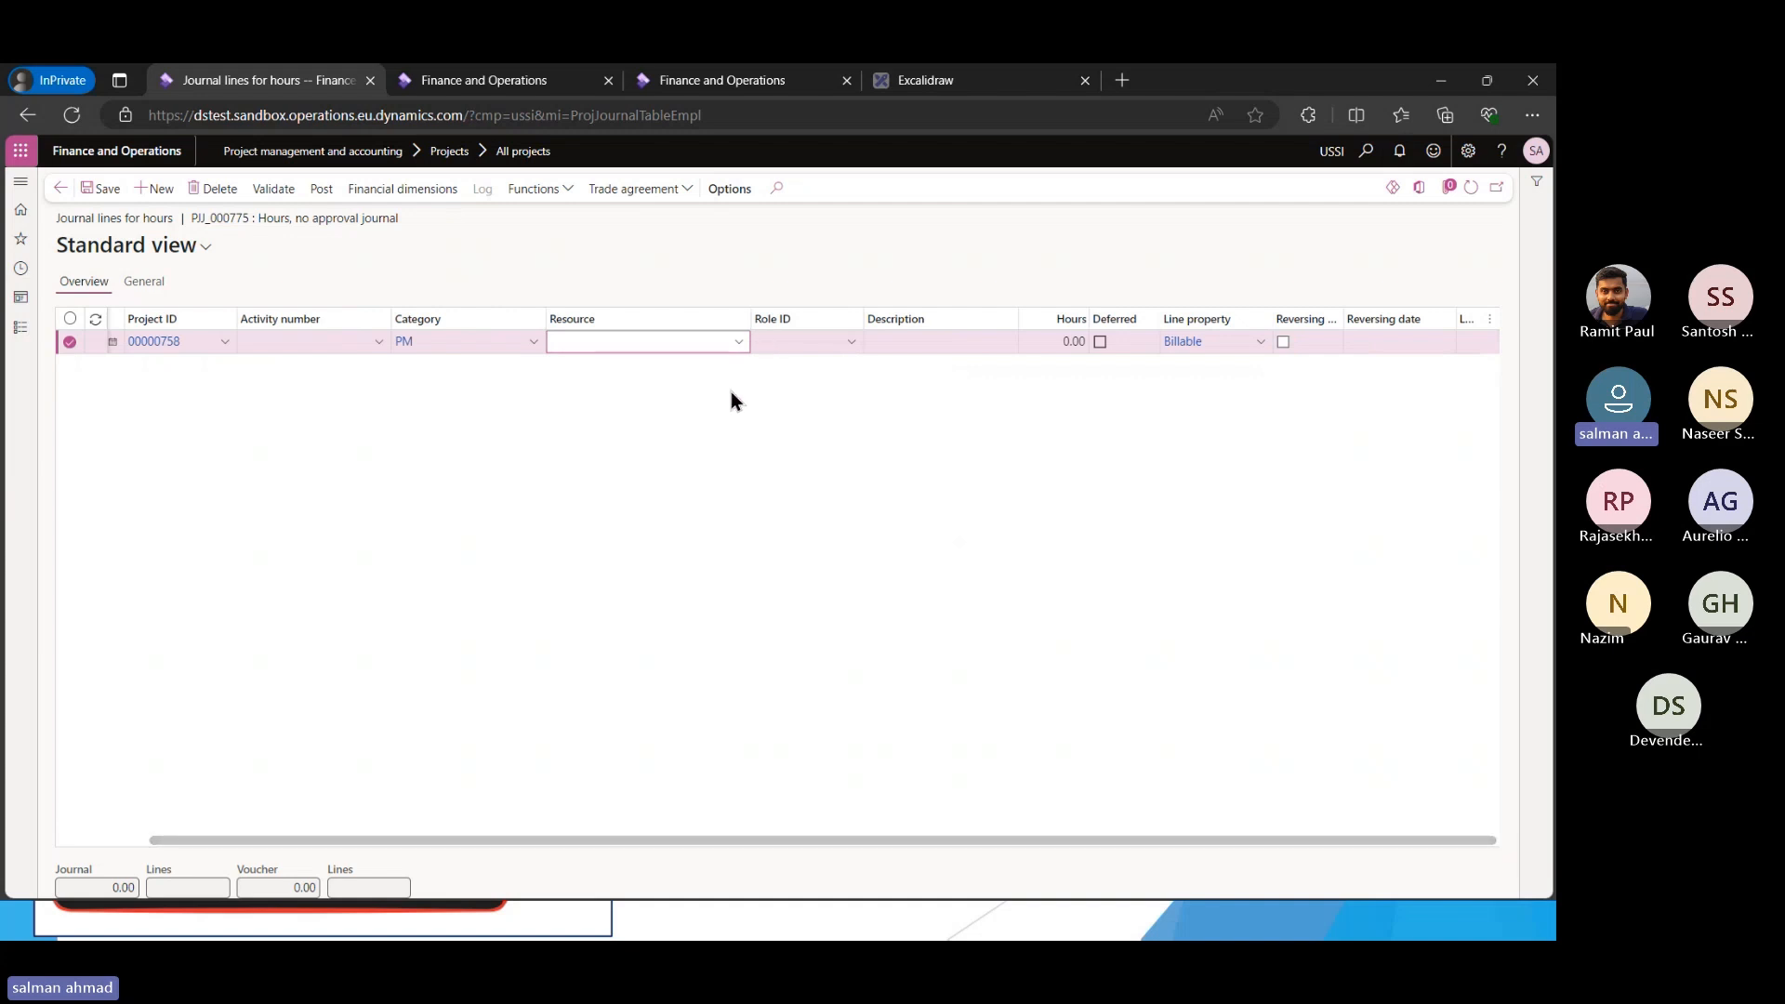
pyautogui.click(58, 191)
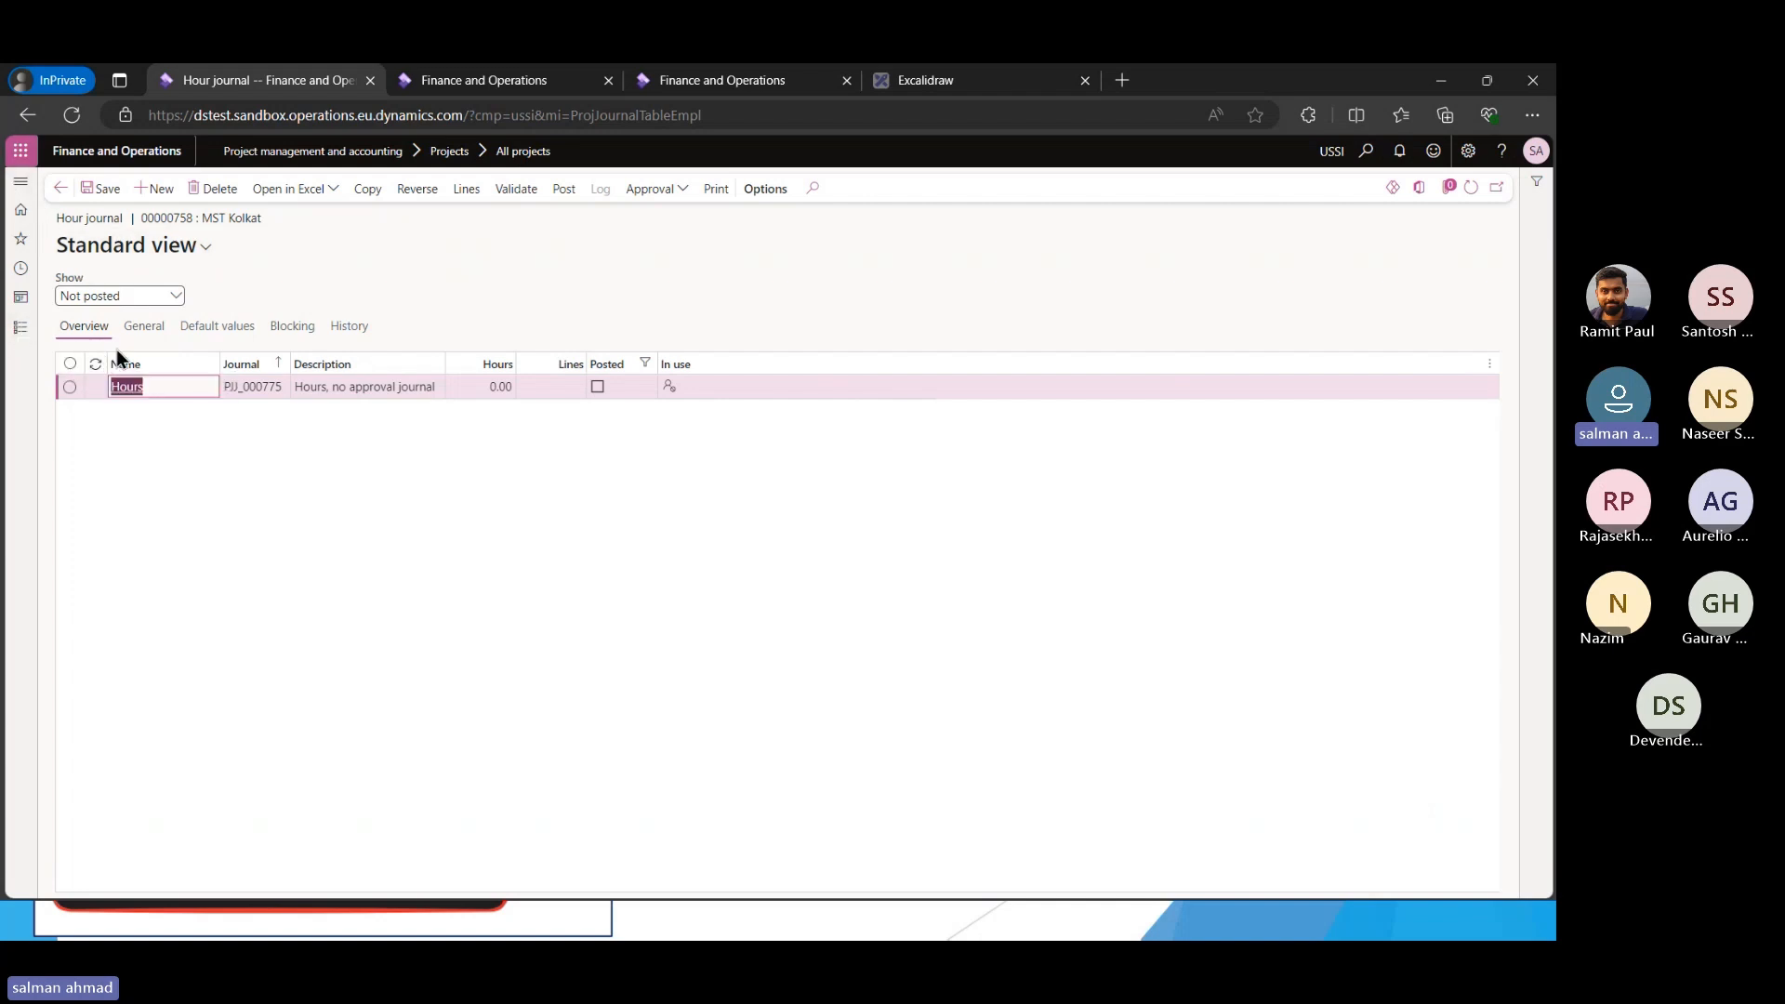
pyautogui.click(60, 187)
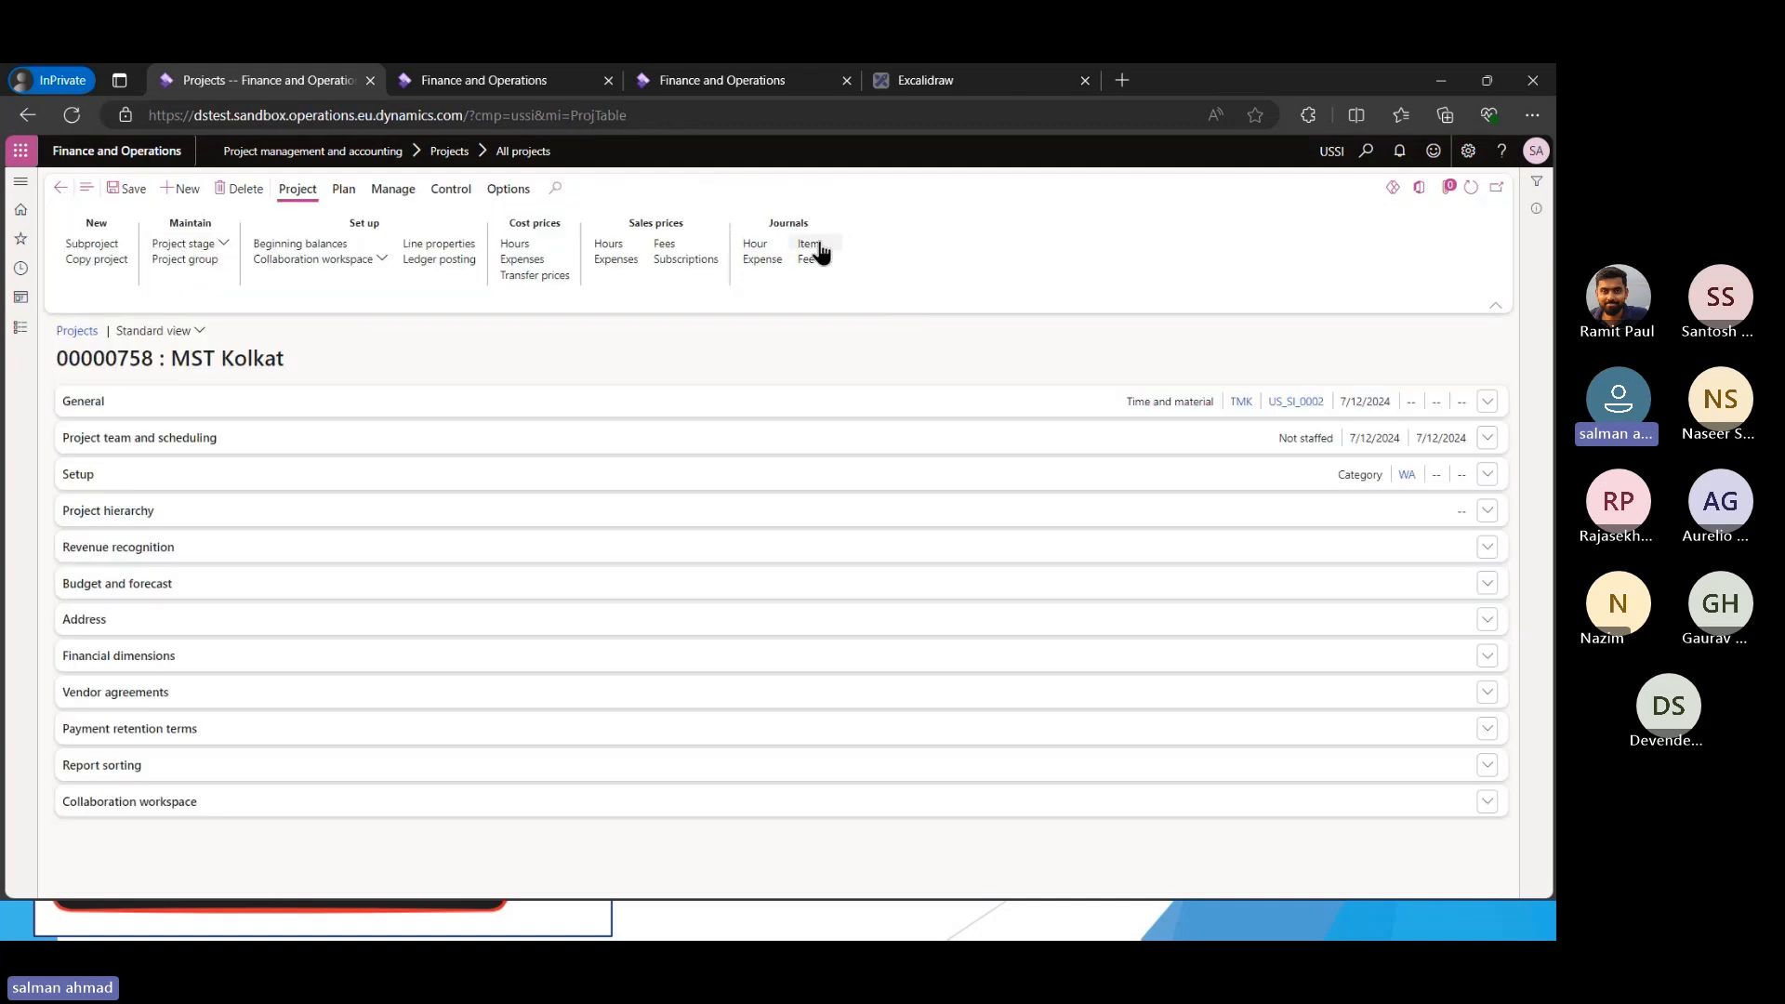
# Create a project expense journal for MST Kolkat and open the category list on its voucher line
pyautogui.click(756, 266)
pyautogui.click(156, 190)
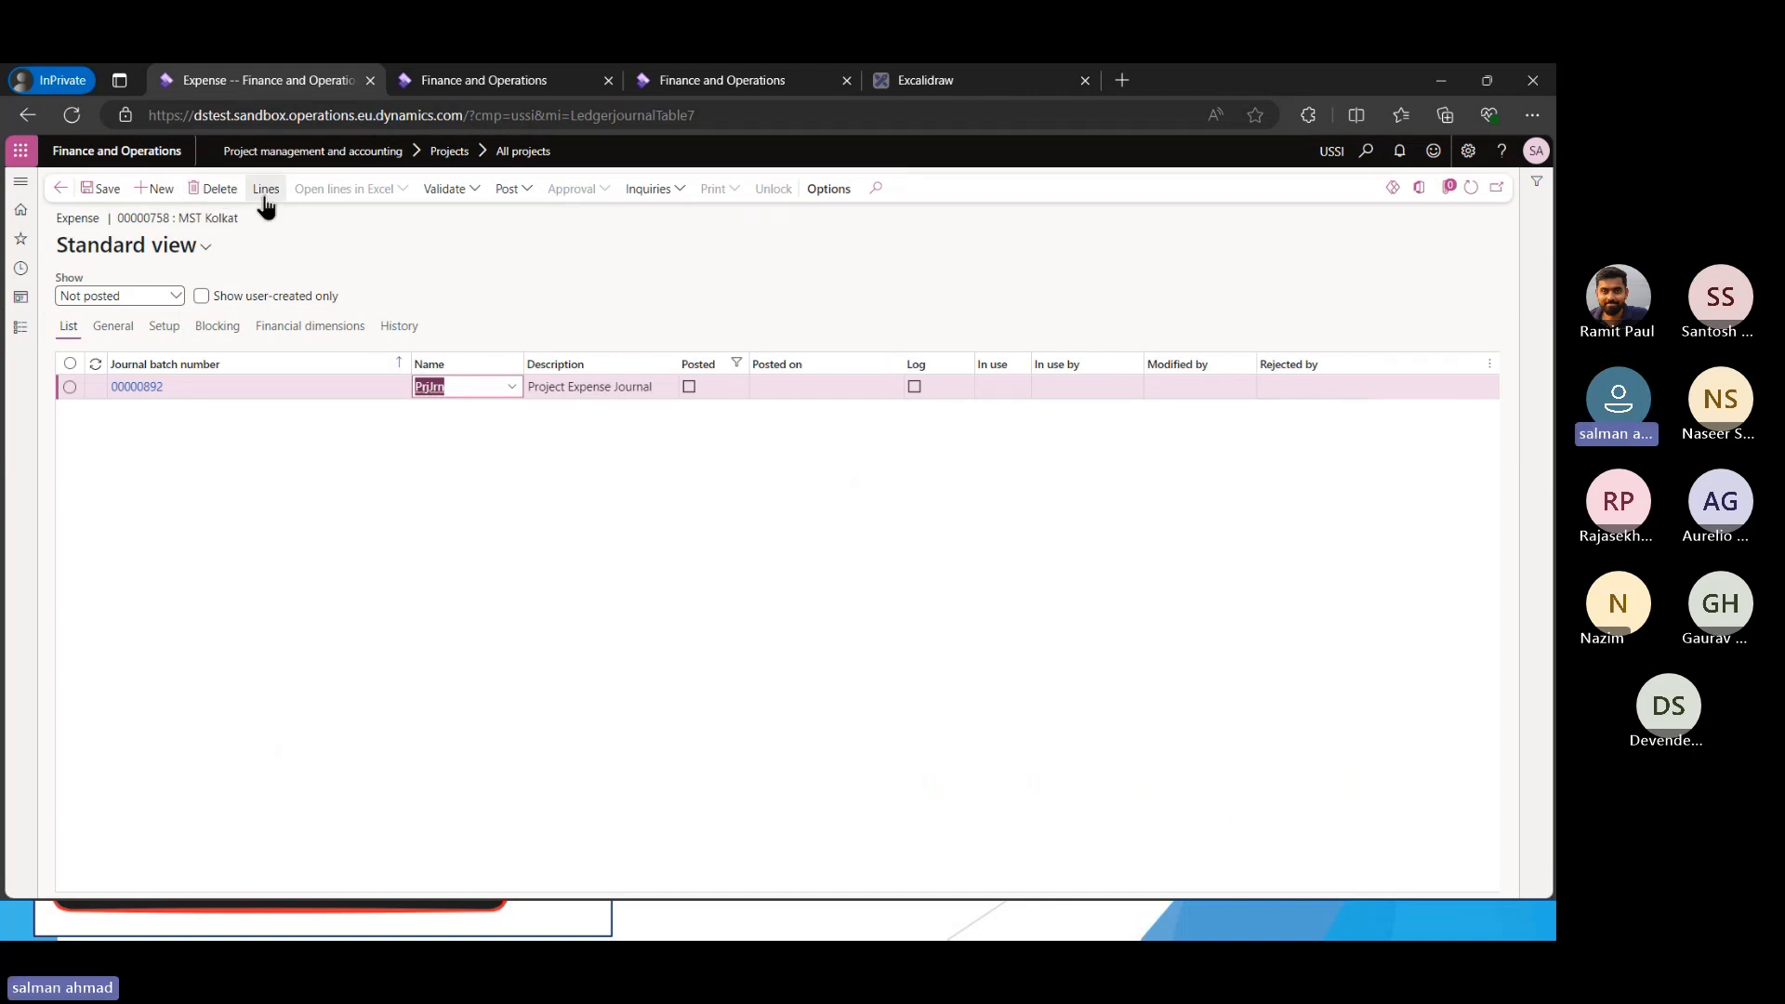
pyautogui.click(435, 249)
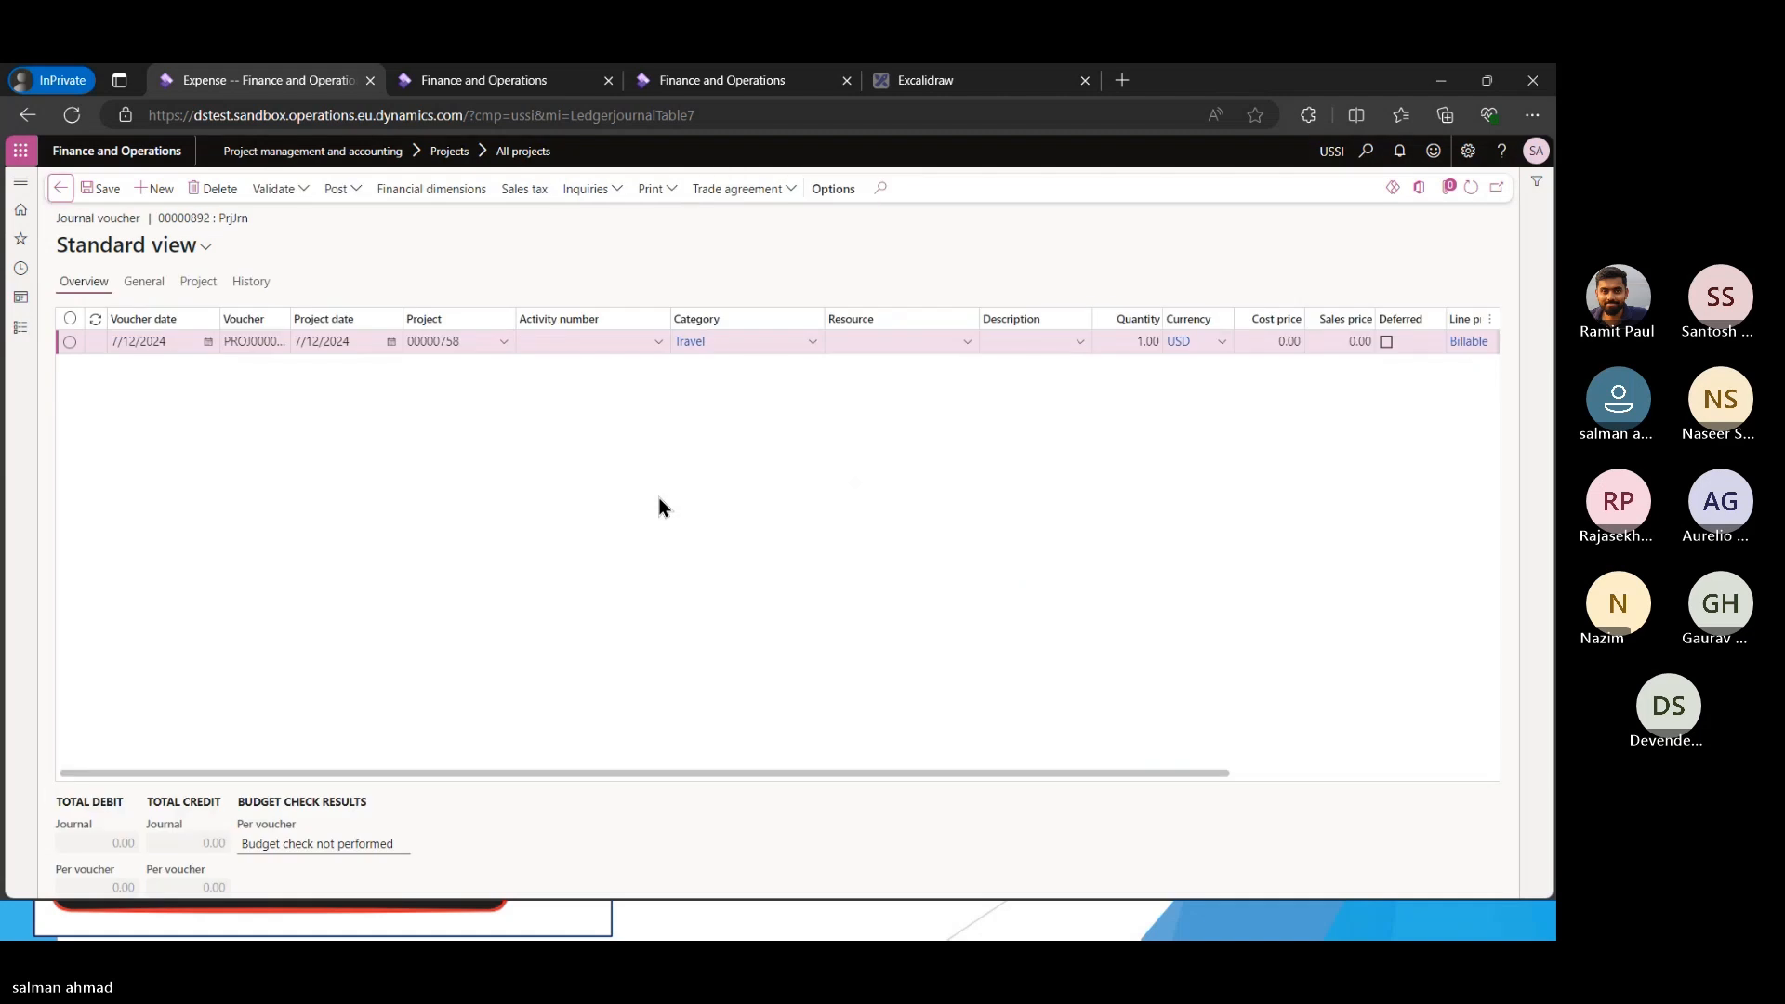
pyautogui.click(812, 342)
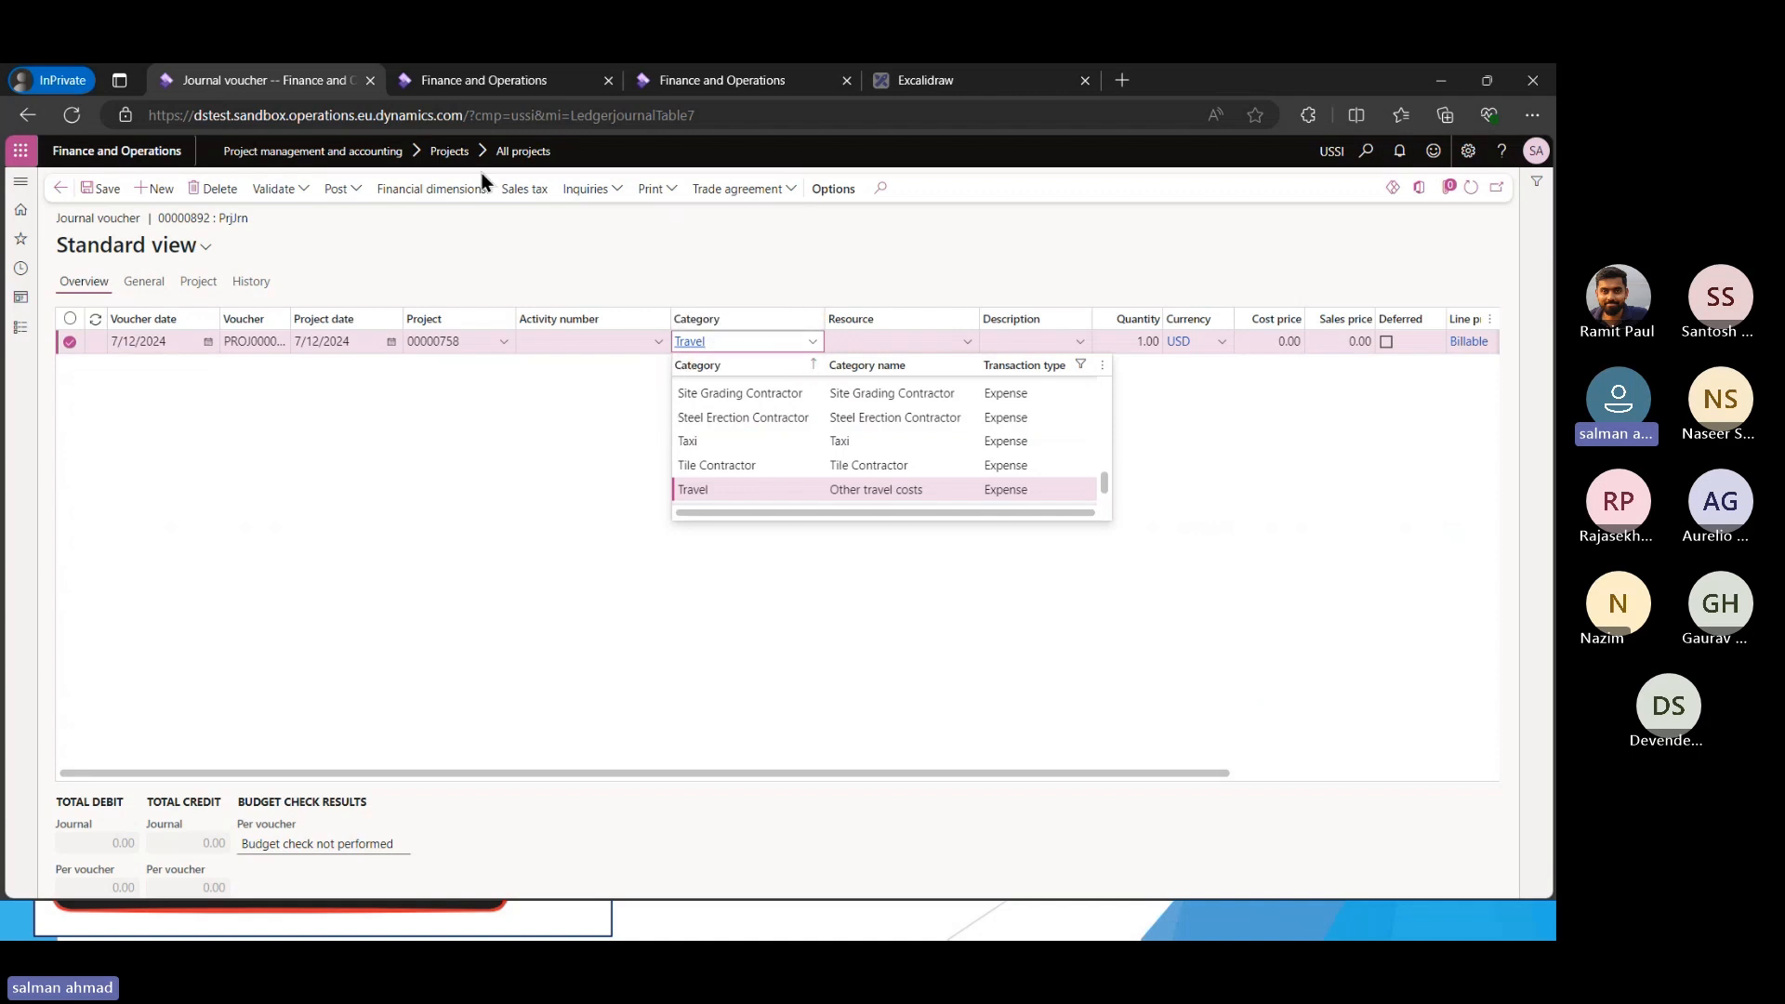
# Open the Category groups setup of Project management and accounting in the second browser tab and check the Travel group's transaction type
pyautogui.click(456, 79)
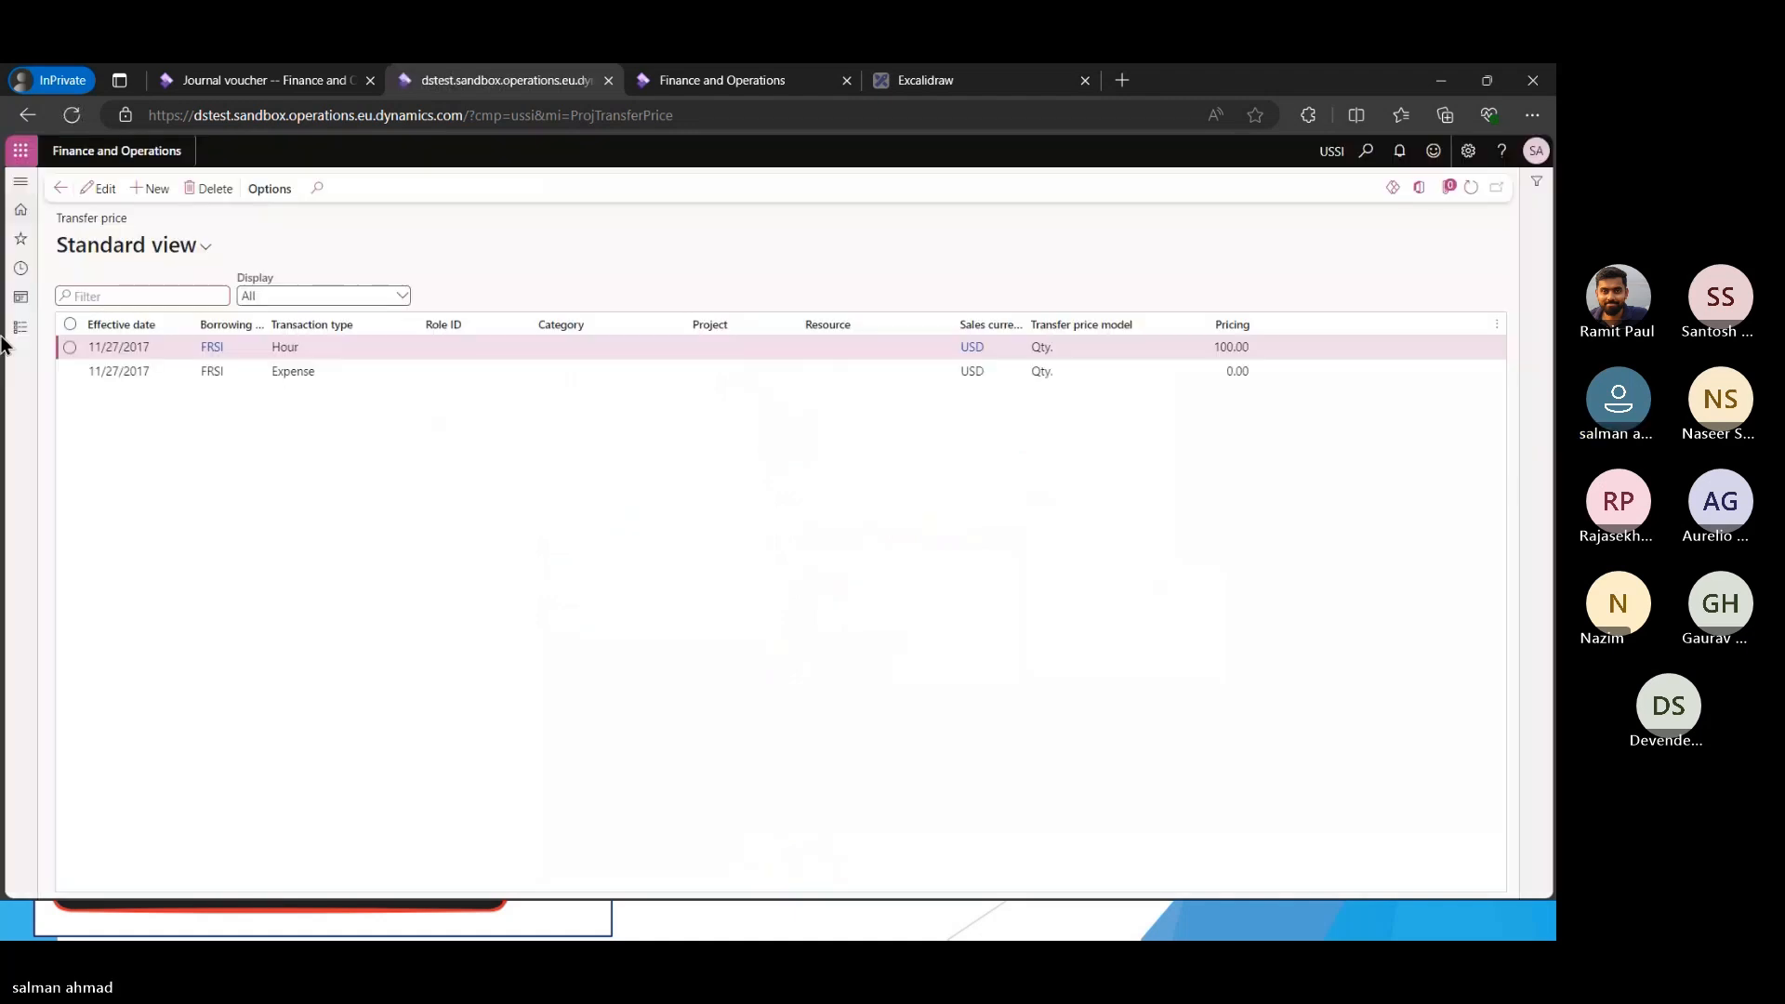
pyautogui.click(20, 329)
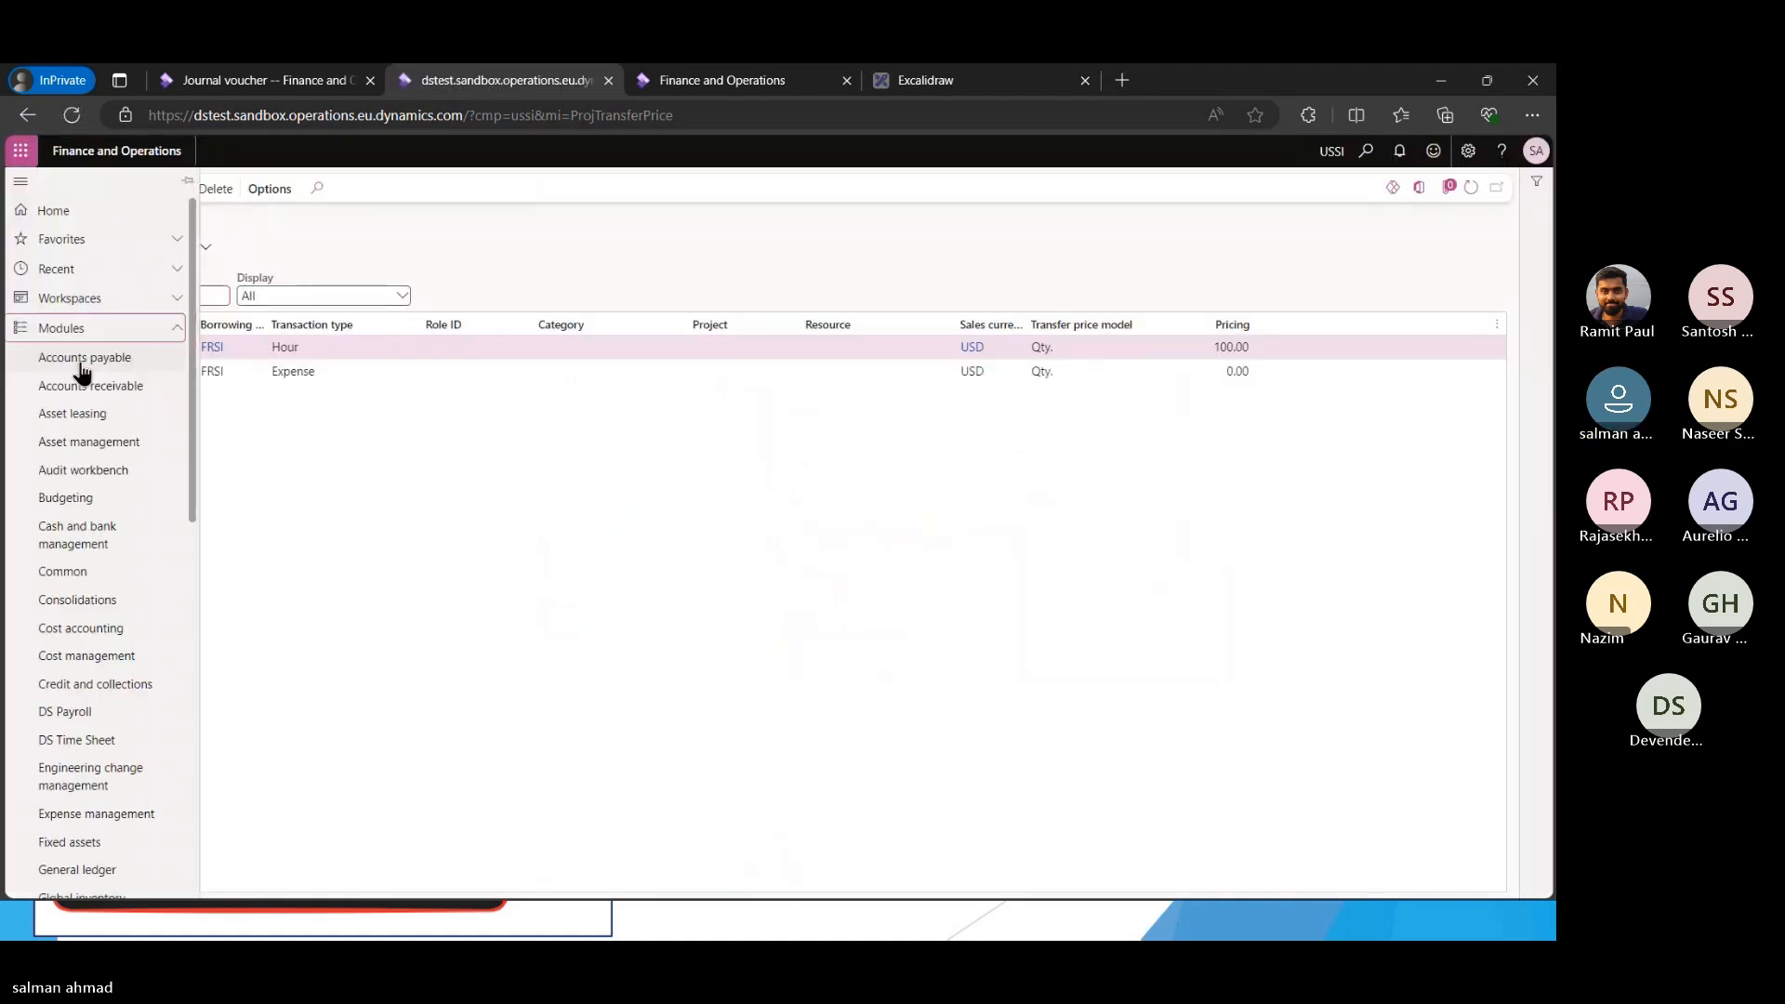
pyautogui.scroll(-8, 82, 372)
pyautogui.click(106, 493)
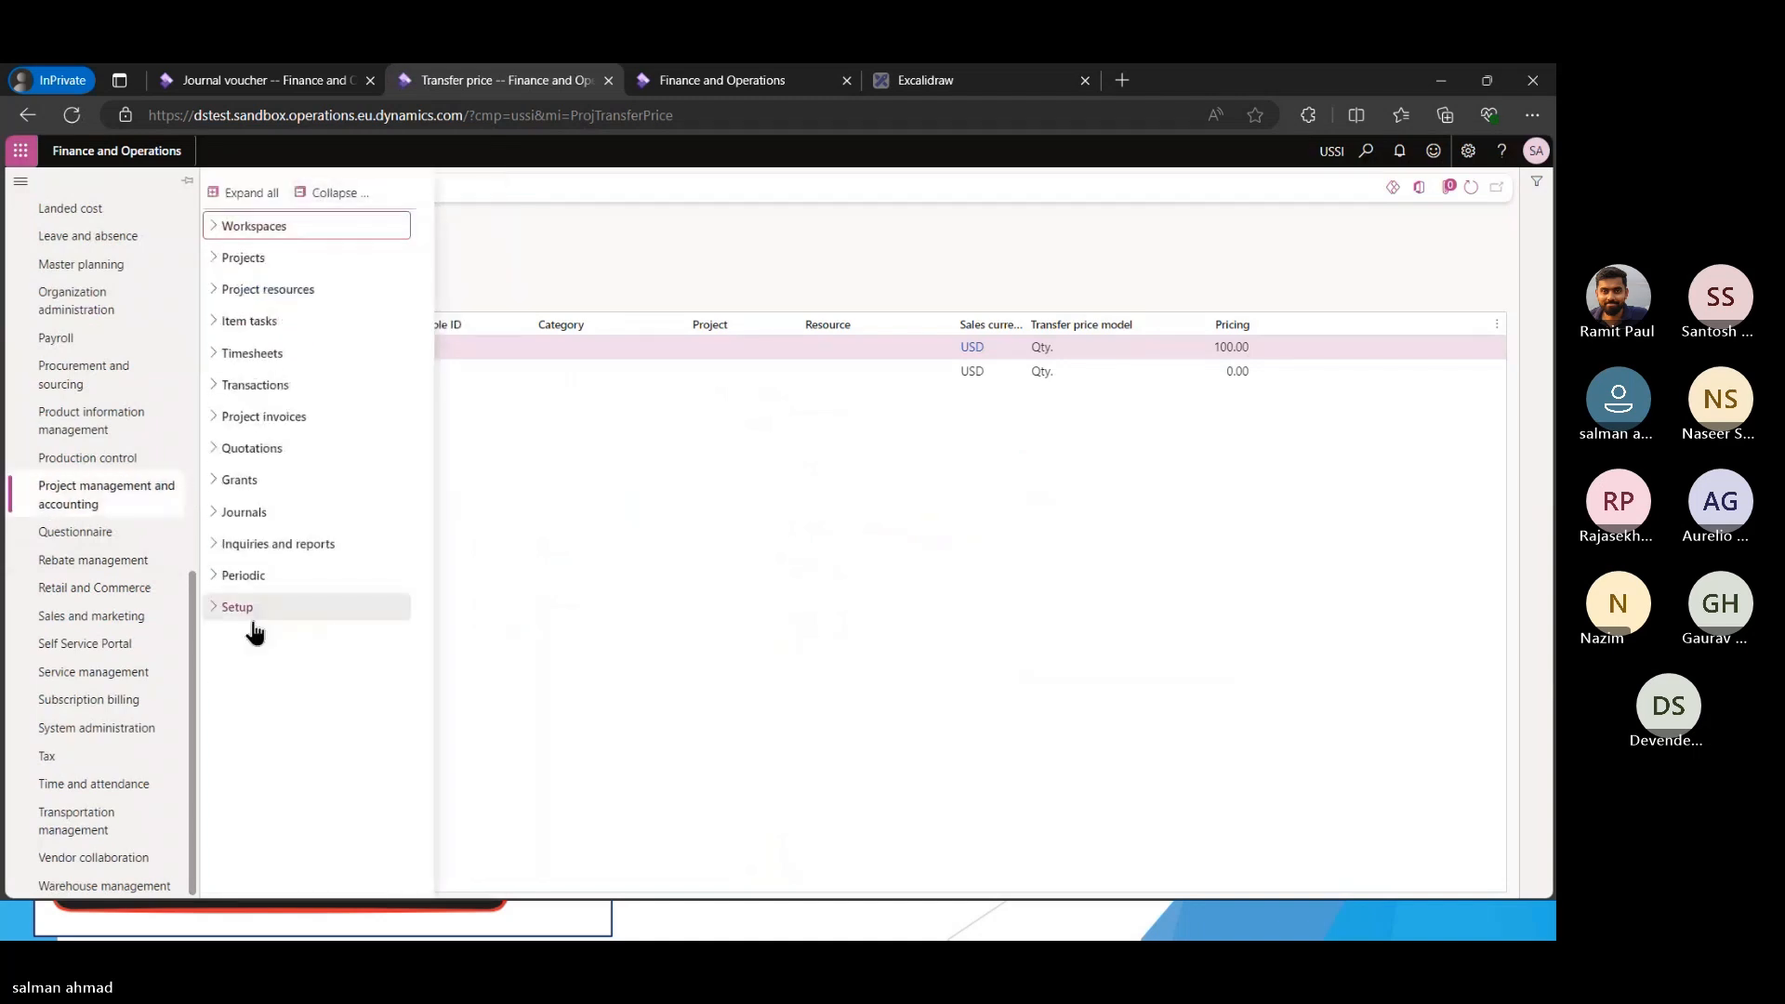
pyautogui.click(257, 614)
pyautogui.click(574, 299)
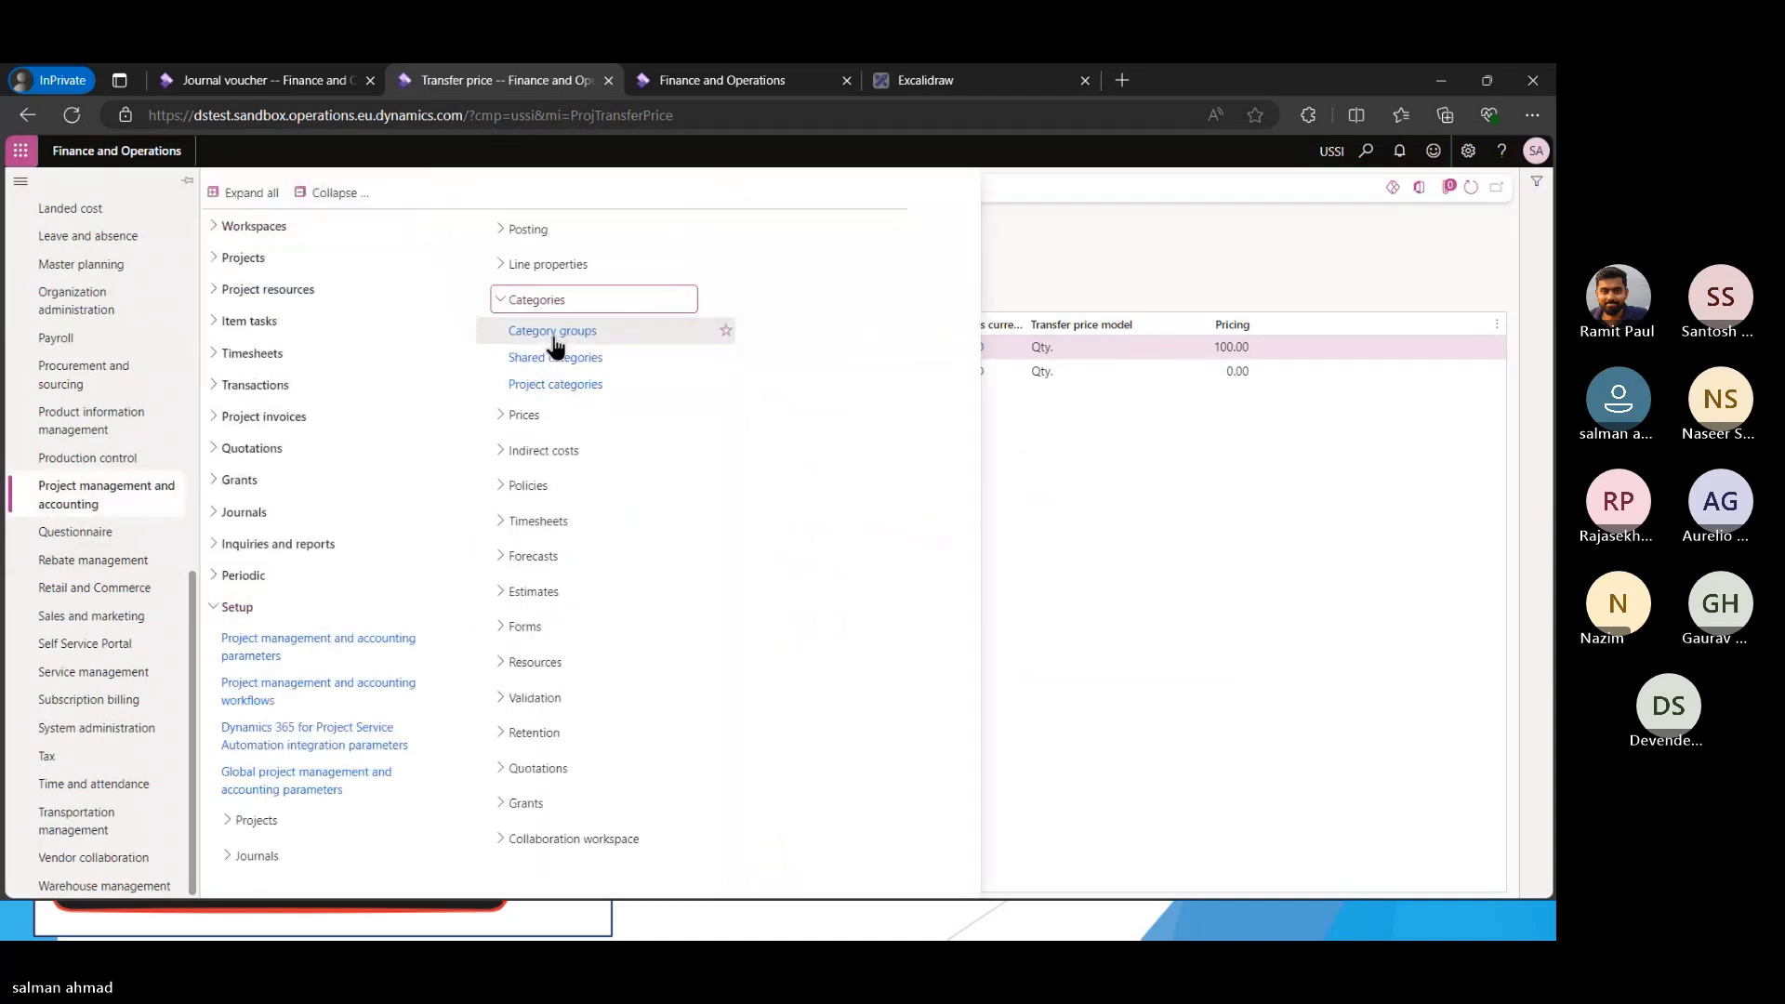
pyautogui.click(553, 333)
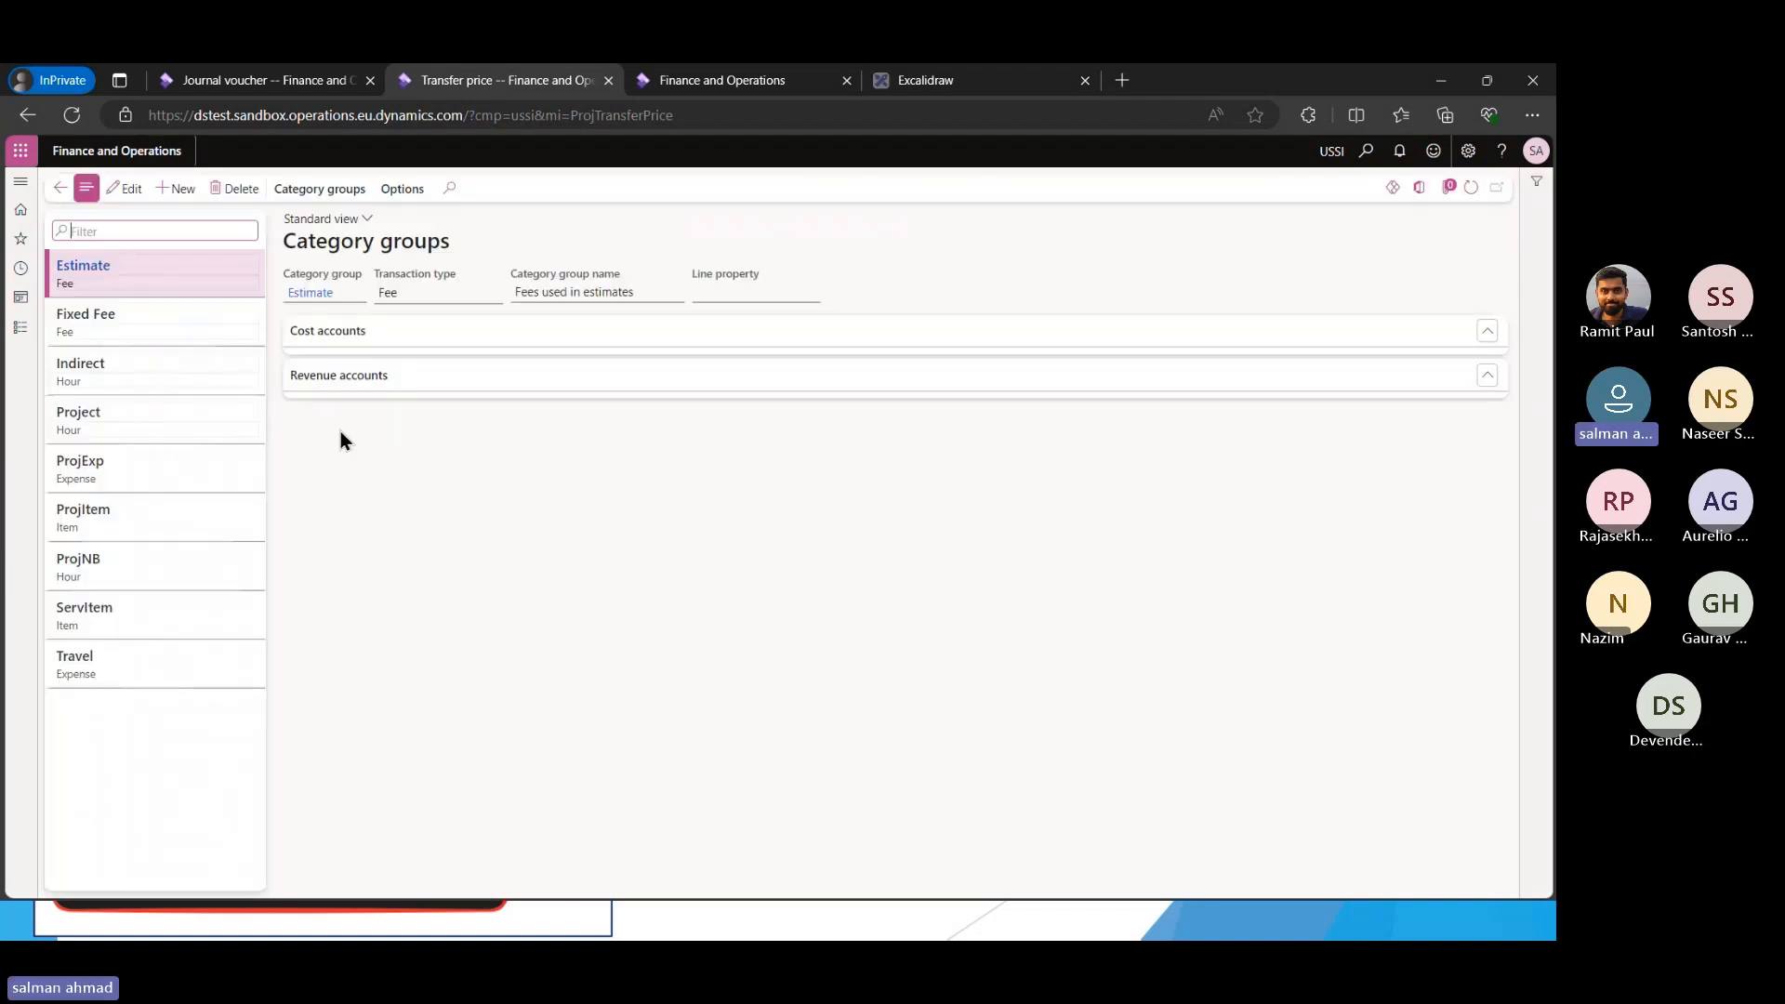
pyautogui.click(56, 651)
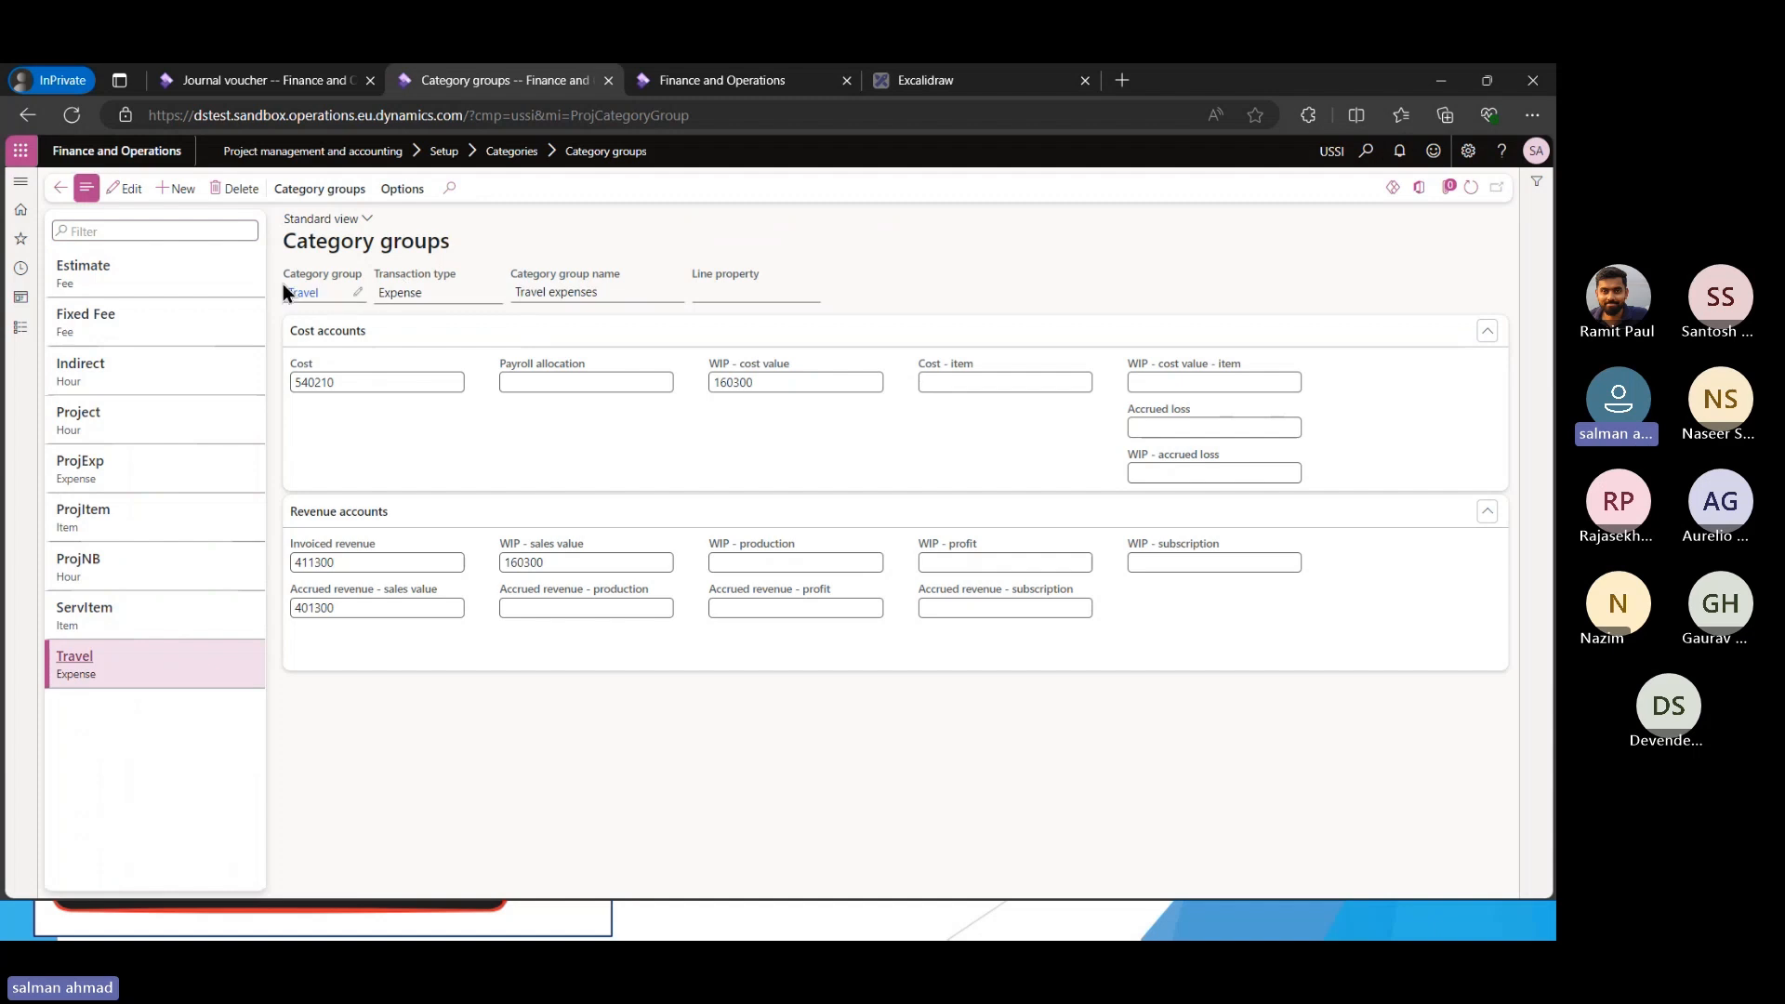
pyautogui.click(380, 294)
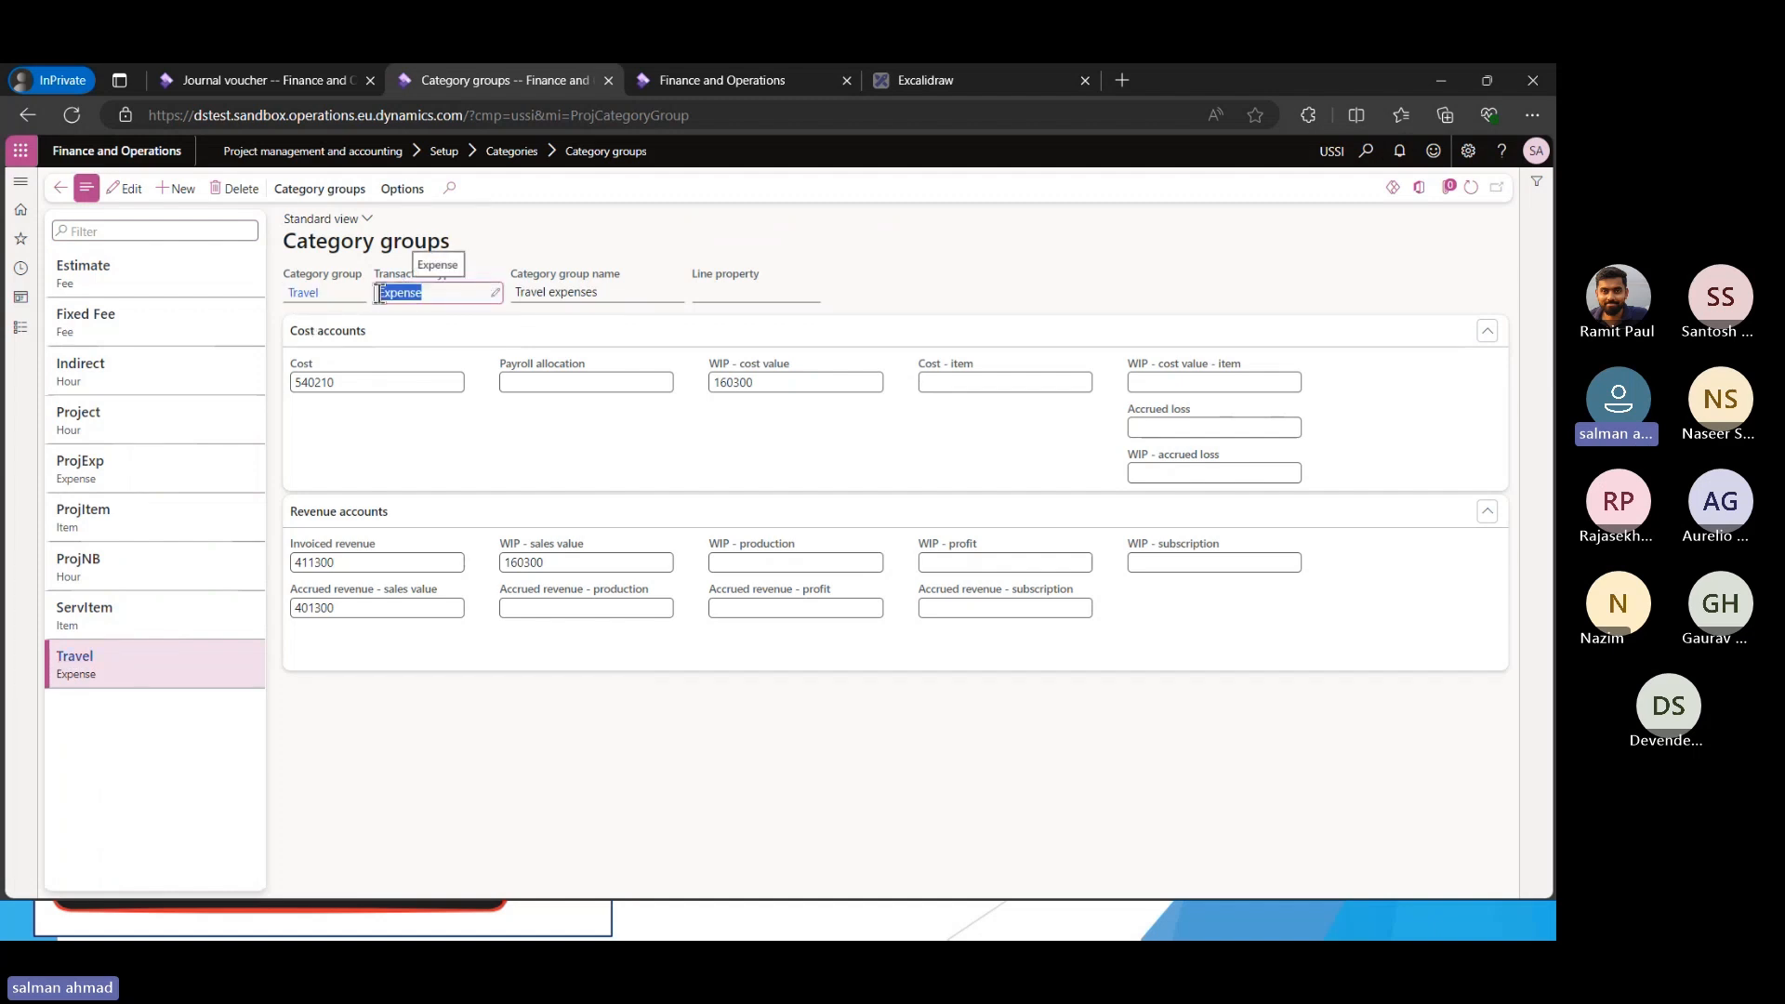
# Open the Project categories setup of Project management and accounting and view the Travel category's details
pyautogui.click(385, 445)
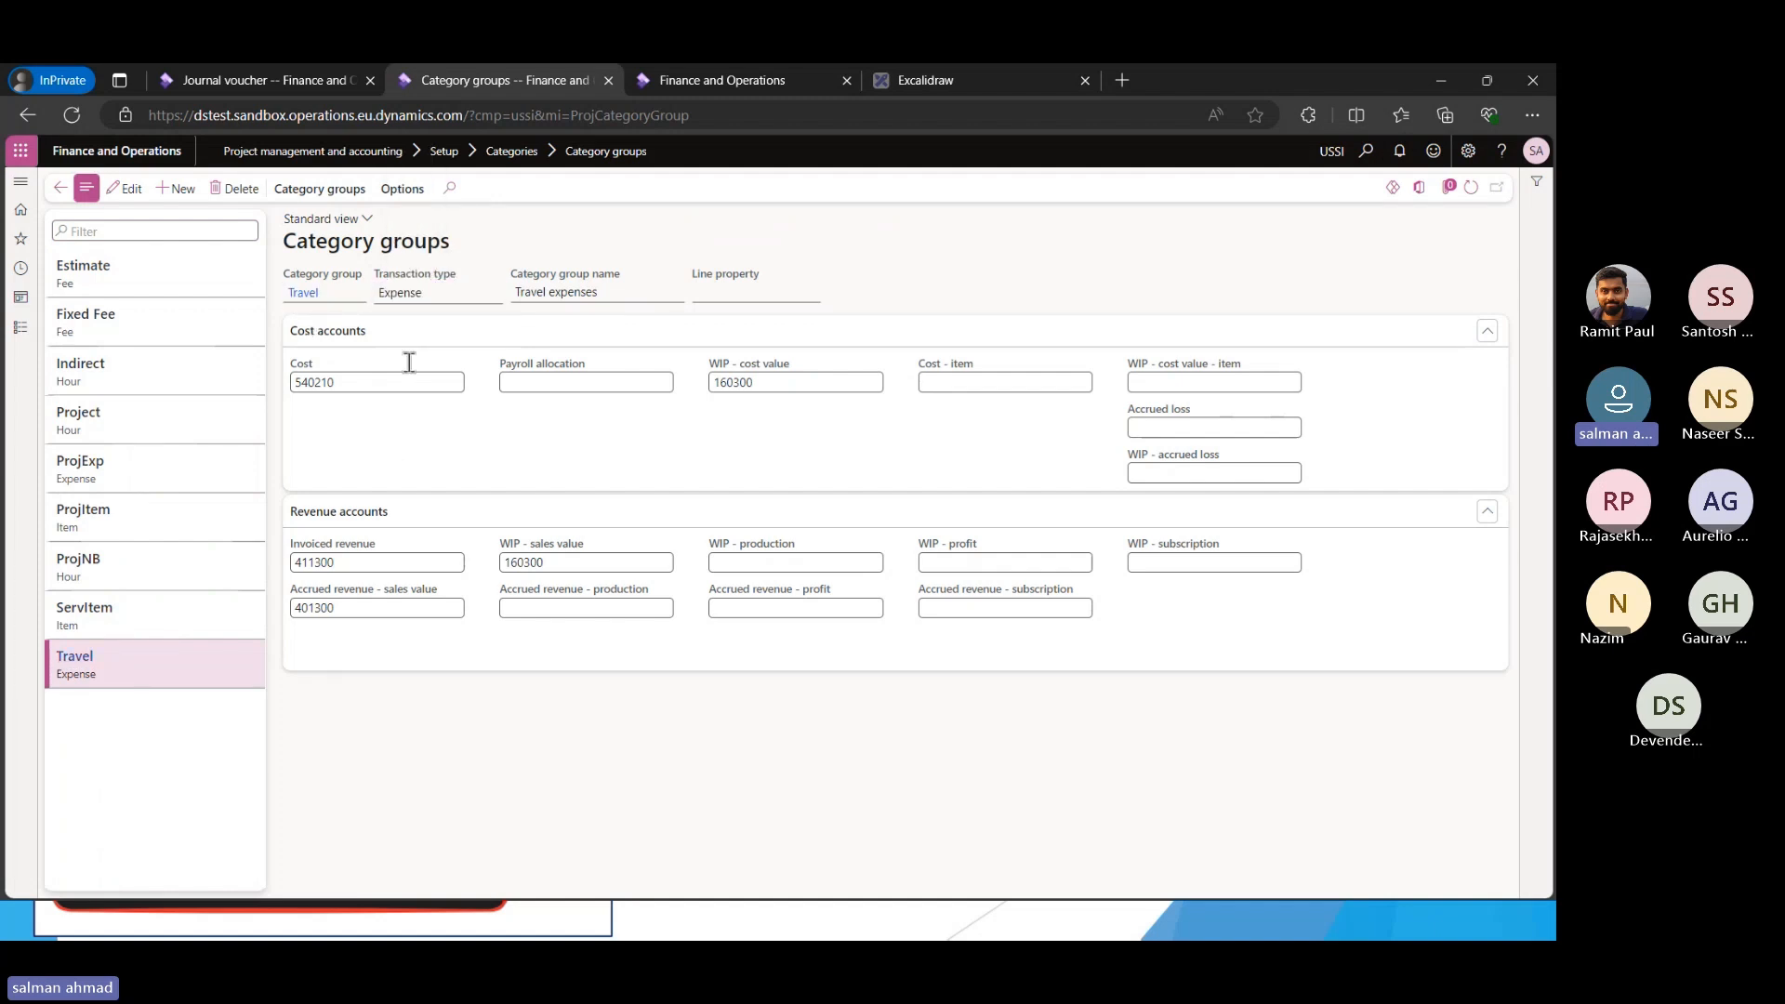
pyautogui.click(20, 333)
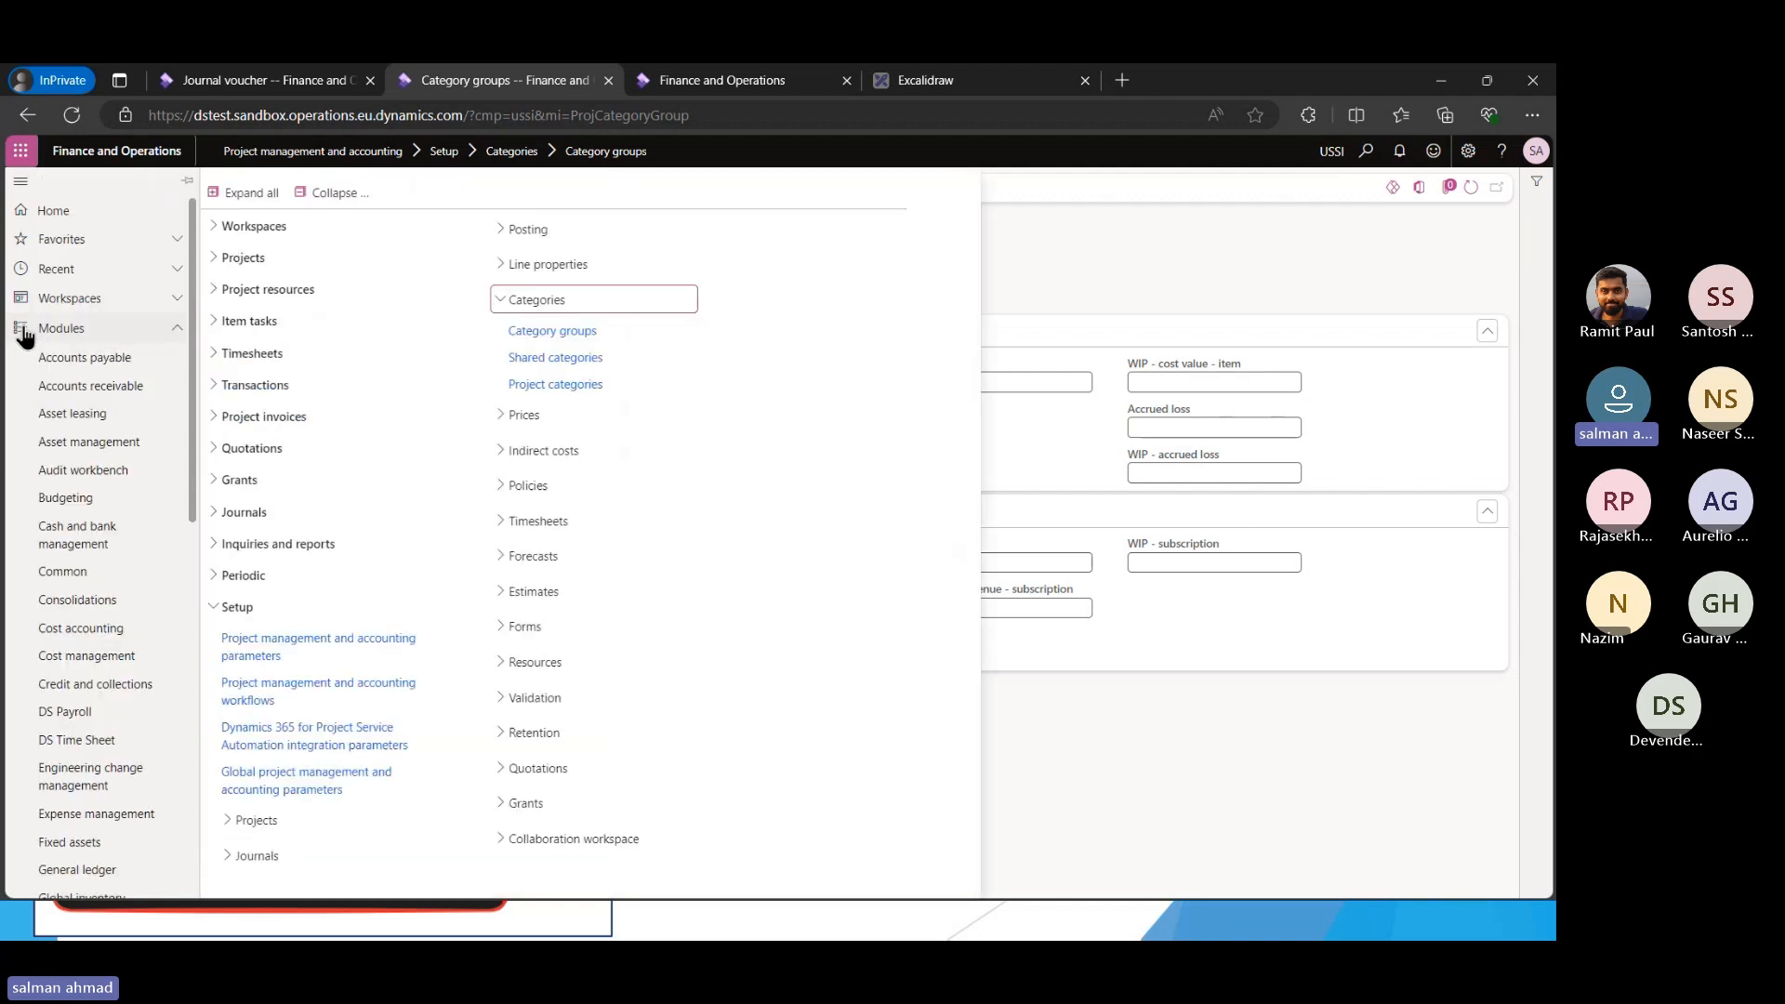
pyautogui.click(556, 384)
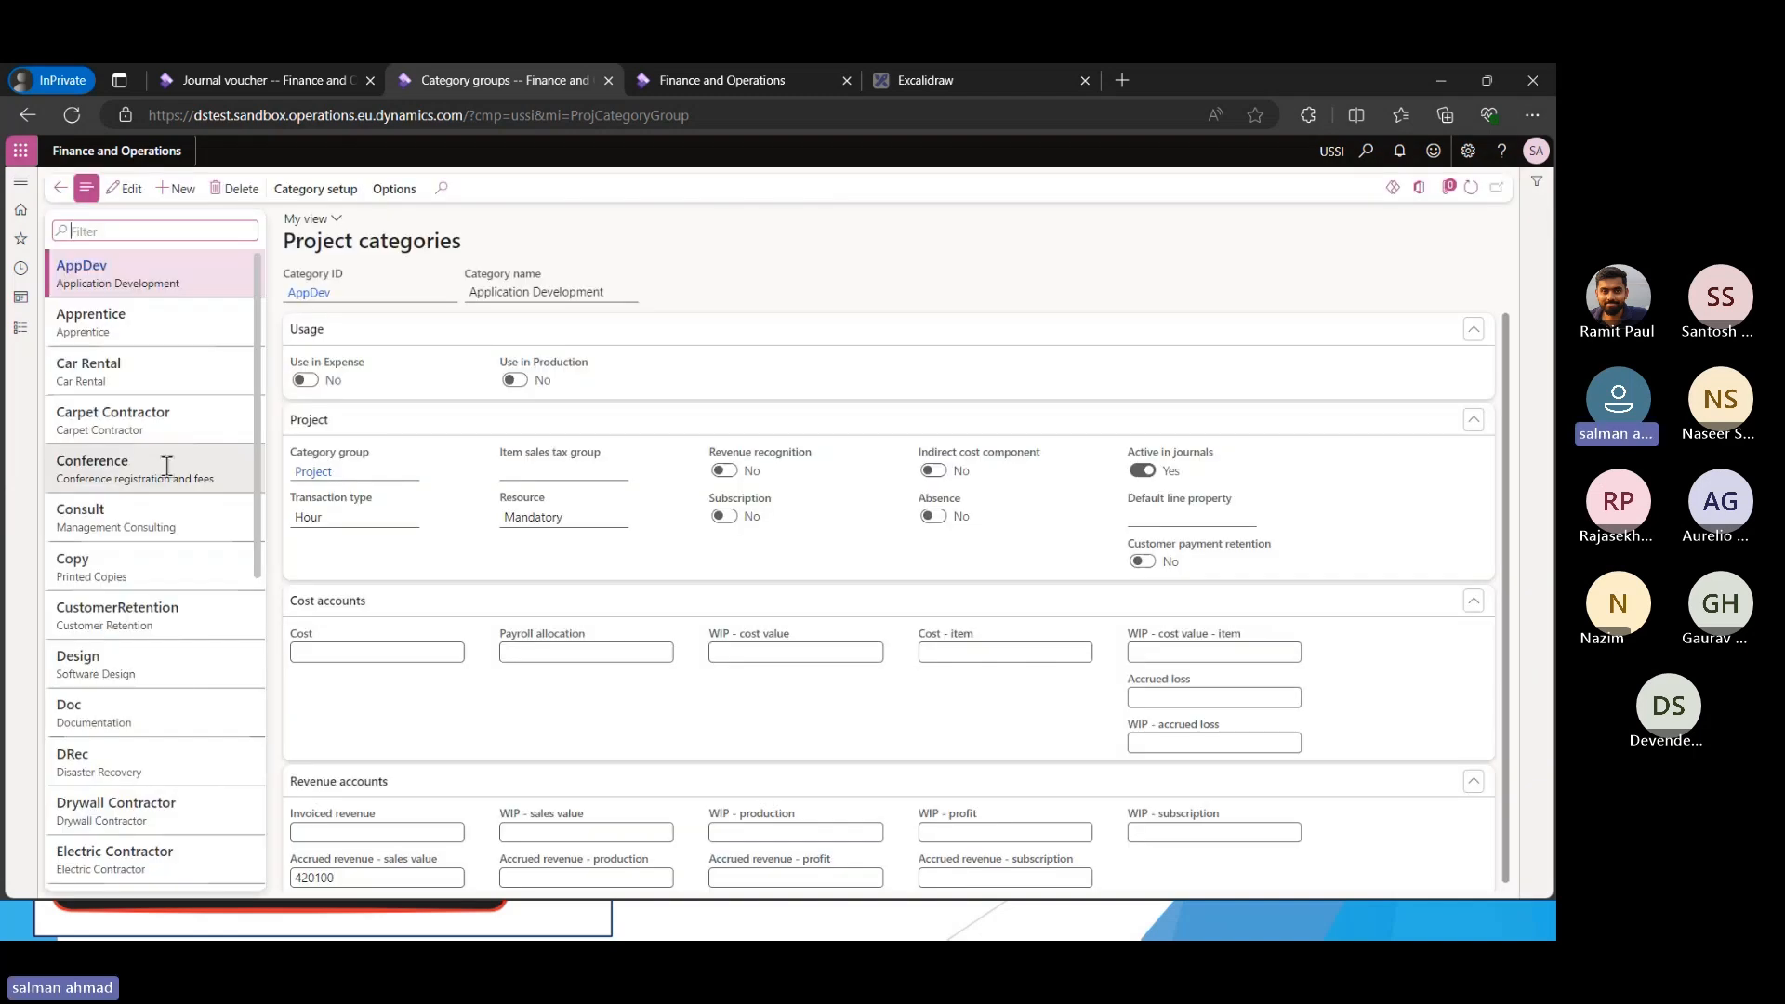
pyautogui.scroll(-20, 158, 558)
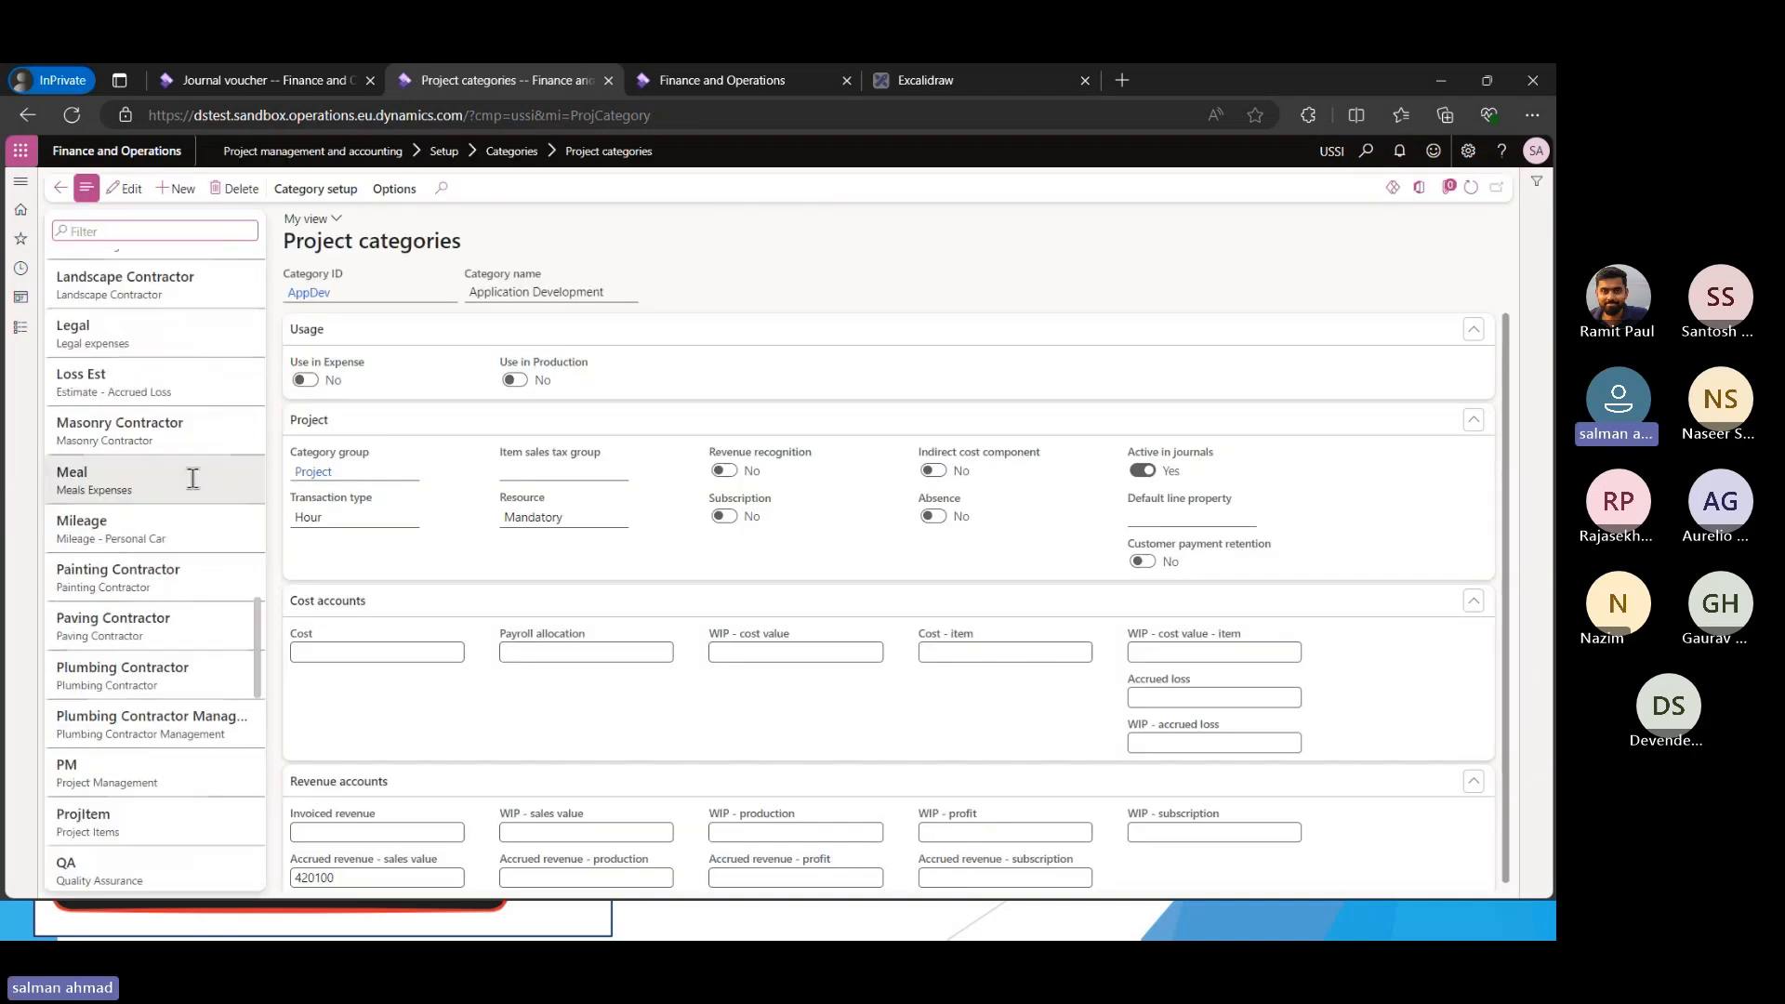
pyautogui.scroll(-7, 151, 671)
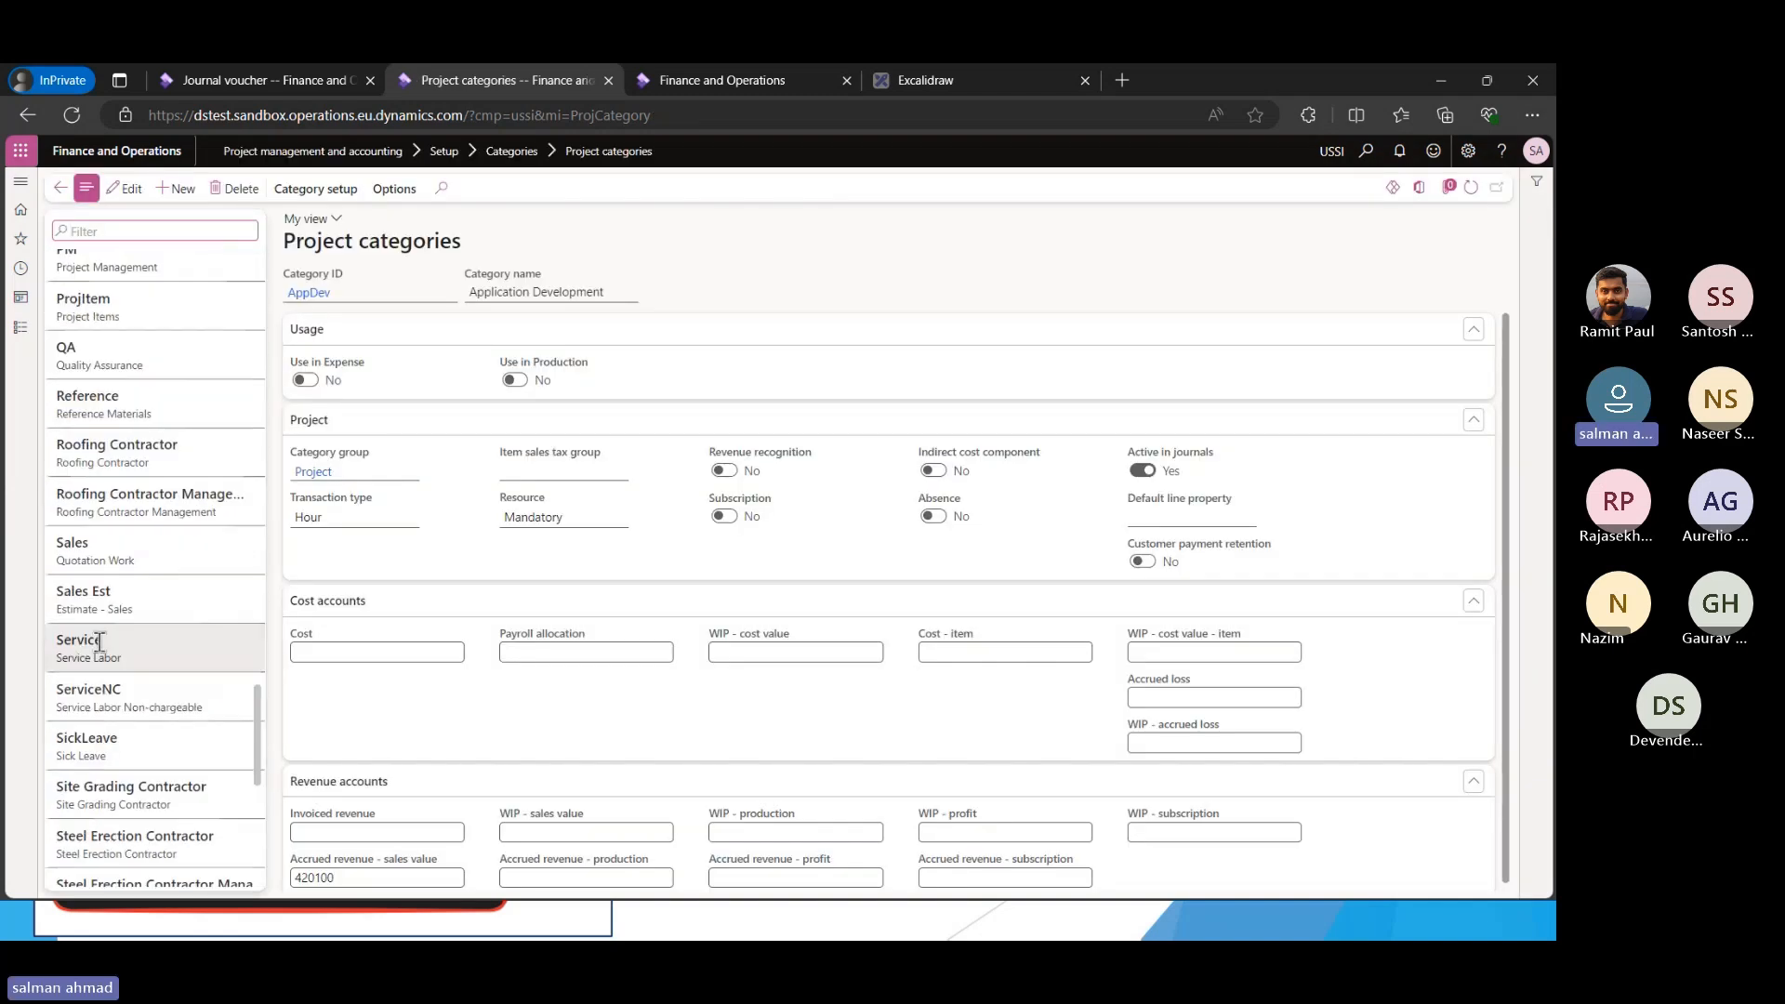
pyautogui.click(156, 674)
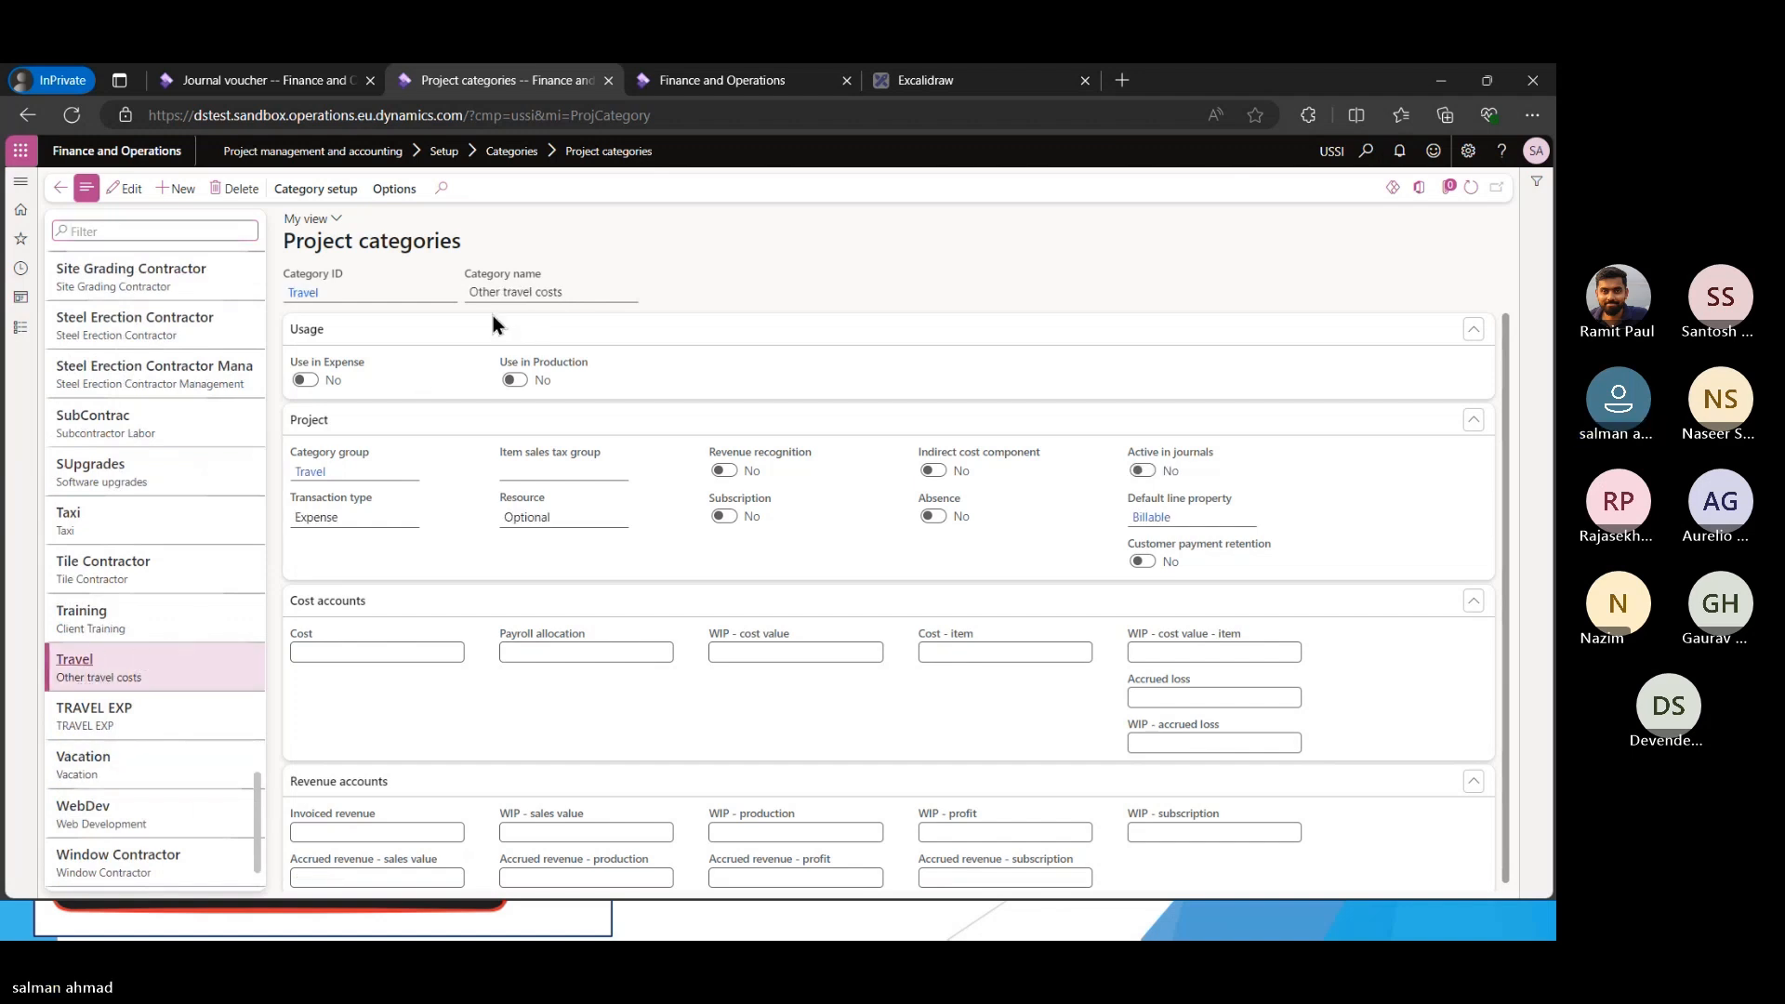
# View the Taxi project category and check which category group it is assigned to
pyautogui.click(73, 519)
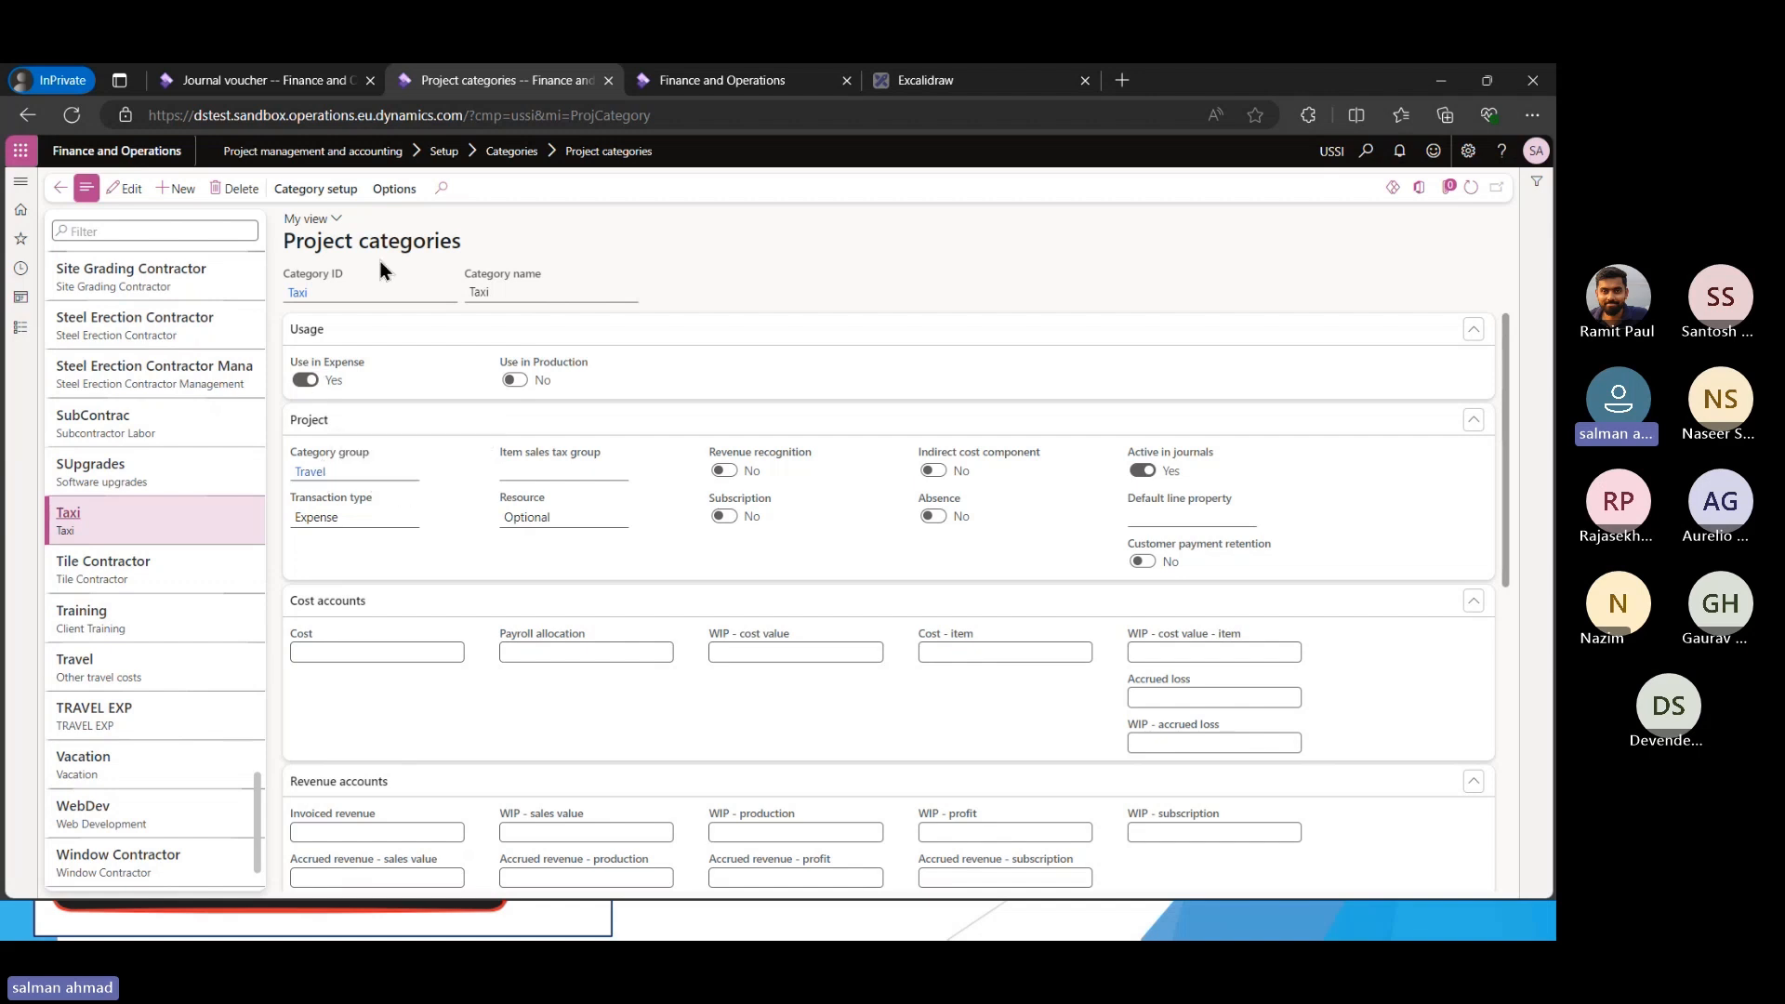
pyautogui.moveTo(469, 245); pyautogui.dragTo(288, 244)
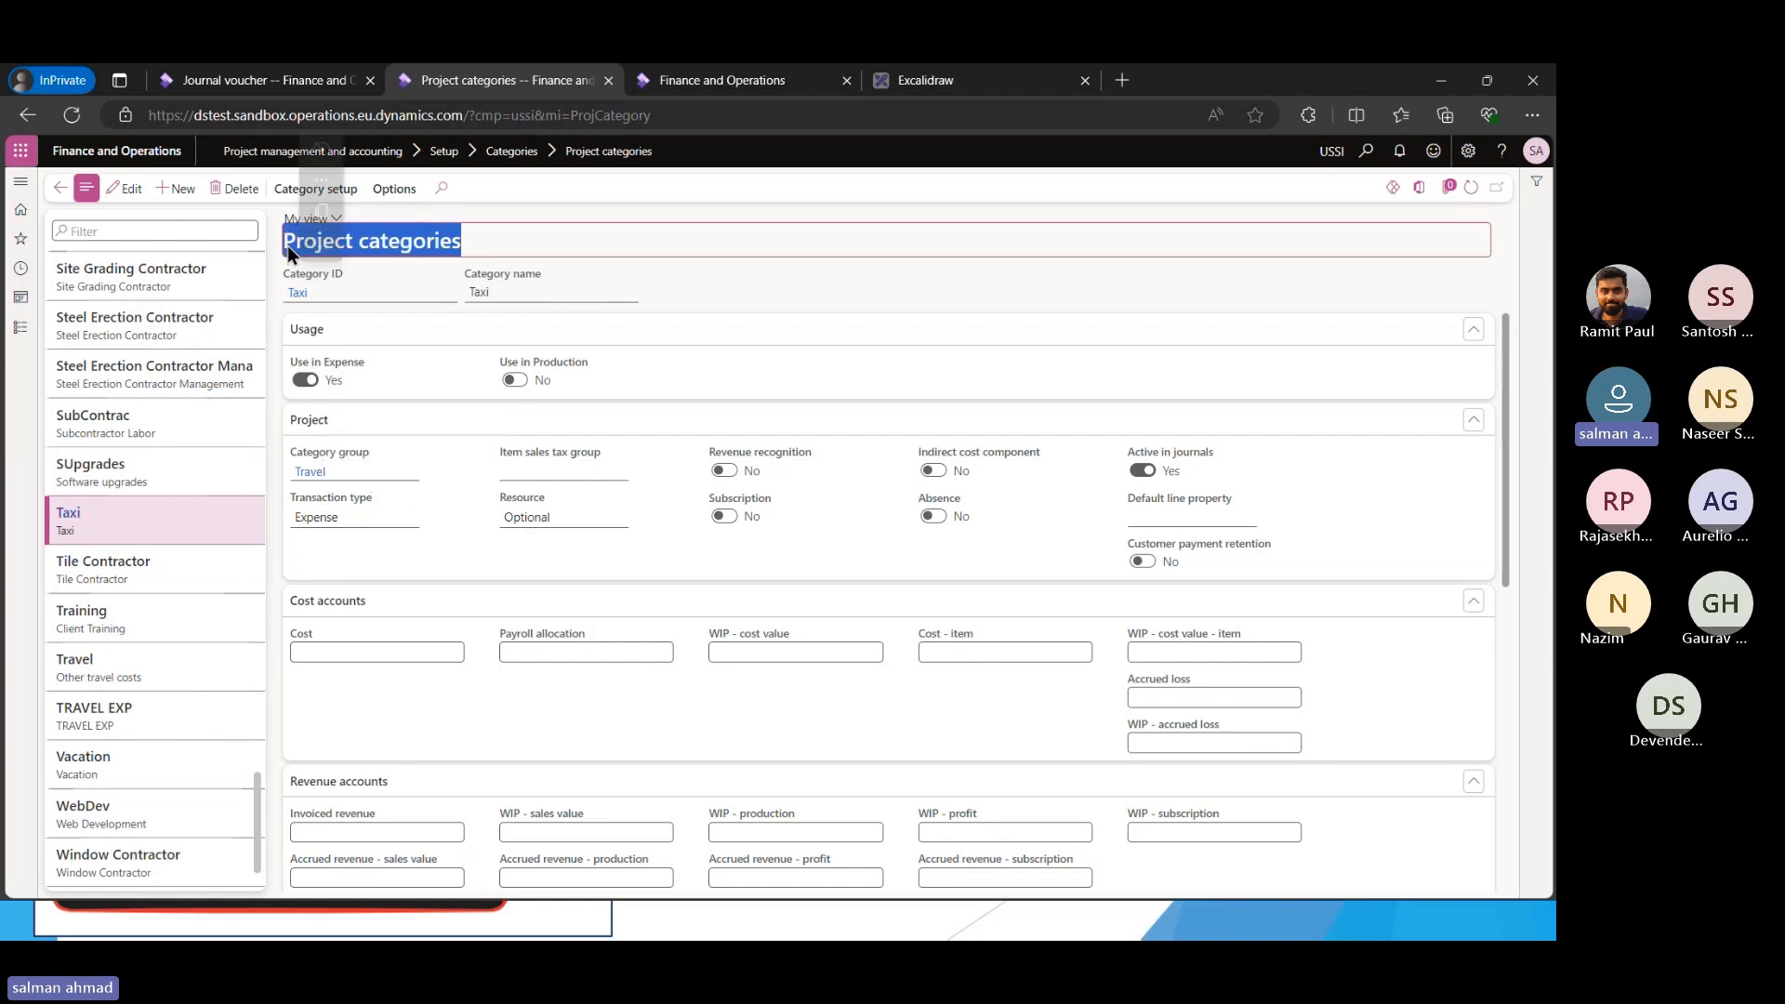
pyautogui.click(692, 312)
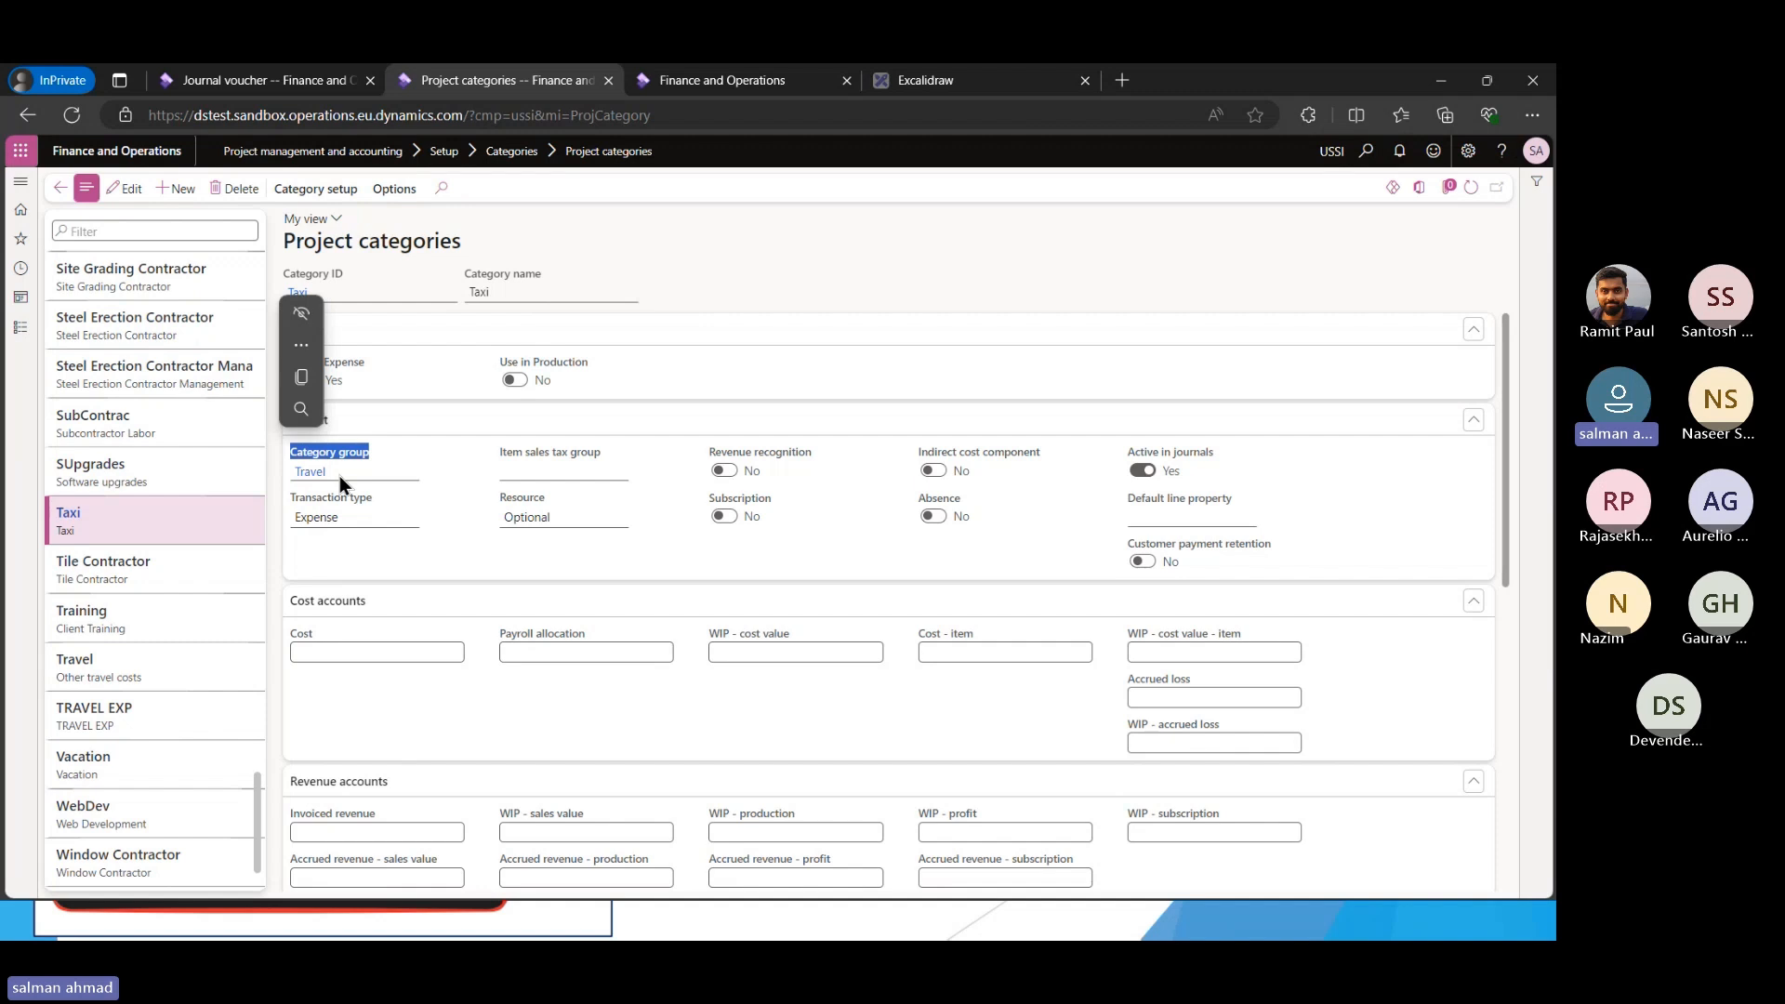
pyautogui.click(744, 316)
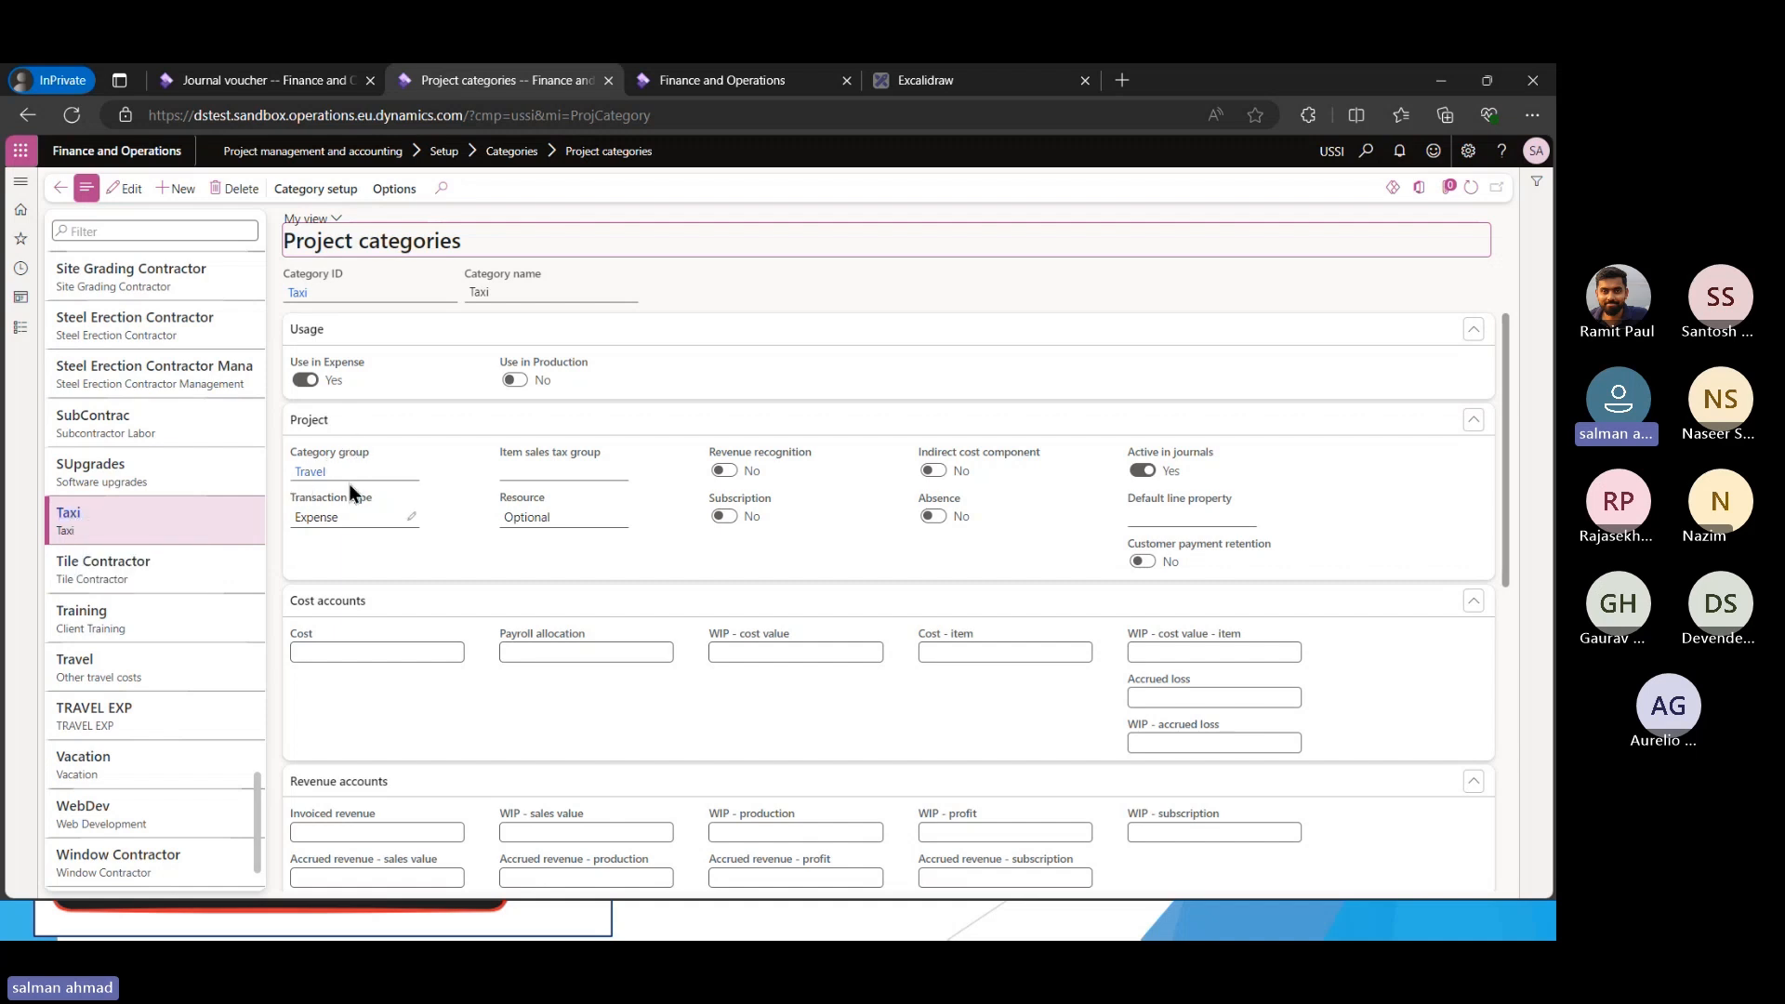
# Return to the expense journal voucher in the first browser tab, and switch to the presentation's WBS & Activity Control slide
pyautogui.click(235, 84)
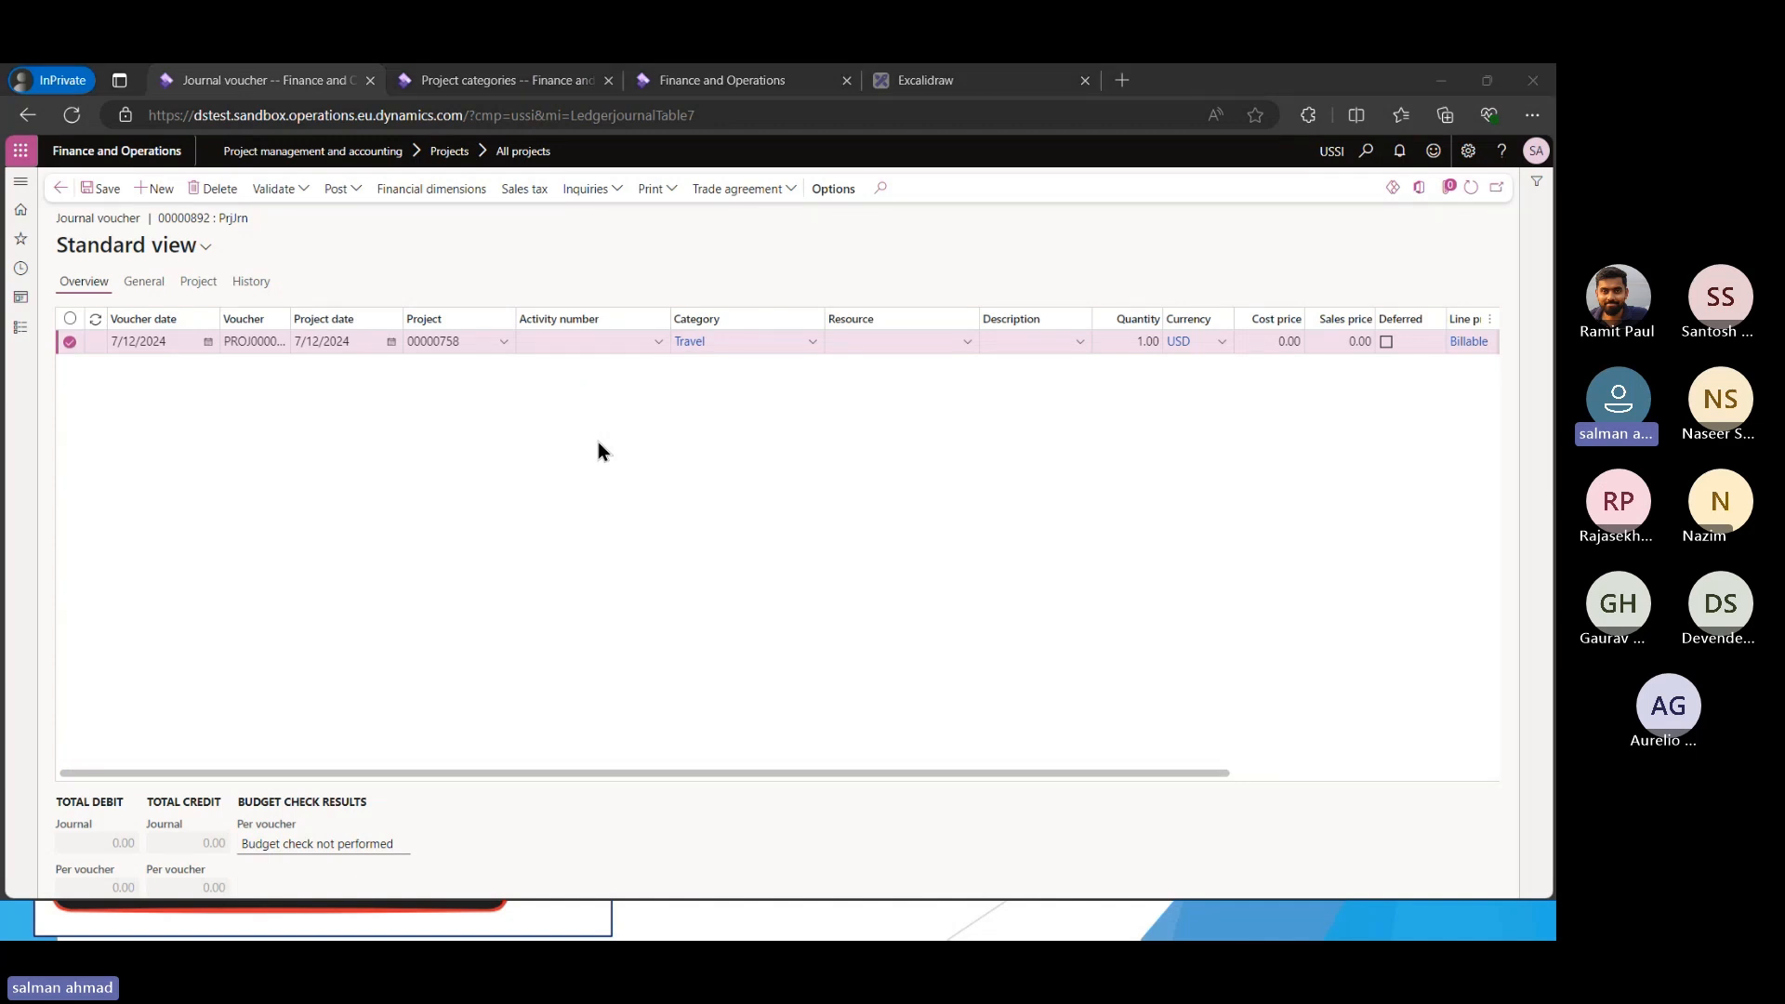
pyautogui.hotkey('alt', 'Tab')
pyautogui.click(867, 424)
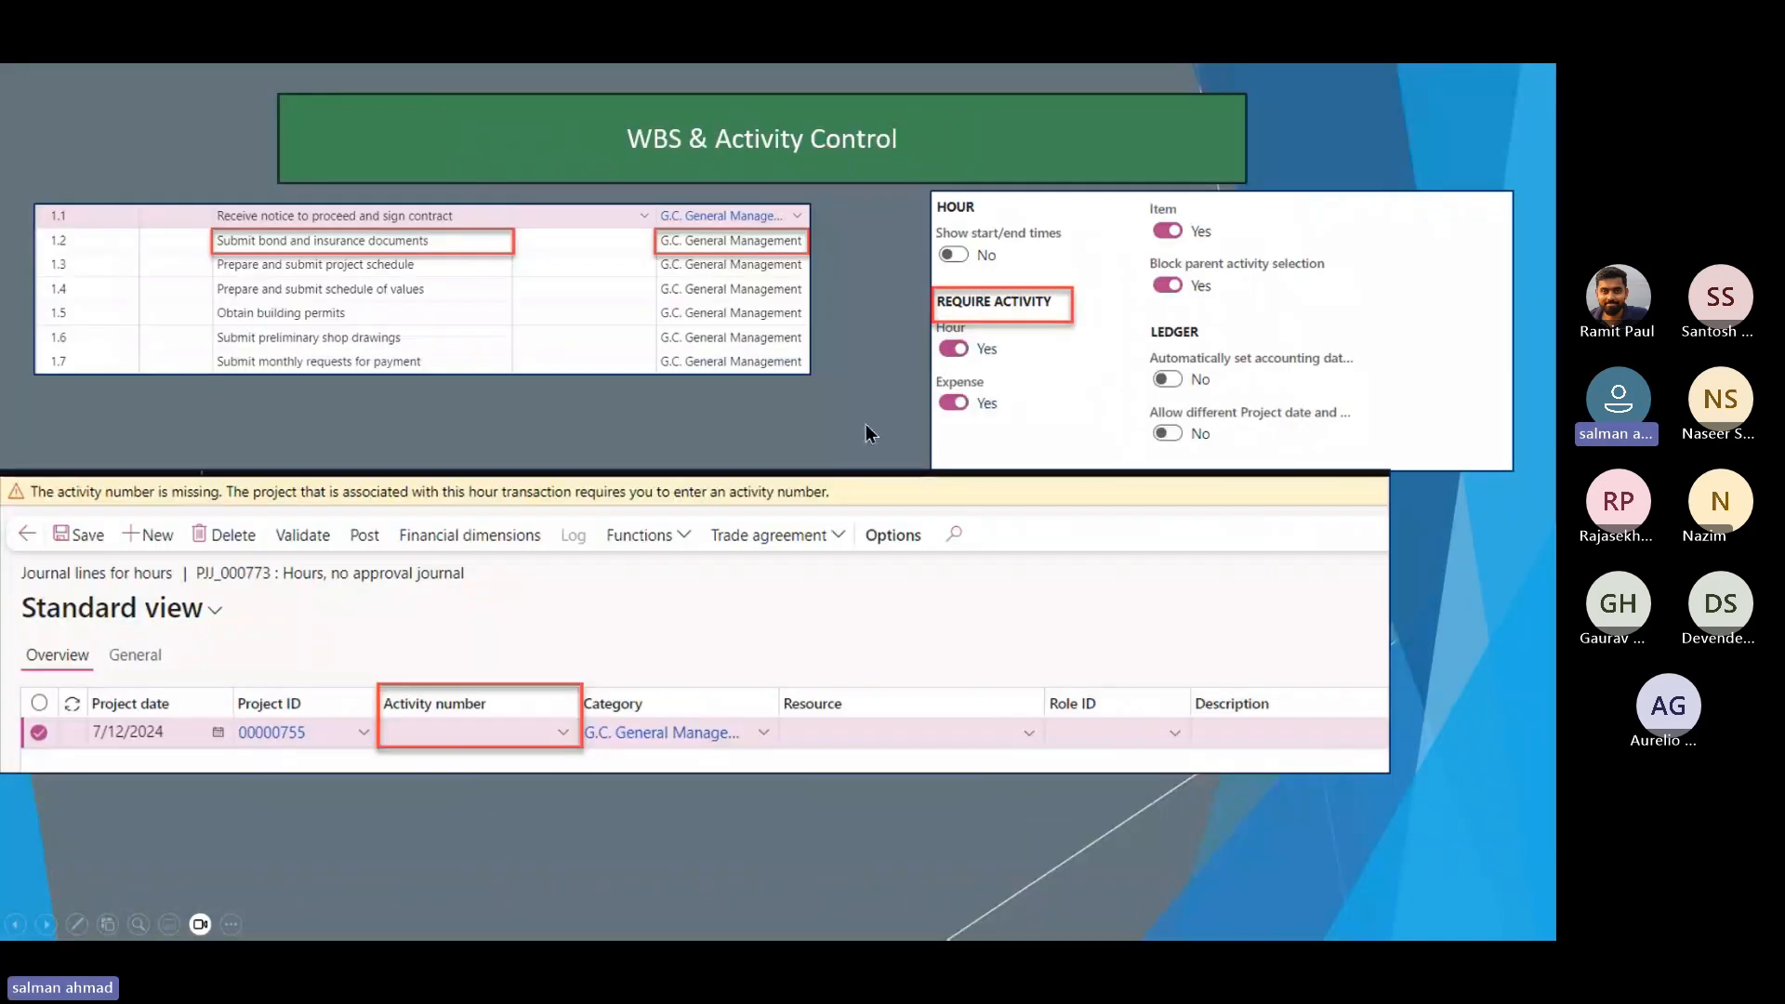
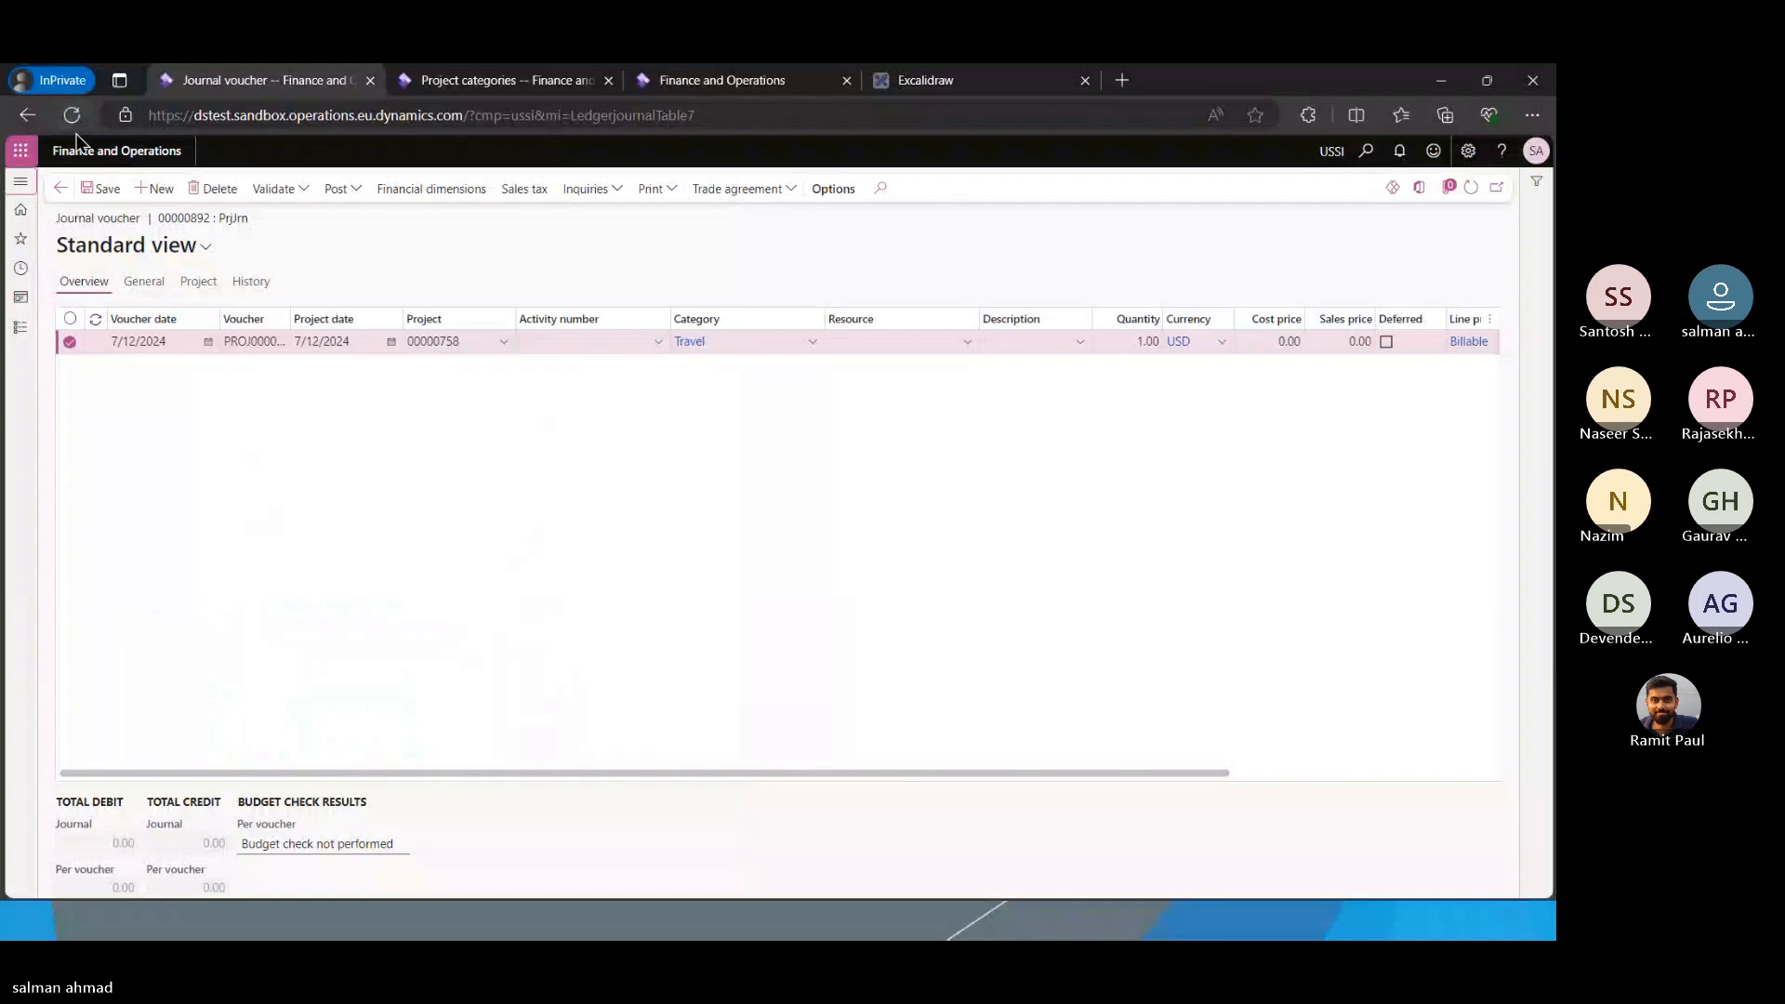
# Reload the expense journal page and open the Journals section of the Project management and accounting parameters
pyautogui.click(73, 115)
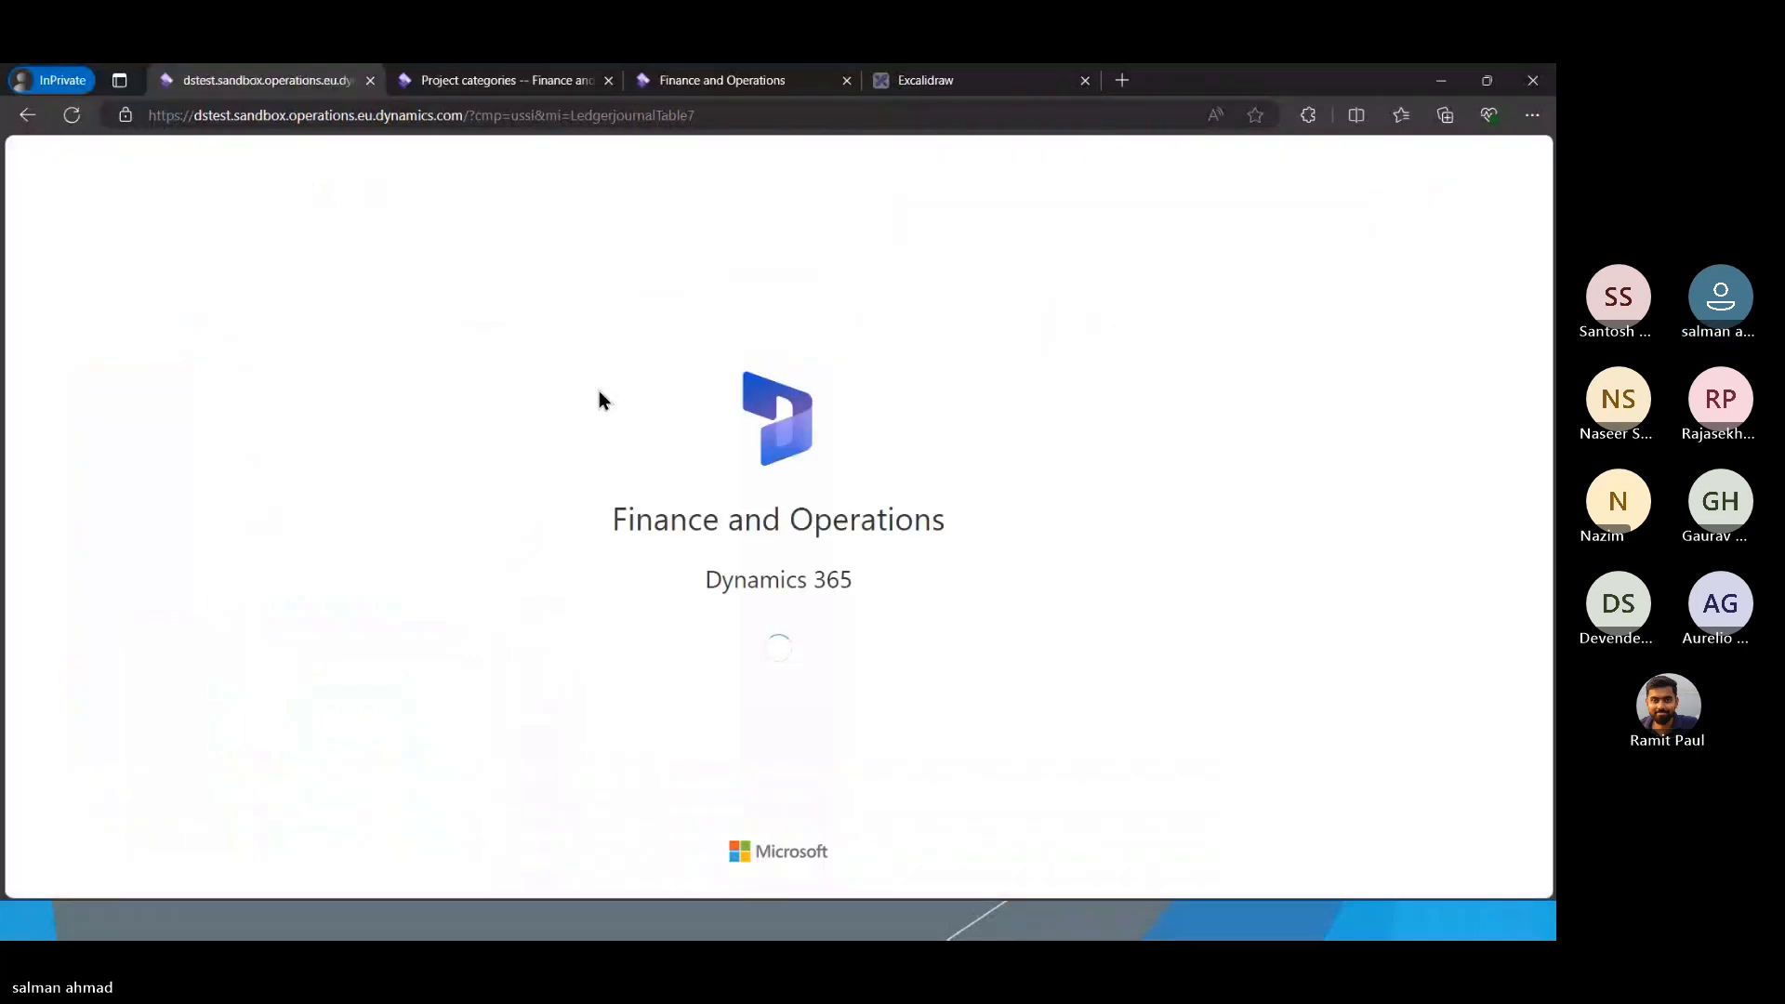
pyautogui.click(19, 331)
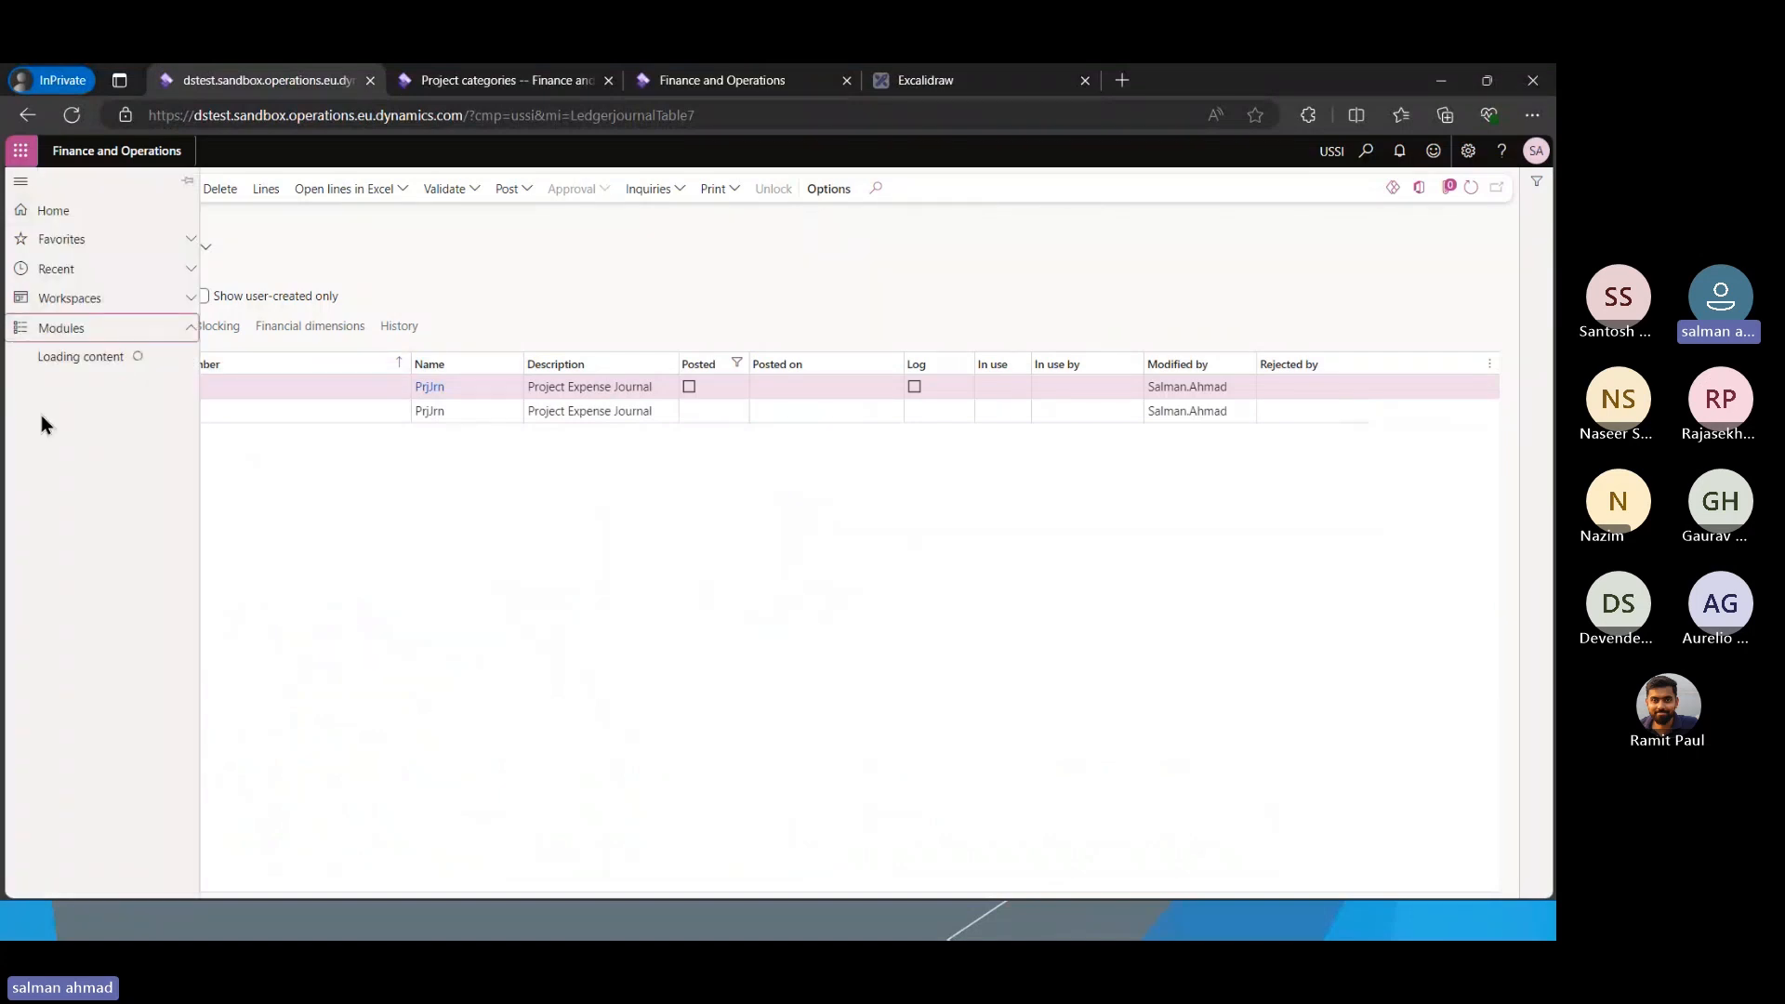
pyautogui.scroll(-5, 49, 465)
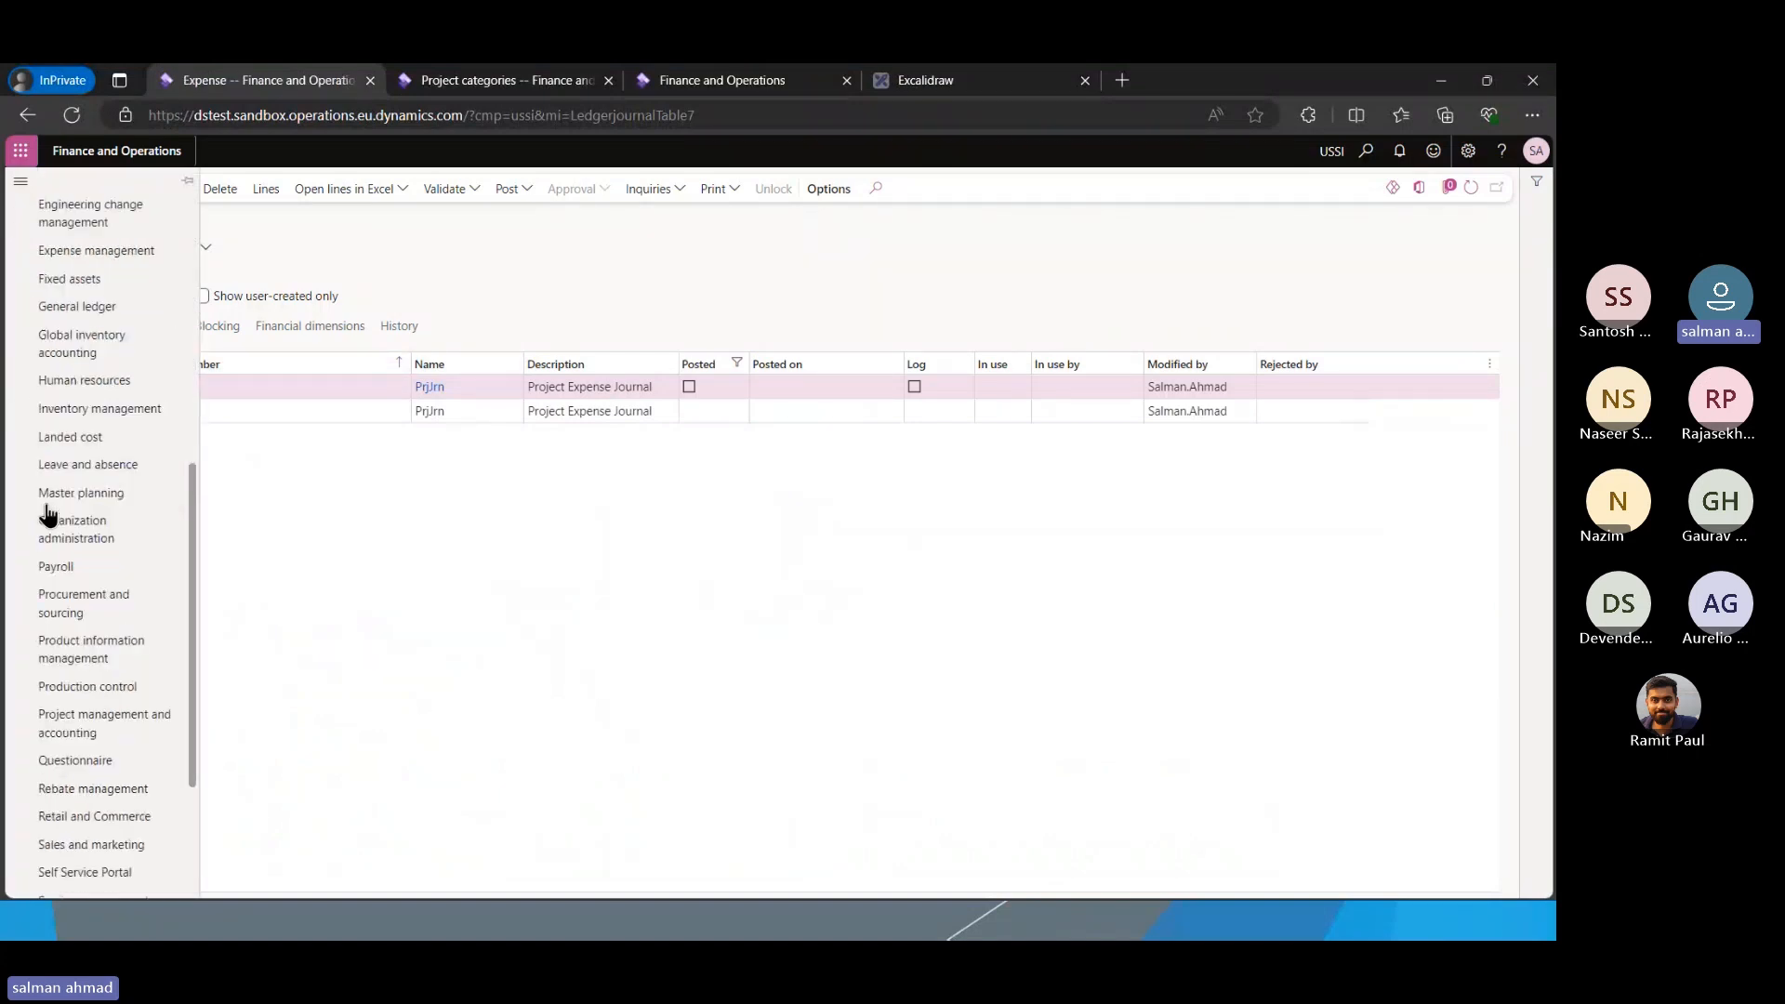
pyautogui.scroll(-2, 48, 514)
pyautogui.click(104, 494)
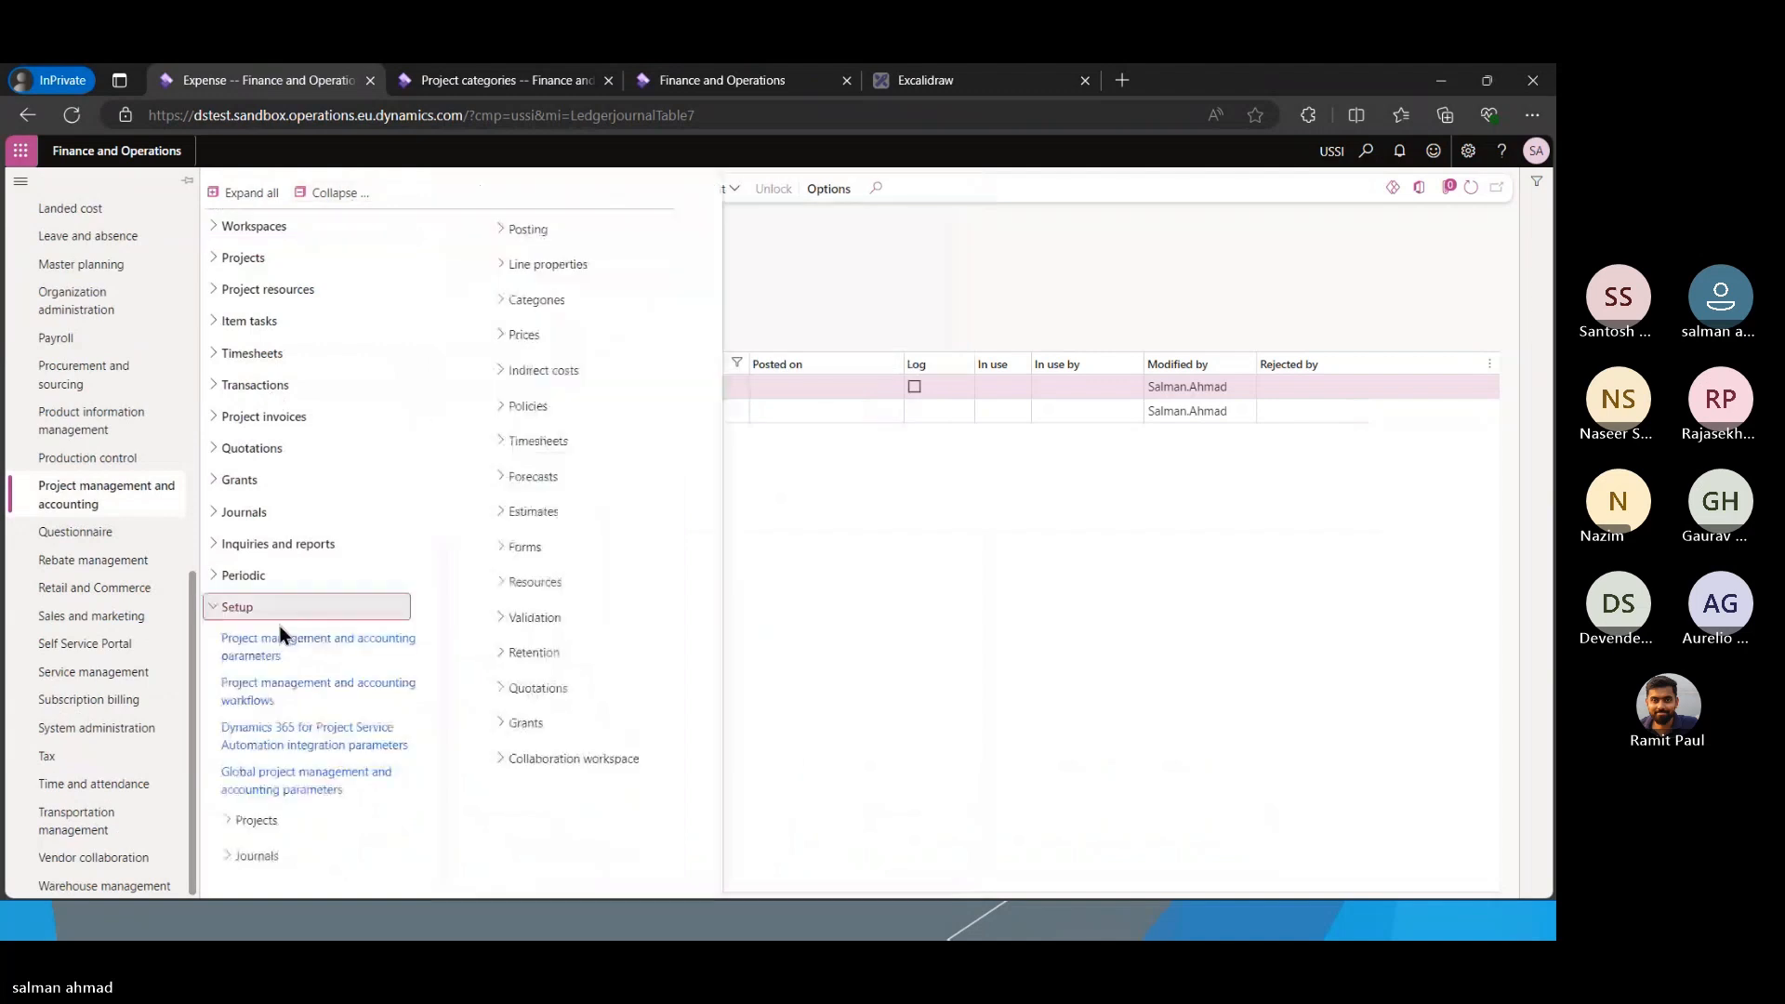
pyautogui.click(284, 639)
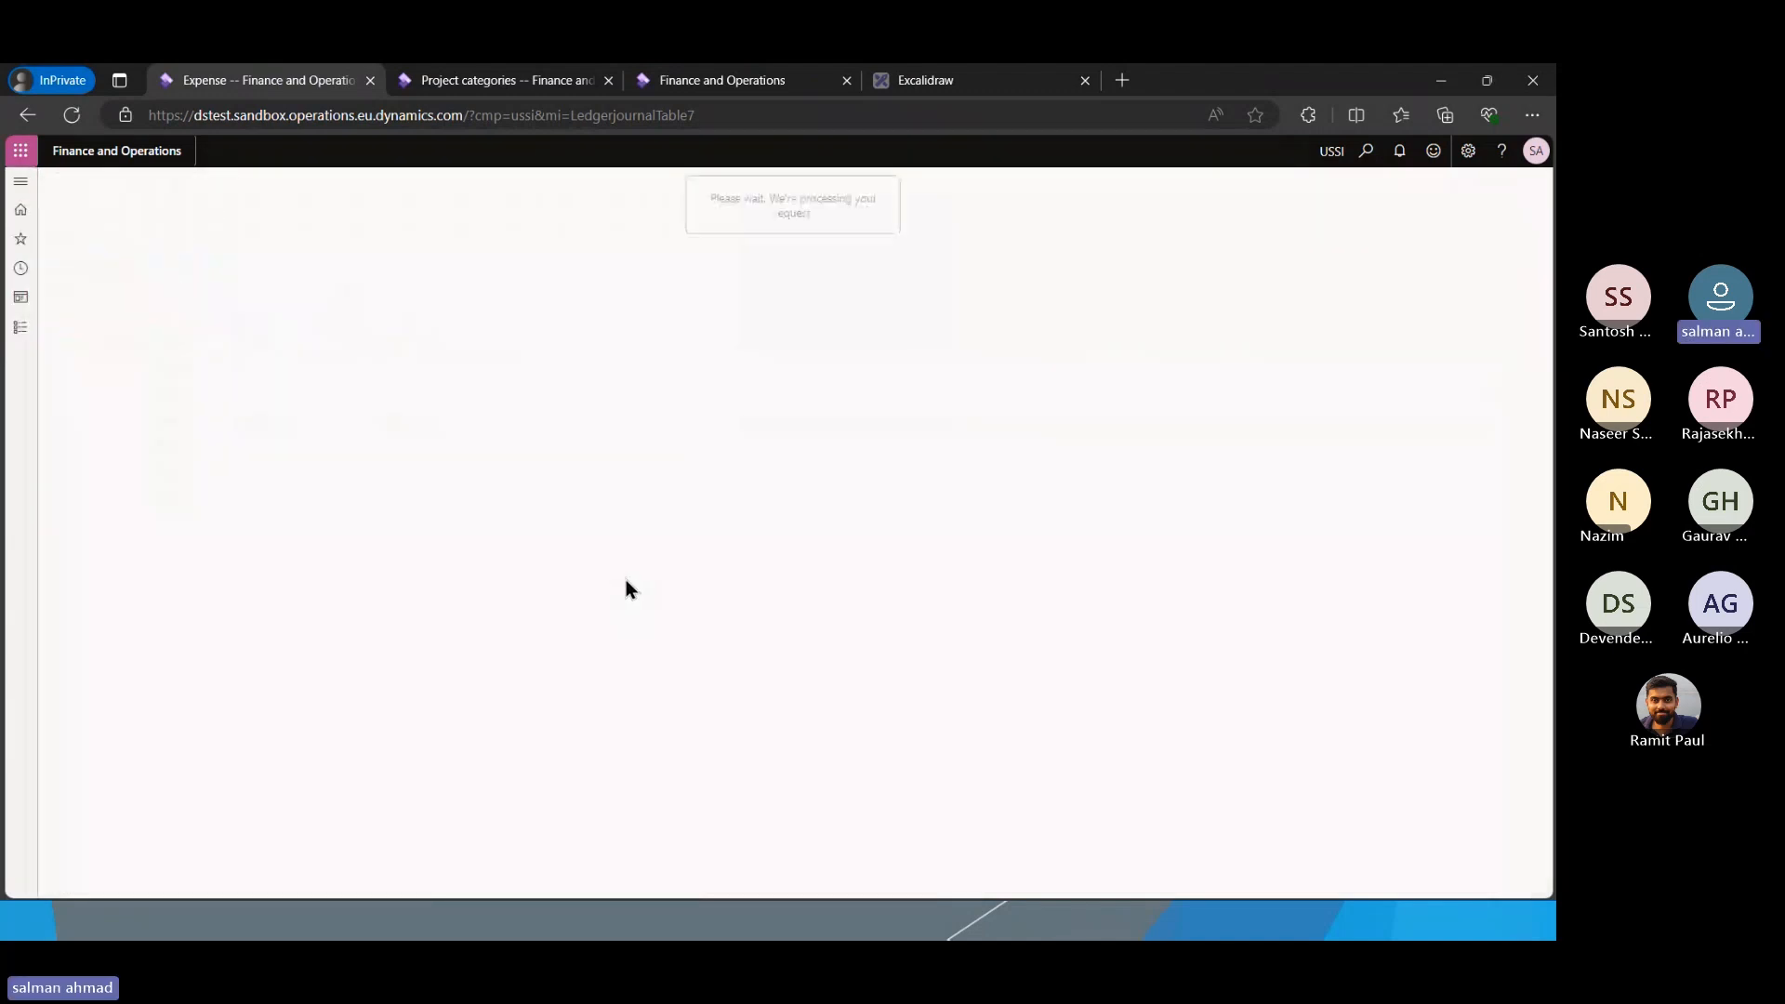
pyautogui.click(192, 404)
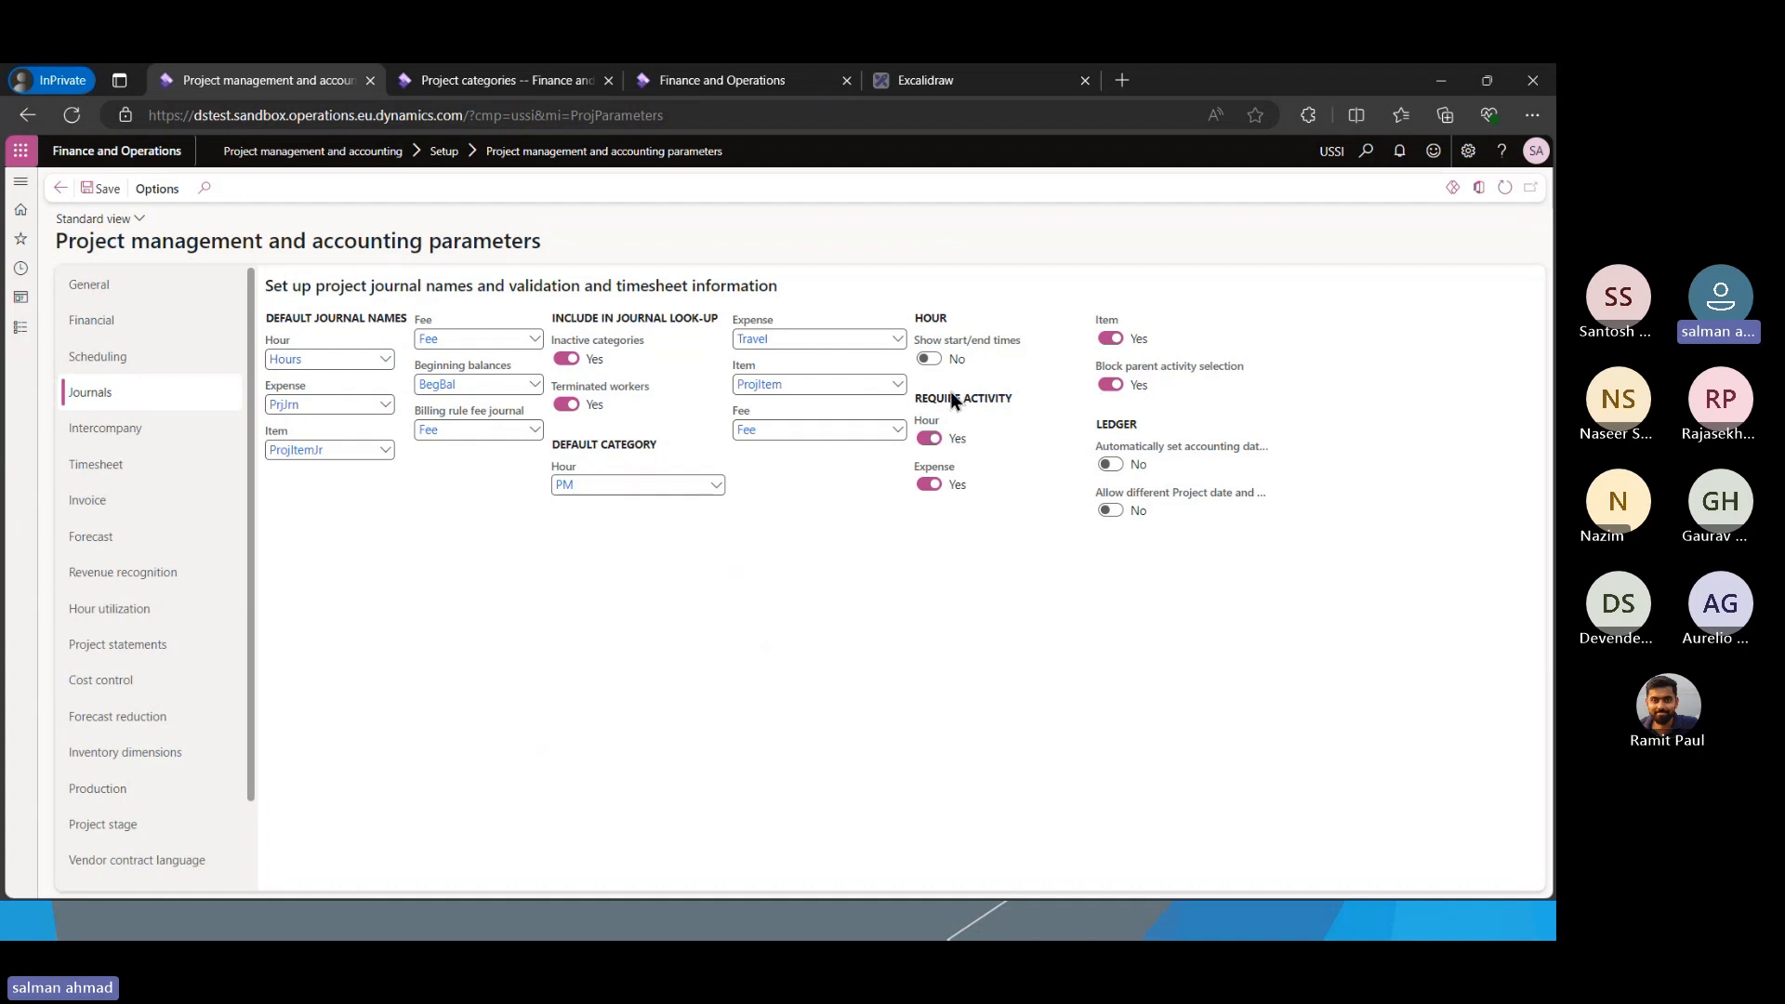
# Check the Require activity and Block parent activity selection settings in the journal parameters
pyautogui.moveTo(915, 397); pyautogui.dragTo(1008, 397)
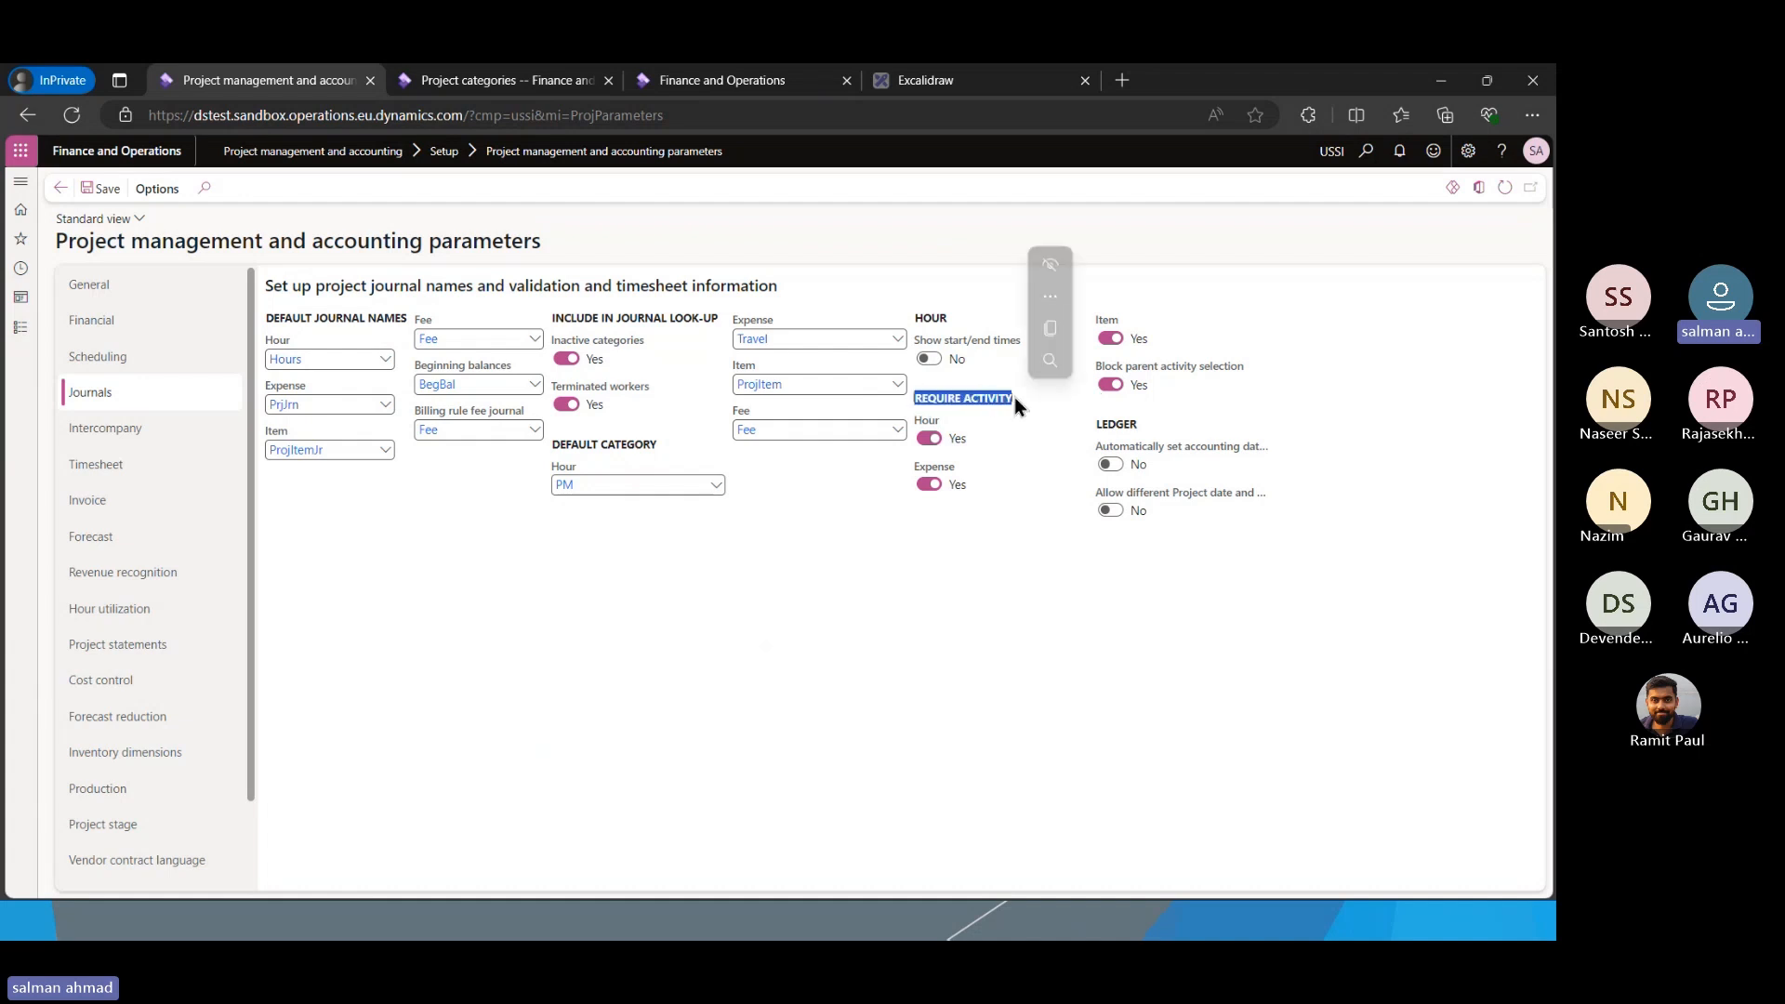
pyautogui.click(1045, 344)
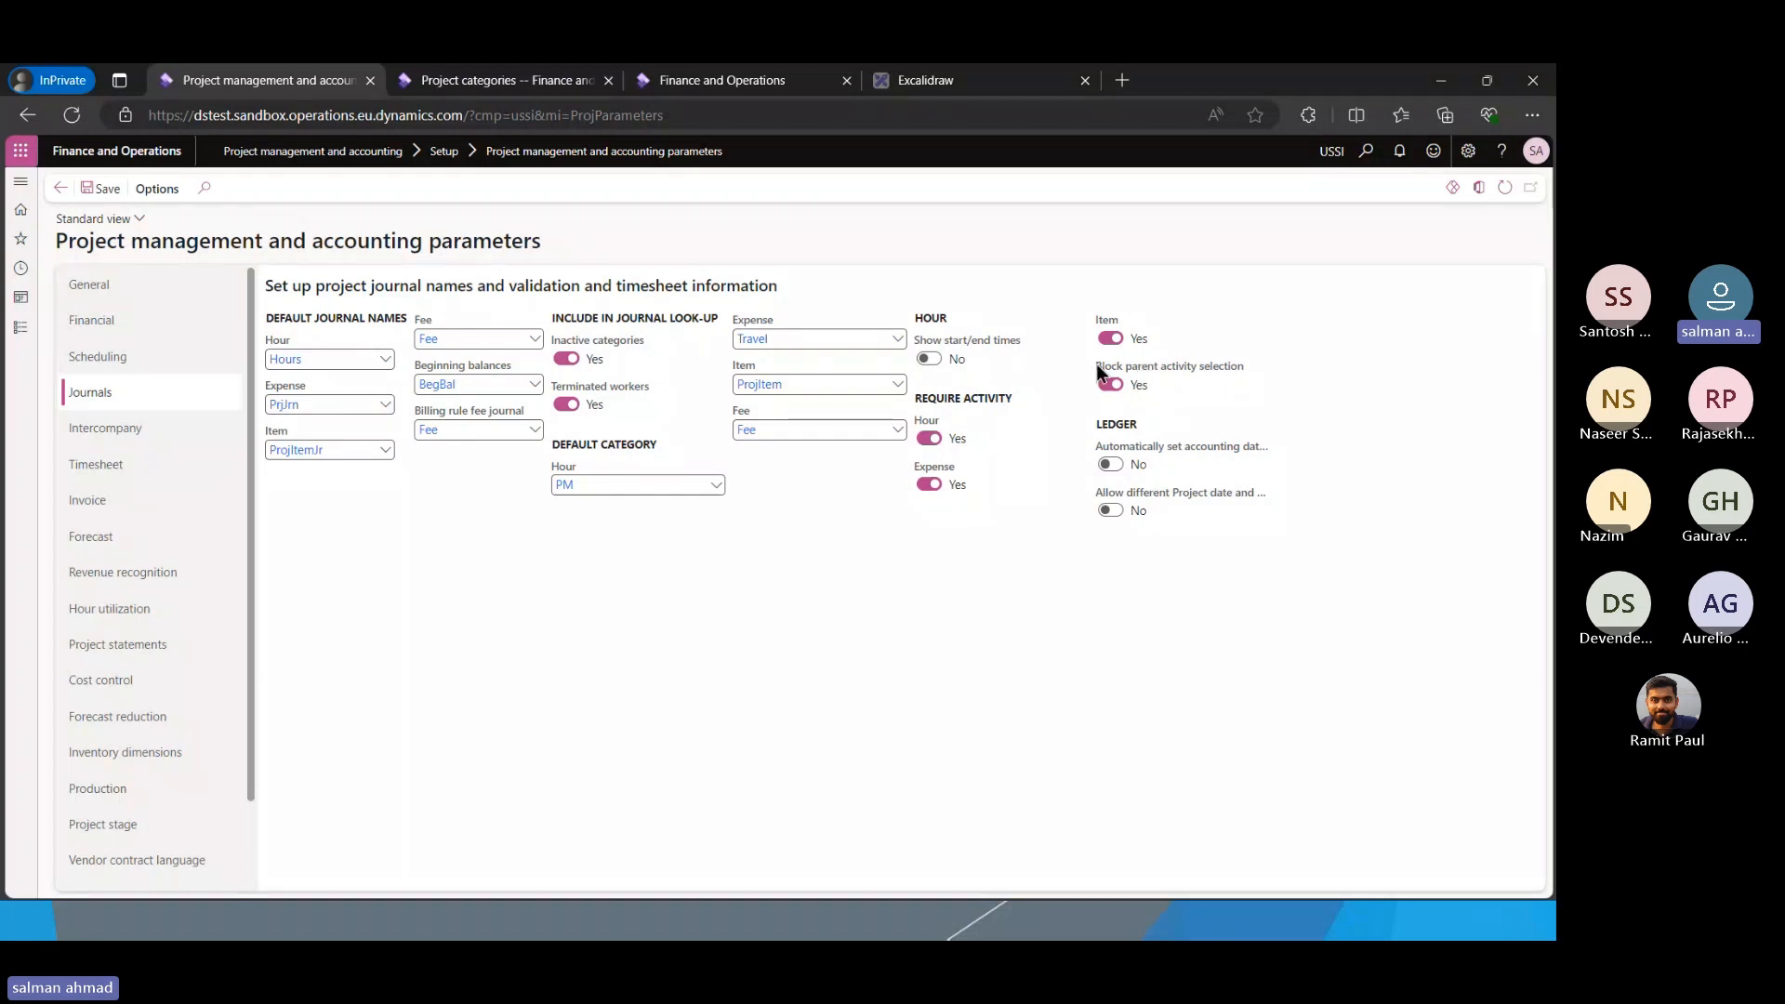
pyautogui.moveTo(1096, 365); pyautogui.dragTo(1247, 366)
pyautogui.click(295, 180)
# Open the Work breakdown structure templates from the Projects setup of Project management and accounting in the second browser tab
pyautogui.click(485, 82)
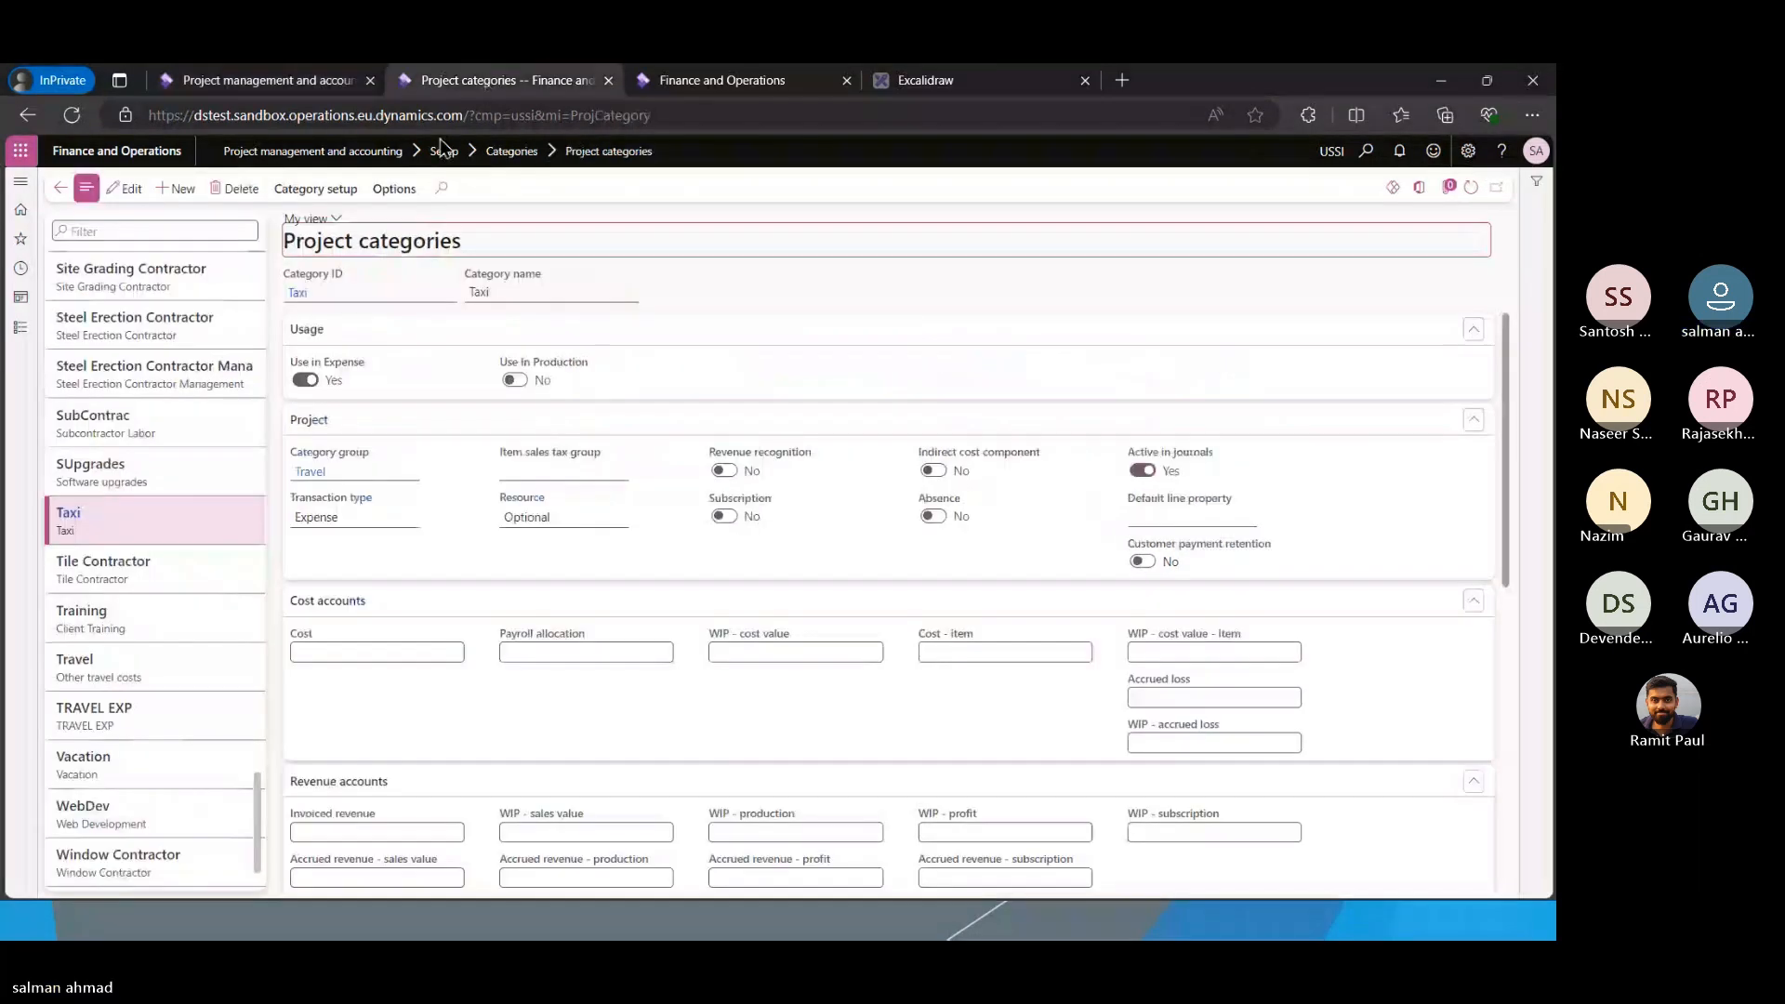
pyautogui.click(444, 149)
pyautogui.click(229, 611)
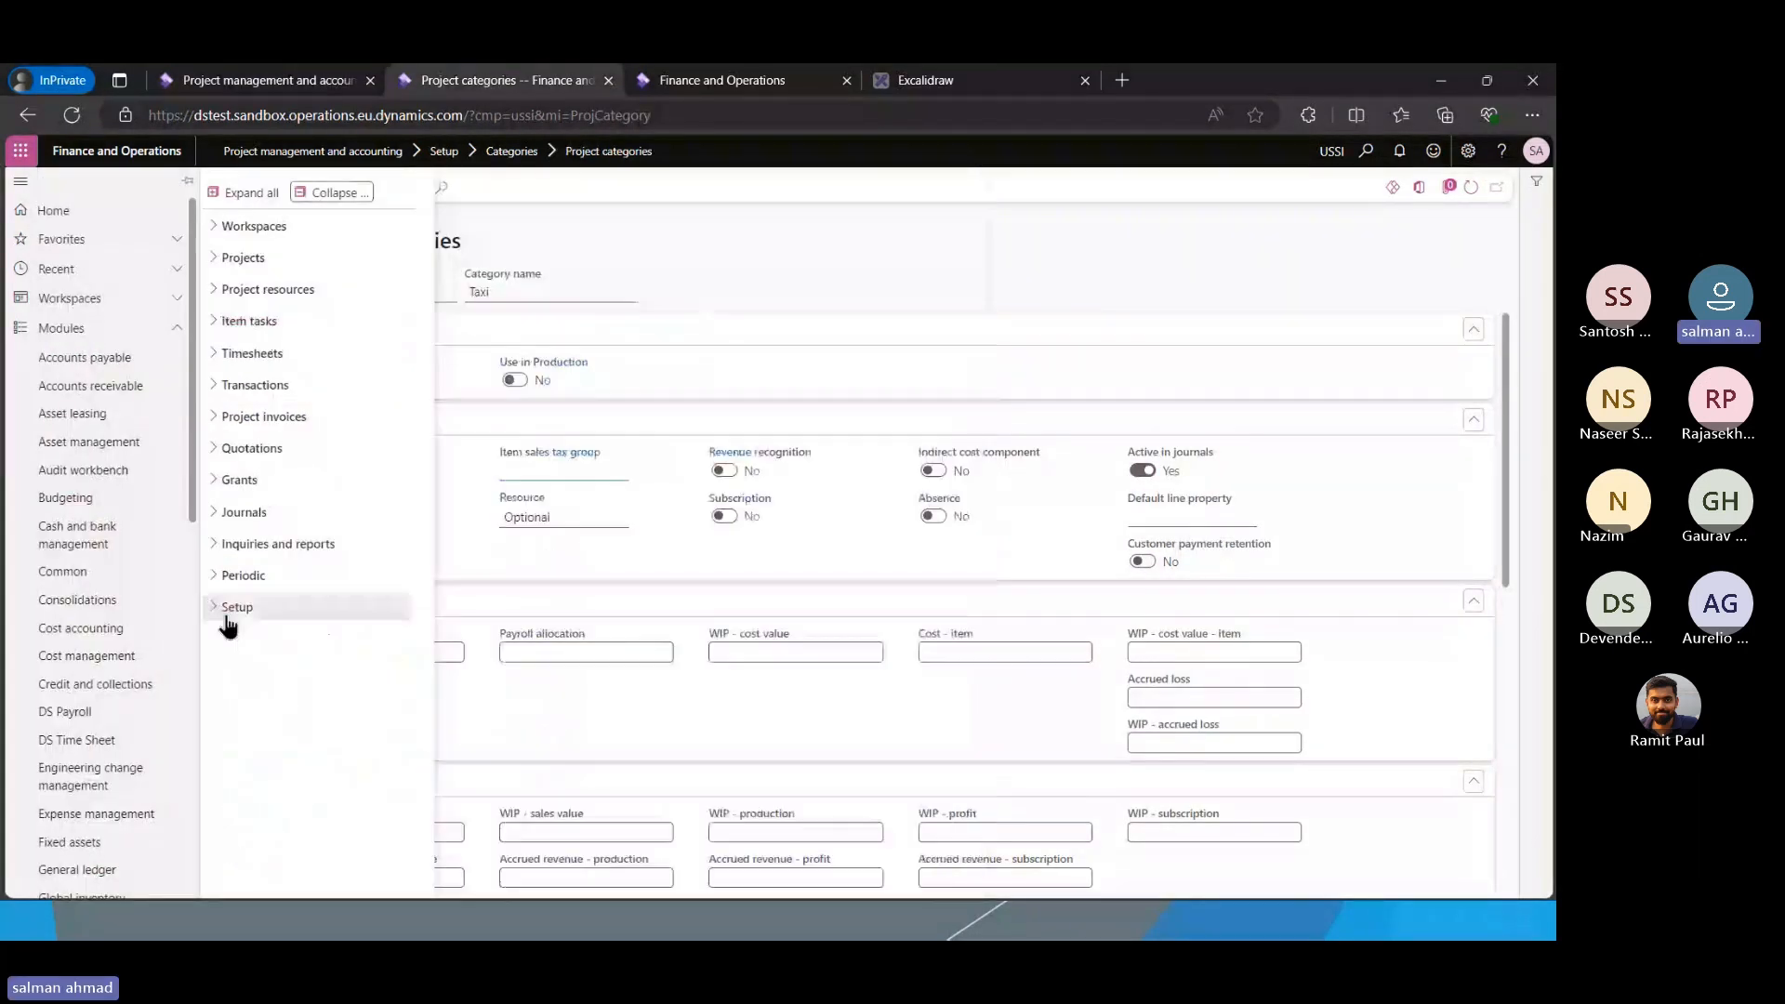
pyautogui.click(232, 609)
pyautogui.click(270, 820)
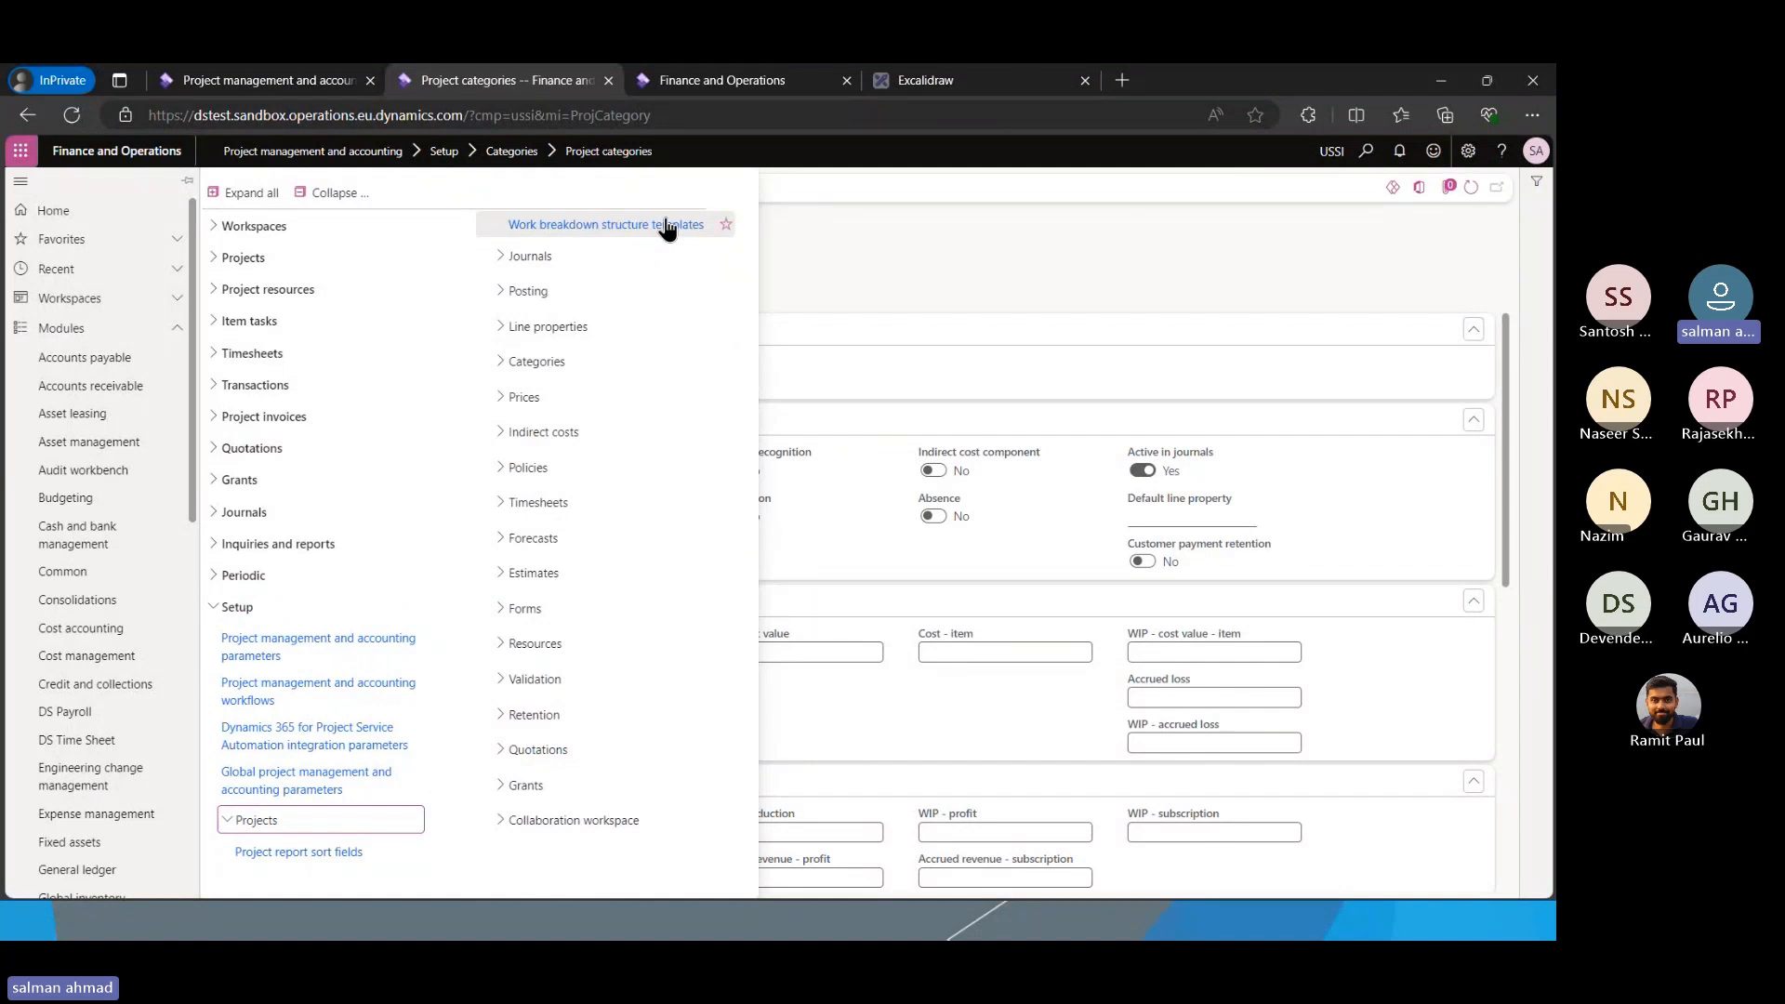
pyautogui.click(605, 226)
pyautogui.click(861, 199)
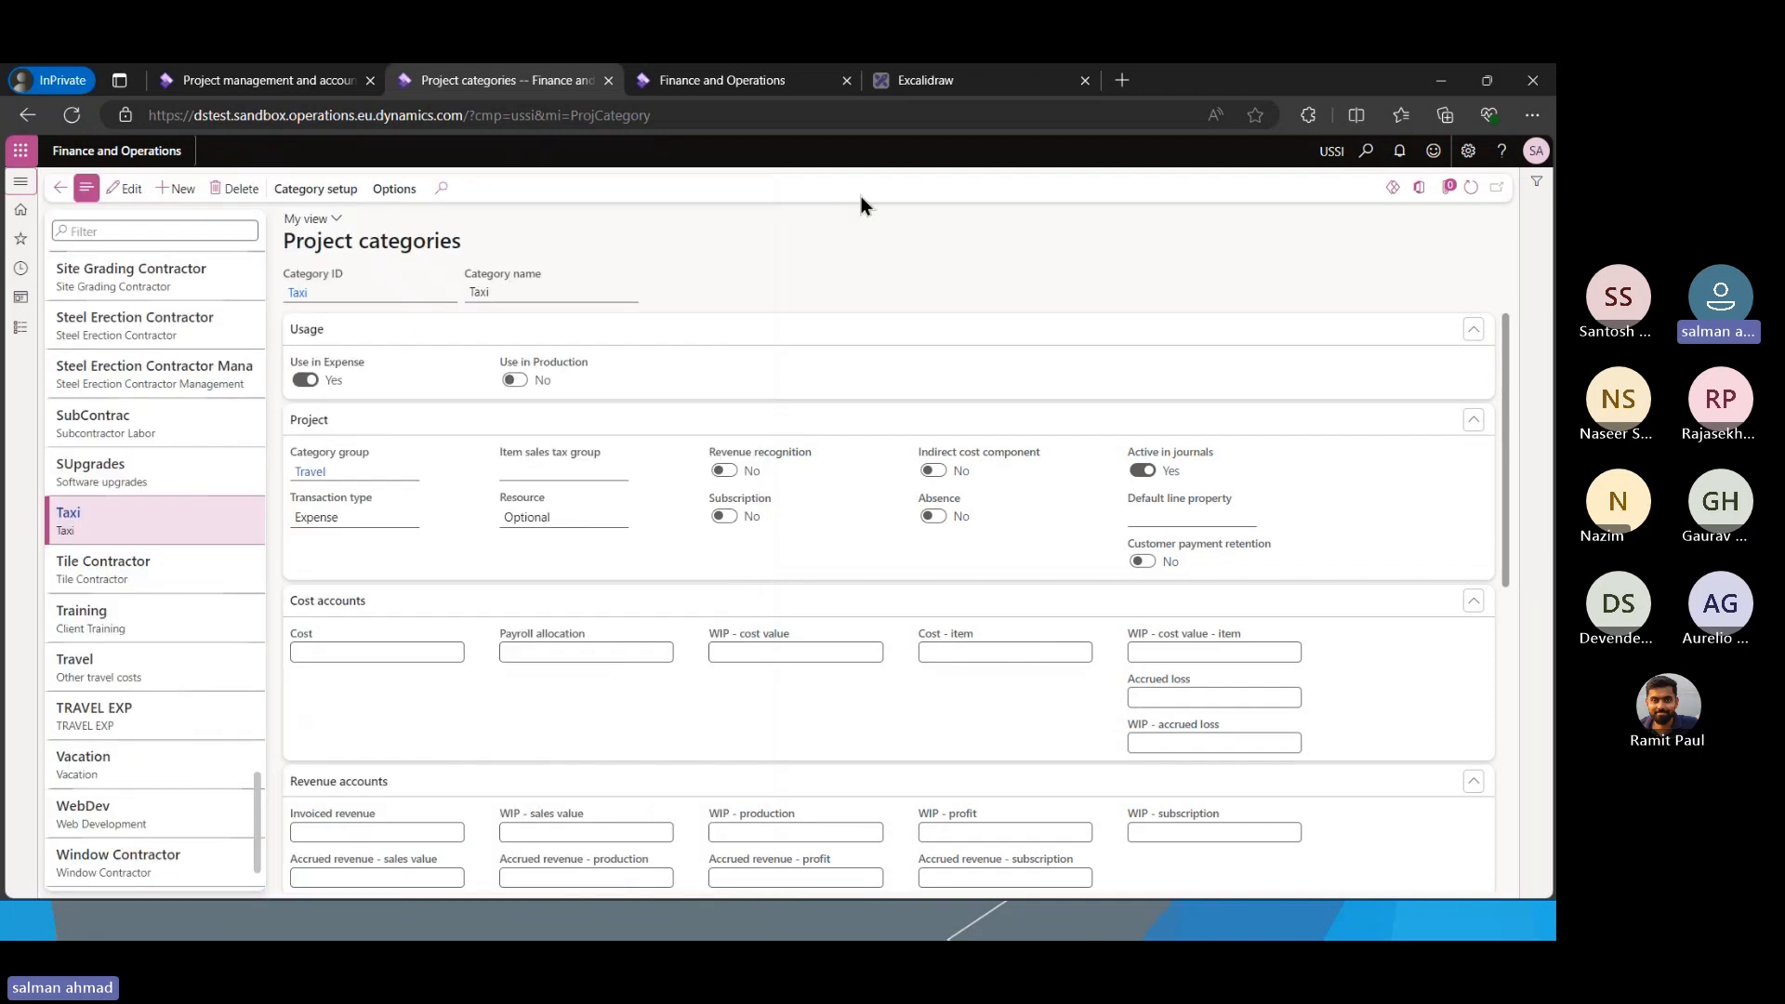
# Switch to the Excalidraw board and draw a rectangle labelled D365 Standard below the Vendor Expense box
pyautogui.click(1023, 86)
pyautogui.scroll(-5, 686, 450)
pyautogui.click(660, 174)
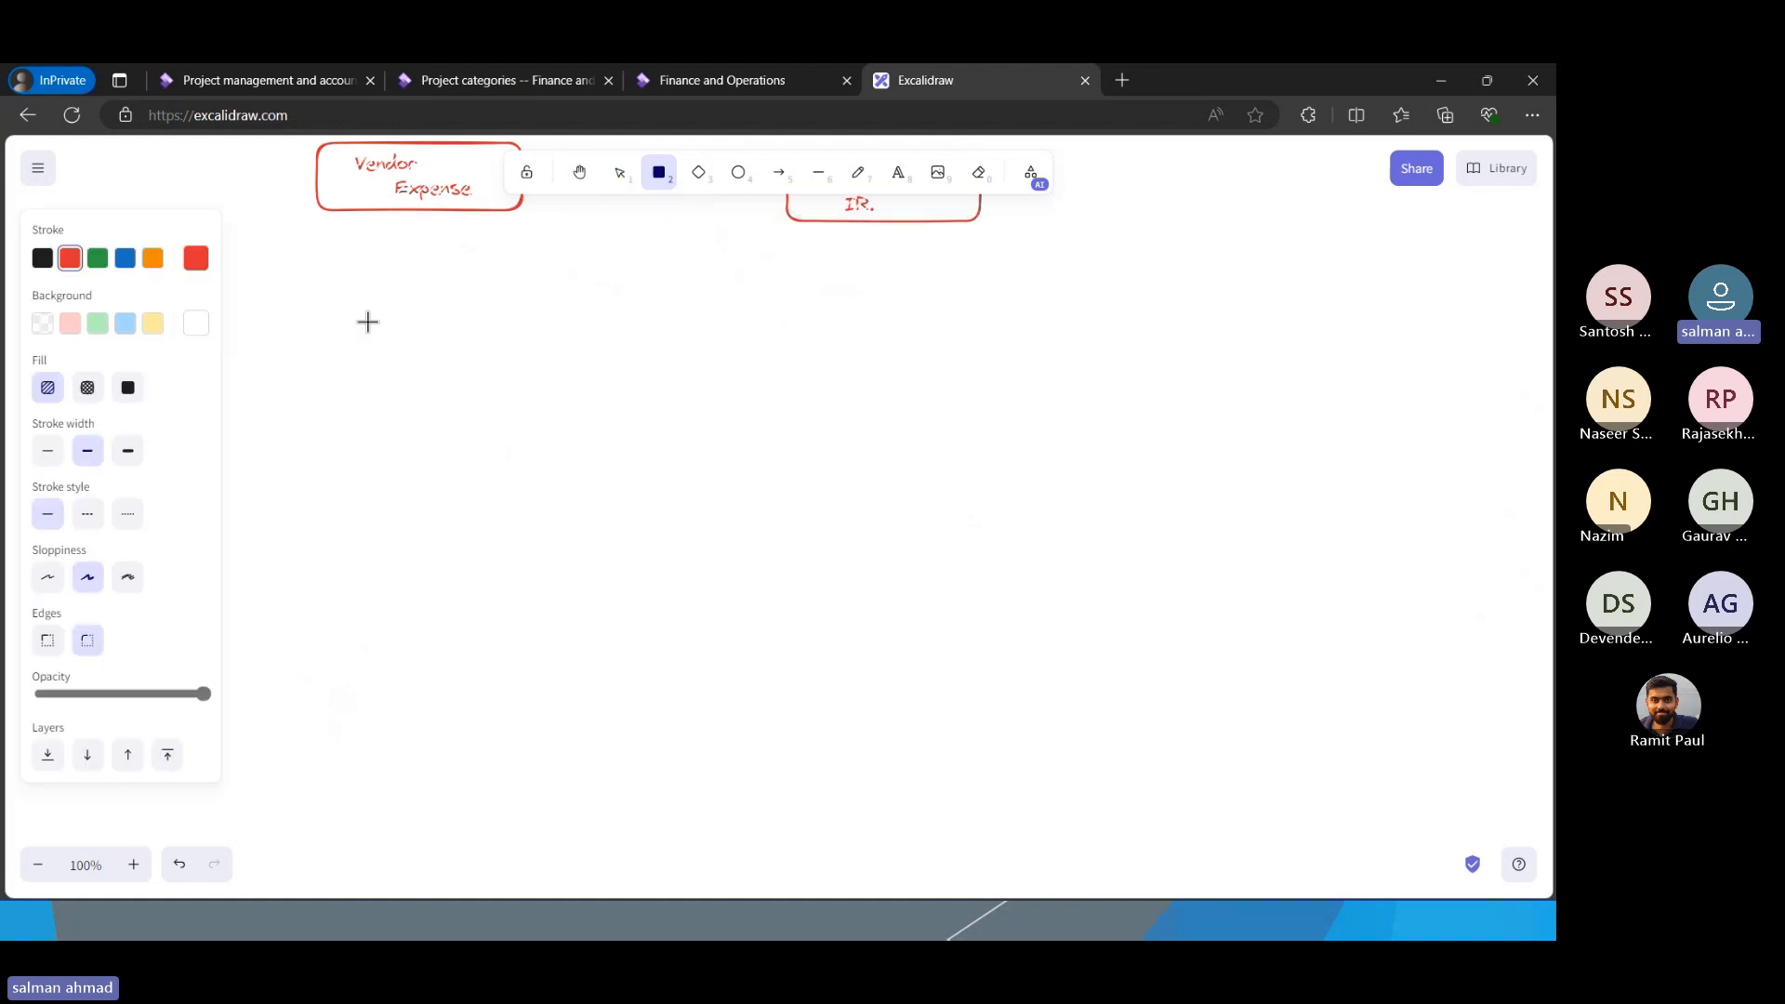
pyautogui.moveTo(392, 287)
pyautogui.mouseDown()
pyautogui.moveTo(479, 350)
pyautogui.moveTo(749, 322)
pyautogui.moveTo(659, 338)
pyautogui.mouseUp()
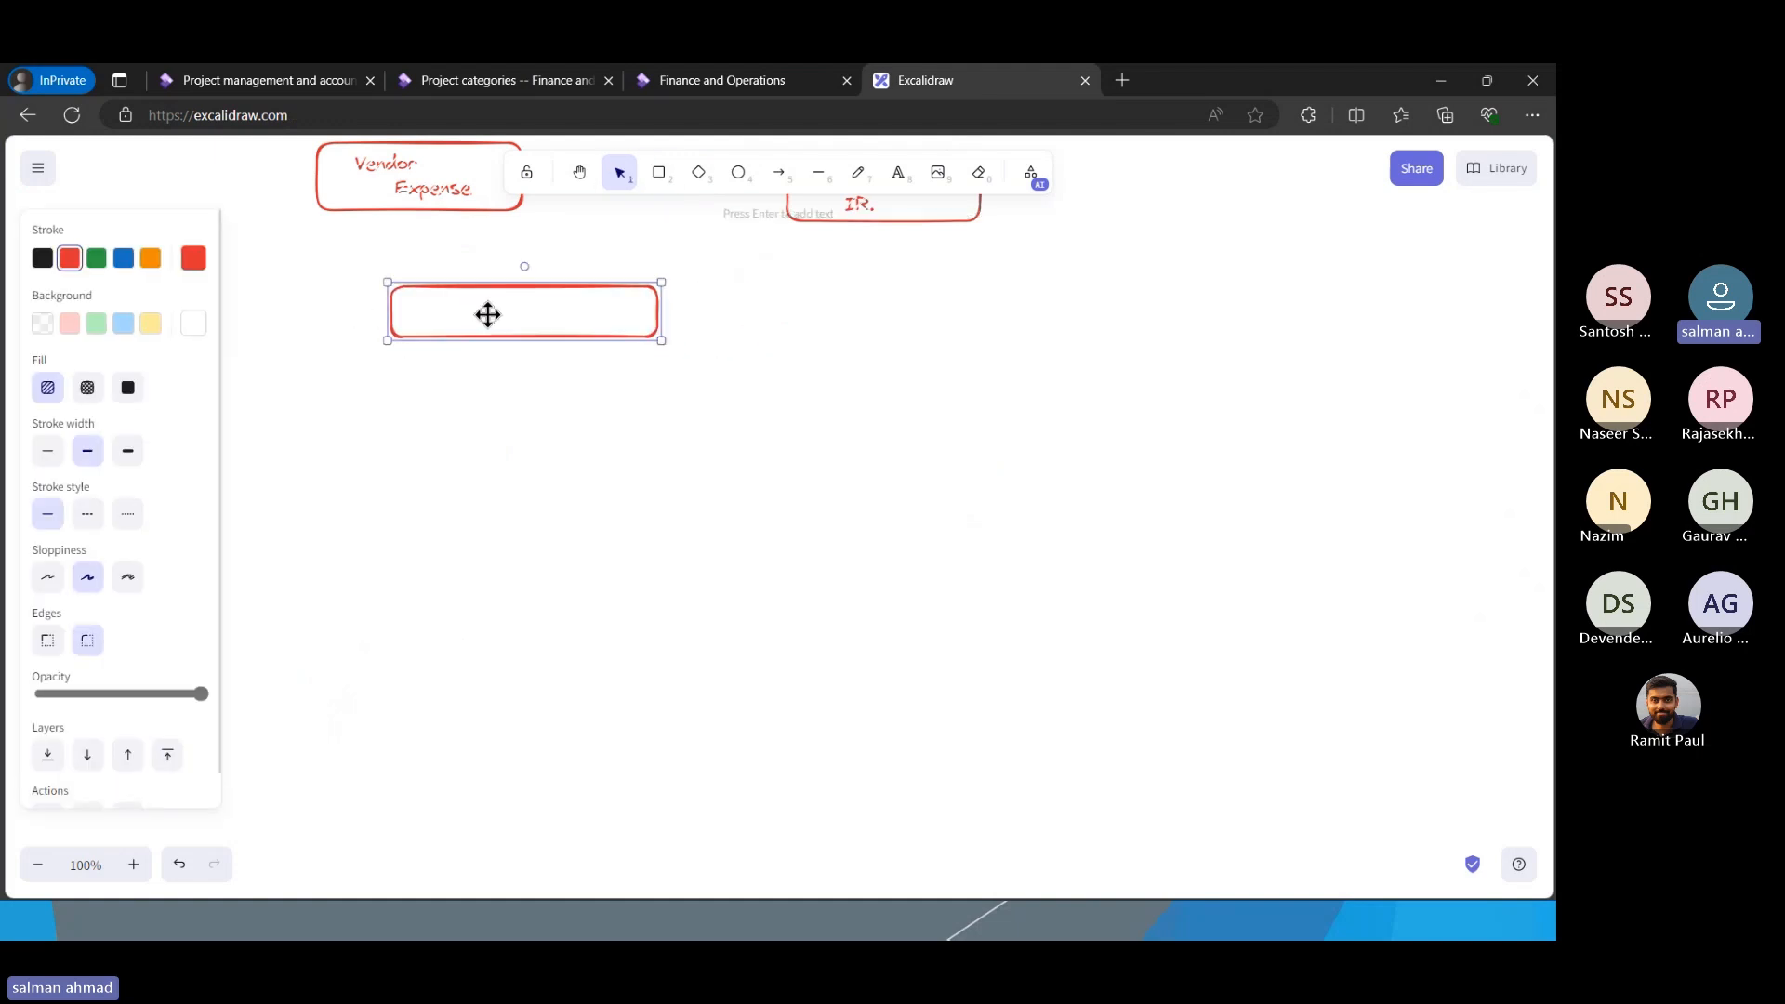
pyautogui.doubleClick(483, 314)
pyautogui.write('D')
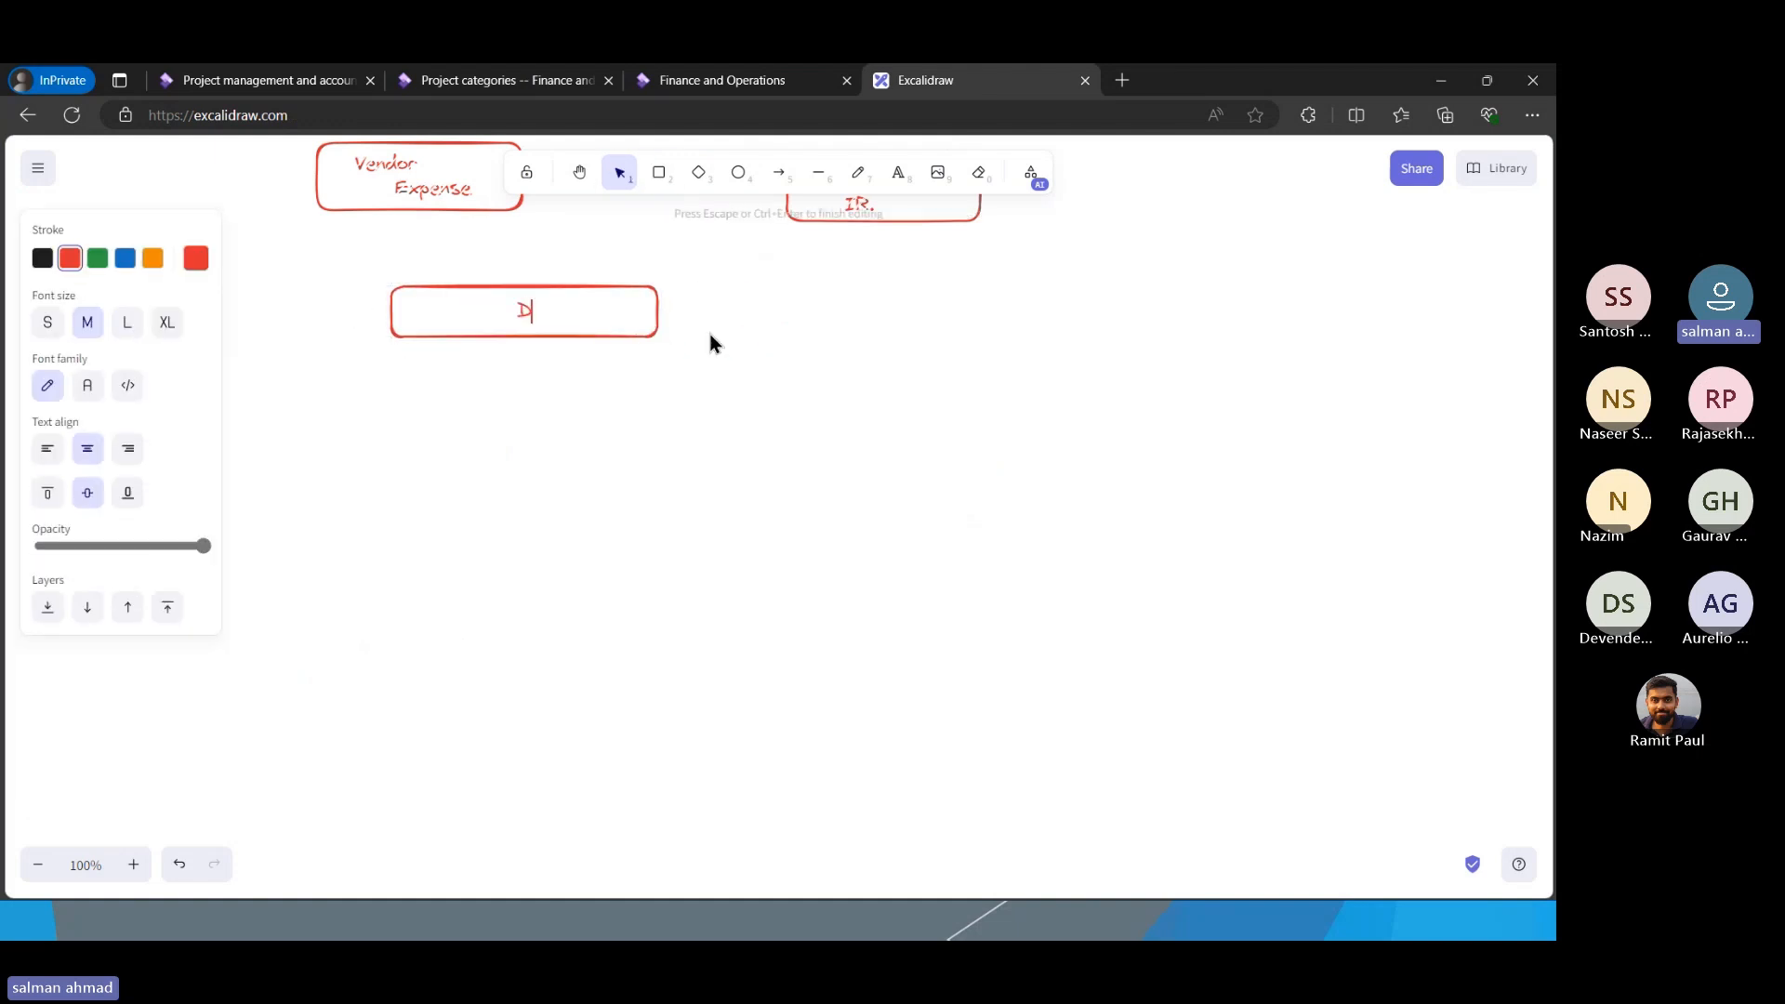
pyautogui.write('365 Standard')
pyautogui.click(573, 364)
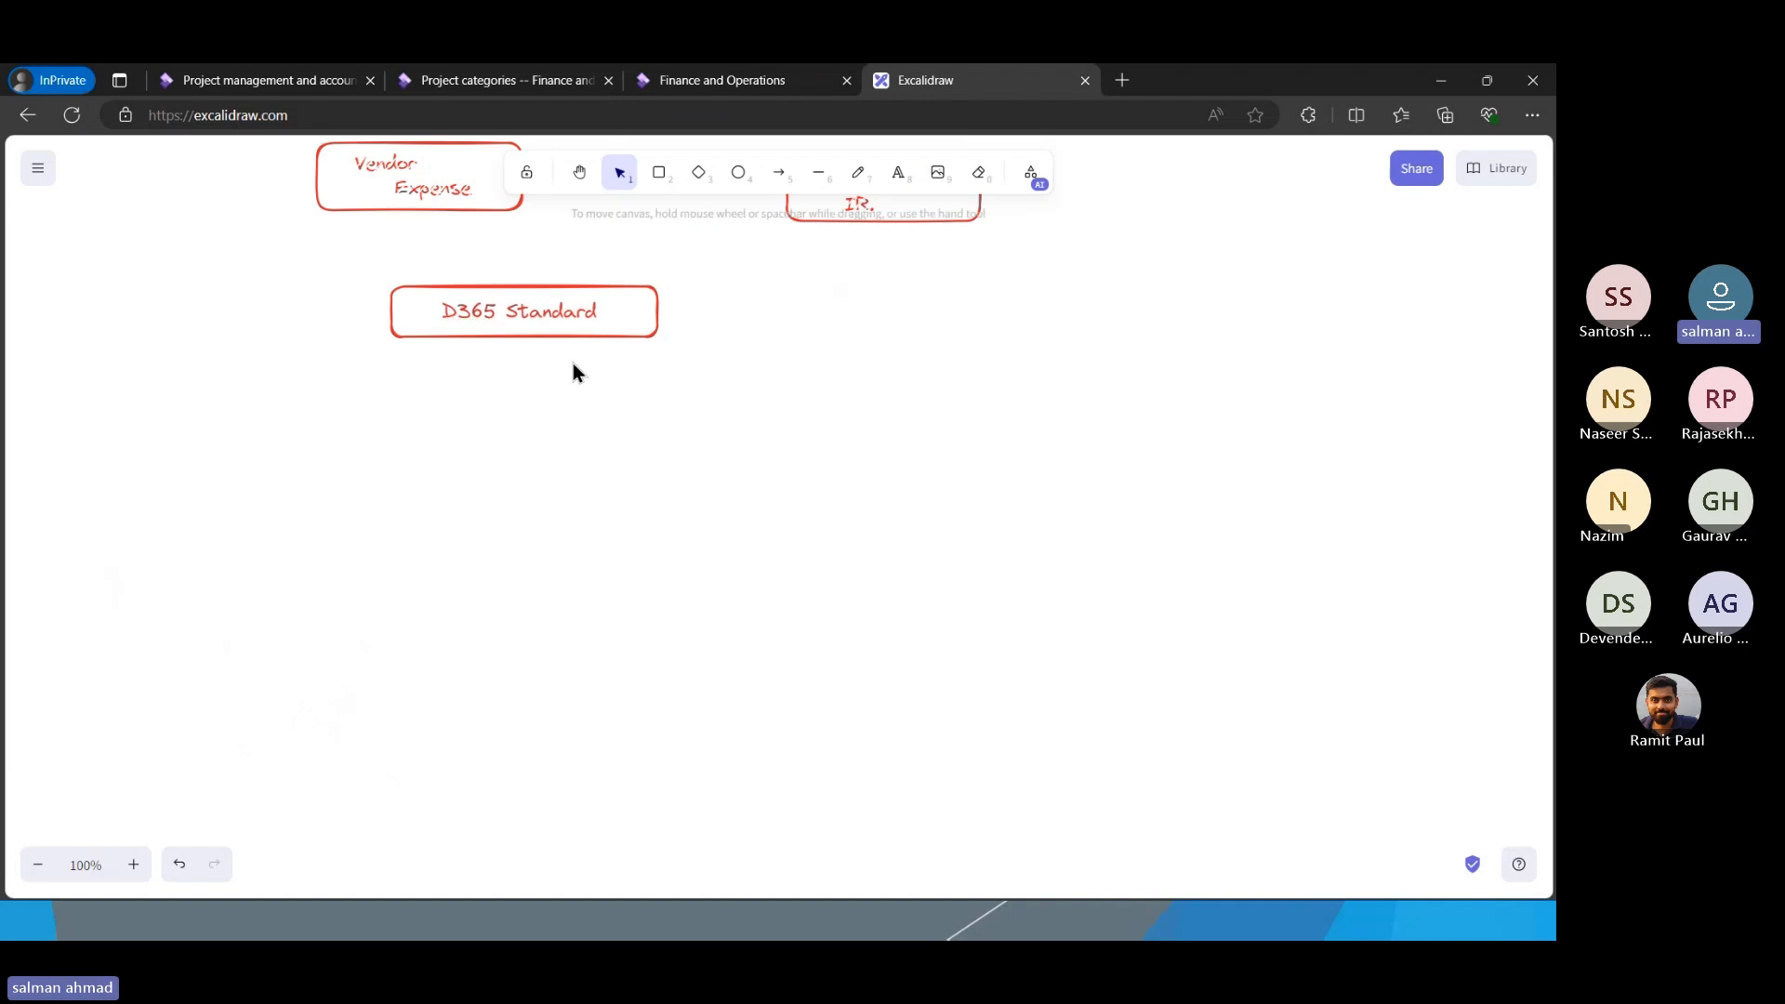
# Draw a downward arrow beneath the D365 Standard box
pyautogui.click(659, 172)
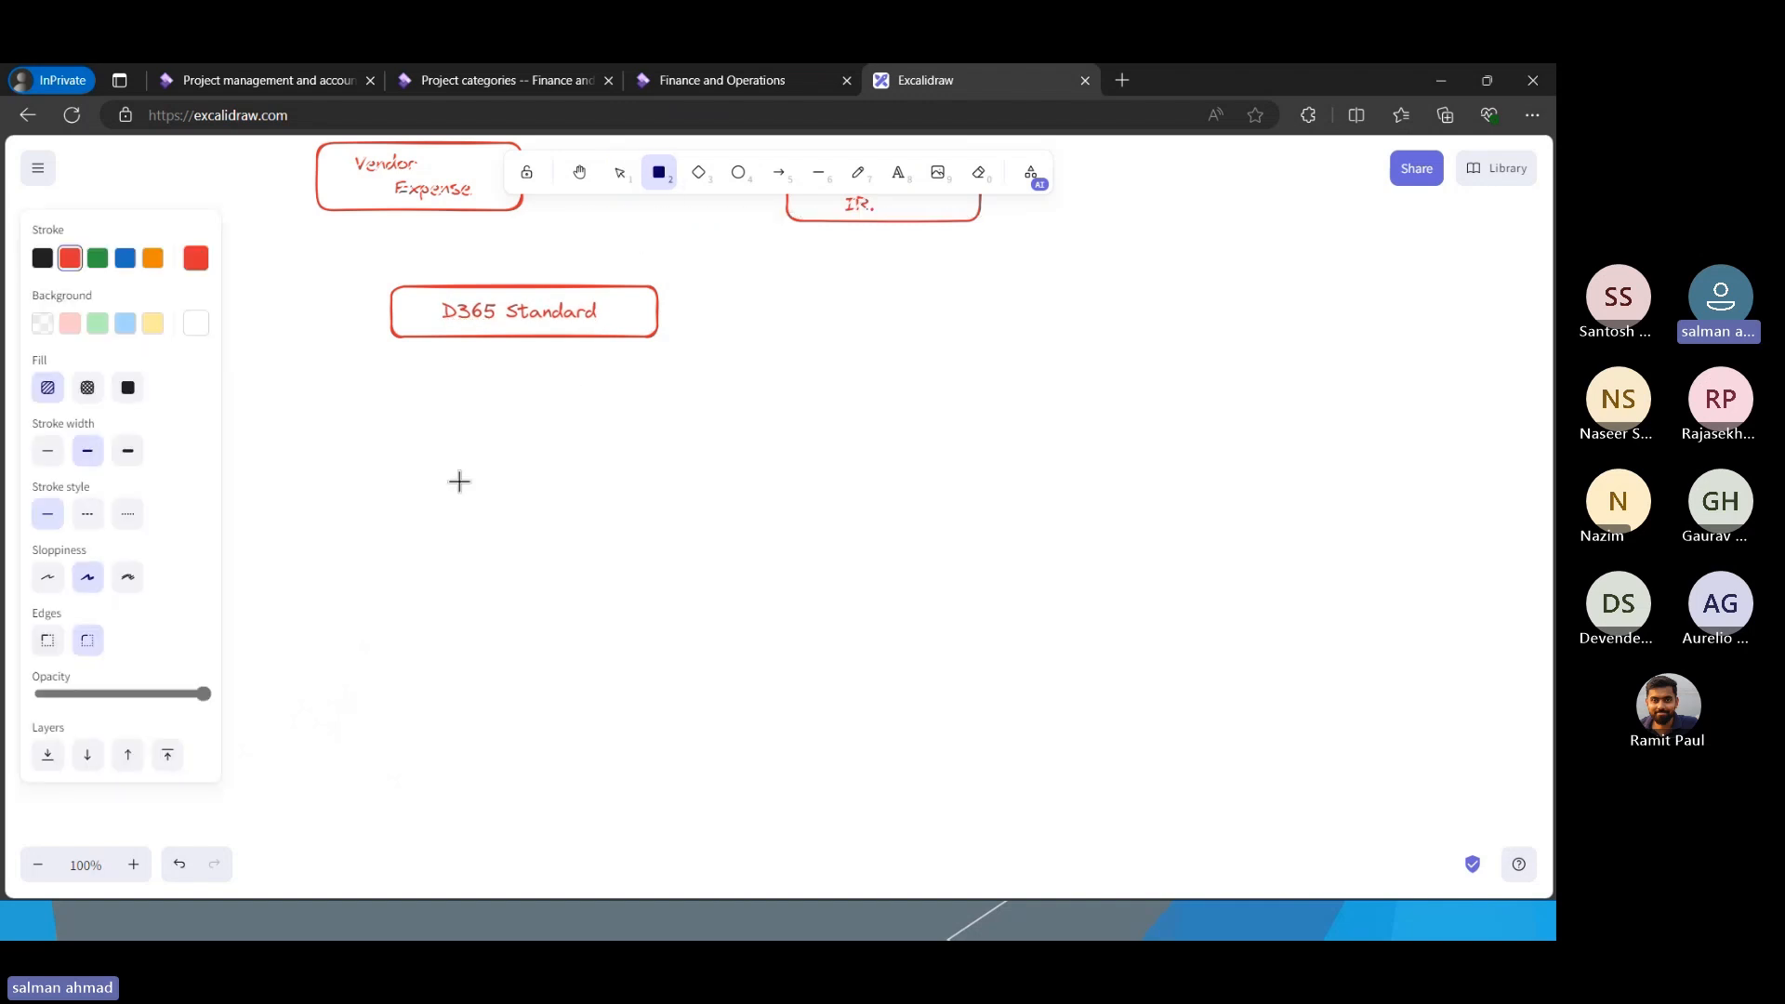
pyautogui.click(779, 172)
pyautogui.moveTo(516, 375)
pyautogui.mouseDown()
pyautogui.moveTo(502, 463)
pyautogui.moveTo(522, 482)
pyautogui.moveTo(513, 465)
pyautogui.mouseUp()
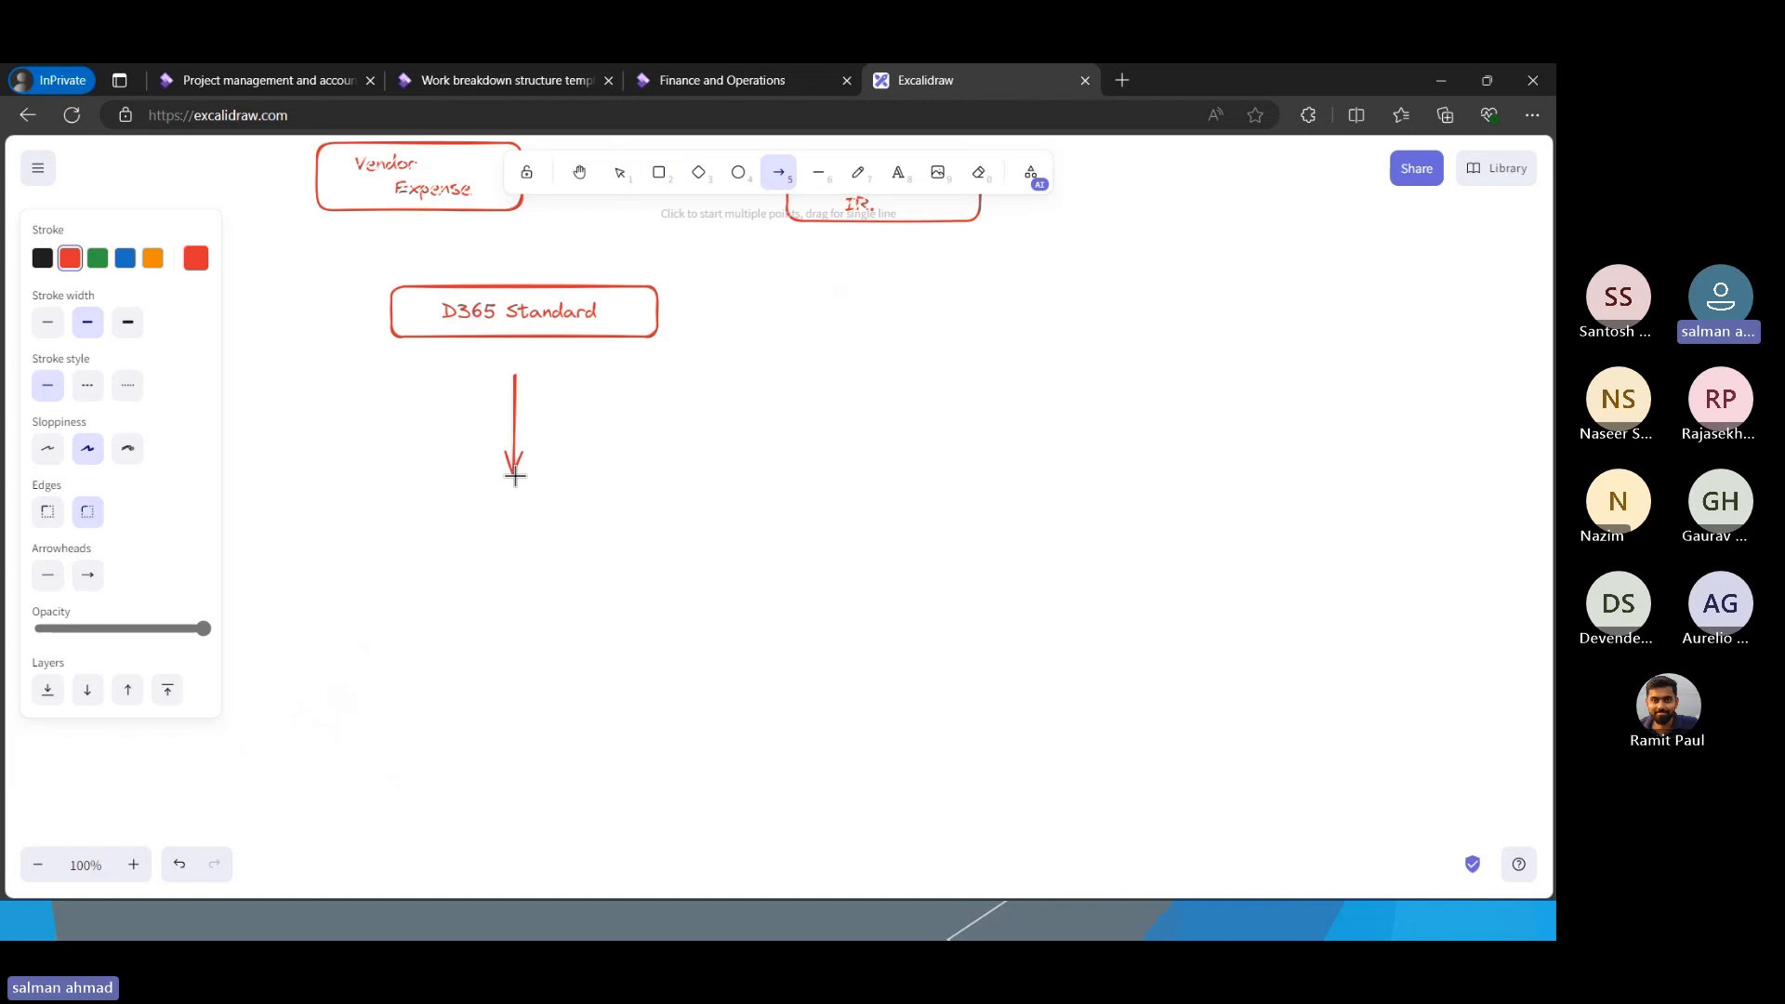
# Draw a rectangle below the arrow and label it SCope of work
pyautogui.click(659, 172)
pyautogui.moveTo(400, 487); pyautogui.dragTo(688, 535)
pyautogui.doubleClick(517, 518)
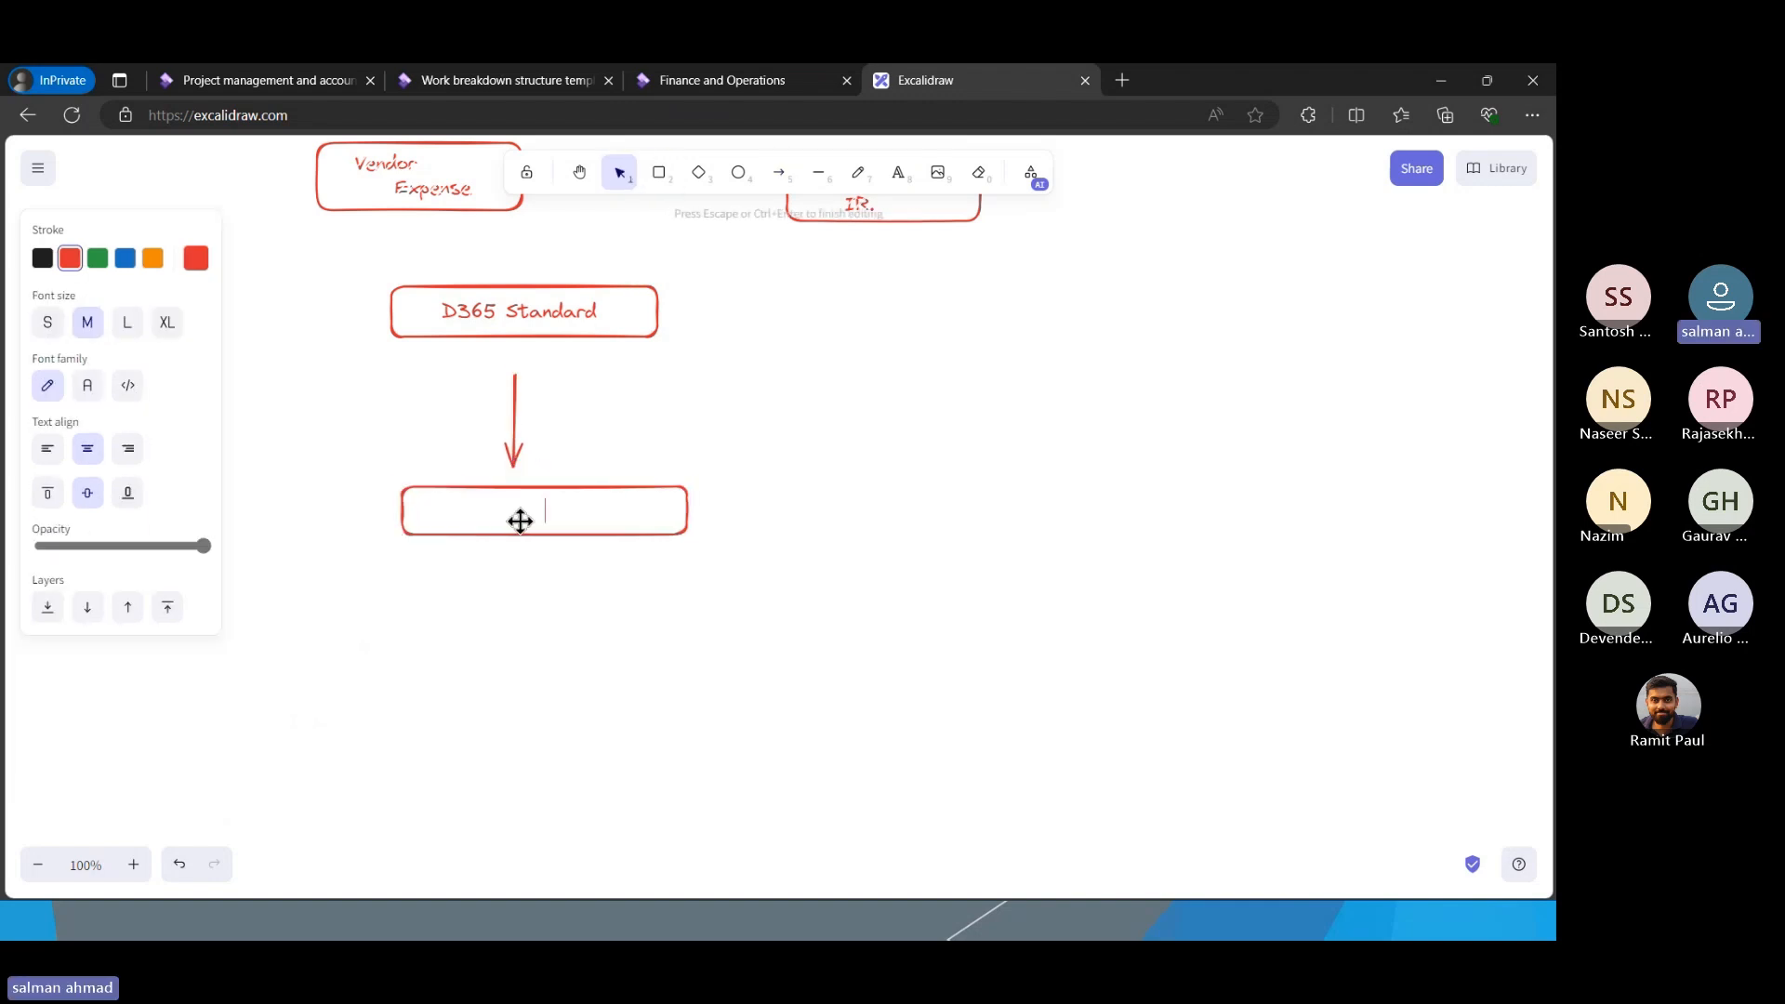
pyautogui.write('SCope of wotk')
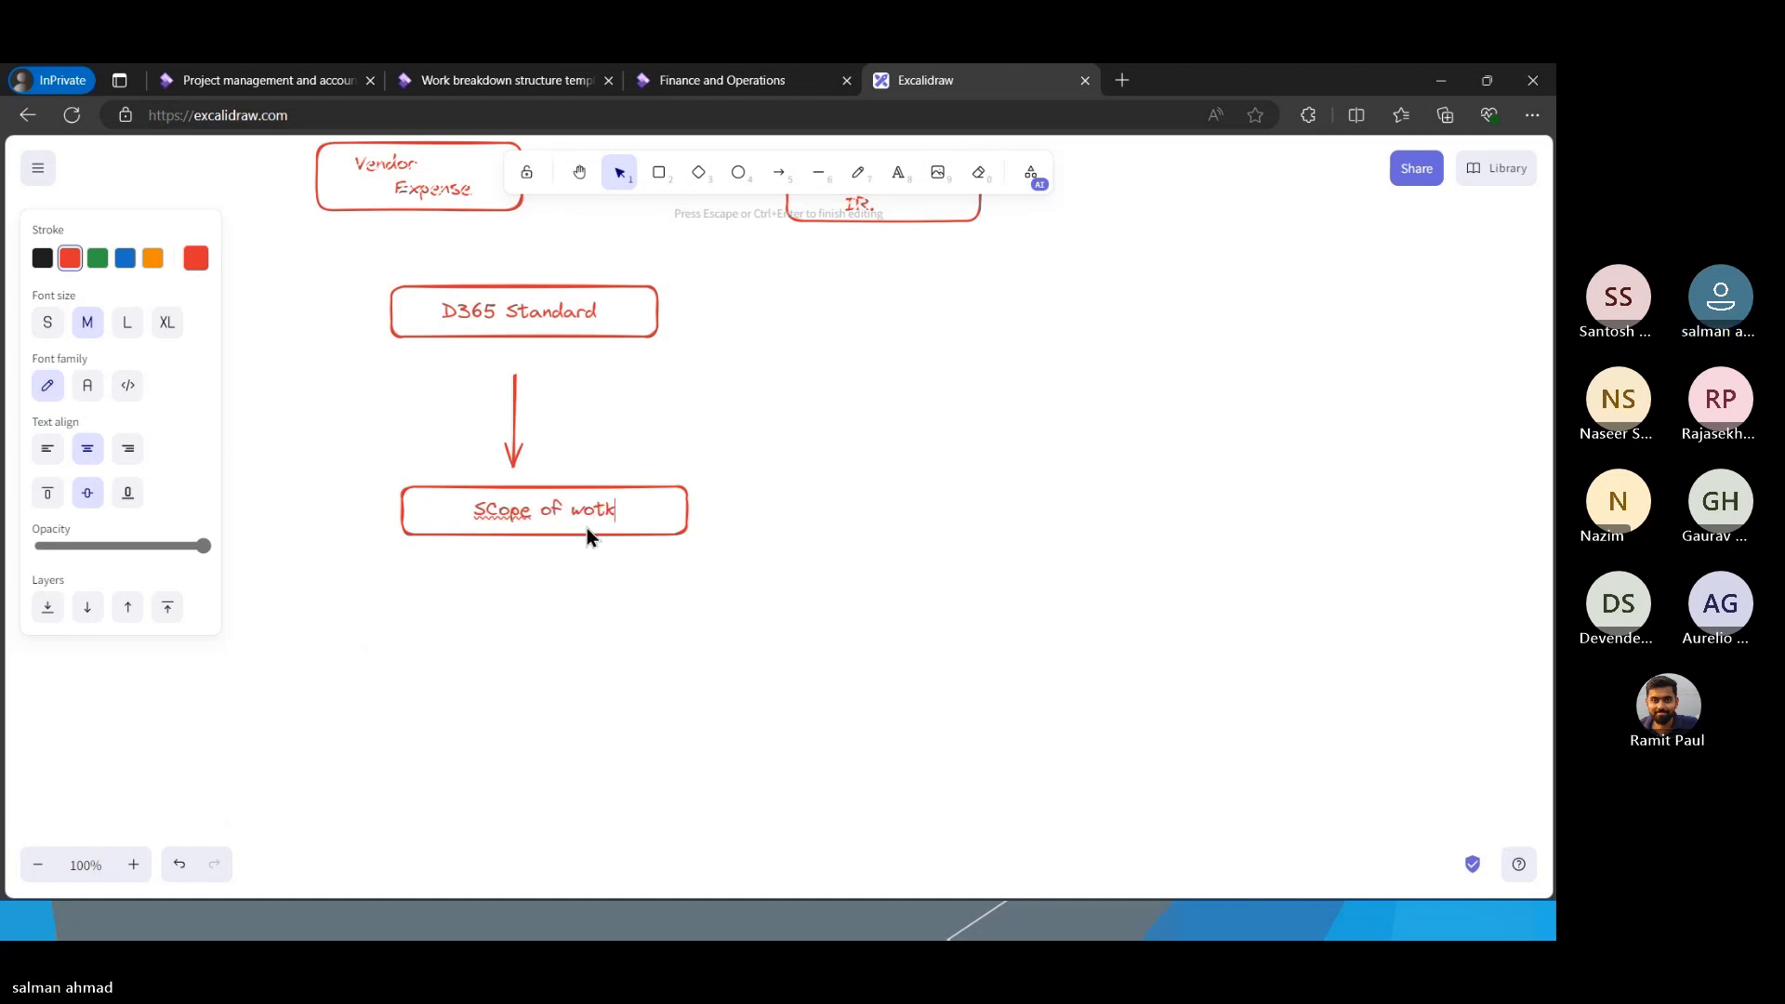
pyautogui.press('BackSpace')
pyautogui.press('BackSpace')
pyautogui.write('rk')
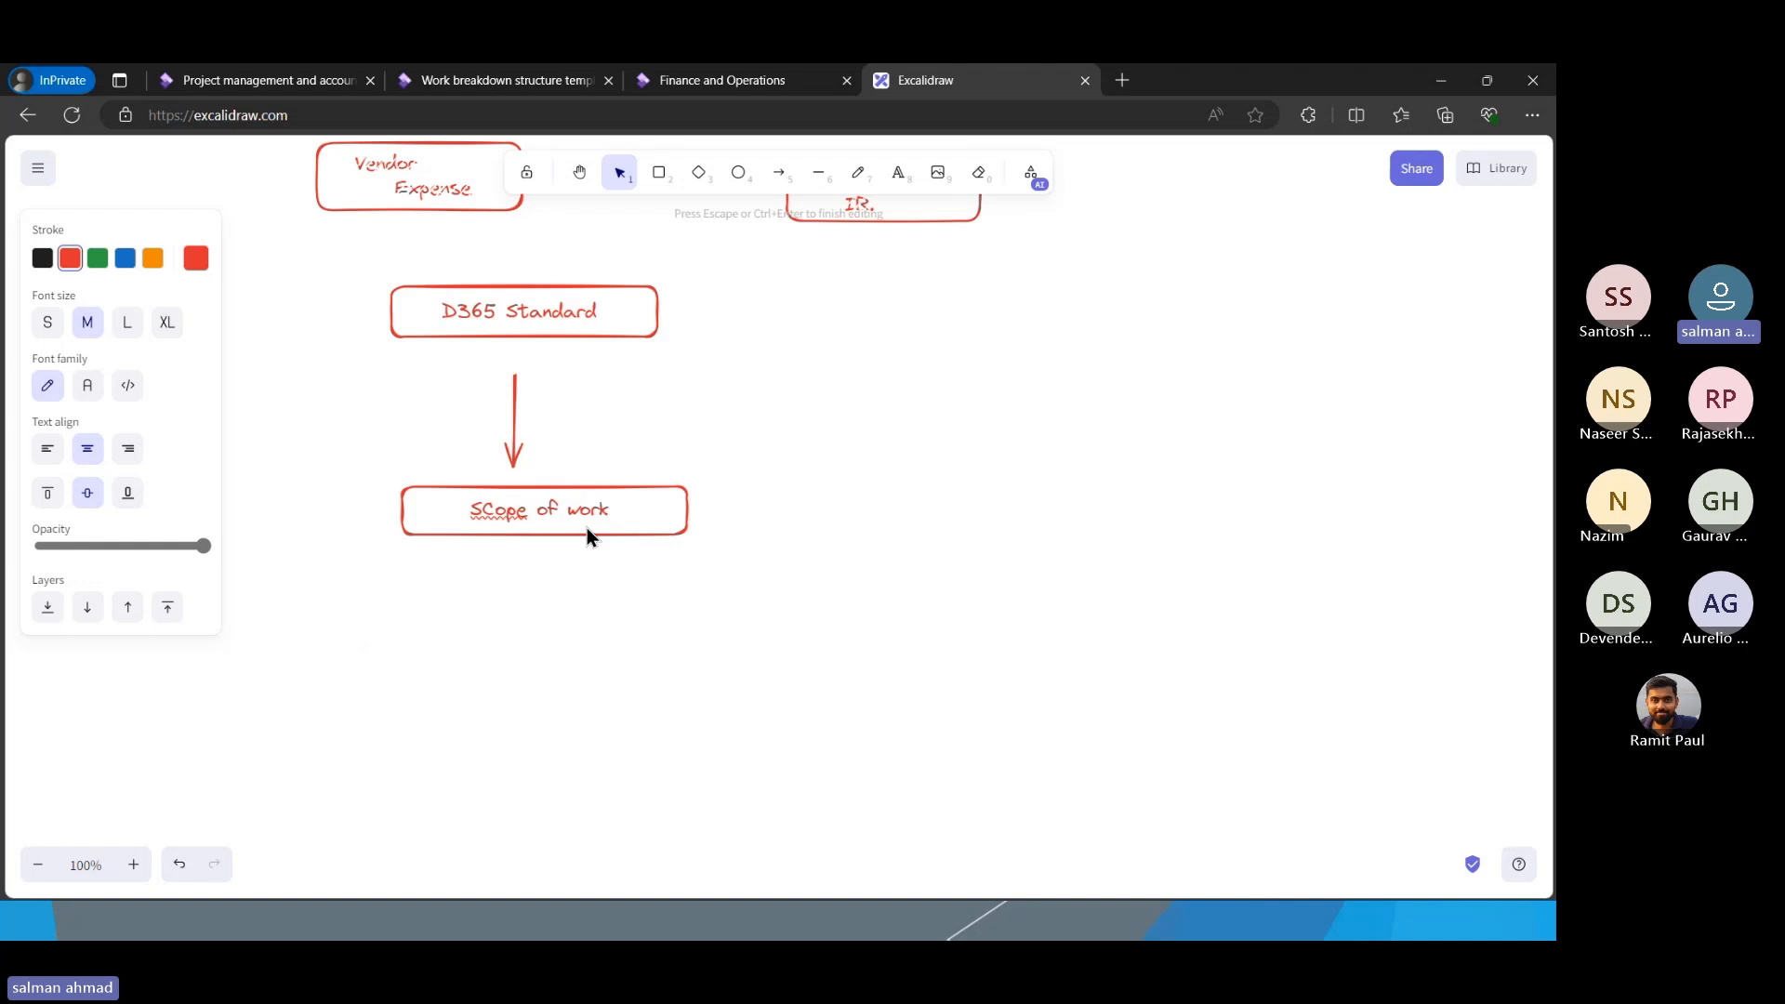
pyautogui.click(599, 565)
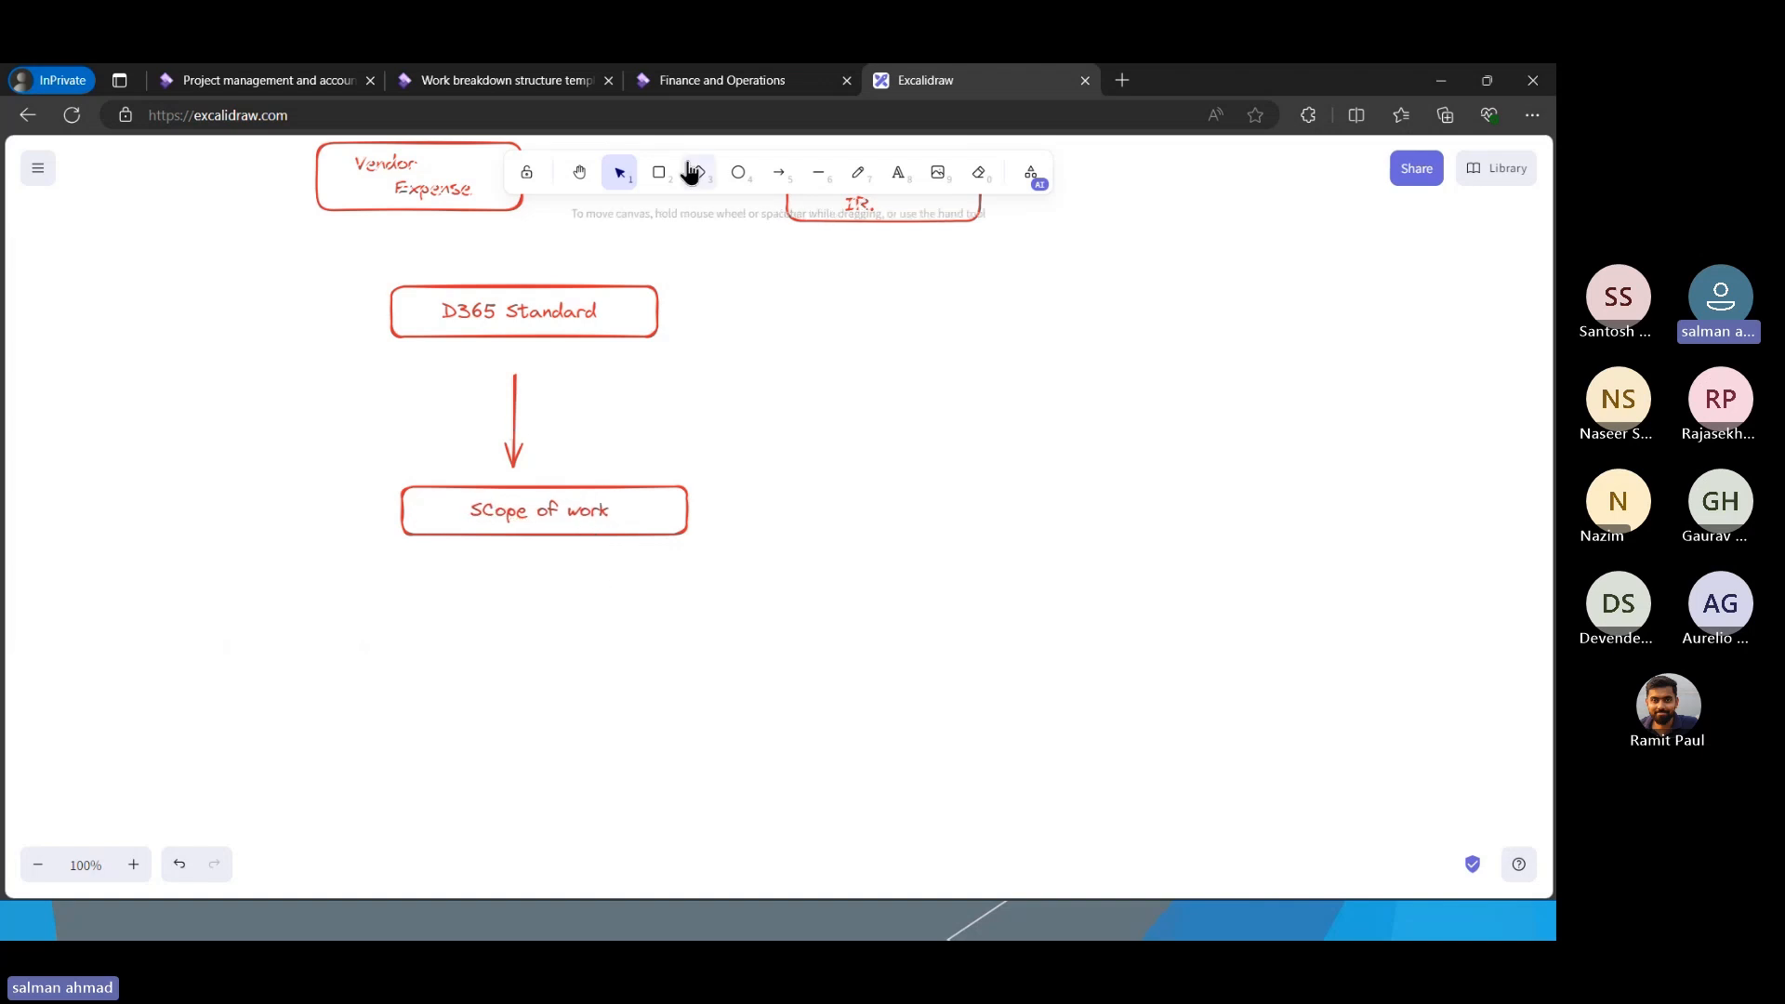
# Draw three empty rectangles in a row beside the D365 Standard box
pyautogui.click(661, 173)
pyautogui.moveTo(761, 313)
pyautogui.mouseDown()
pyautogui.moveTo(925, 348)
pyautogui.moveTo(1440, 343)
pyautogui.mouseUp()
pyautogui.click(659, 174)
pyautogui.click(661, 174)
pyautogui.click(835, 366)
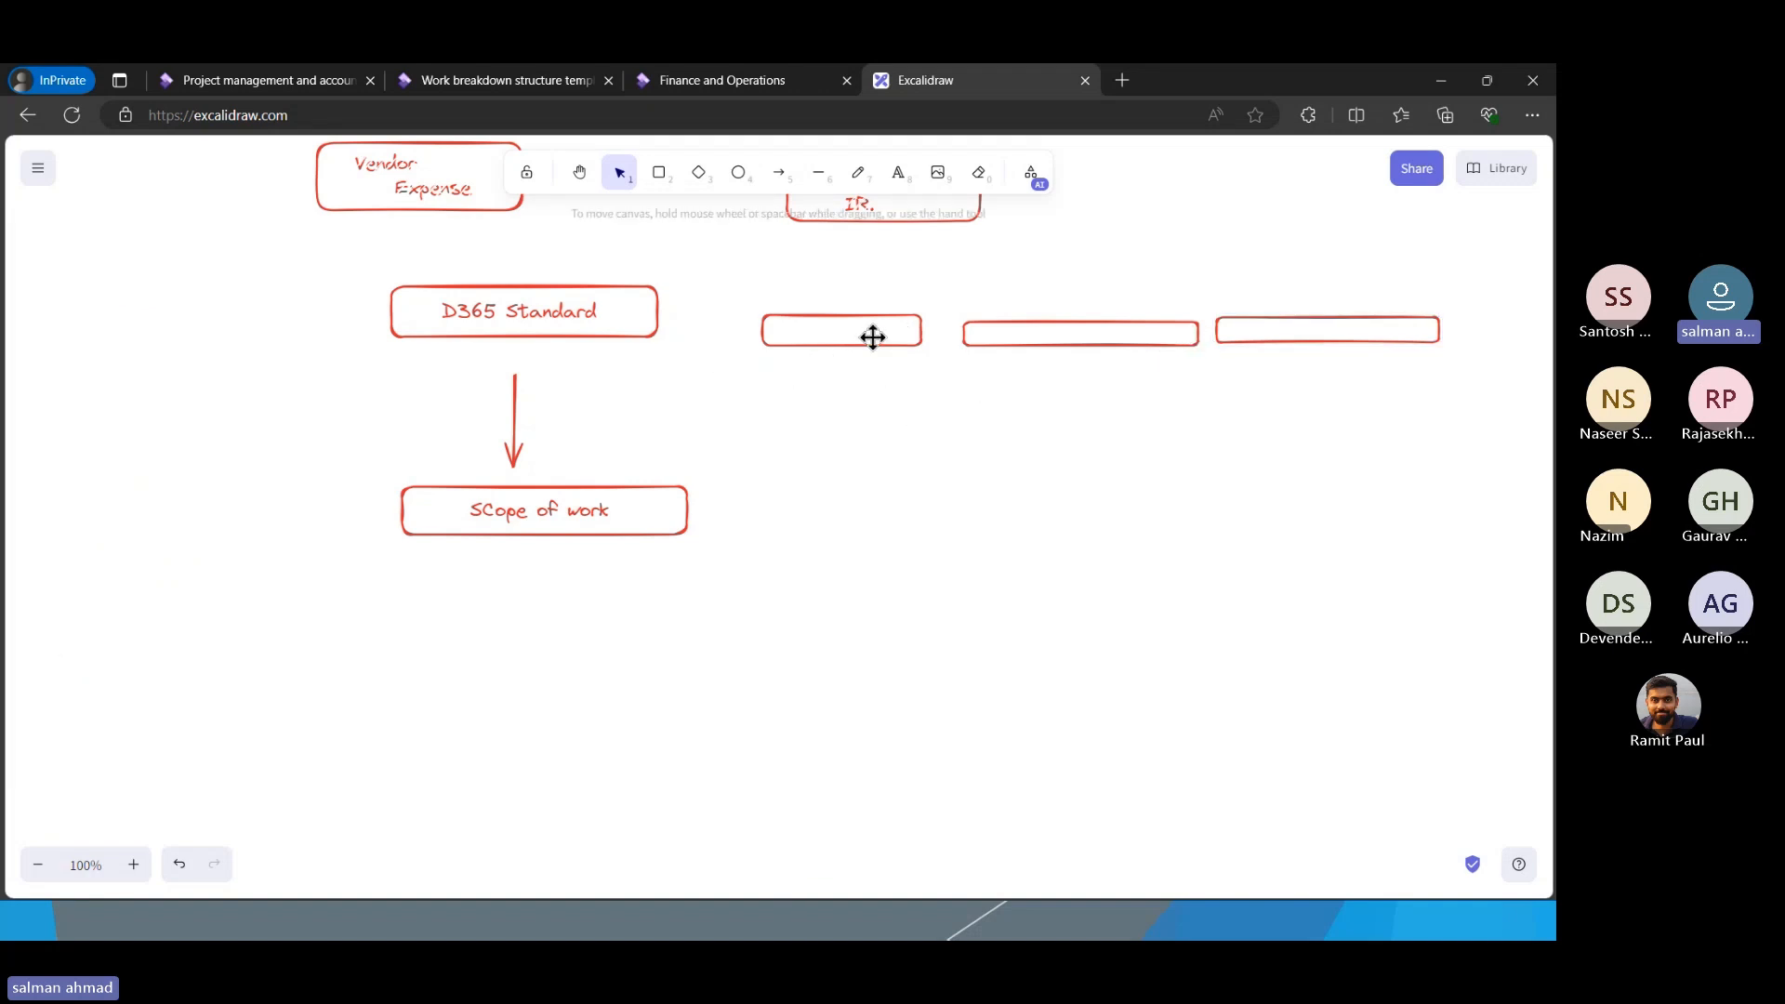
# Draw two arrows pointing to the SCope of work box, one from each of the first two empty rectangles
pyautogui.click(623, 503)
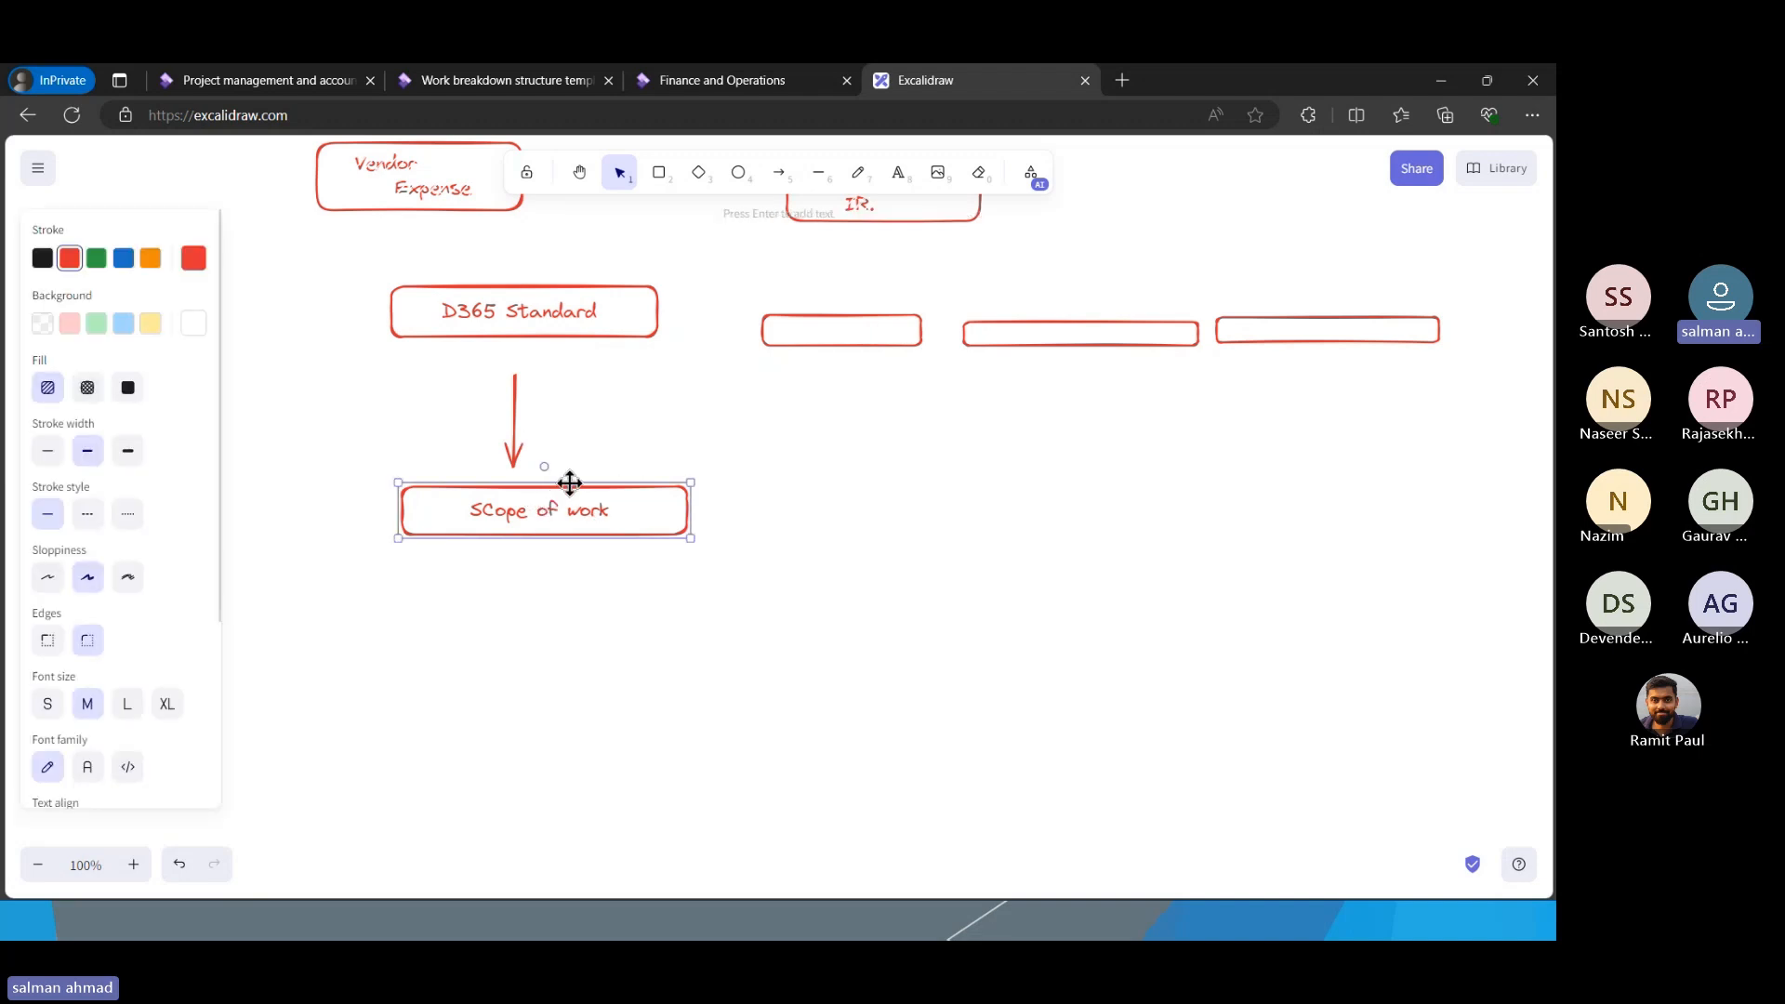
pyautogui.click(779, 171)
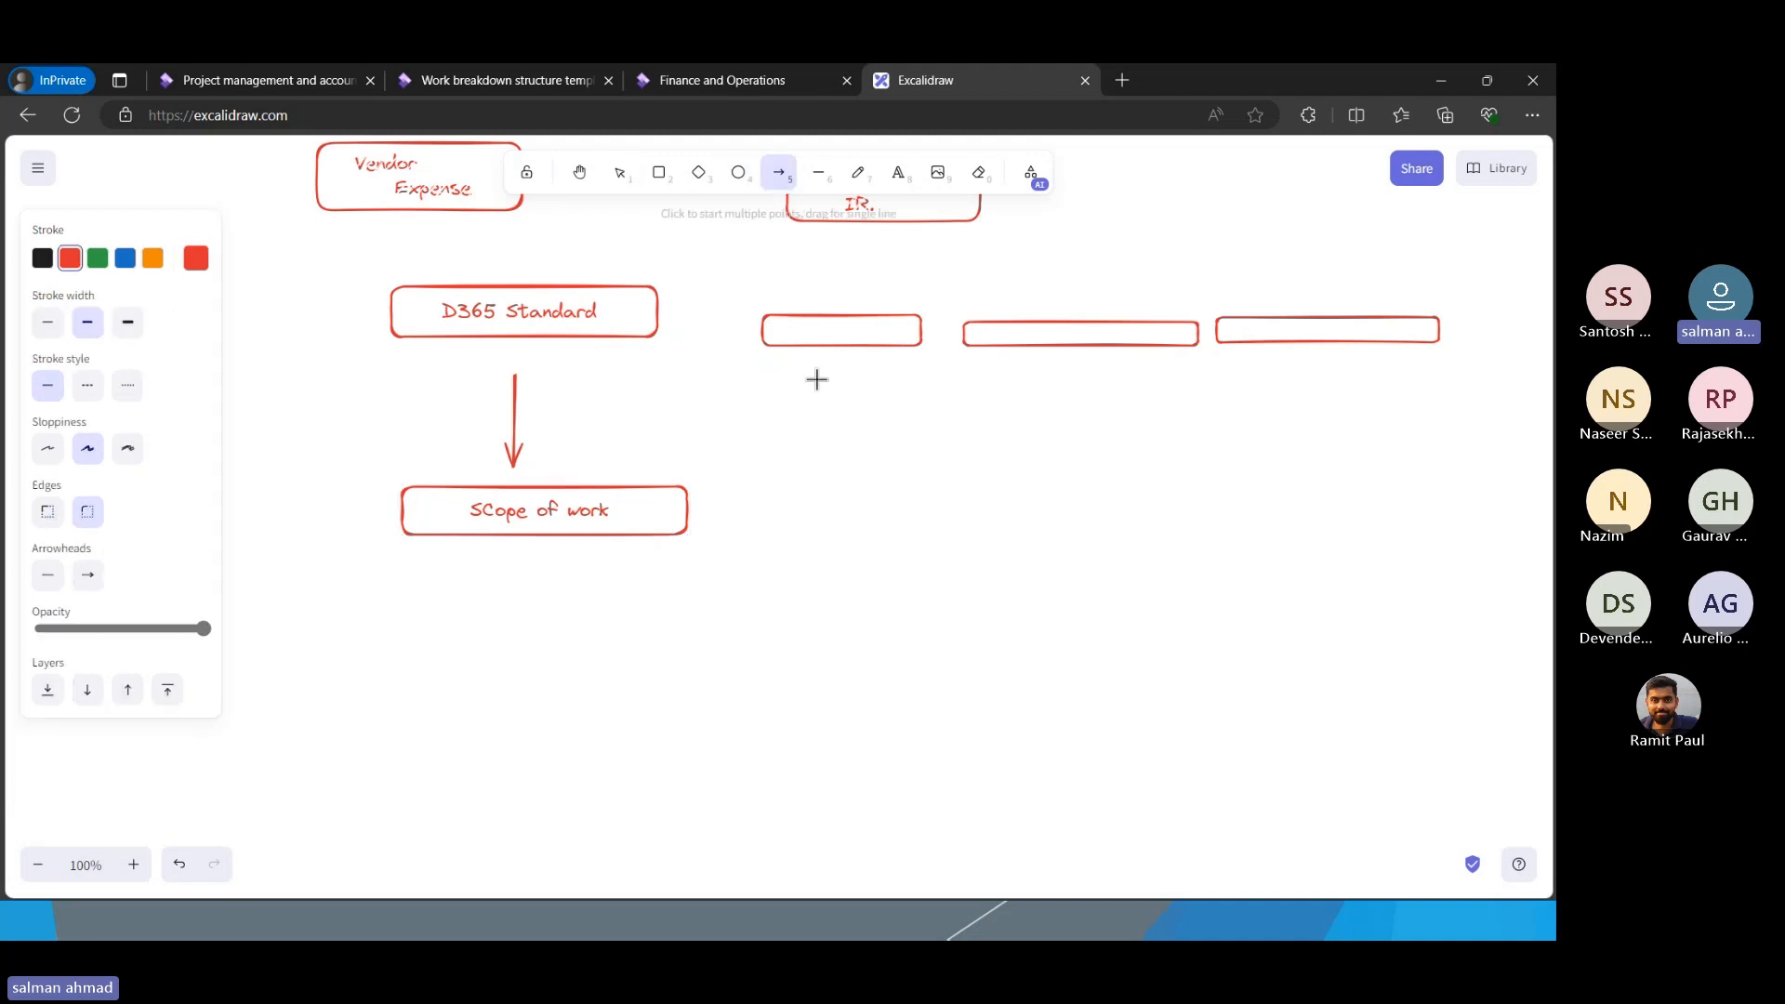
pyautogui.moveTo(817, 378); pyautogui.dragTo(693, 485)
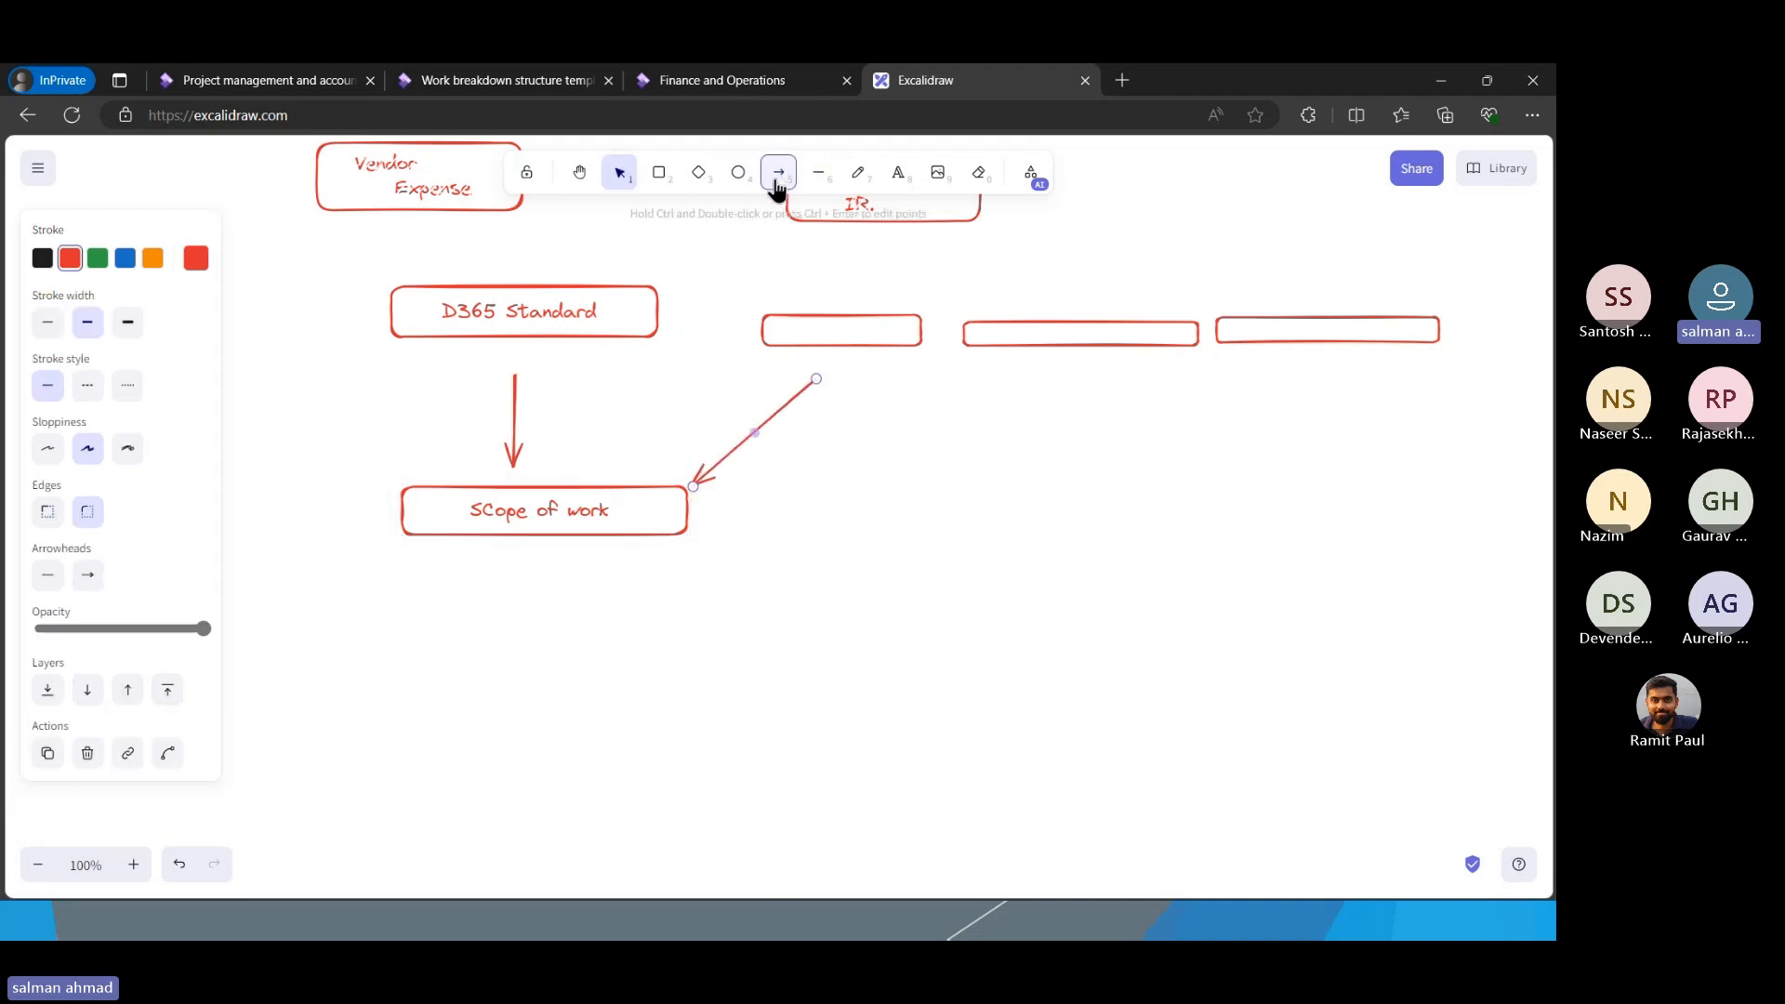
pyautogui.click(1063, 387)
pyautogui.click(779, 172)
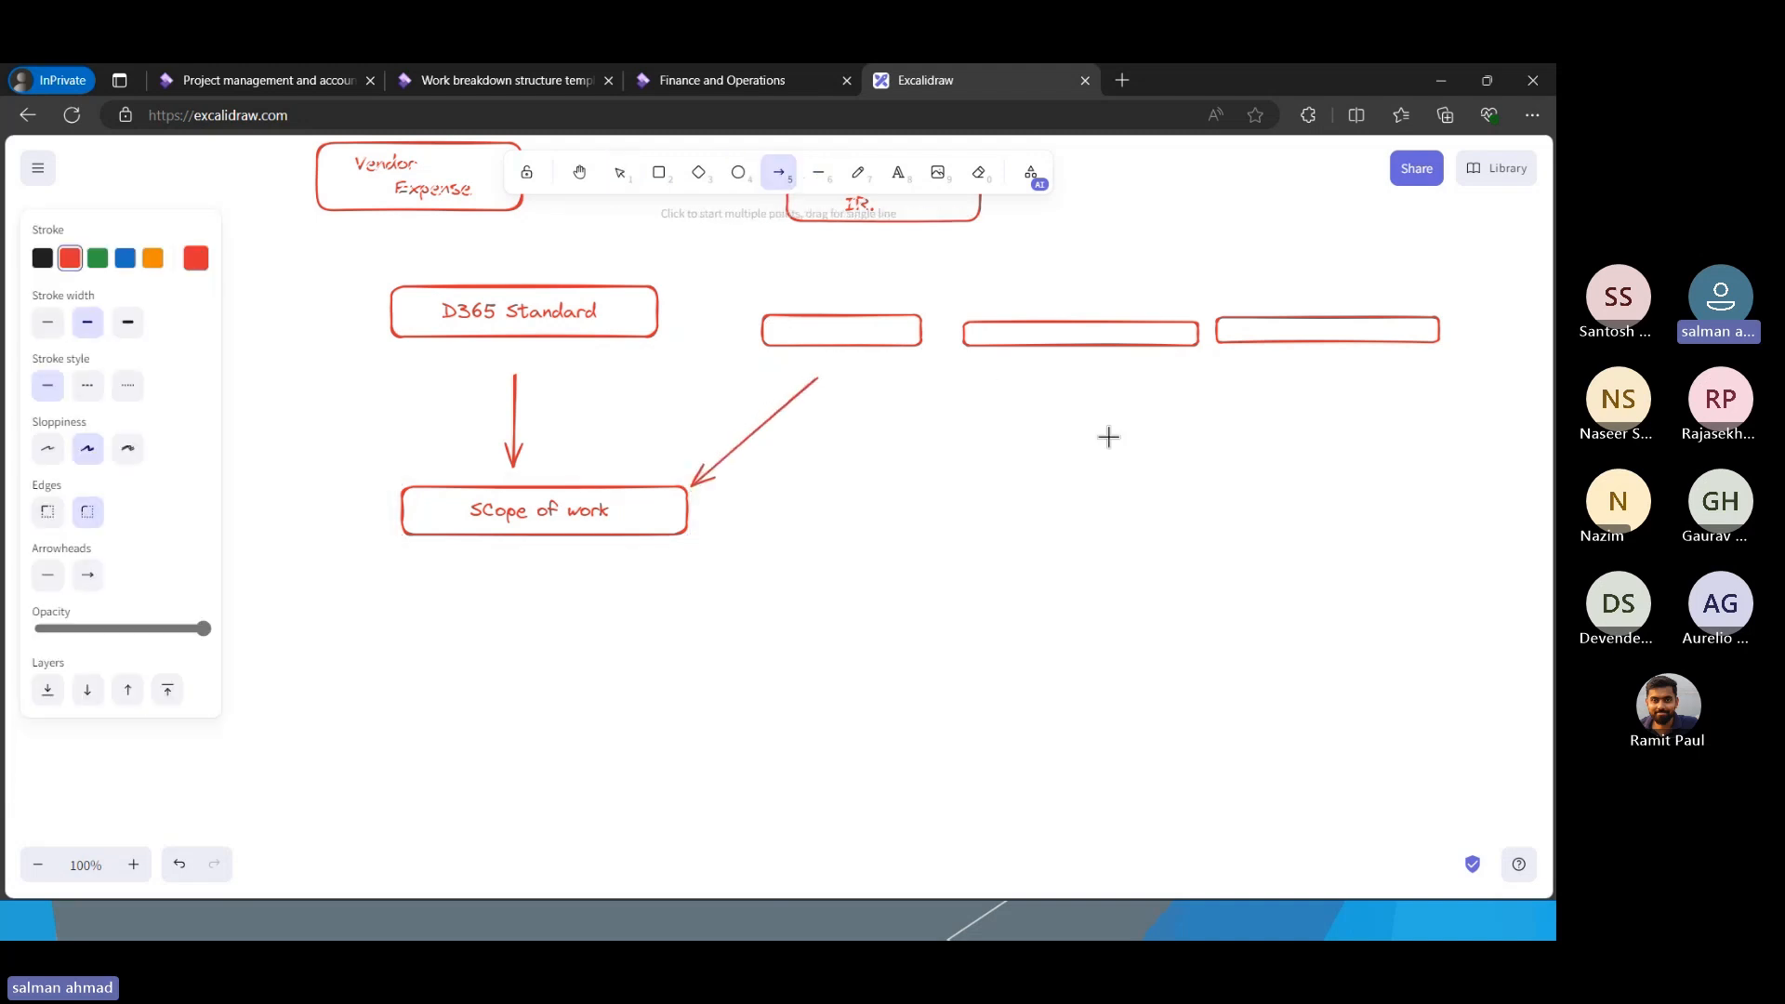
pyautogui.moveTo(1107, 392); pyautogui.dragTo(662, 521)
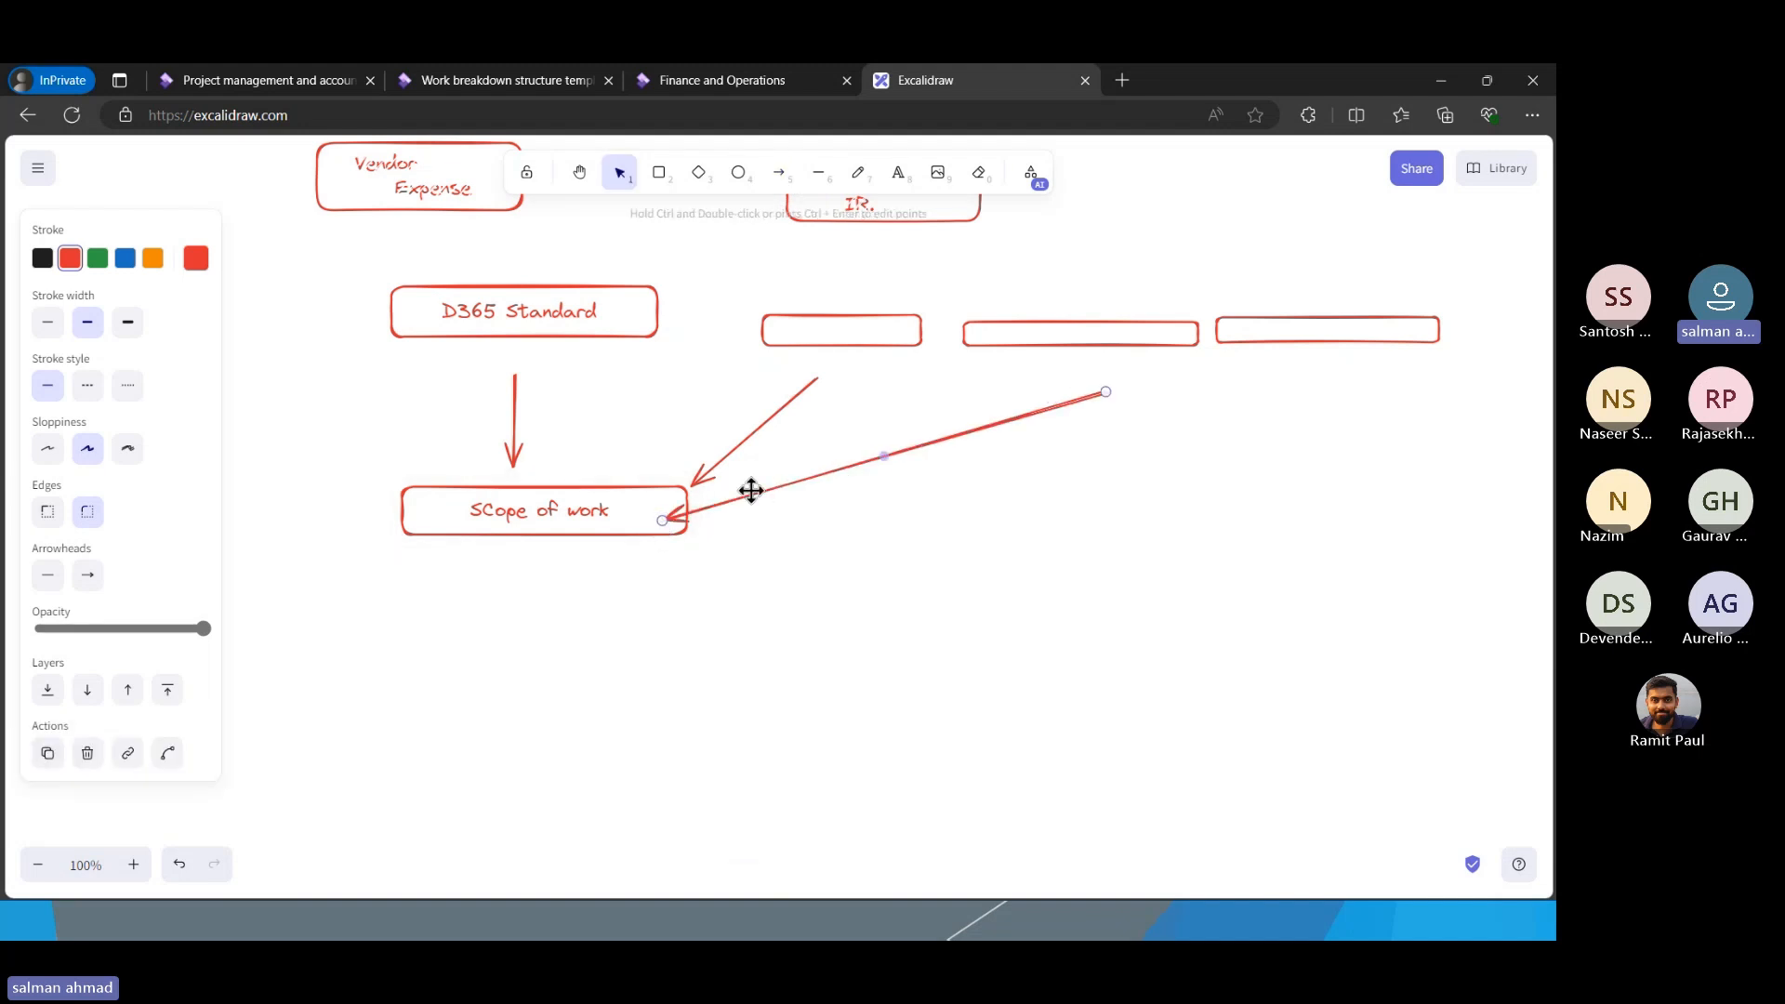
pyautogui.click(737, 565)
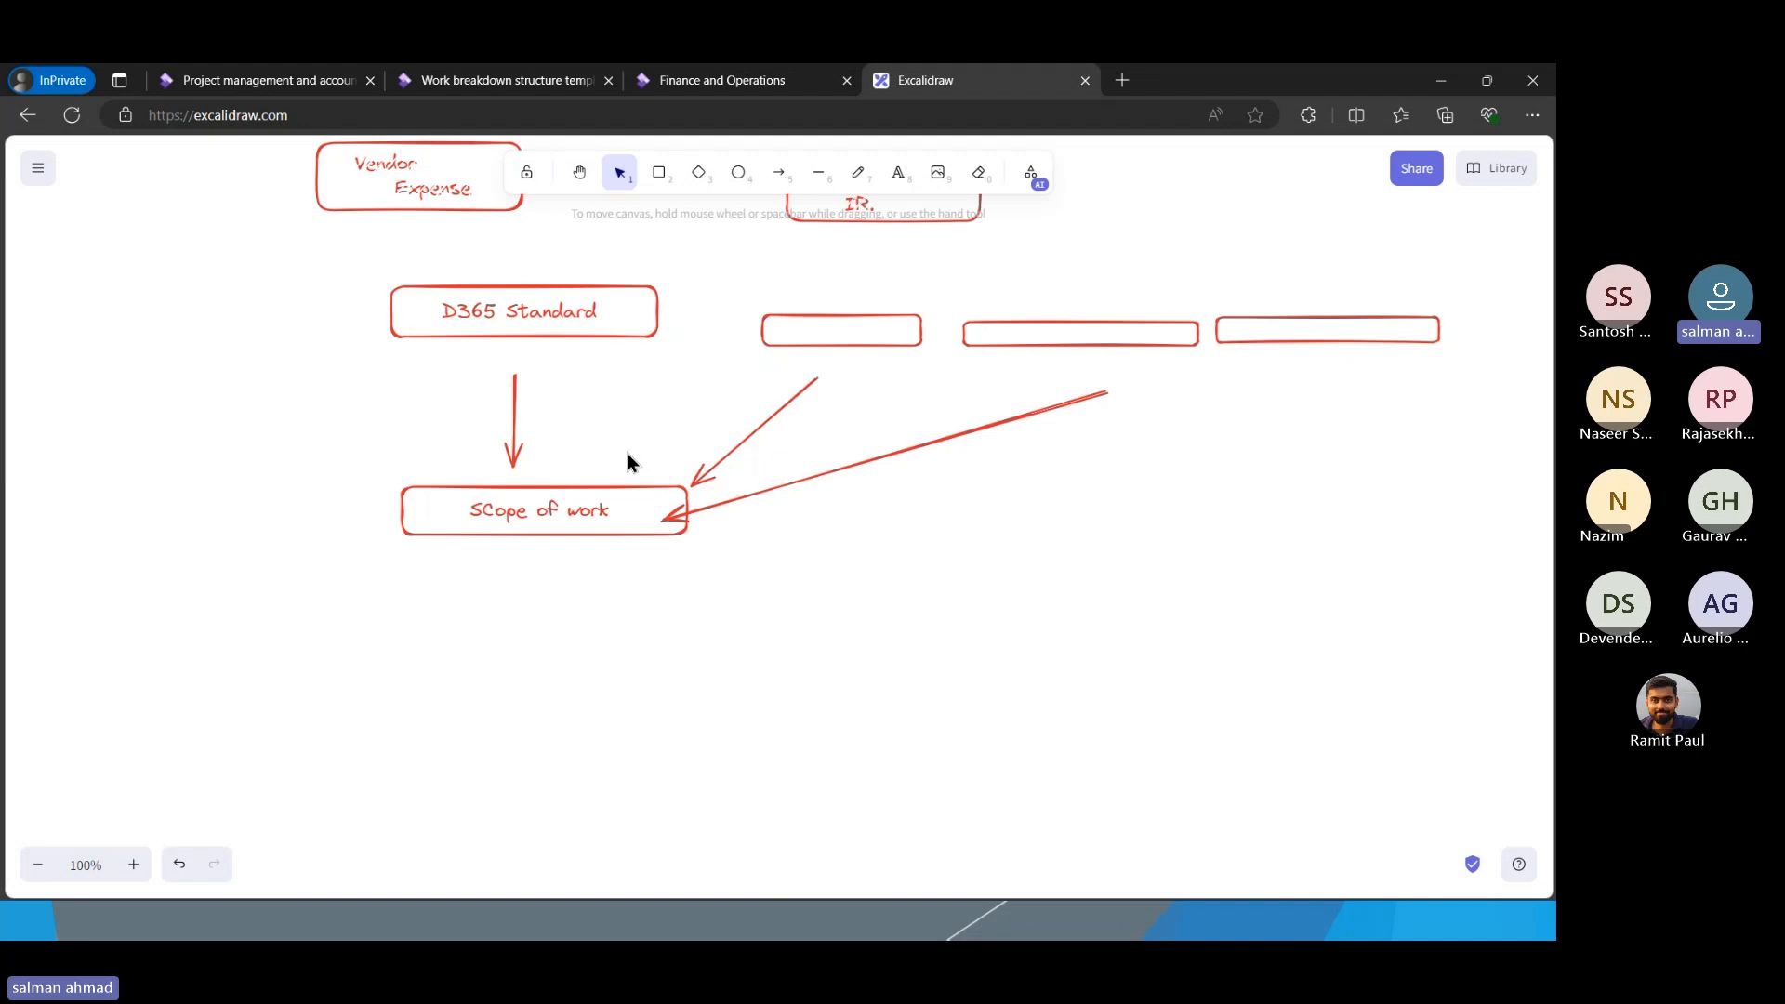
# Return to the Work breakdown structure templates page and start a new WBS template named D365 Standard
pyautogui.click(476, 69)
pyautogui.moveTo(200, 313); pyautogui.dragTo(287, 314)
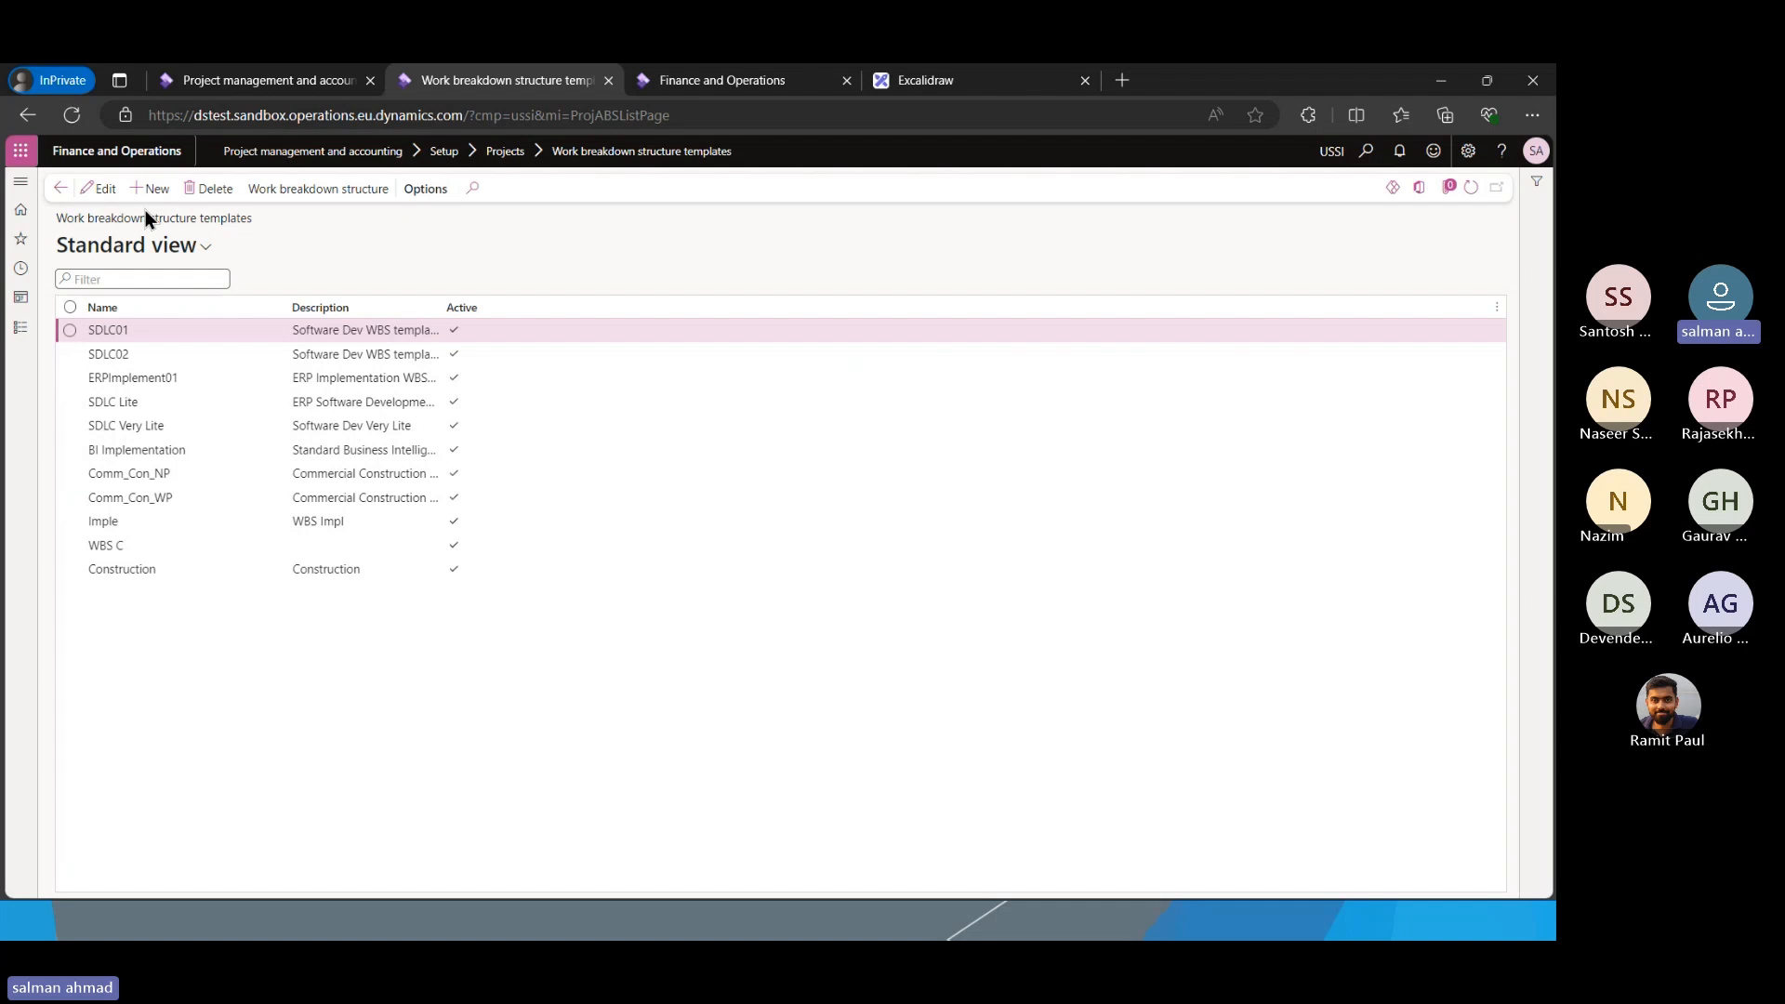
pyautogui.click(1325, 244)
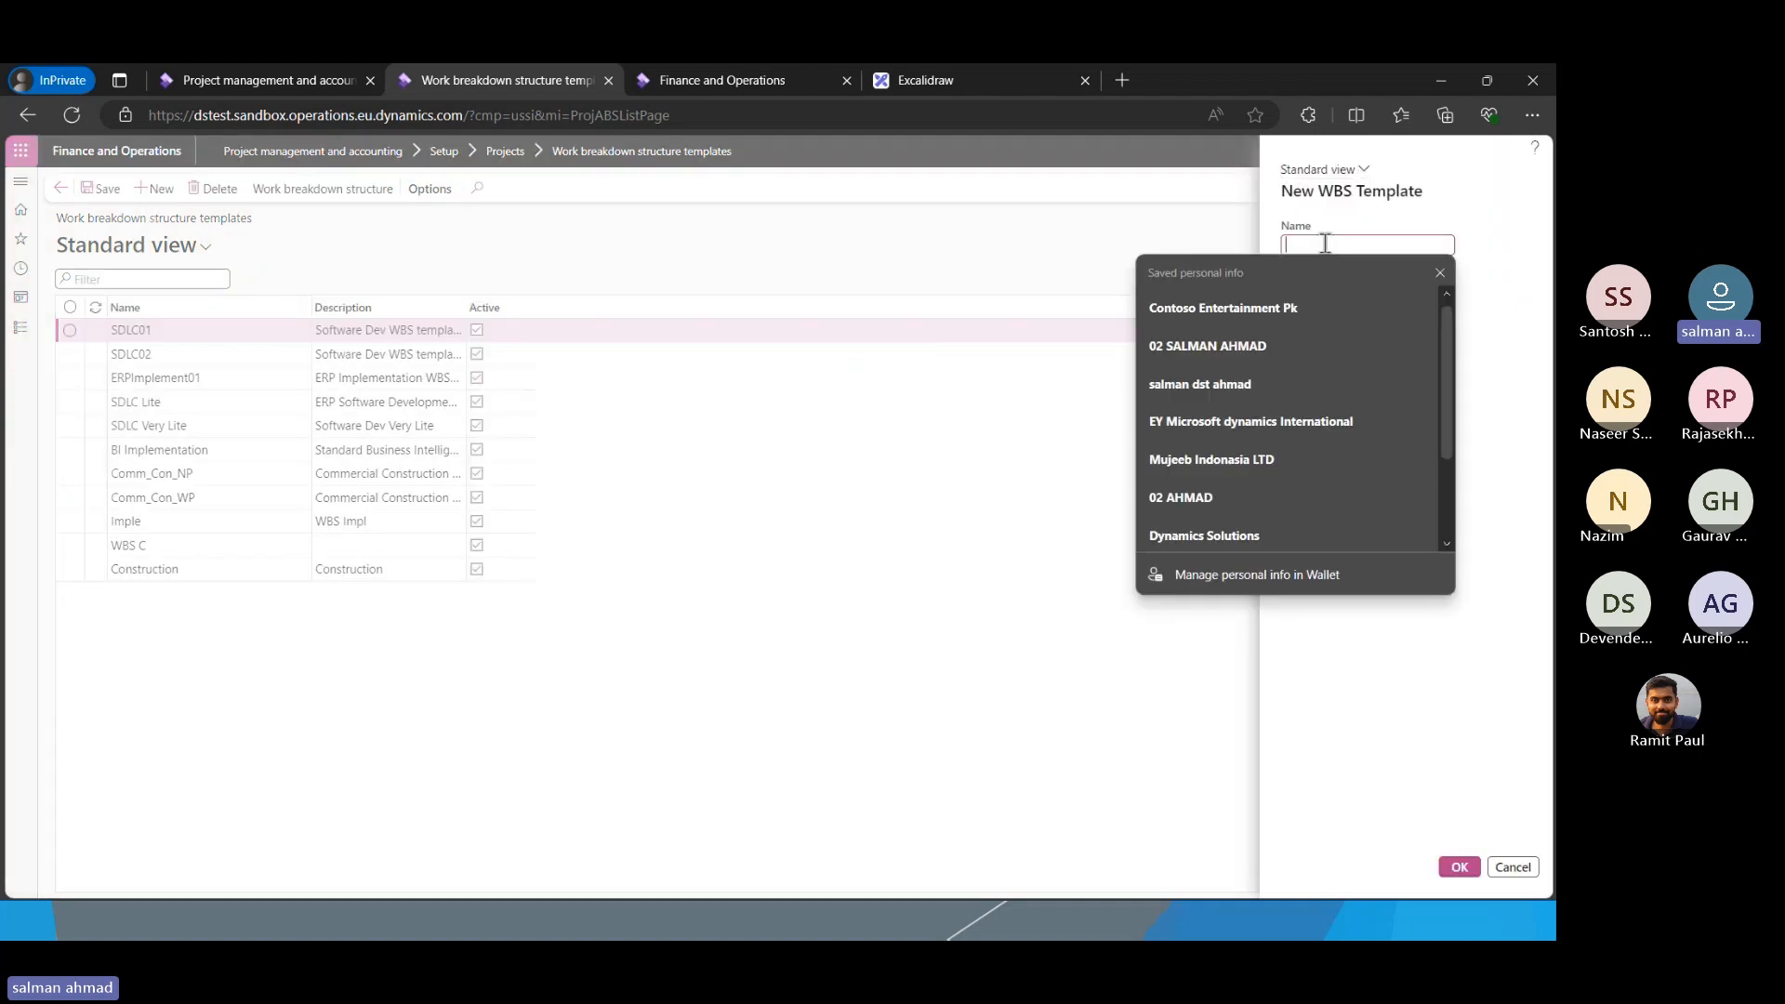
pyautogui.write('D36')
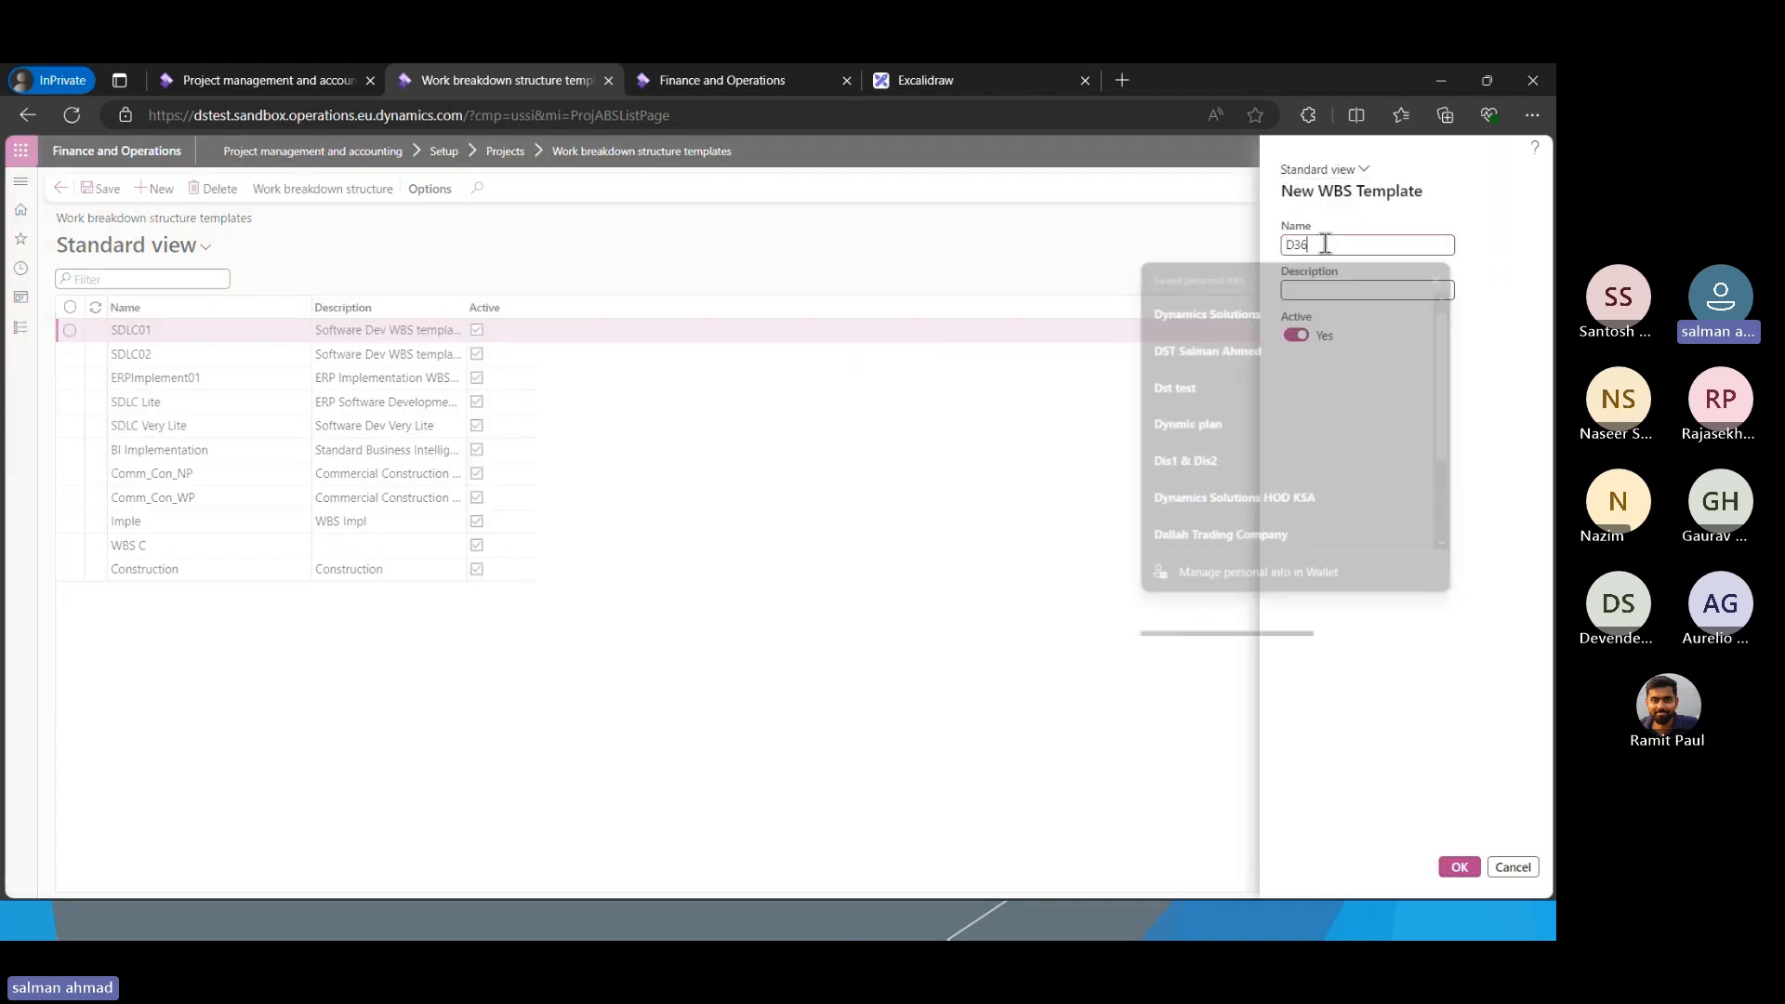
pyautogui.write('5 Stand')
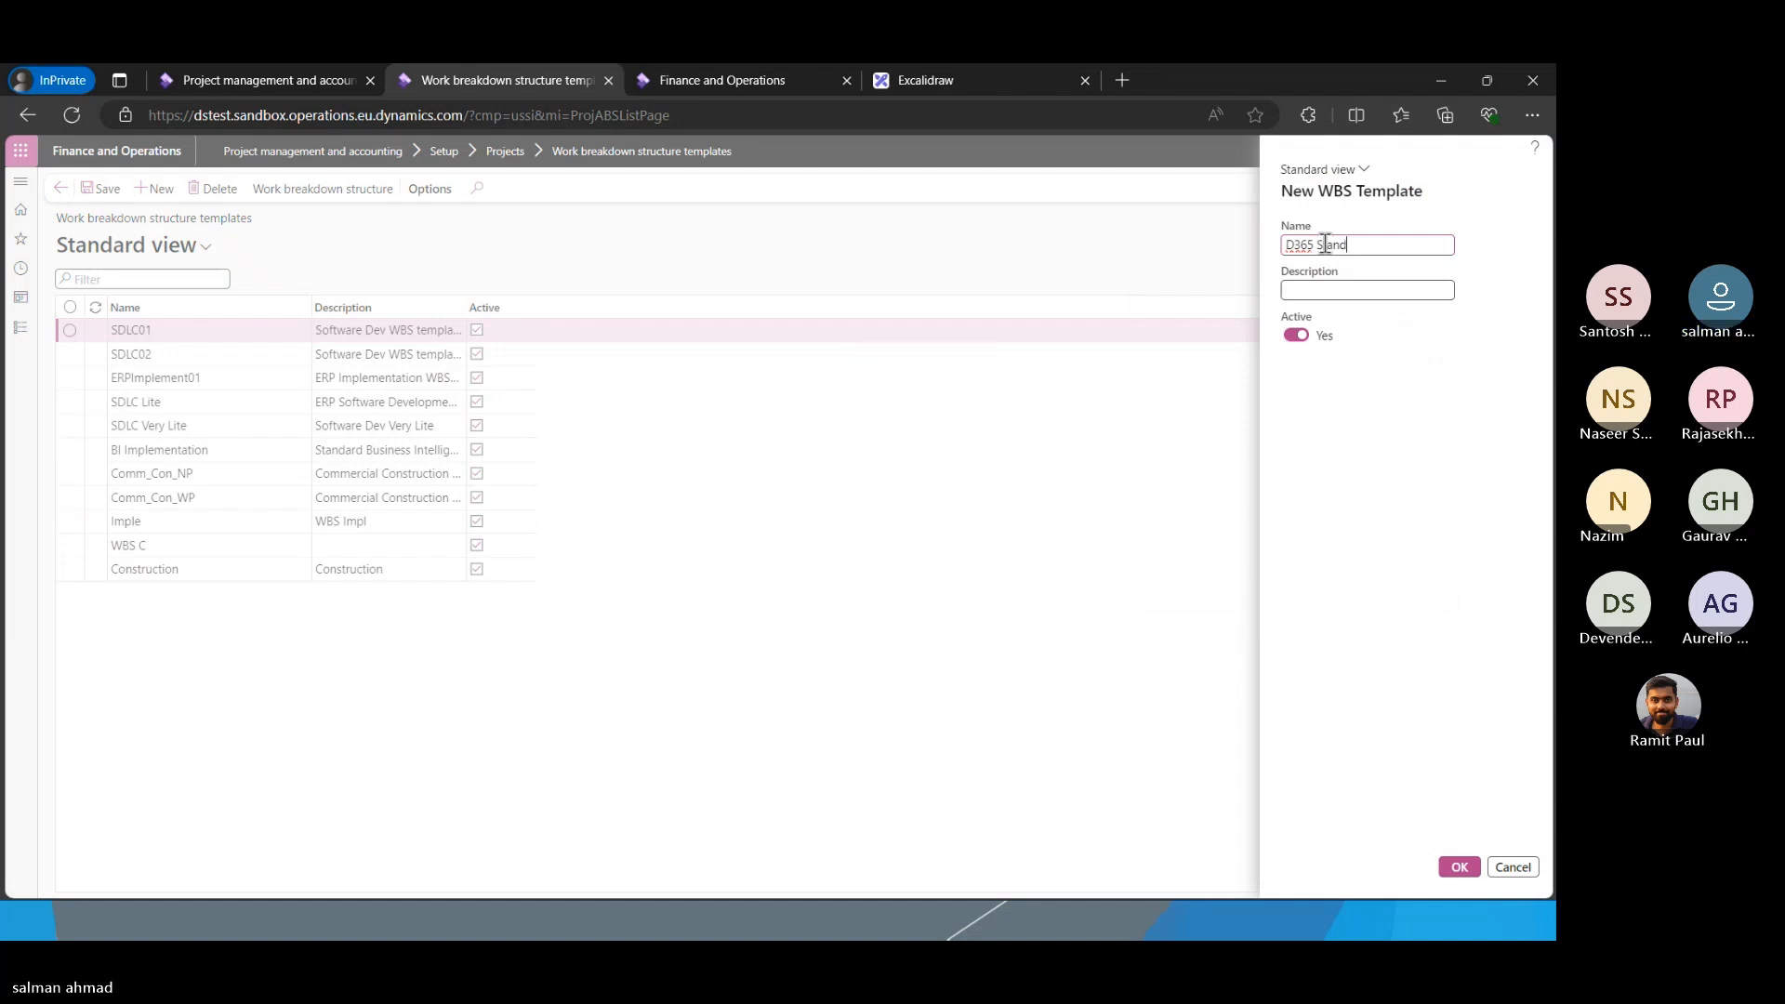
pyautogui.write('ard')
pyautogui.press('Tab')
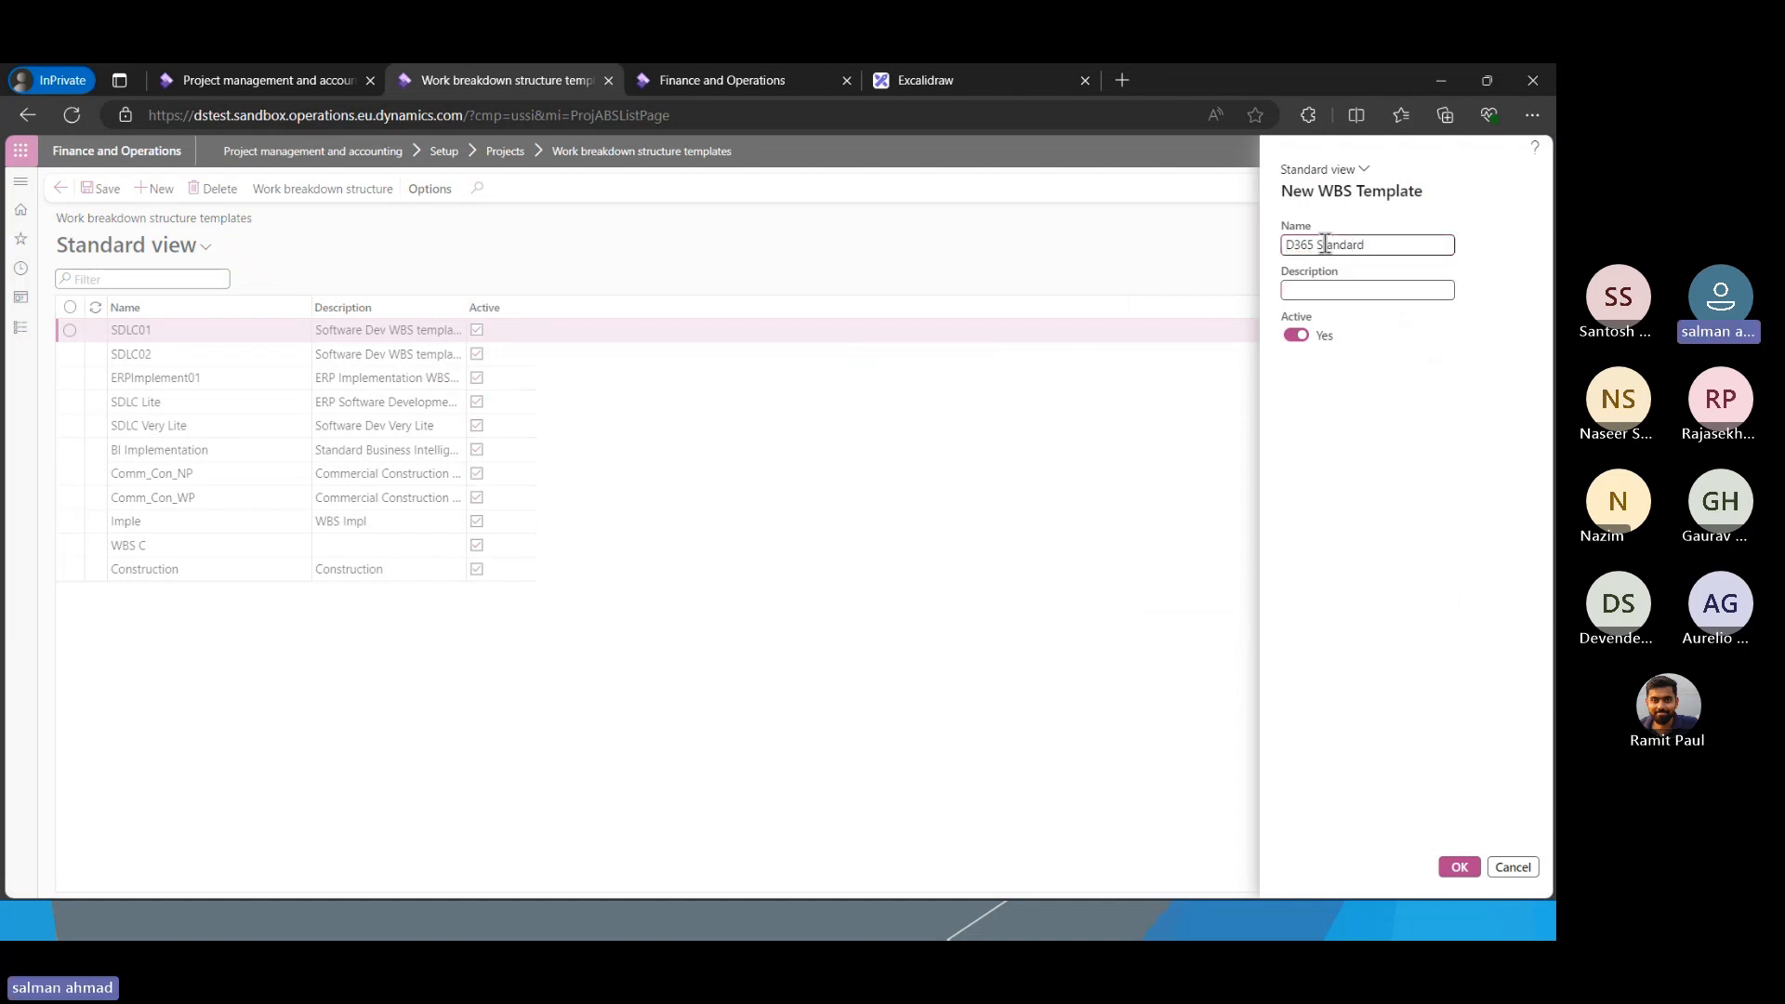
# Copy the template name into the description as D365 Standard and create the template
pyautogui.moveTo(1385, 247); pyautogui.dragTo(1281, 248)
pyautogui.hotkey('ctrl', 'c')
pyautogui.press('Tab')
pyautogui.hotkey('ctrl', 'v')
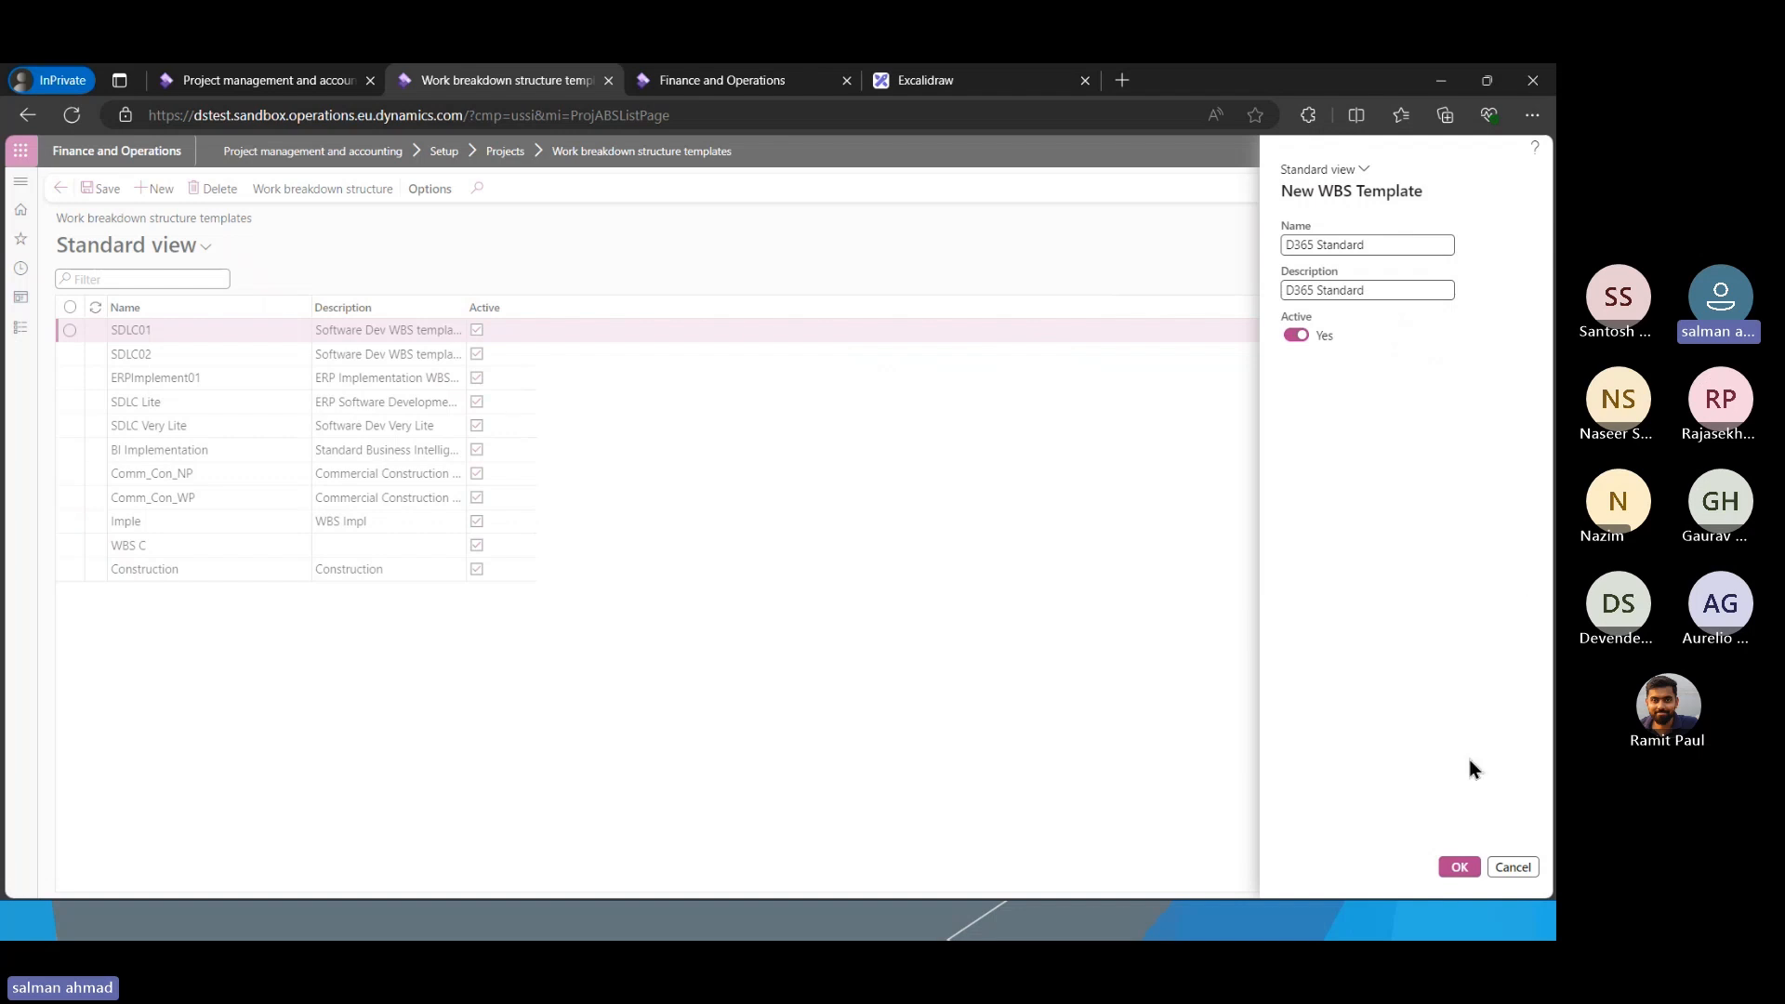
pyautogui.click(1457, 868)
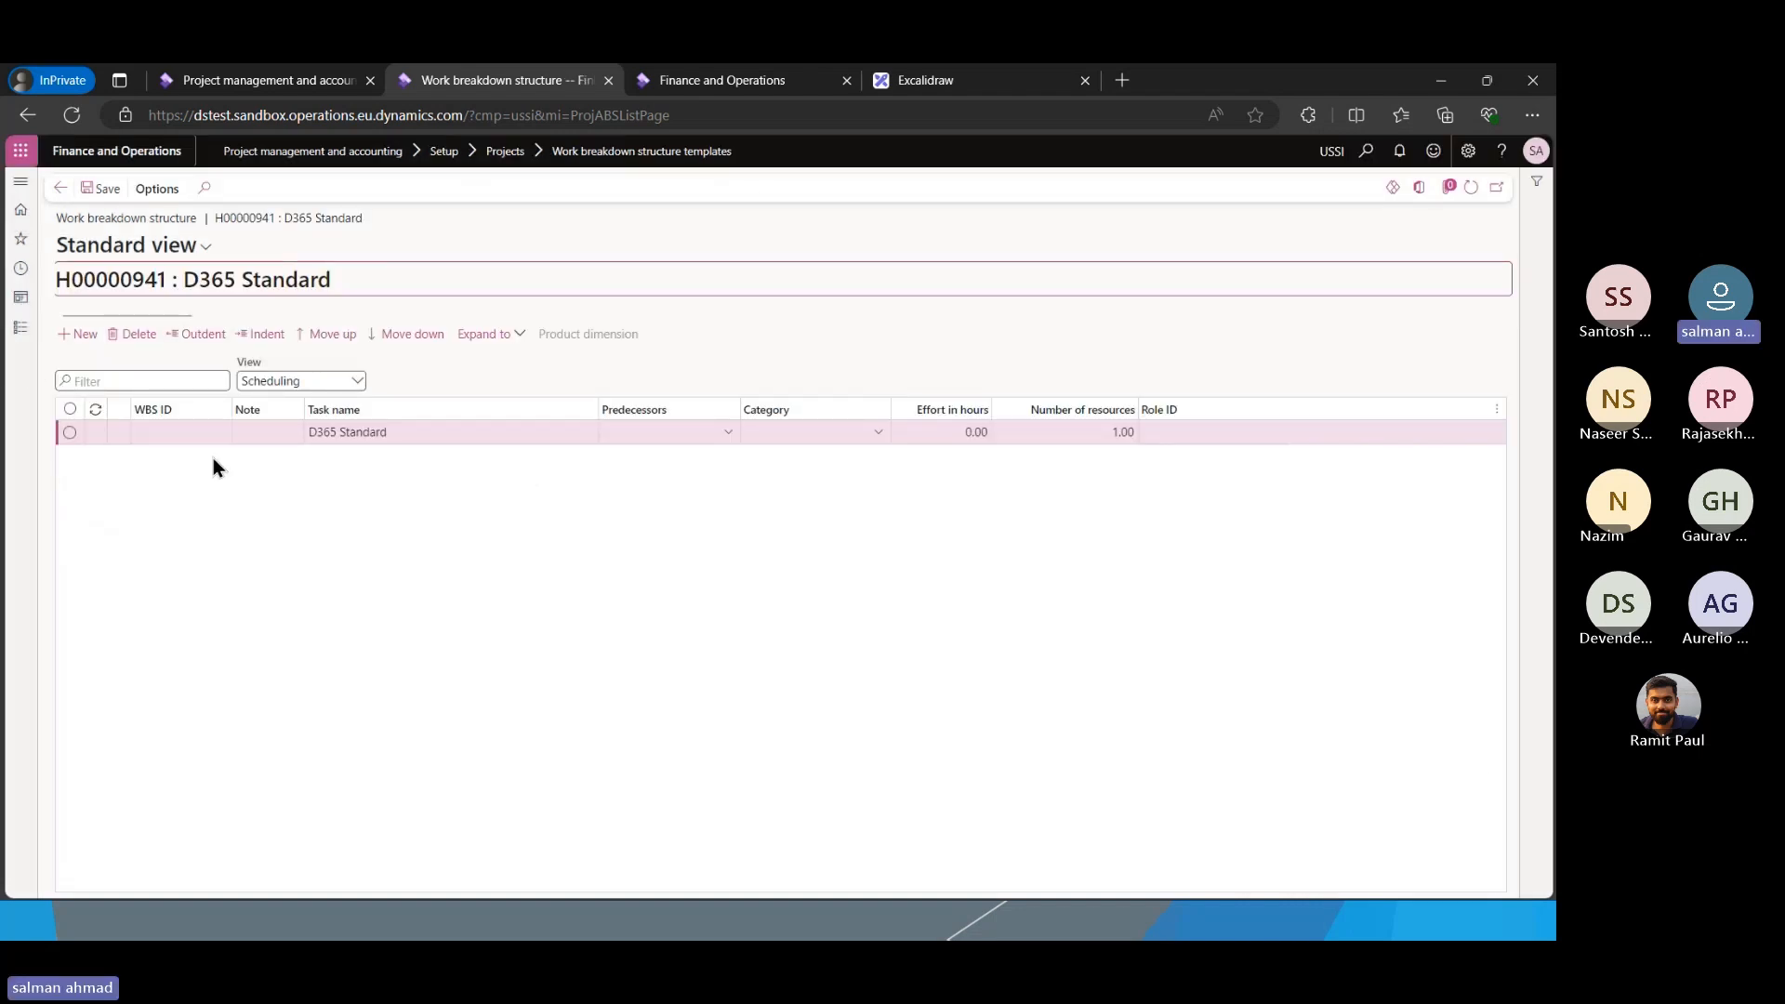
# Add a first task named FRD to the D365 Standard work breakdown structure
pyautogui.click(87, 339)
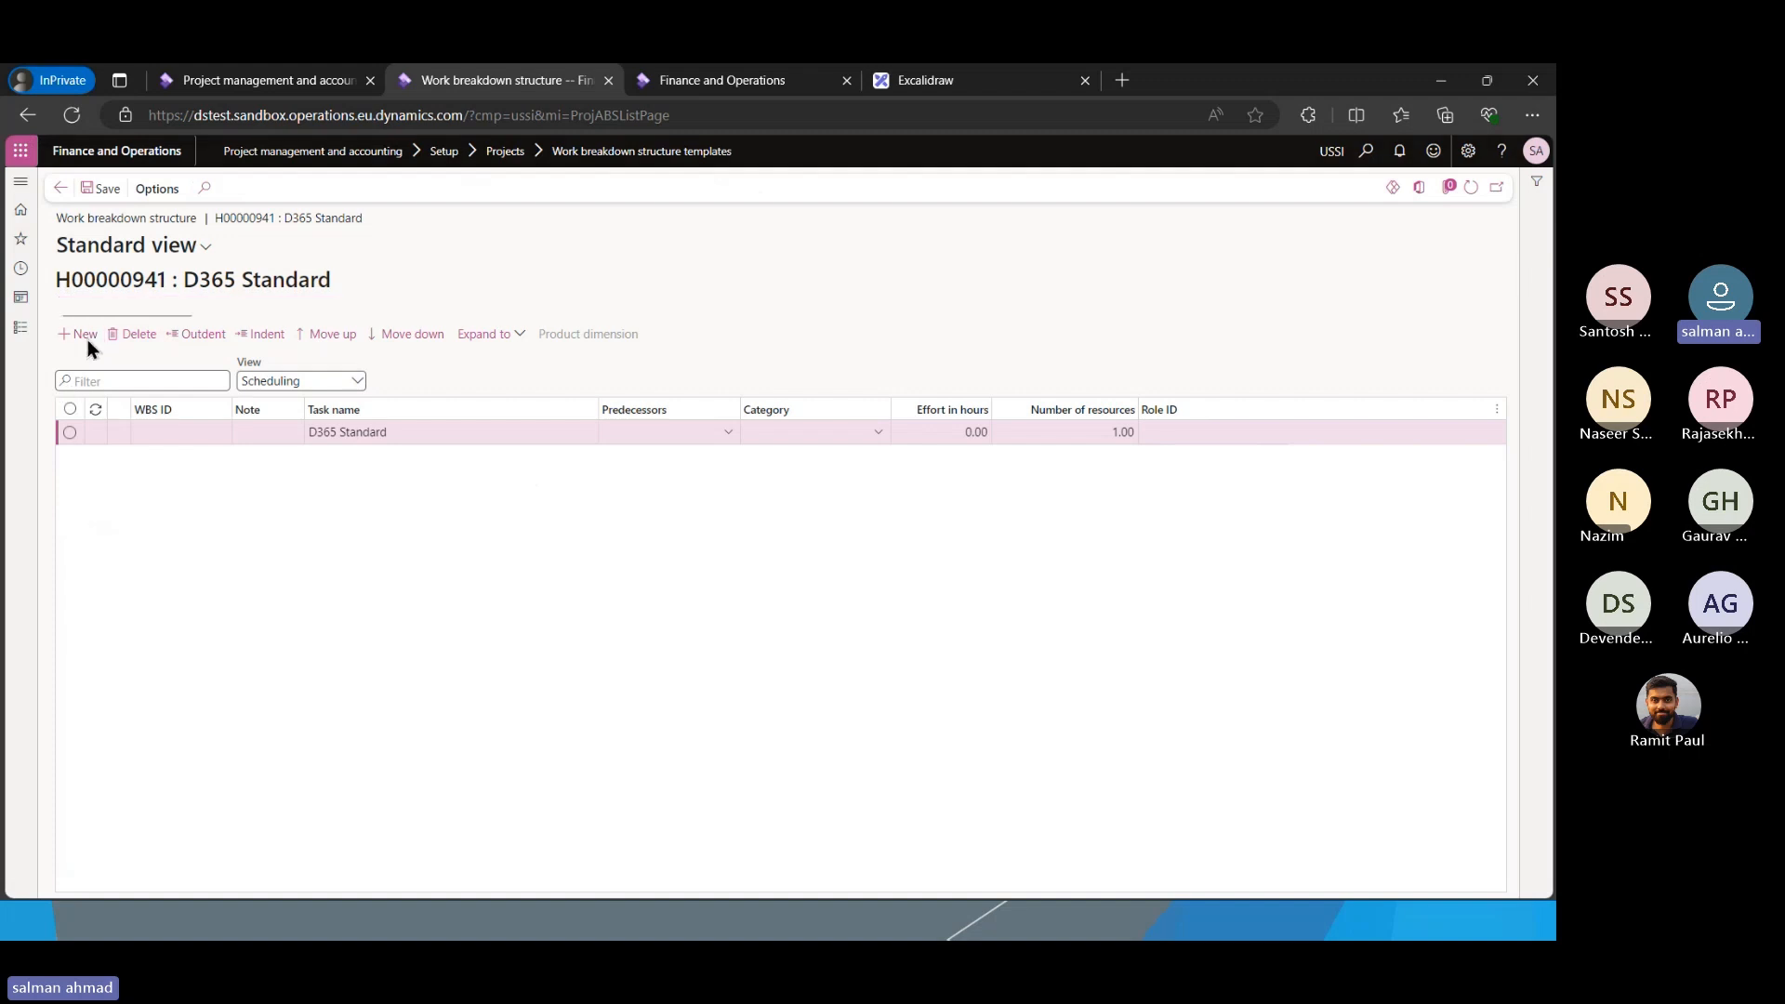
pyautogui.click(458, 456)
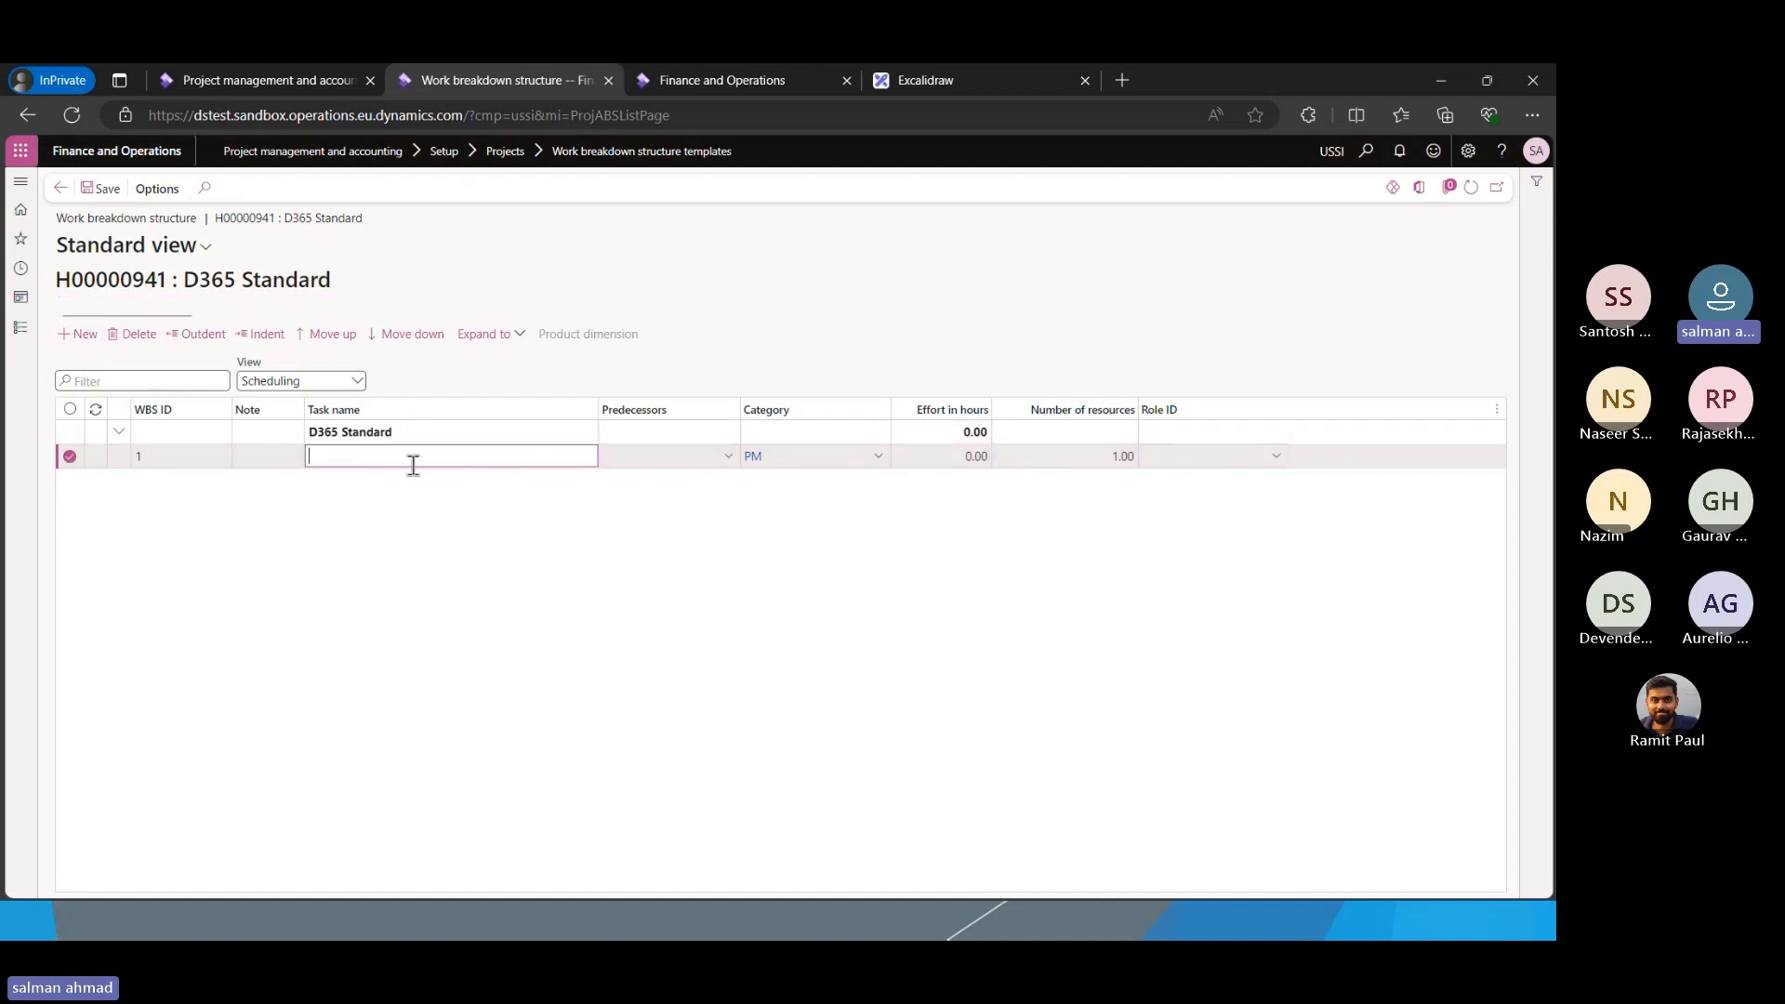
pyautogui.write('F')
pyautogui.write('FRD')
# Look through the hour categories available for the FRD task without changing its category
pyautogui.click(758, 461)
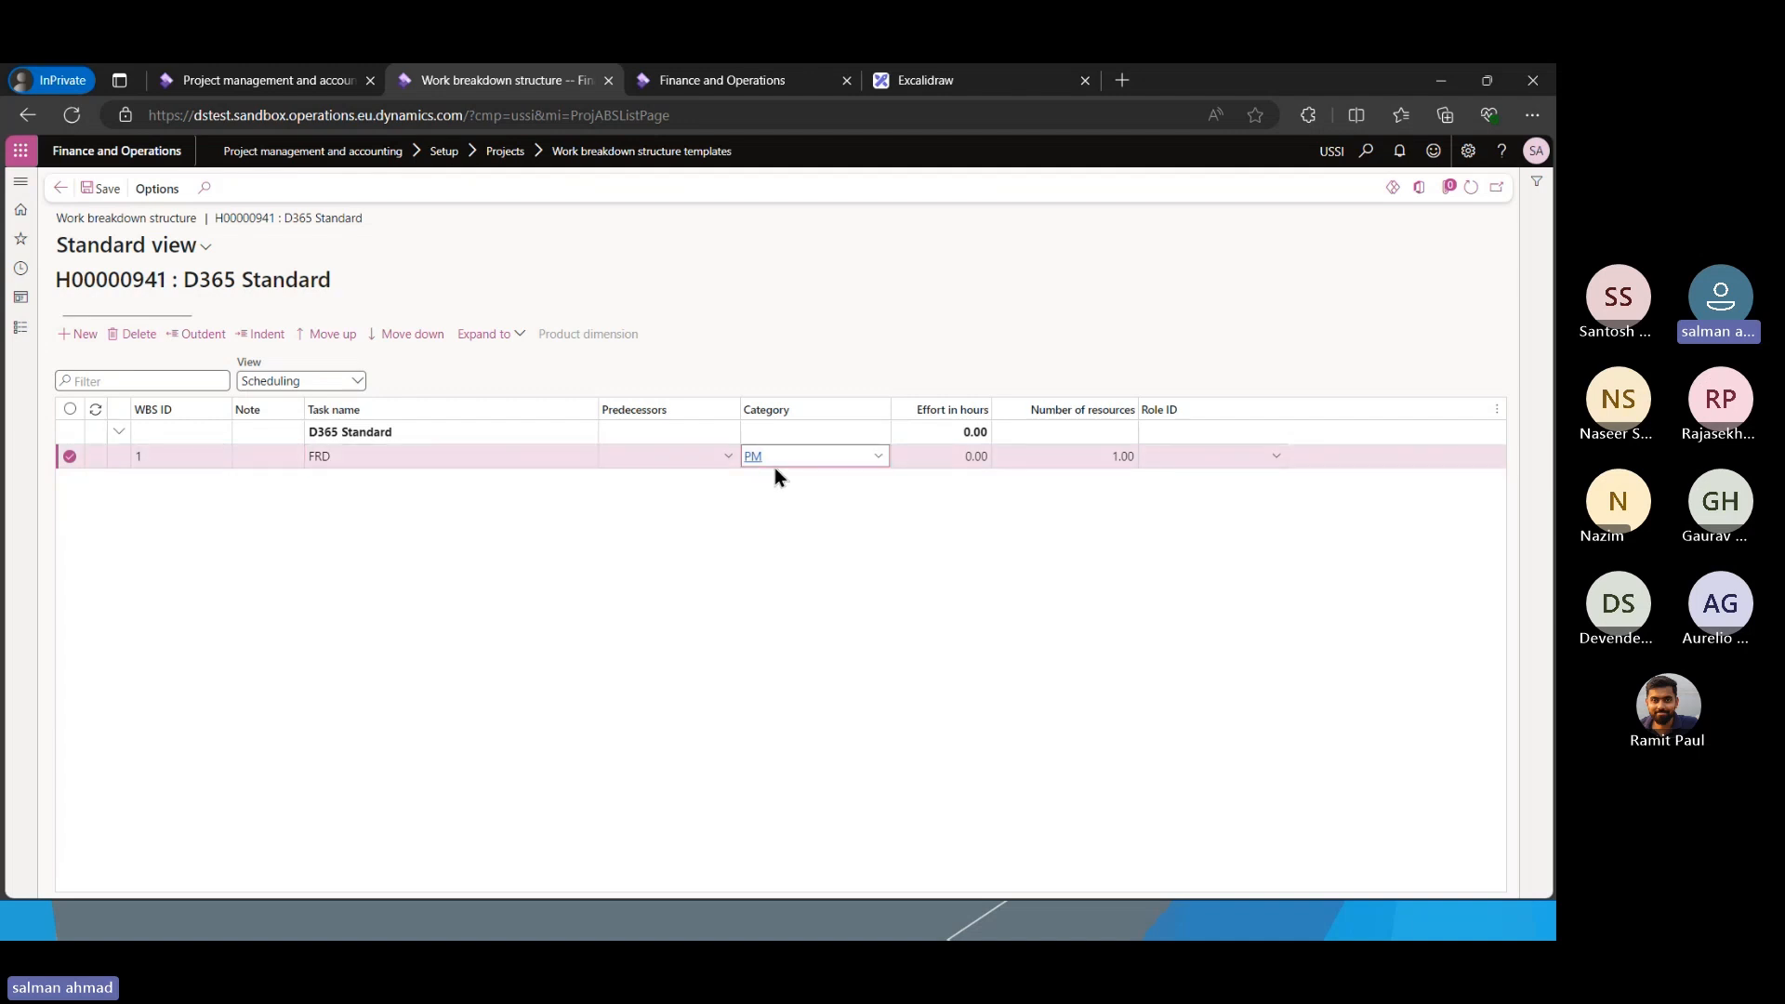
pyautogui.click(878, 455)
pyautogui.scroll(2, 805, 586)
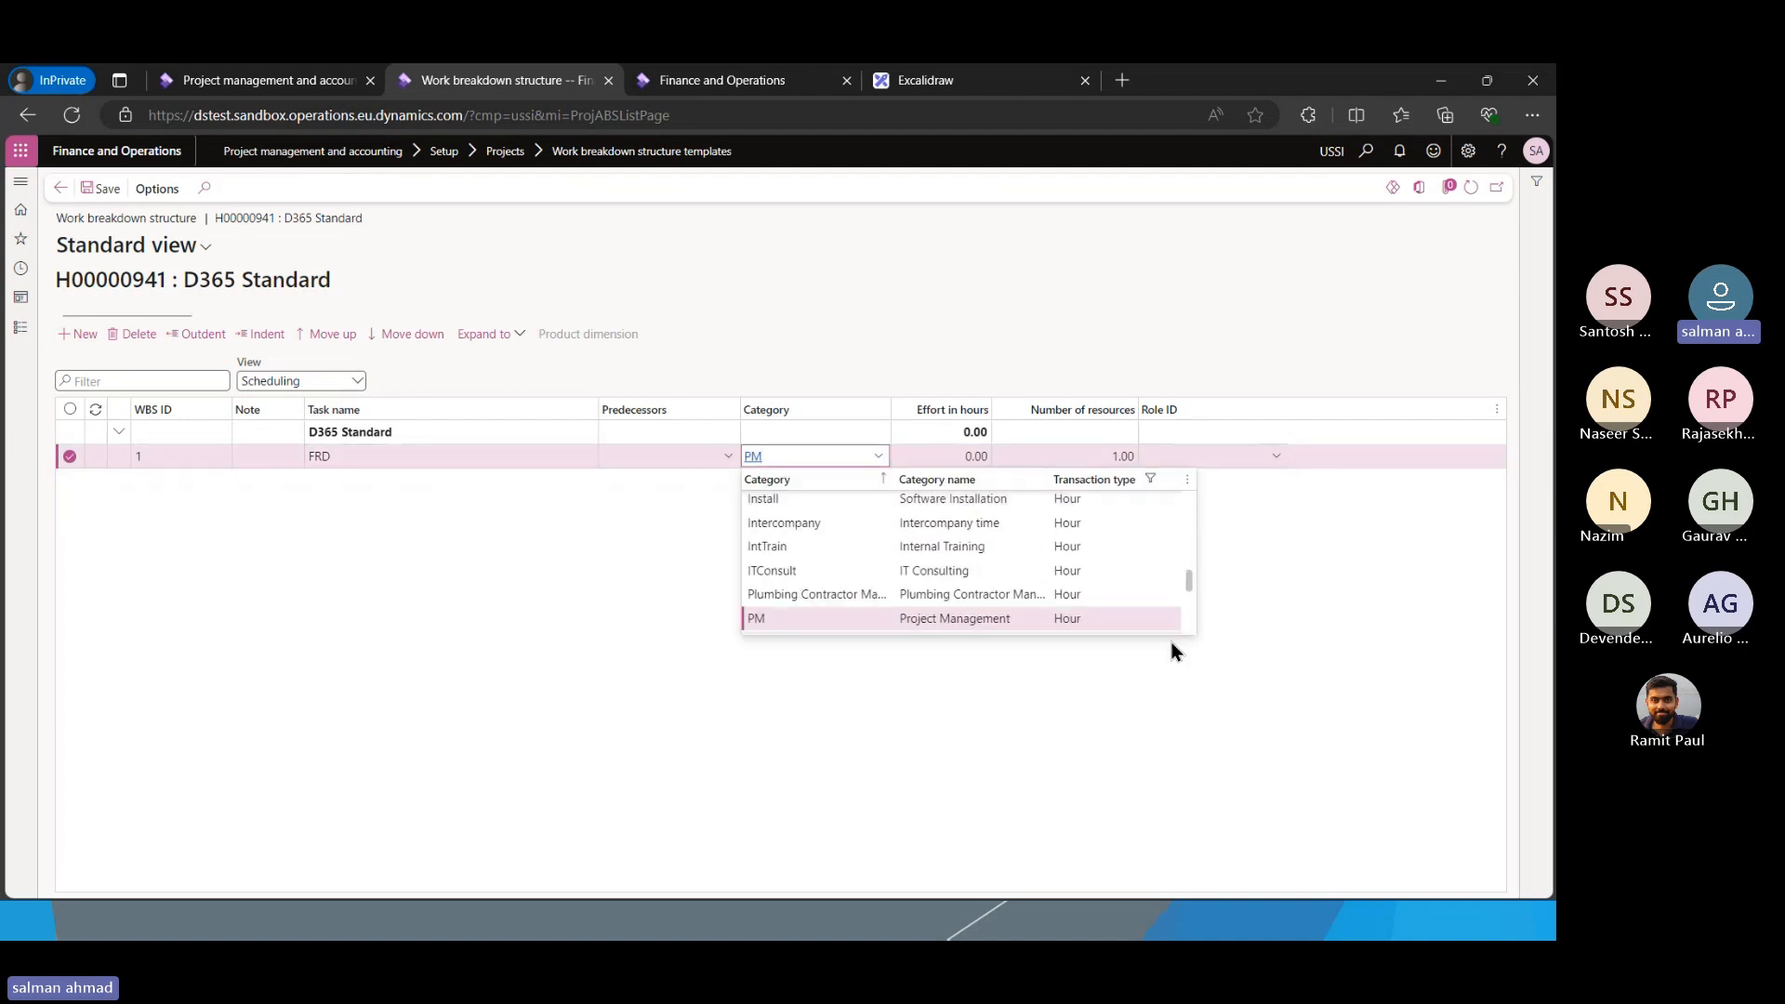
pyautogui.scroll(-3, 883, 544)
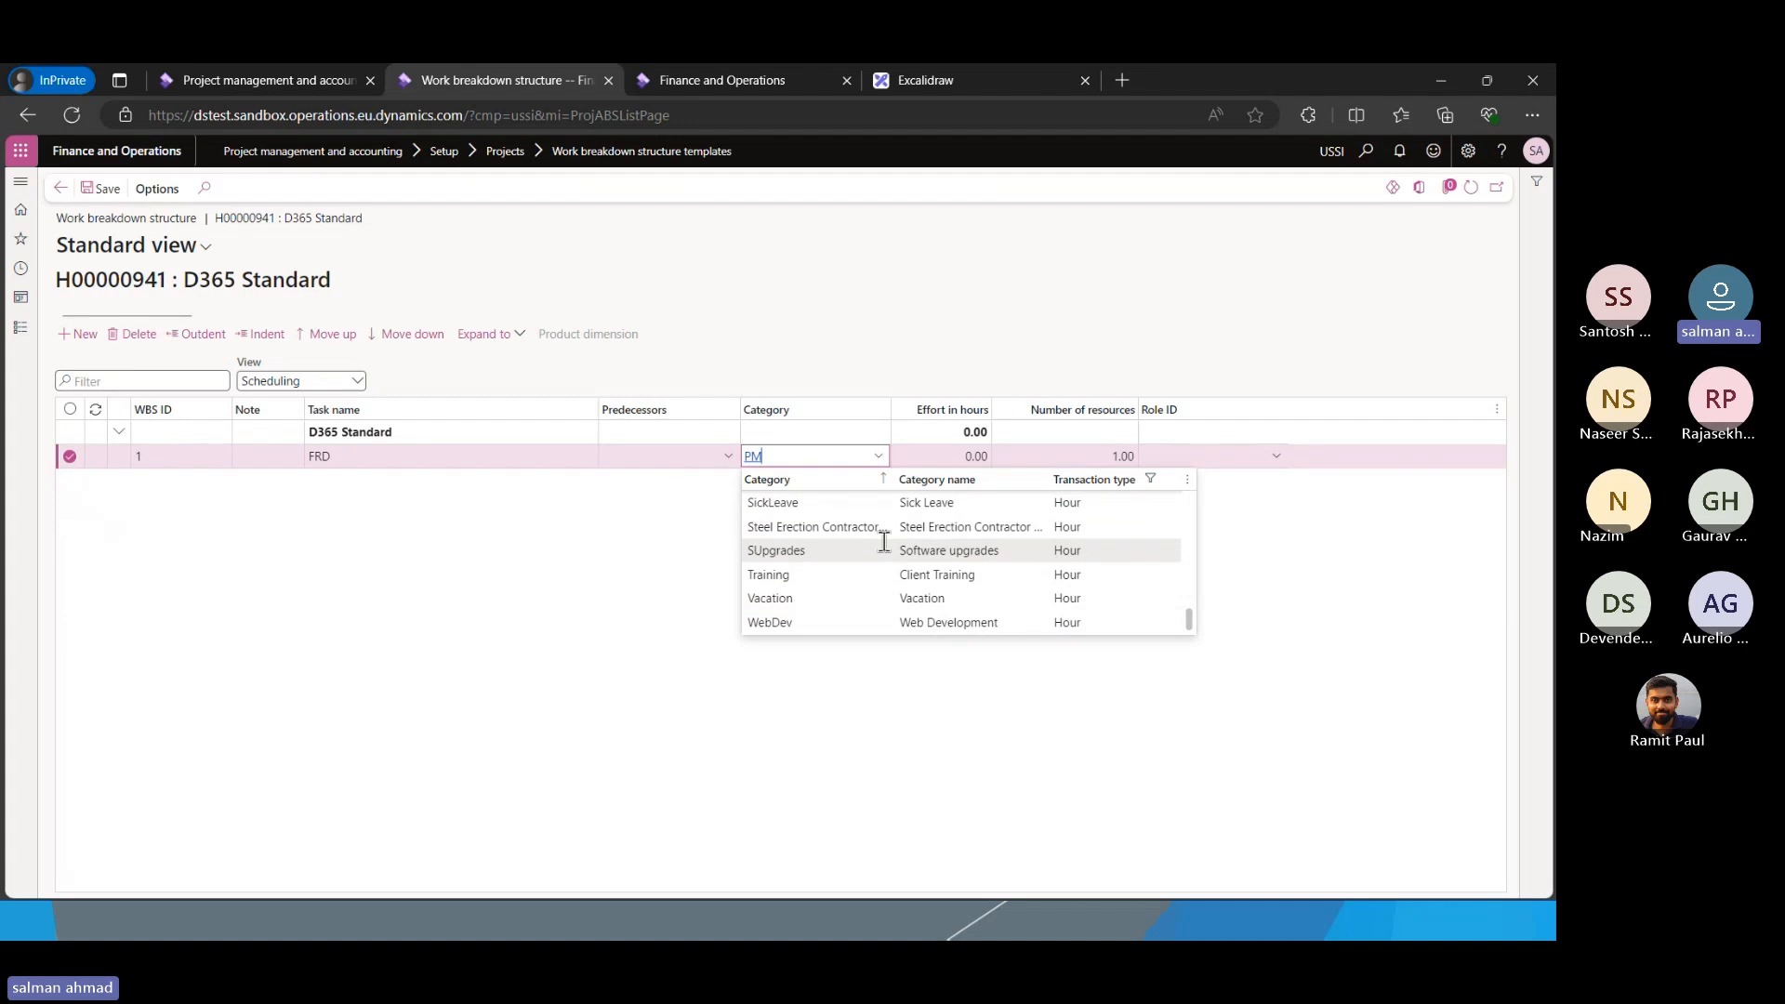
pyautogui.scroll(5, 883, 544)
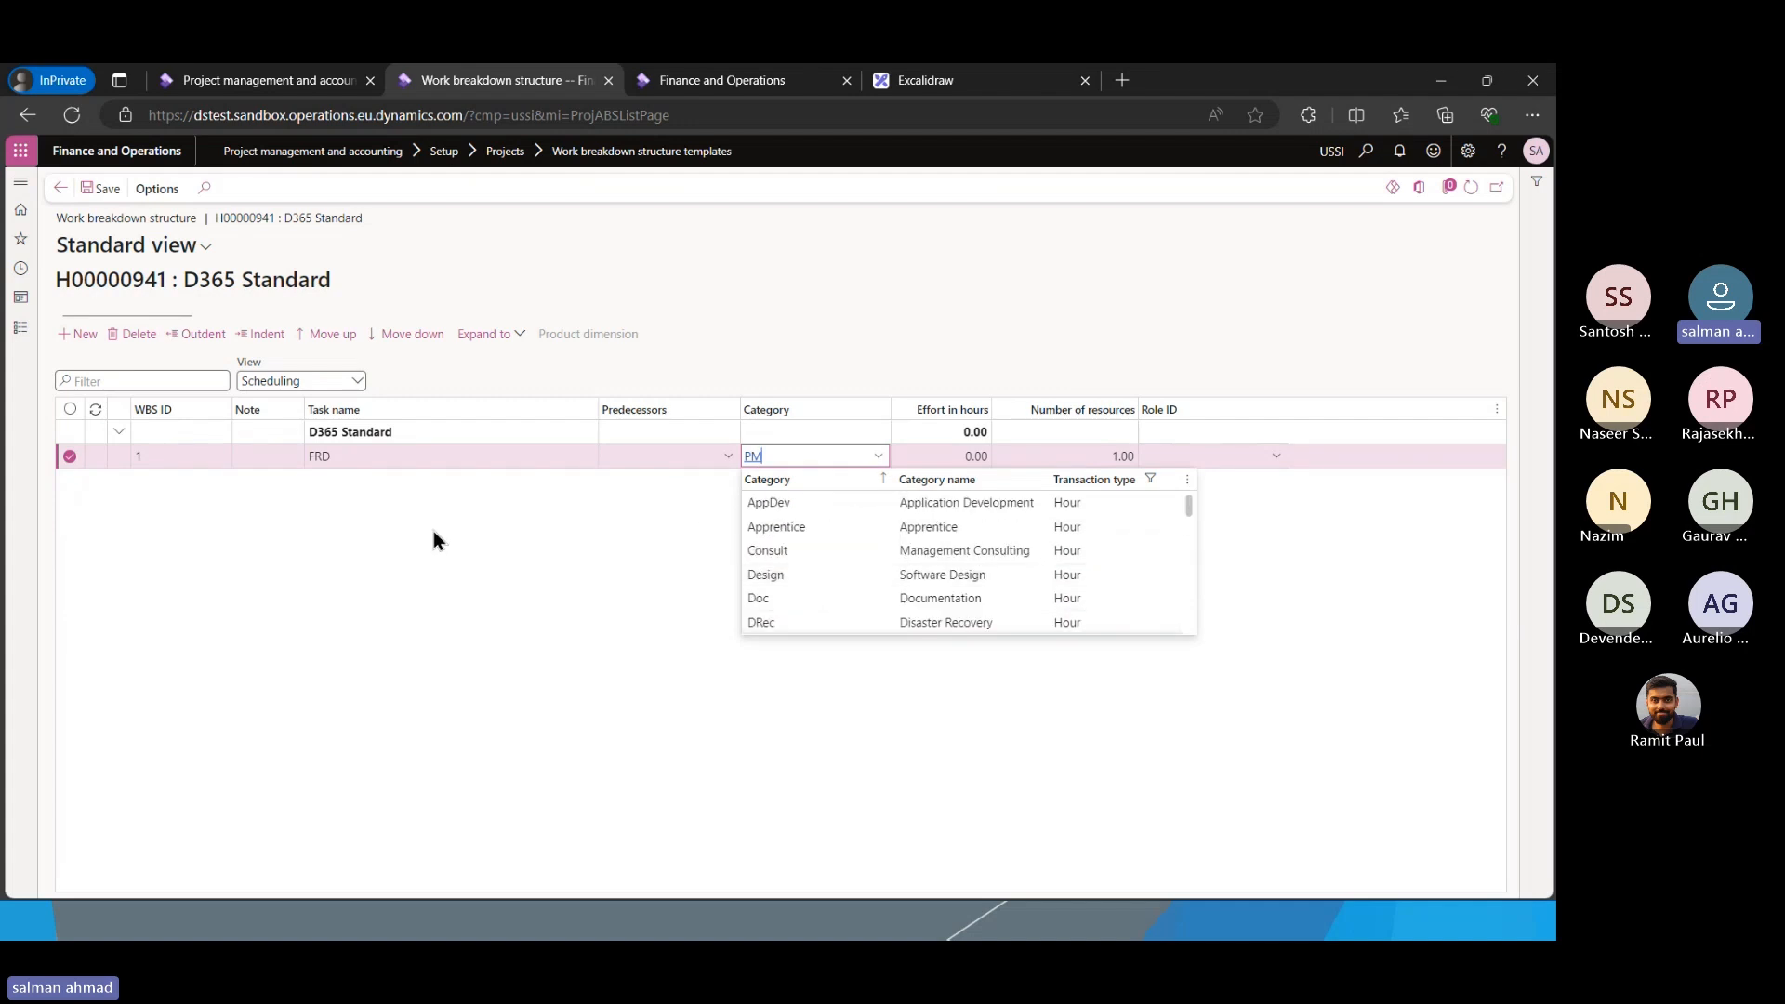
pyautogui.scroll(-10, 849, 544)
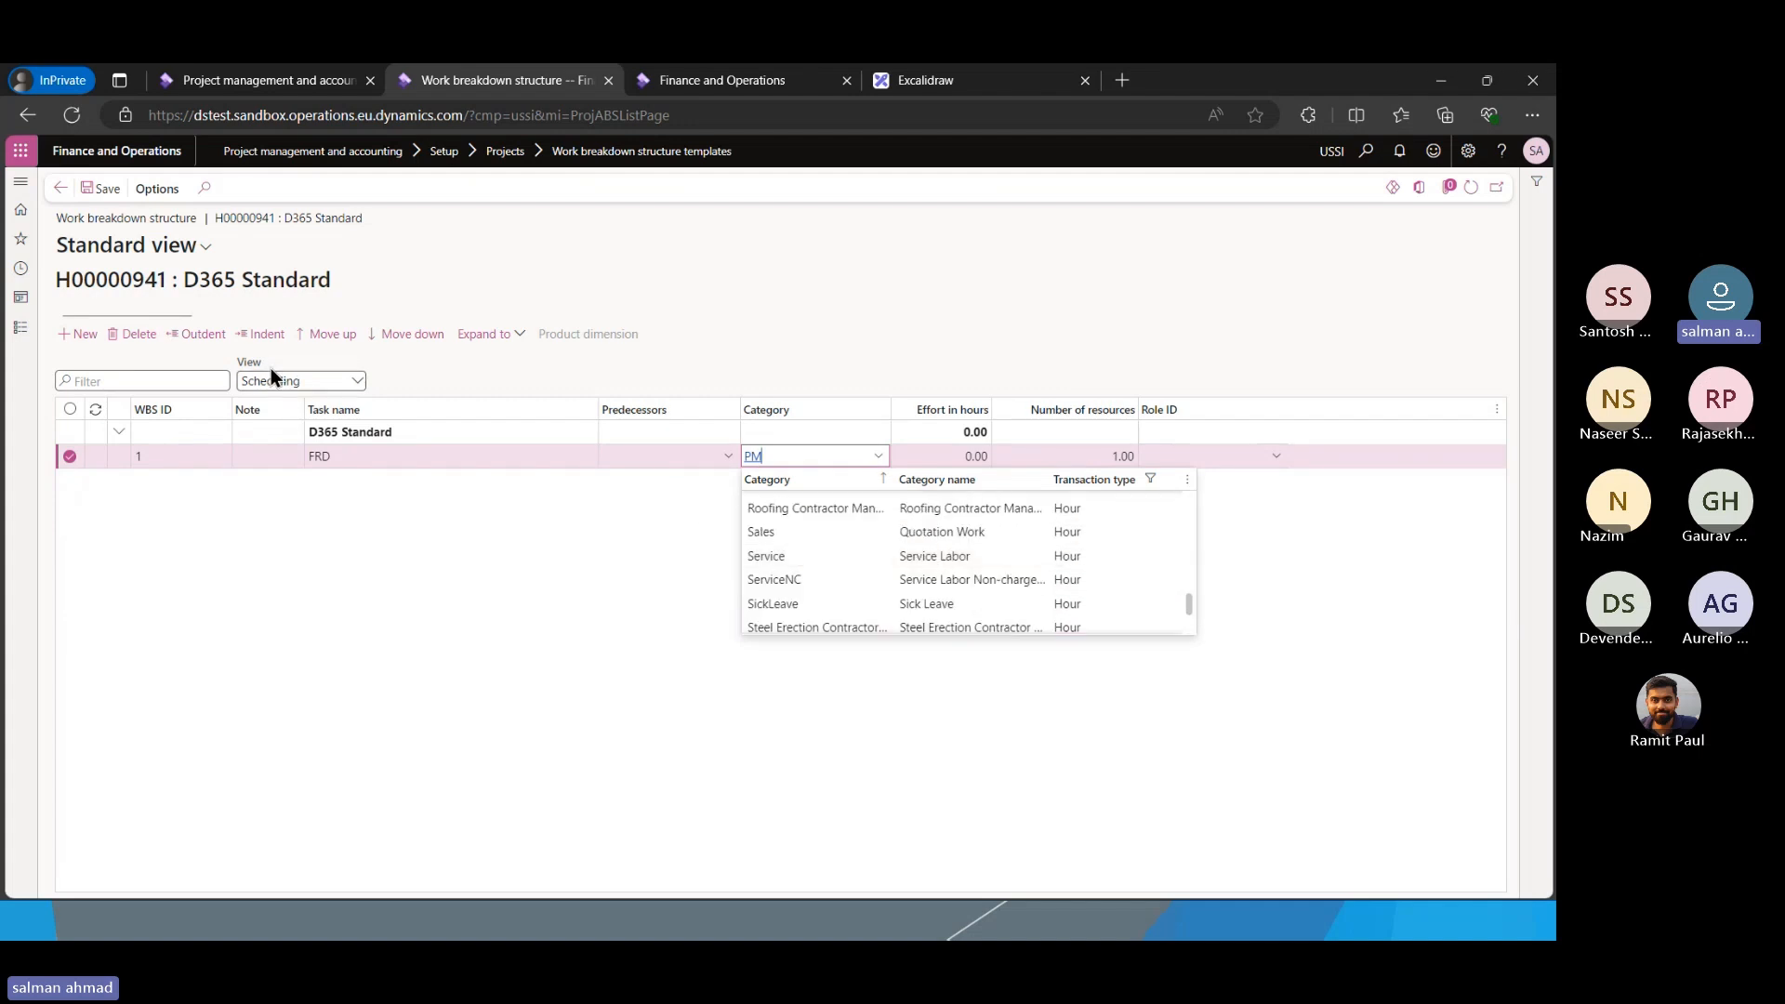
pyautogui.scroll(10, 1023, 551)
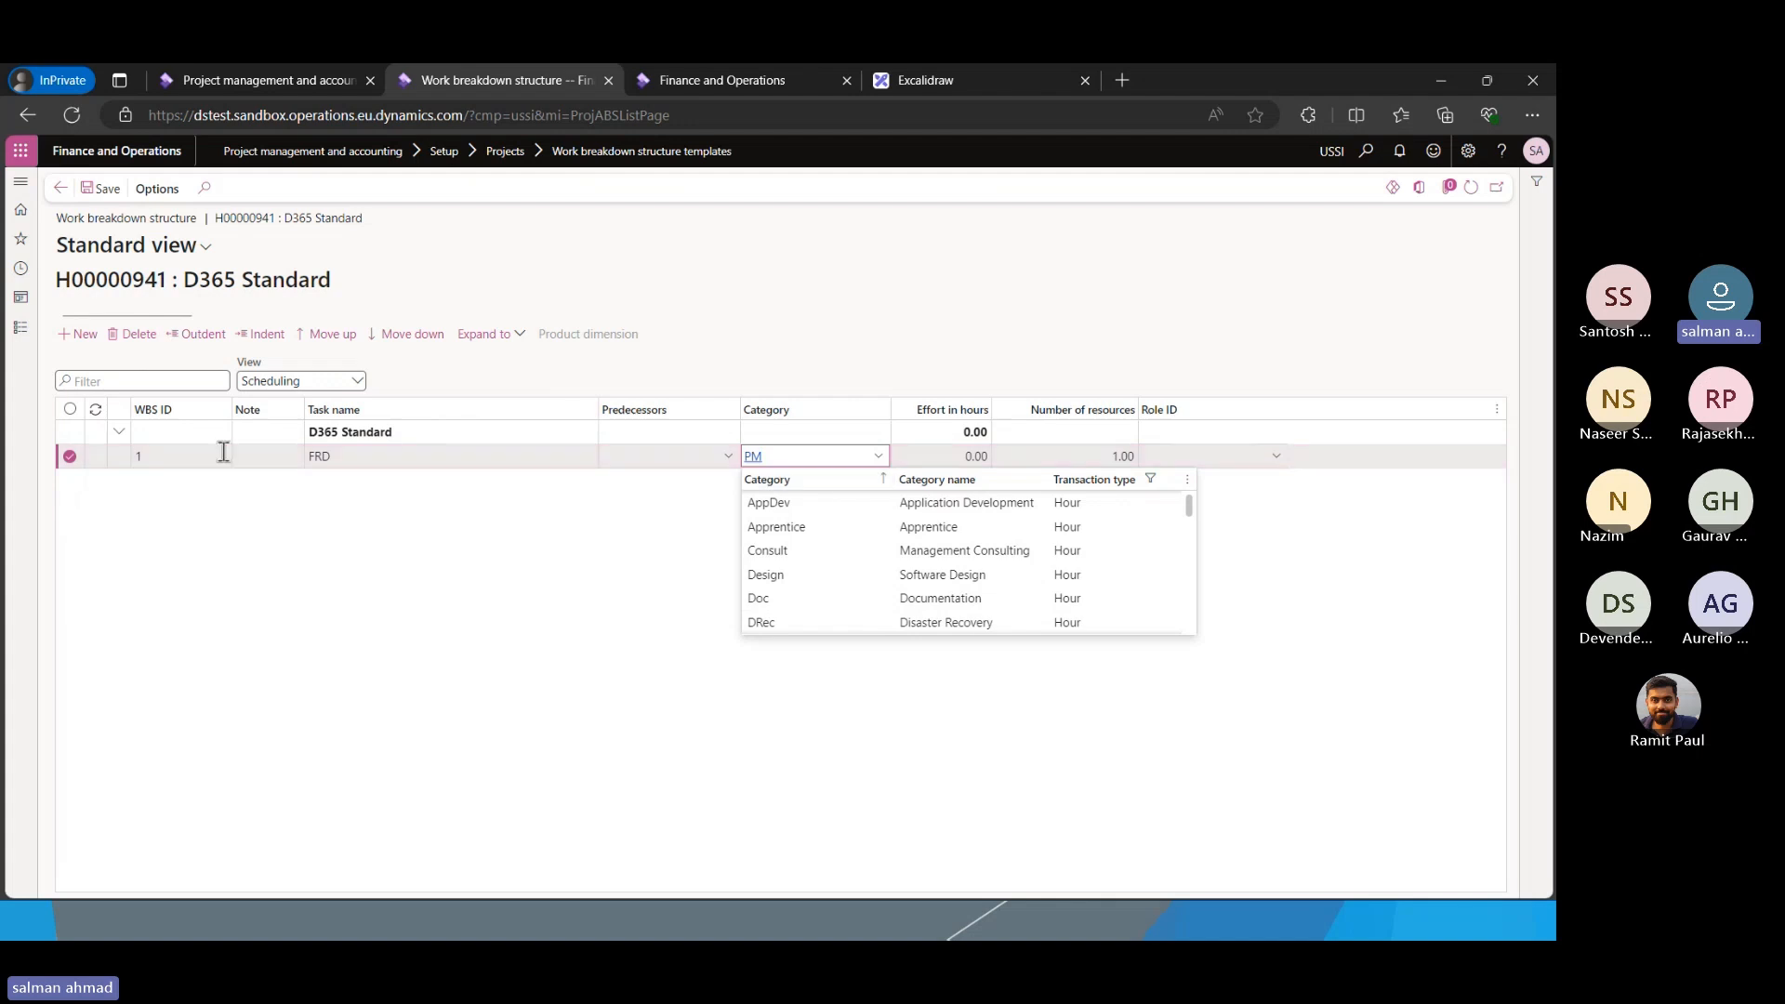
pyautogui.click(685, 463)
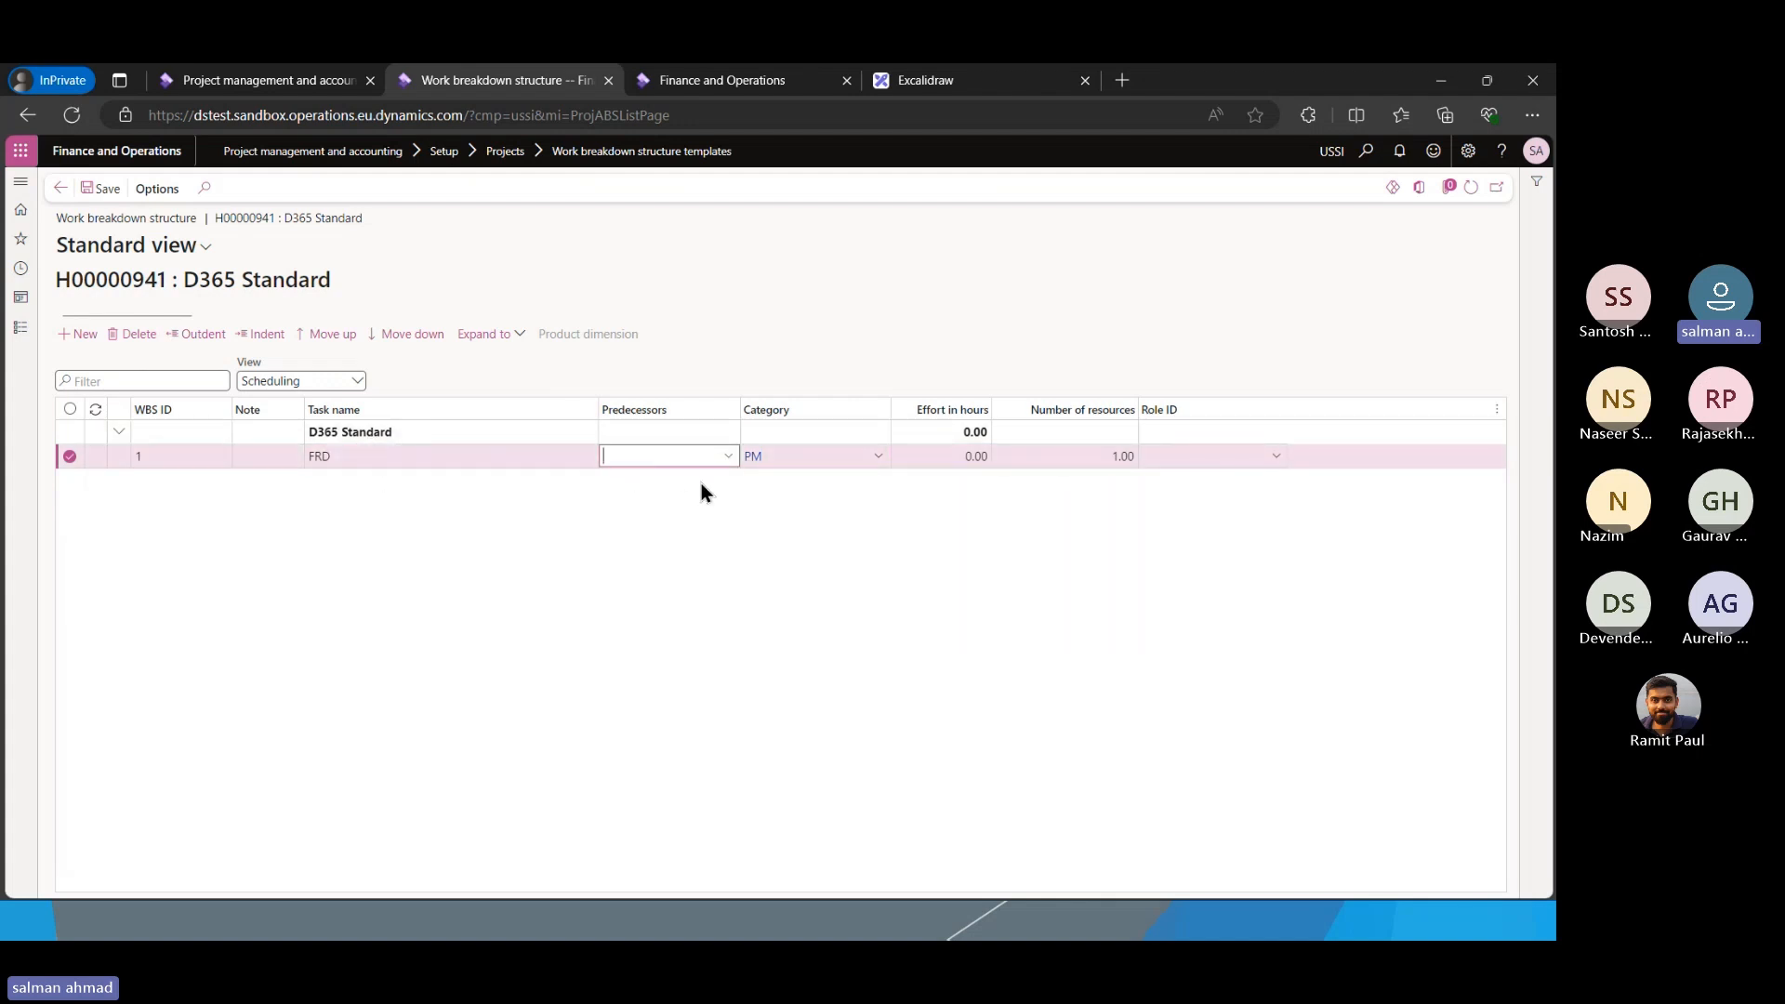
# Add two blank tasks below the FRD task
pyautogui.click(355, 462)
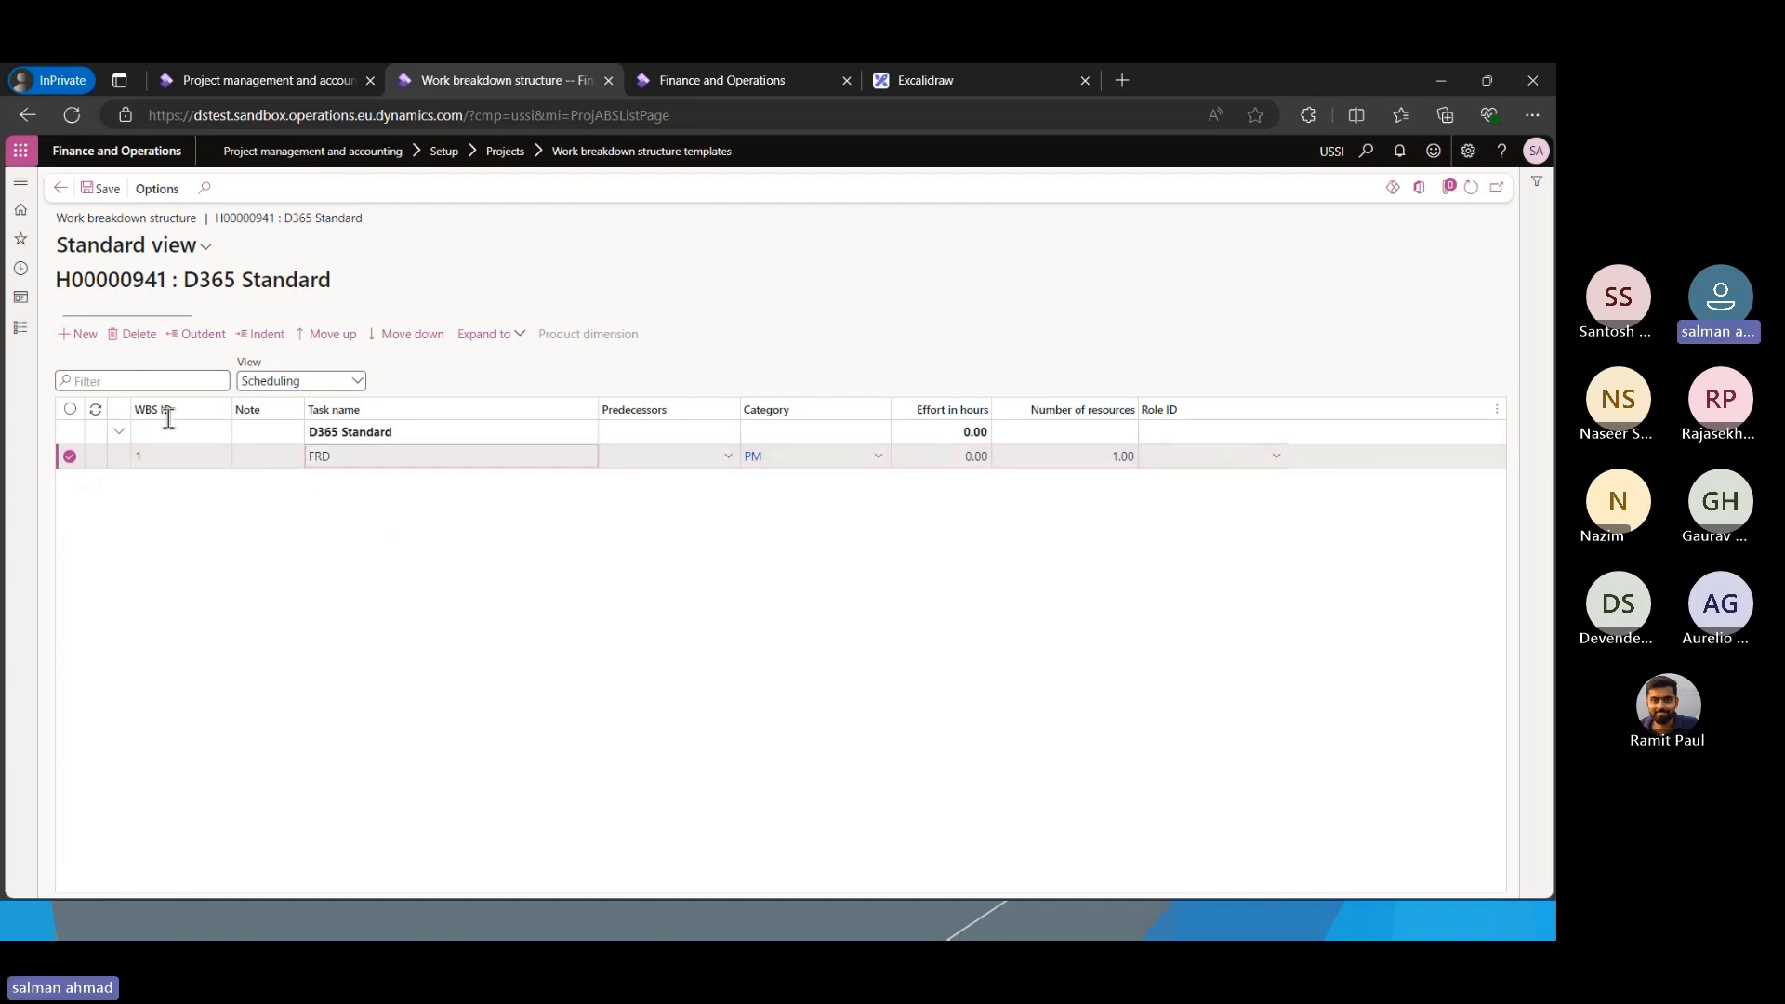
pyautogui.click(84, 337)
pyautogui.click(335, 459)
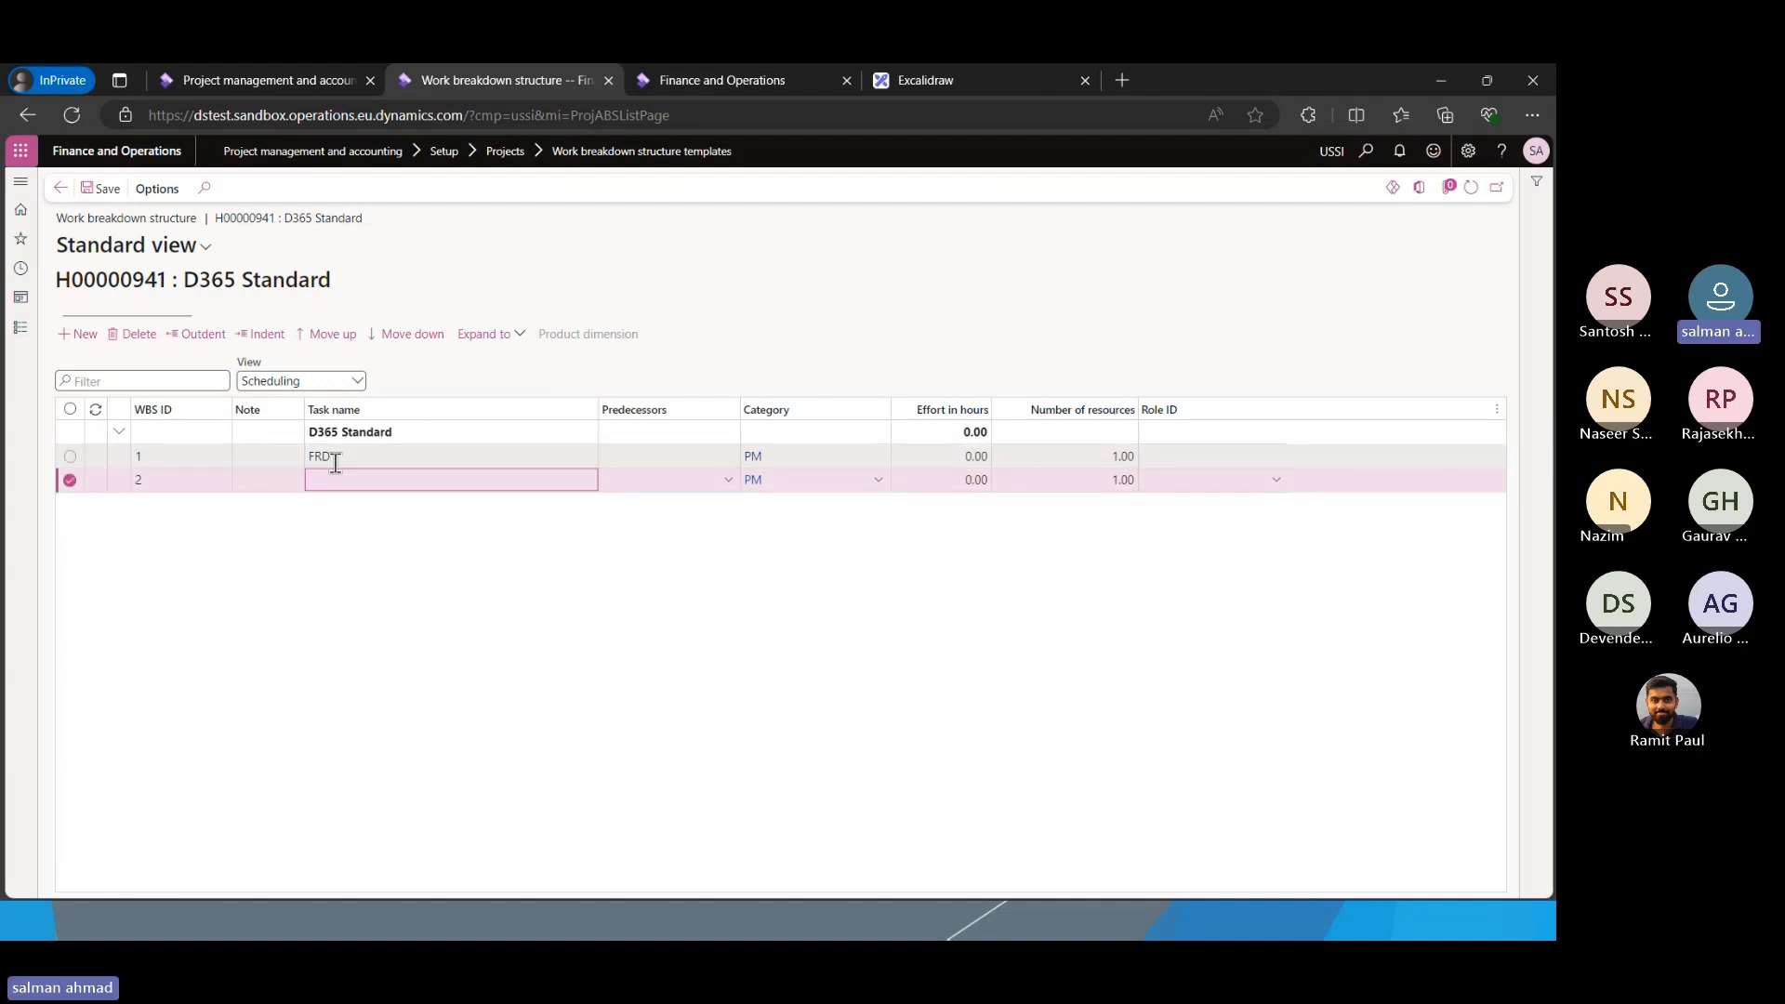
pyautogui.click(360, 477)
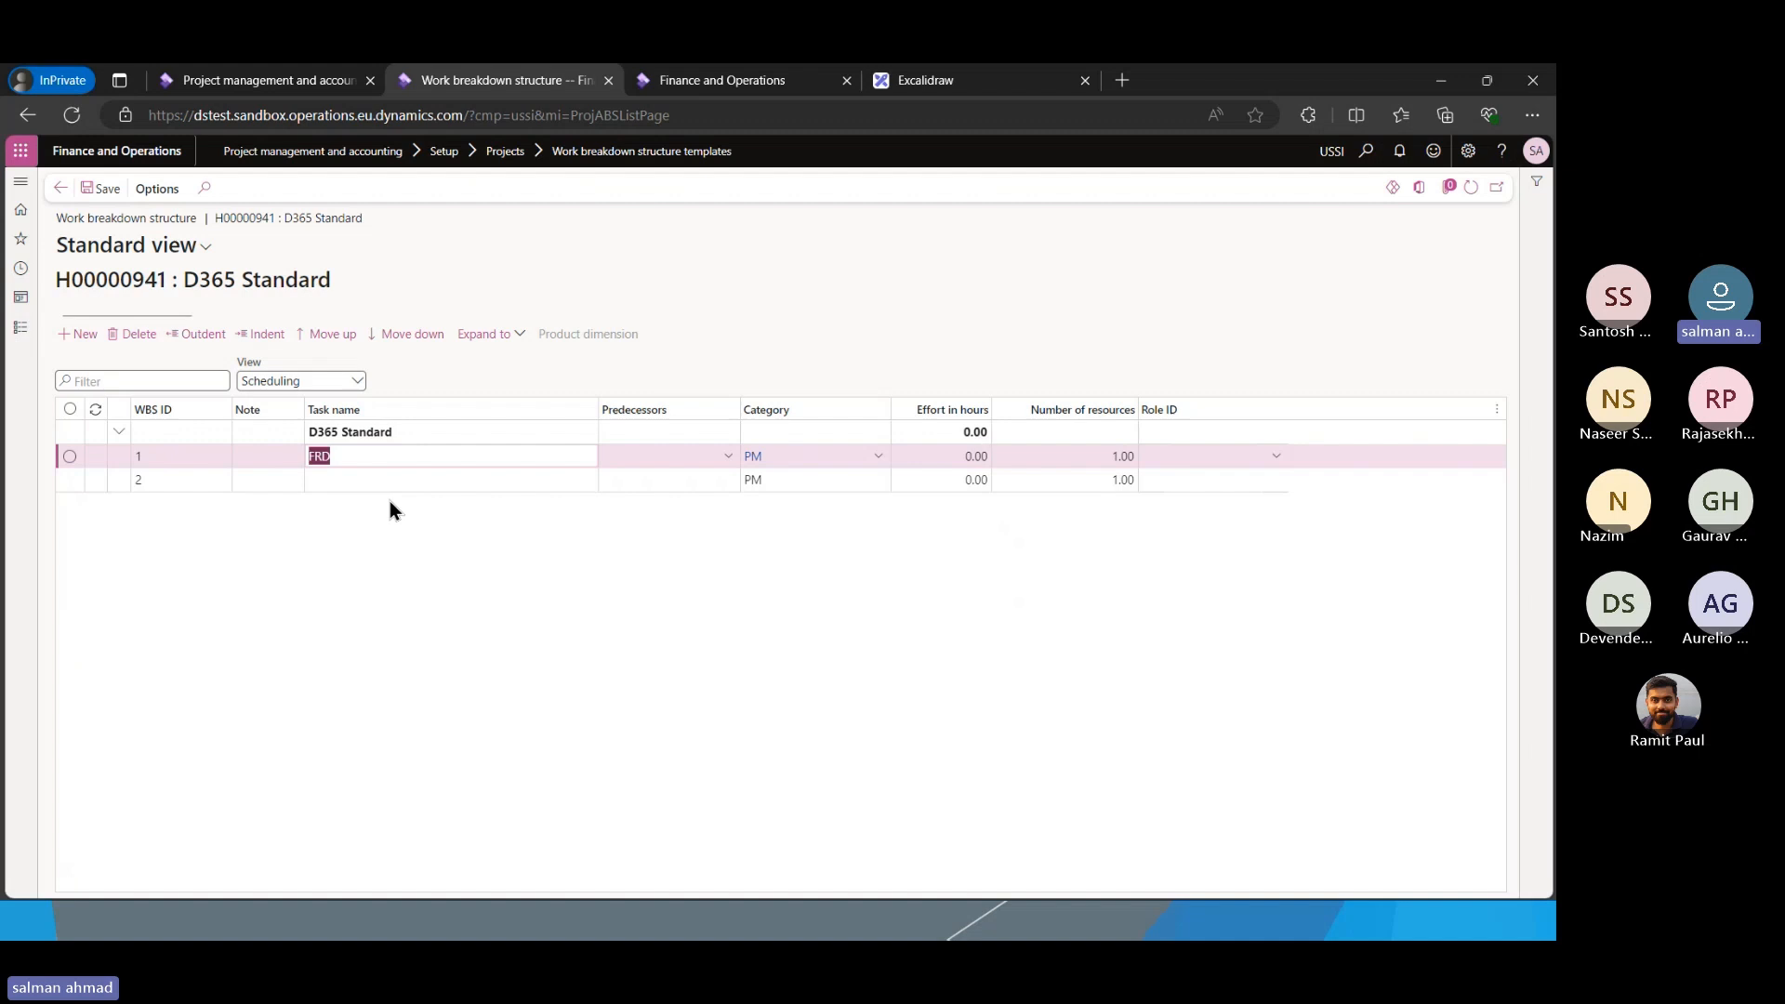
pyautogui.click(81, 335)
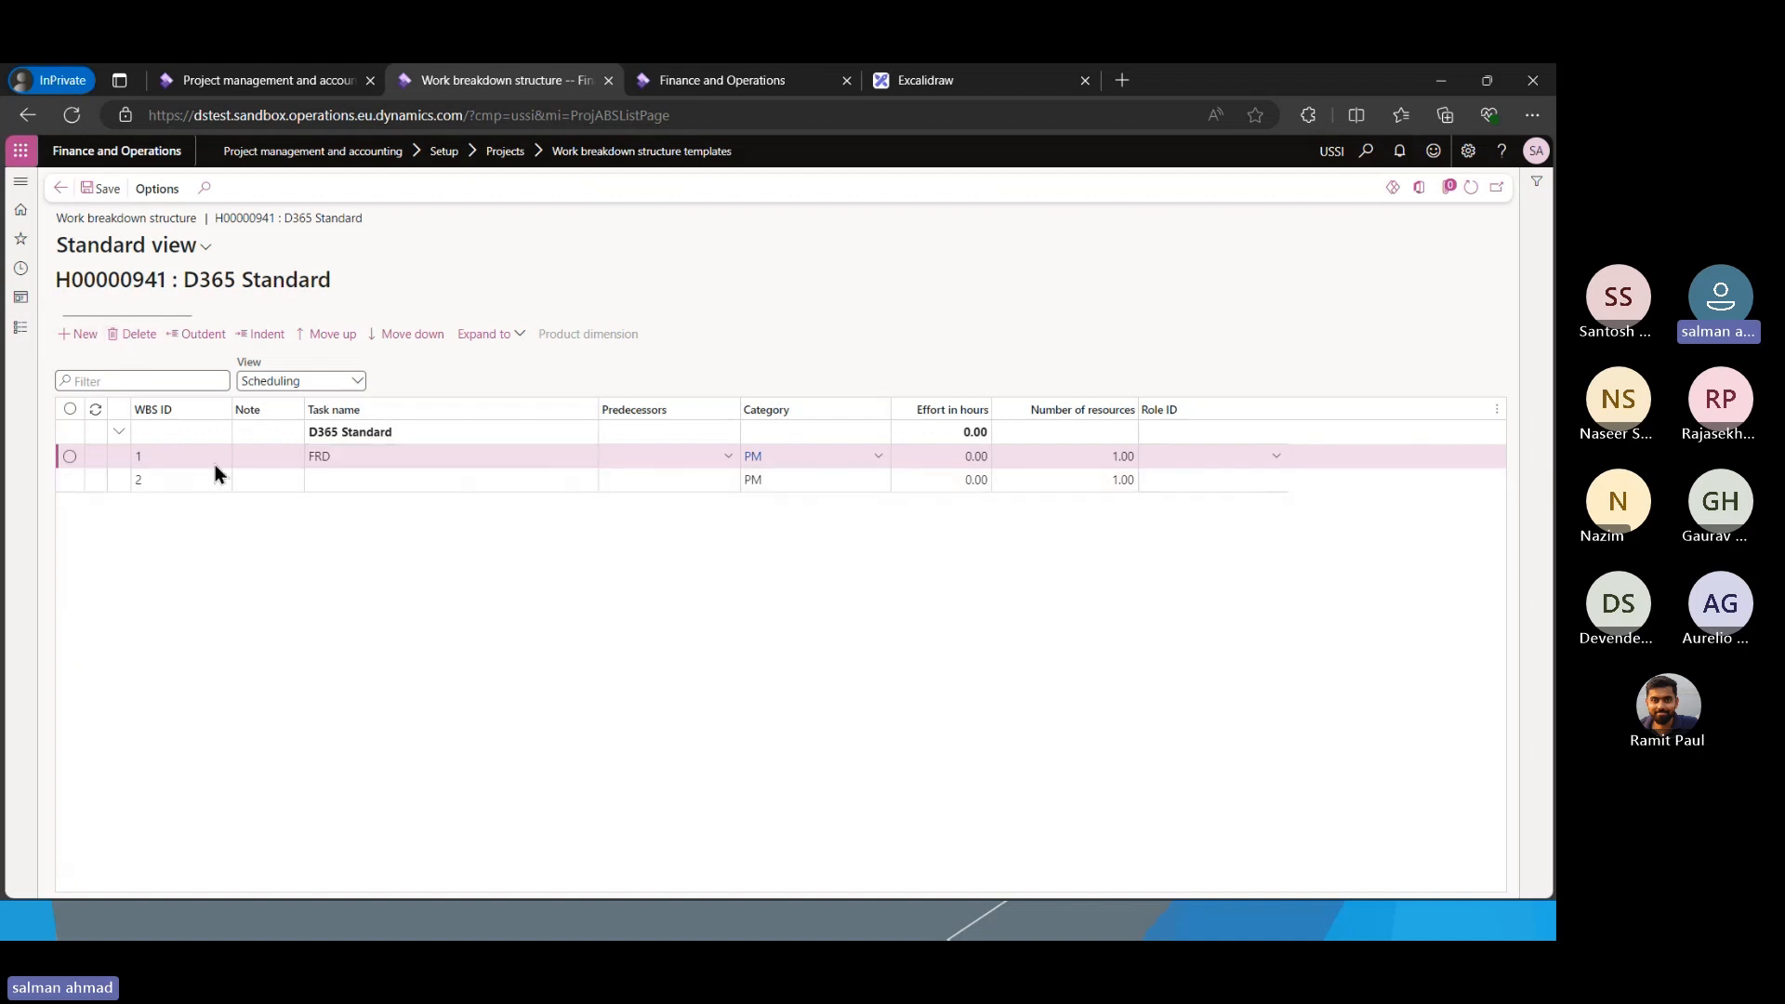
# Indent the first blank task under FRD with the name Finance meetings, and add a sibling subtask named SCM after it
pyautogui.click(211, 485)
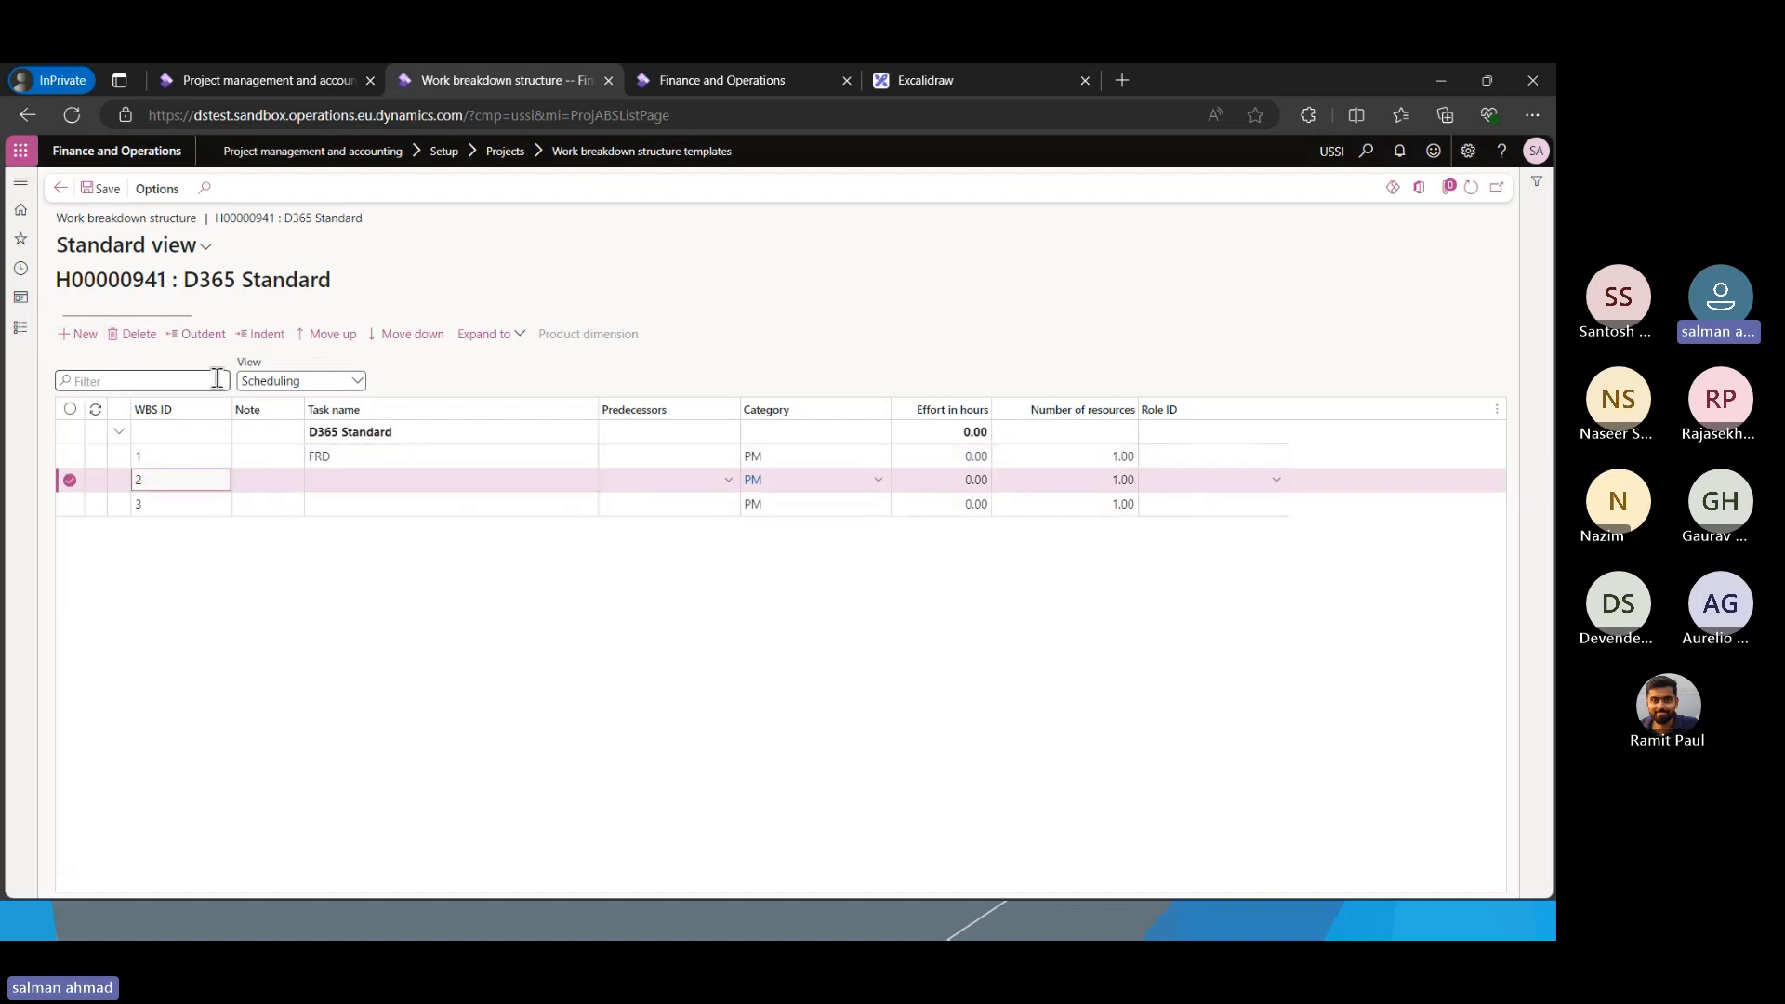
pyautogui.click(246, 334)
pyautogui.click(321, 478)
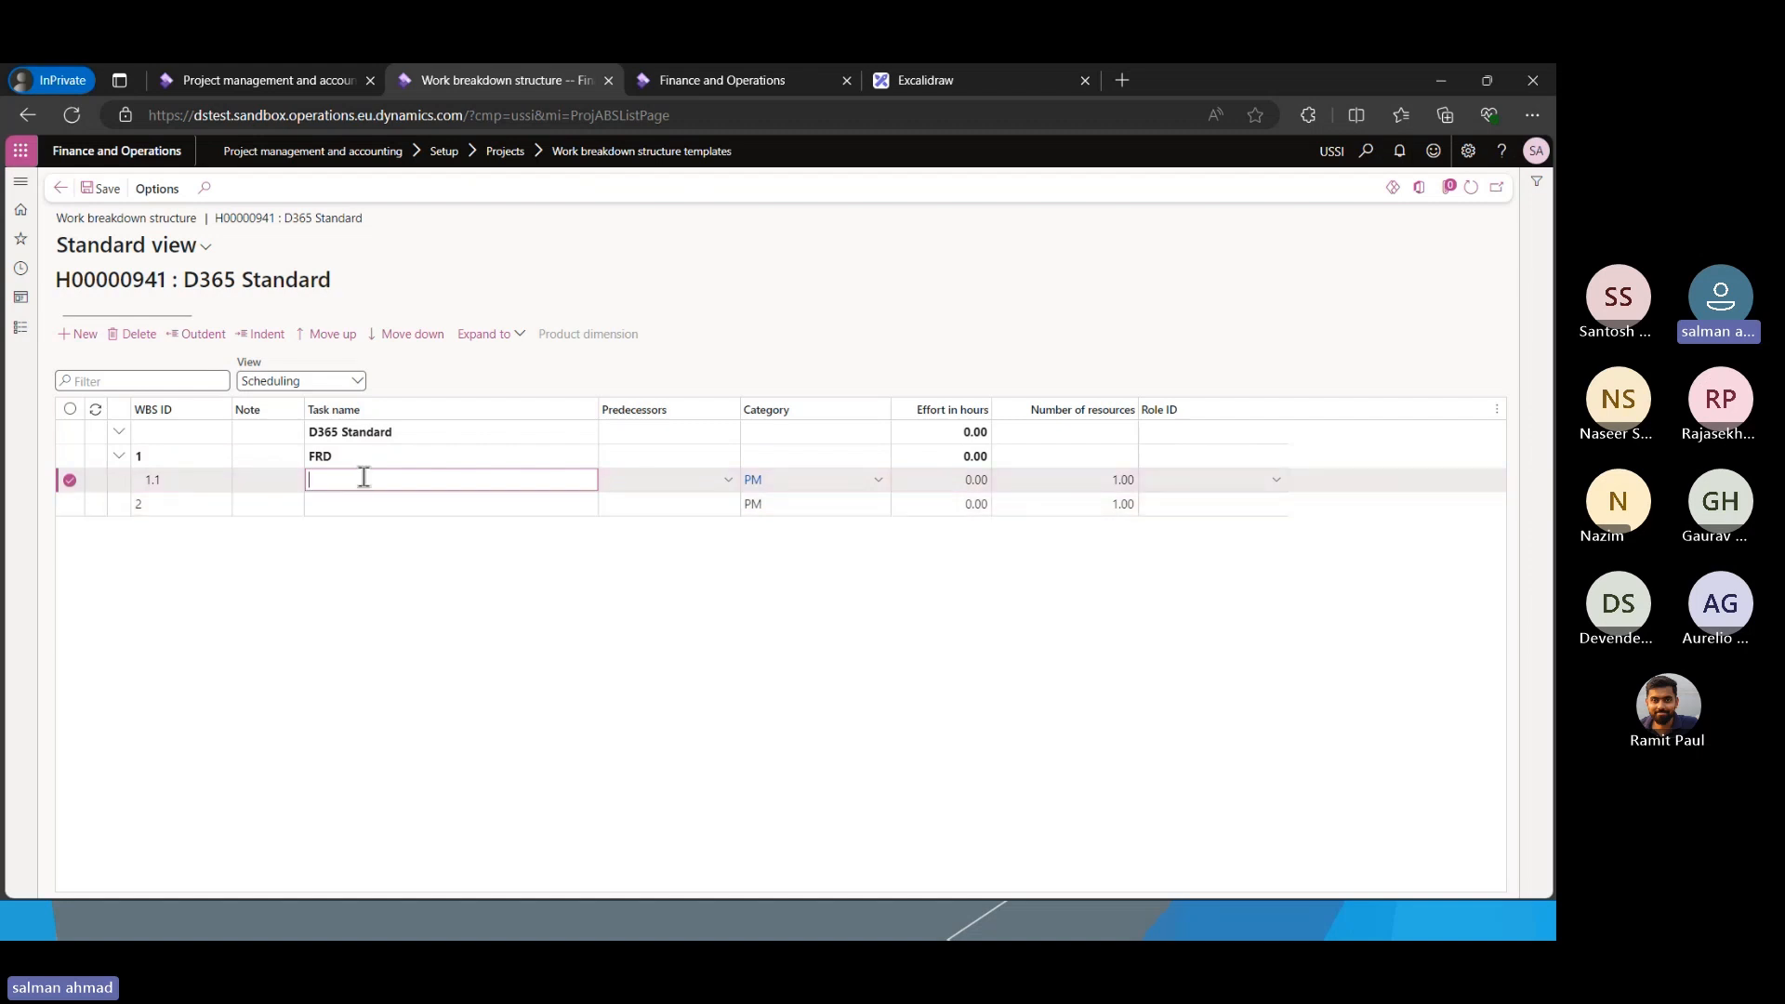
pyautogui.write('Finance meeting')
pyautogui.click(78, 334)
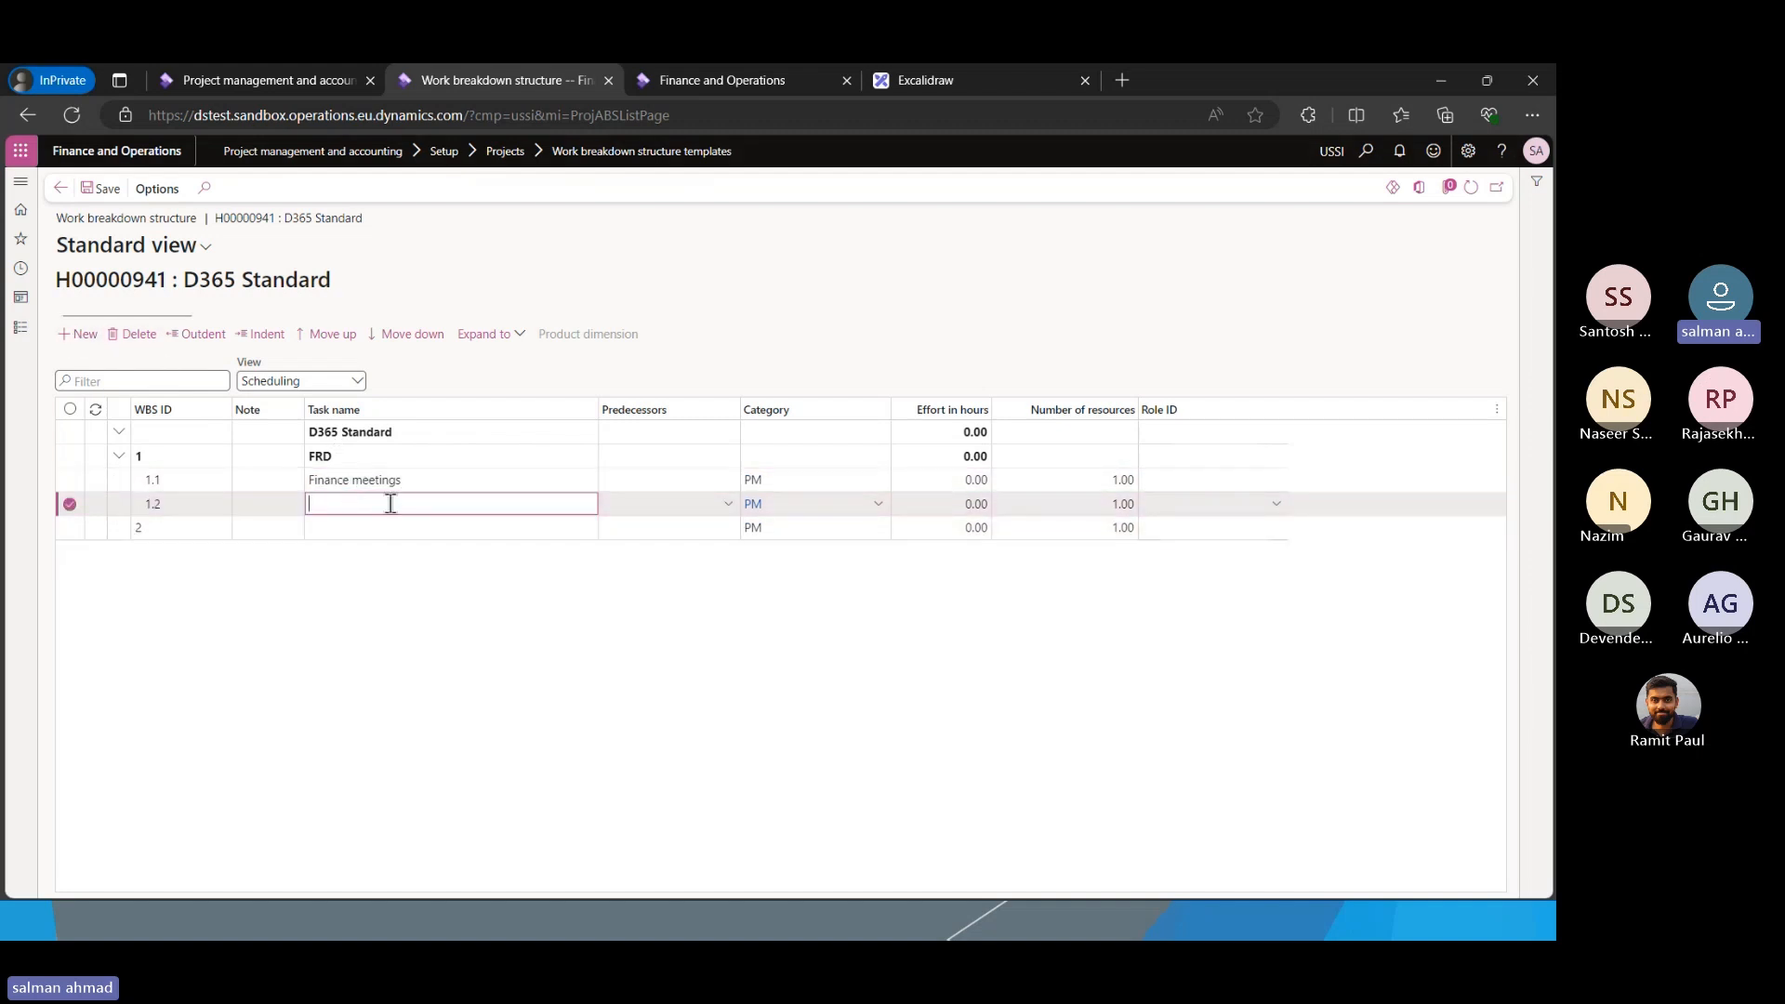
pyautogui.write('SCM')
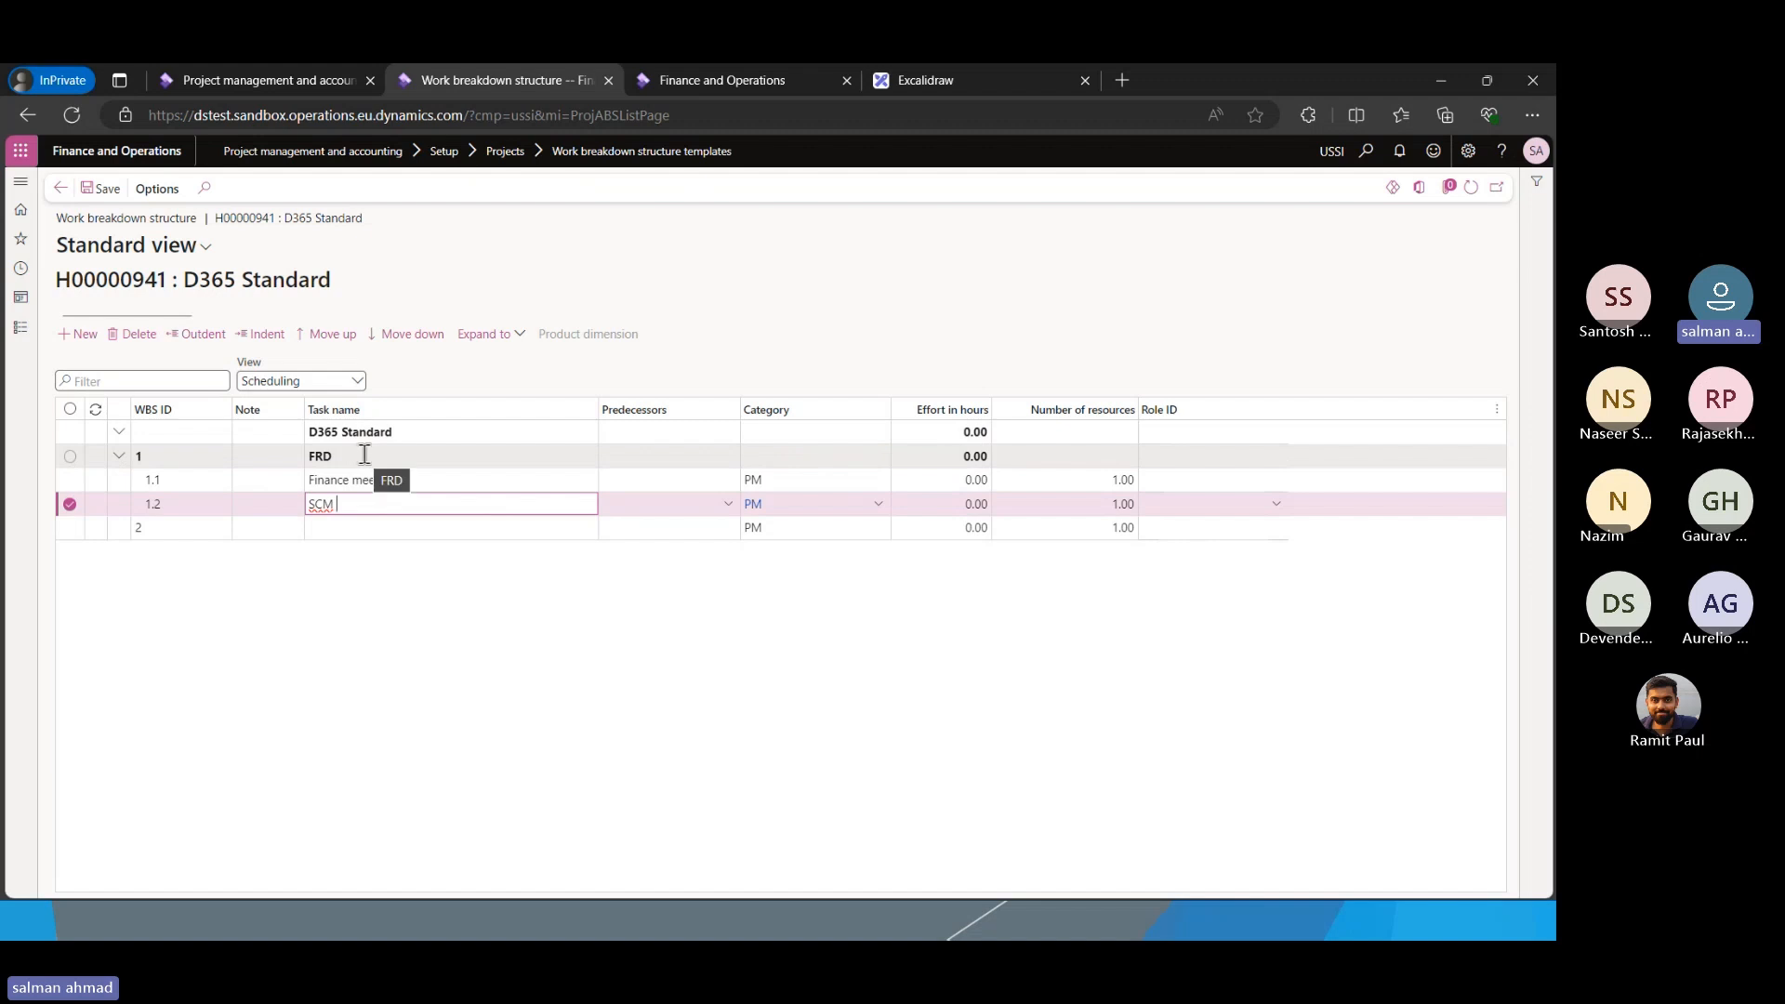
# Set the Finance meetings subtask's effort to 20 hours and its number of resources to 2
pyautogui.click(946, 479)
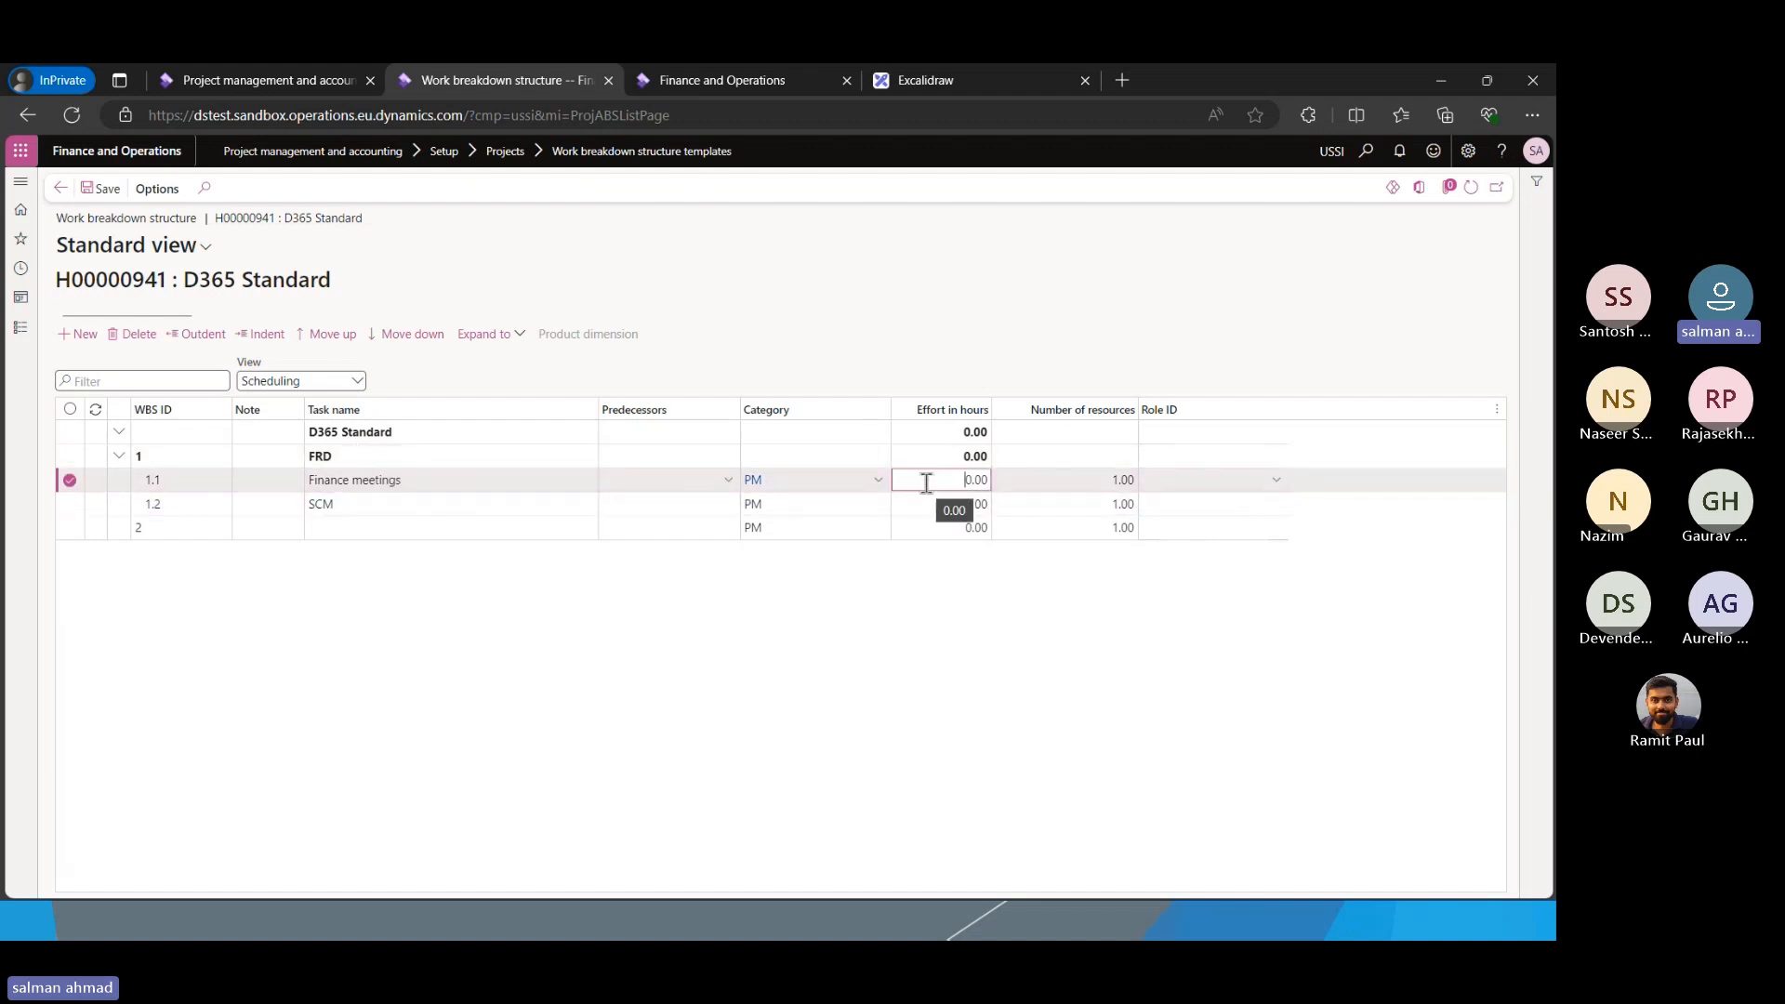
pyautogui.doubleClick(976, 479)
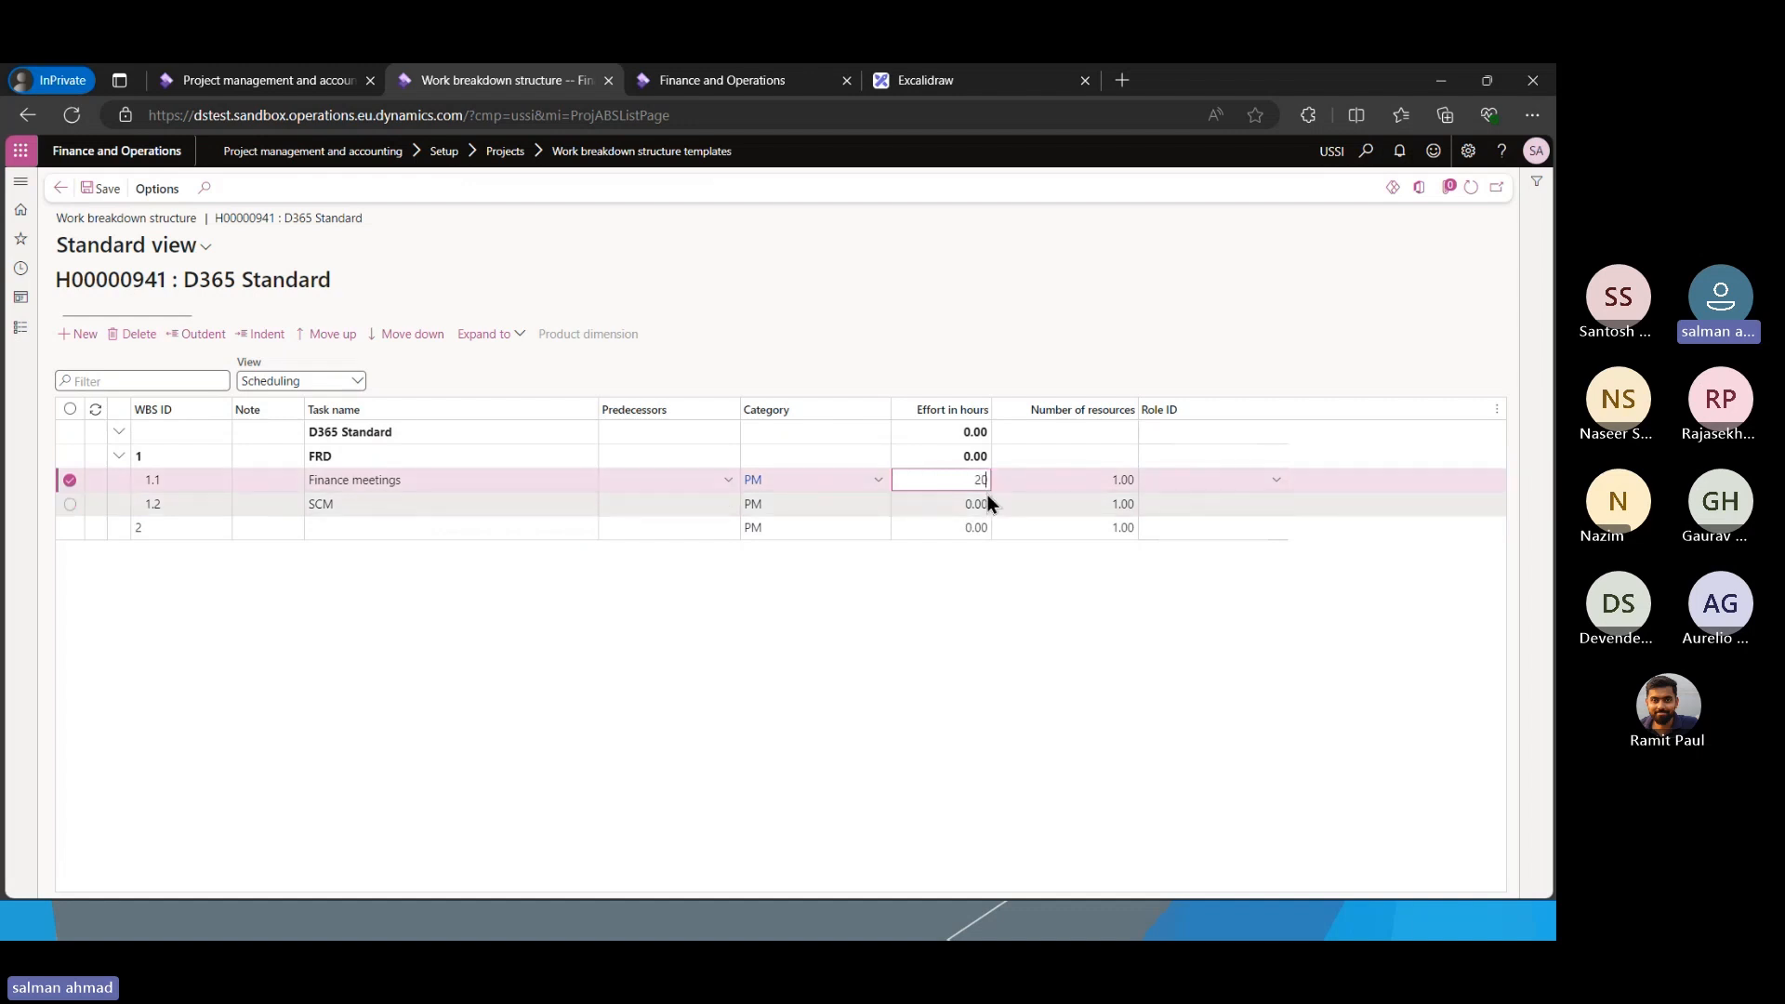
pyautogui.press('Tab')
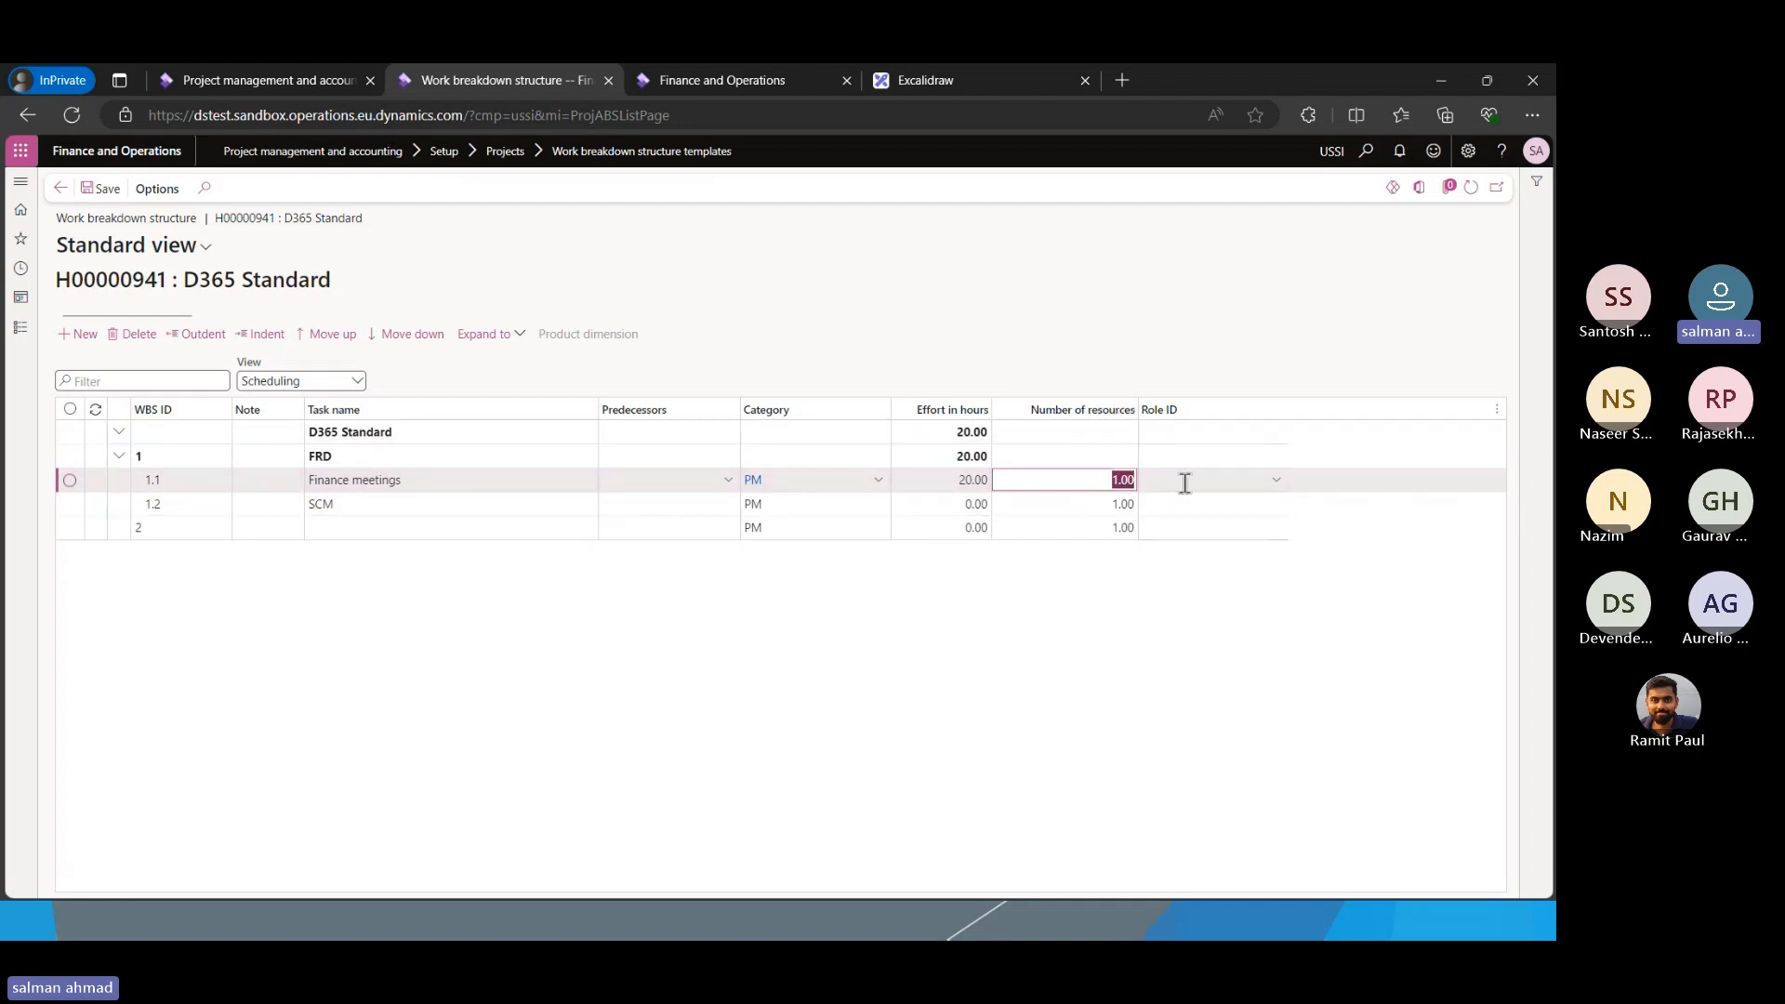
pyautogui.write('2')
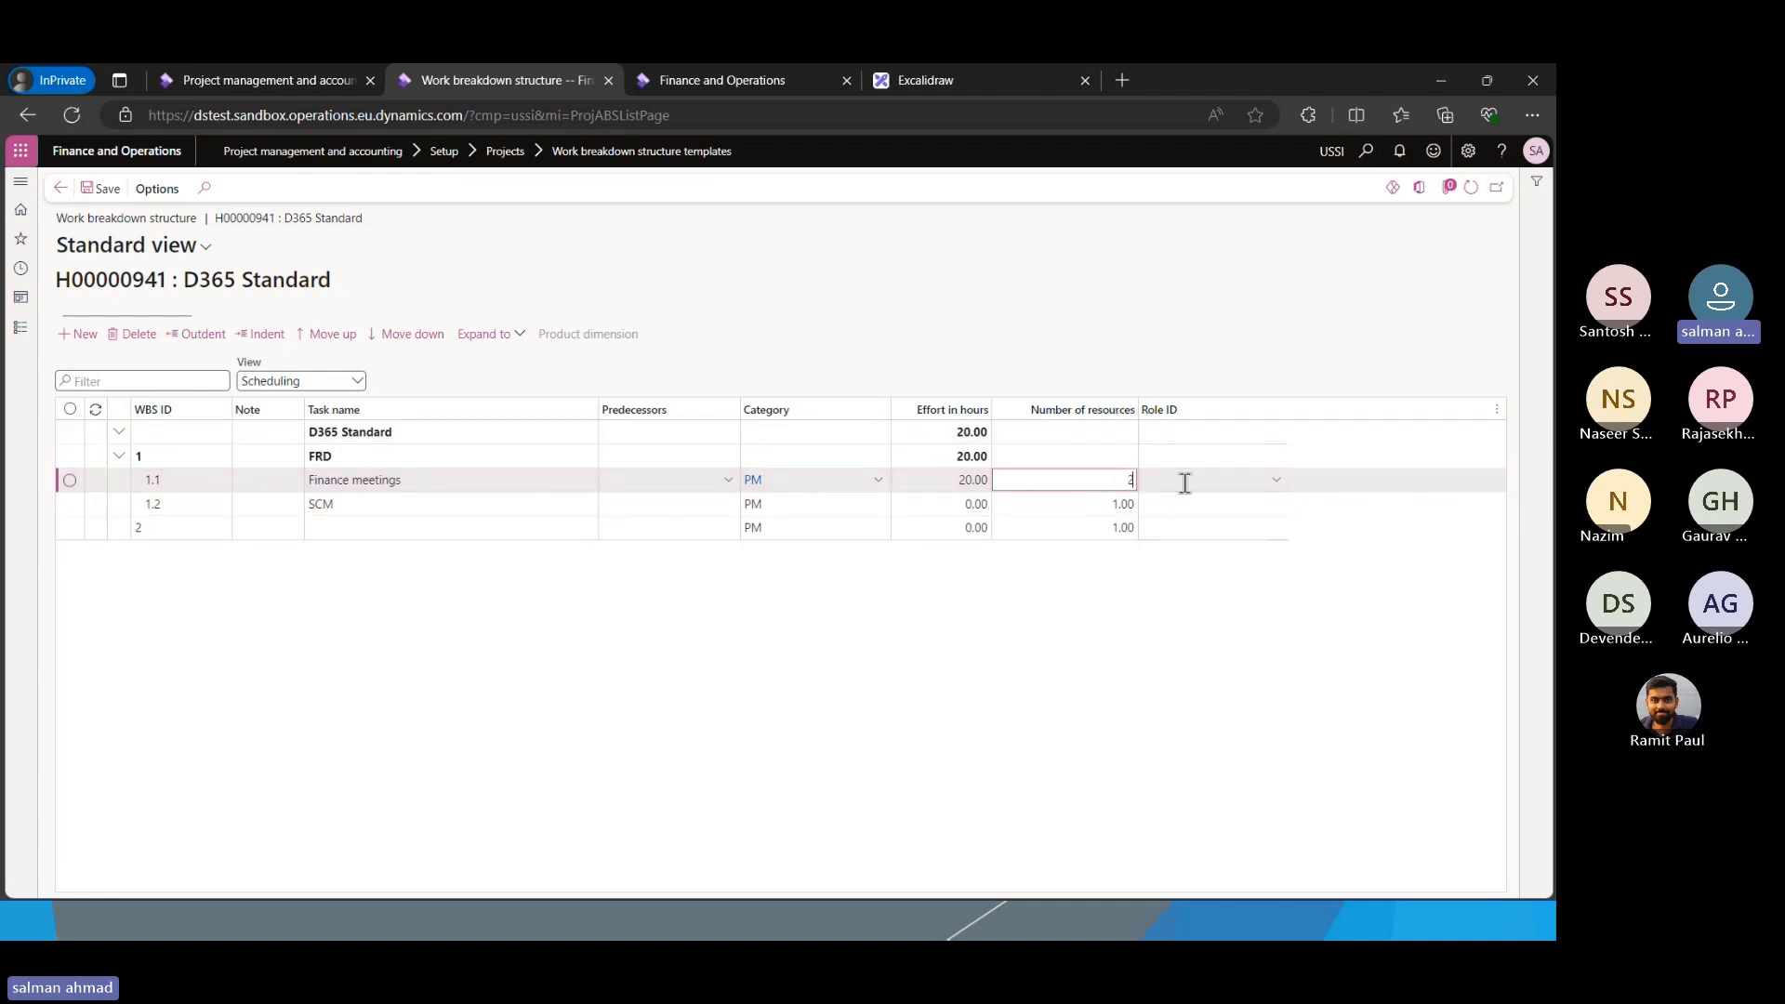
# Assign the Project manager role to the Finance meetings subtask in the D365 Standard template
pyautogui.click(632, 486)
pyautogui.click(1278, 481)
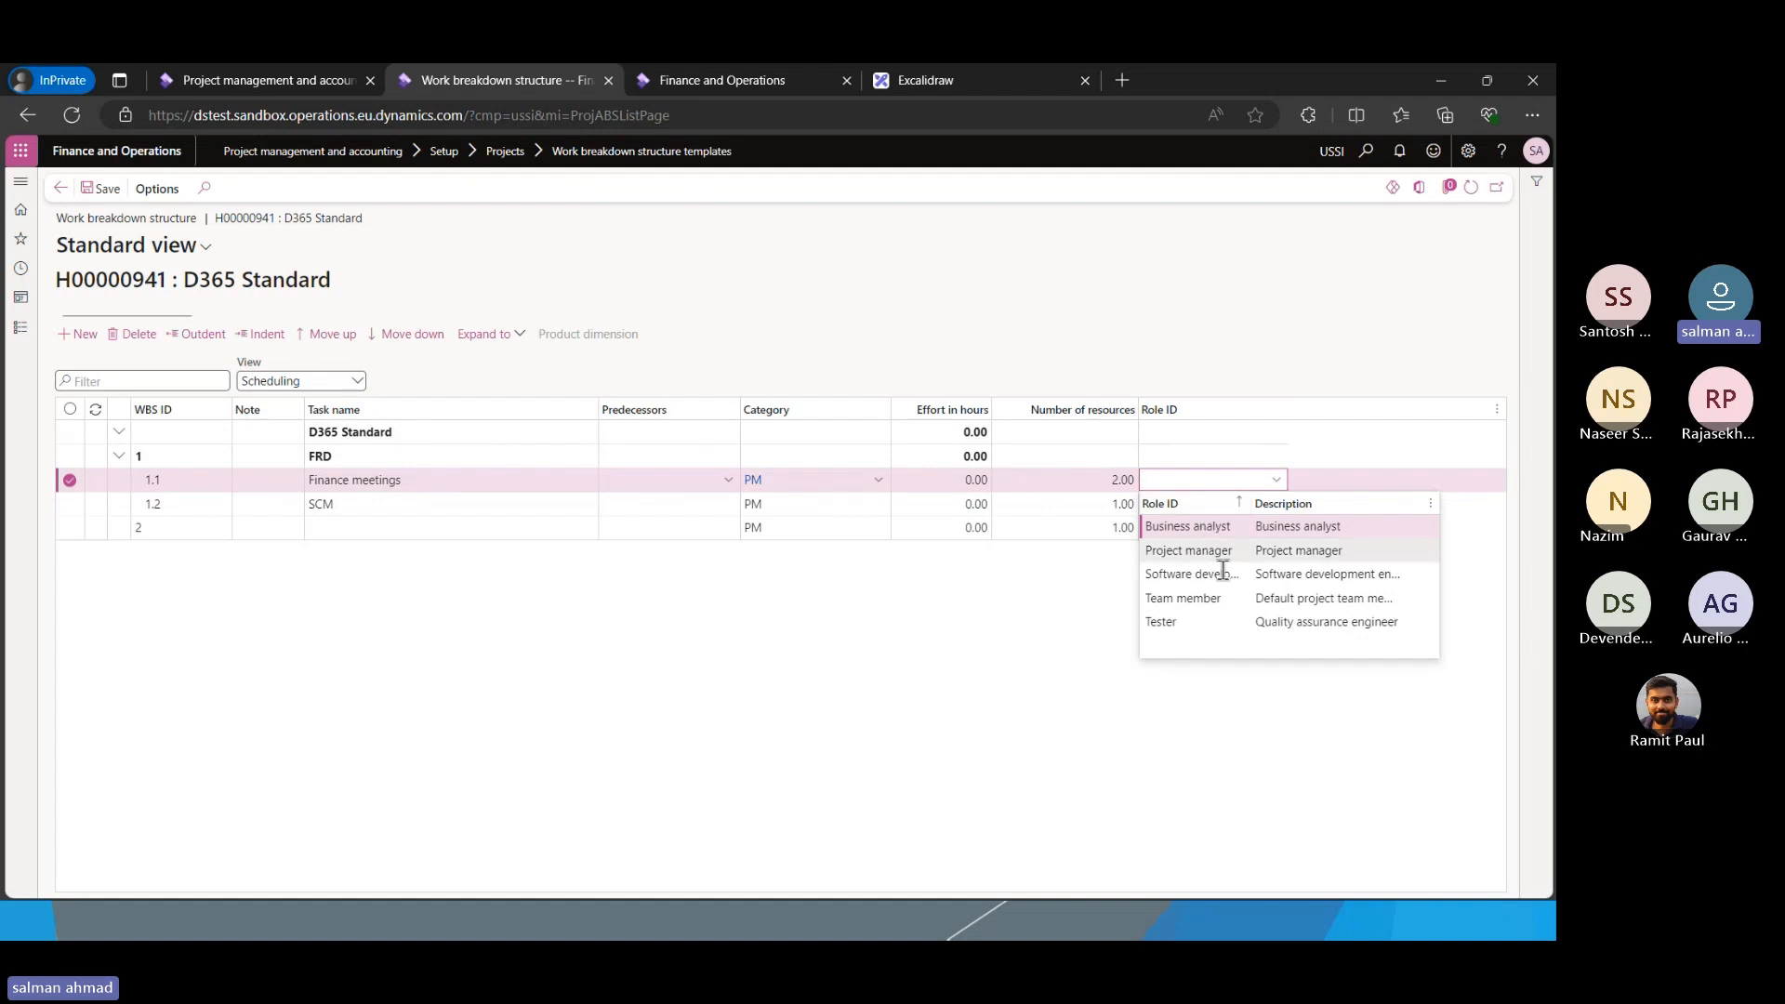
pyautogui.click(1268, 550)
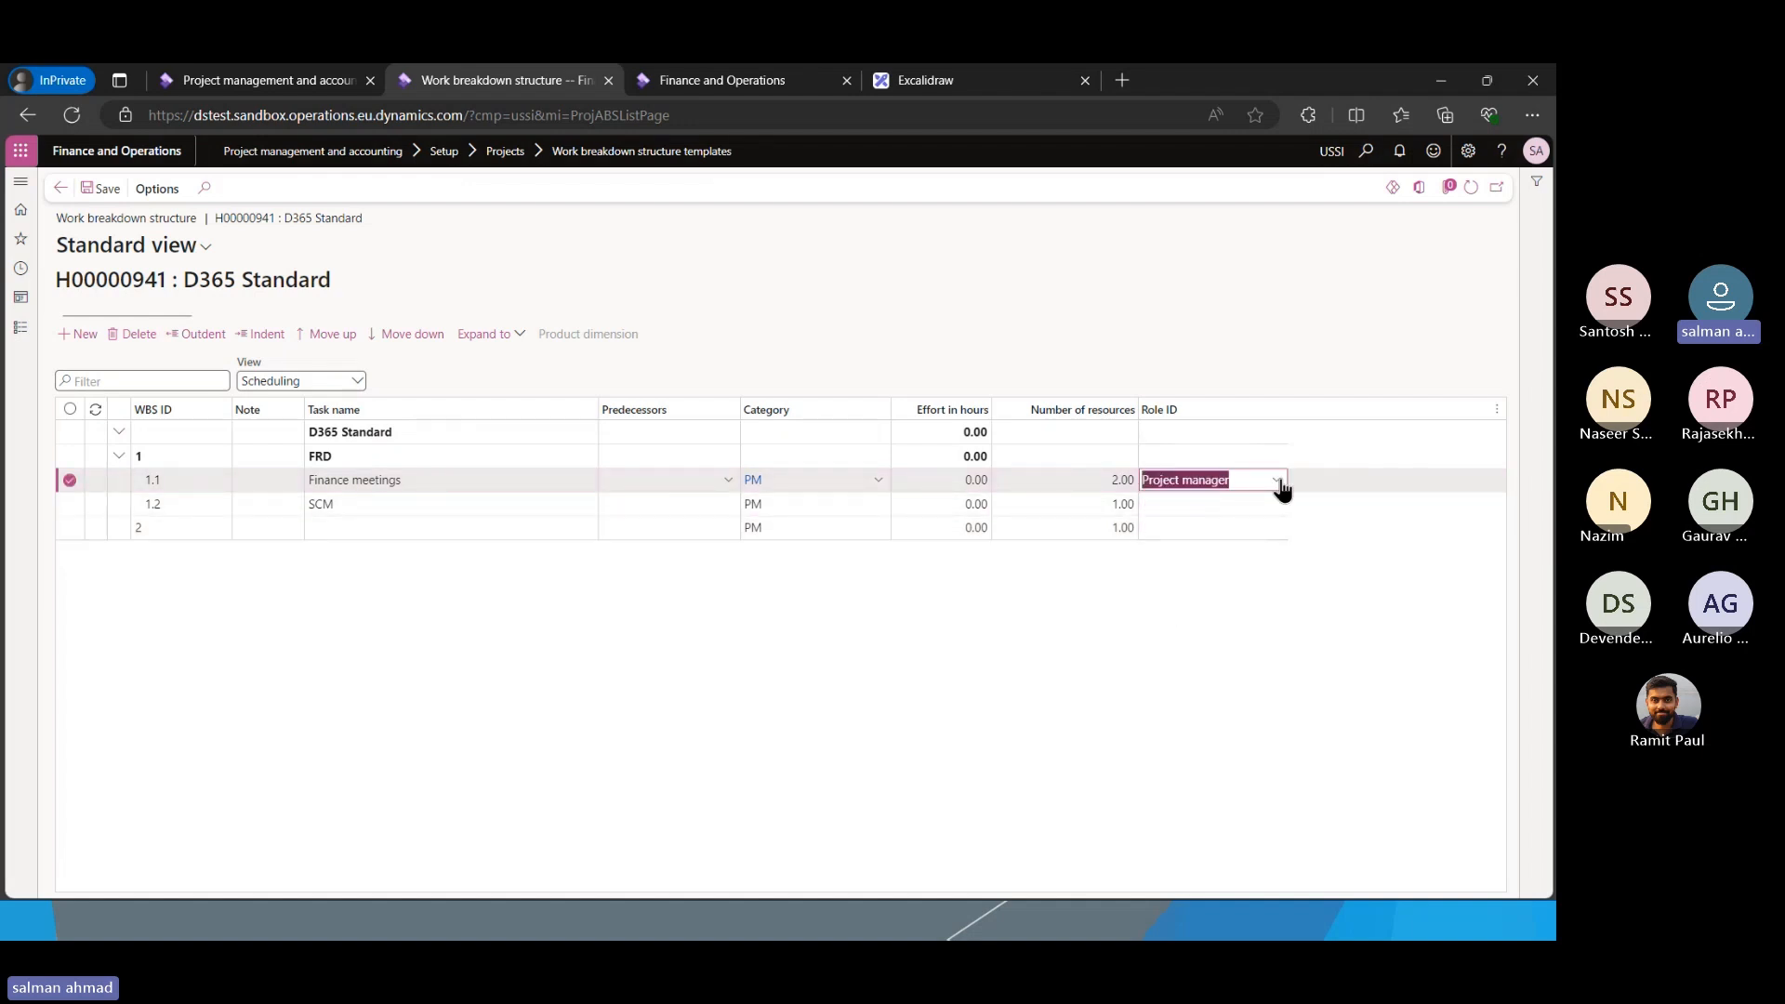
pyautogui.click(1276, 480)
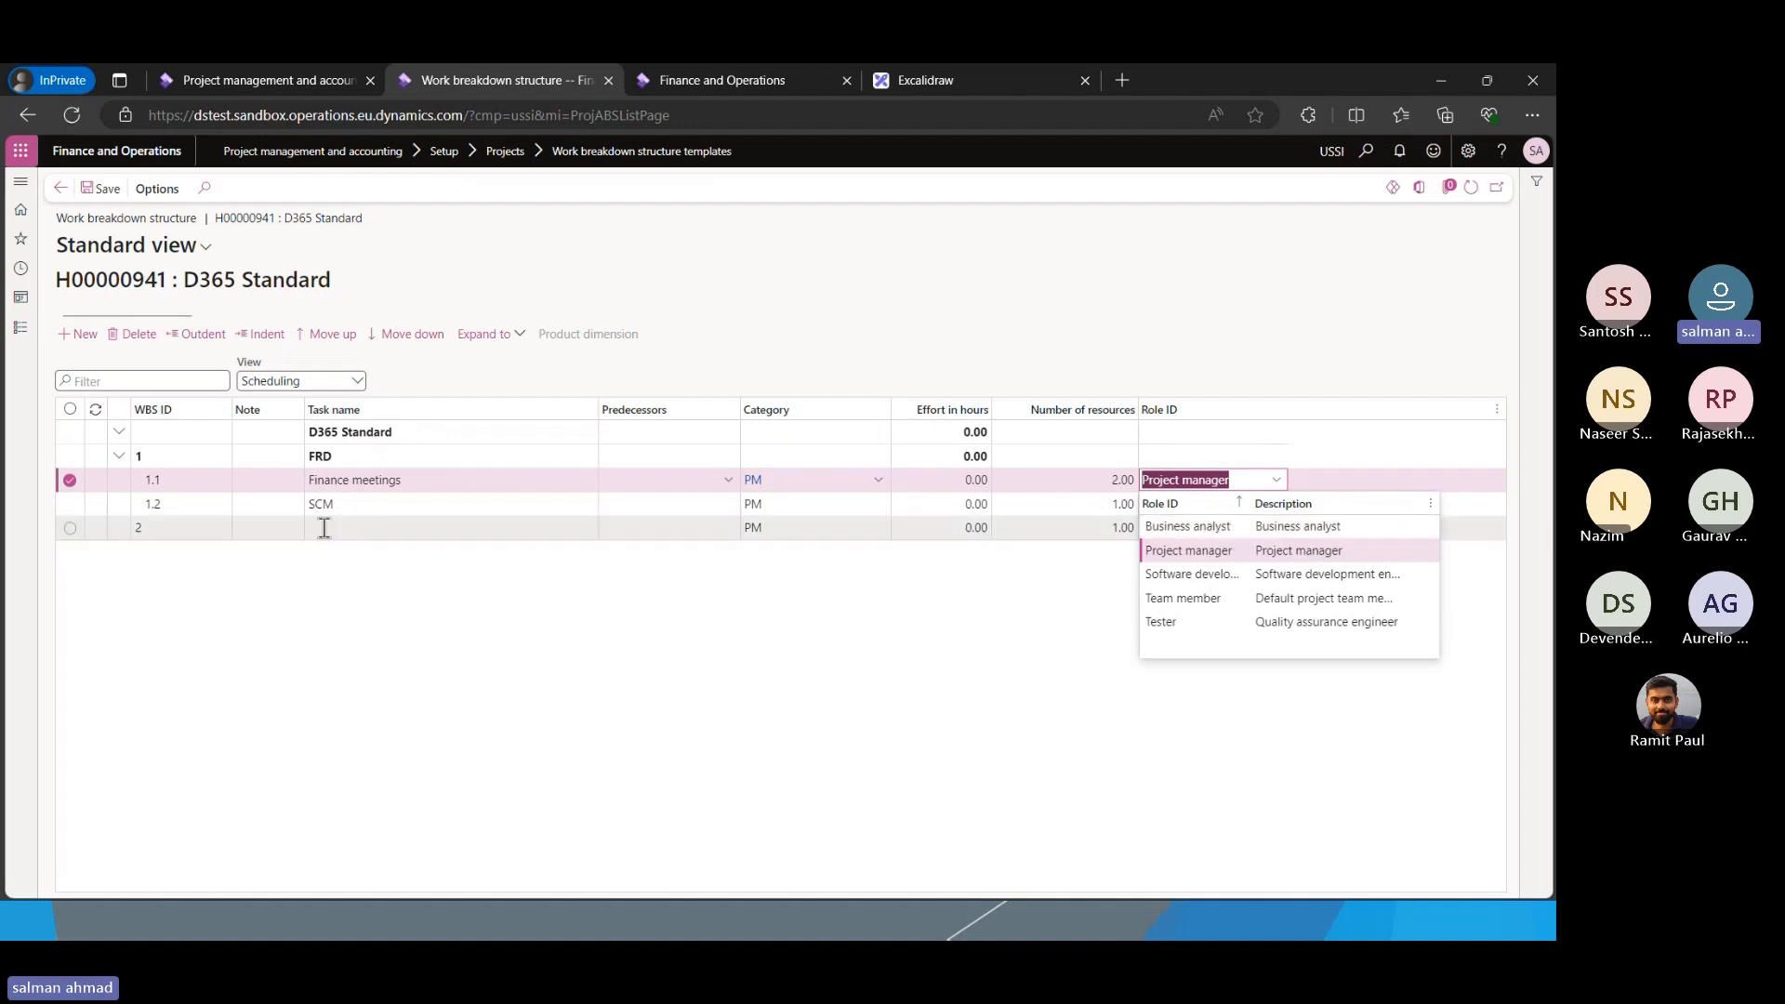
pyautogui.click(516, 462)
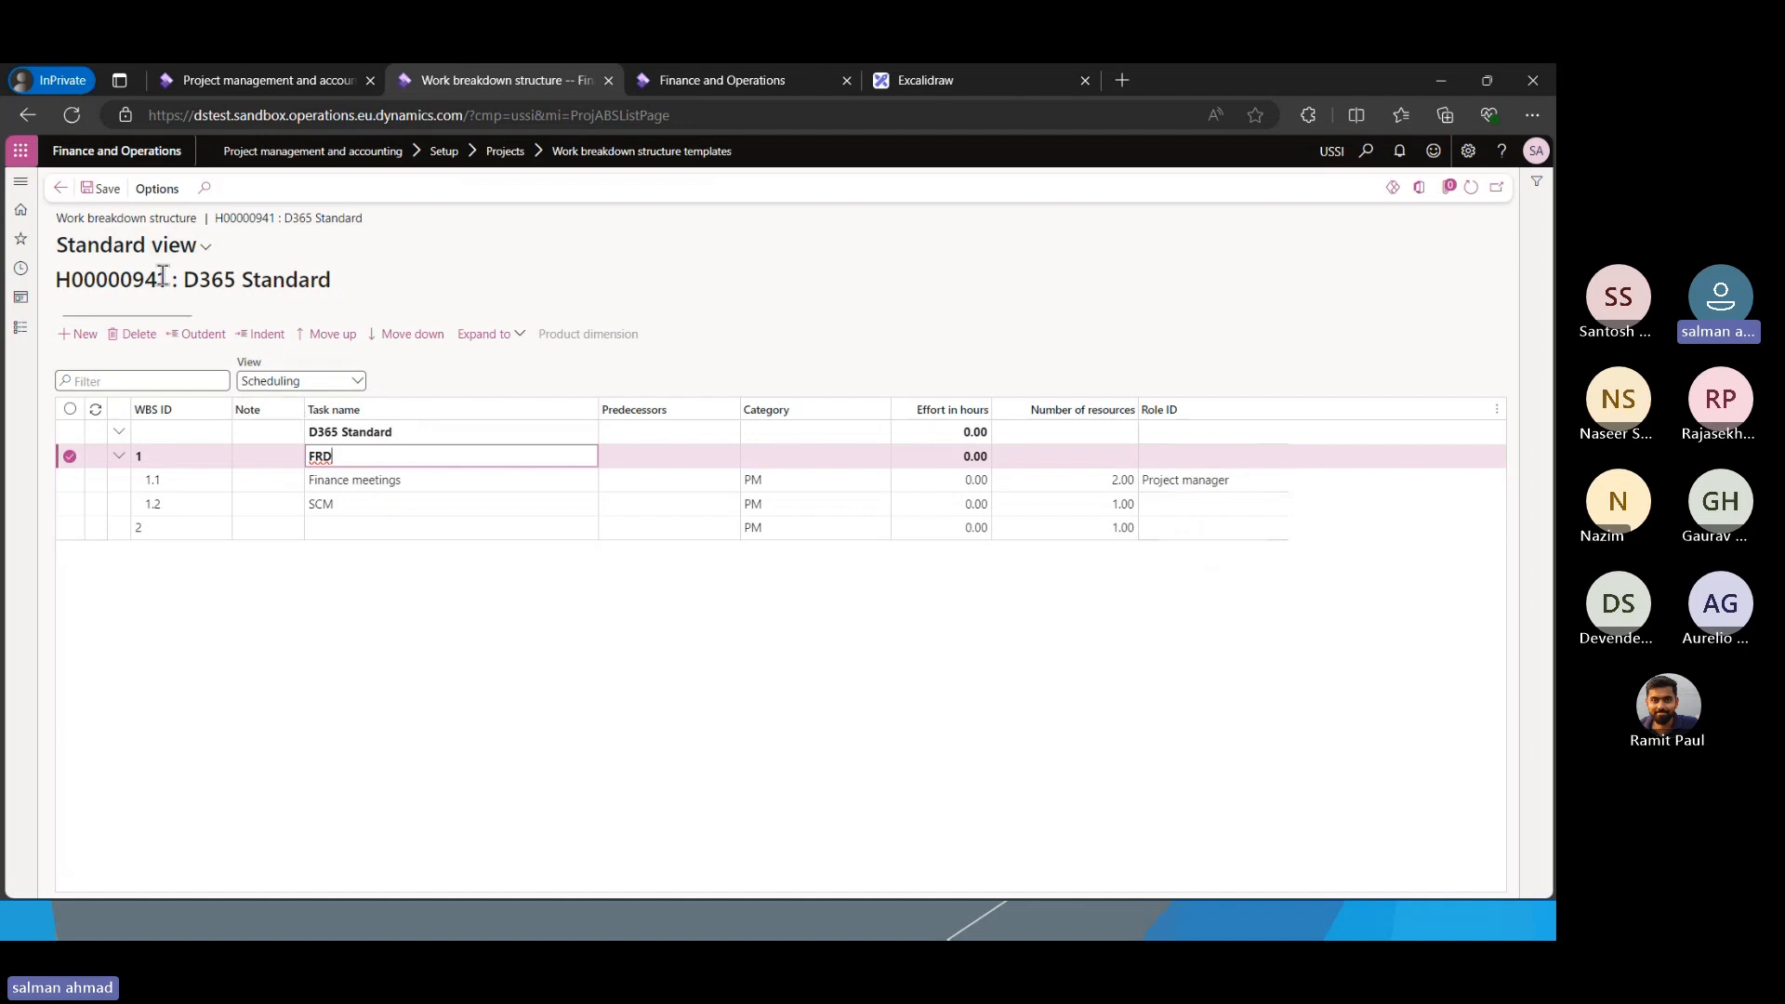
# Leave the work breakdown structure templates for the All projects list, and sort it by project ID from Z to A
pyautogui.click(60, 189)
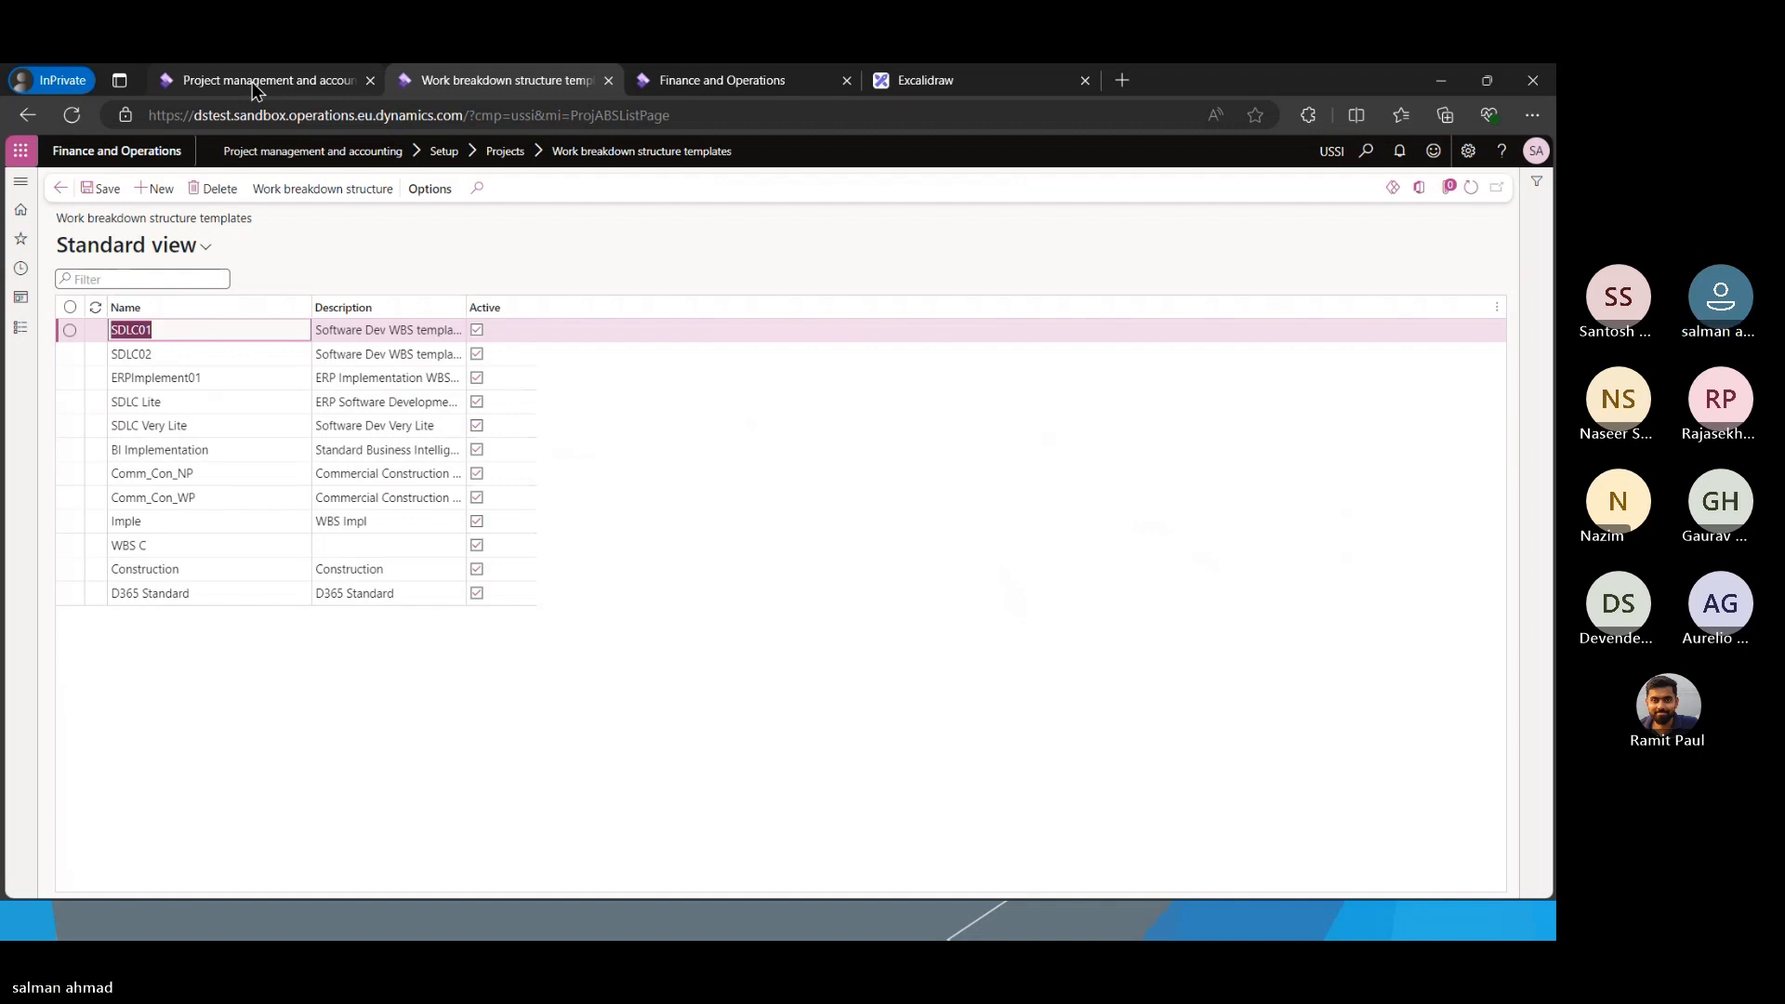
pyautogui.click(243, 150)
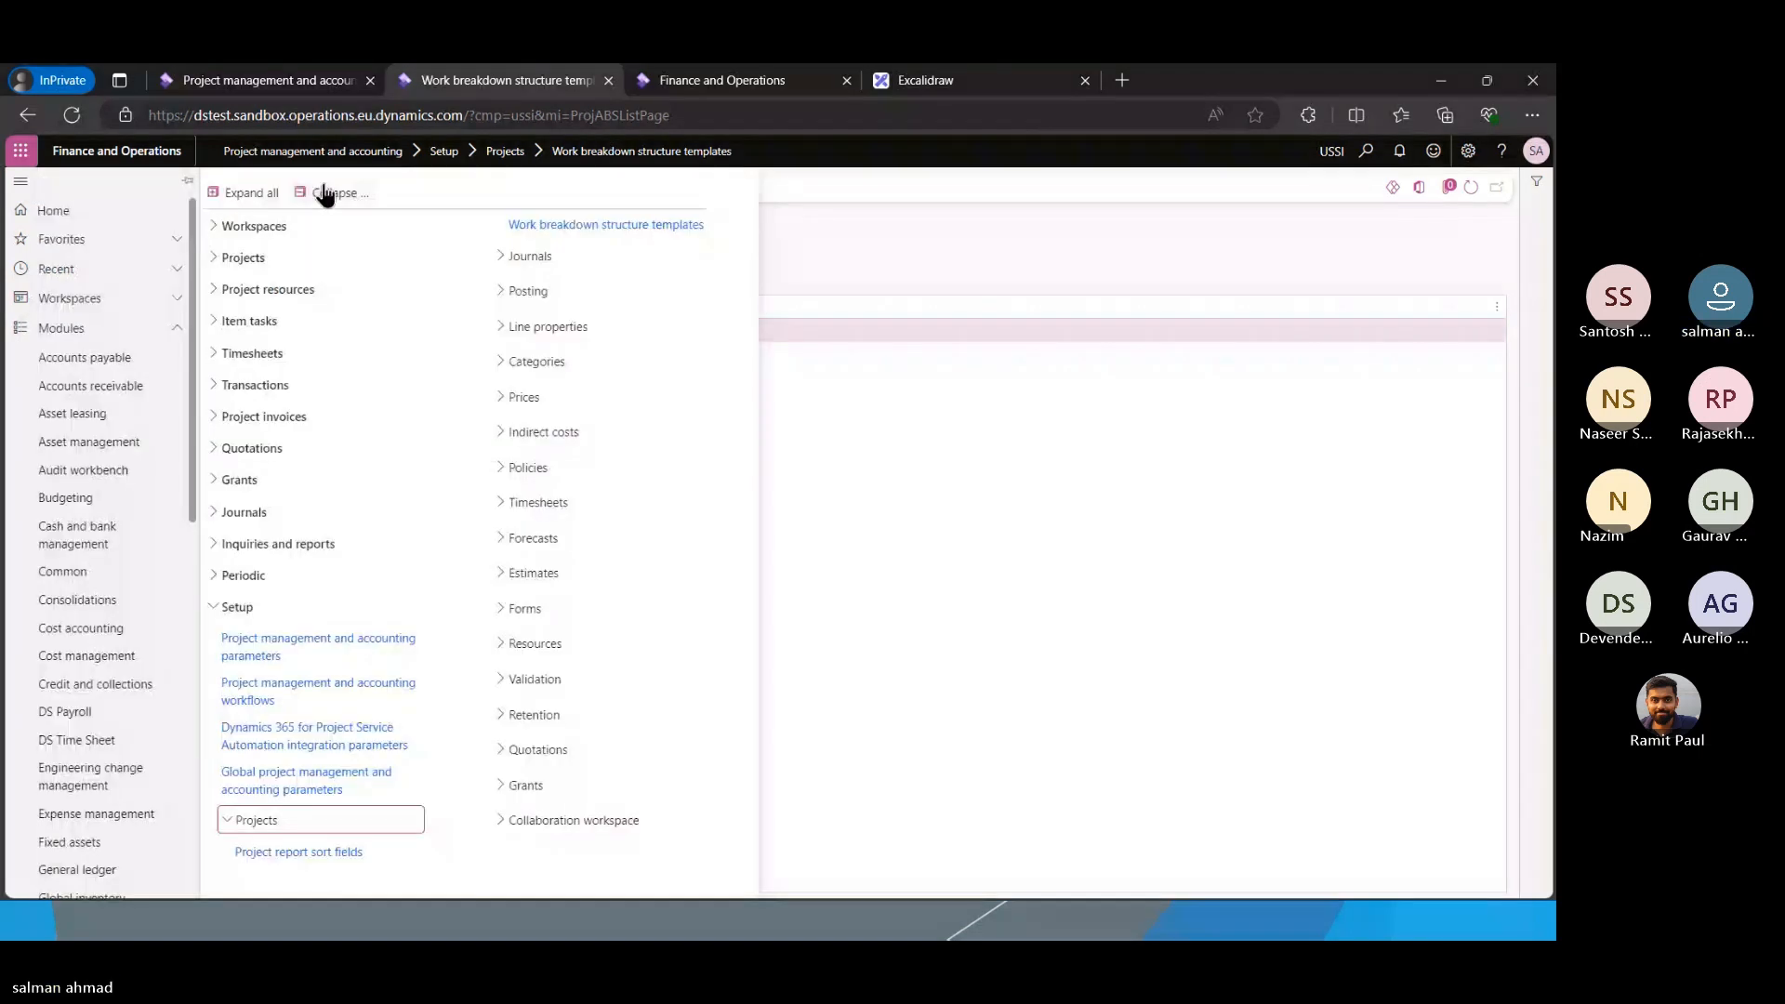
pyautogui.click(223, 269)
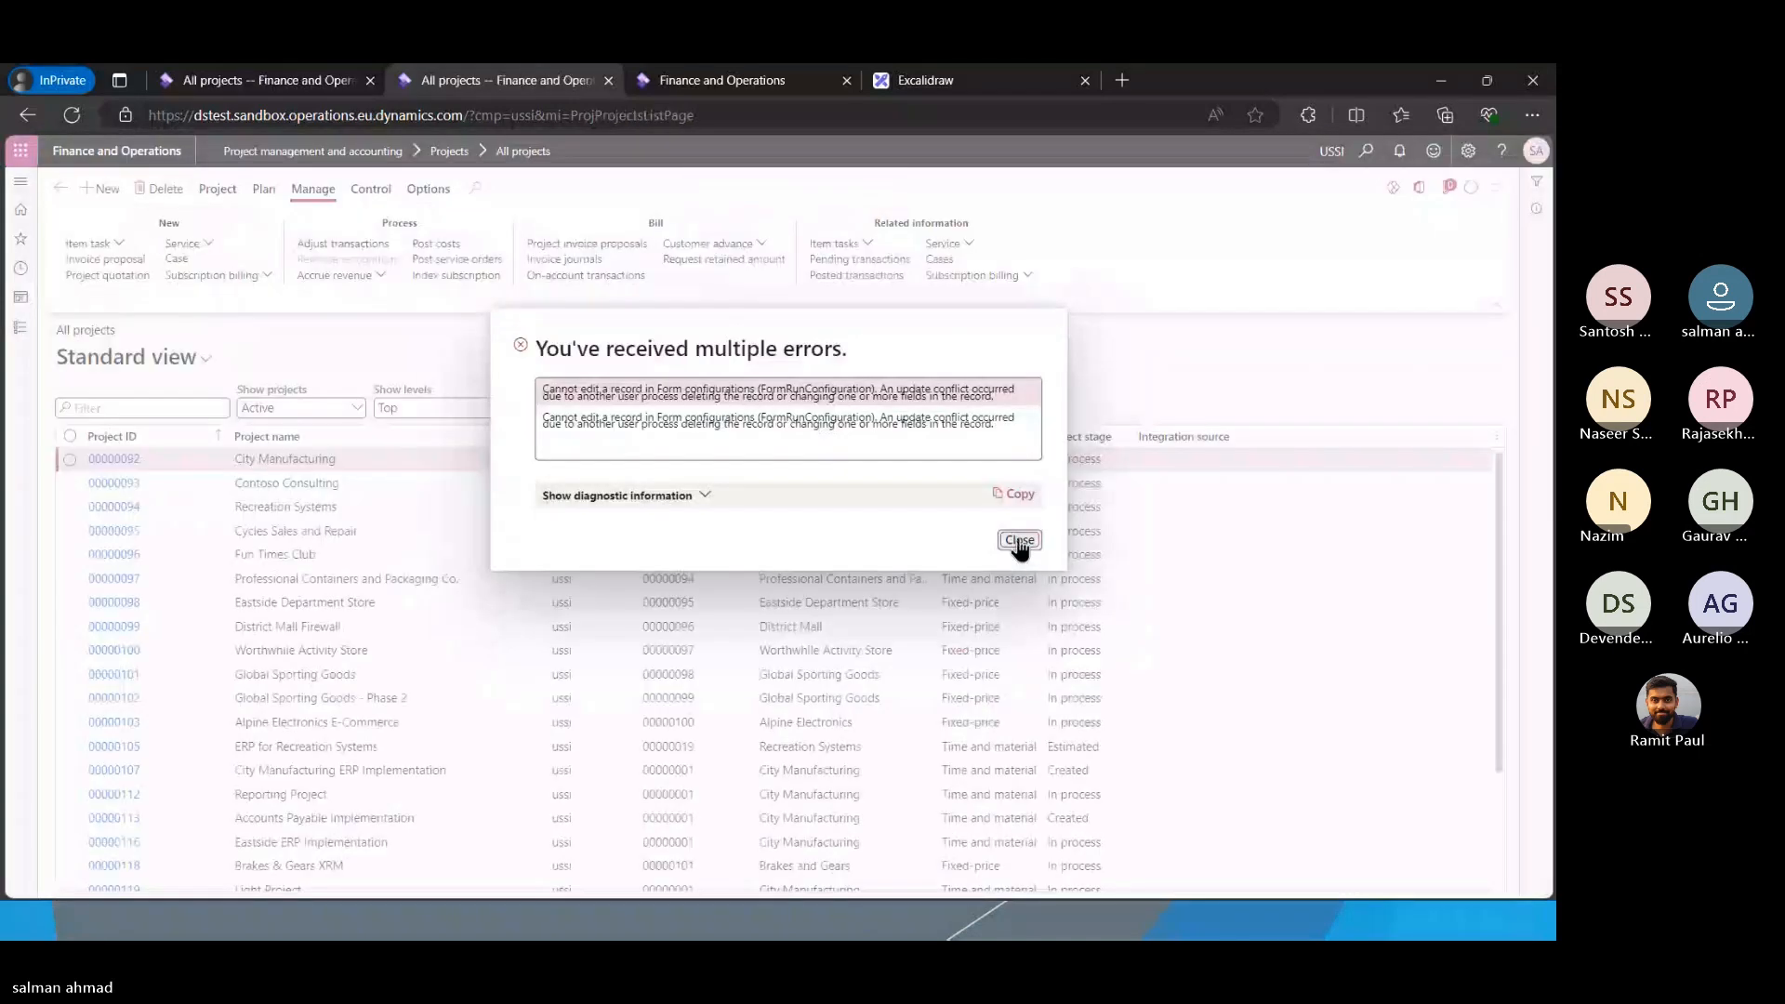
pyautogui.click(1019, 540)
pyautogui.click(139, 436)
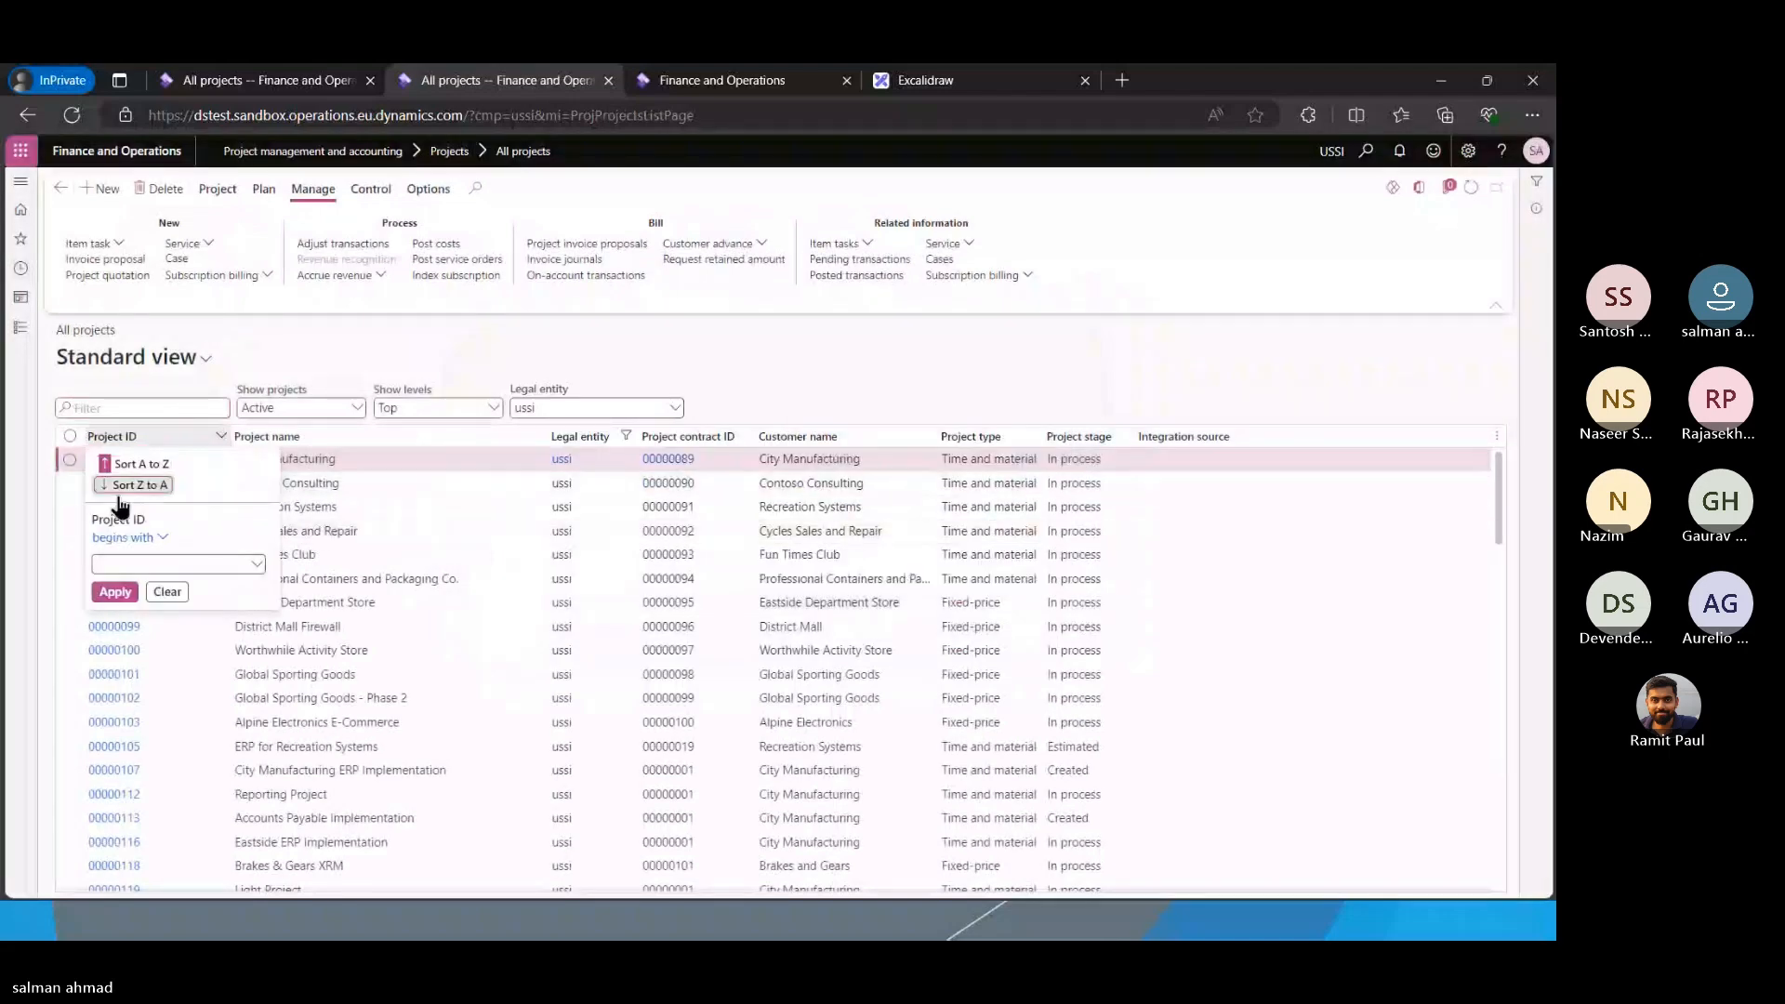
pyautogui.click(139, 463)
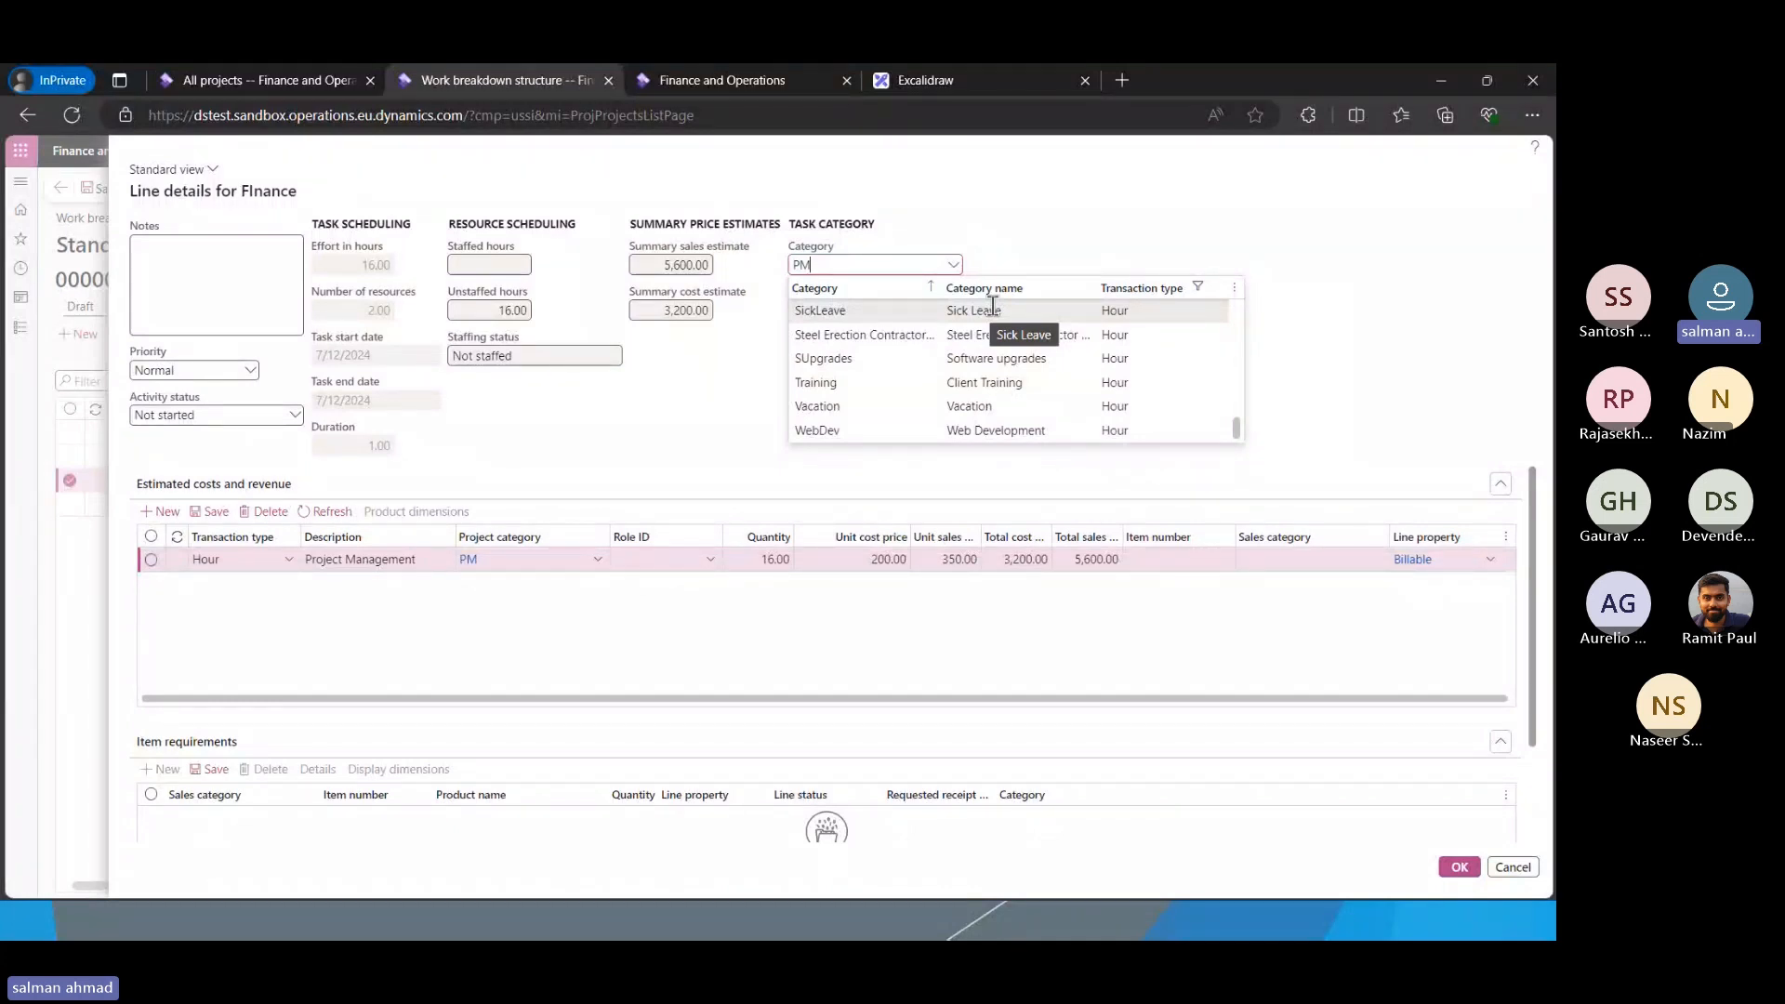
# Keep the Finance task's category as PM, turn on Restrict activity category, and accept the line details
pyautogui.click(739, 352)
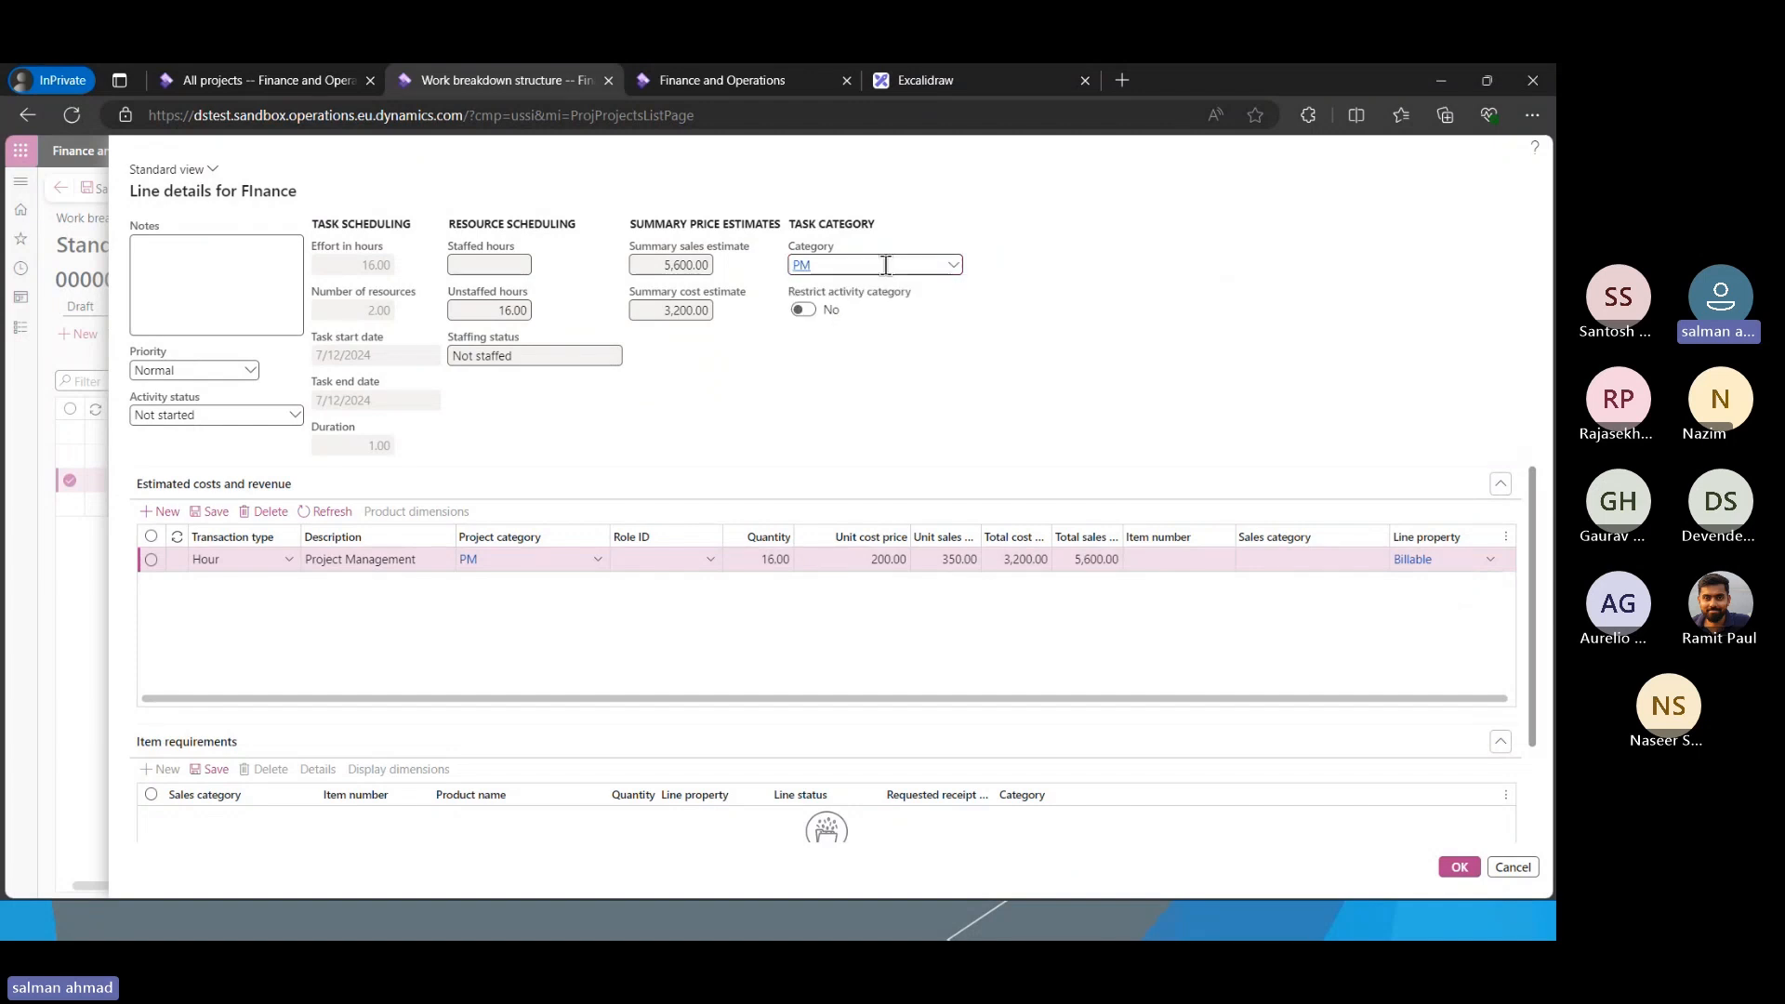
pyautogui.click(801, 311)
pyautogui.moveTo(882, 307); pyautogui.dragTo(787, 283)
pyautogui.click(816, 265)
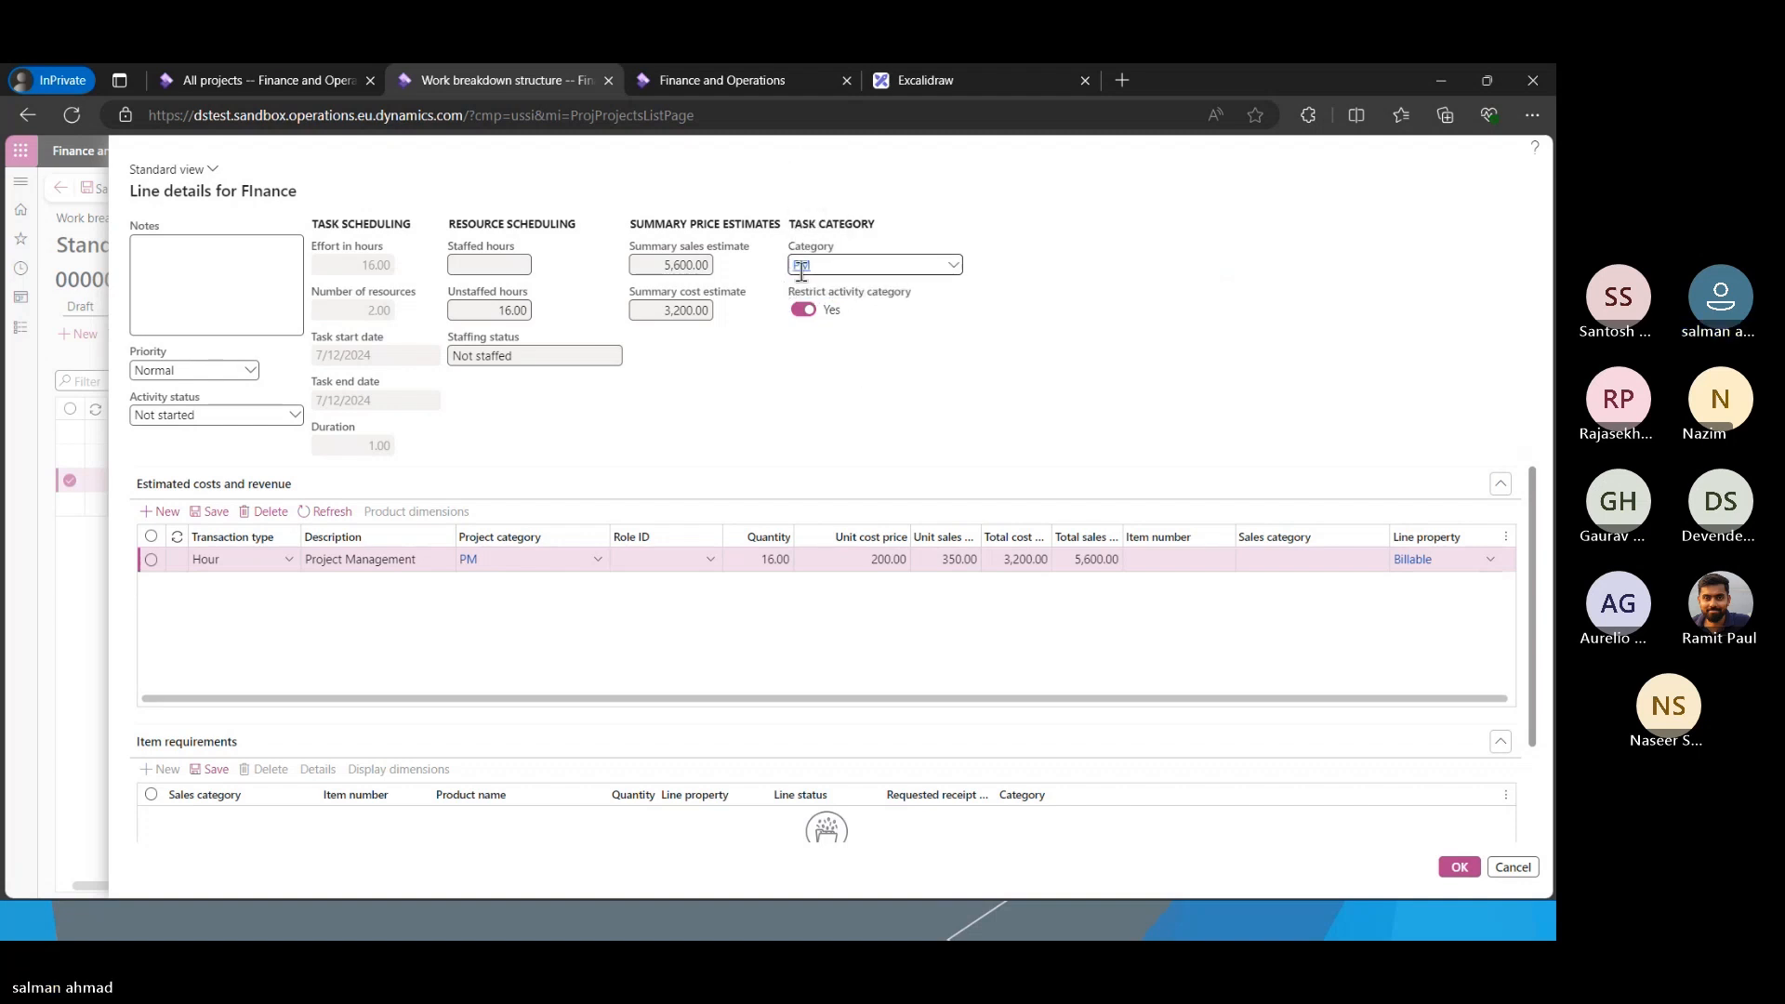
pyautogui.click(758, 298)
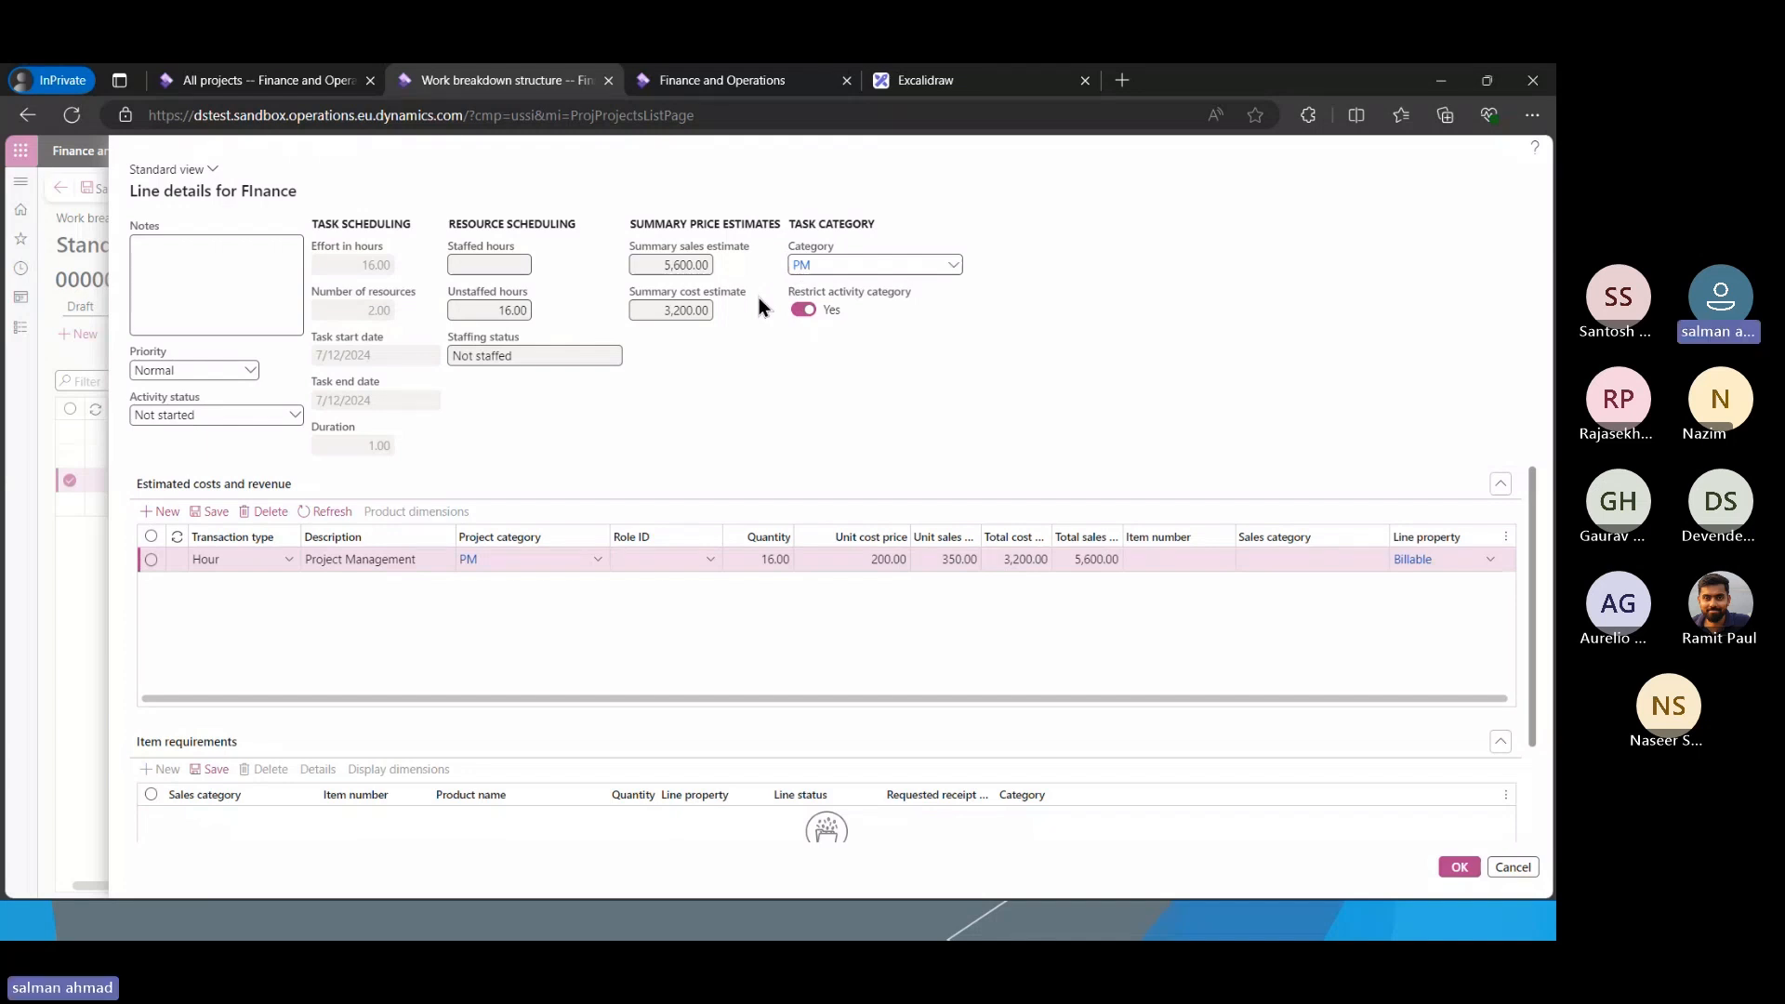
pyautogui.click(1458, 867)
pyautogui.click(1459, 870)
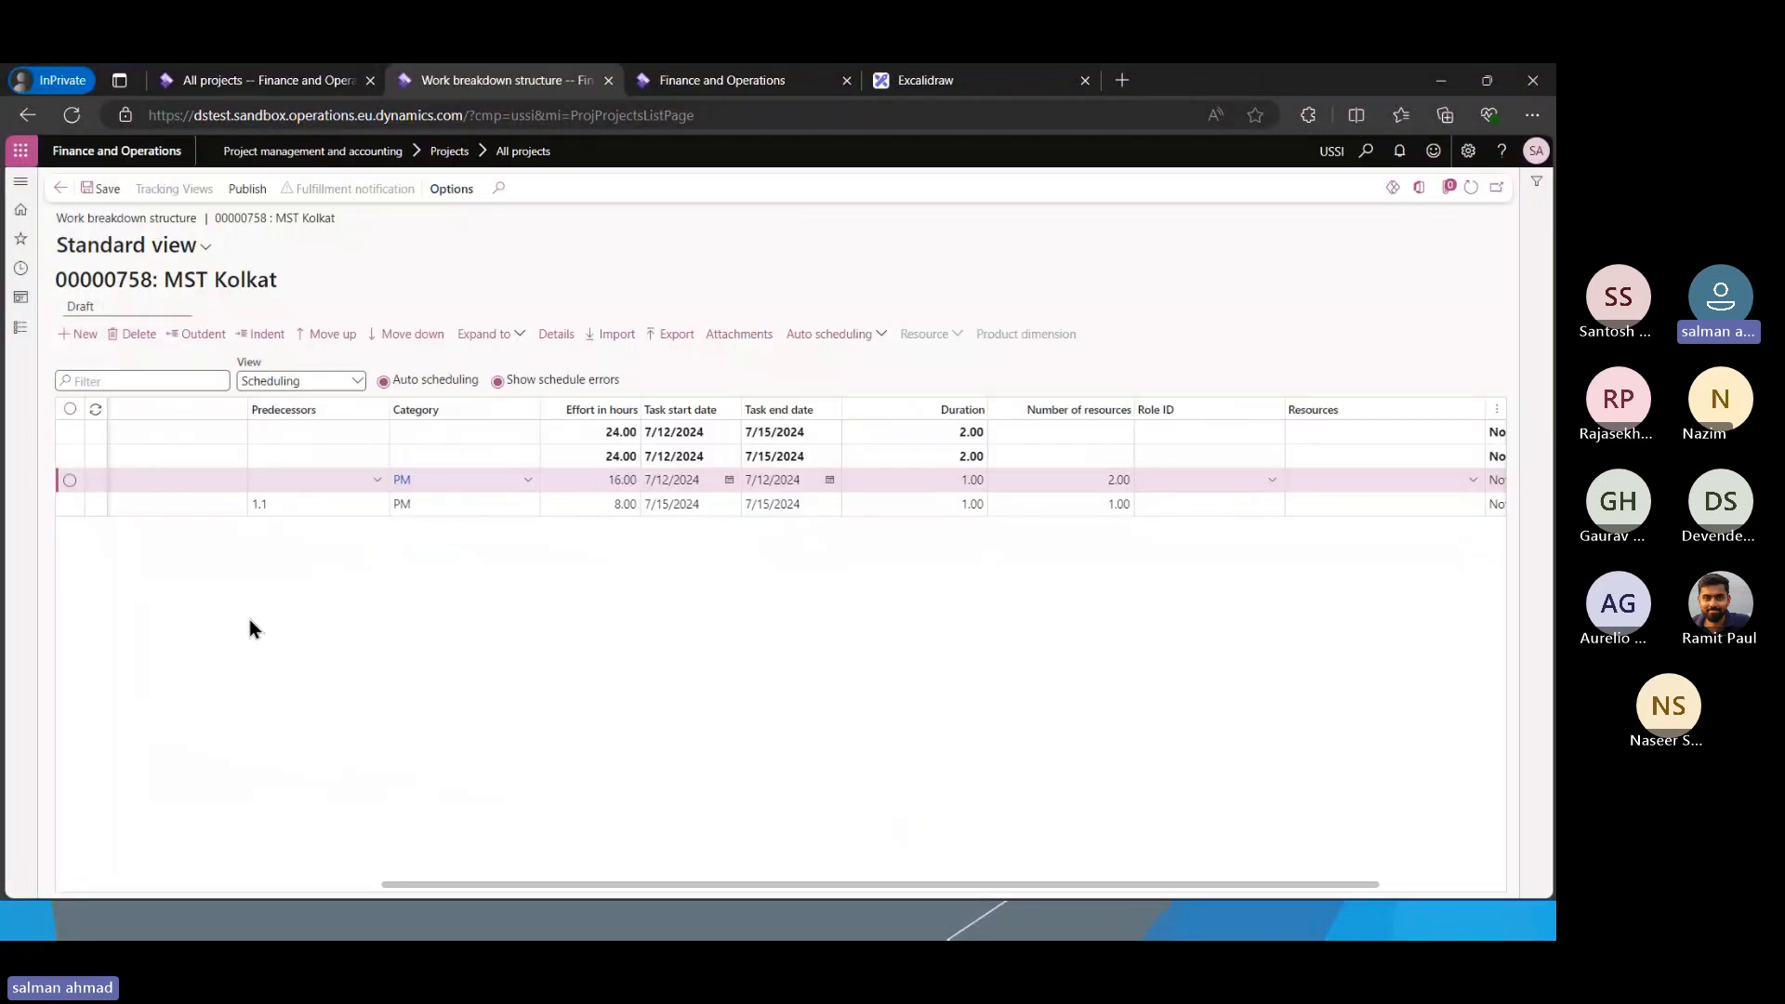
# Open the SCM task's line details, and switch the MST Kolkat work breakdown structure to the Cost estimates view with its levels expanded
pyautogui.click(70, 504)
pyautogui.click(556, 334)
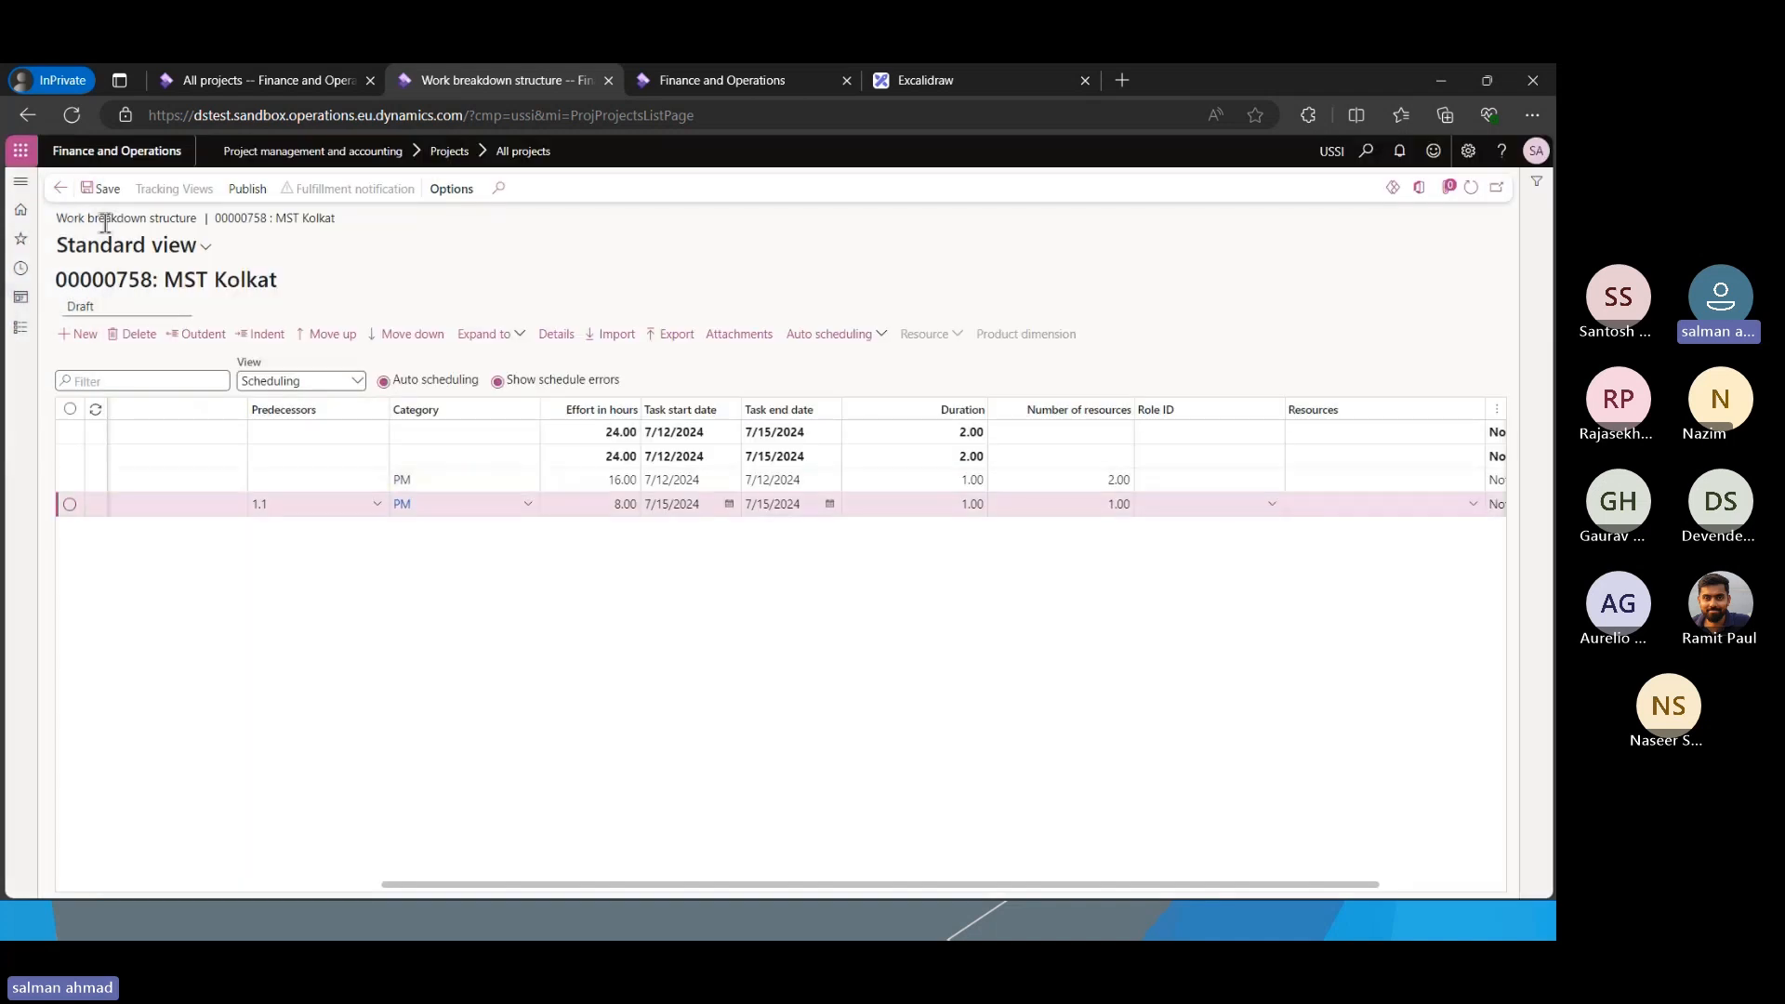
pyautogui.moveTo(565, 885); pyautogui.dragTo(242, 885)
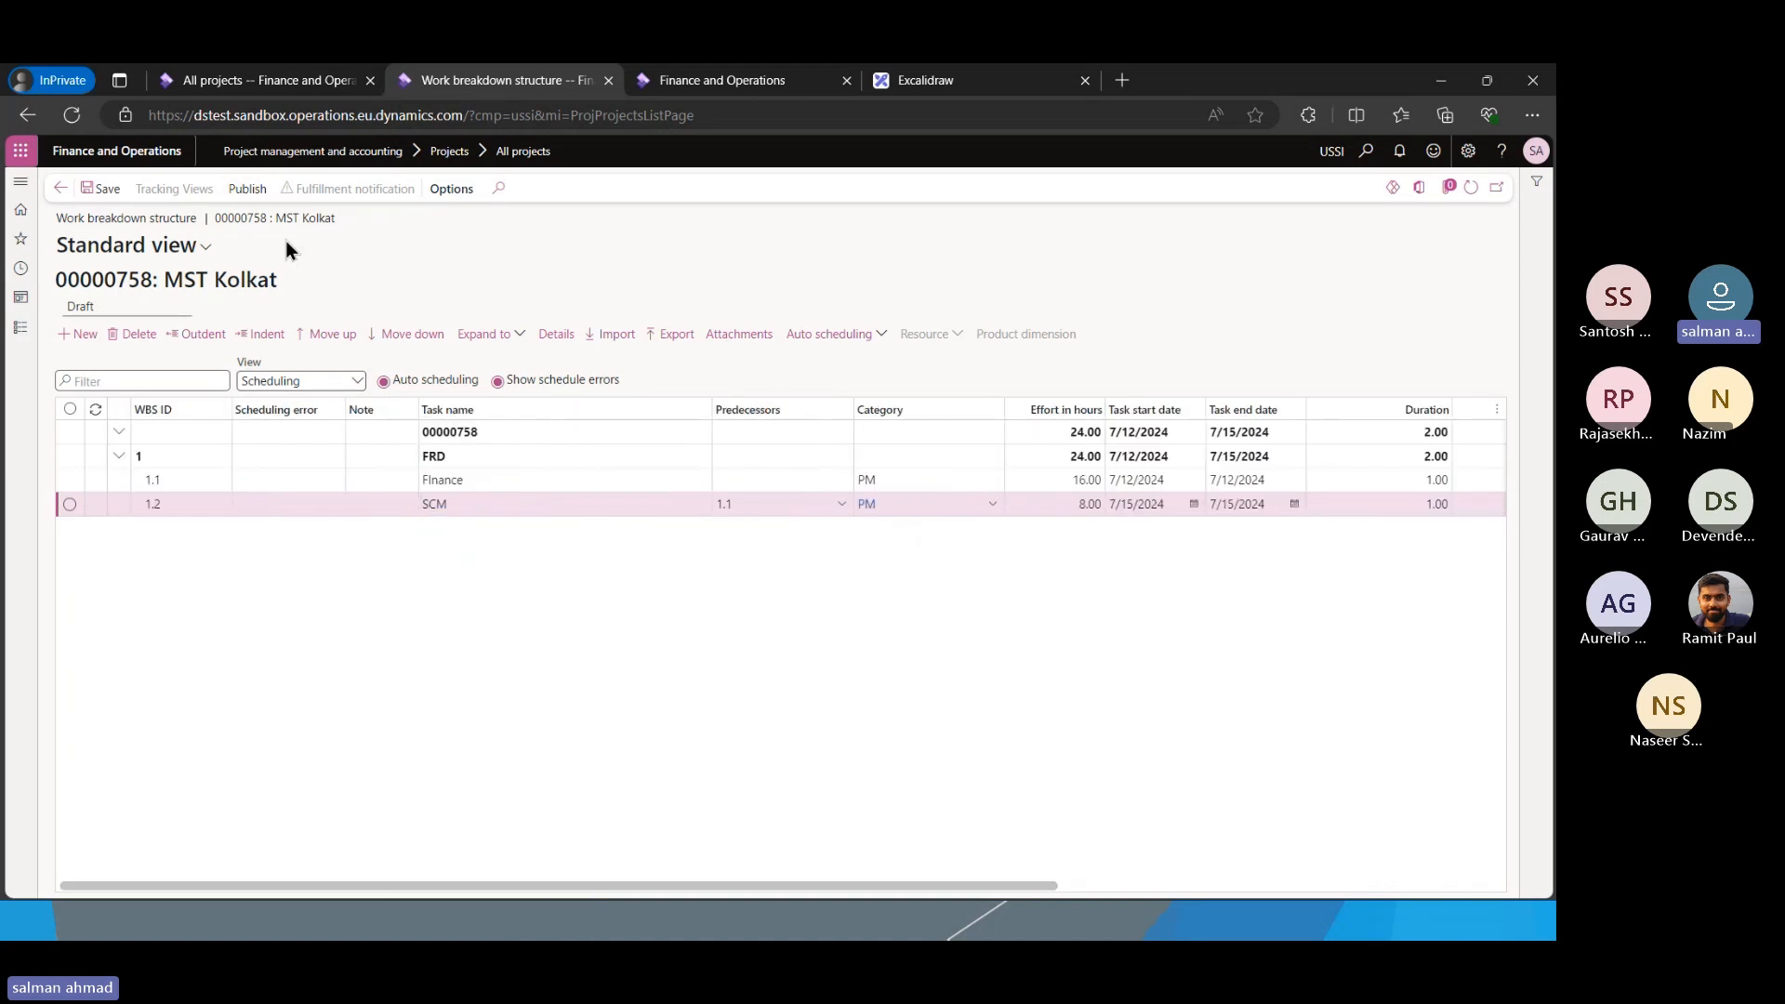
pyautogui.click(356, 383)
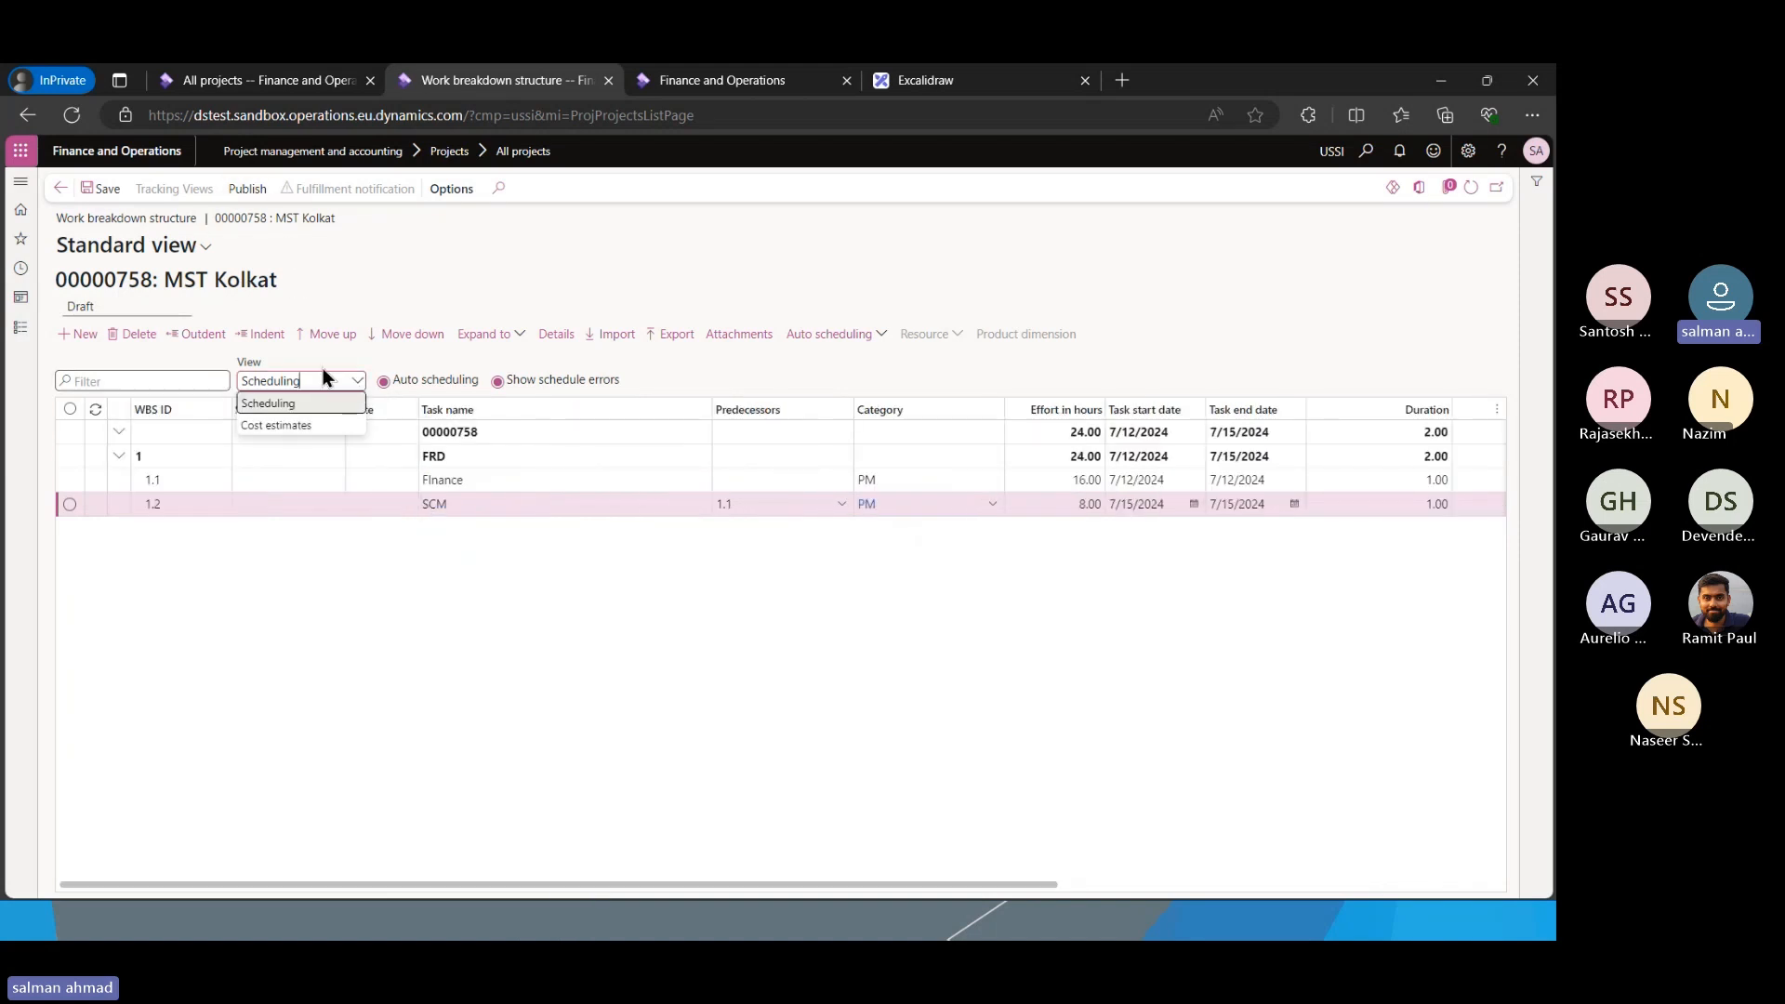
pyautogui.click(298, 426)
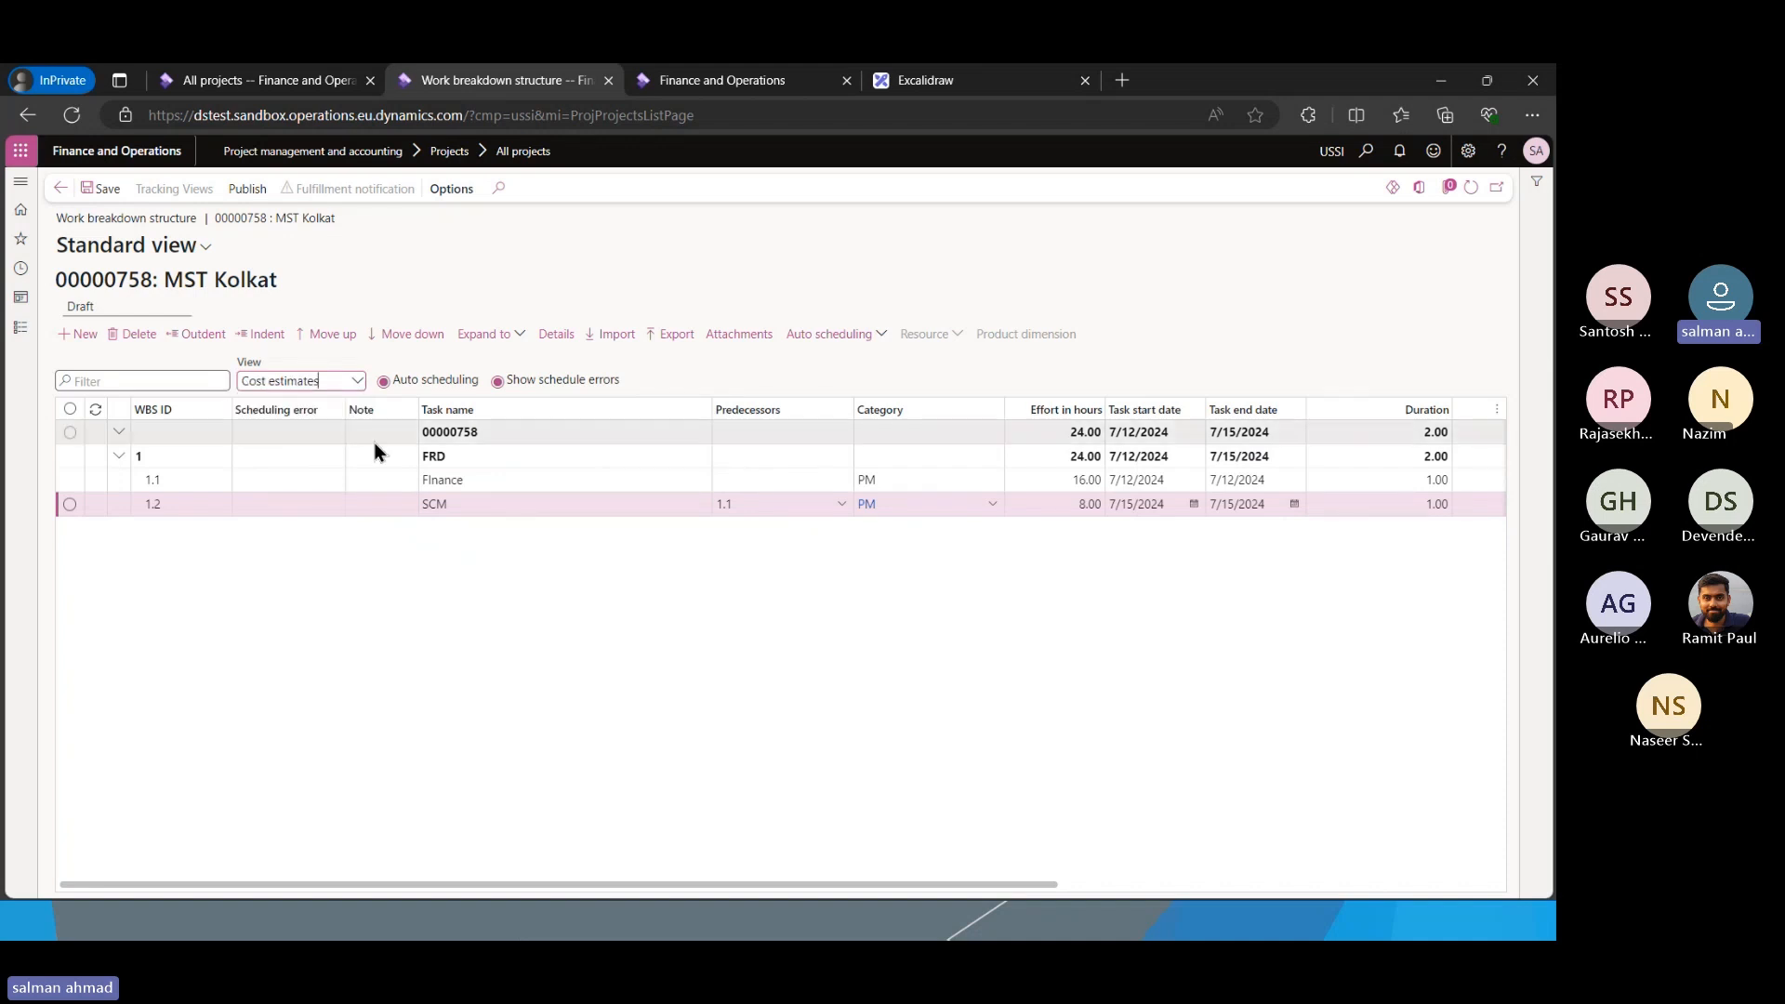
pyautogui.click(493, 335)
pyautogui.click(483, 384)
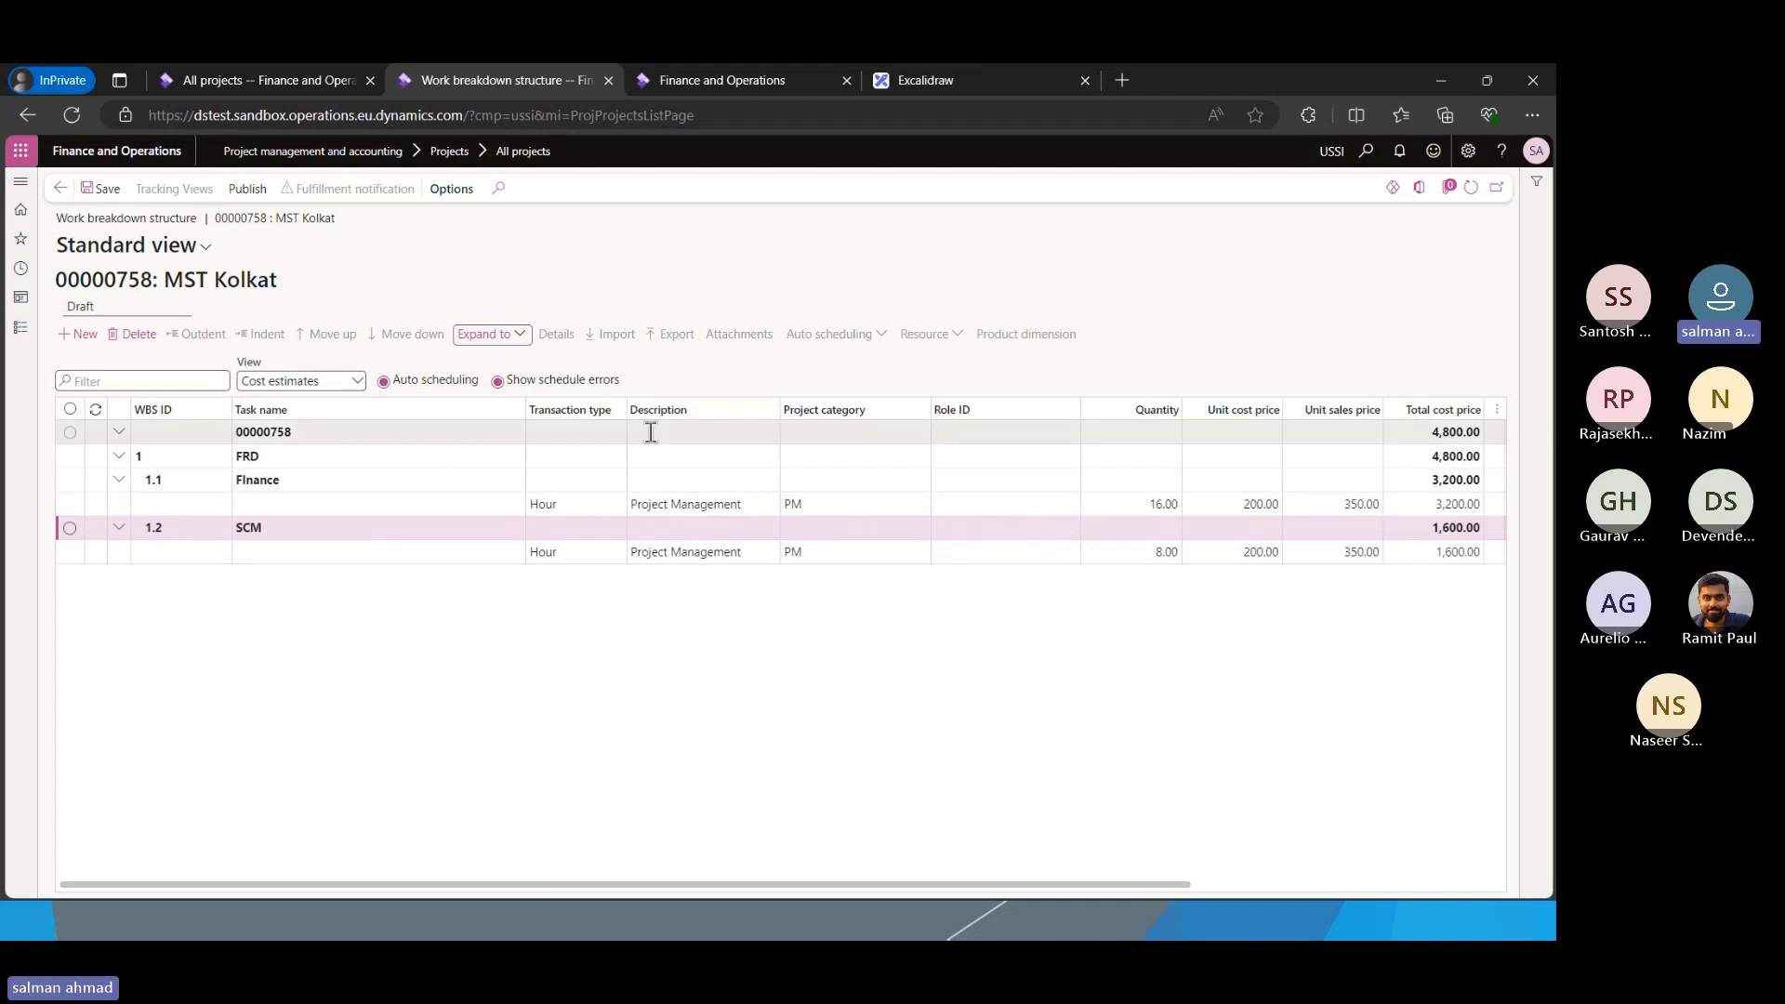
# Add an Expense estimate line under the Finance task, keeping Travel as its project category
pyautogui.click(308, 479)
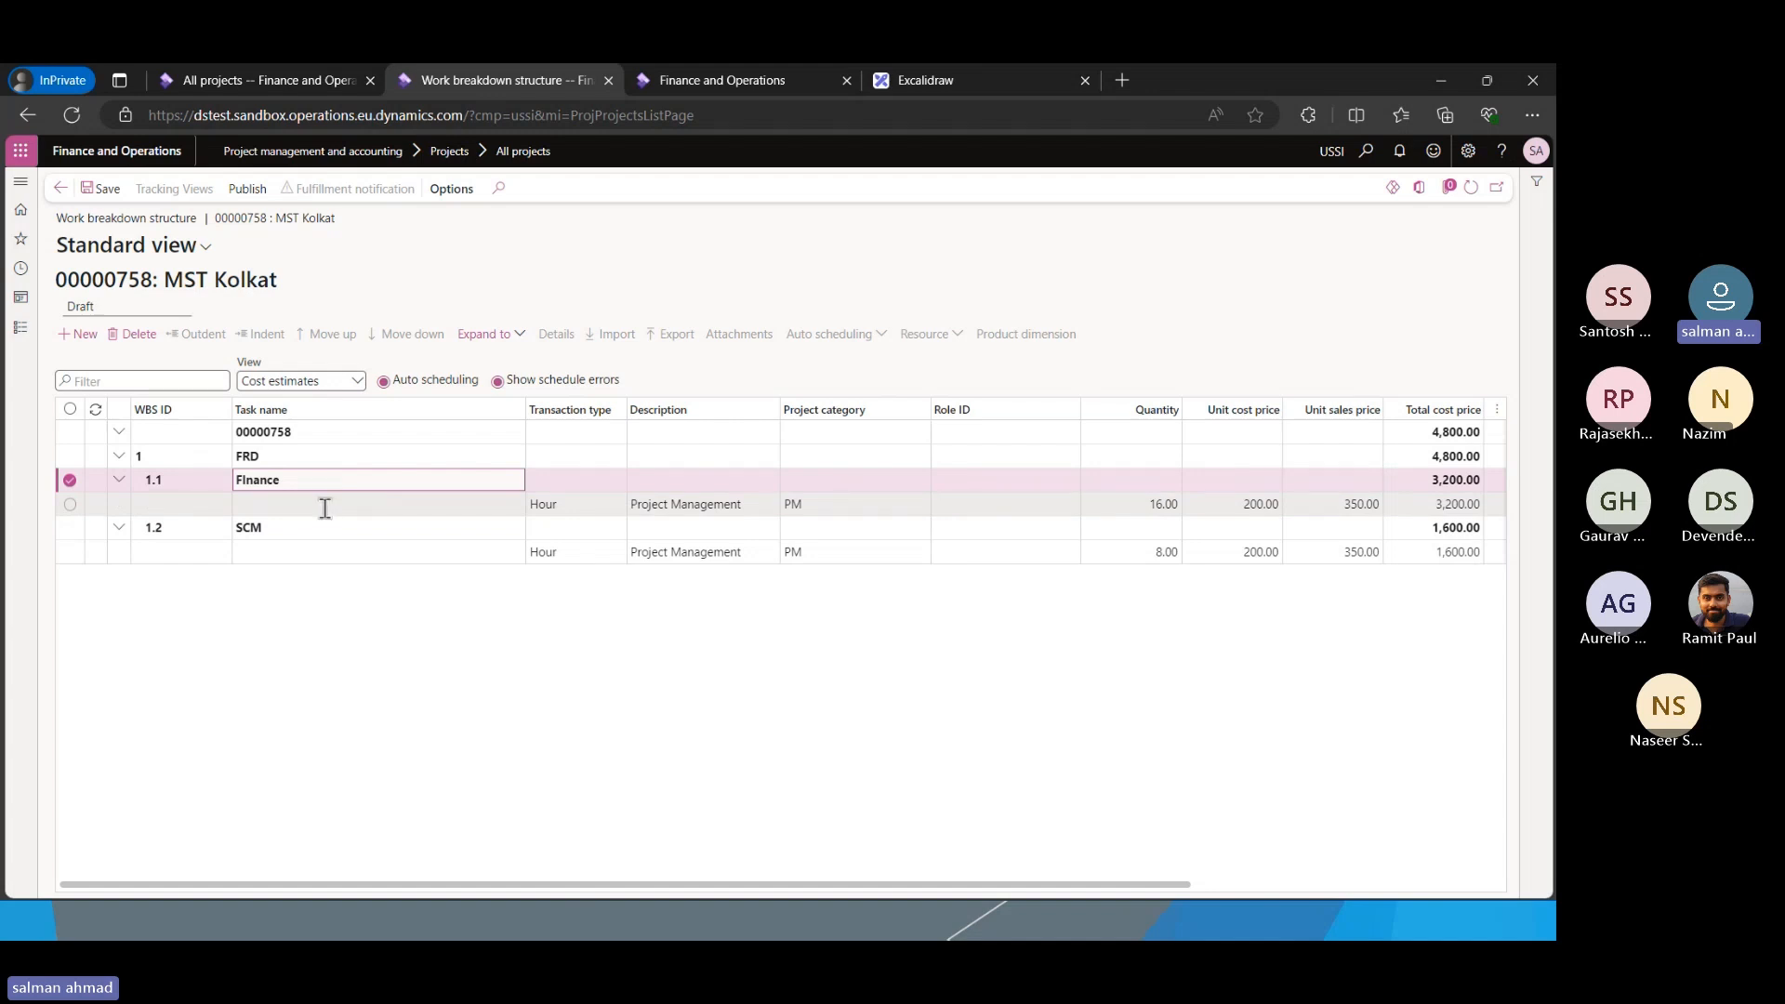
pyautogui.click(77, 336)
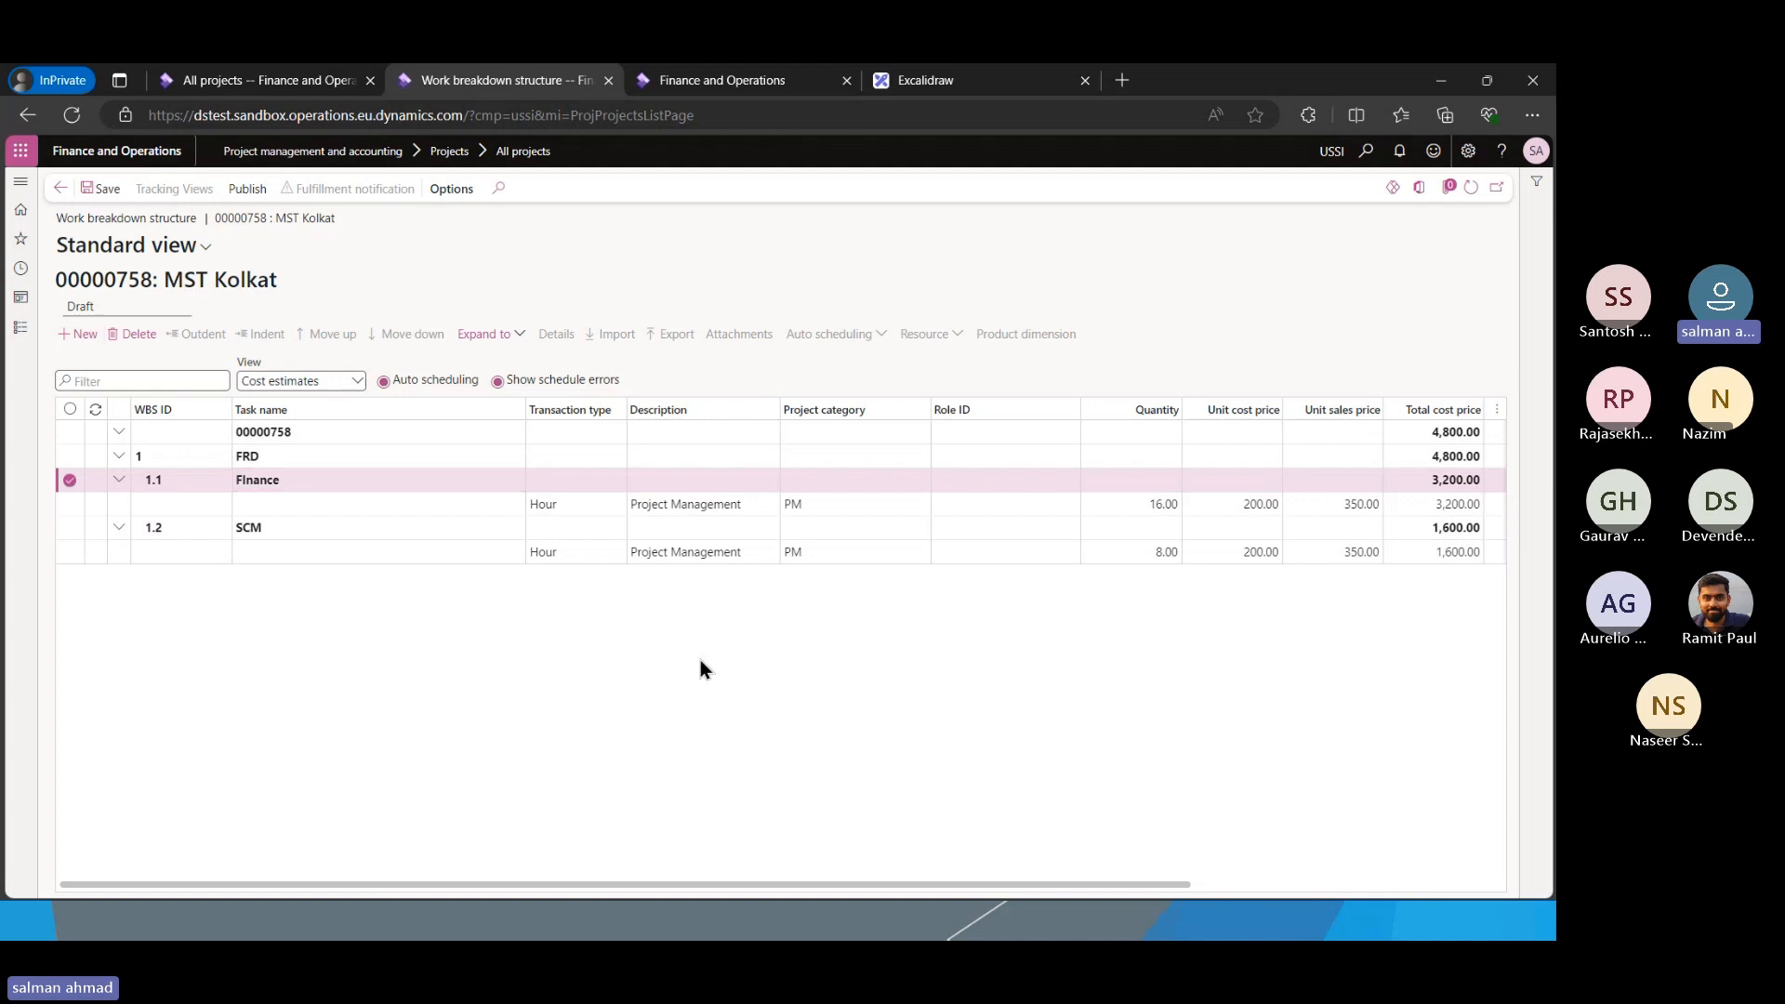
pyautogui.click(614, 530)
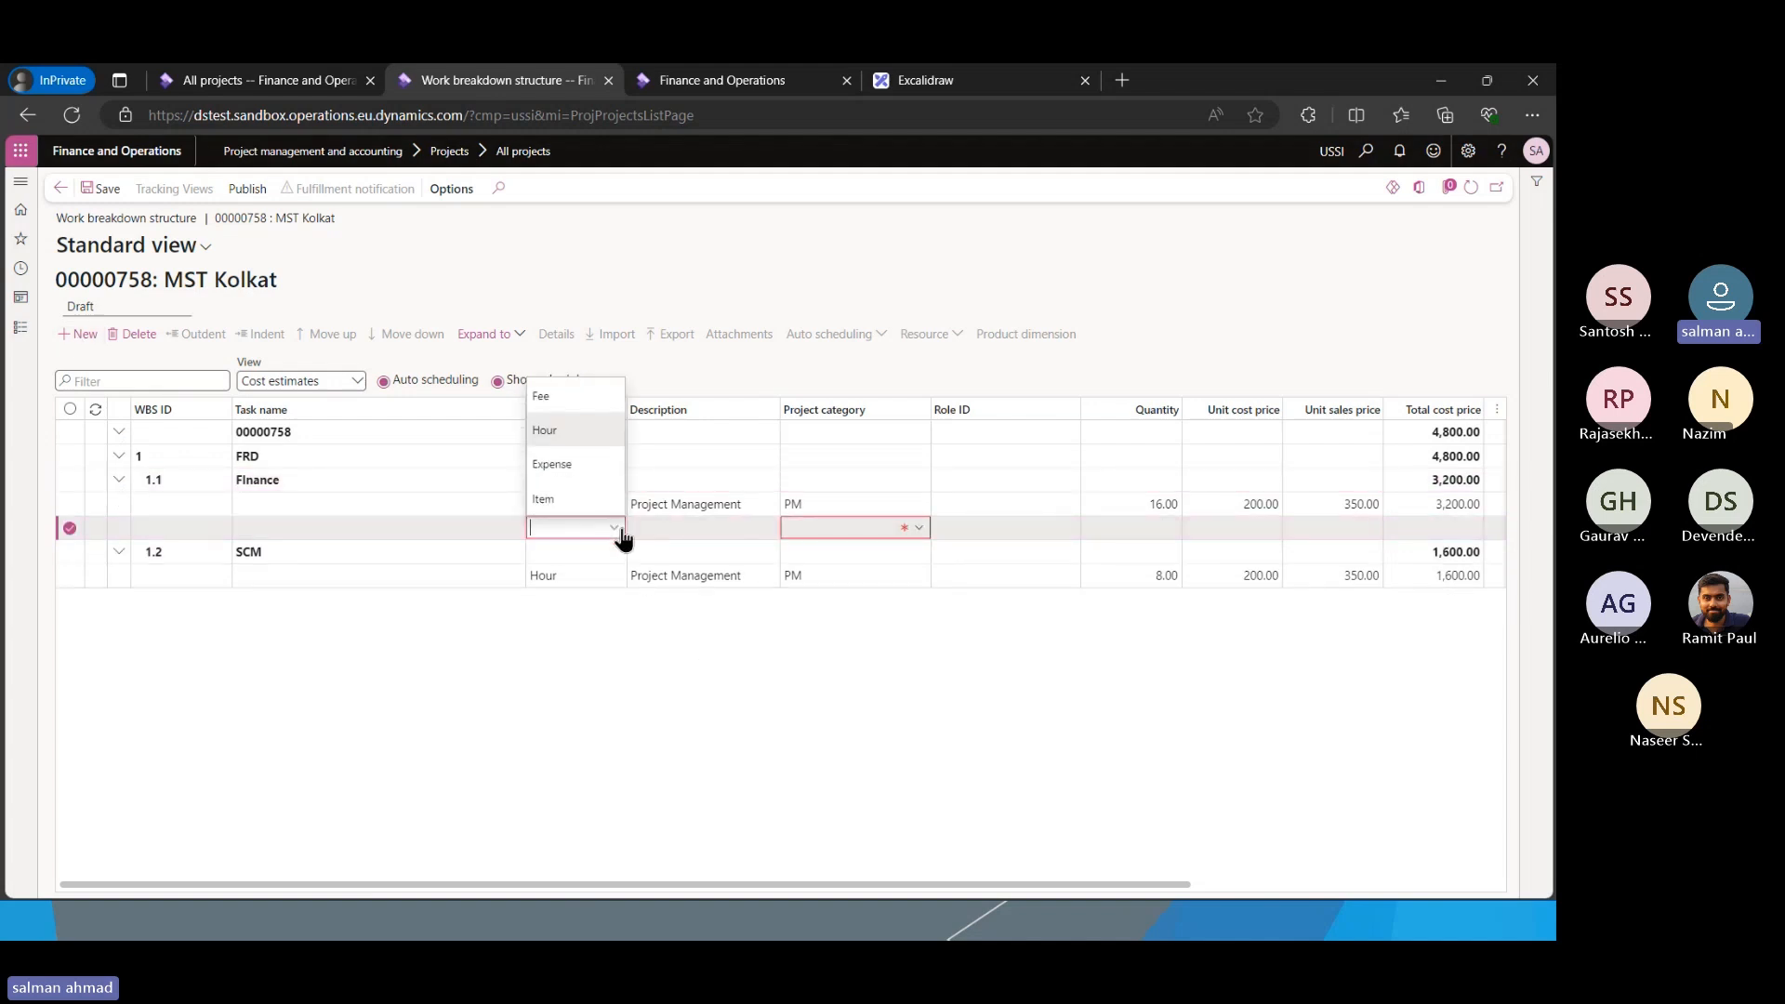
pyautogui.click(574, 455)
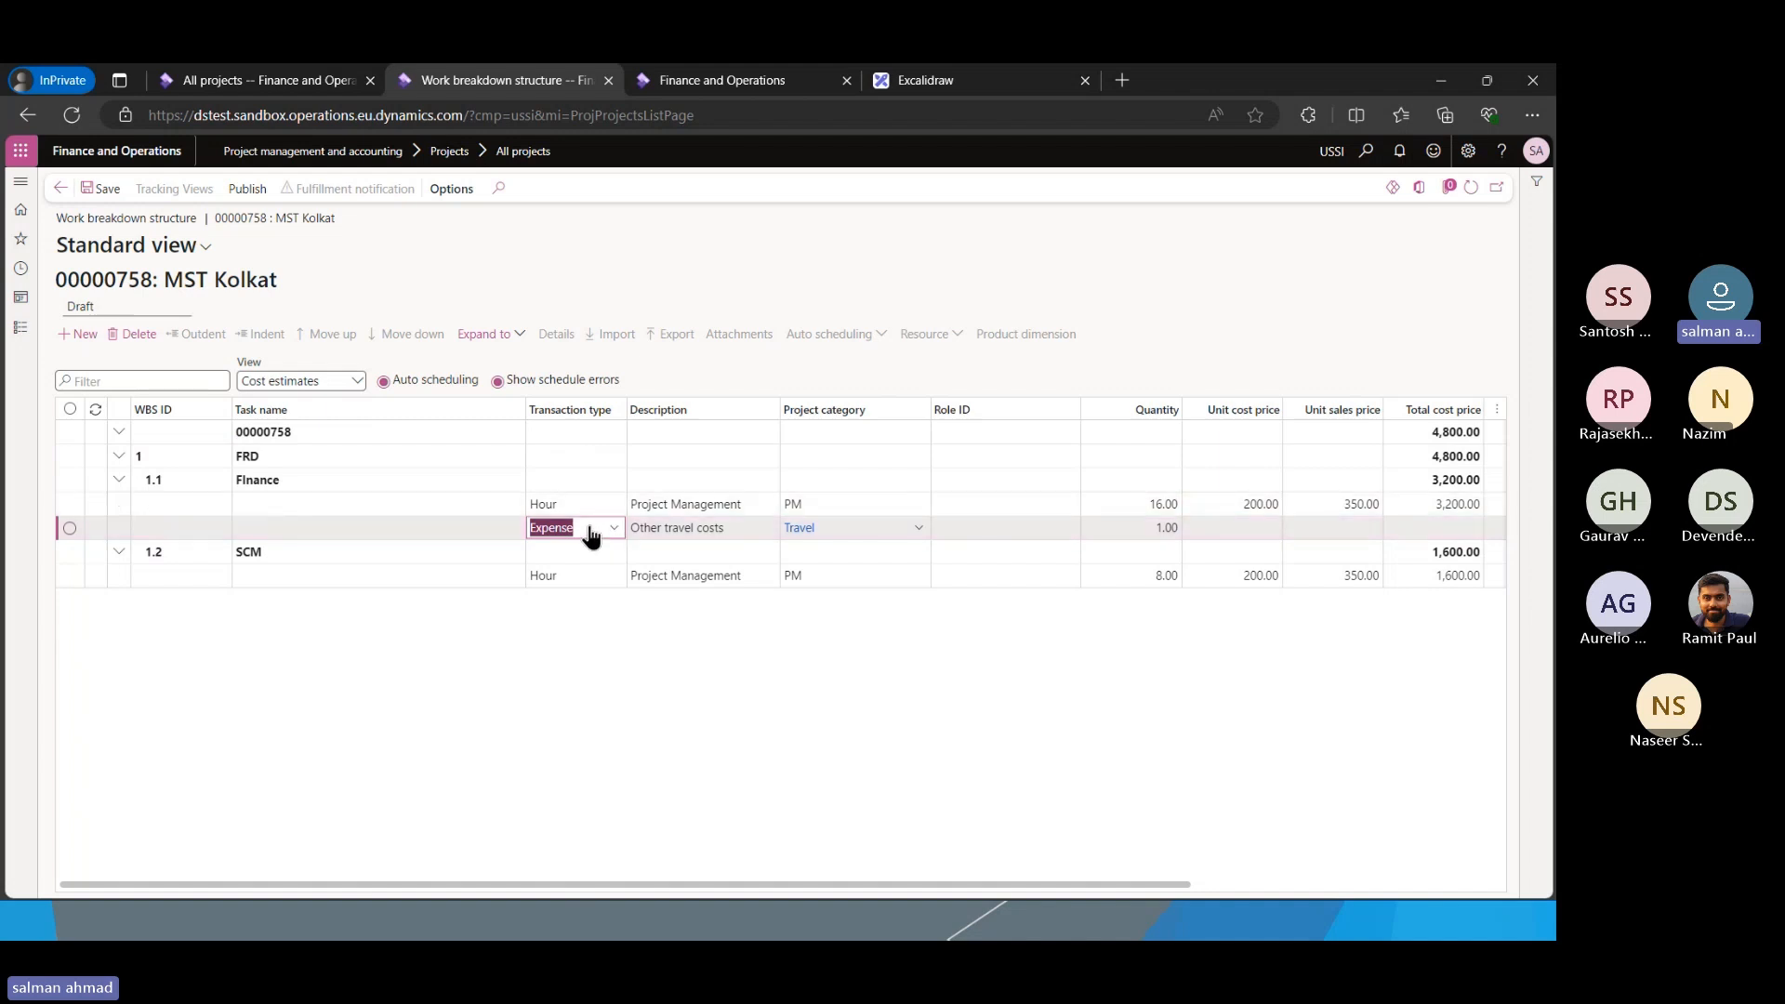
pyautogui.click(917, 529)
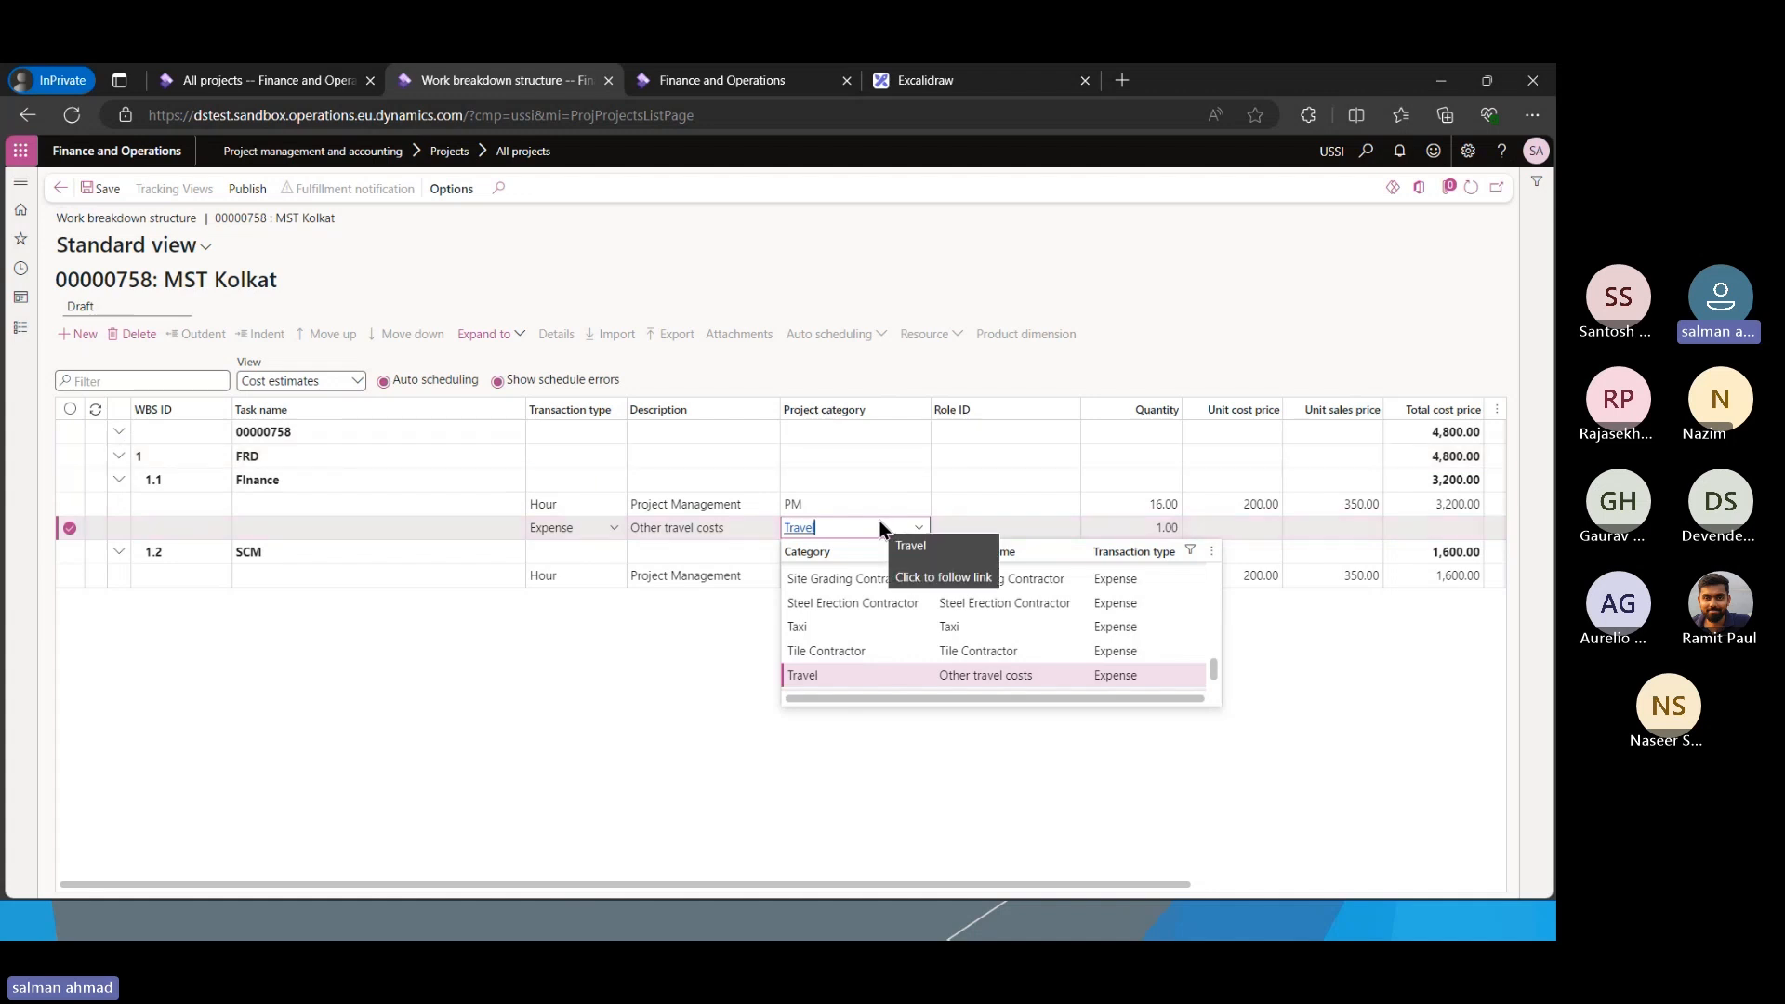
pyautogui.scroll(10, 867, 621)
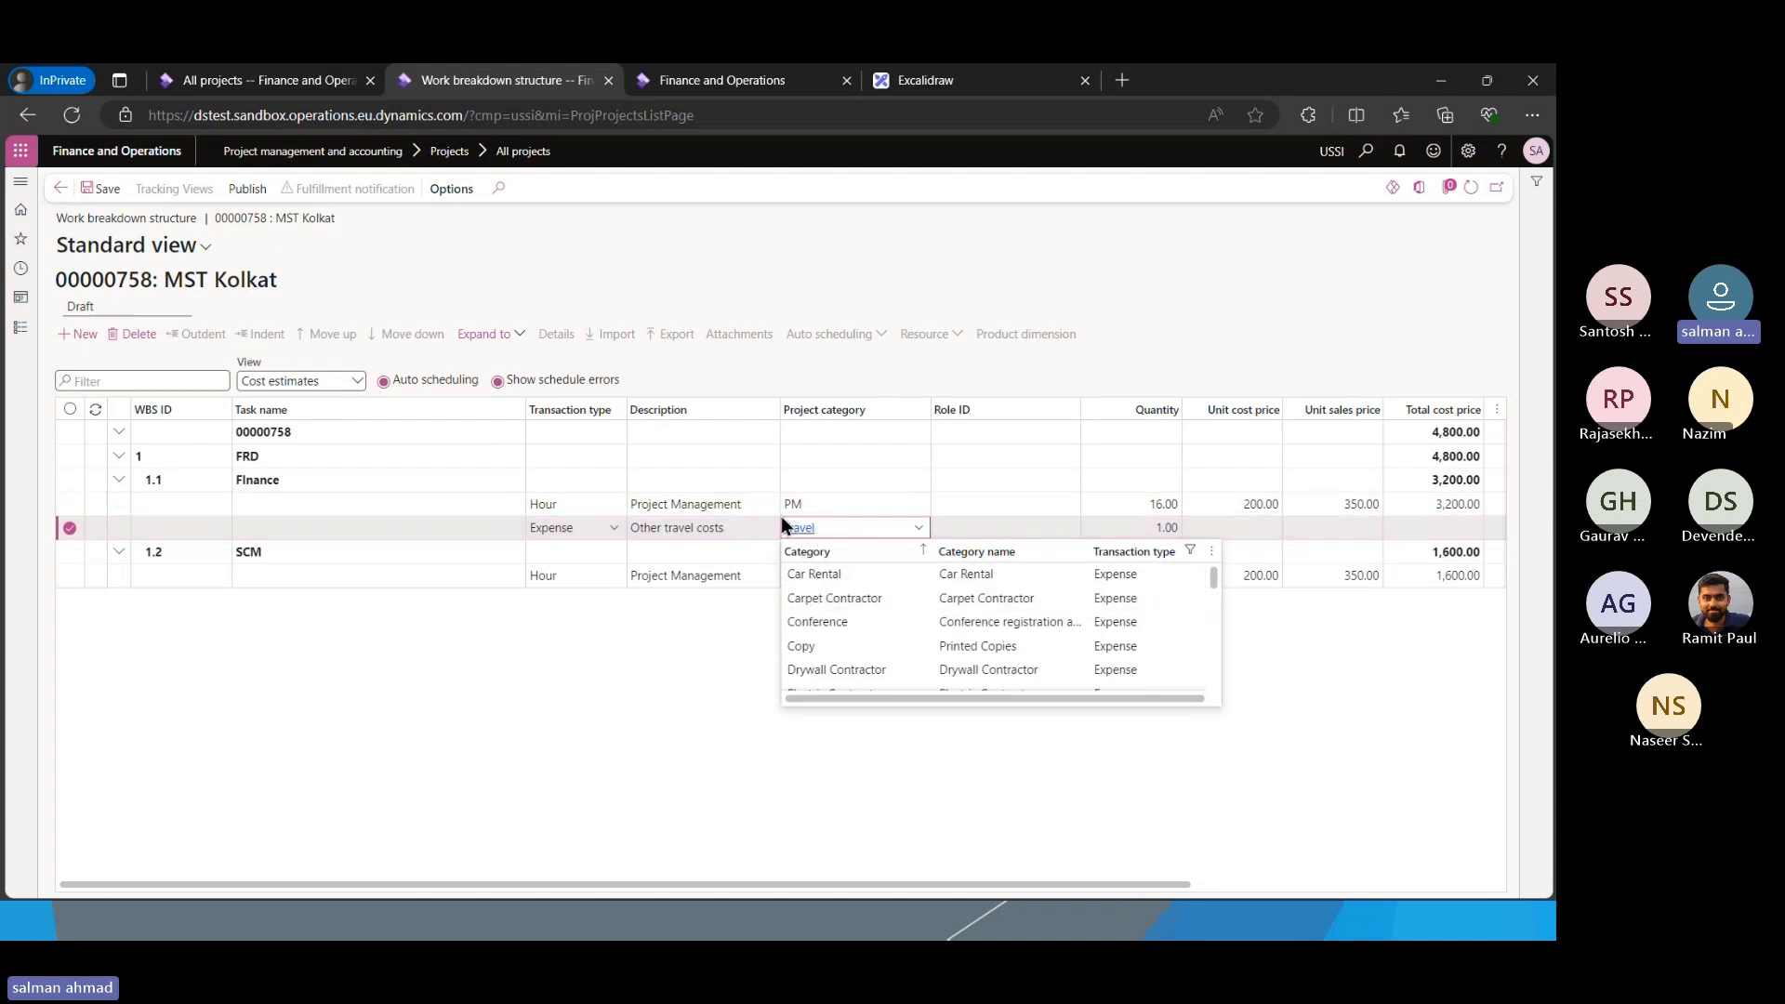
pyautogui.click(615, 680)
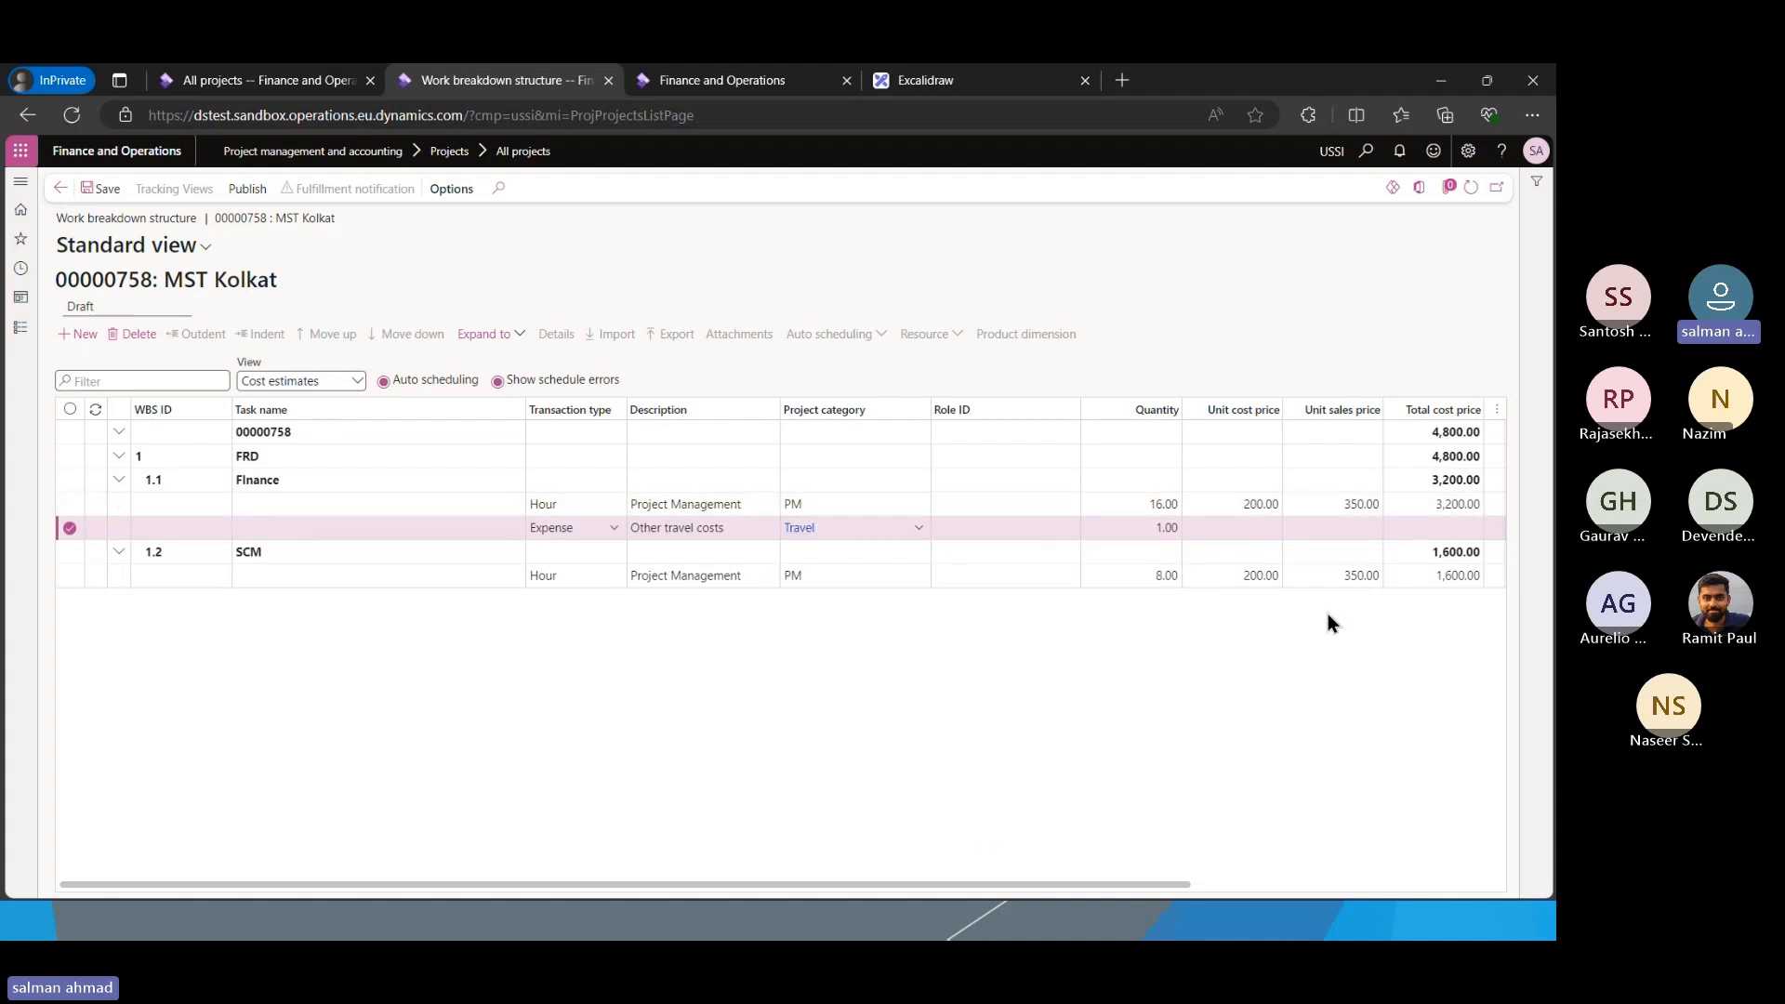
# Set the Travel expense line's unit cost price to 500 and check its cost and sales totals
pyautogui.click(1218, 527)
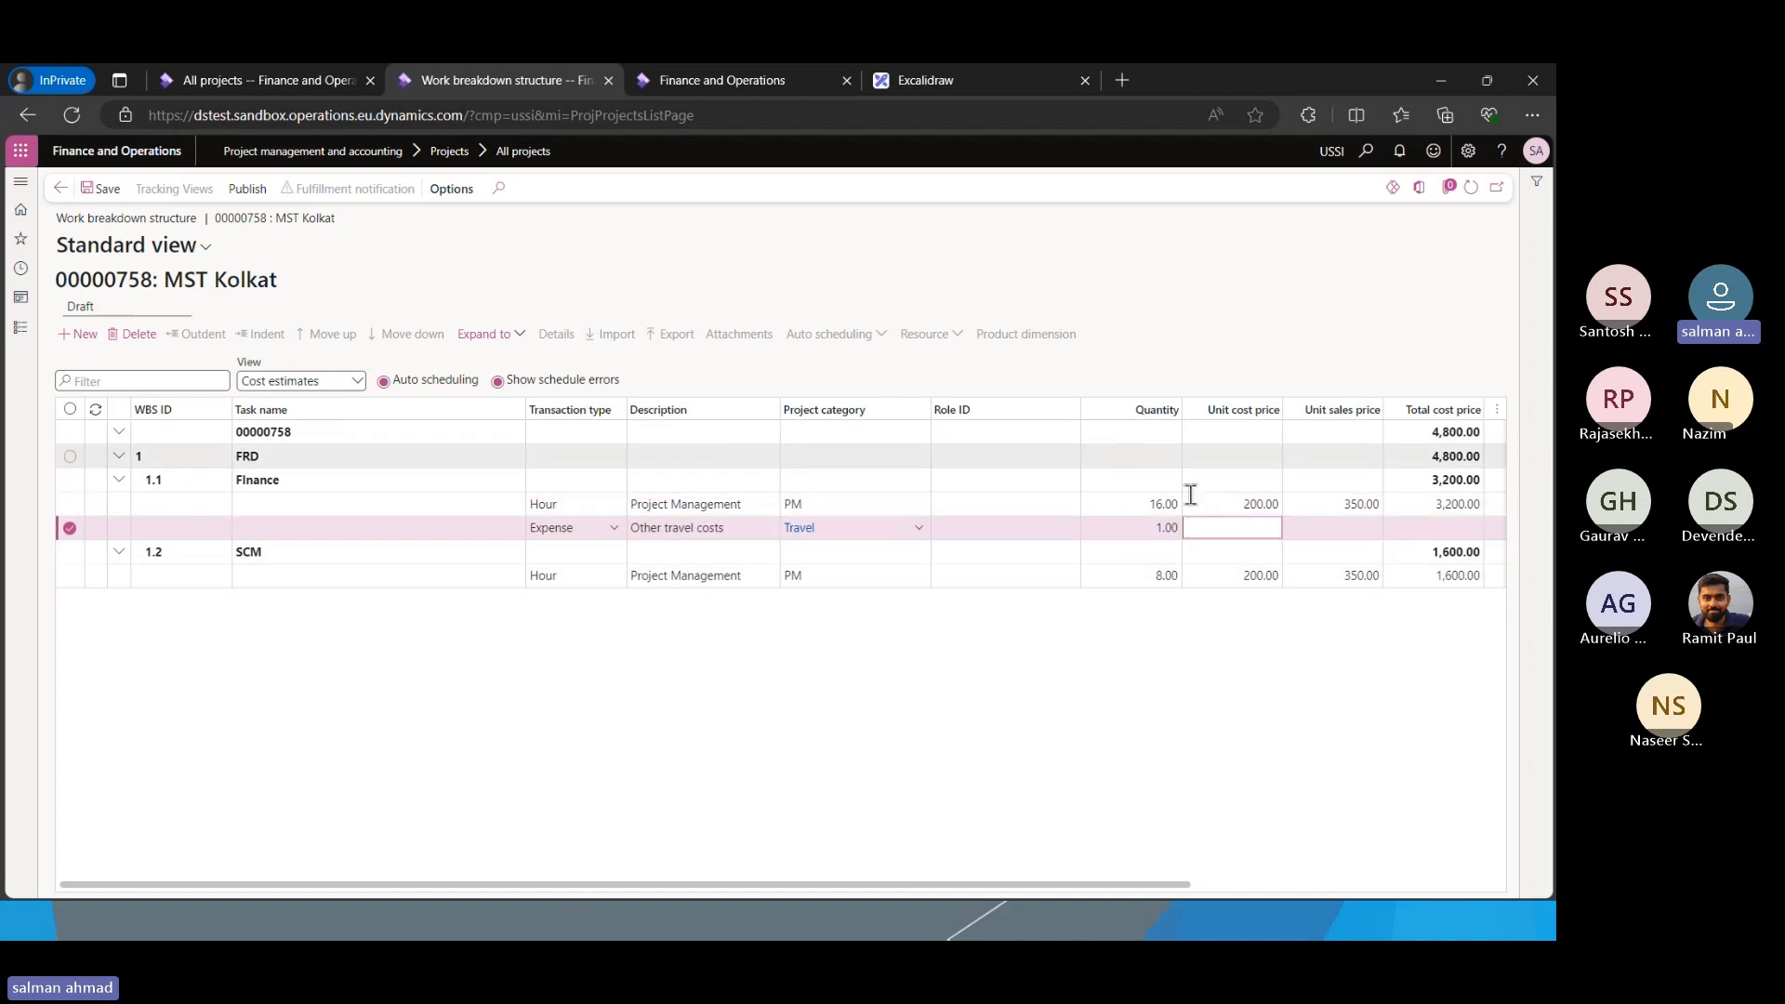
pyautogui.write('500')
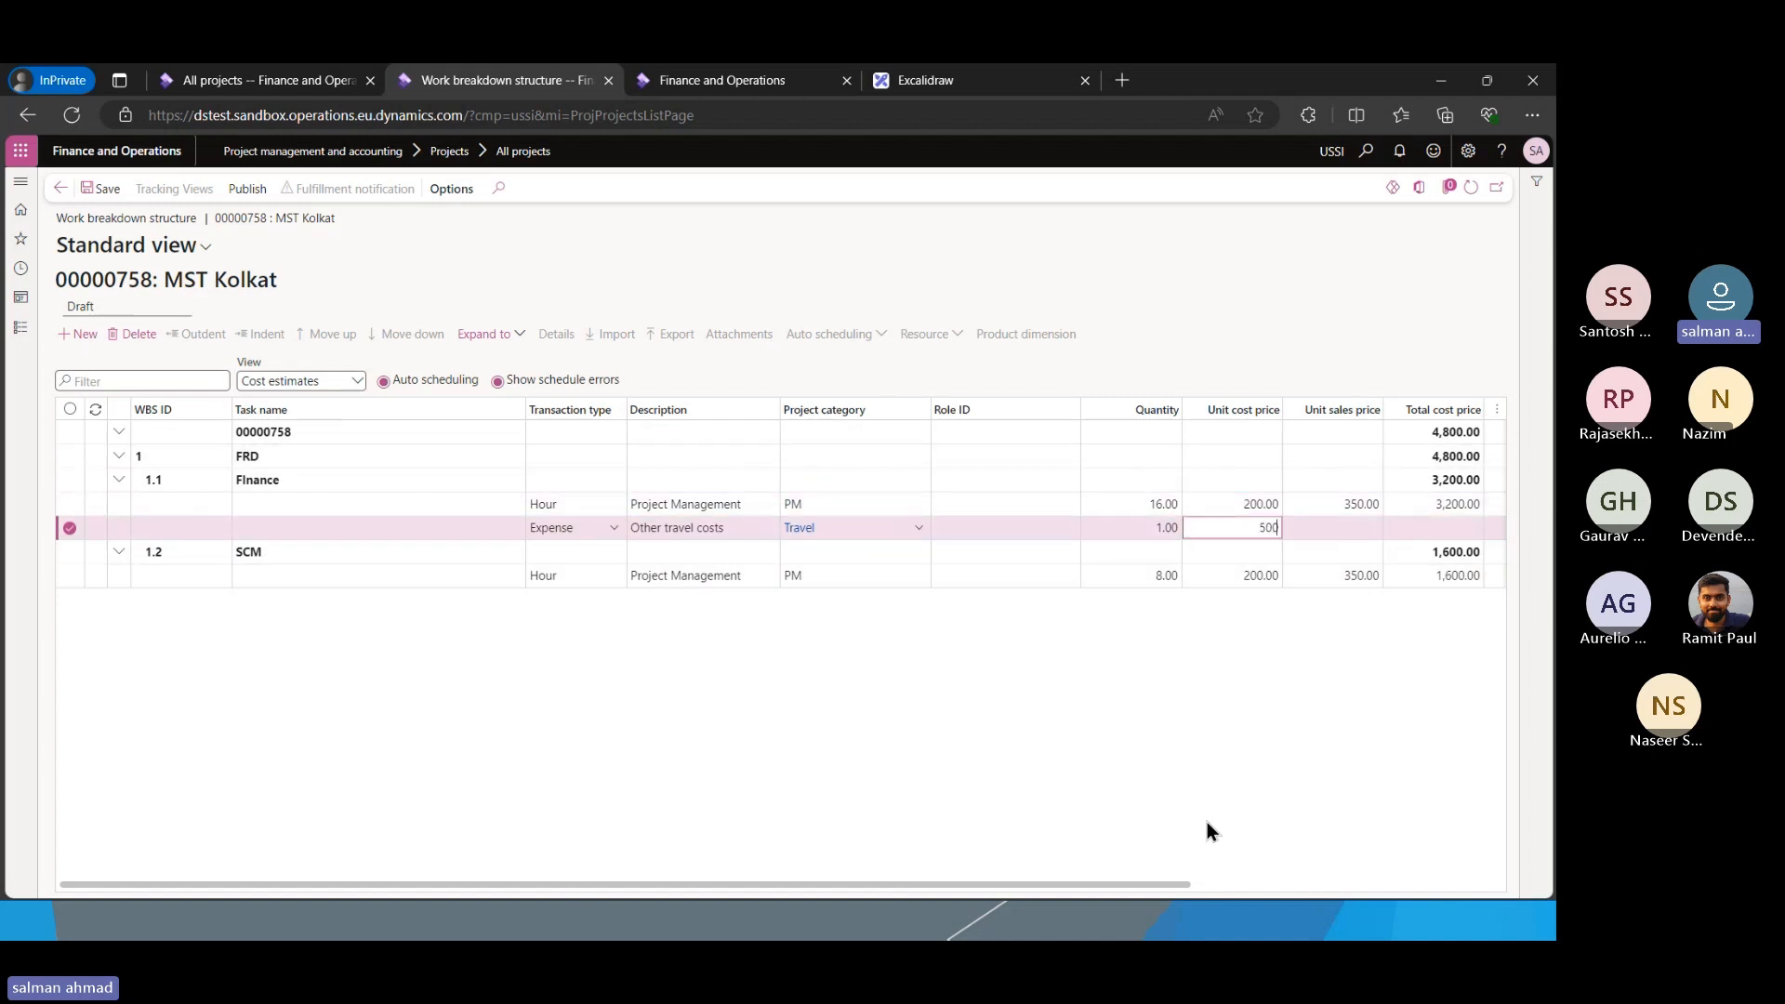
pyautogui.press('Tab')
pyautogui.moveTo(793, 887); pyautogui.dragTo(1056, 846)
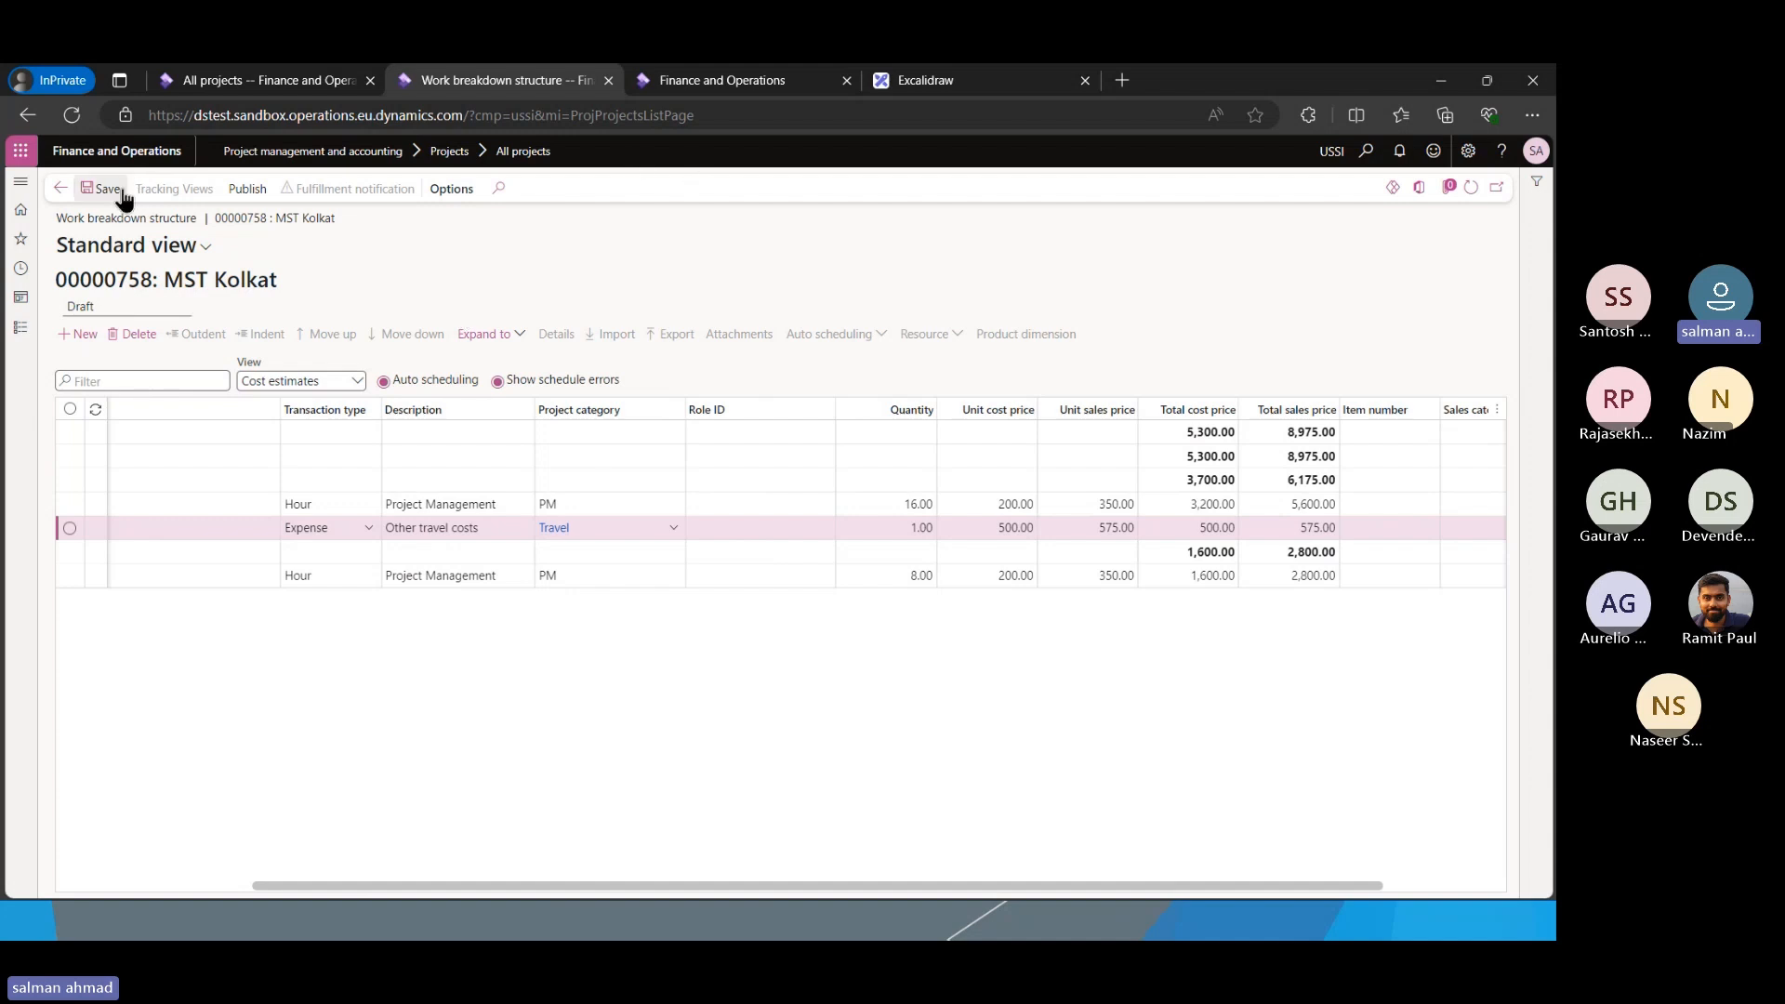
# Publish the MST Kolkat work breakdown structure and return to the All projects list
pyautogui.click(255, 190)
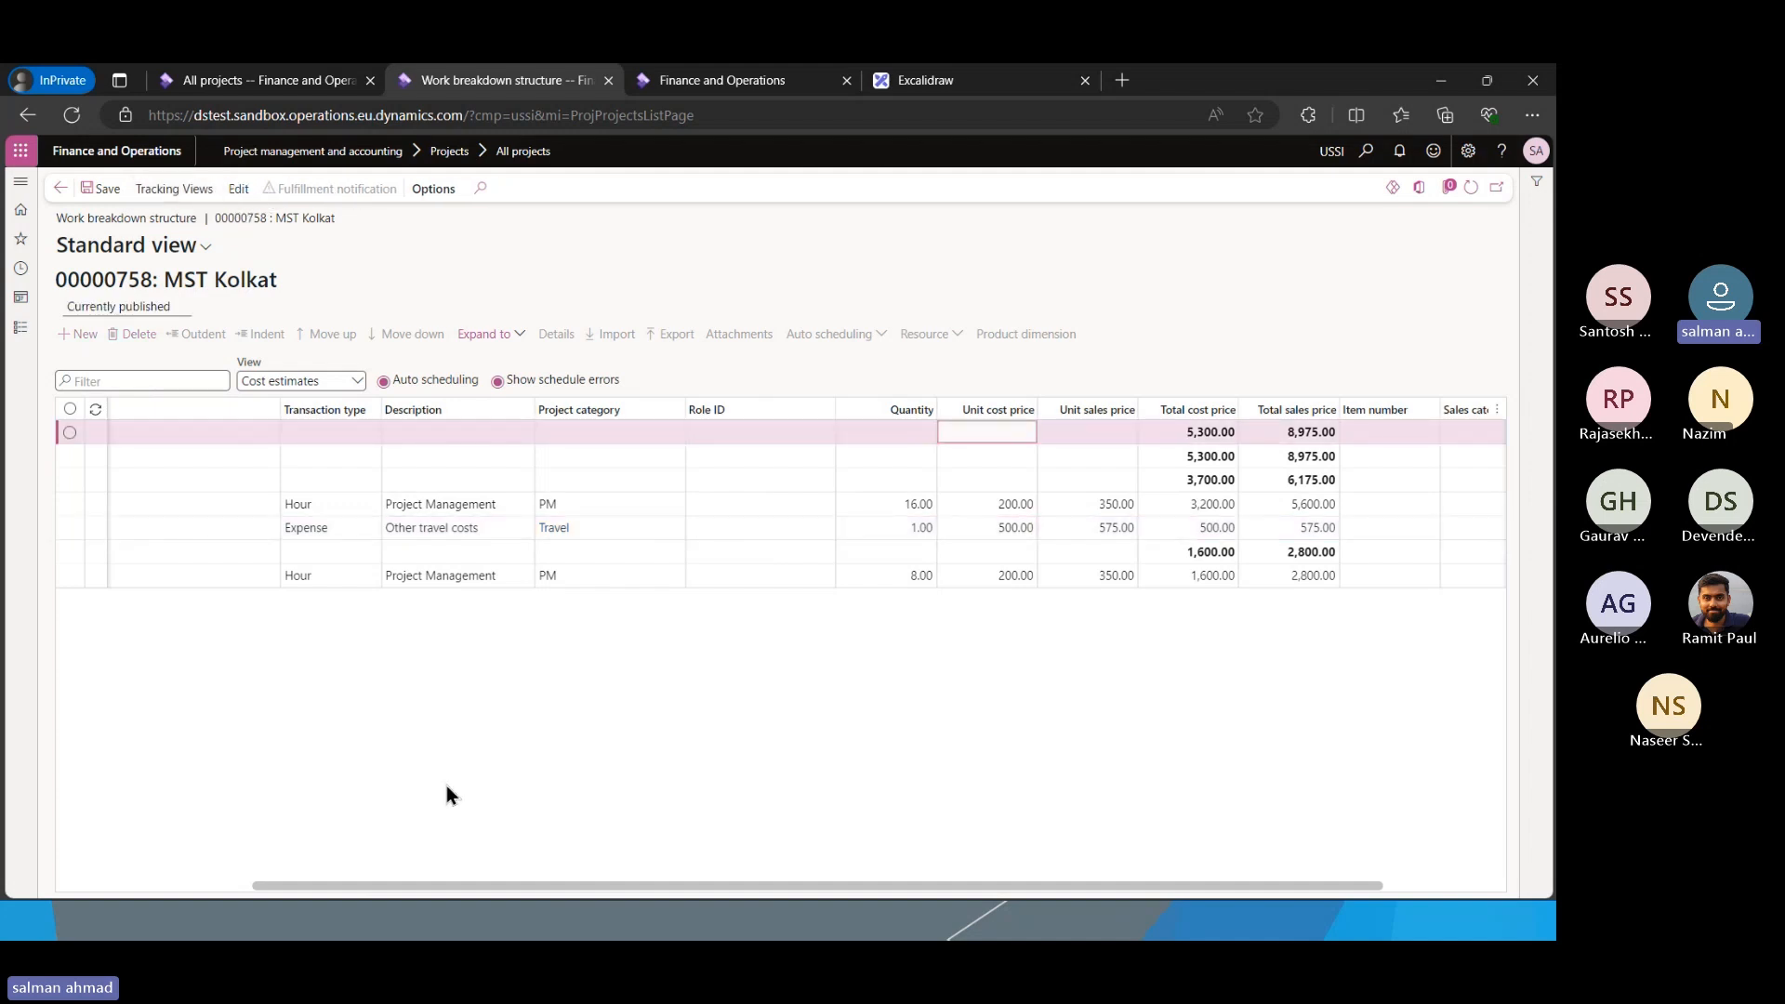
pyautogui.moveTo(801, 888); pyautogui.dragTo(387, 419)
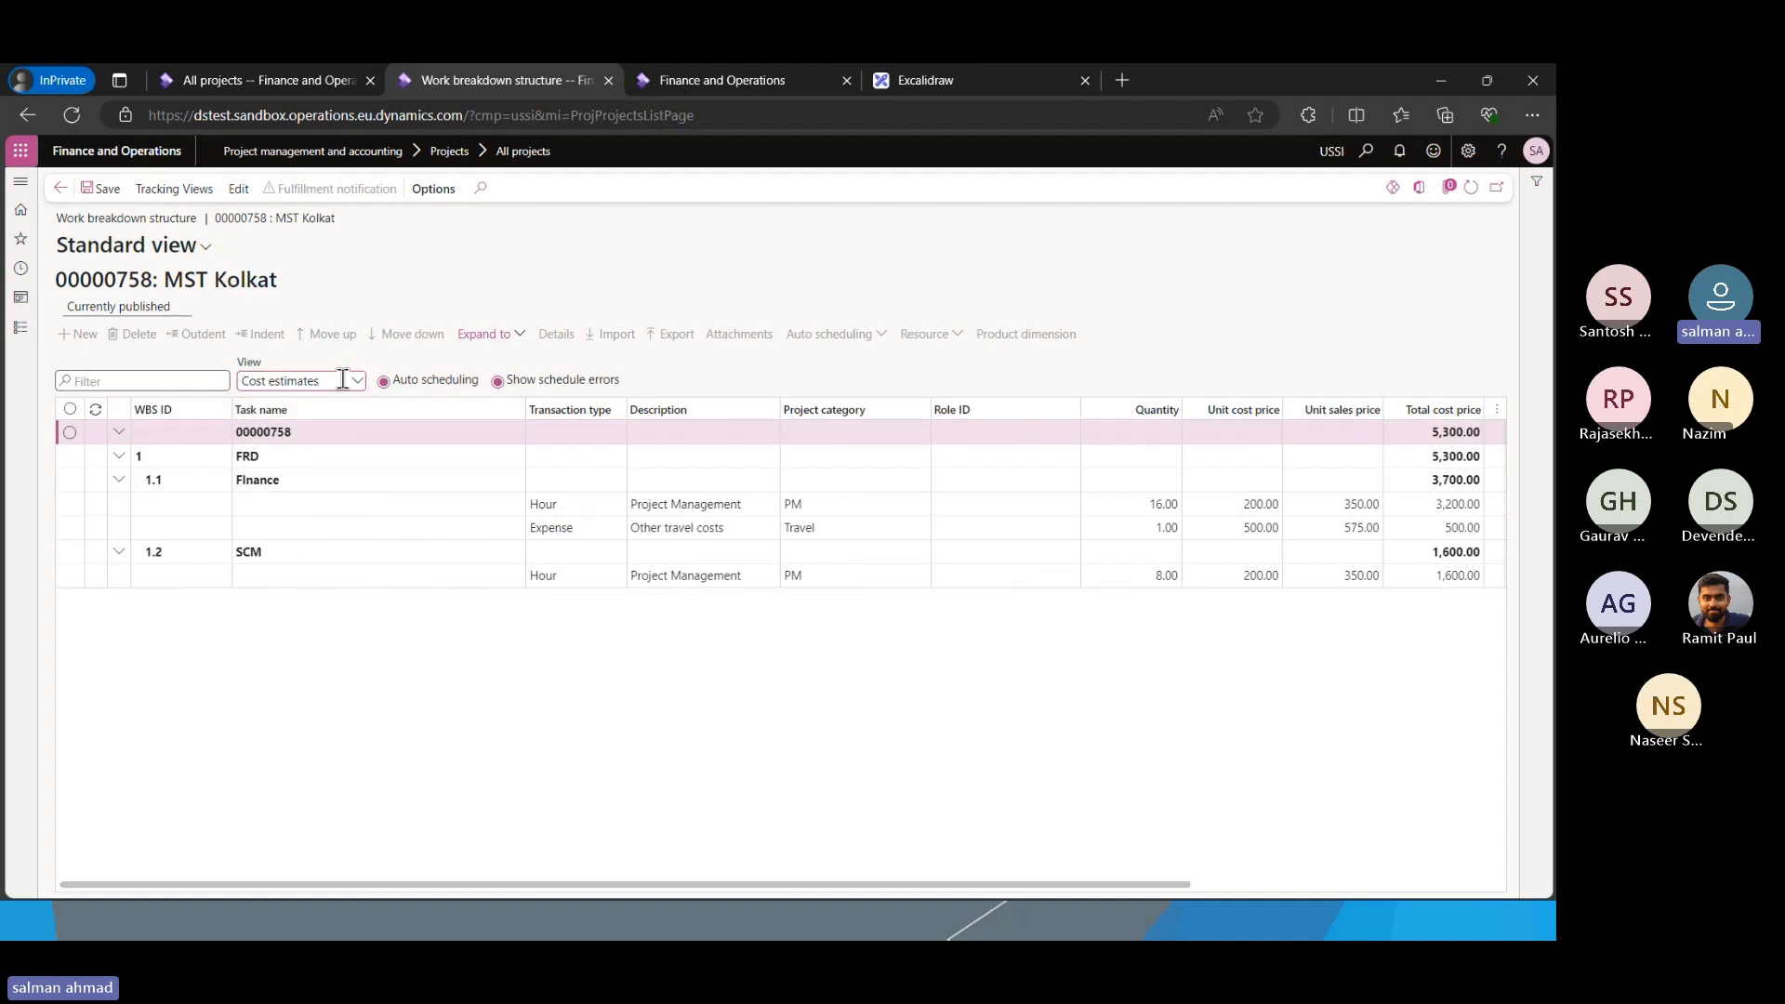
pyautogui.click(59, 188)
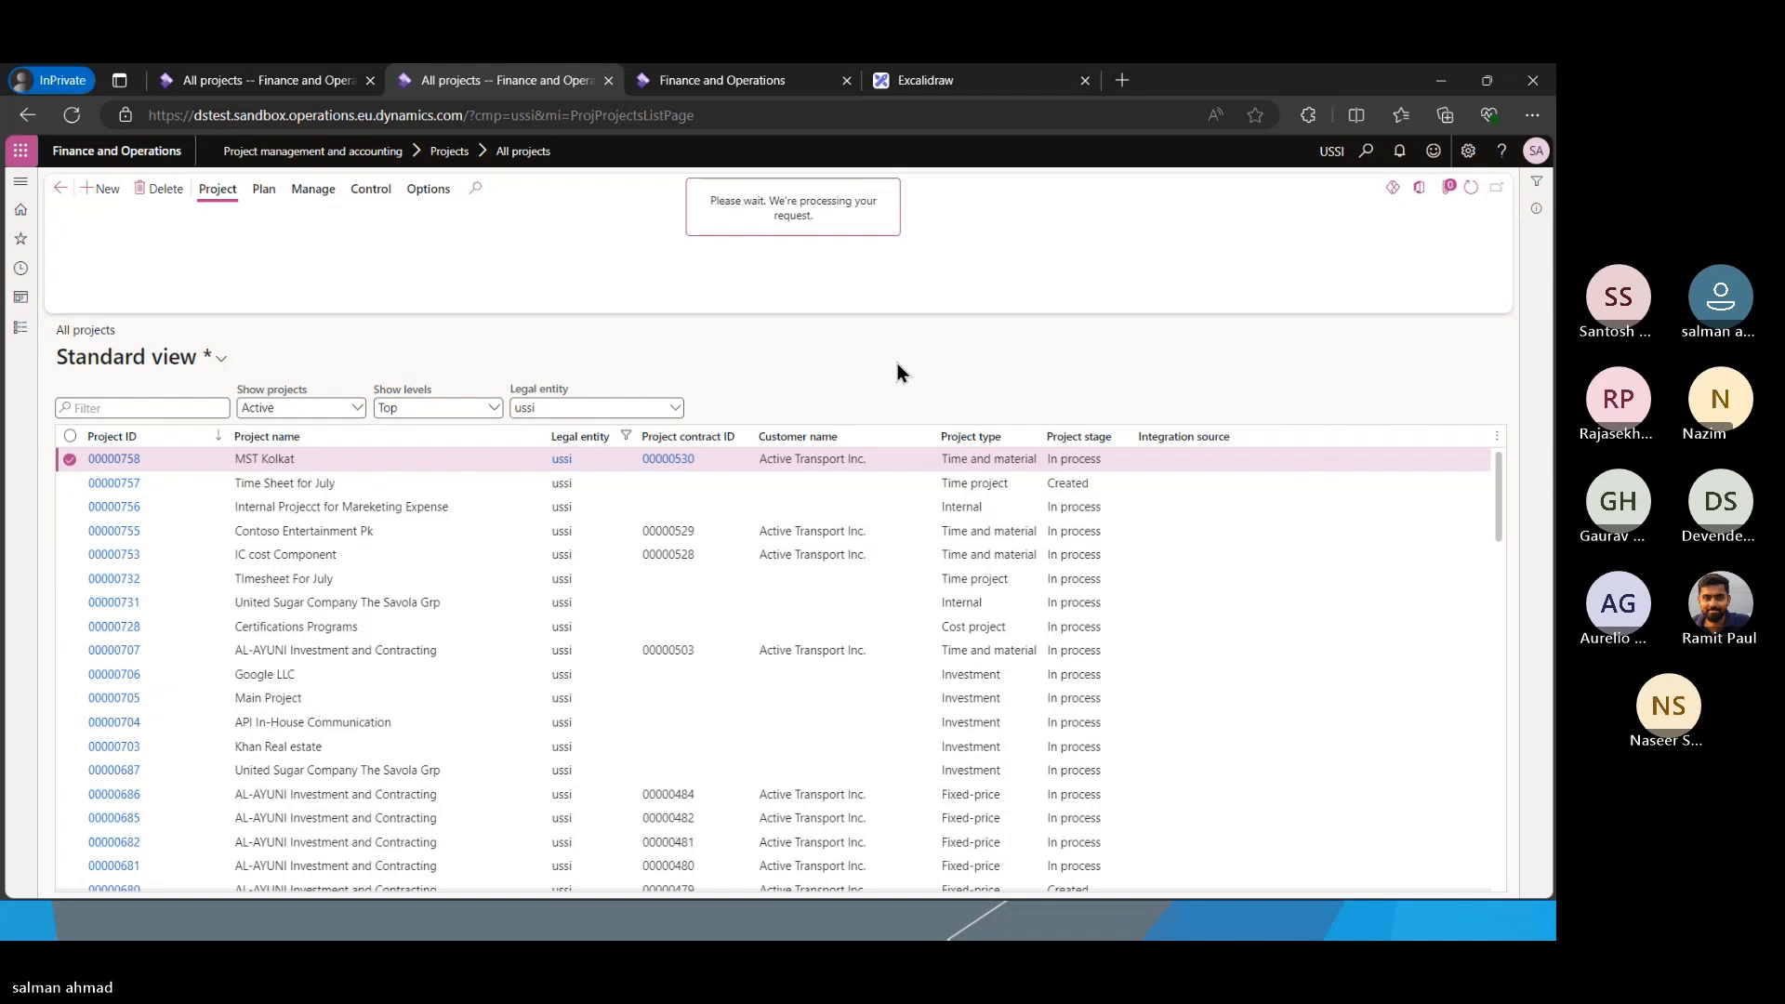
# Switch to the other browser tab showing All projects and reload the page
pyautogui.click(198, 84)
pyautogui.press('F5')
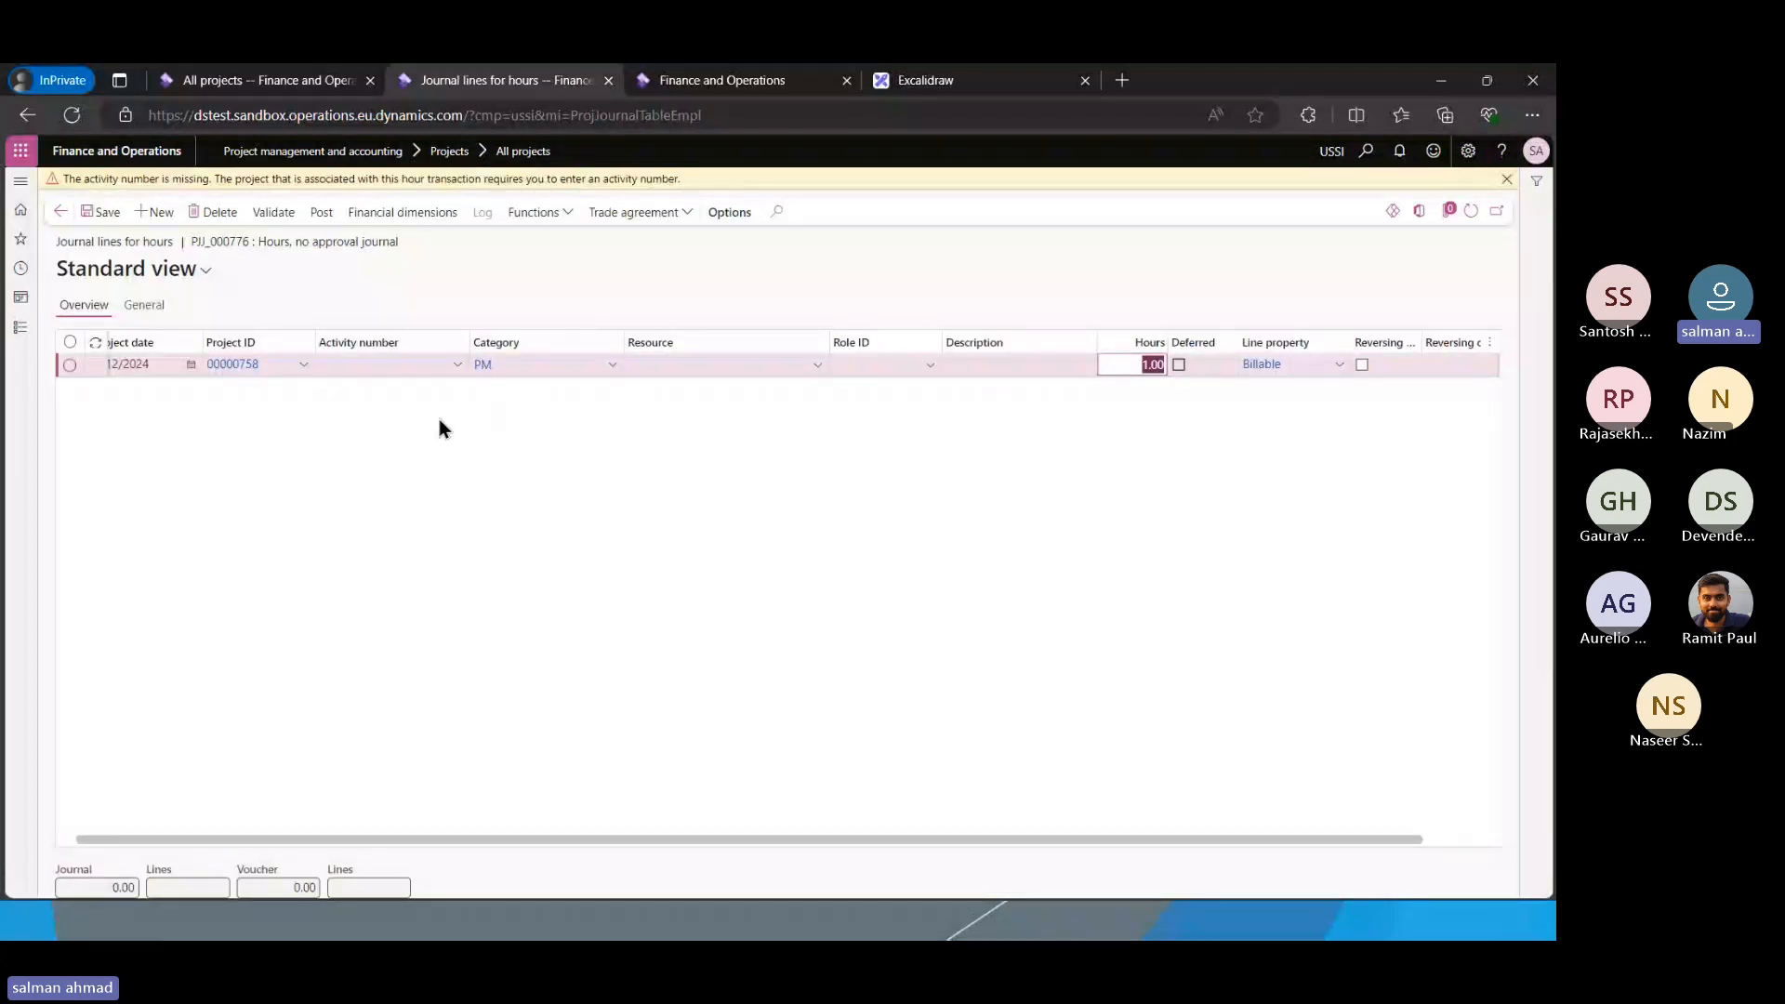
# Set the hour journal line's activity number to W00004327 for Finance, and dismiss the missing activity warning
pyautogui.click(457, 364)
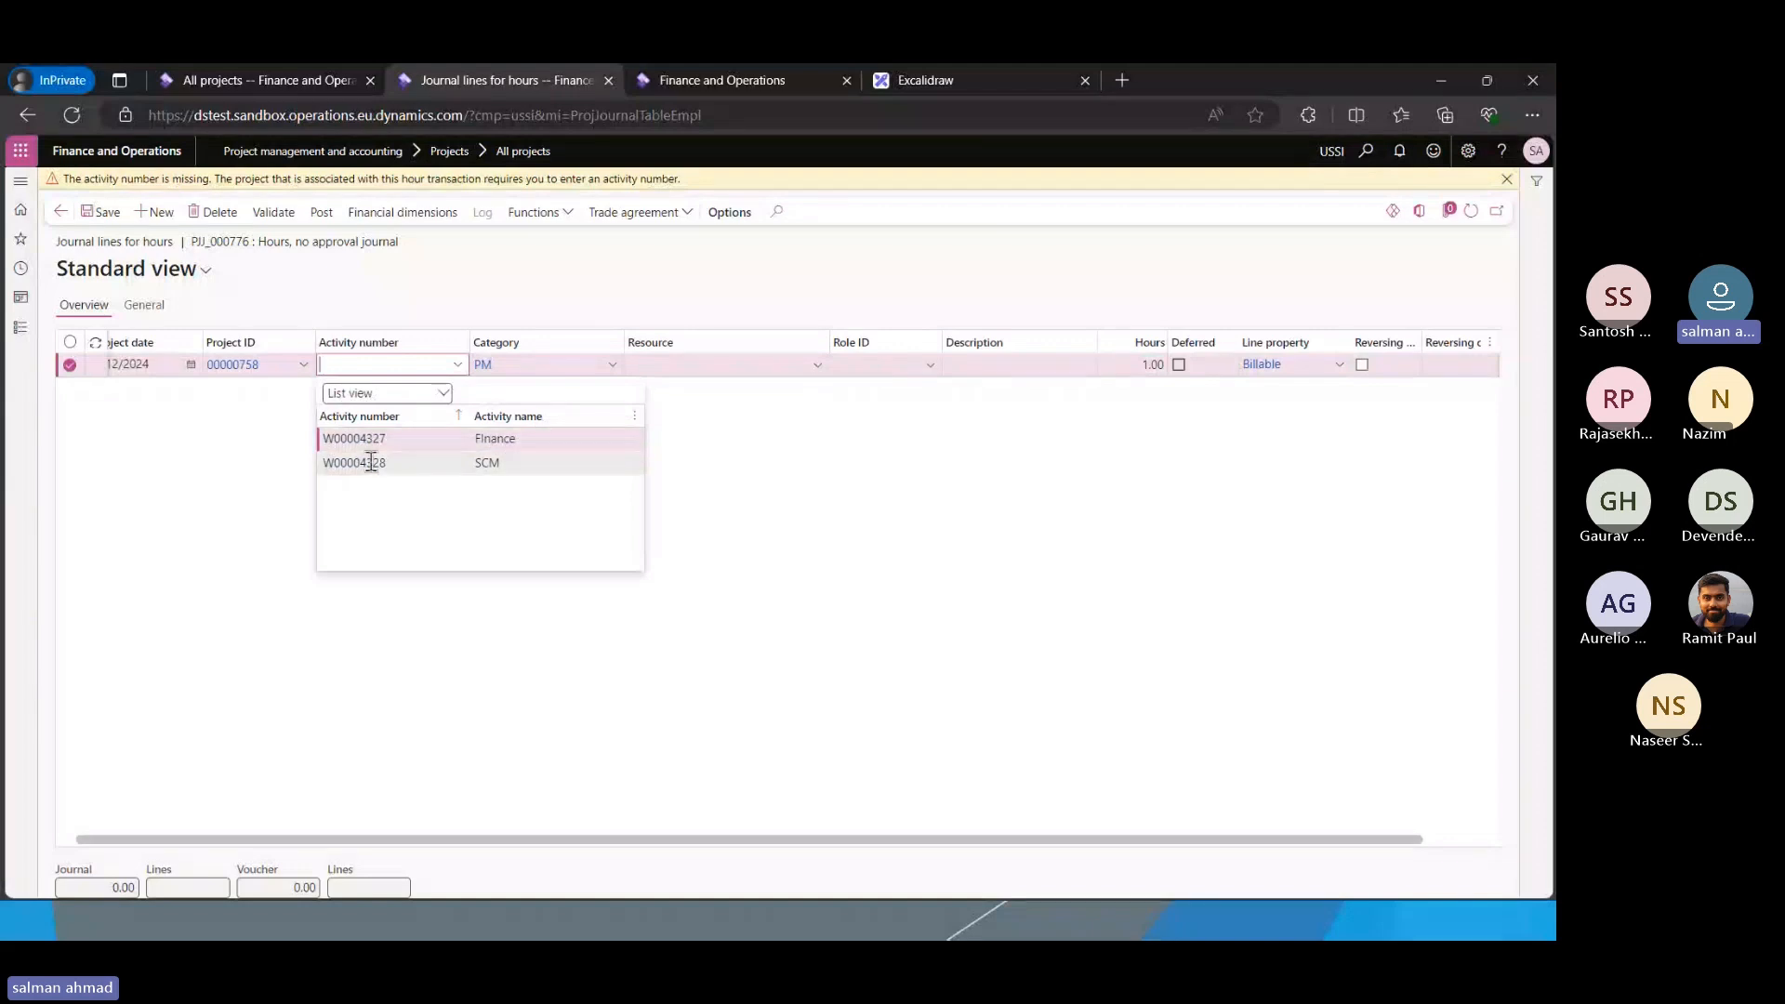
pyautogui.click(430, 443)
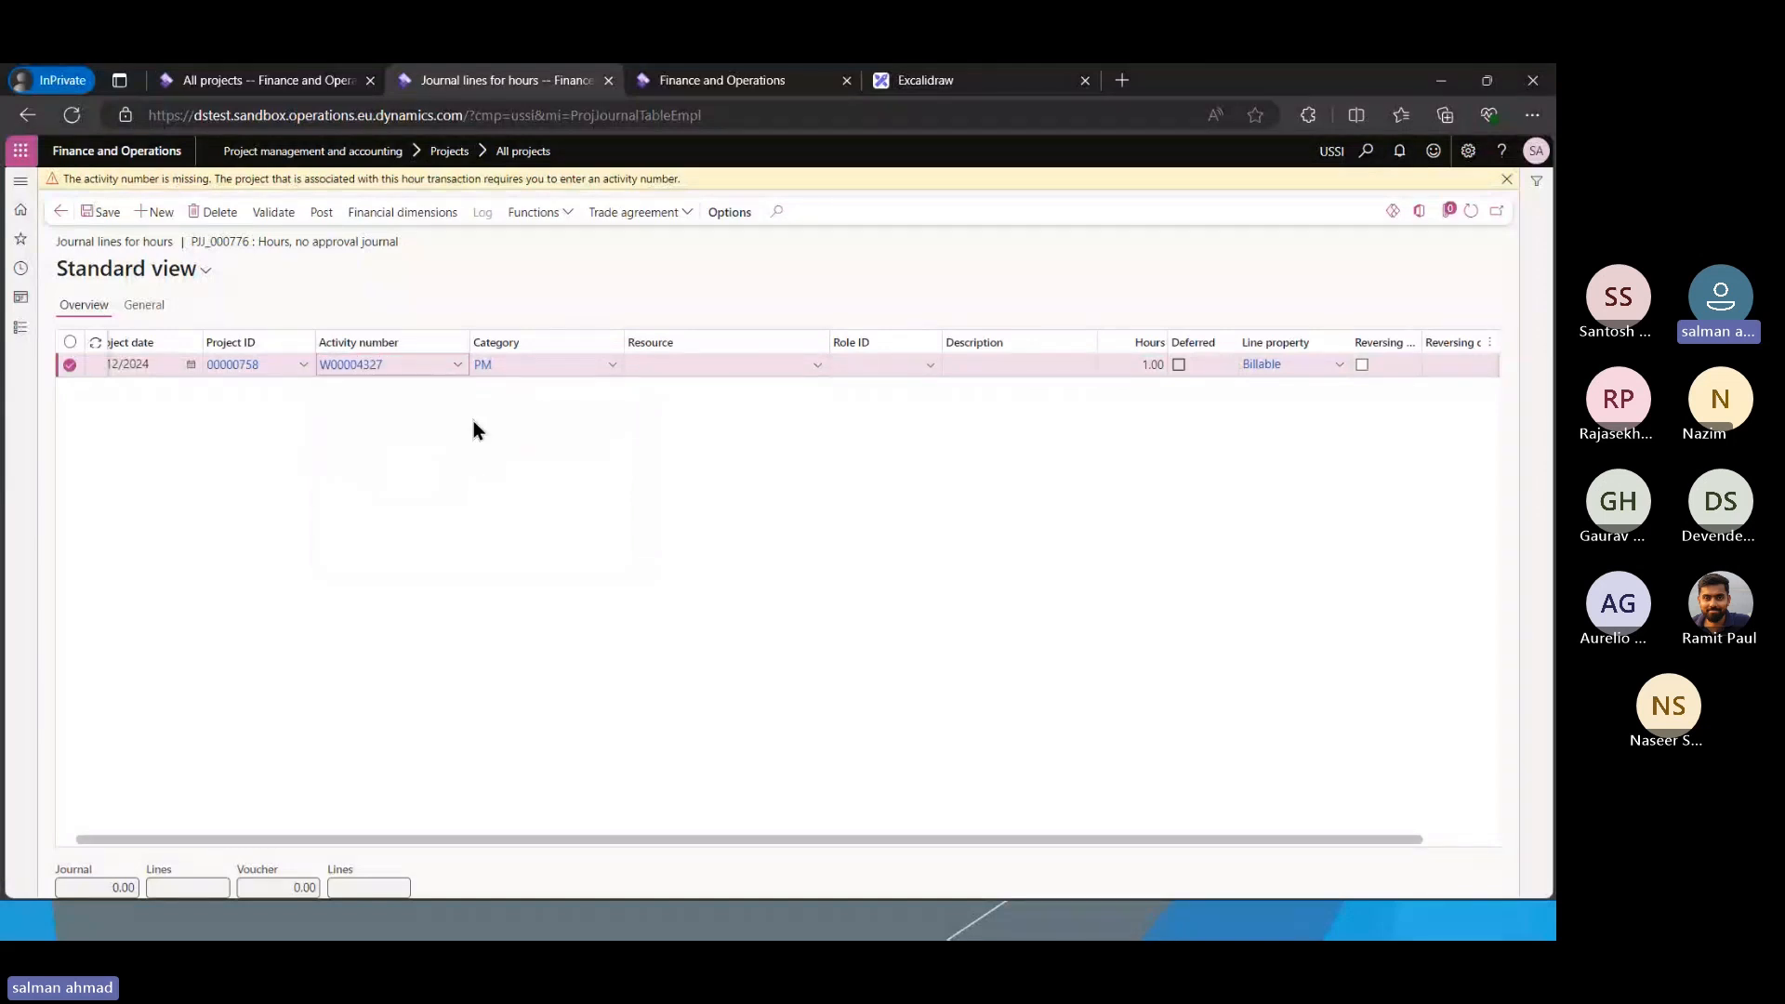
pyautogui.click(1506, 178)
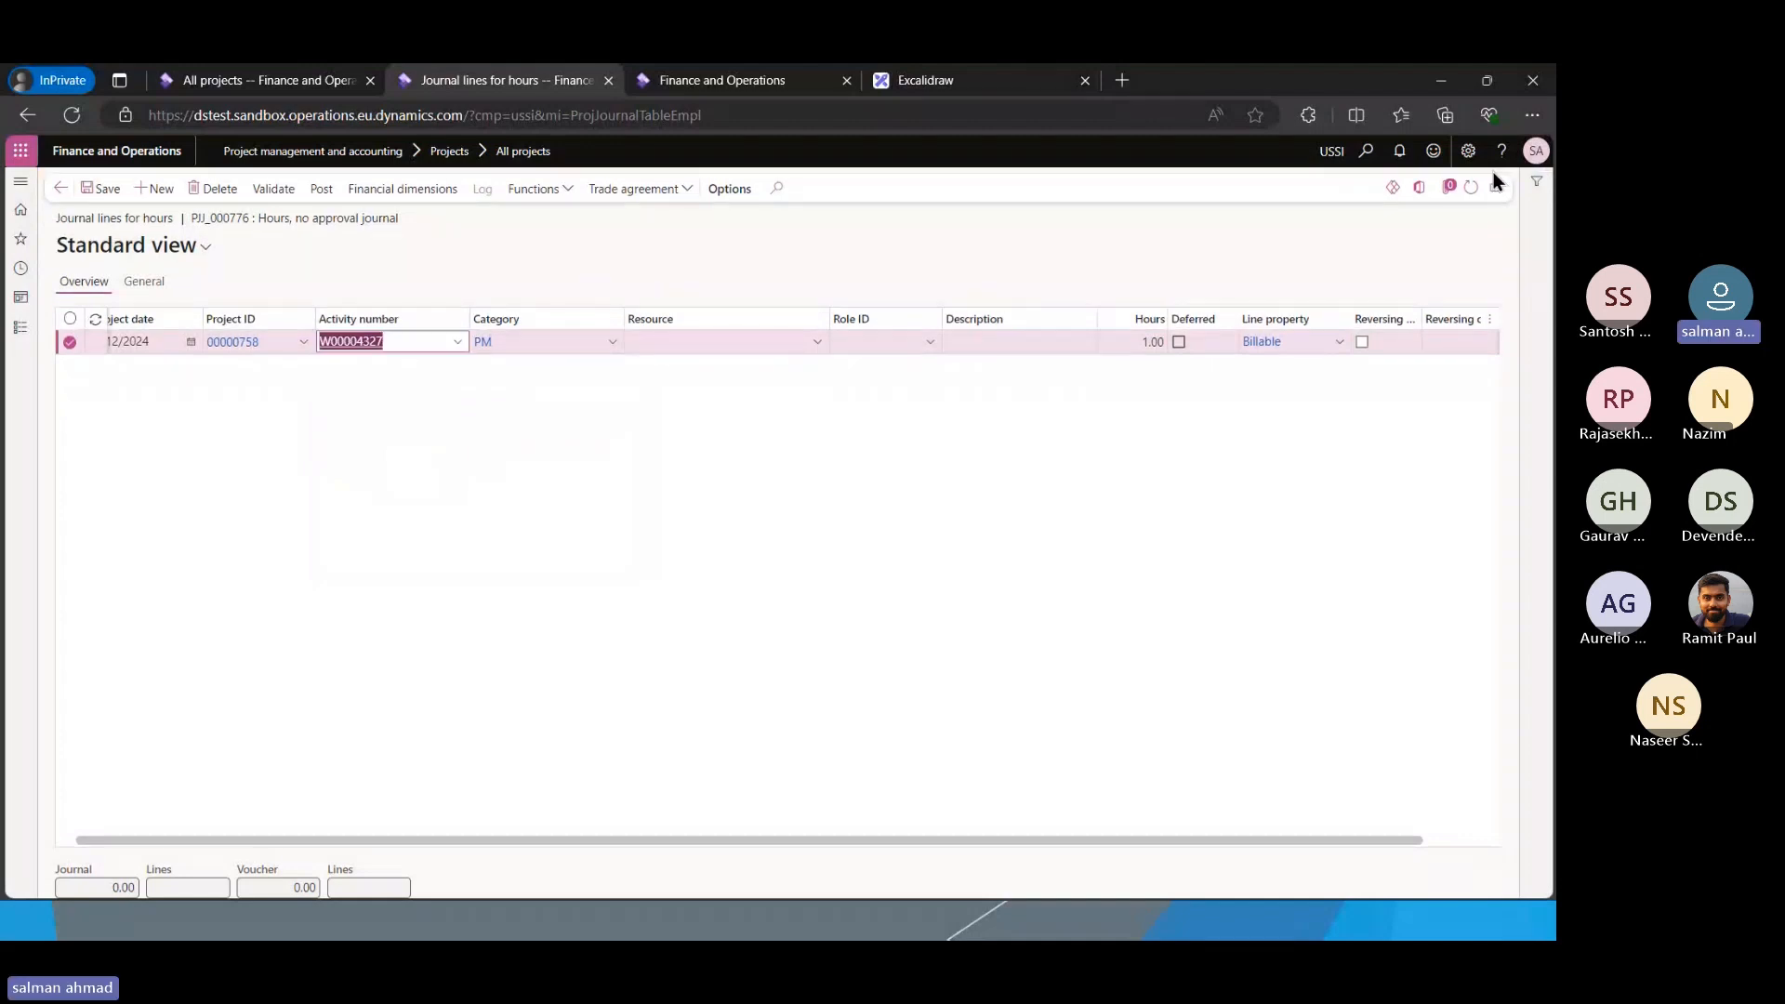
# Try to change the category of the Finance hour journal line to another one, and dismiss the warning
pyautogui.click(427, 378)
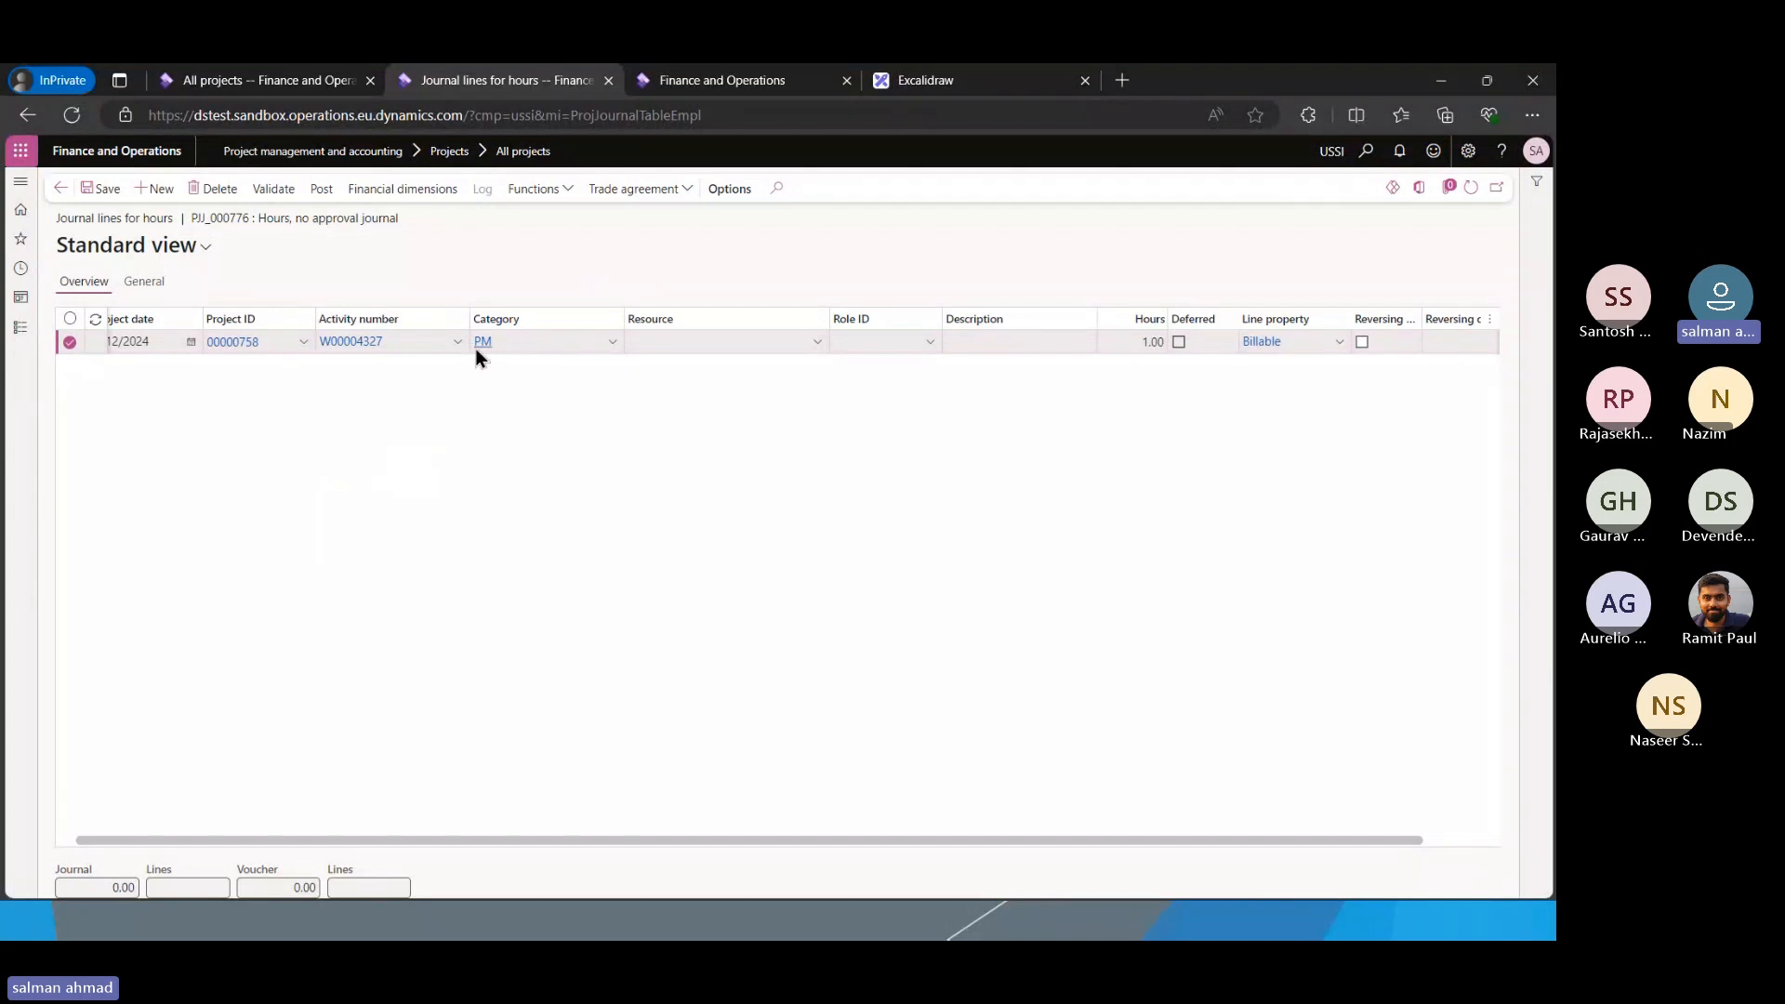
pyautogui.click(612, 341)
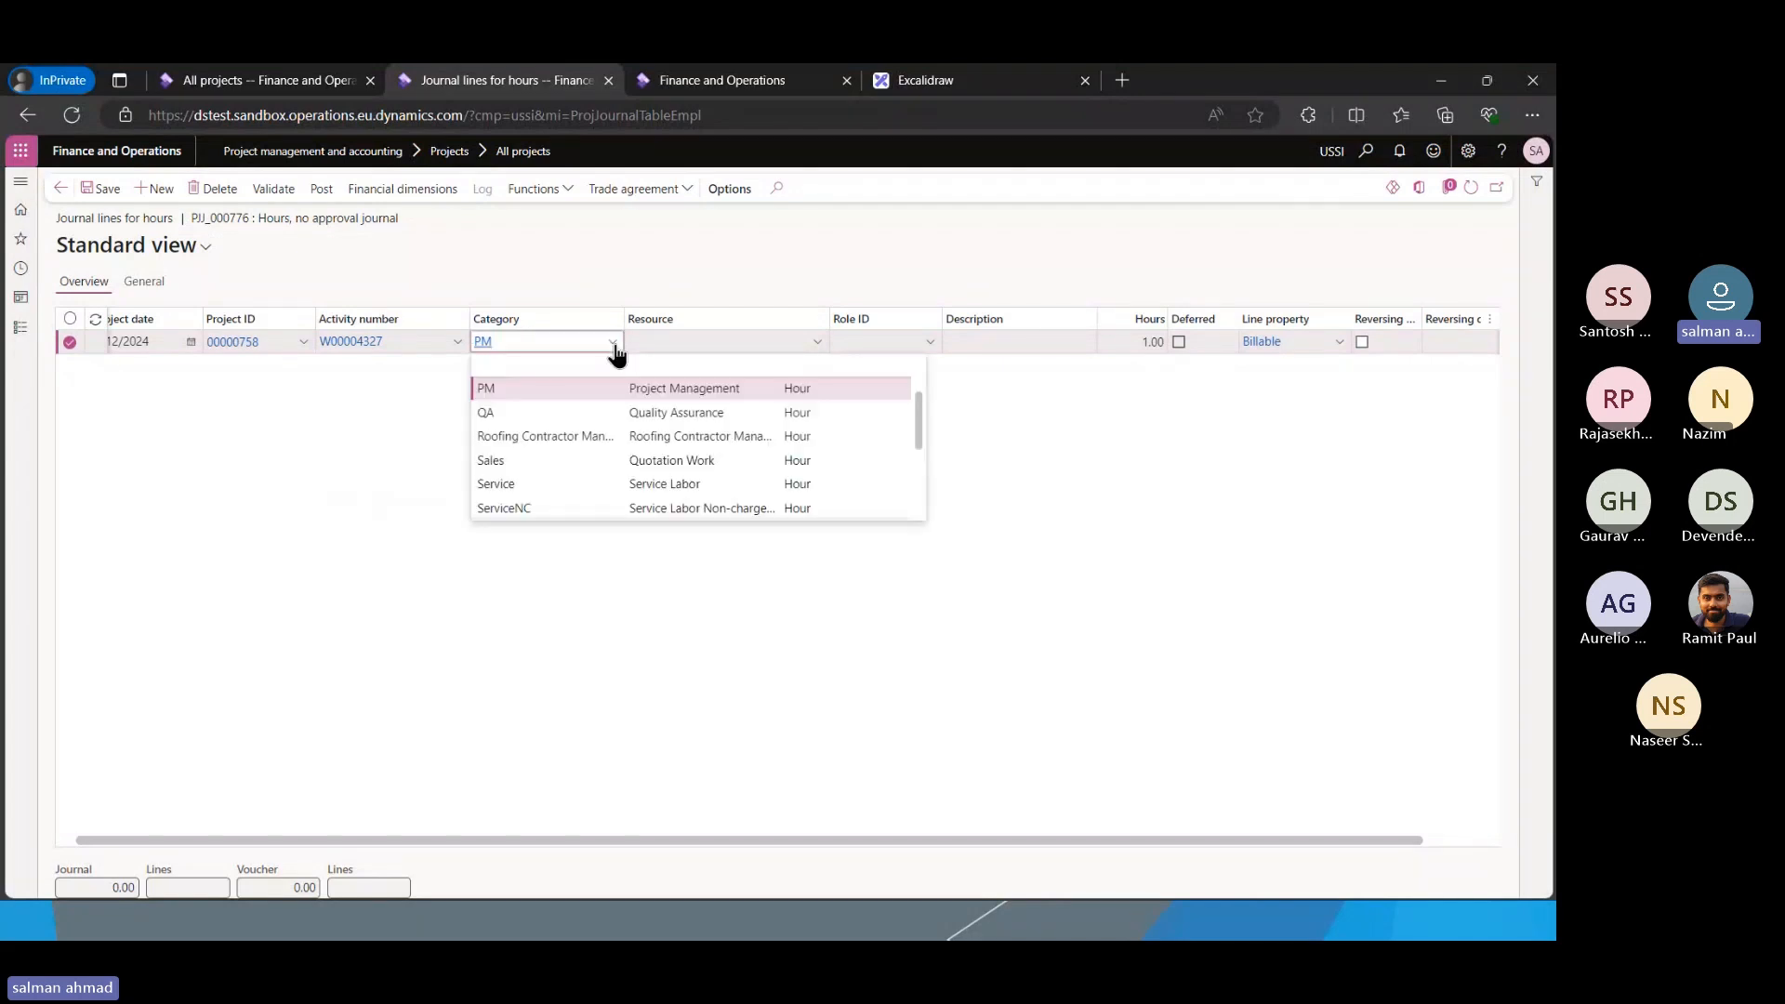
pyautogui.scroll(2, 526, 478)
pyautogui.click(528, 459)
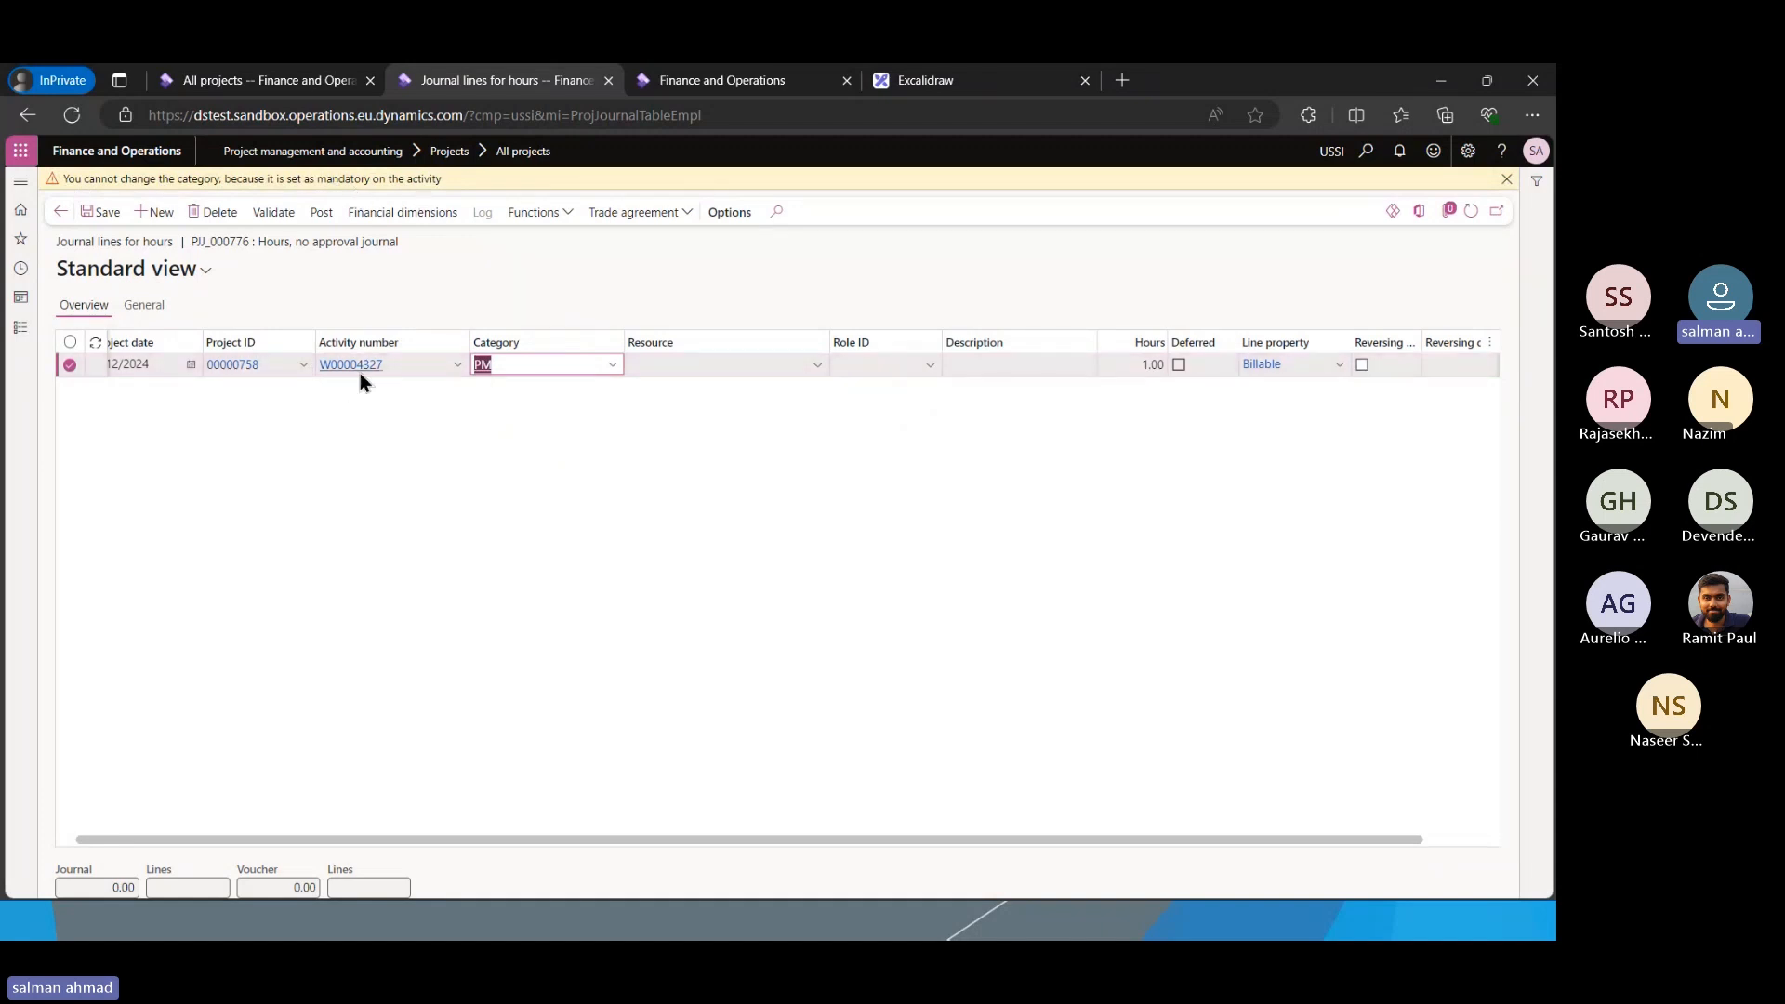
pyautogui.click(493, 403)
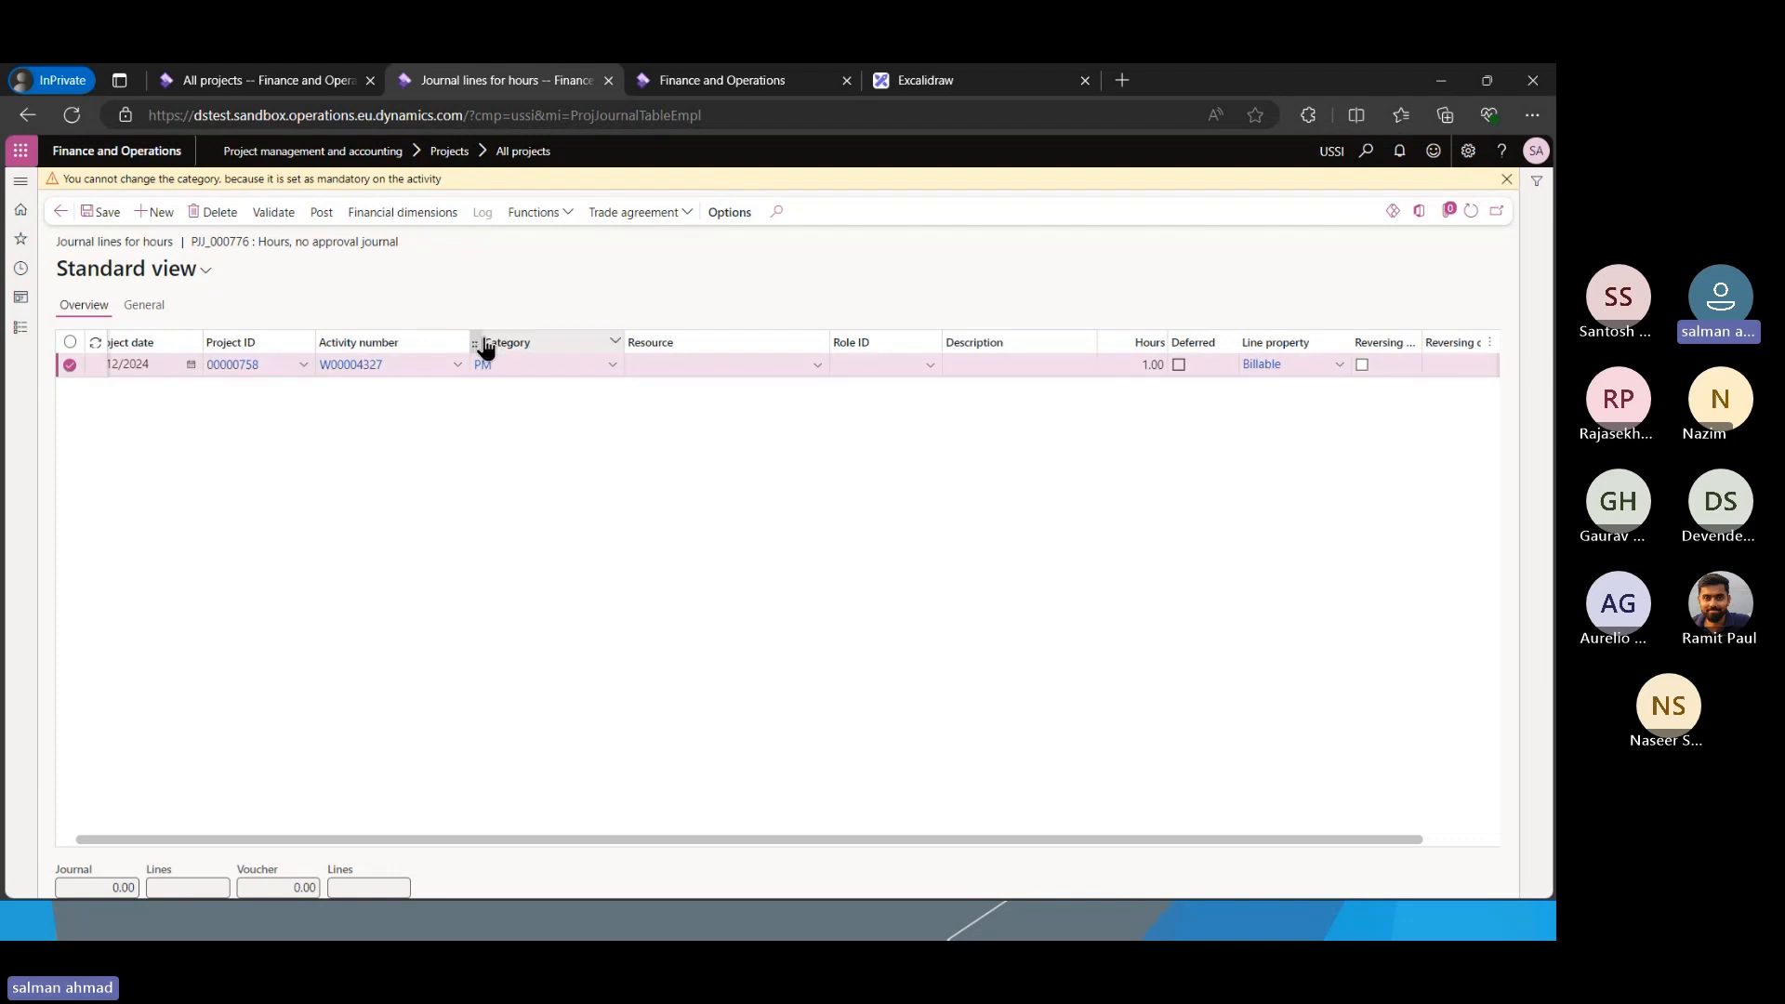
pyautogui.click(1507, 178)
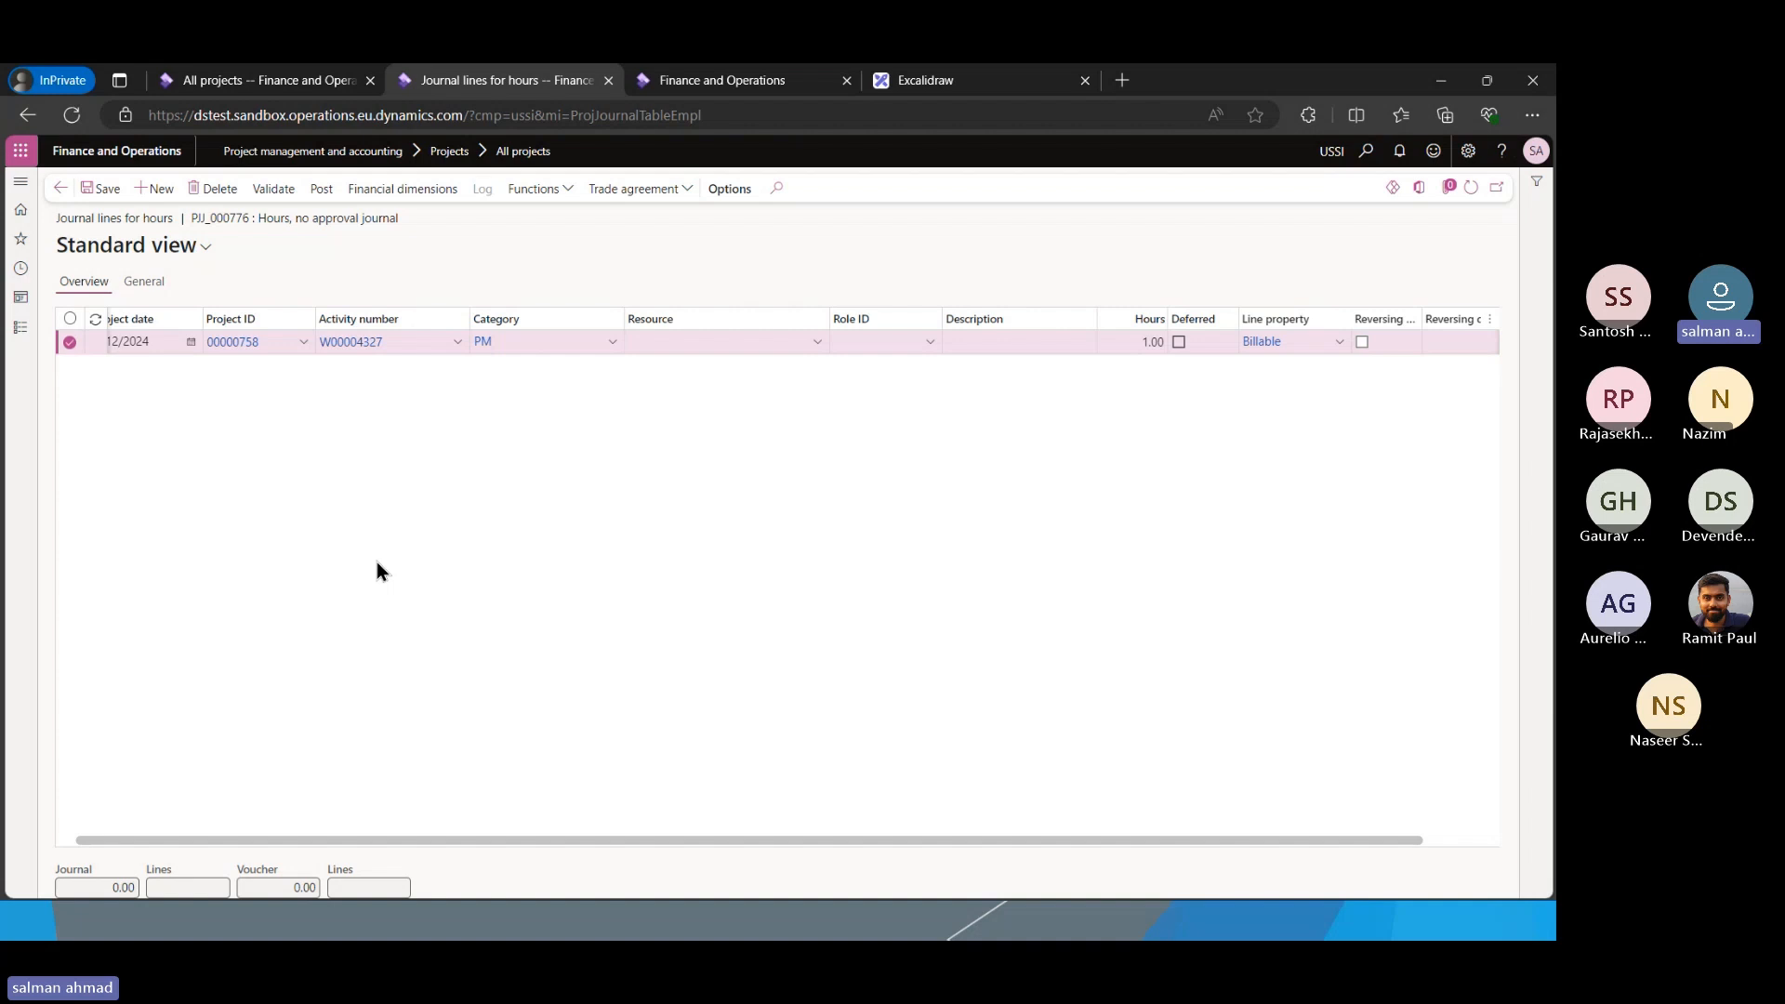
# Delete the hour journal line for the Finance activity
pyautogui.click(515, 336)
pyautogui.moveTo(578, 338)
pyautogui.moveTo(58, 212); pyautogui.dragTo(177, 210)
pyautogui.click(251, 478)
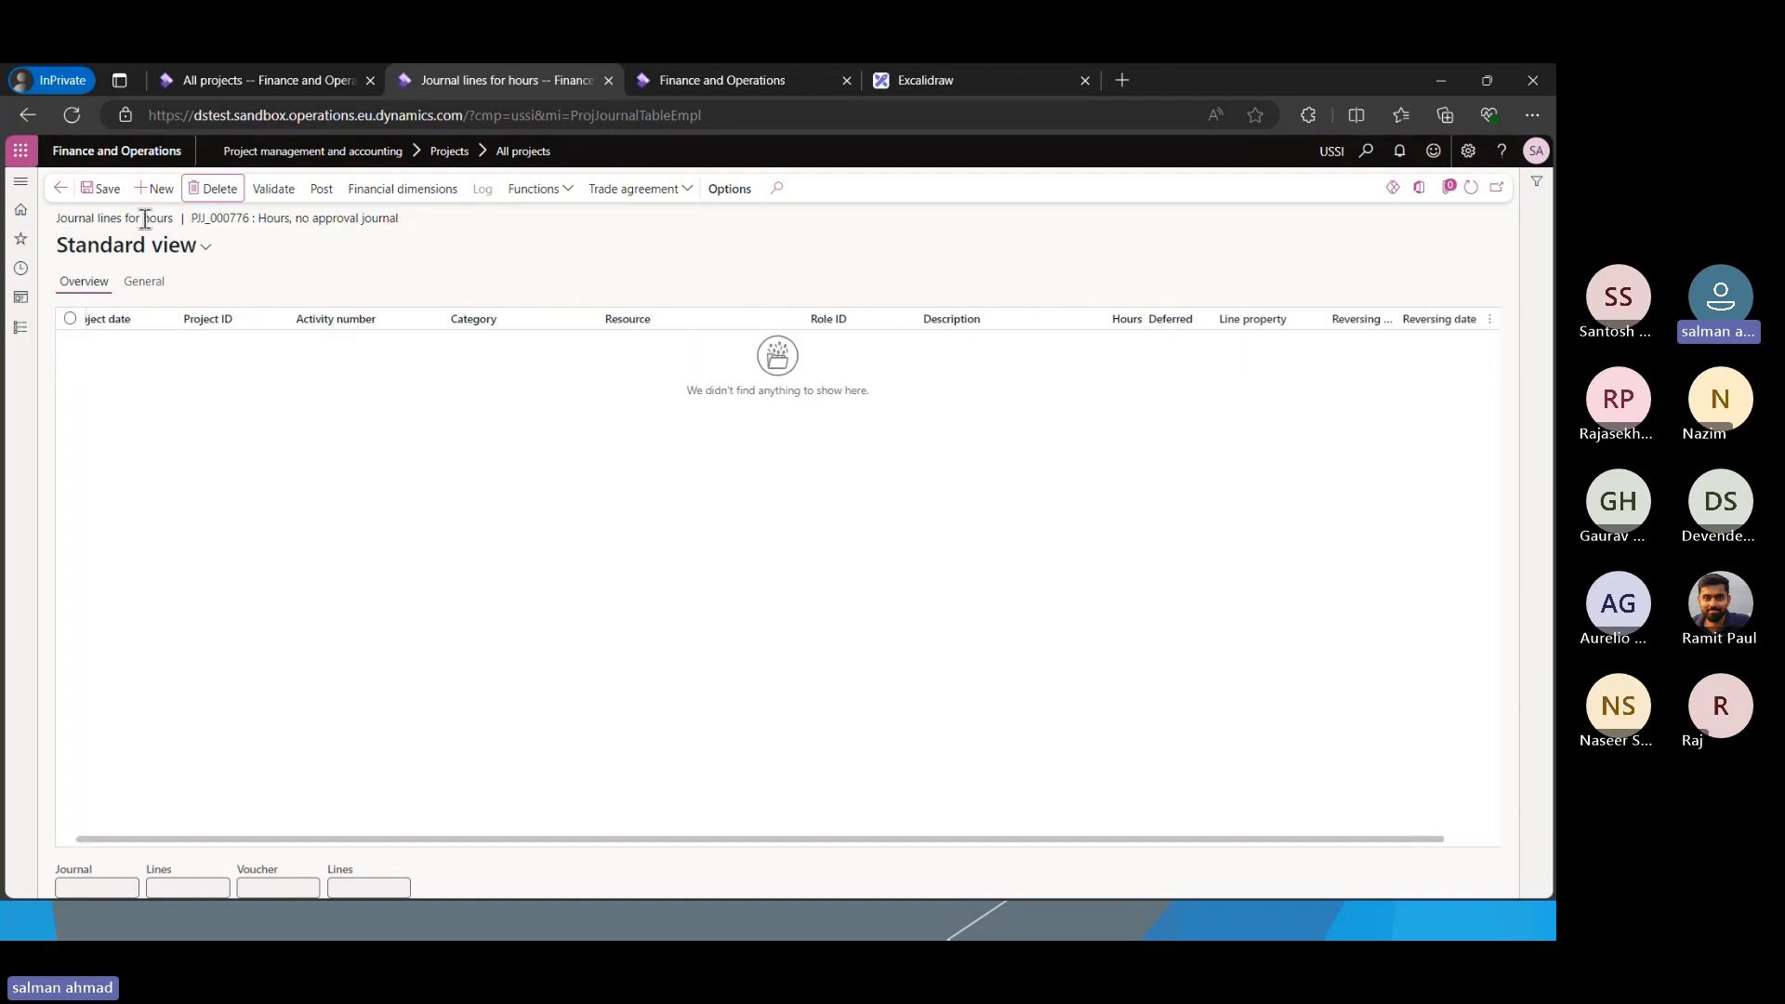
# Add a new hour journal line for activity W00004328 (SCM) with 5 hours
pyautogui.hotkey('alt', 'n')
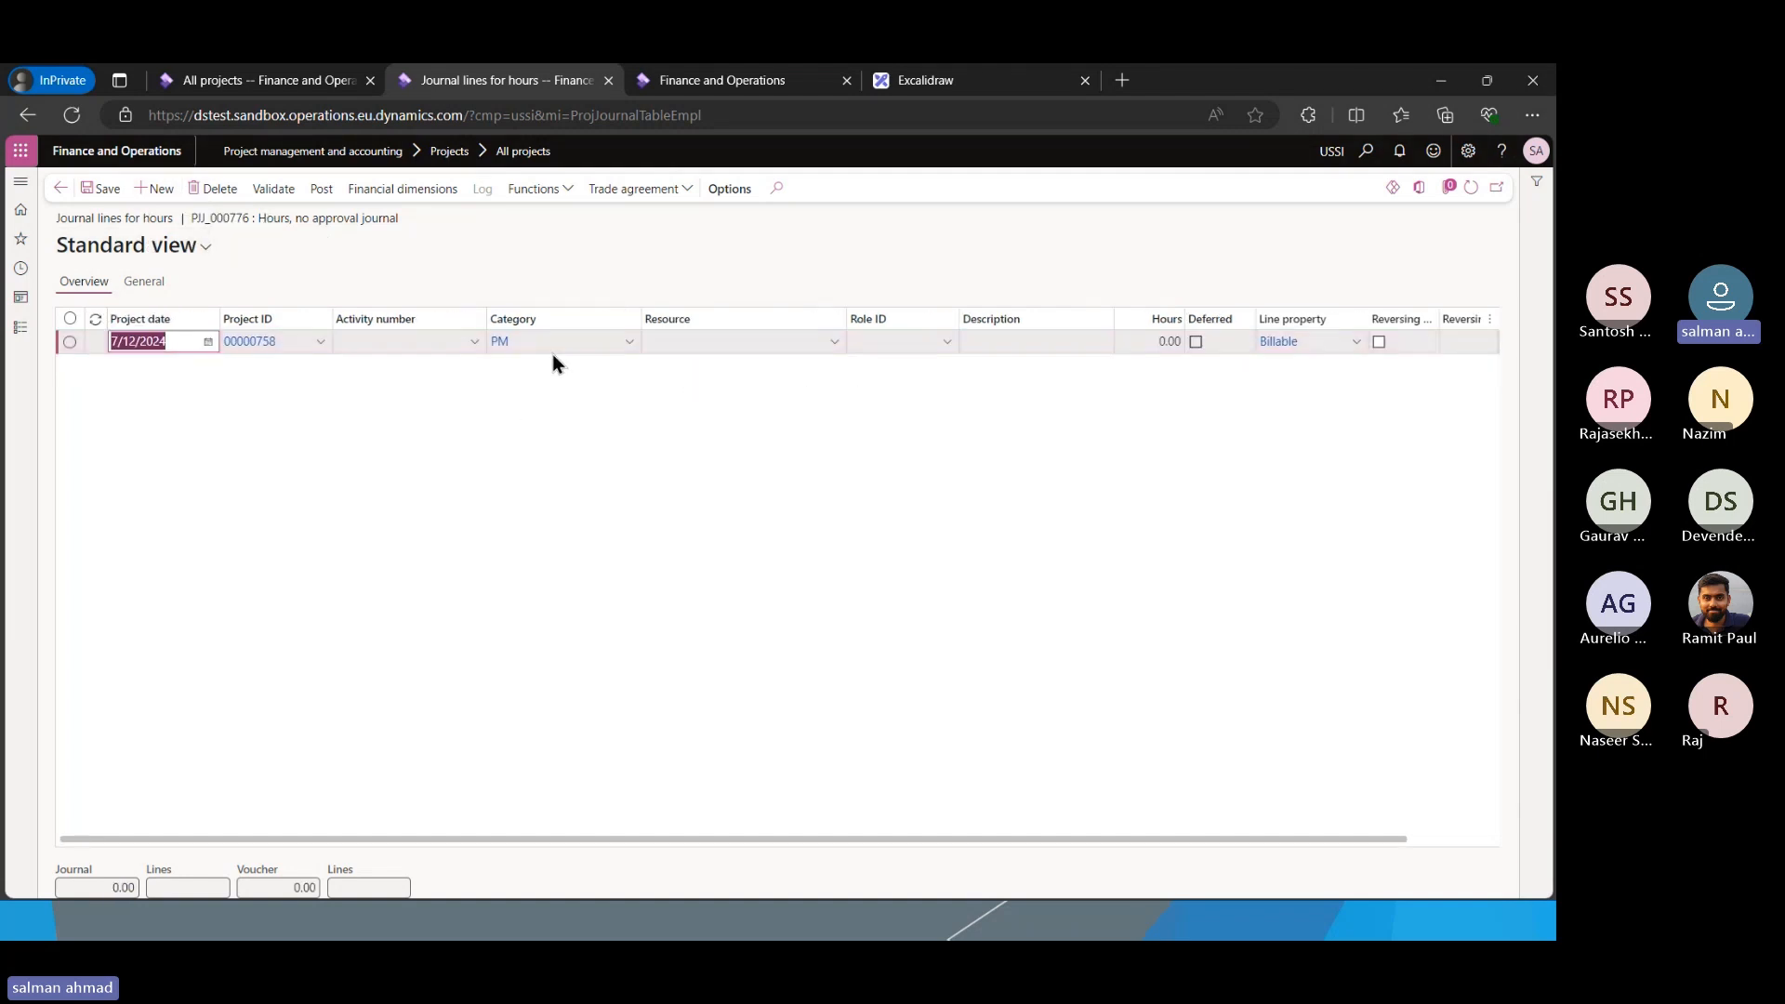
pyautogui.click(474, 342)
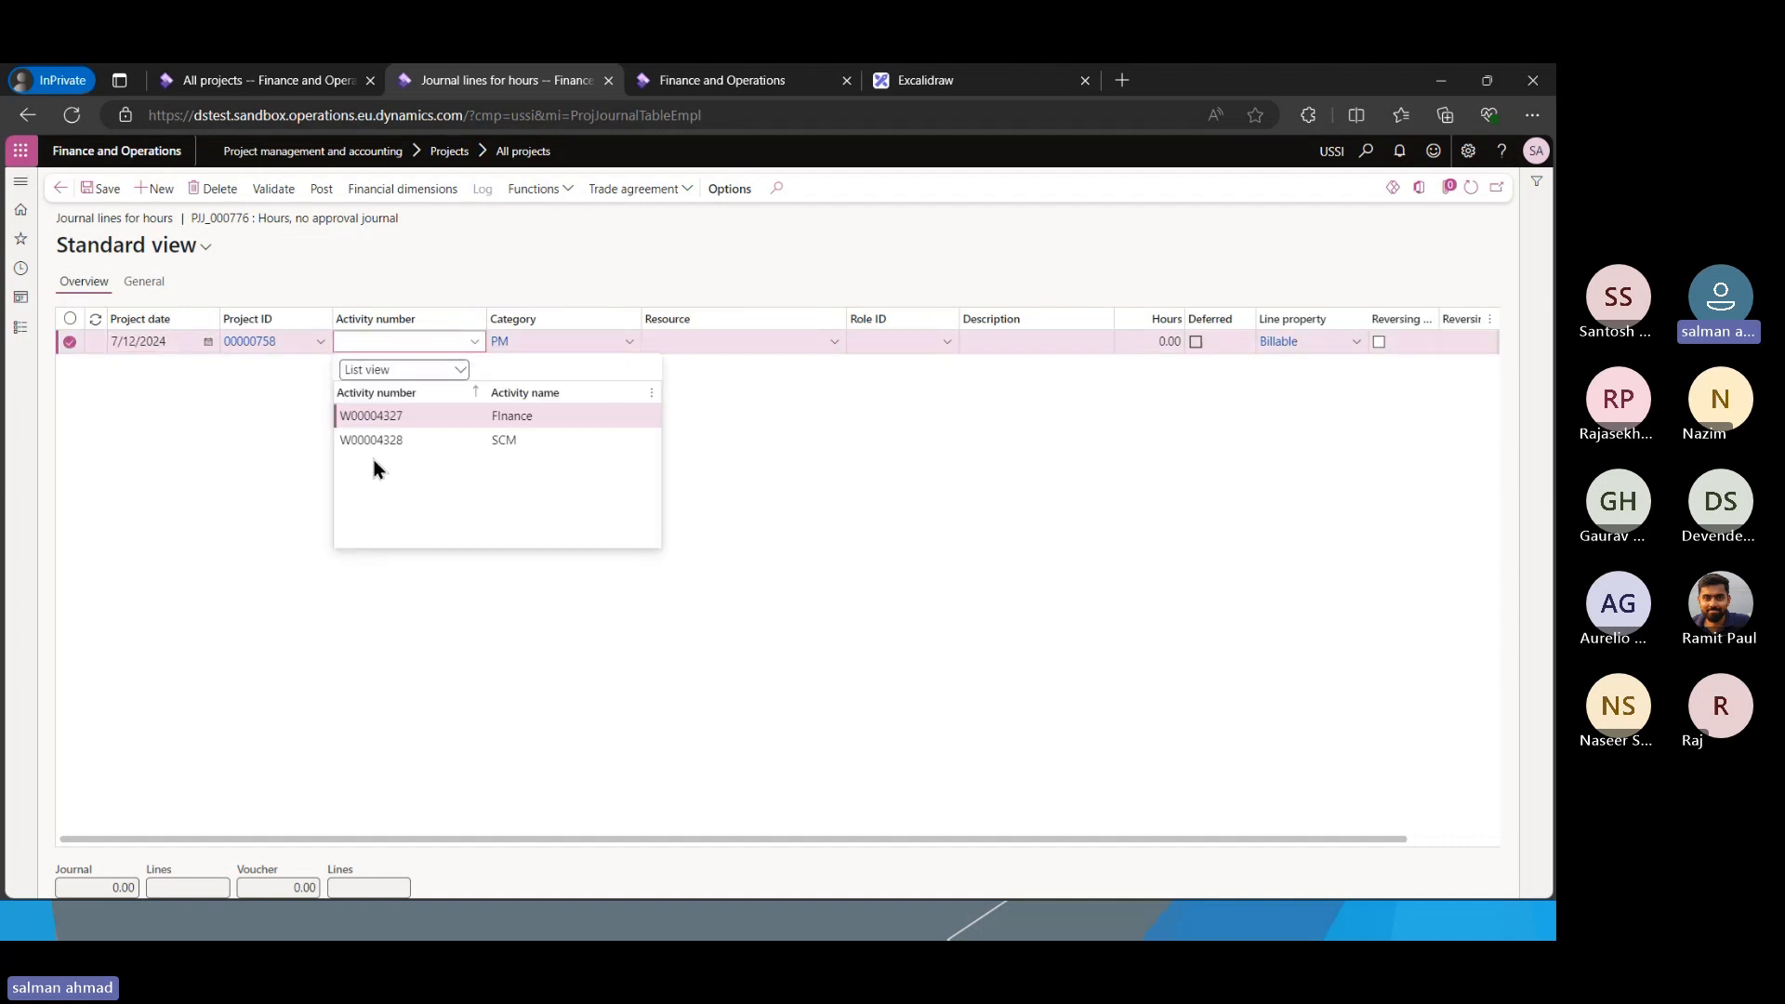
pyautogui.click(396, 441)
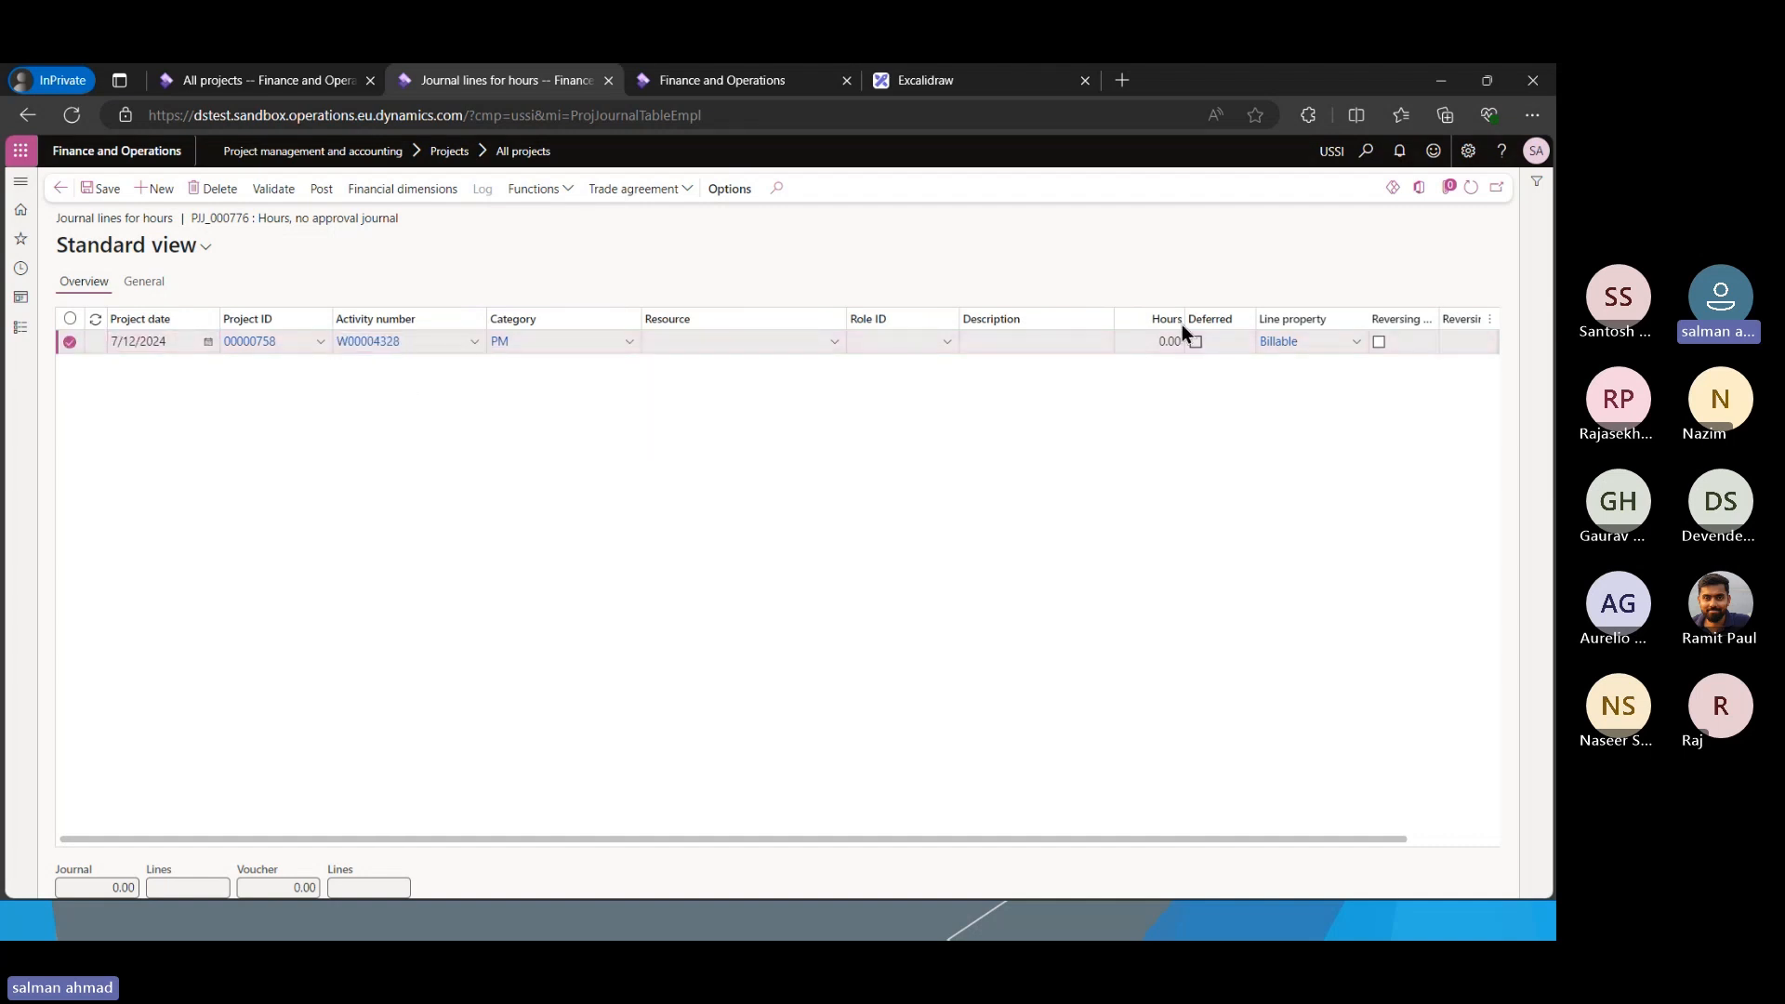
pyautogui.click(1134, 342)
pyautogui.write('5')
# Set the SCM line's category to Plumbing Contractor Management, save the line, and widen the Category column to fit the full name
pyautogui.click(629, 344)
pyautogui.scroll(3, 557, 446)
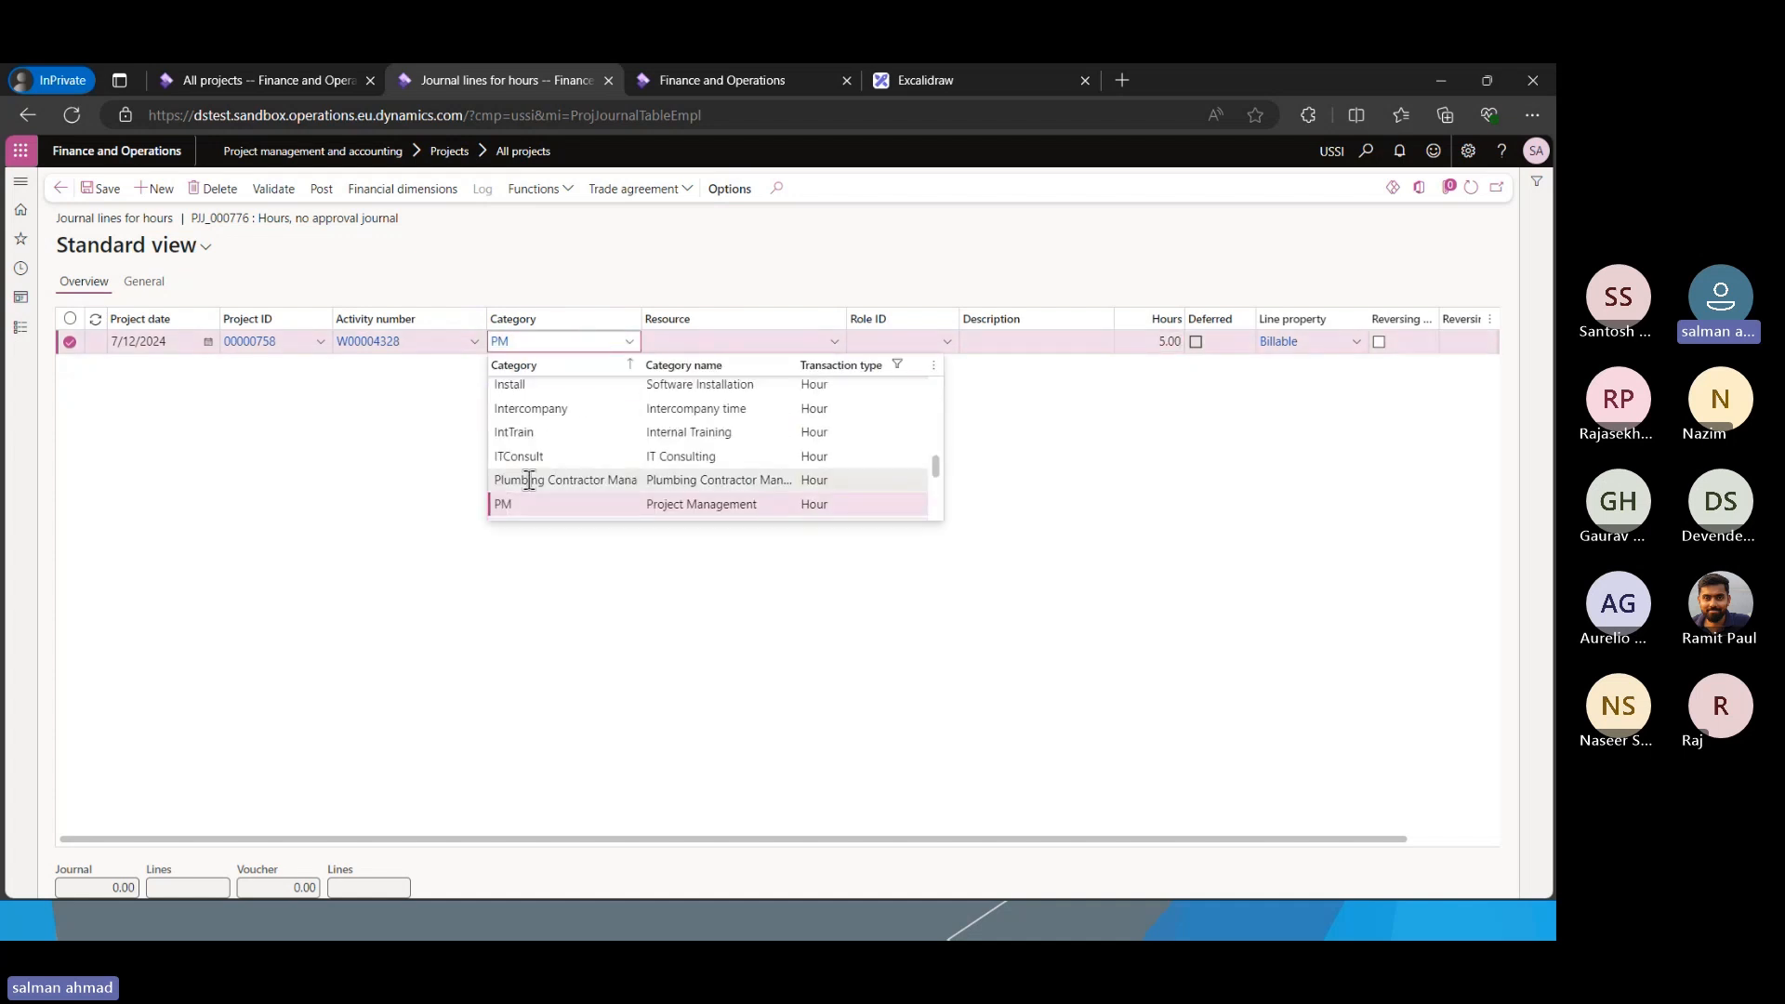
pyautogui.click(528, 481)
pyautogui.click(105, 190)
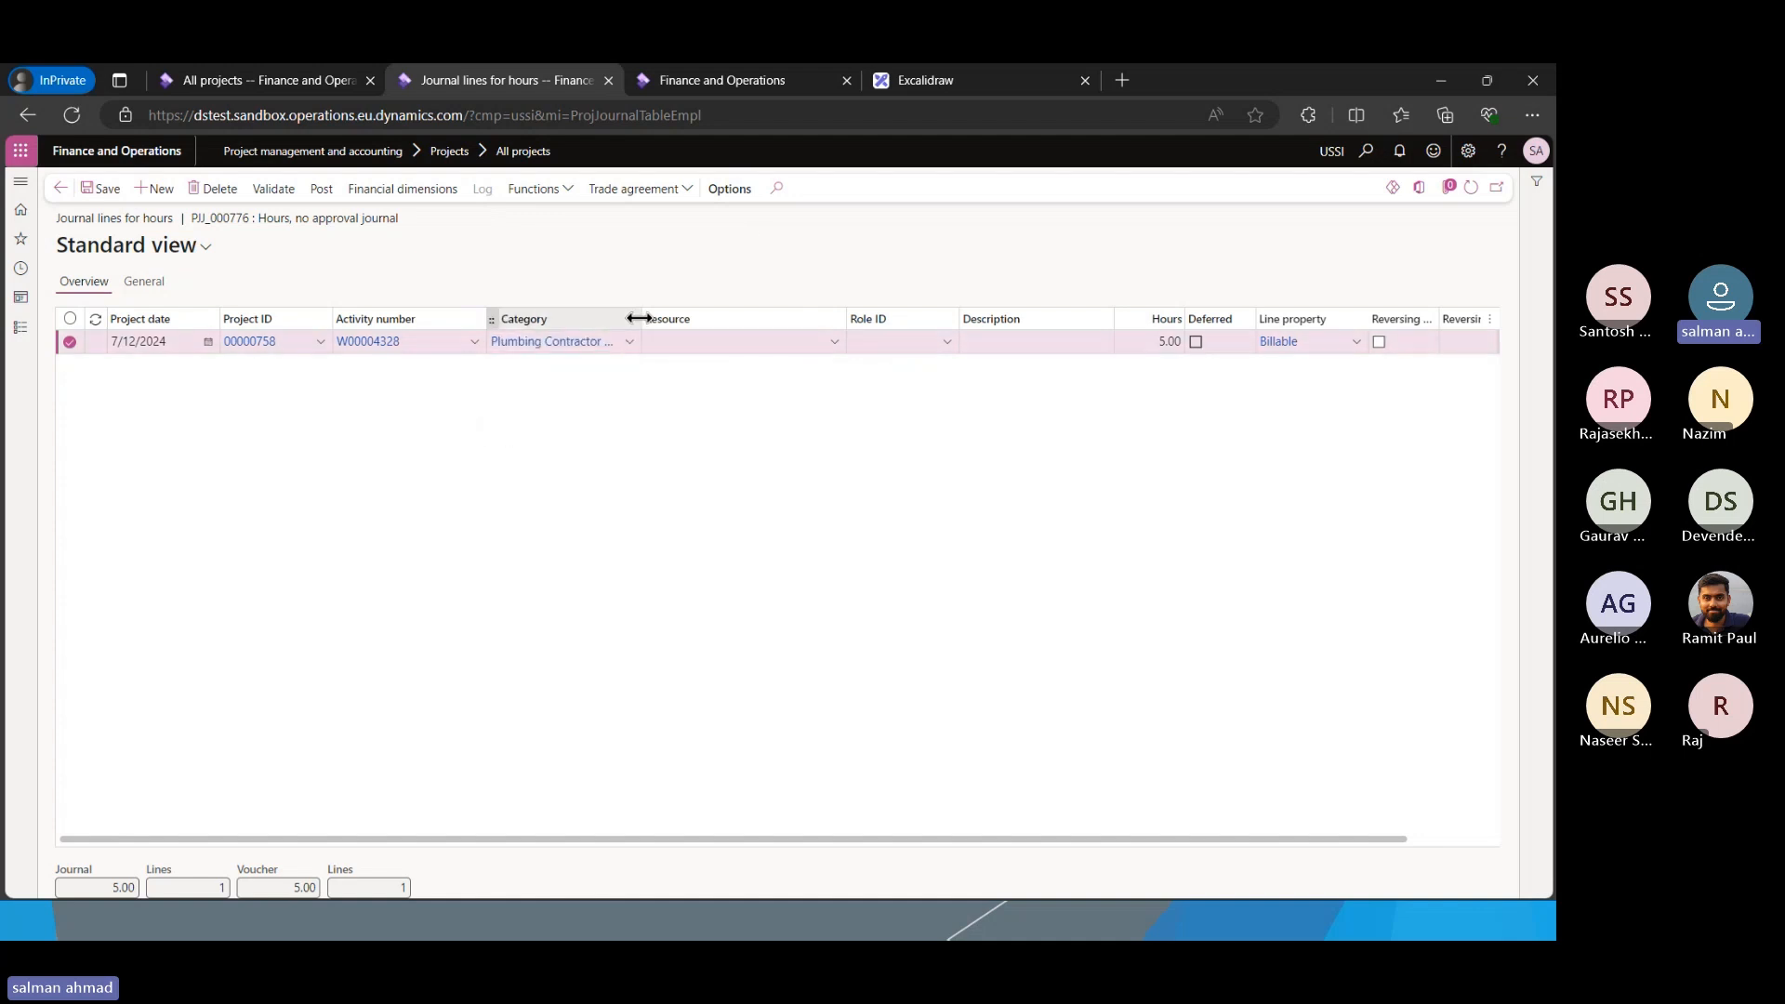
pyautogui.moveTo(640, 319); pyautogui.dragTo(709, 321)
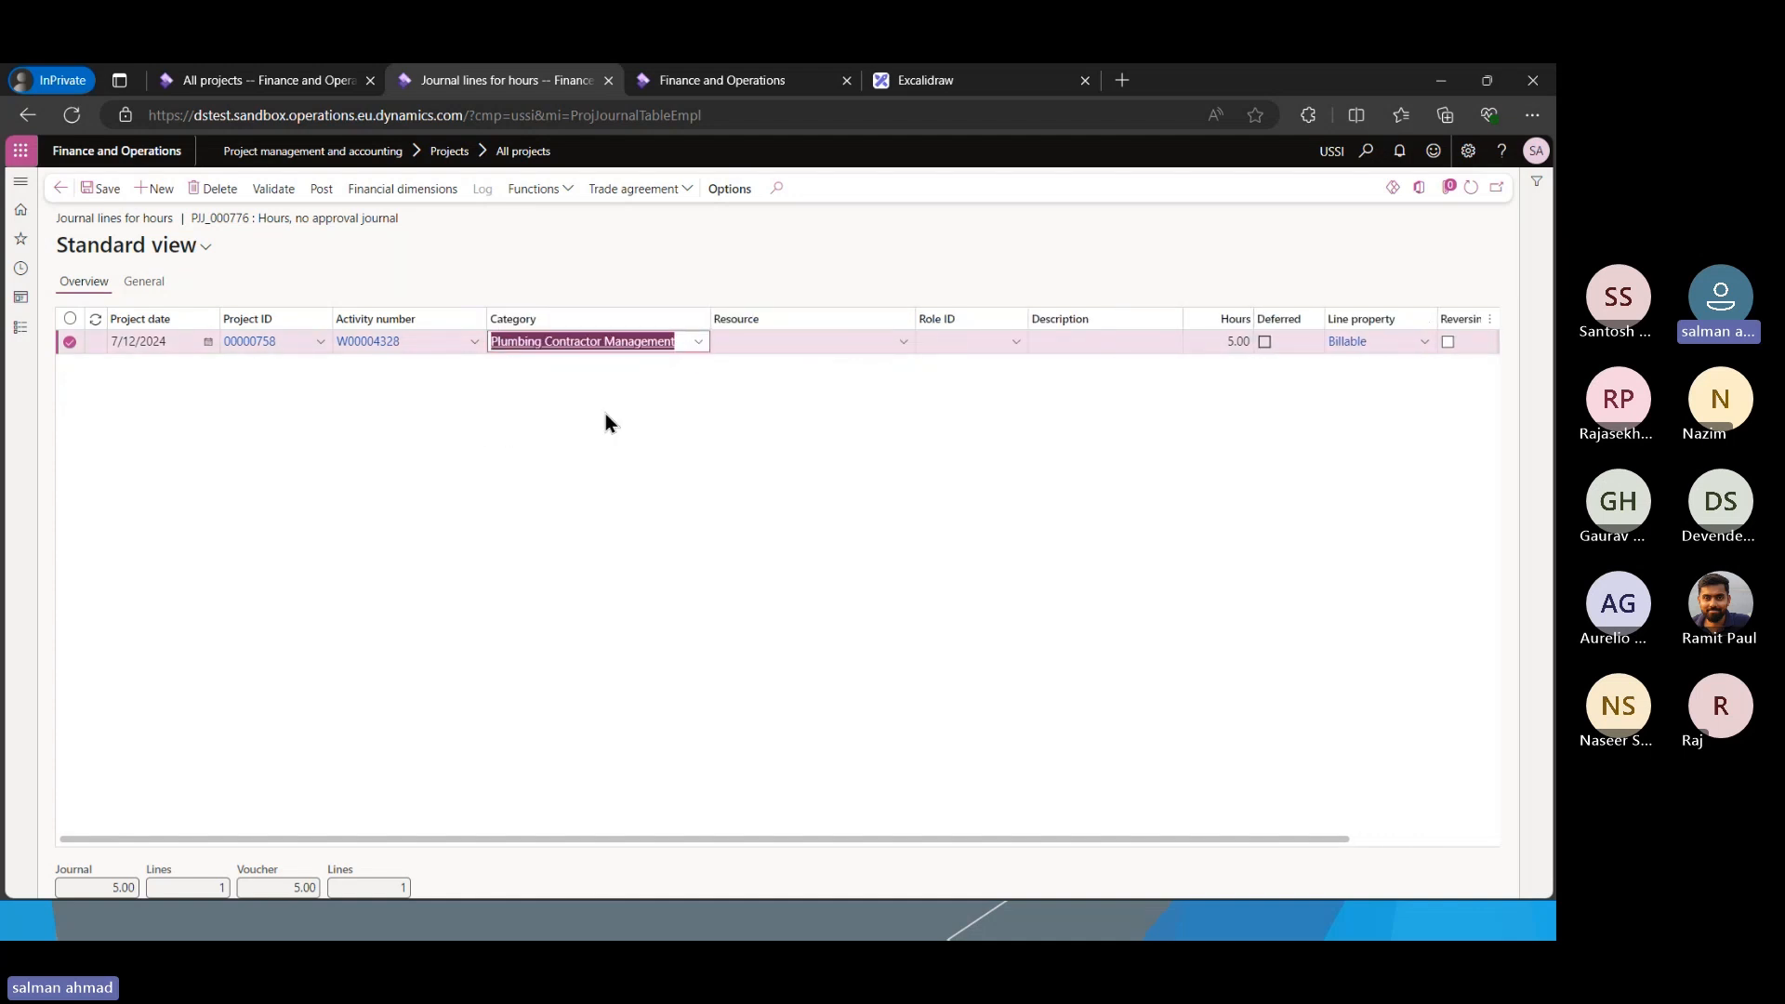
pyautogui.moveTo(713, 319); pyautogui.dragTo(735, 319)
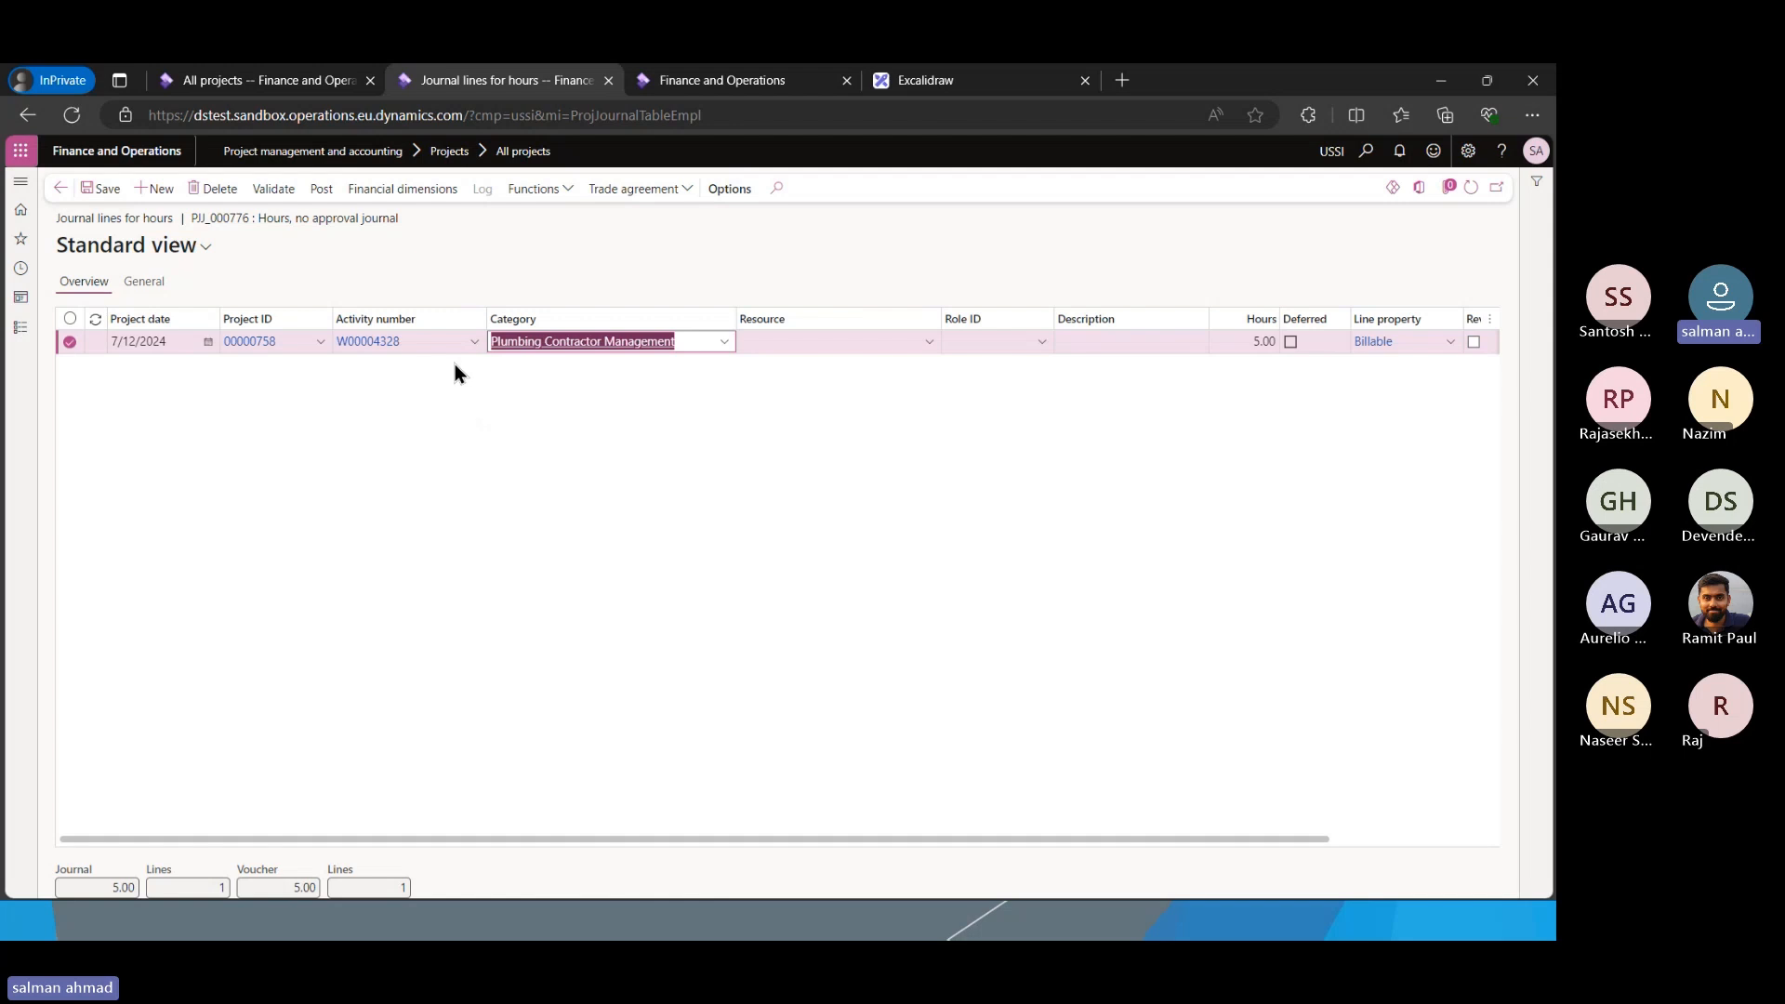
pyautogui.click(827, 481)
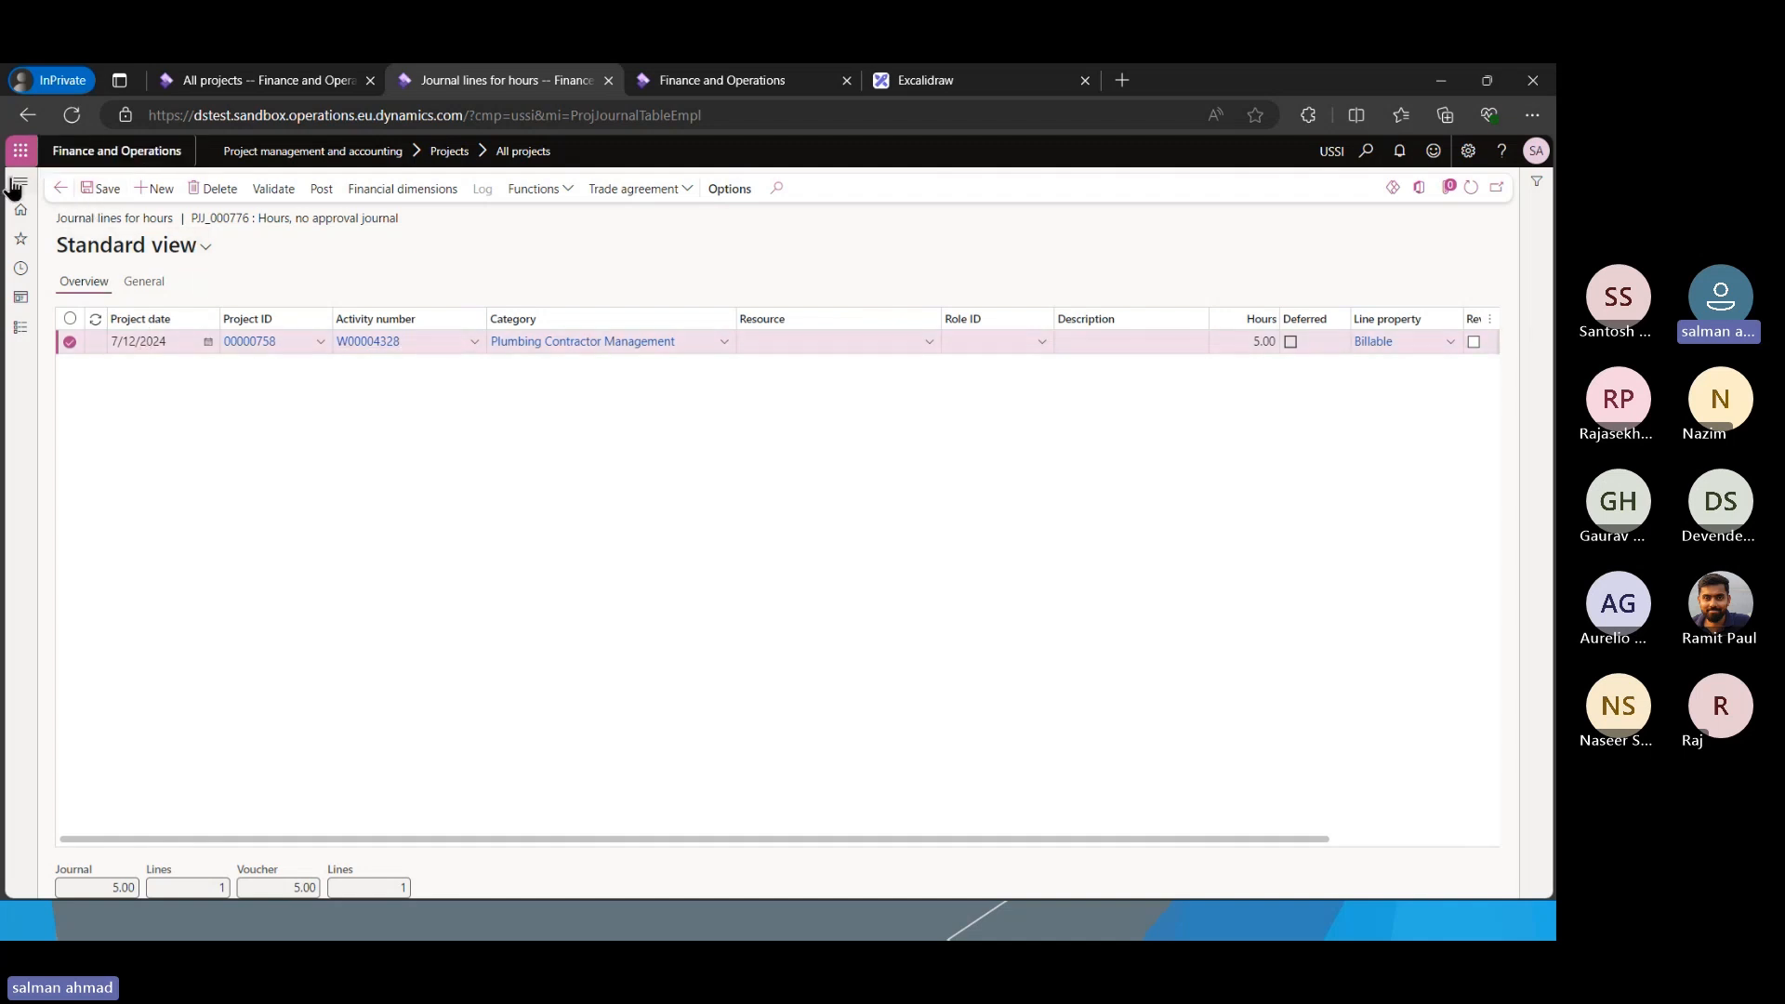
# Return to the All projects list and begin a new Time and material project named WBS in group TMK, opening a new project contract for it
pyautogui.click(59, 188)
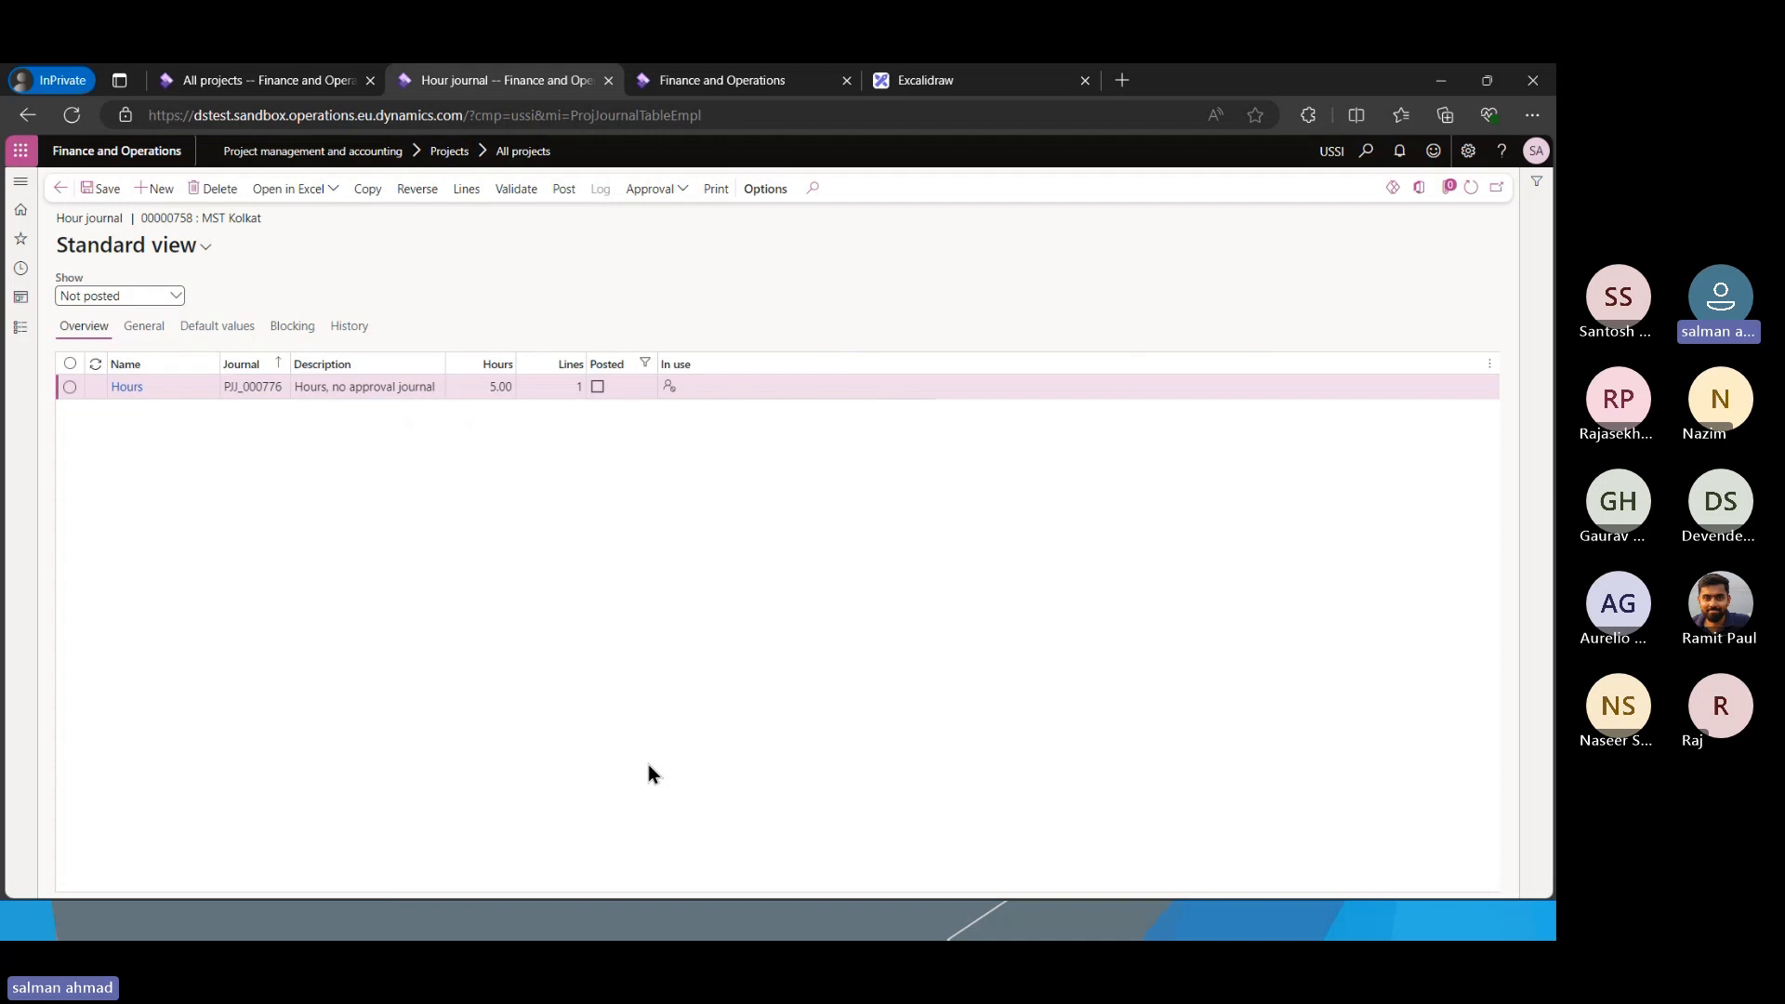
pyautogui.click(52, 188)
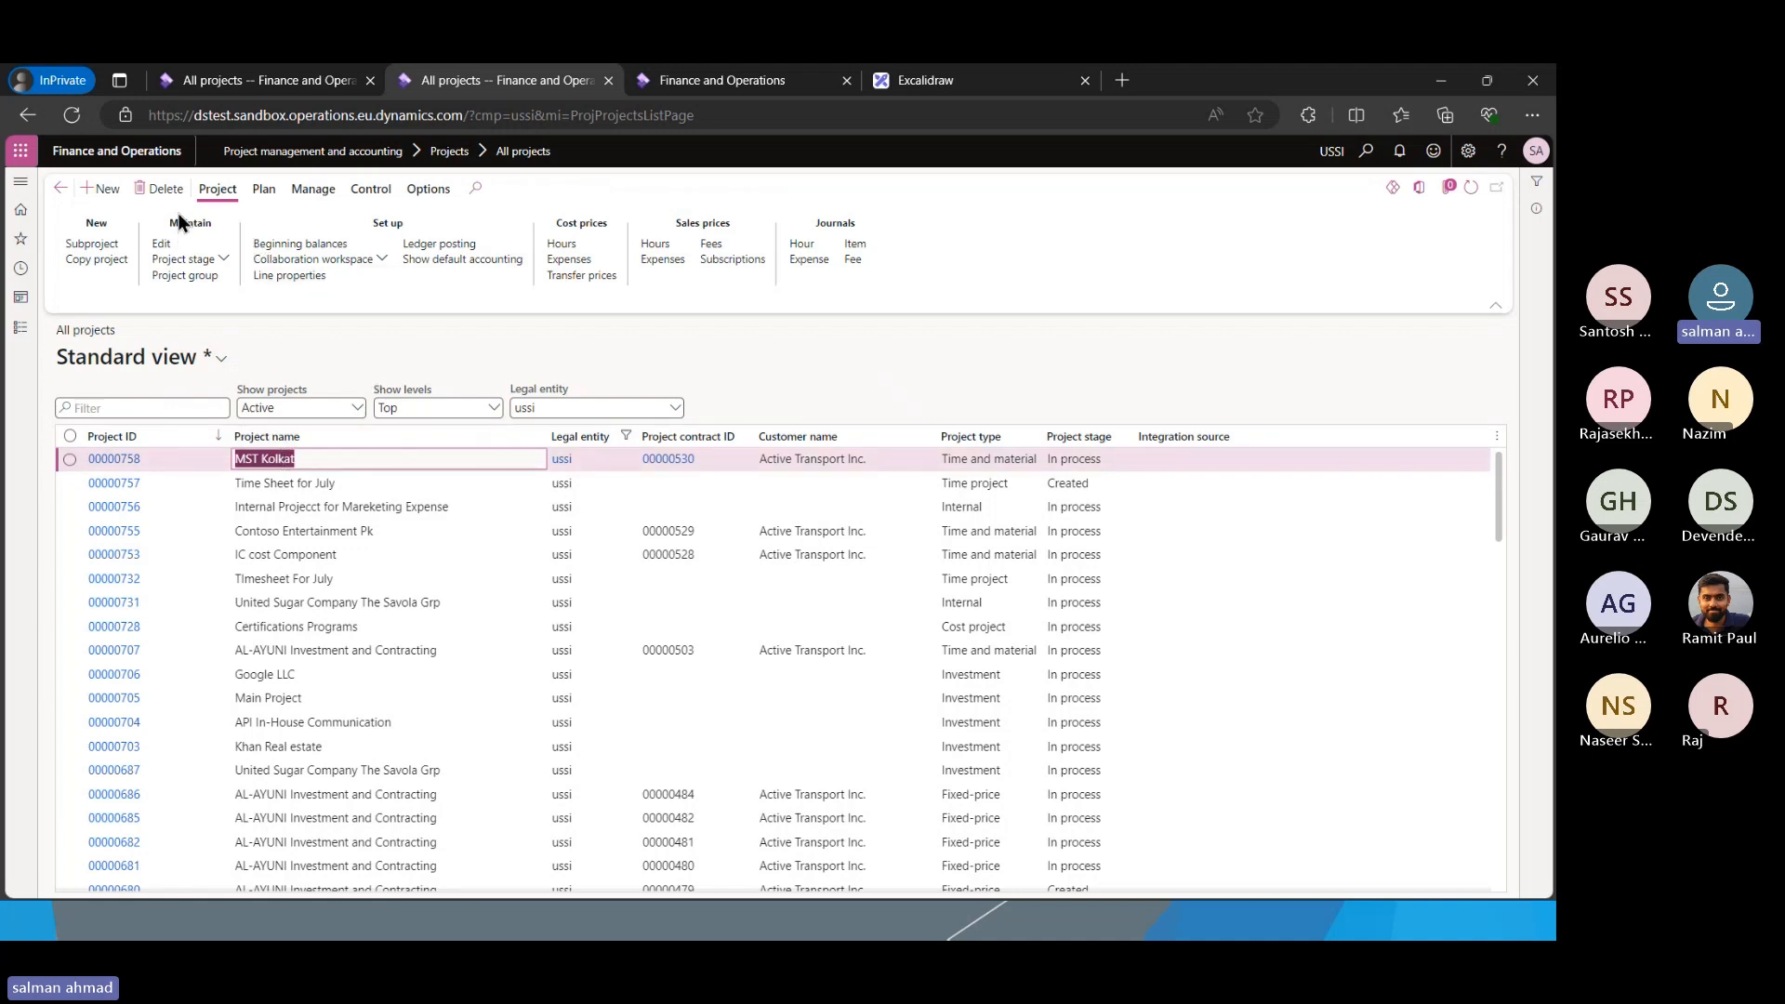
pyautogui.click(103, 195)
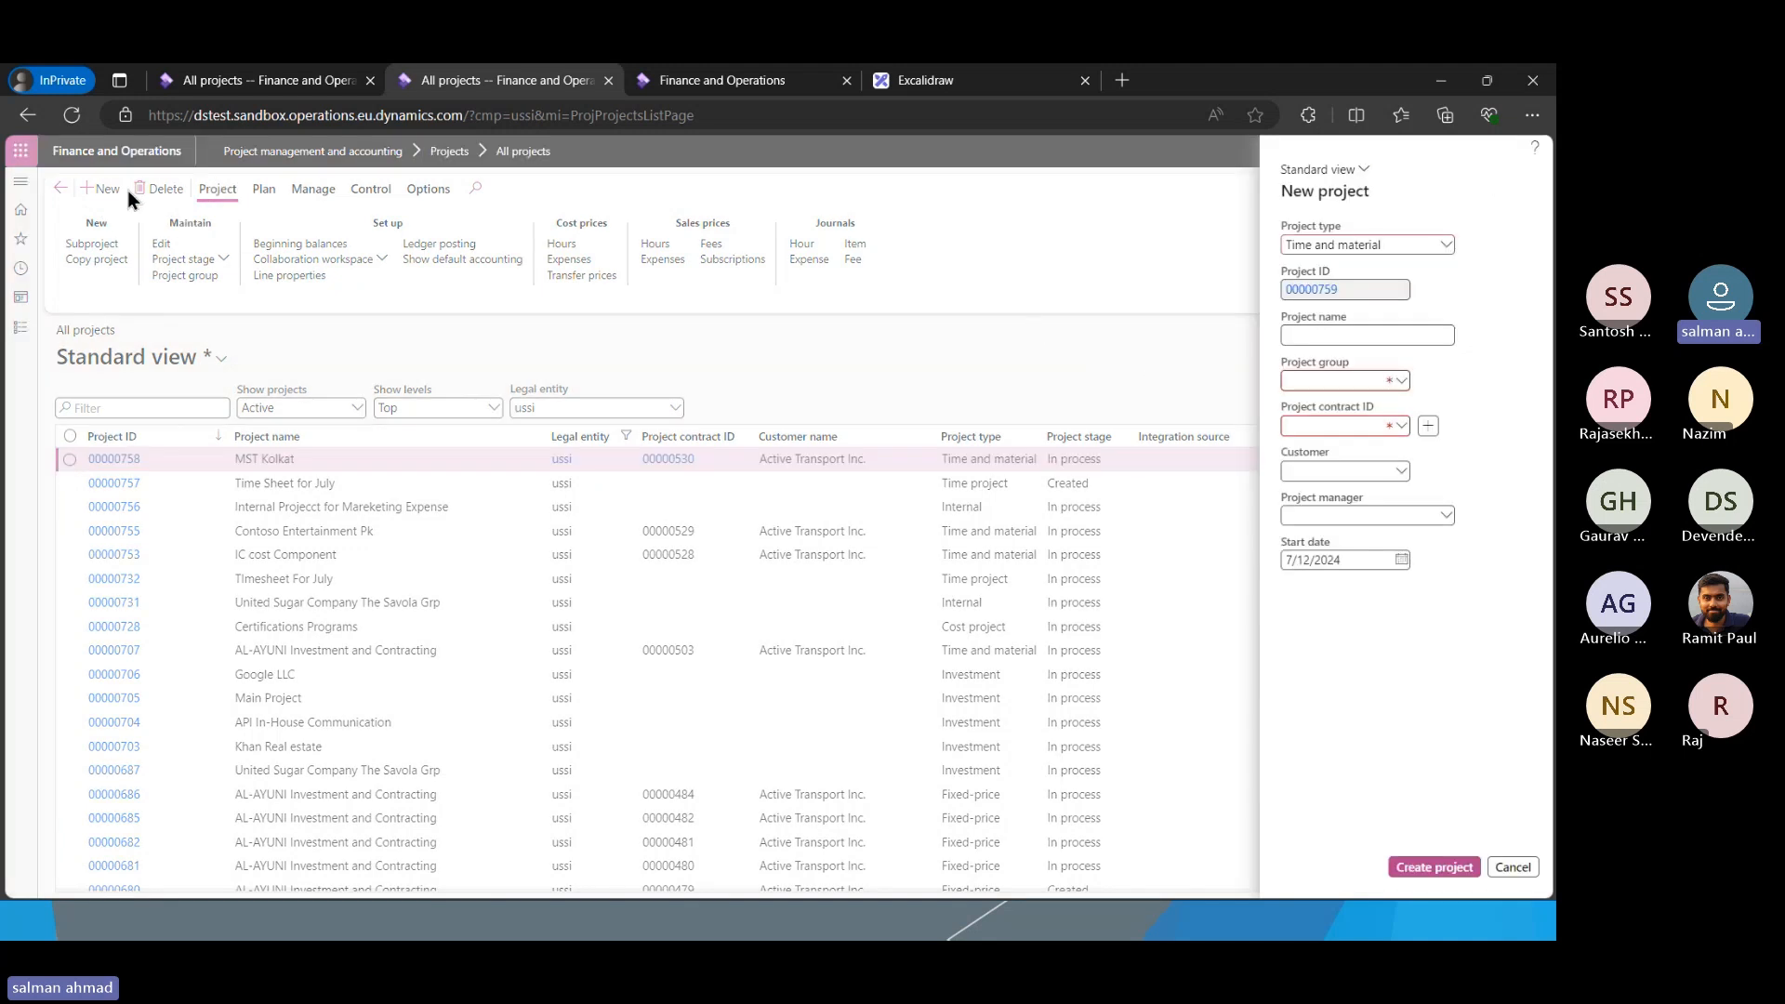
pyautogui.click(1357, 337)
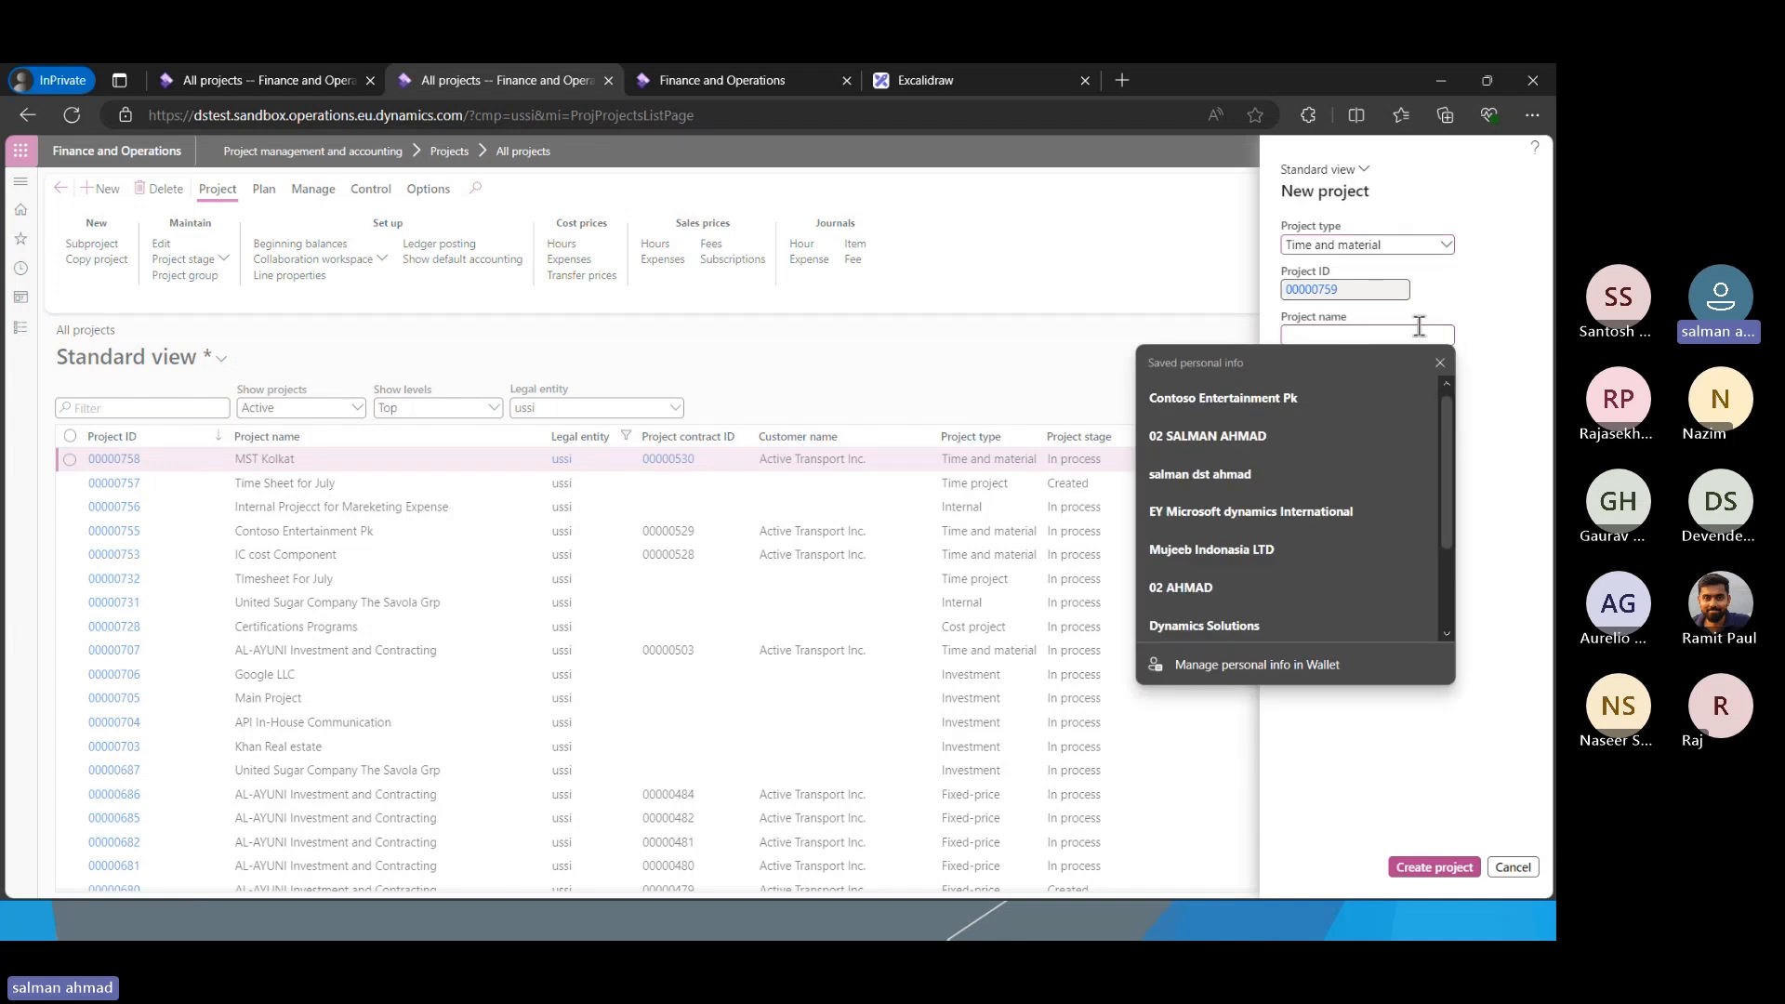
pyautogui.write('WBS')
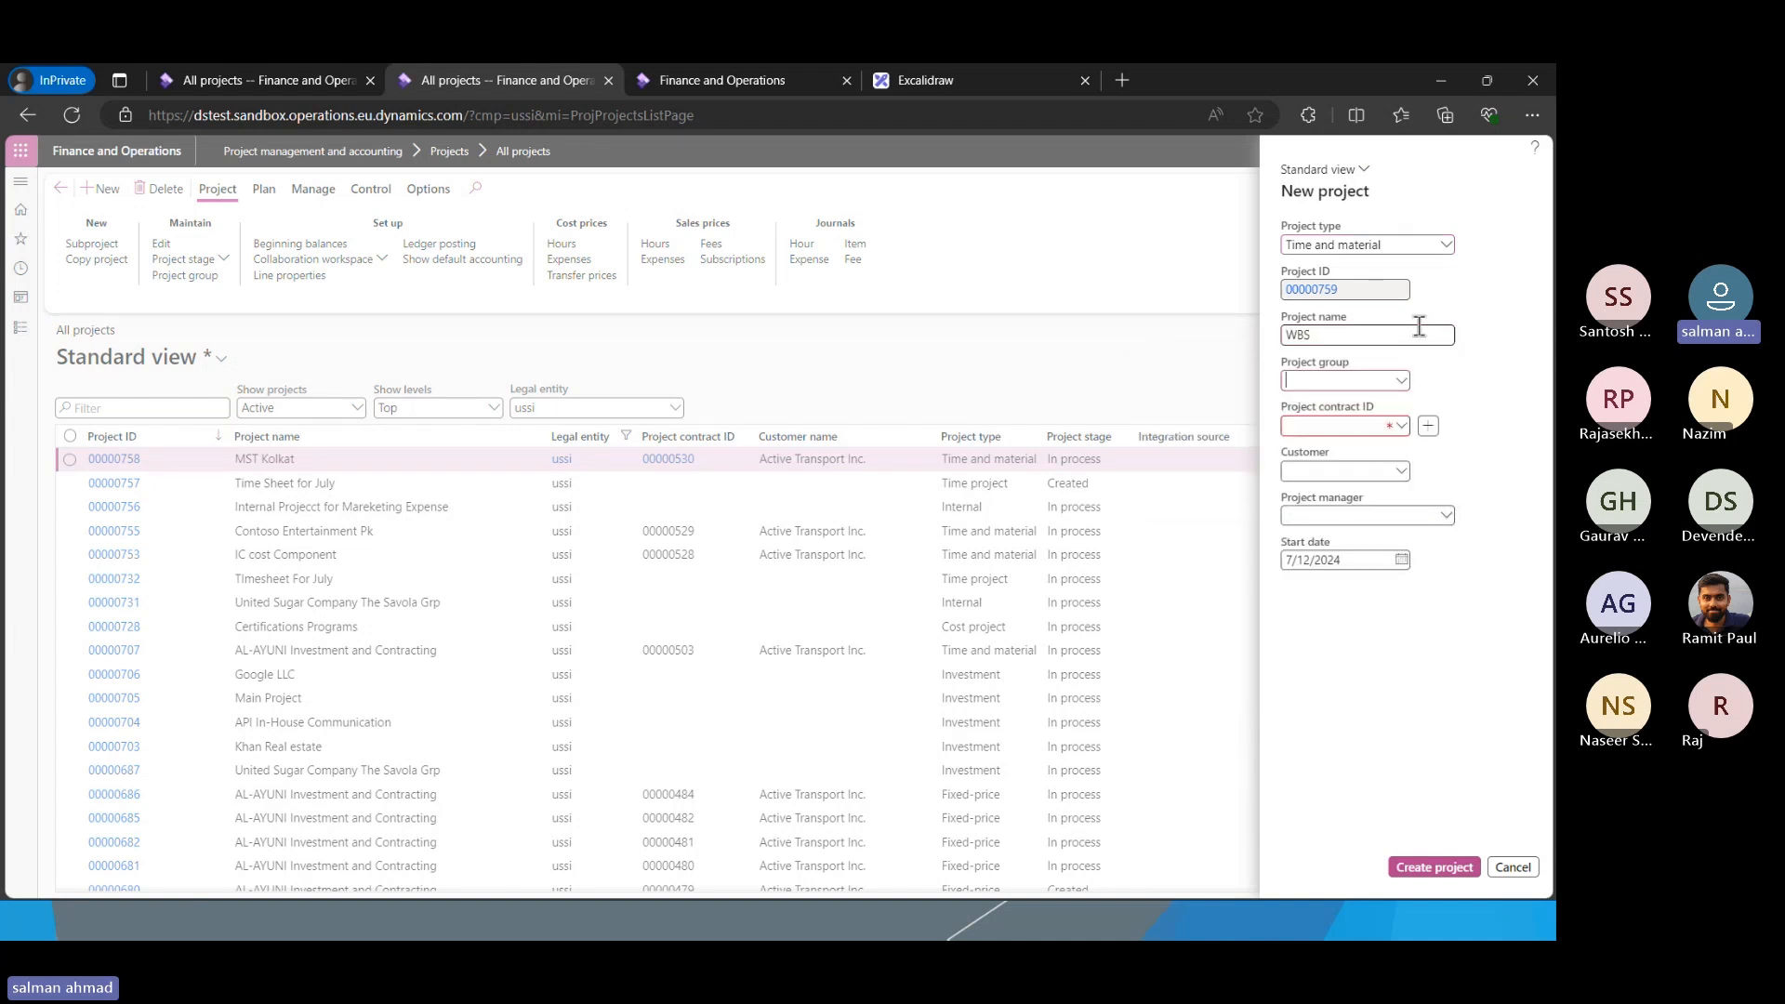
pyautogui.click(1367, 381)
pyautogui.click(1406, 391)
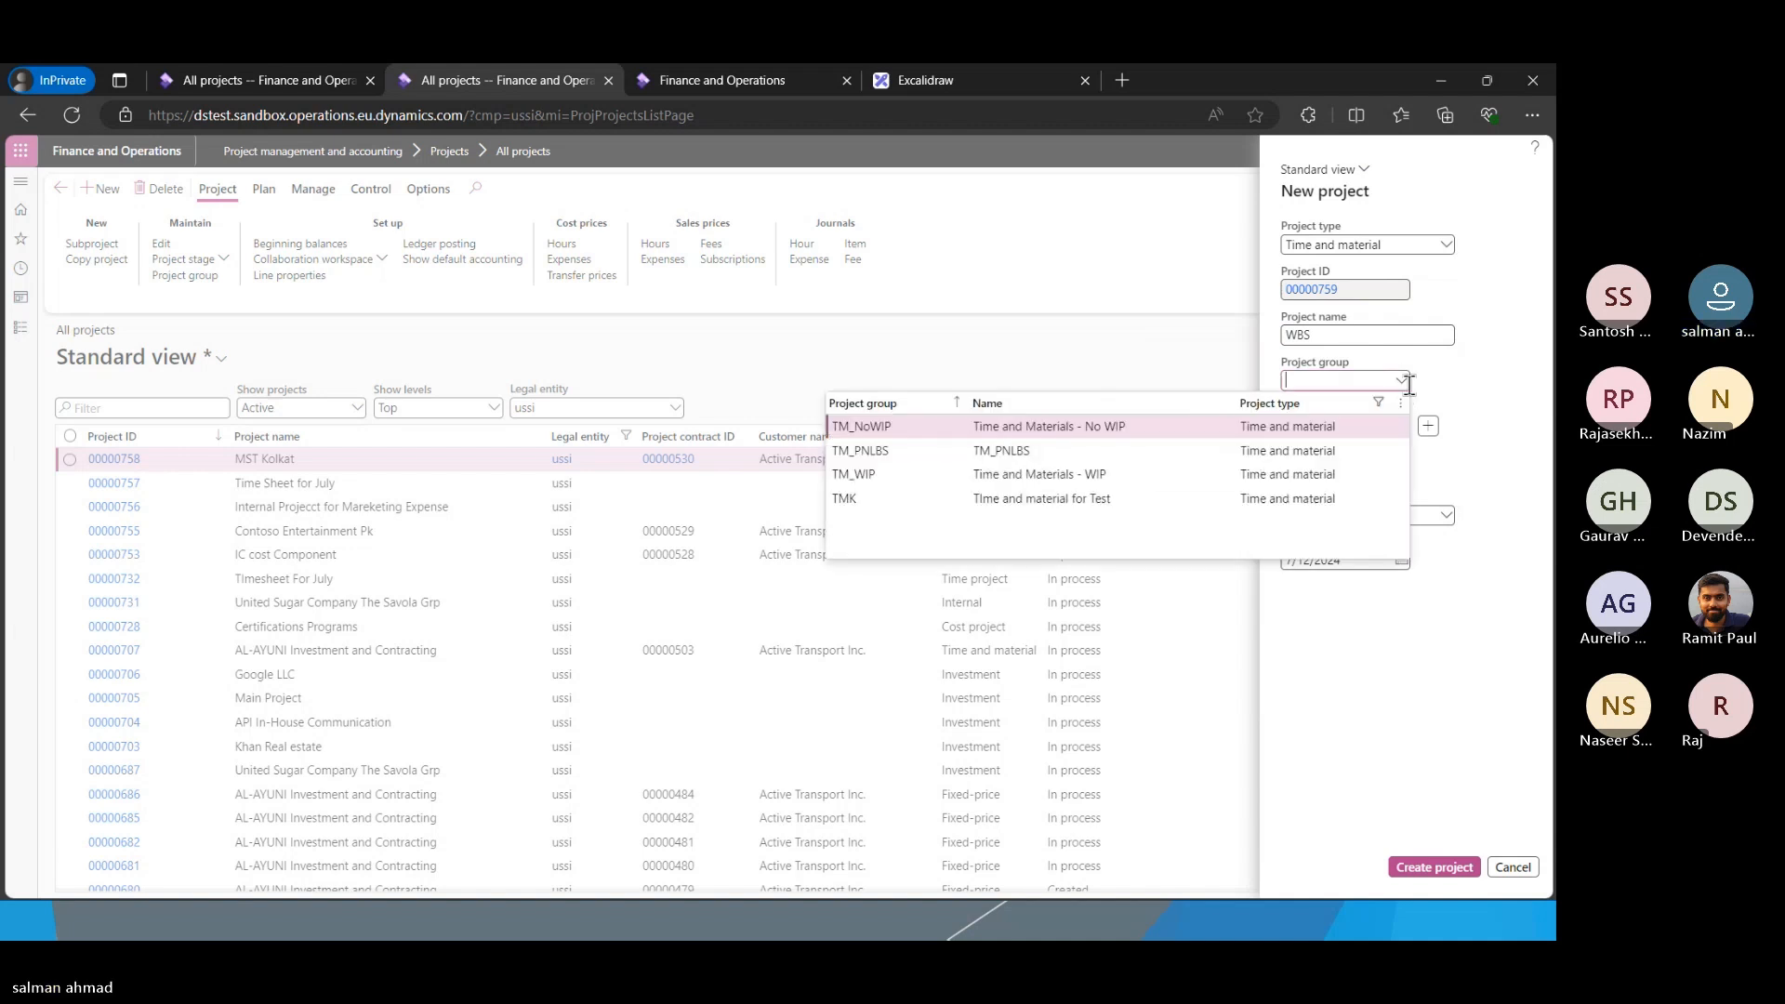
pyautogui.click(988, 495)
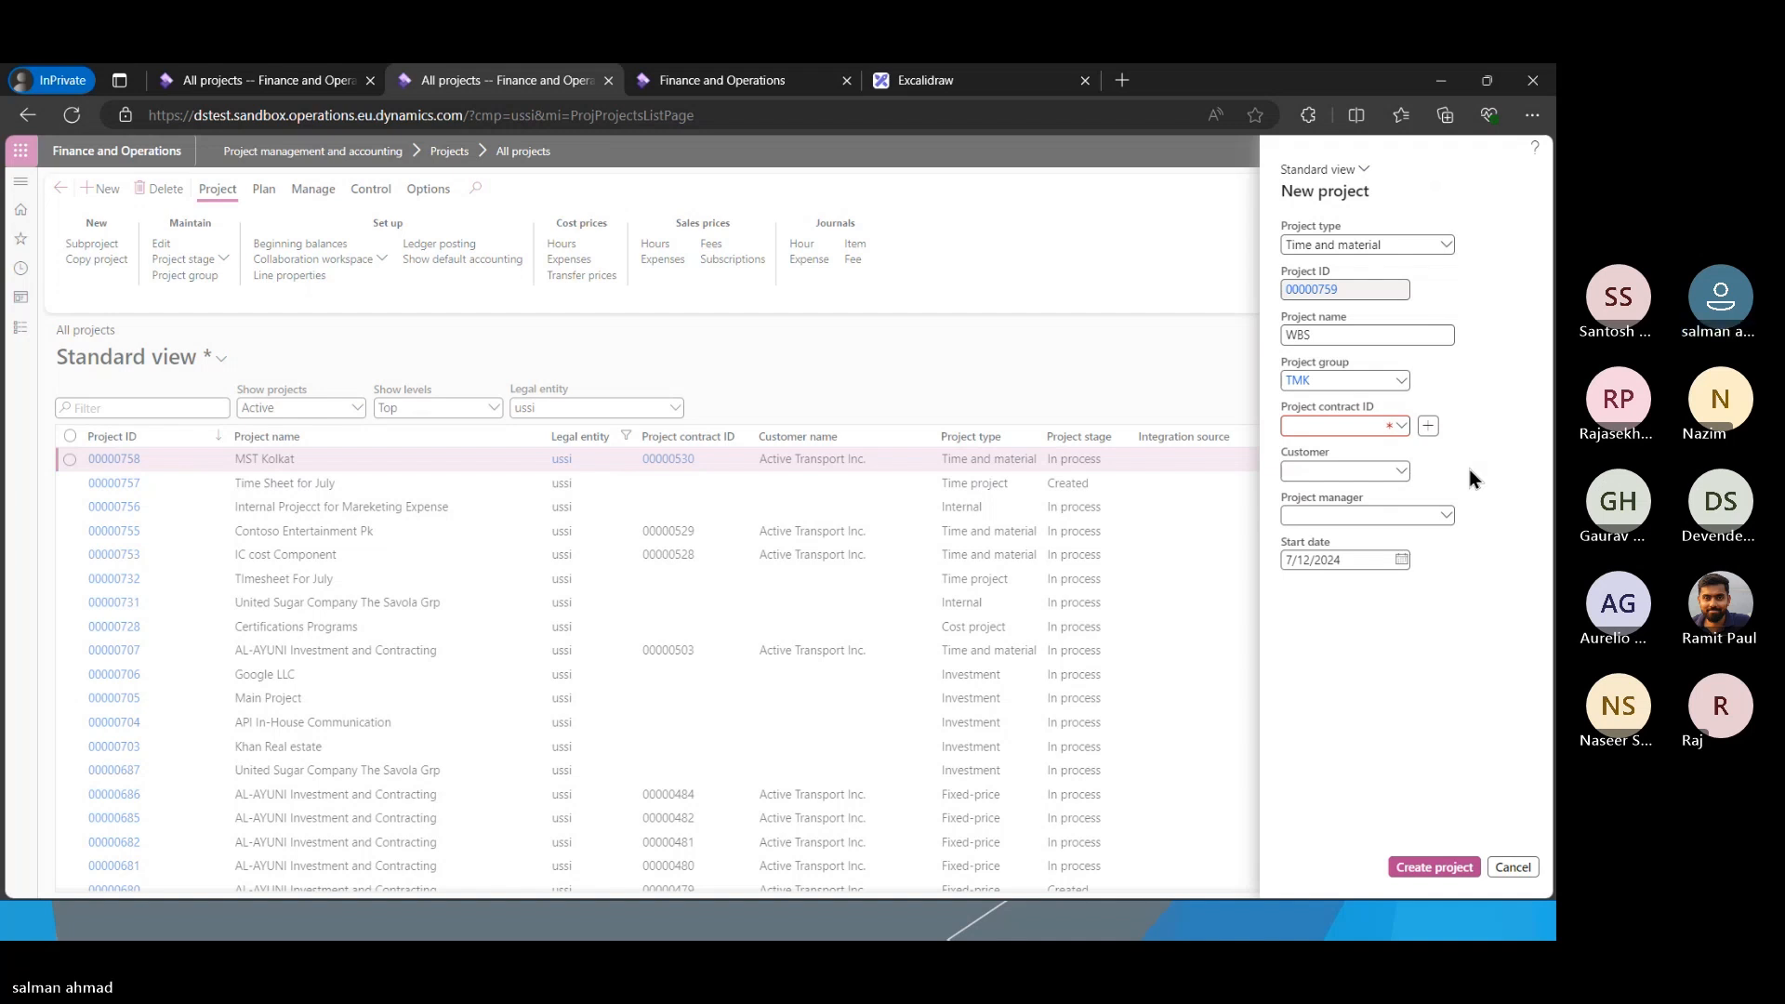
pyautogui.click(1428, 426)
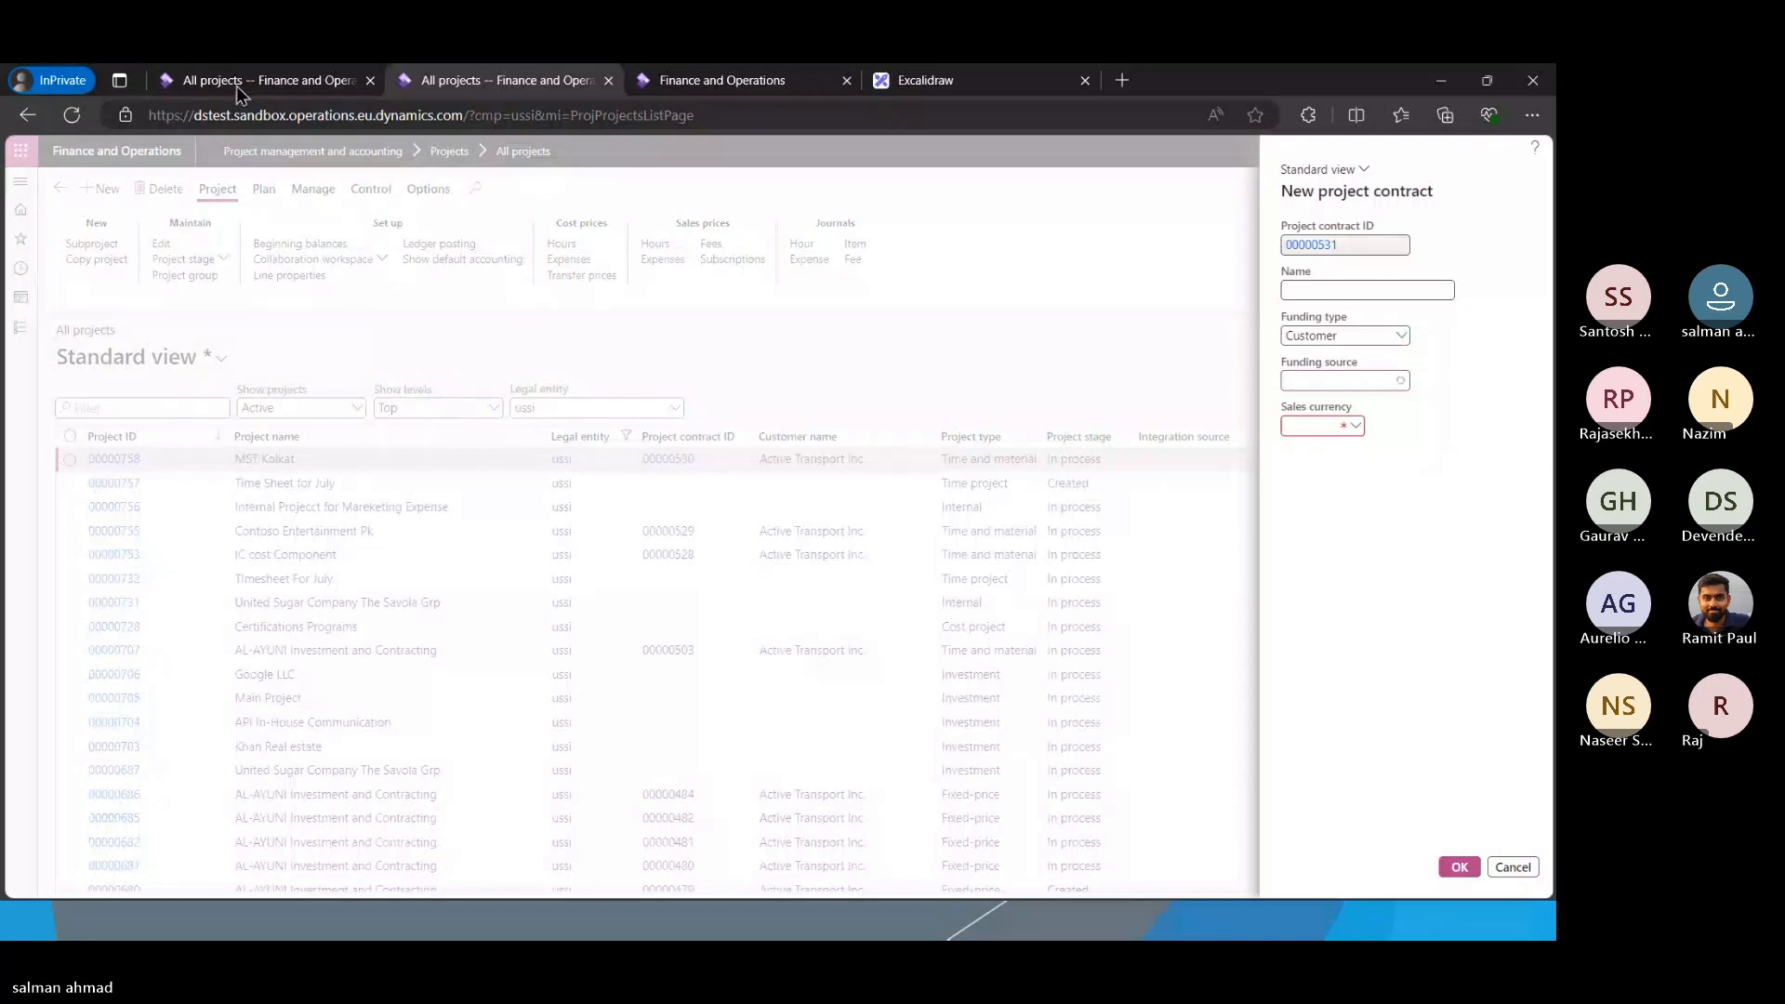
# Switch to the other browser tab, finish creating the Contoso Entertainment Pk project with a new contract, and open its work breakdown structure
pyautogui.click(236, 83)
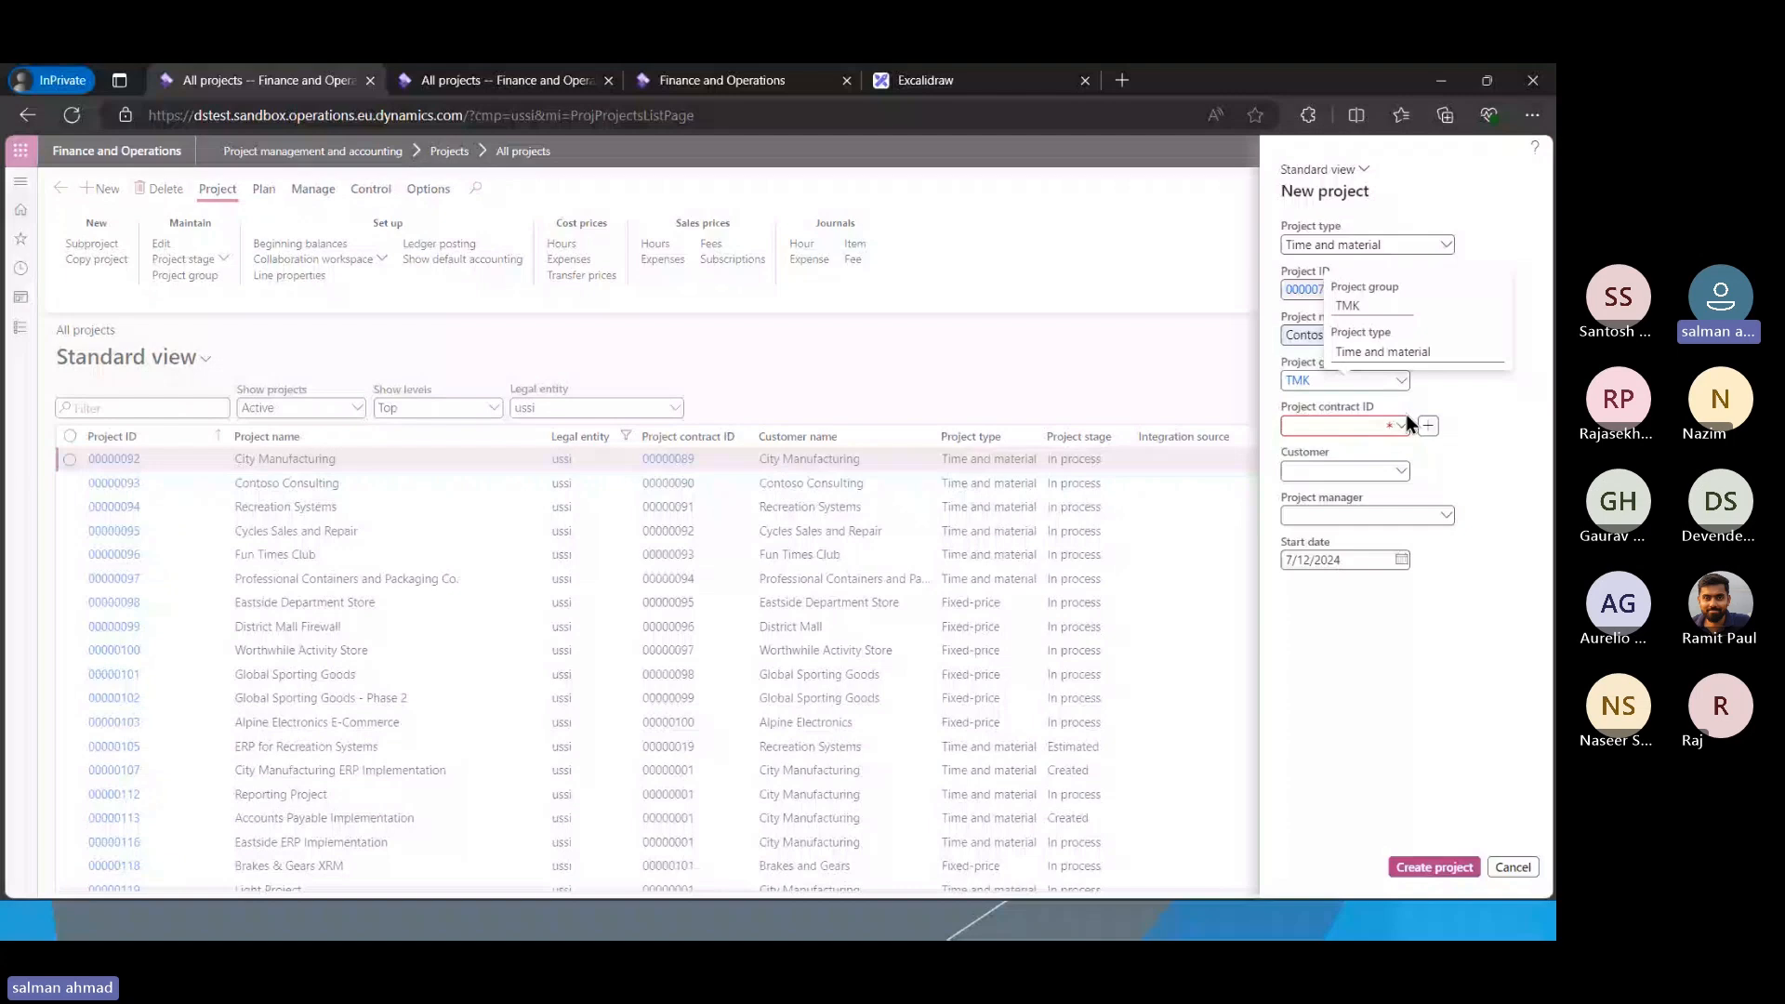
pyautogui.click(1428, 425)
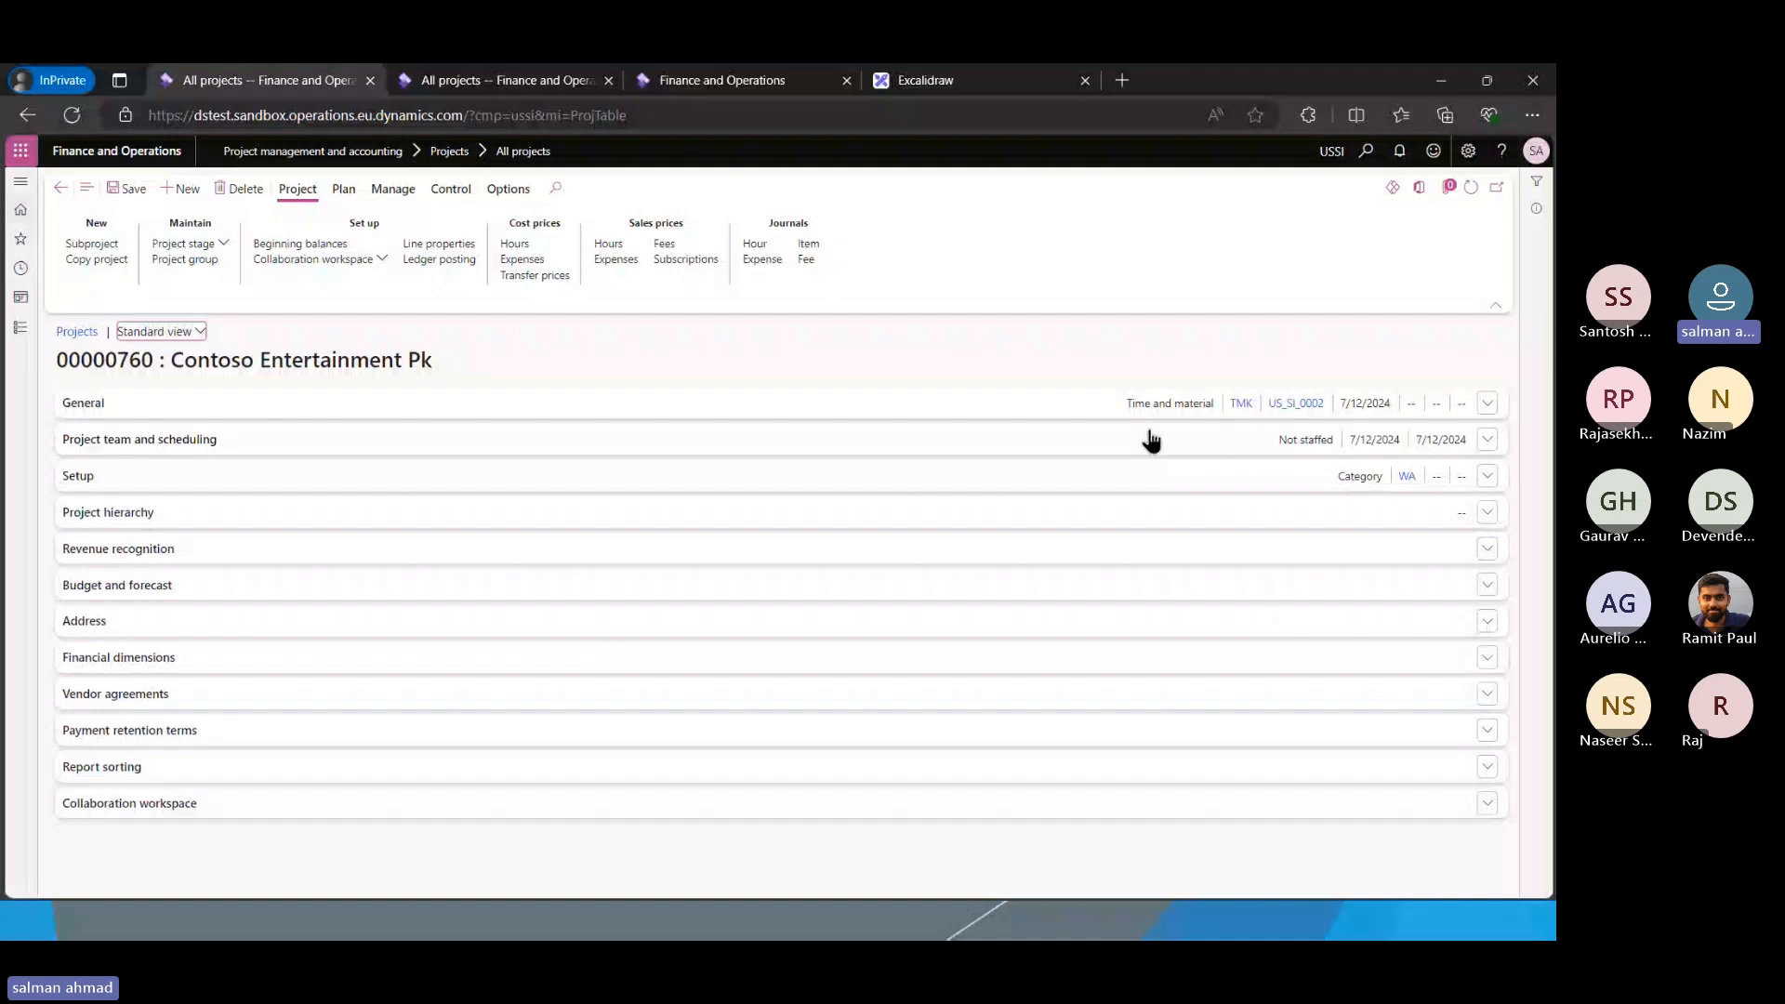
pyautogui.click(342, 189)
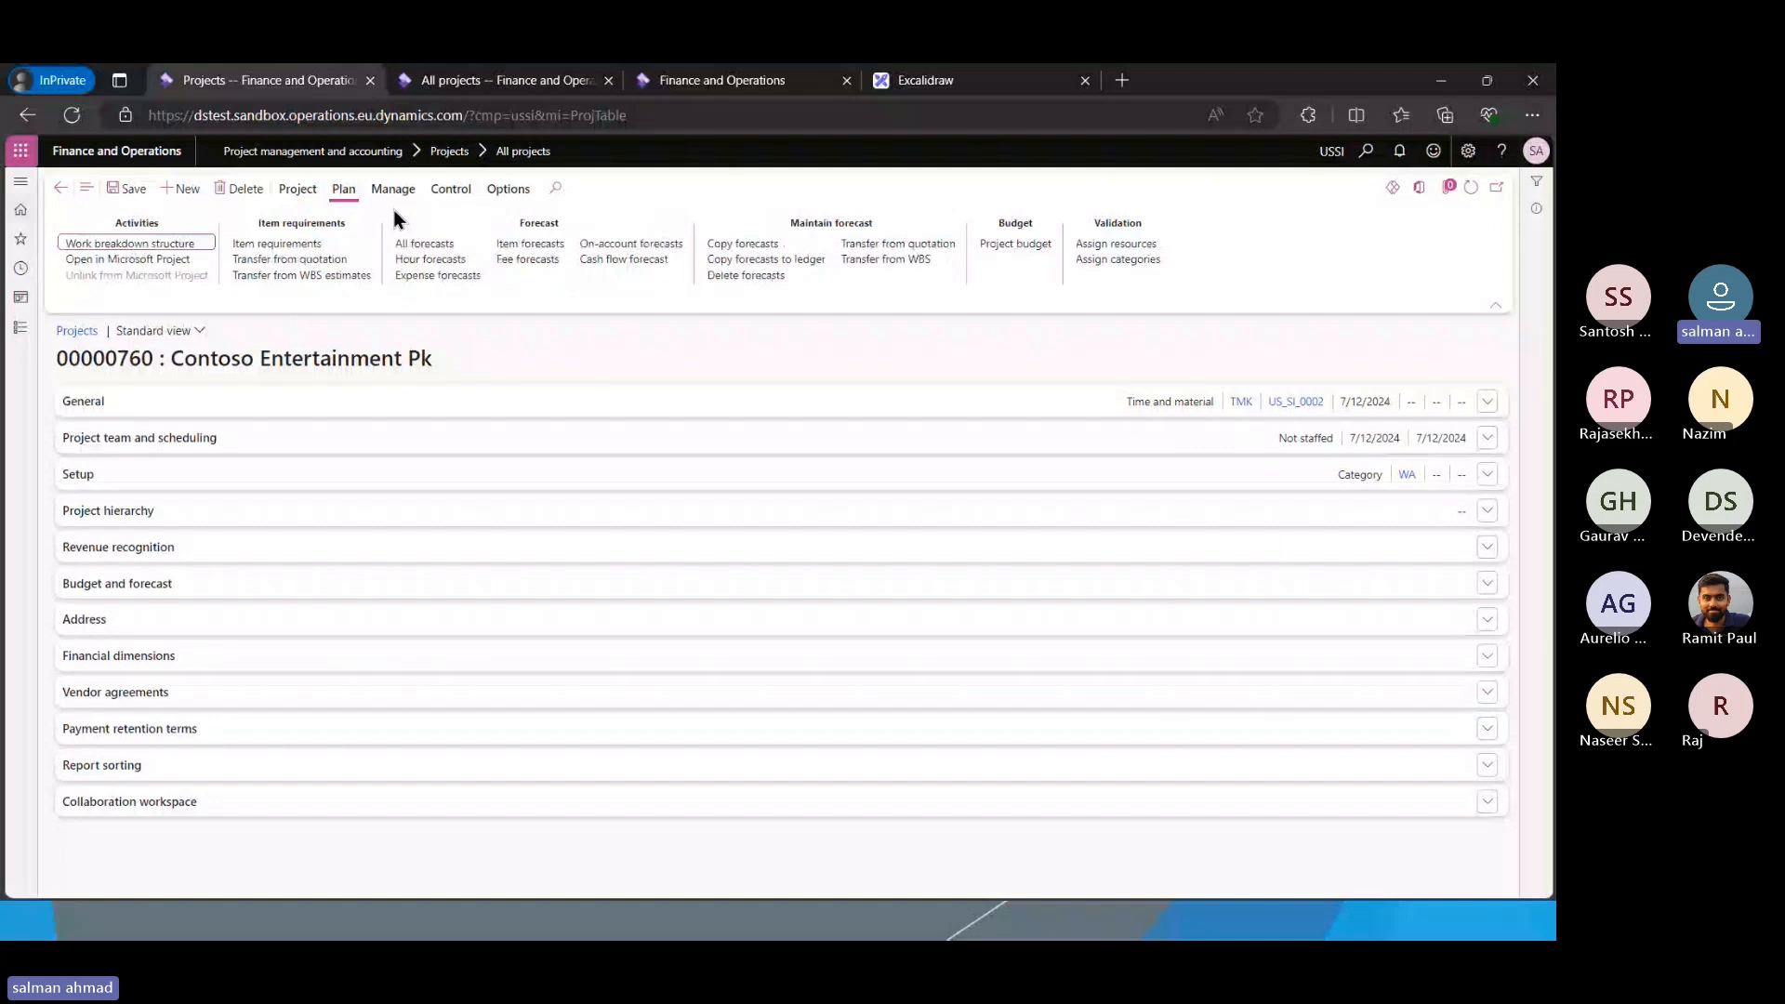
pyautogui.click(129, 245)
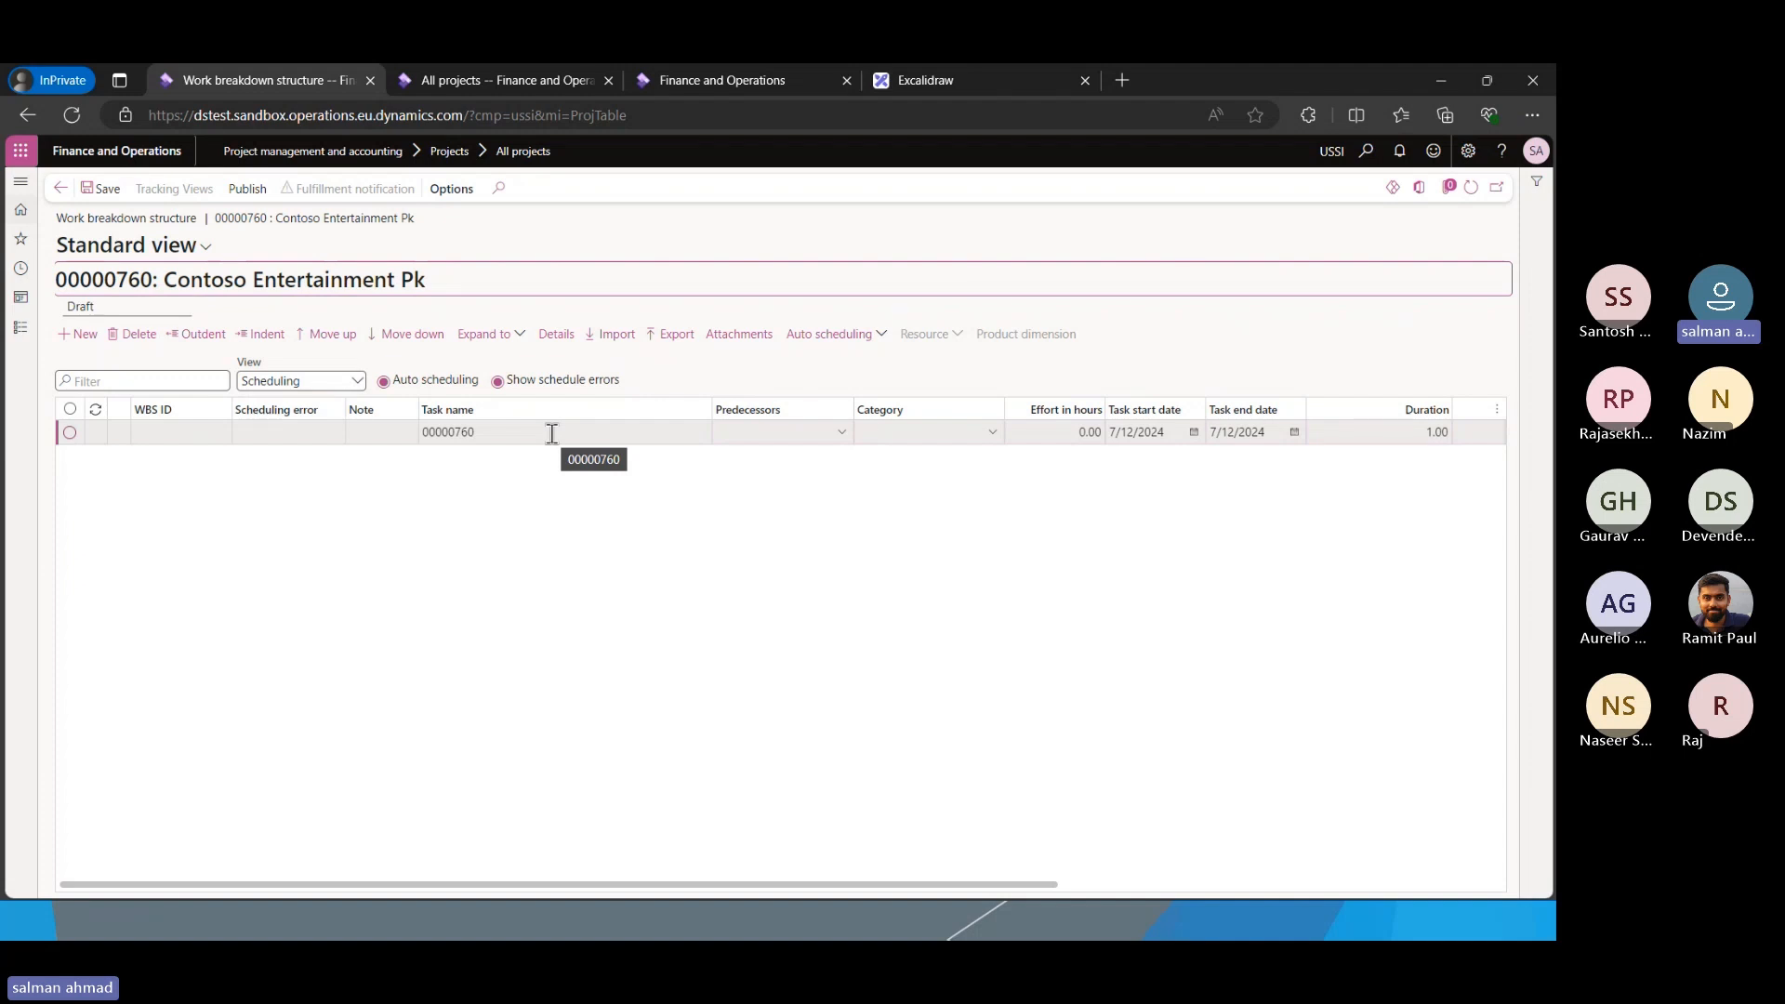
# Save the Contoso Entertainment Pk work breakdown structure as a template with the name and description D365 S
pyautogui.click(675, 328)
pyautogui.click(1146, 270)
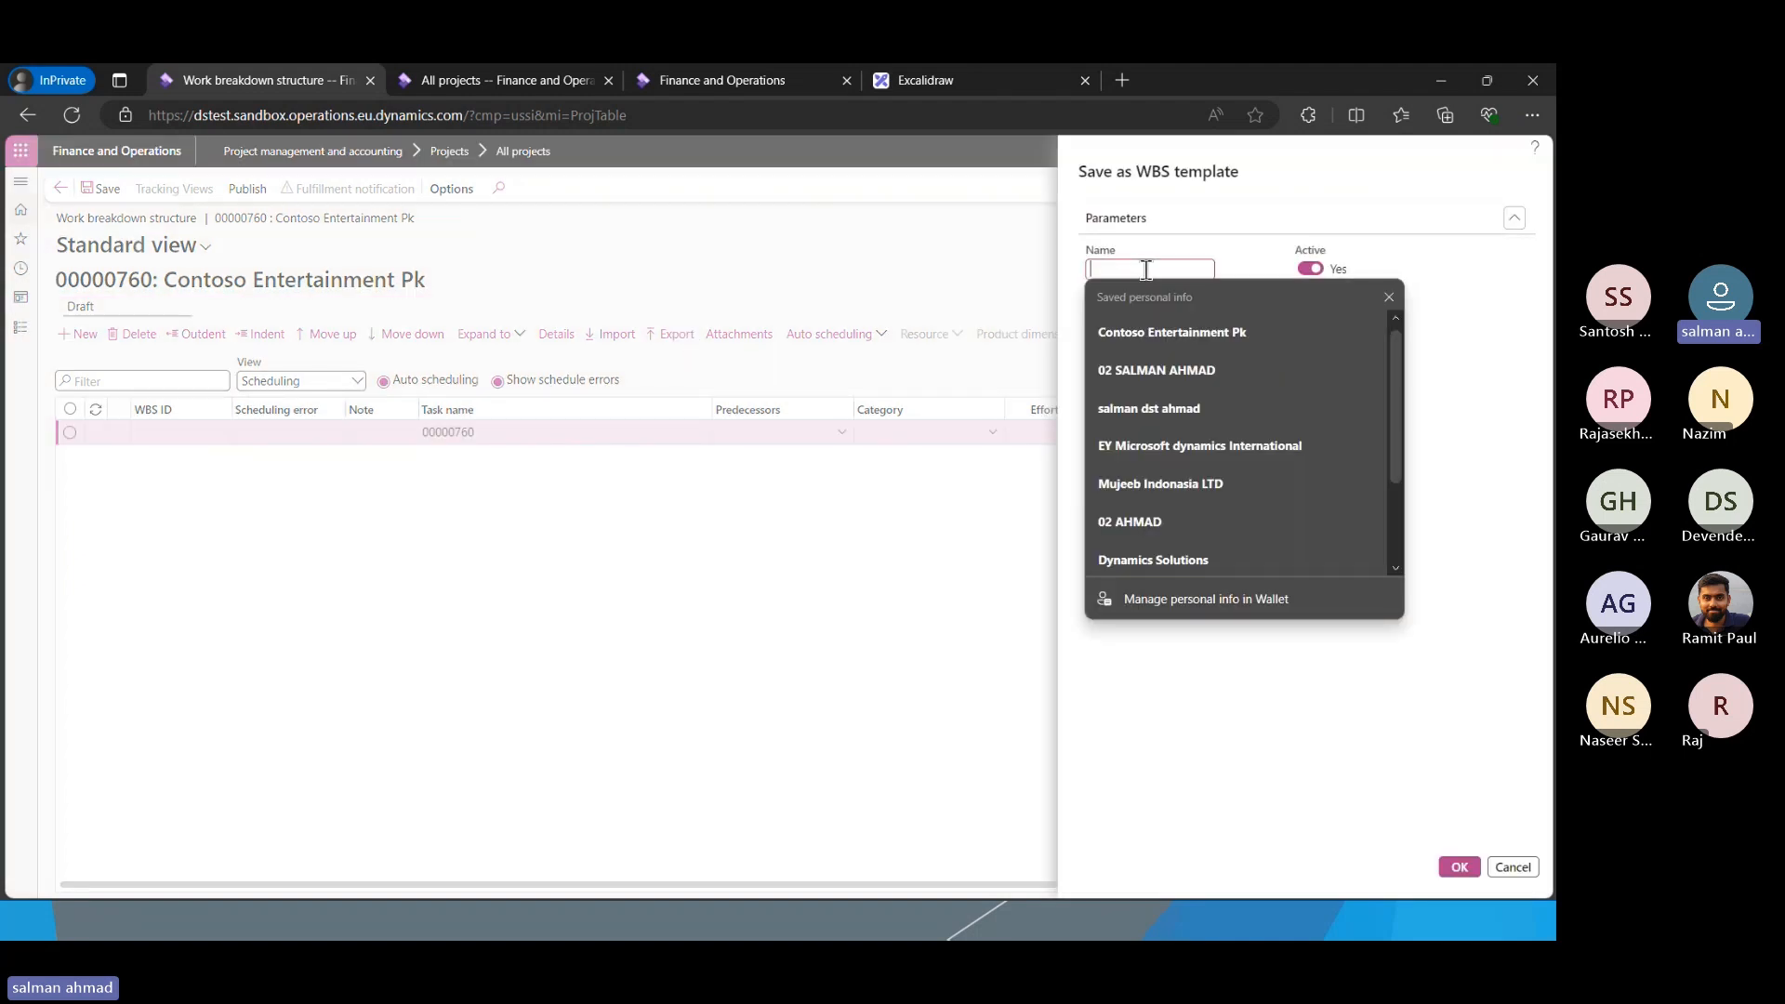
pyautogui.write('D35')
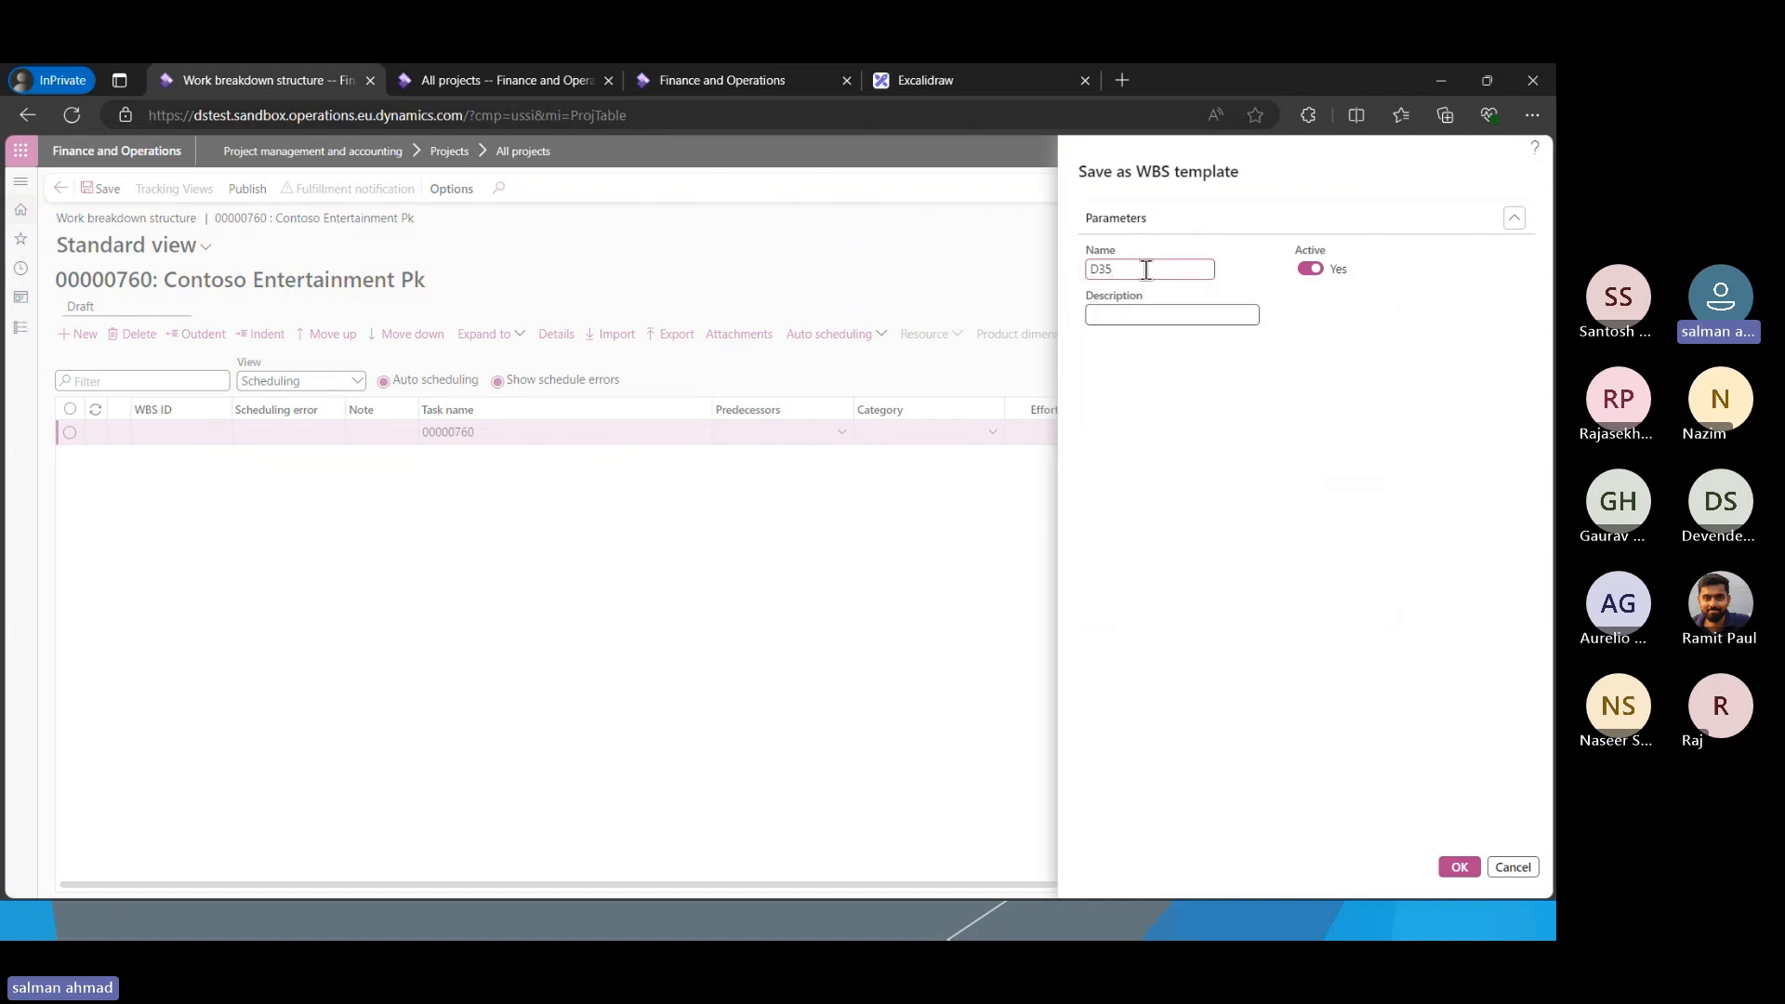
pyautogui.press('BackSpace')
pyautogui.write('65')
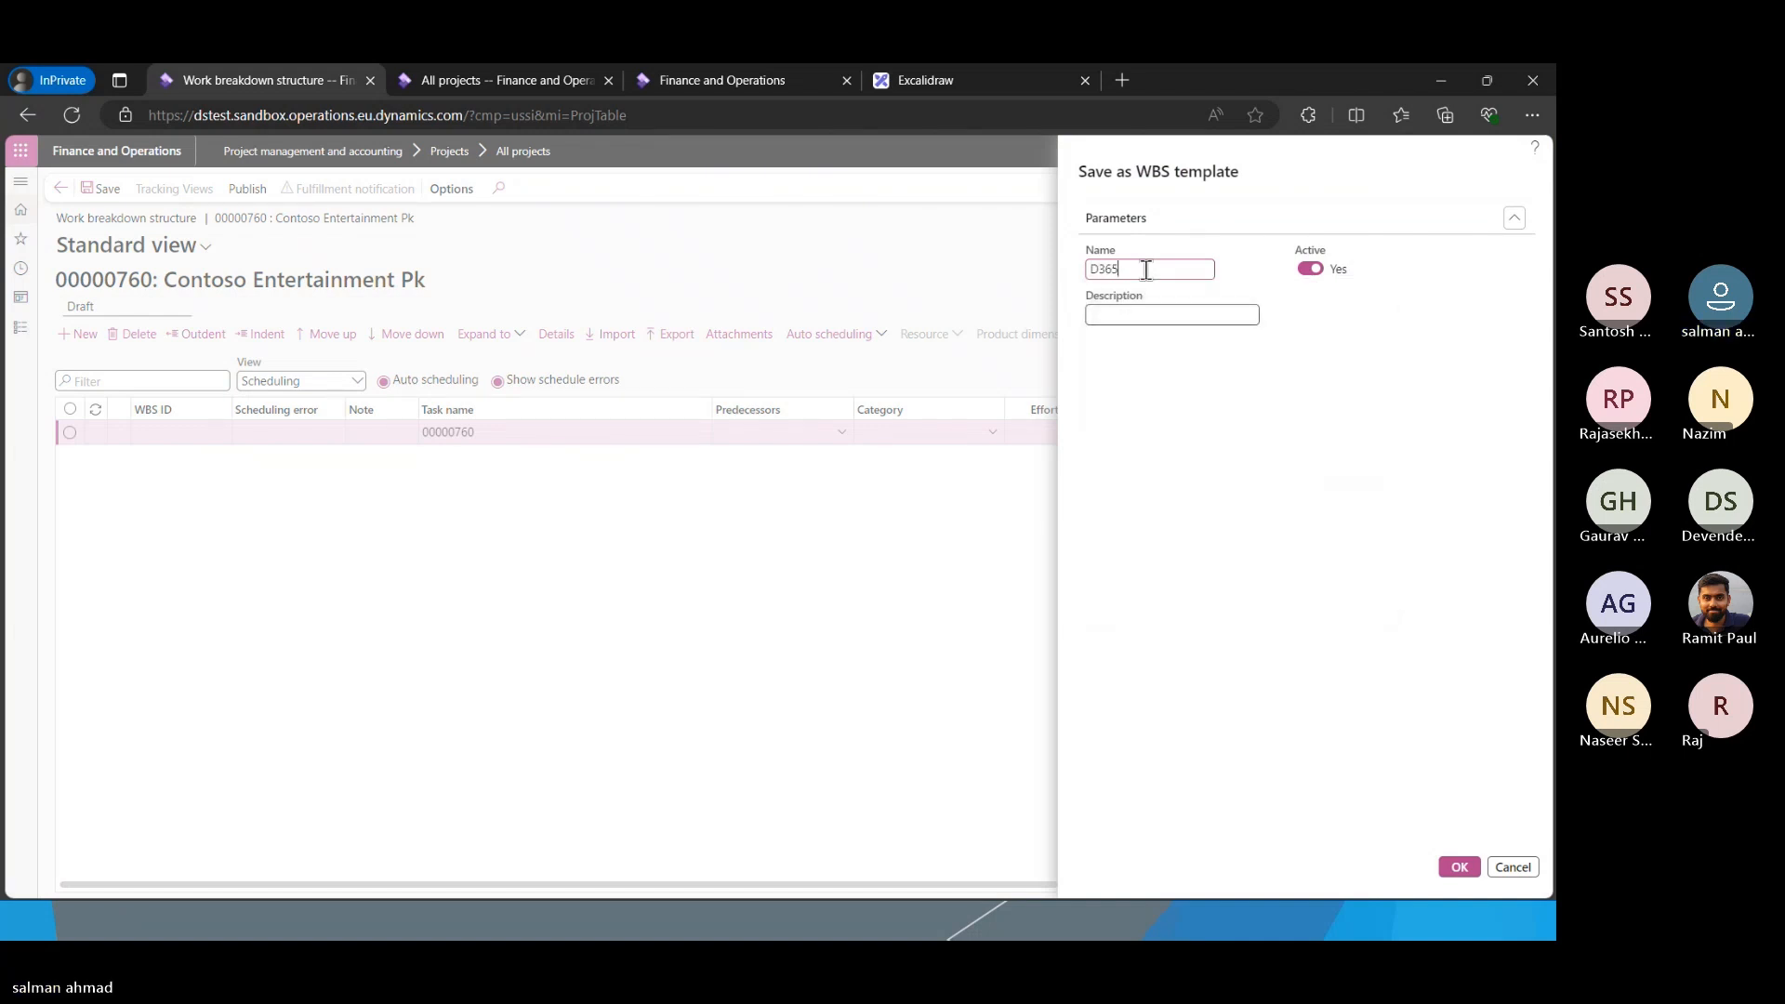
pyautogui.write(' S')
pyautogui.hotkey('ctrl', 'a')
pyautogui.hotkey('ctrl', 'c')
pyautogui.press('Tab')
pyautogui.hotkey('ctrl', 'v')
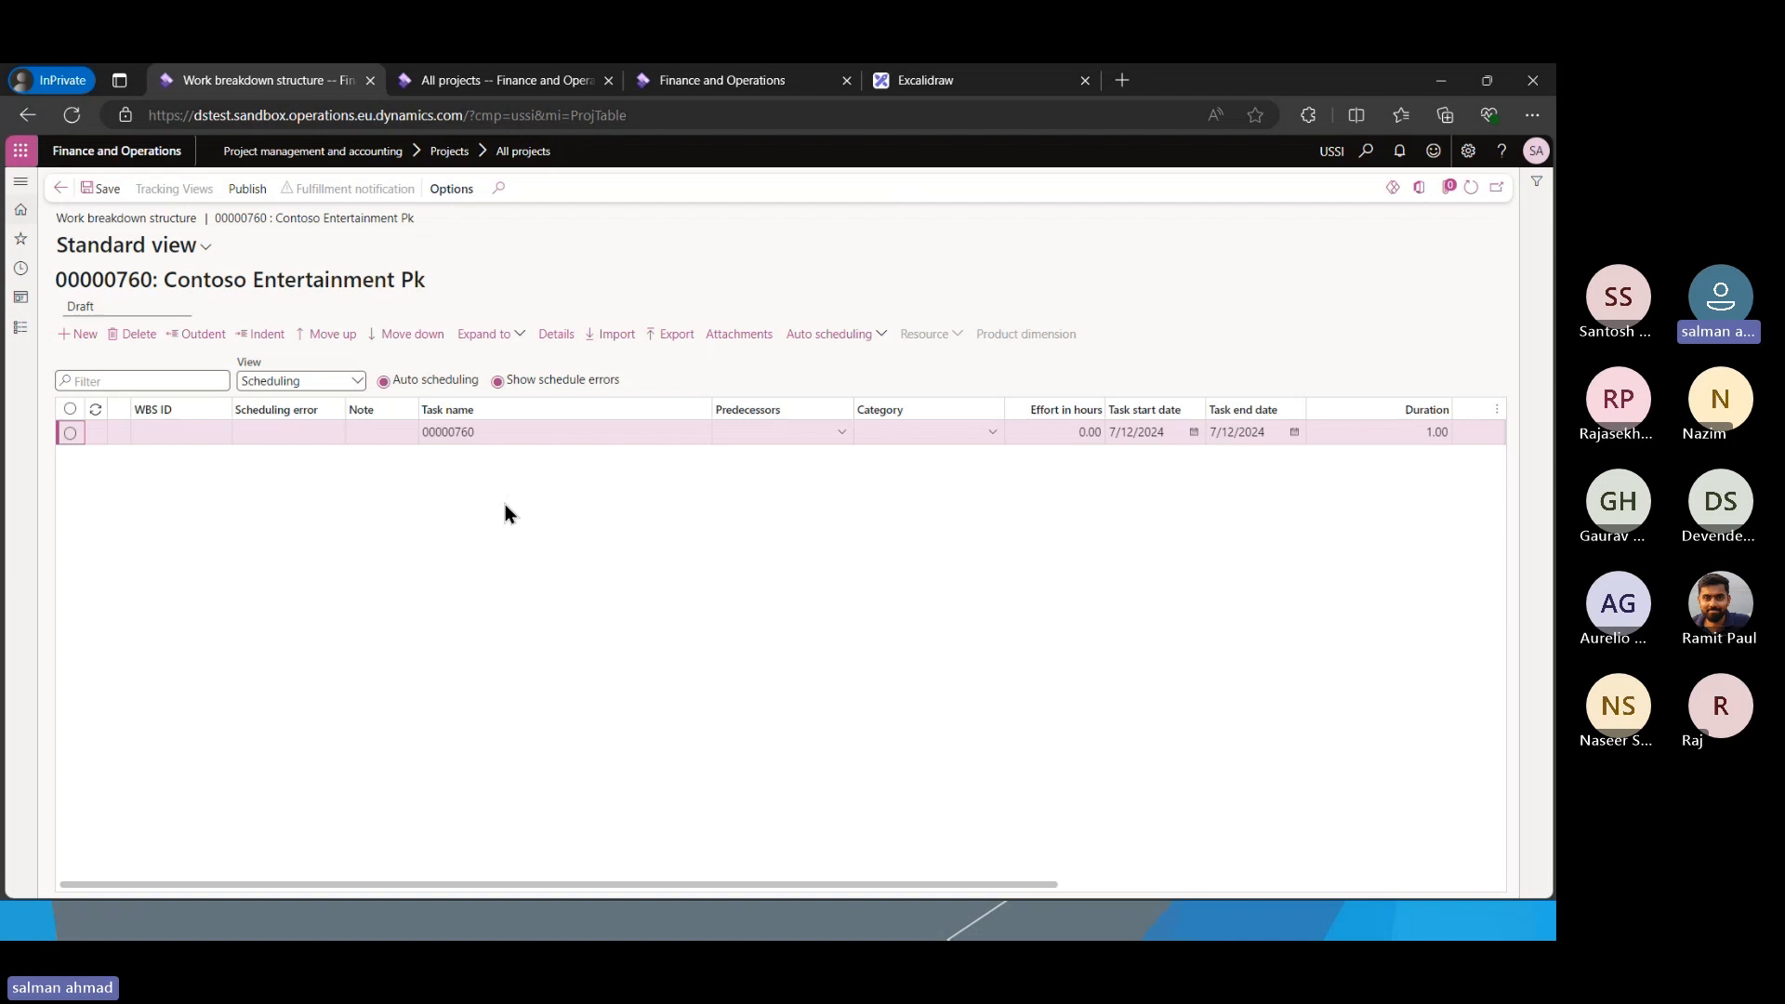
# Import the SDLC Lite template into the Contoso Entertainment Pk work breakdown structure and expand it to Level 1
pyautogui.click(600, 336)
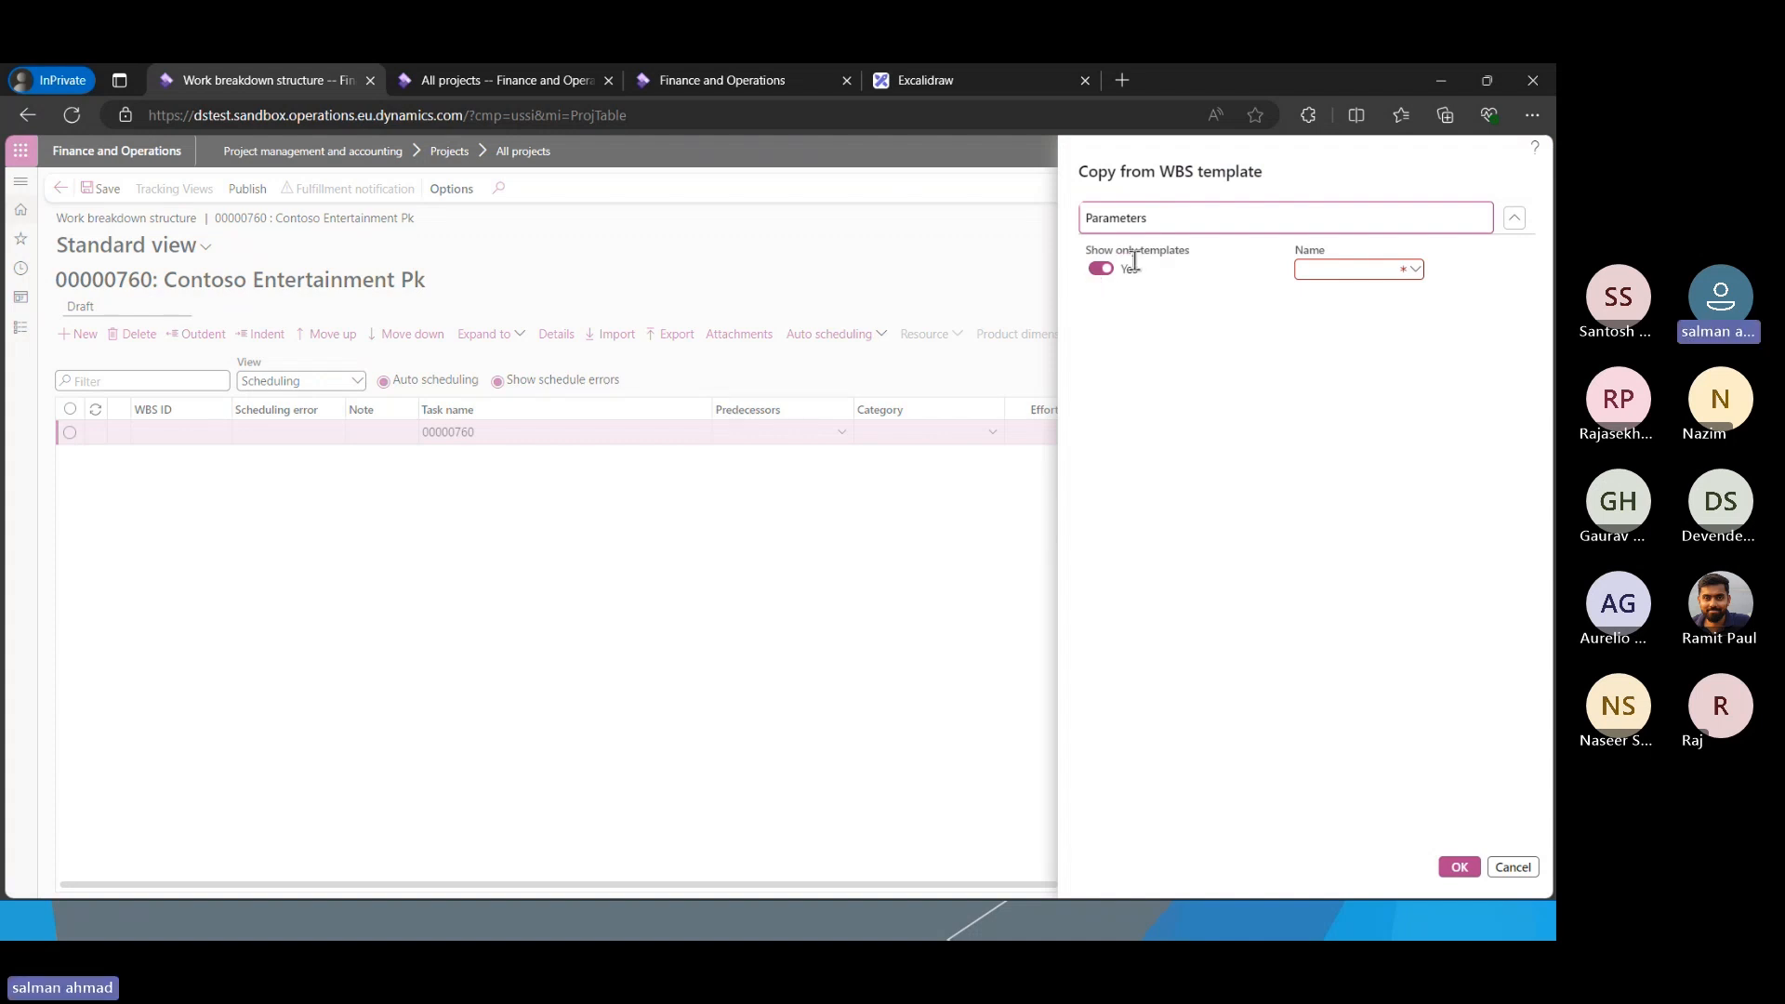
pyautogui.click(1414, 274)
pyautogui.click(1418, 277)
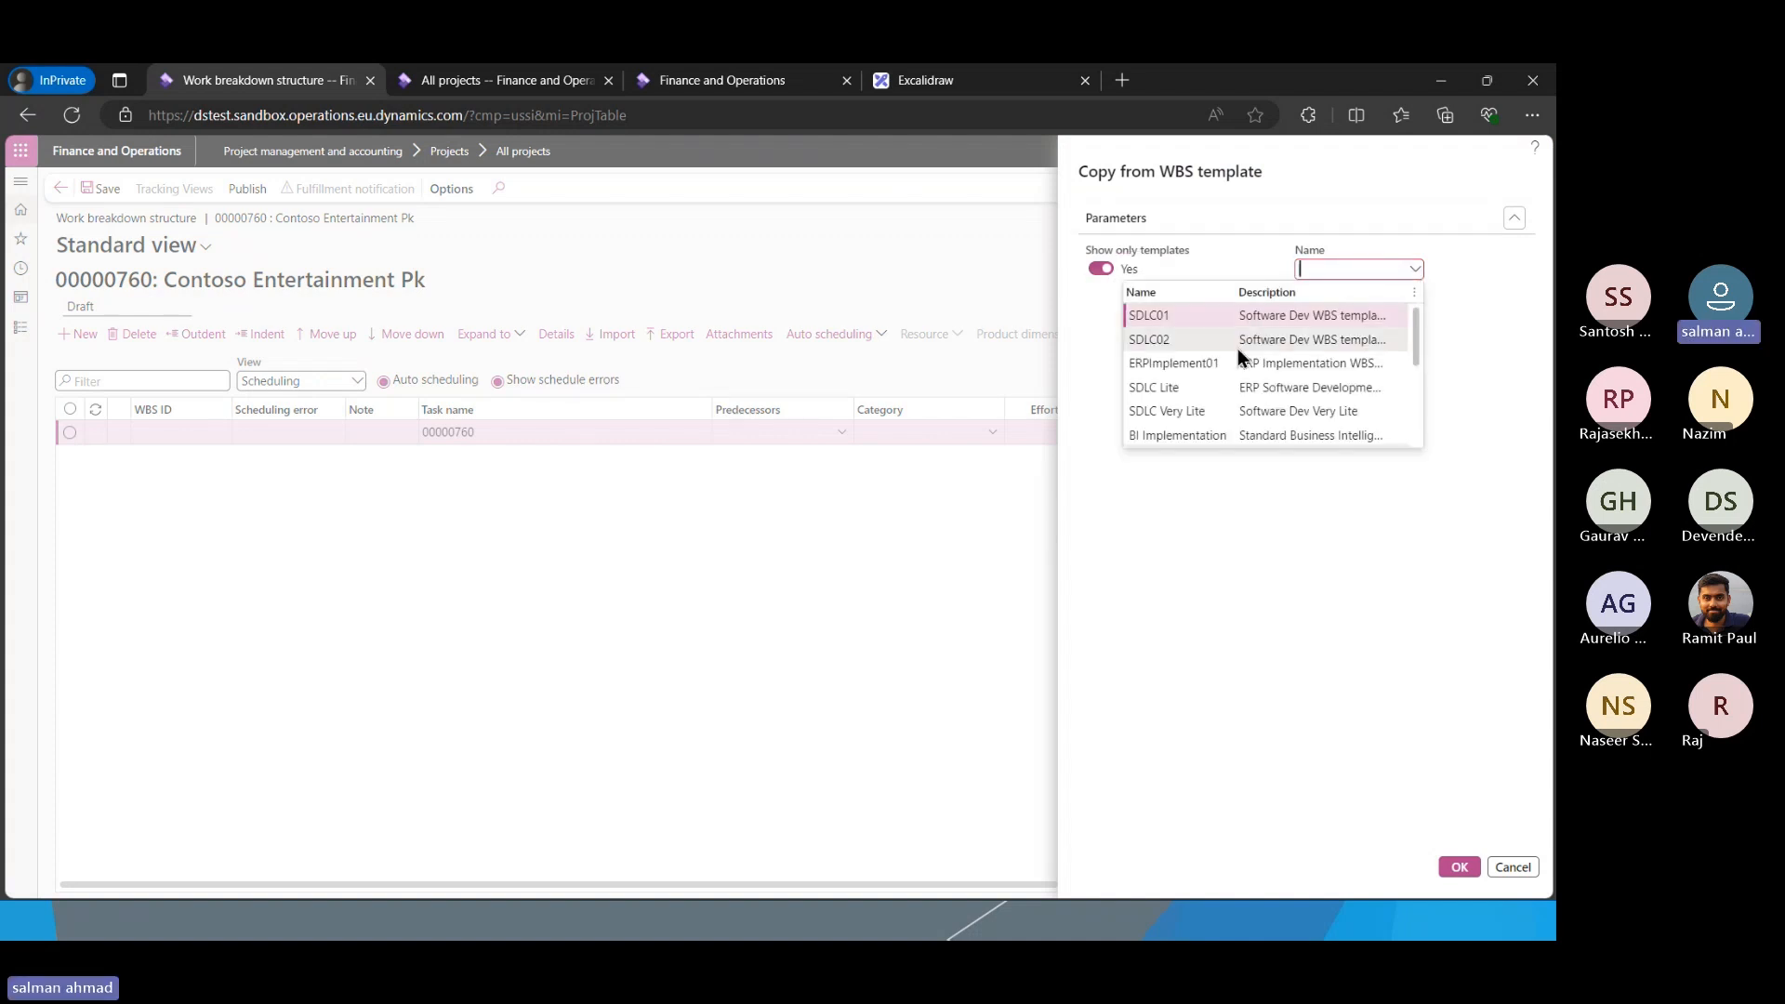
pyautogui.scroll(-3, 1237, 349)
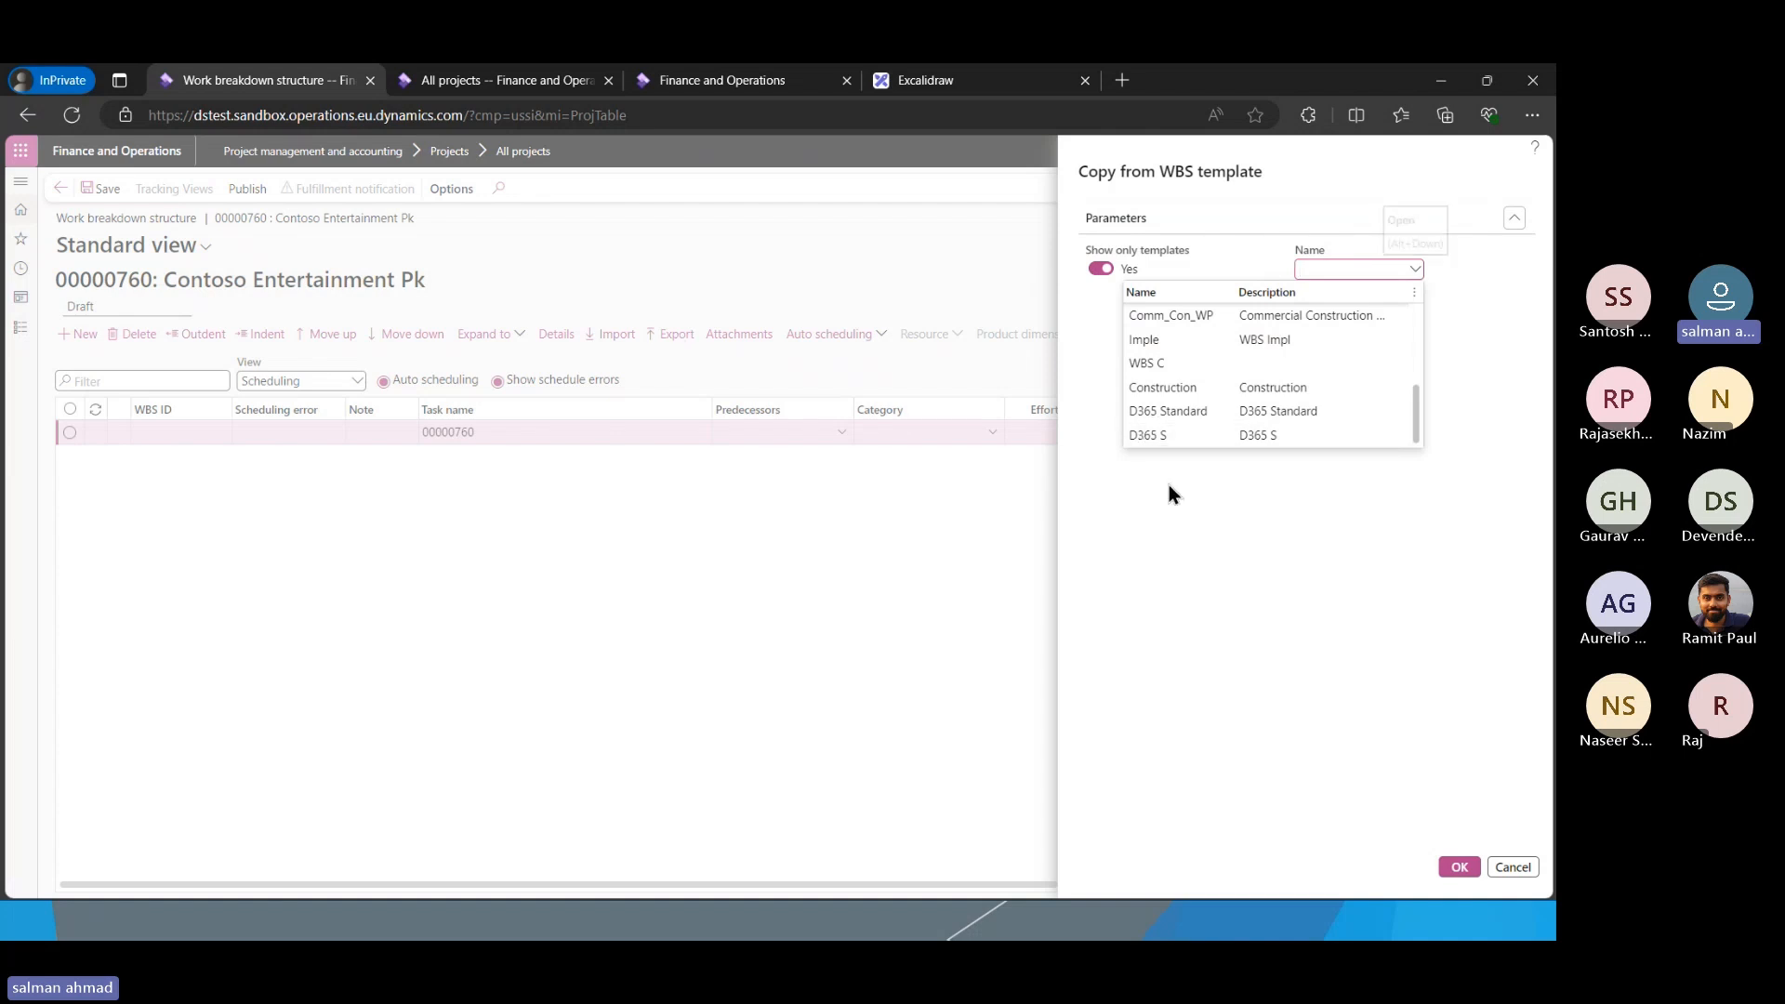
pyautogui.scroll(5, 1229, 415)
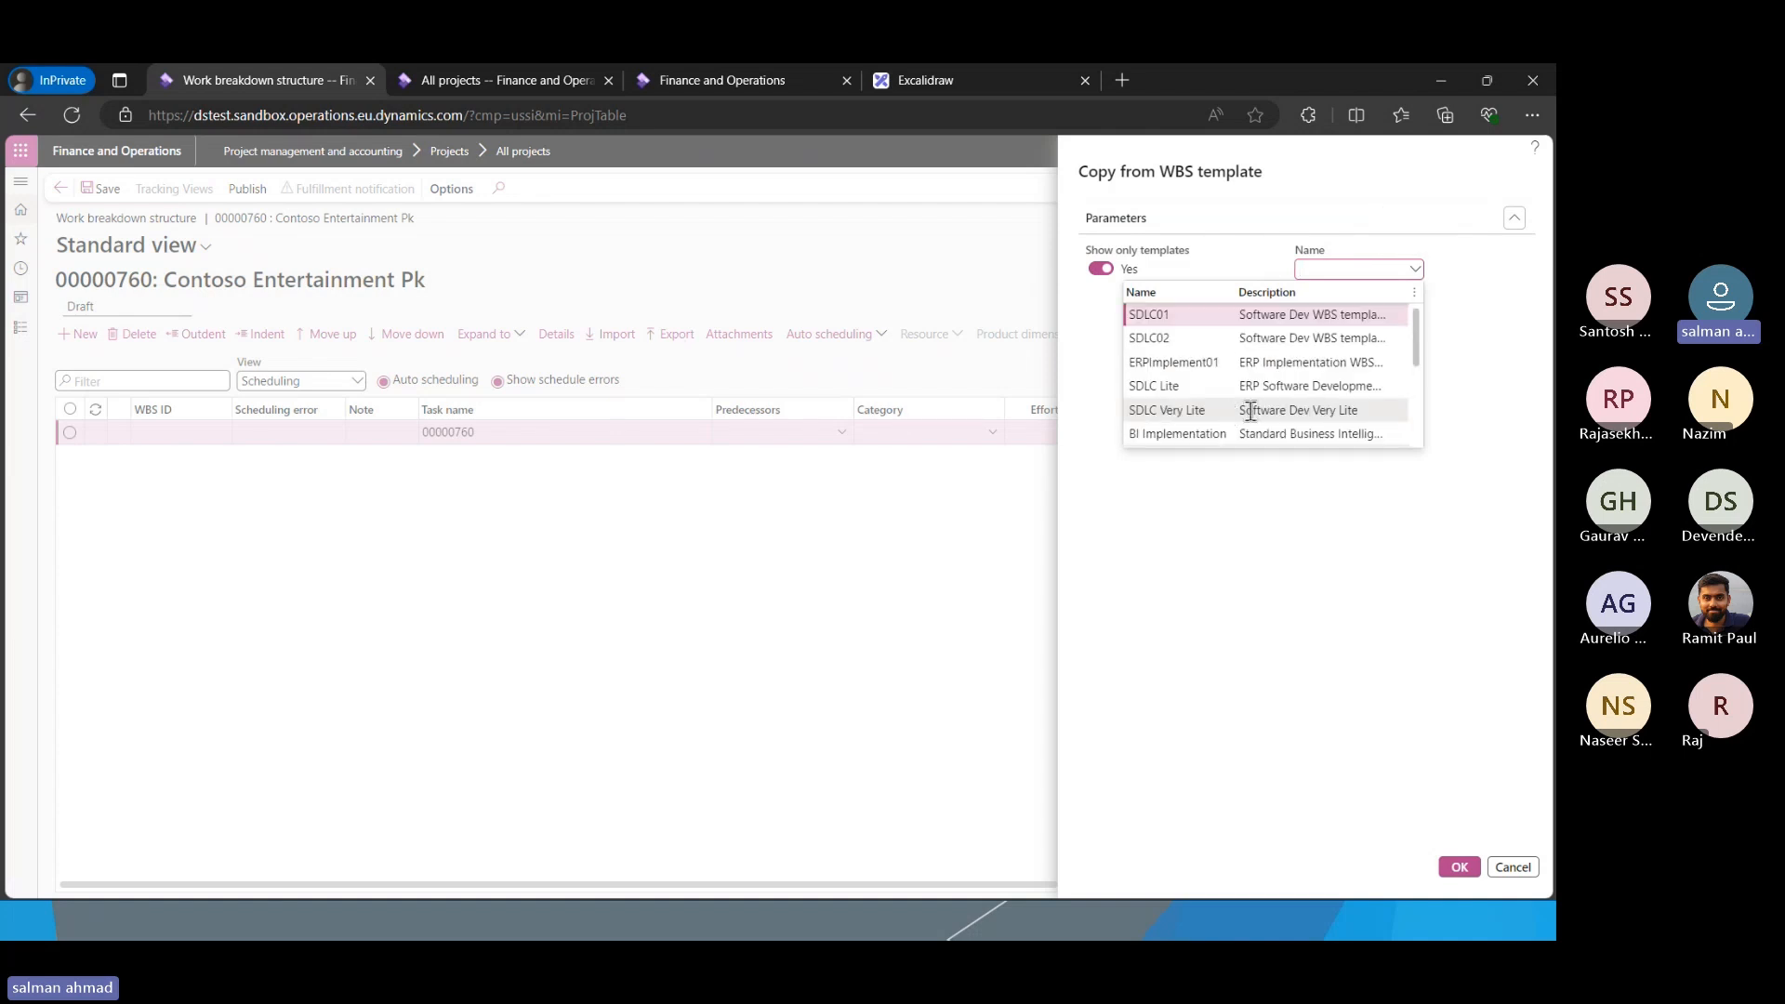
pyautogui.click(1206, 385)
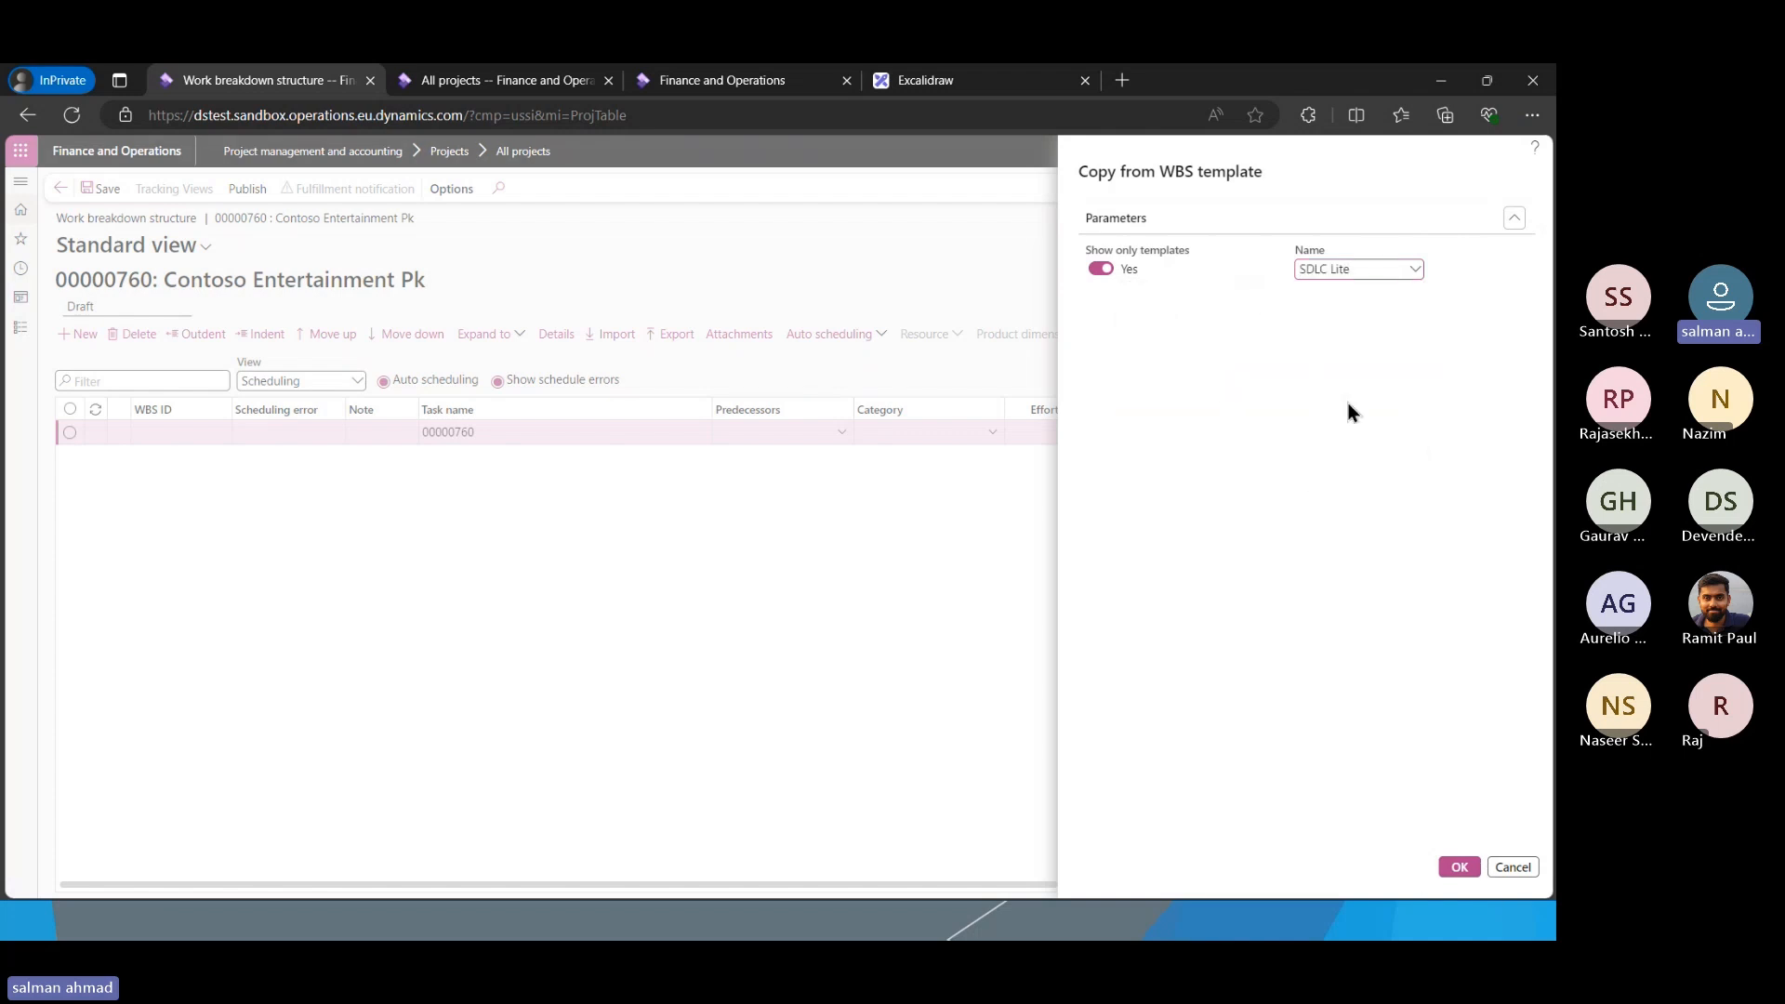
pyautogui.click(1477, 874)
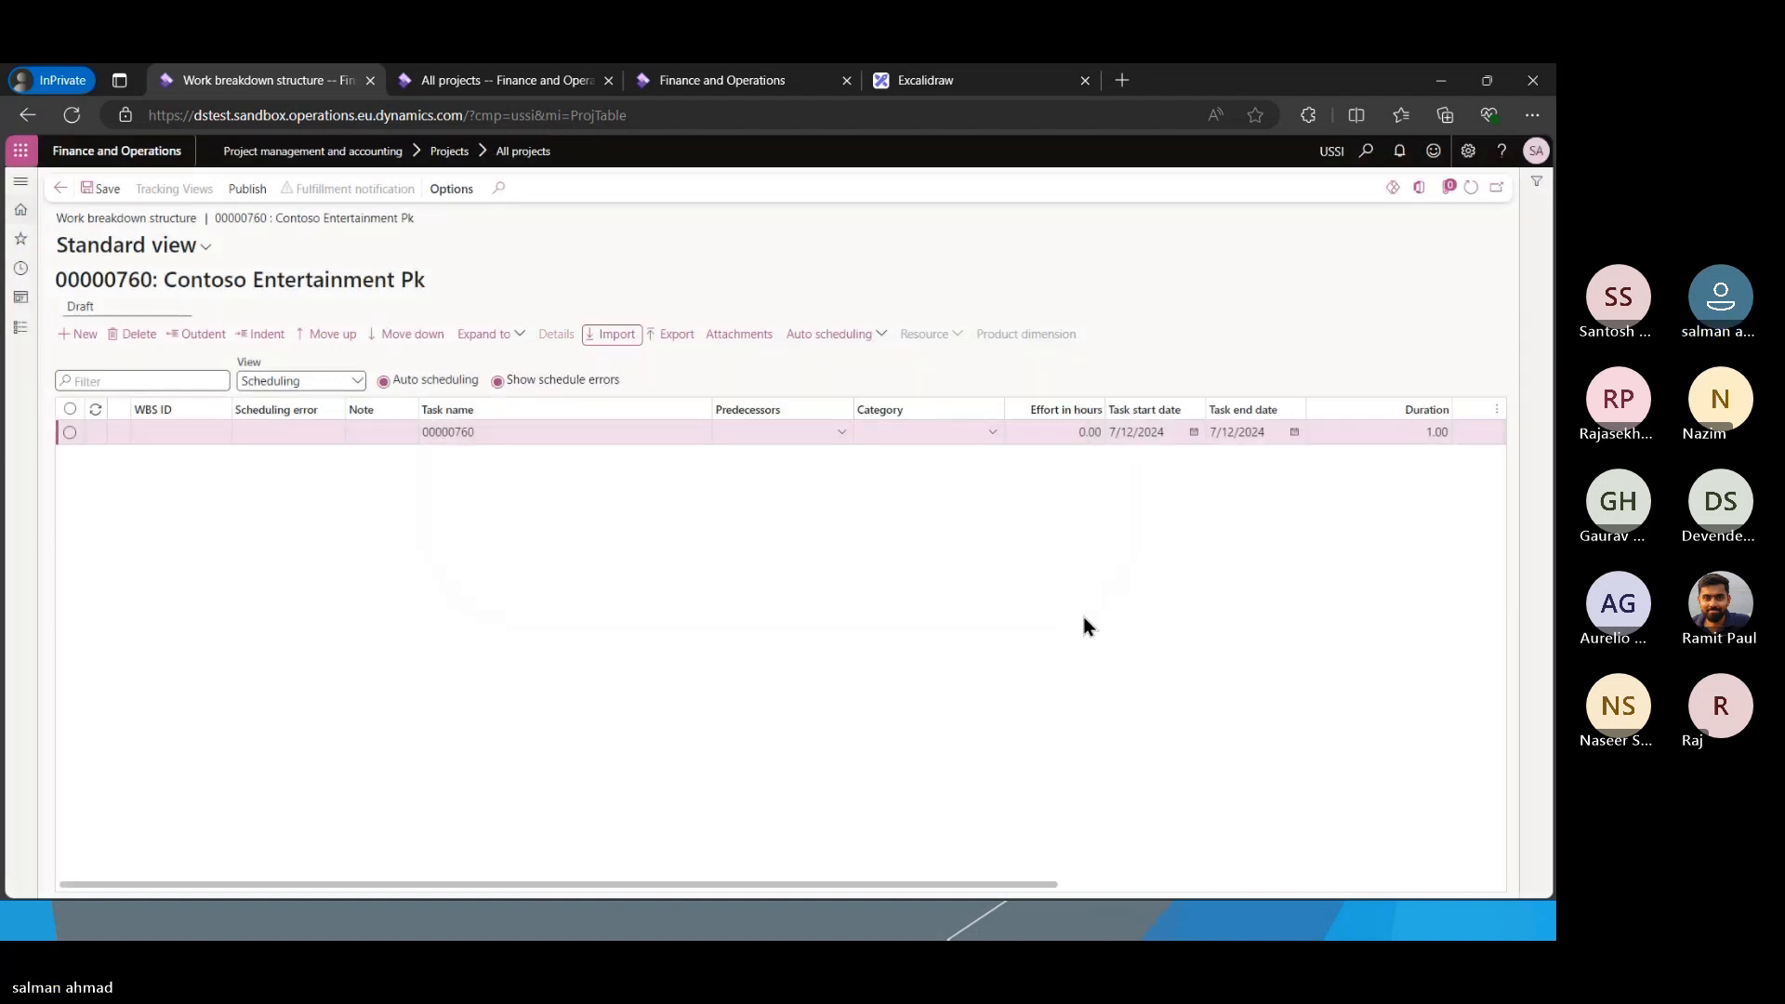
pyautogui.click(491, 337)
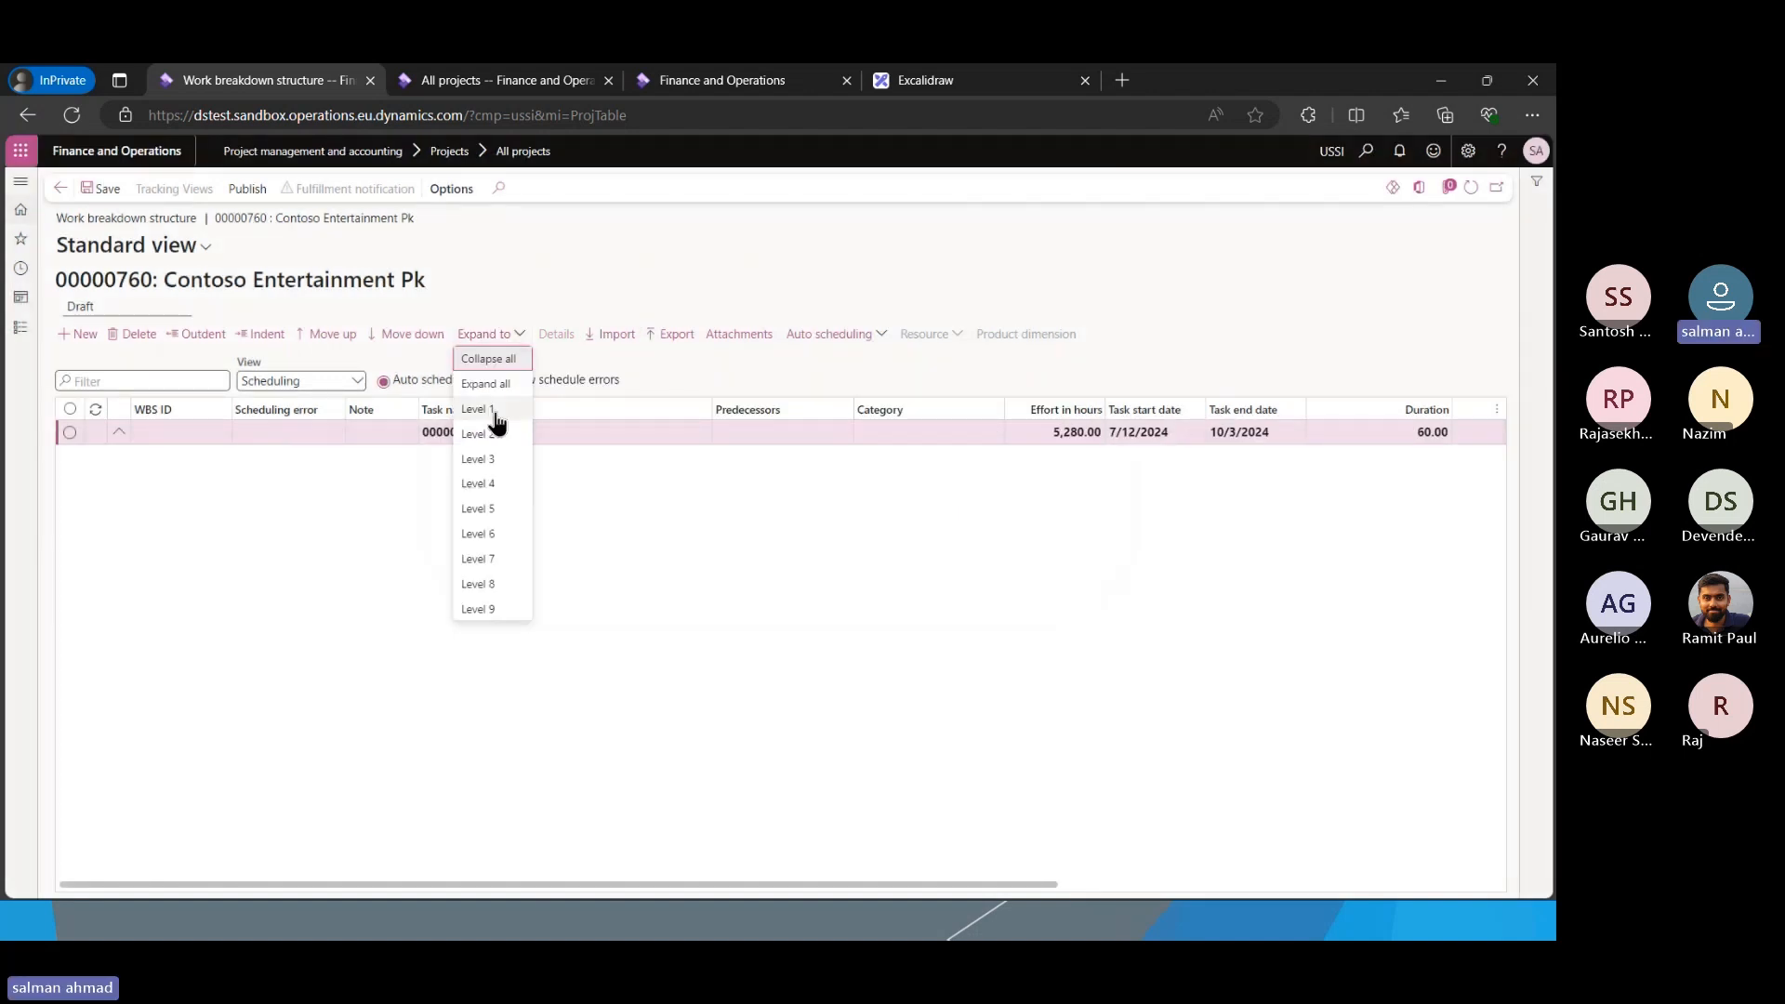
pyautogui.click(496, 413)
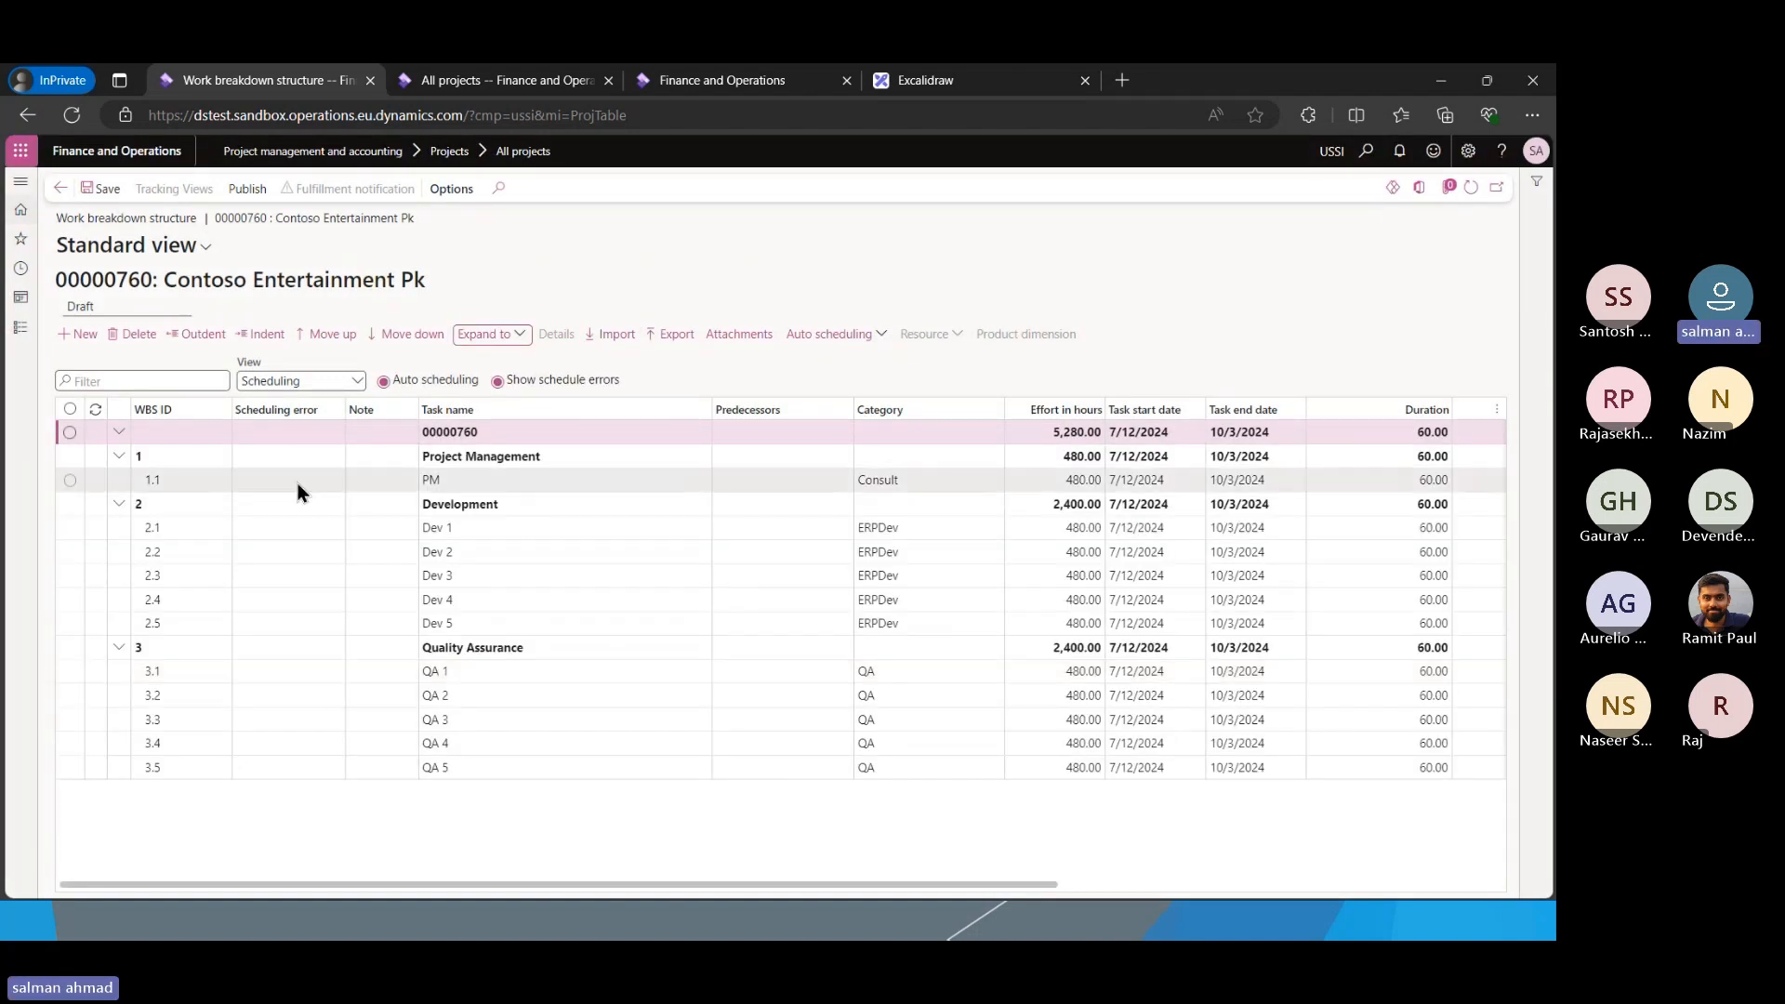
# Examine the imported Project Management, Development and Quality Assurance tasks and their Dev and QA subtasks in the Scheduling view
pyautogui.click(610, 884)
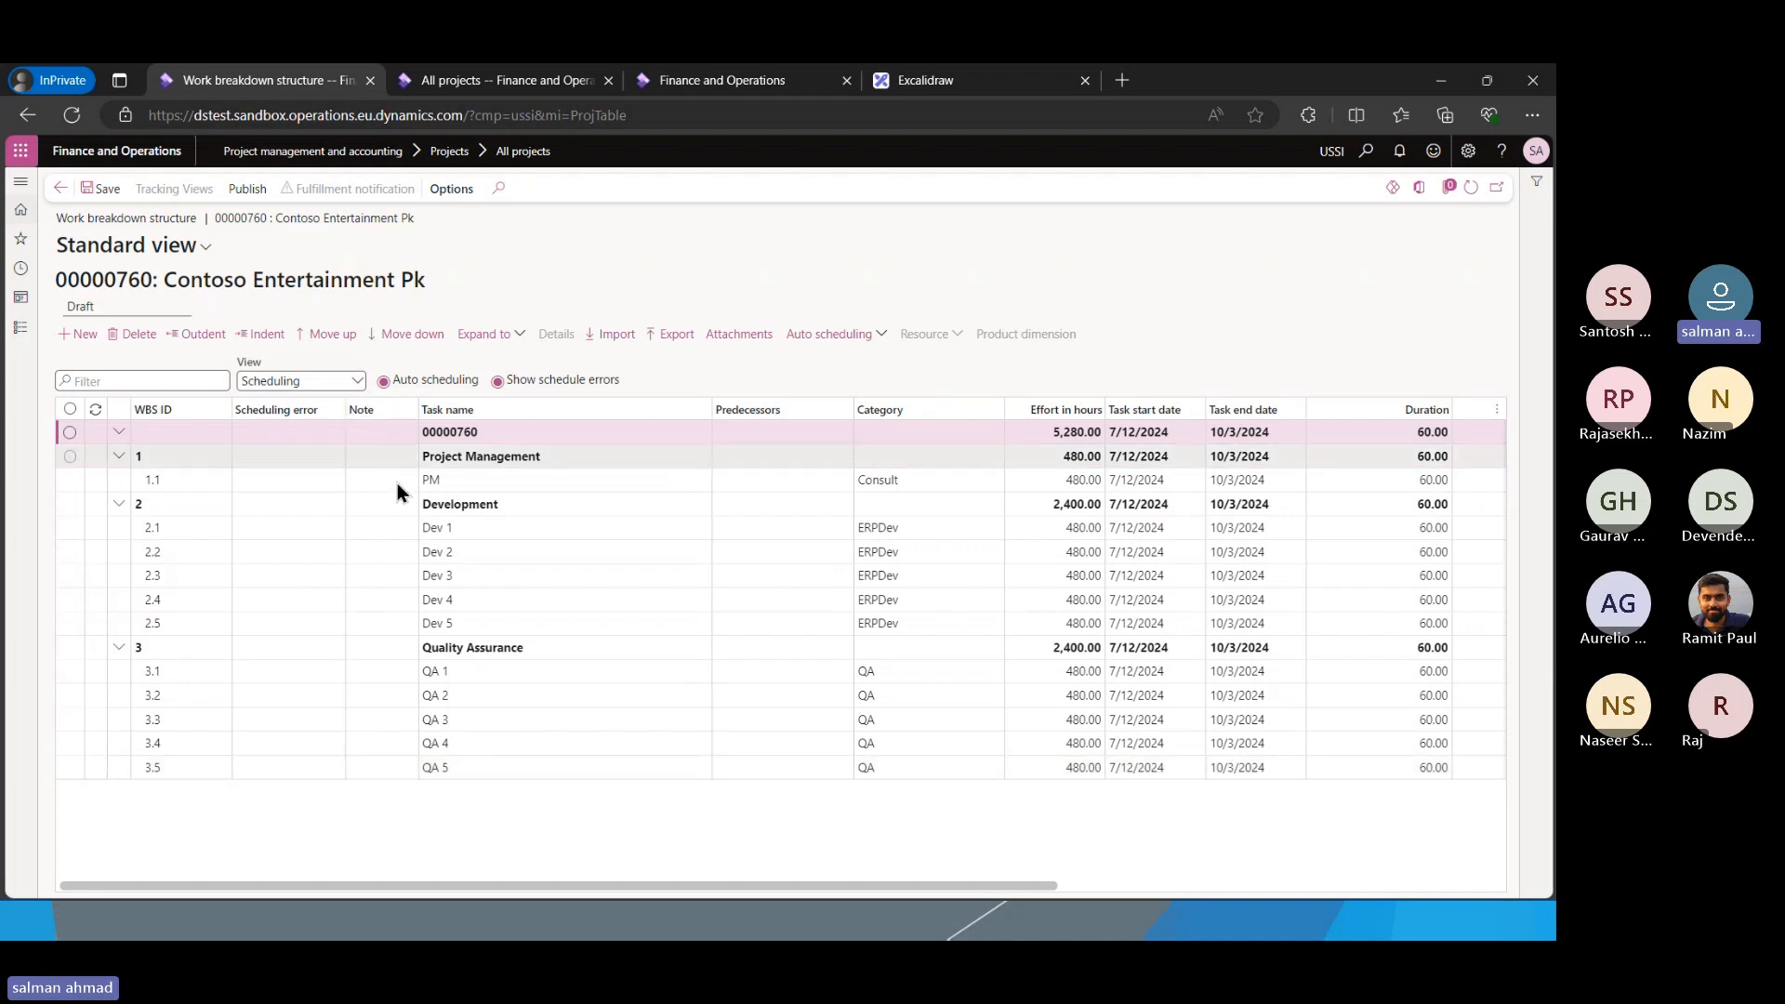
pyautogui.click(505, 465)
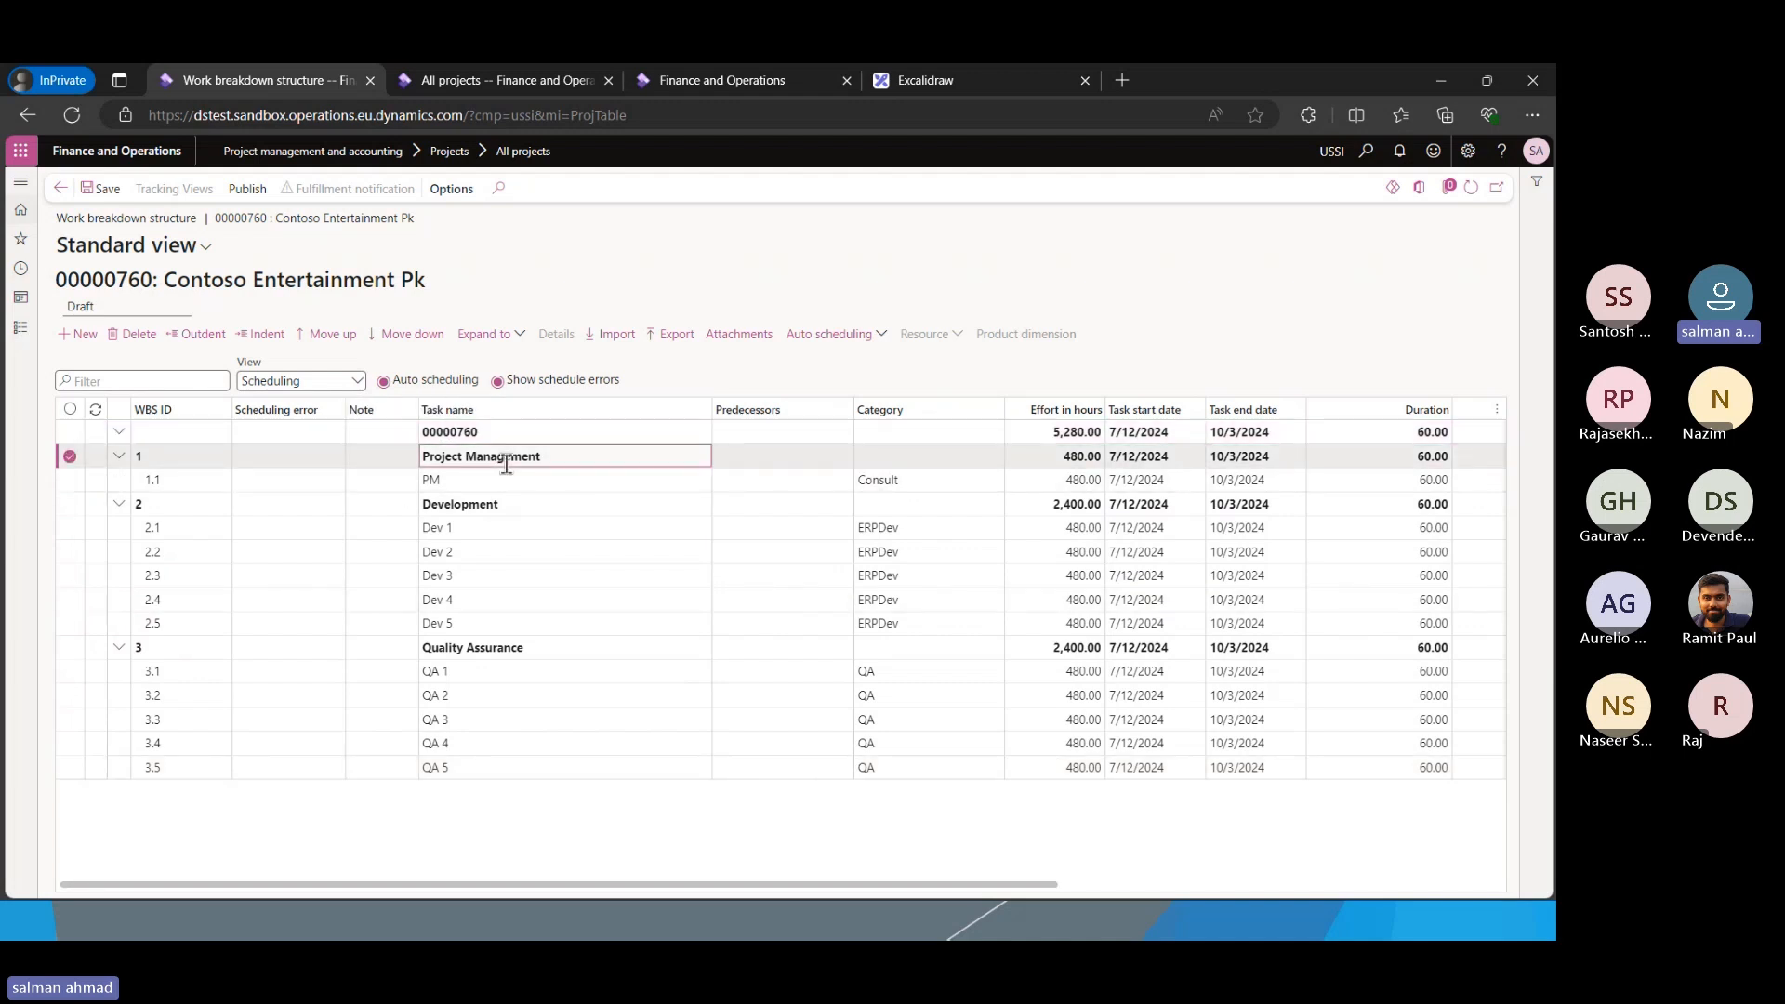
pyautogui.click(480, 503)
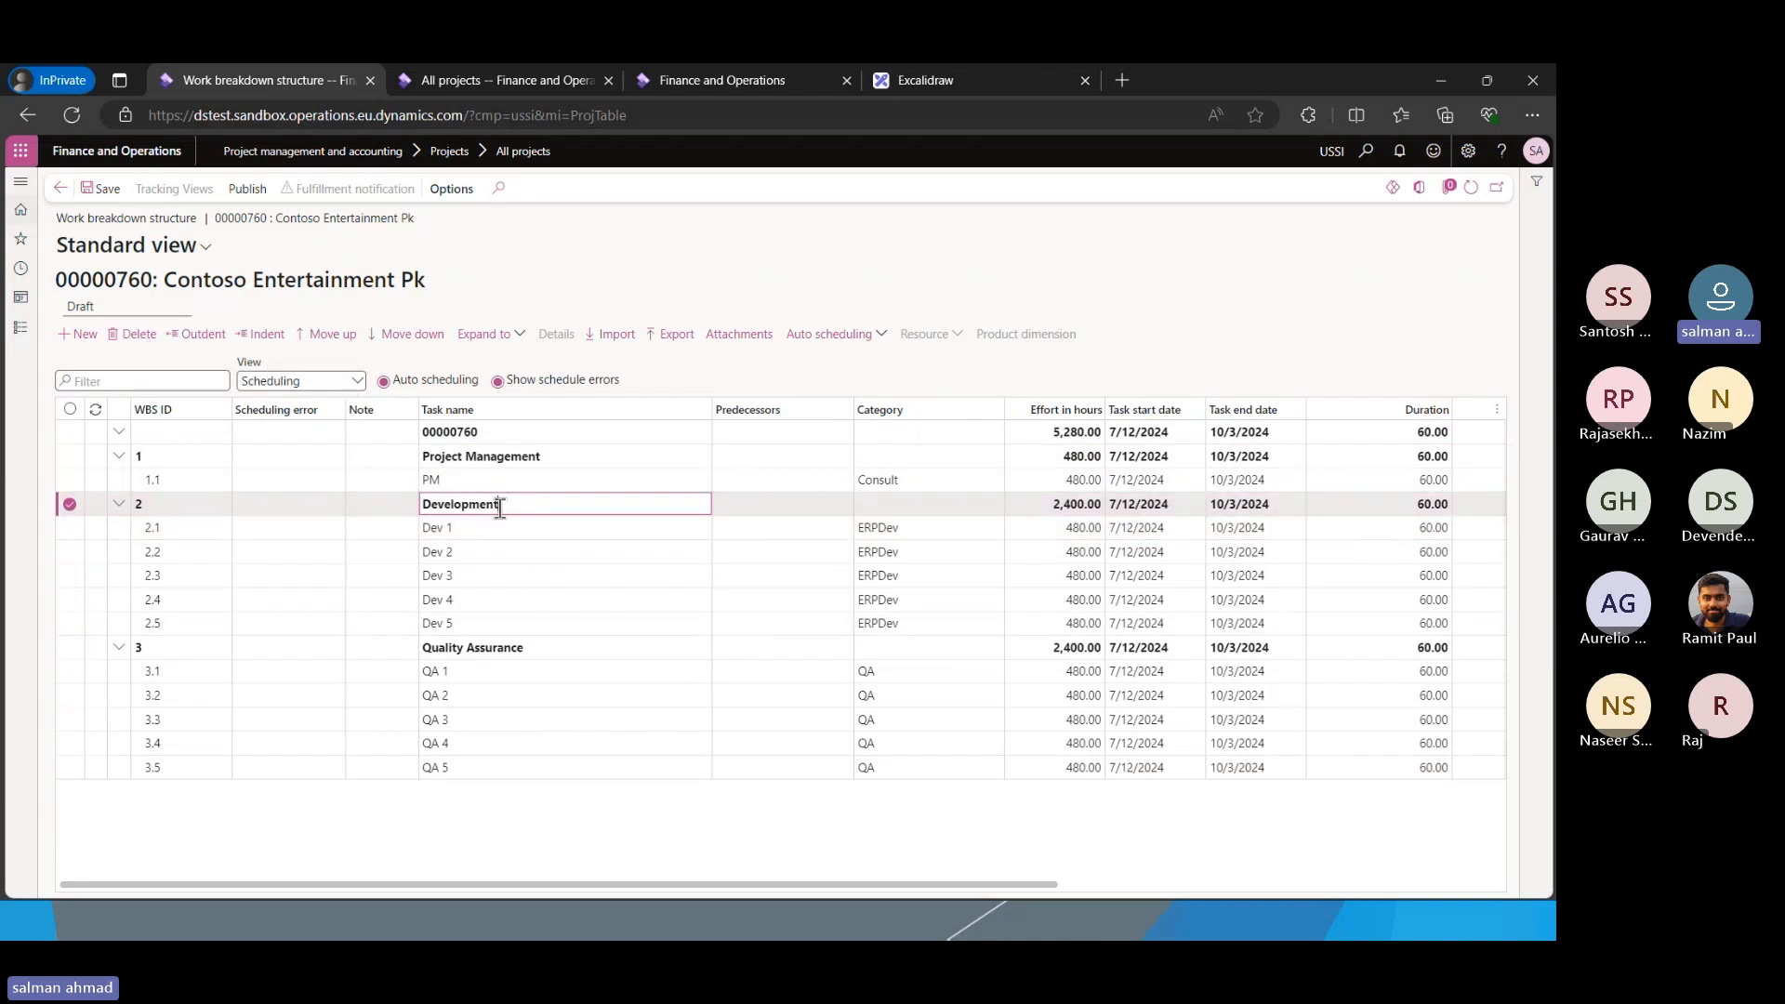
pyautogui.click(468, 530)
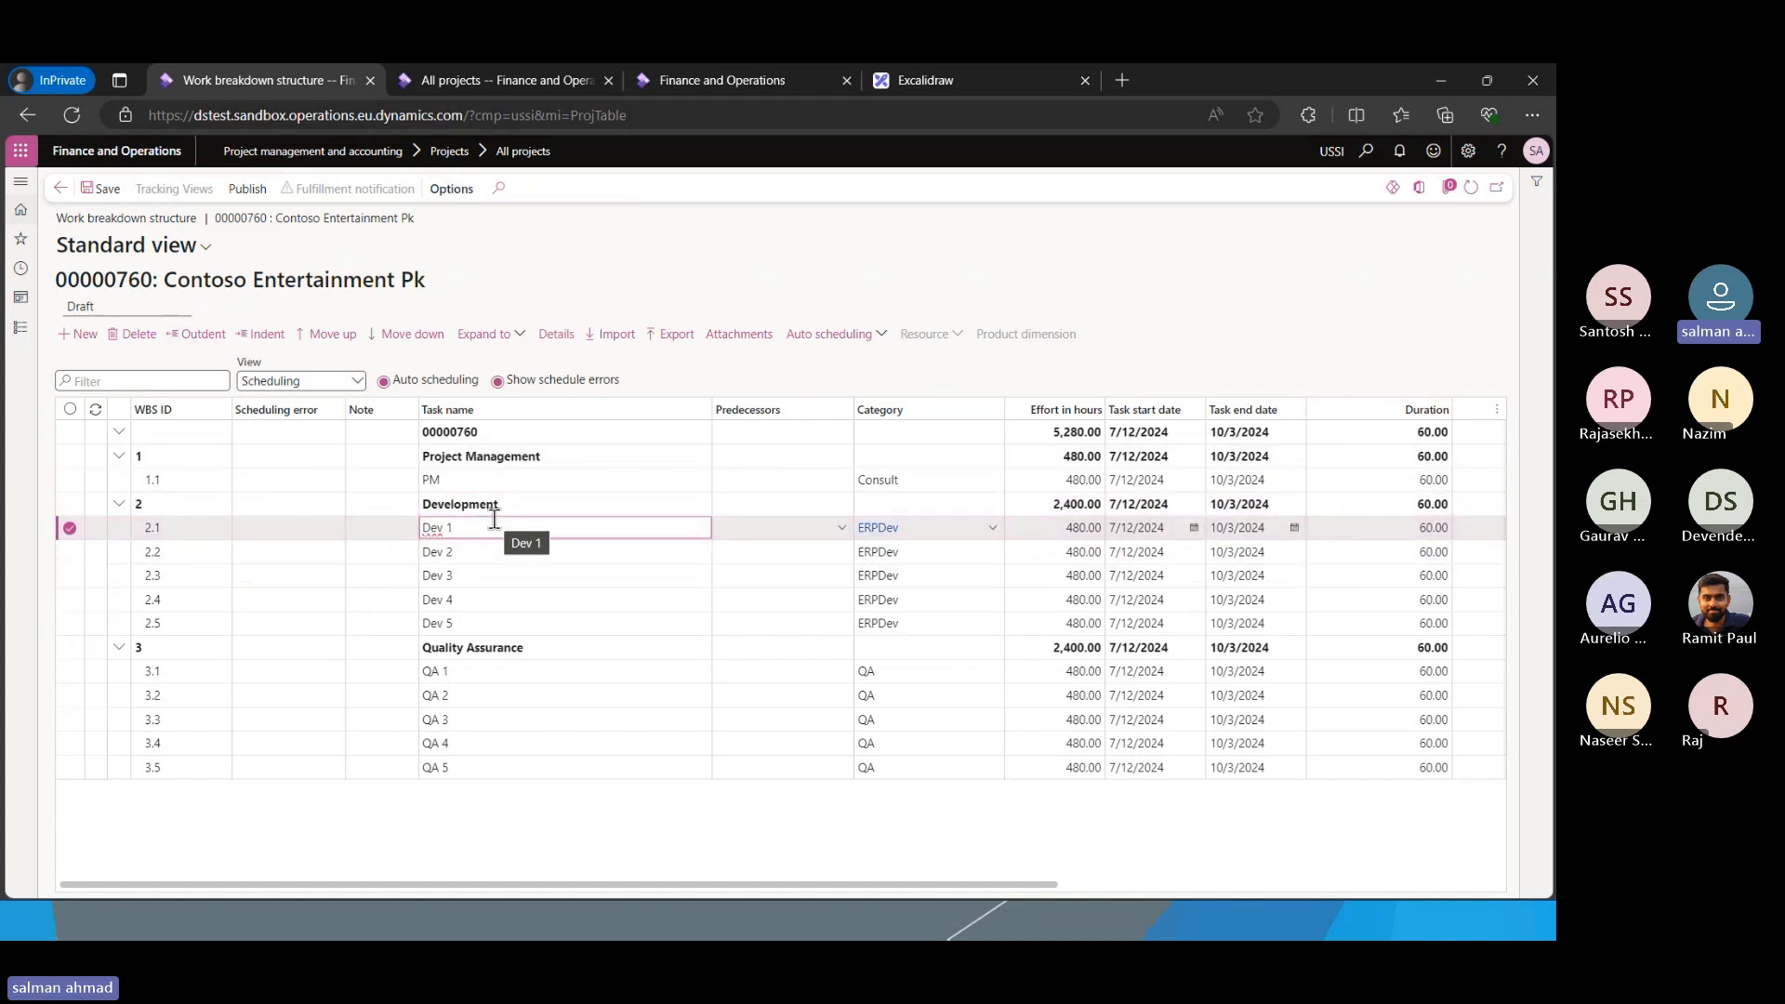
pyautogui.moveTo(468, 529); pyautogui.dragTo(409, 530)
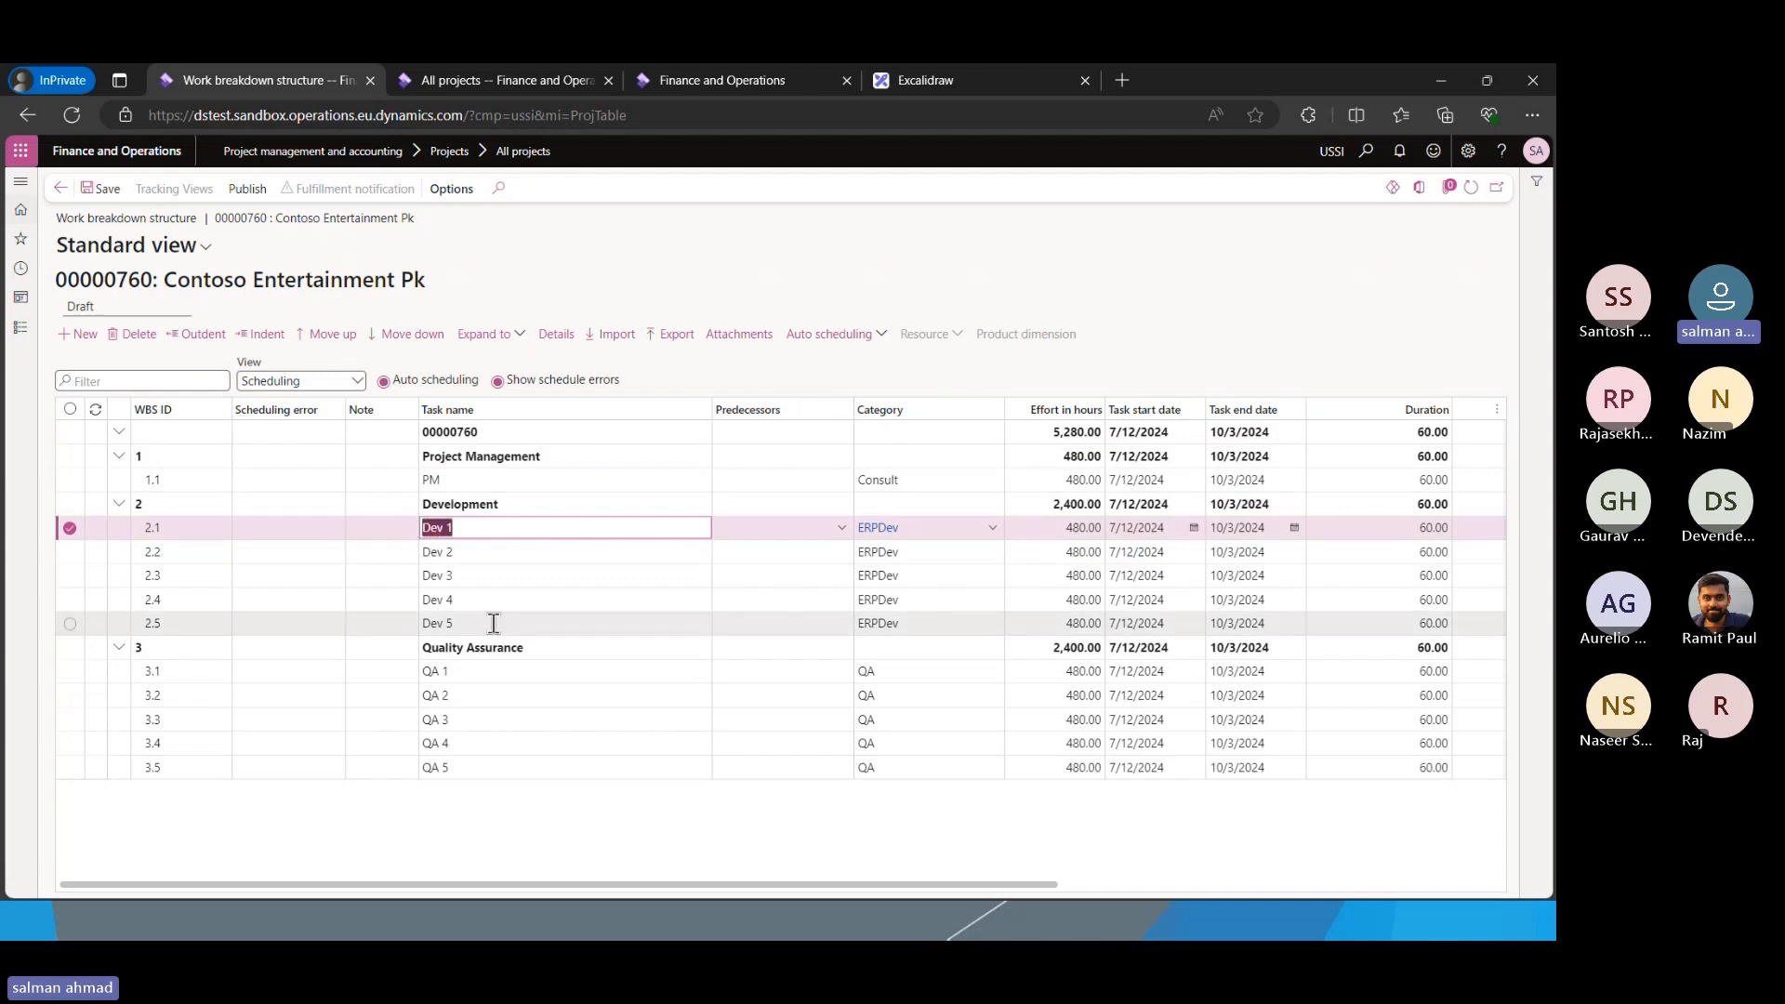
pyautogui.click(471, 527)
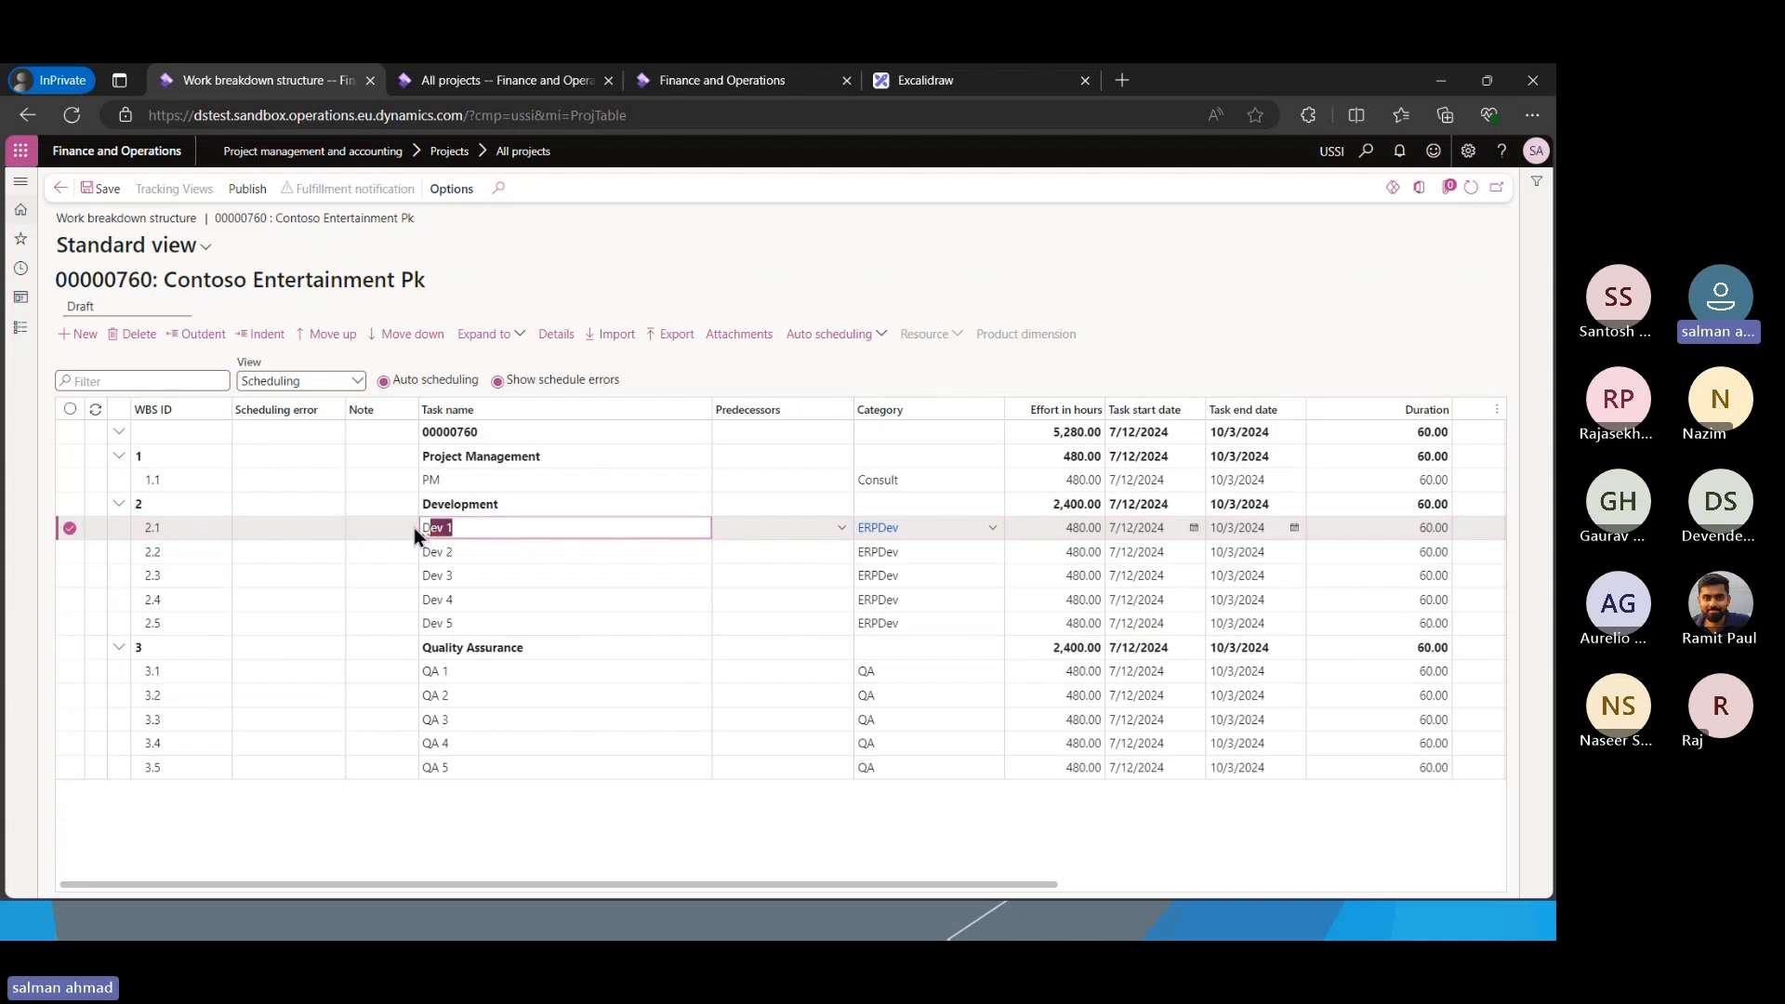
pyautogui.click(447, 550)
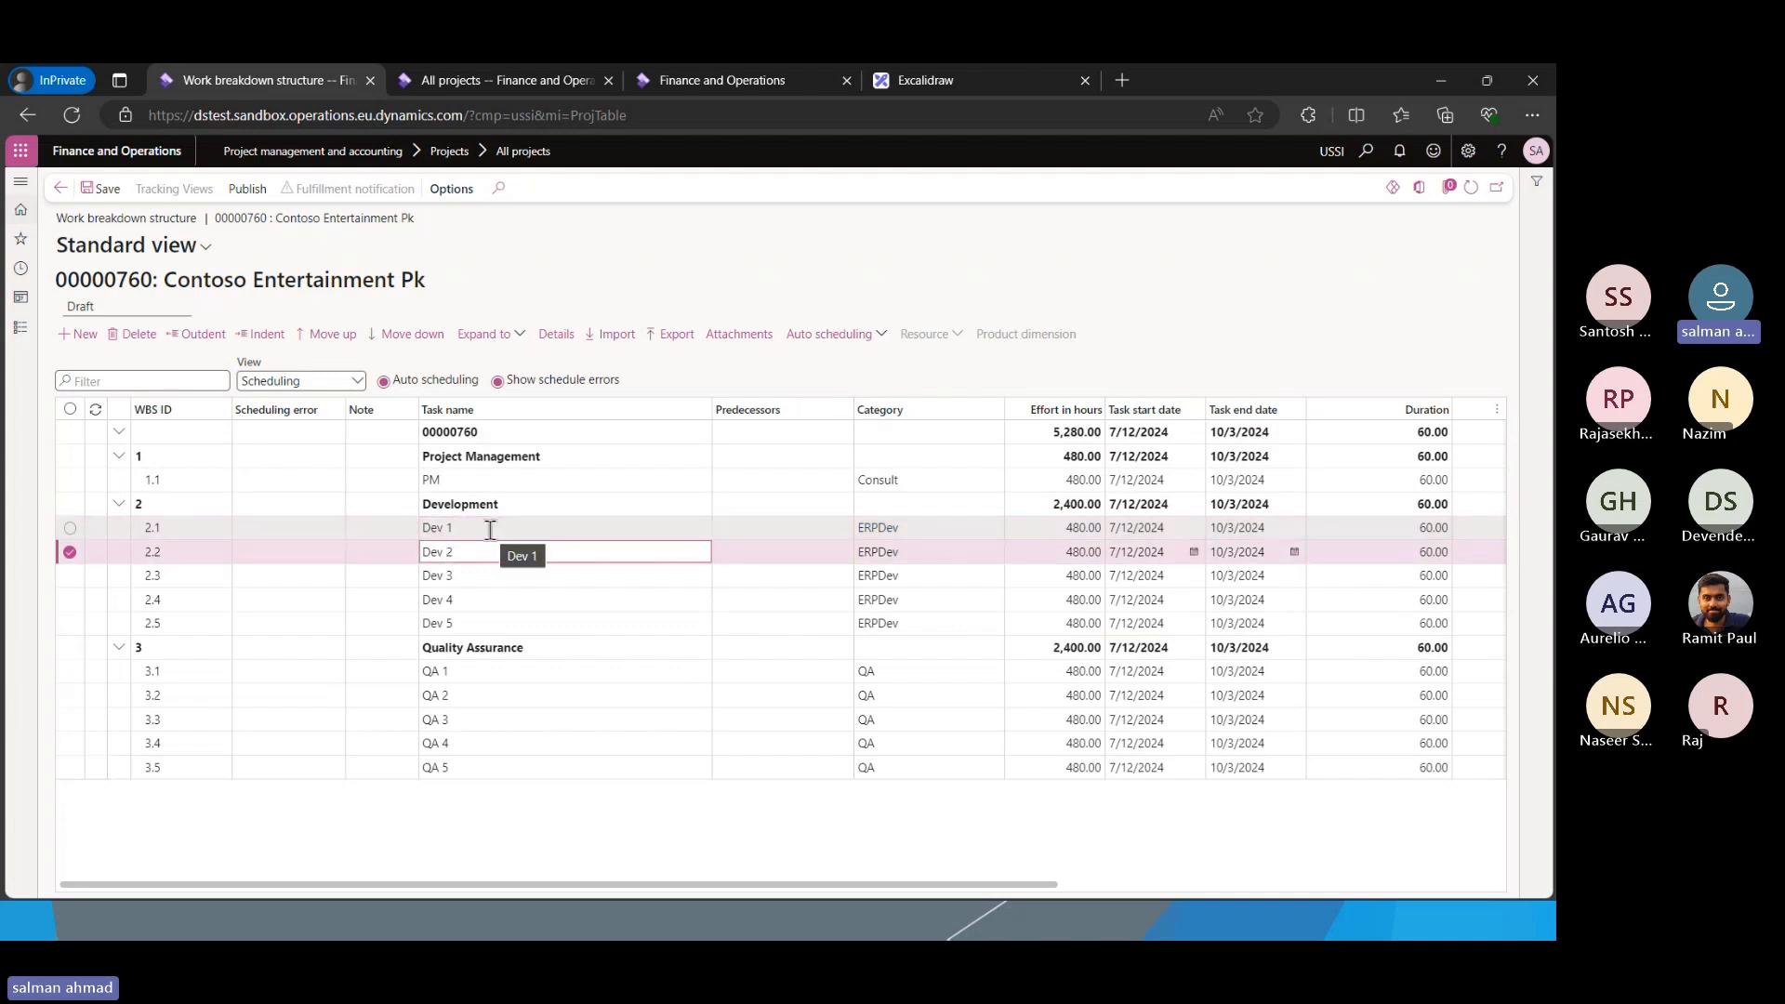
pyautogui.moveTo(485, 527); pyautogui.dragTo(430, 528)
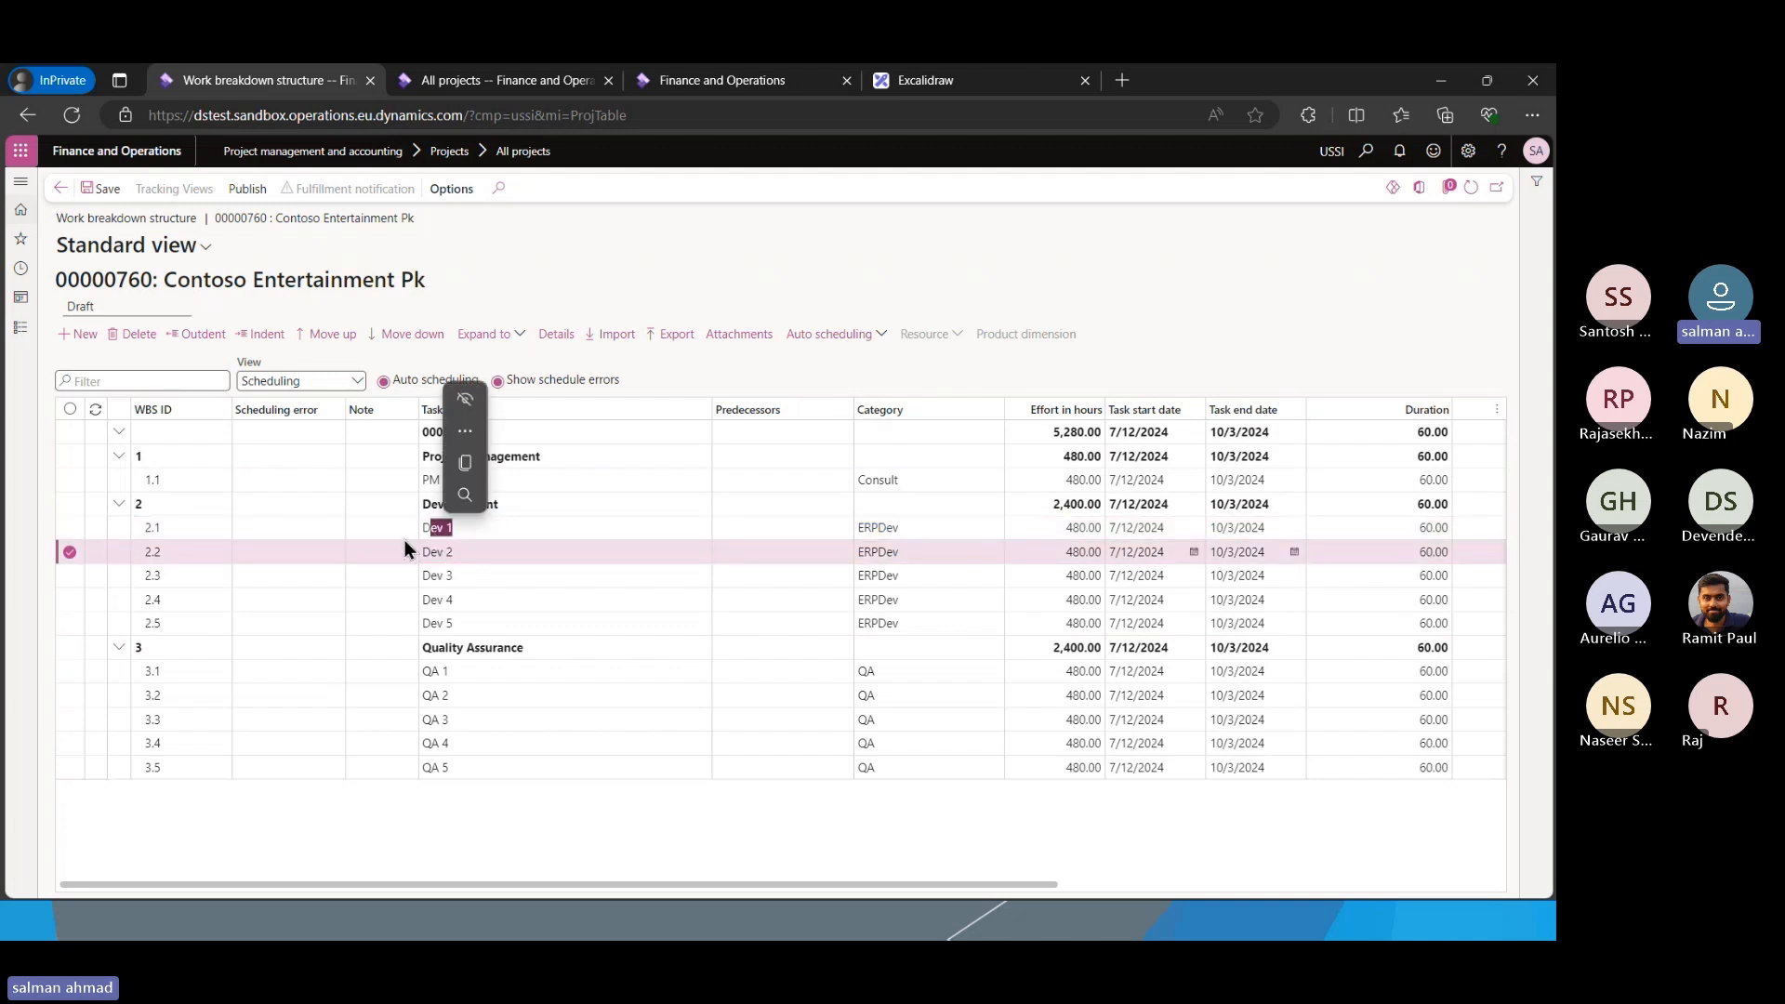
pyautogui.click(485, 552)
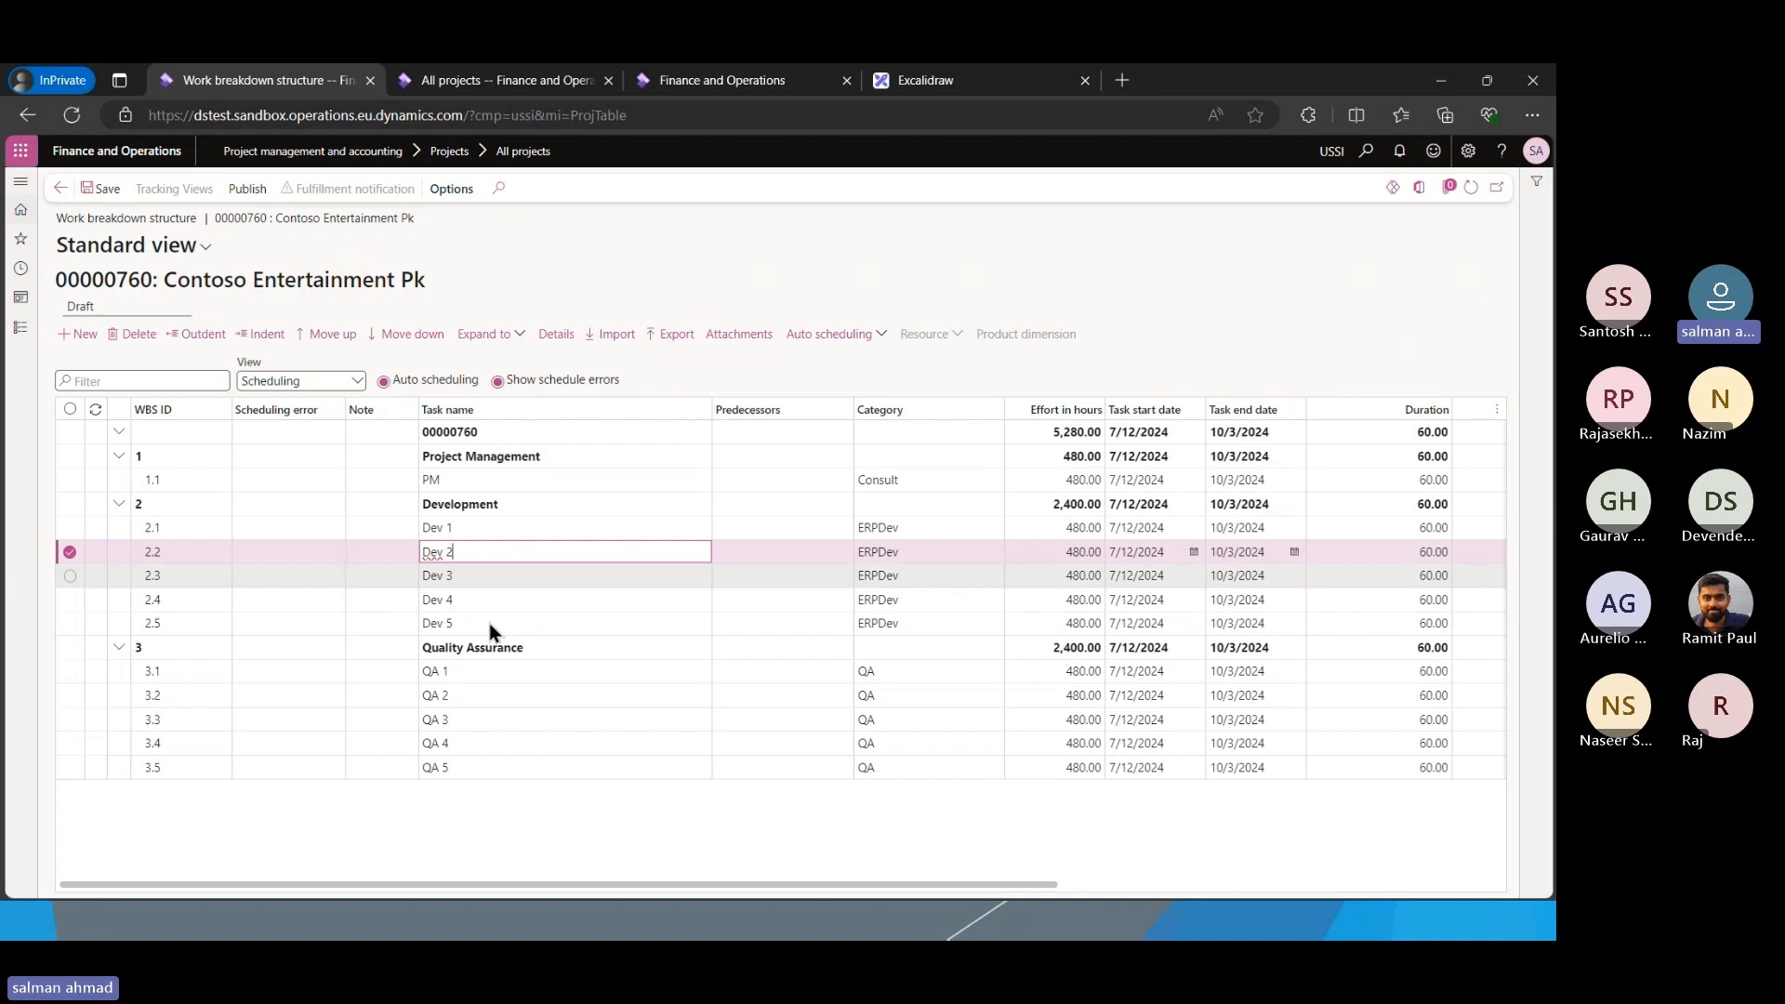
pyautogui.click(525, 646)
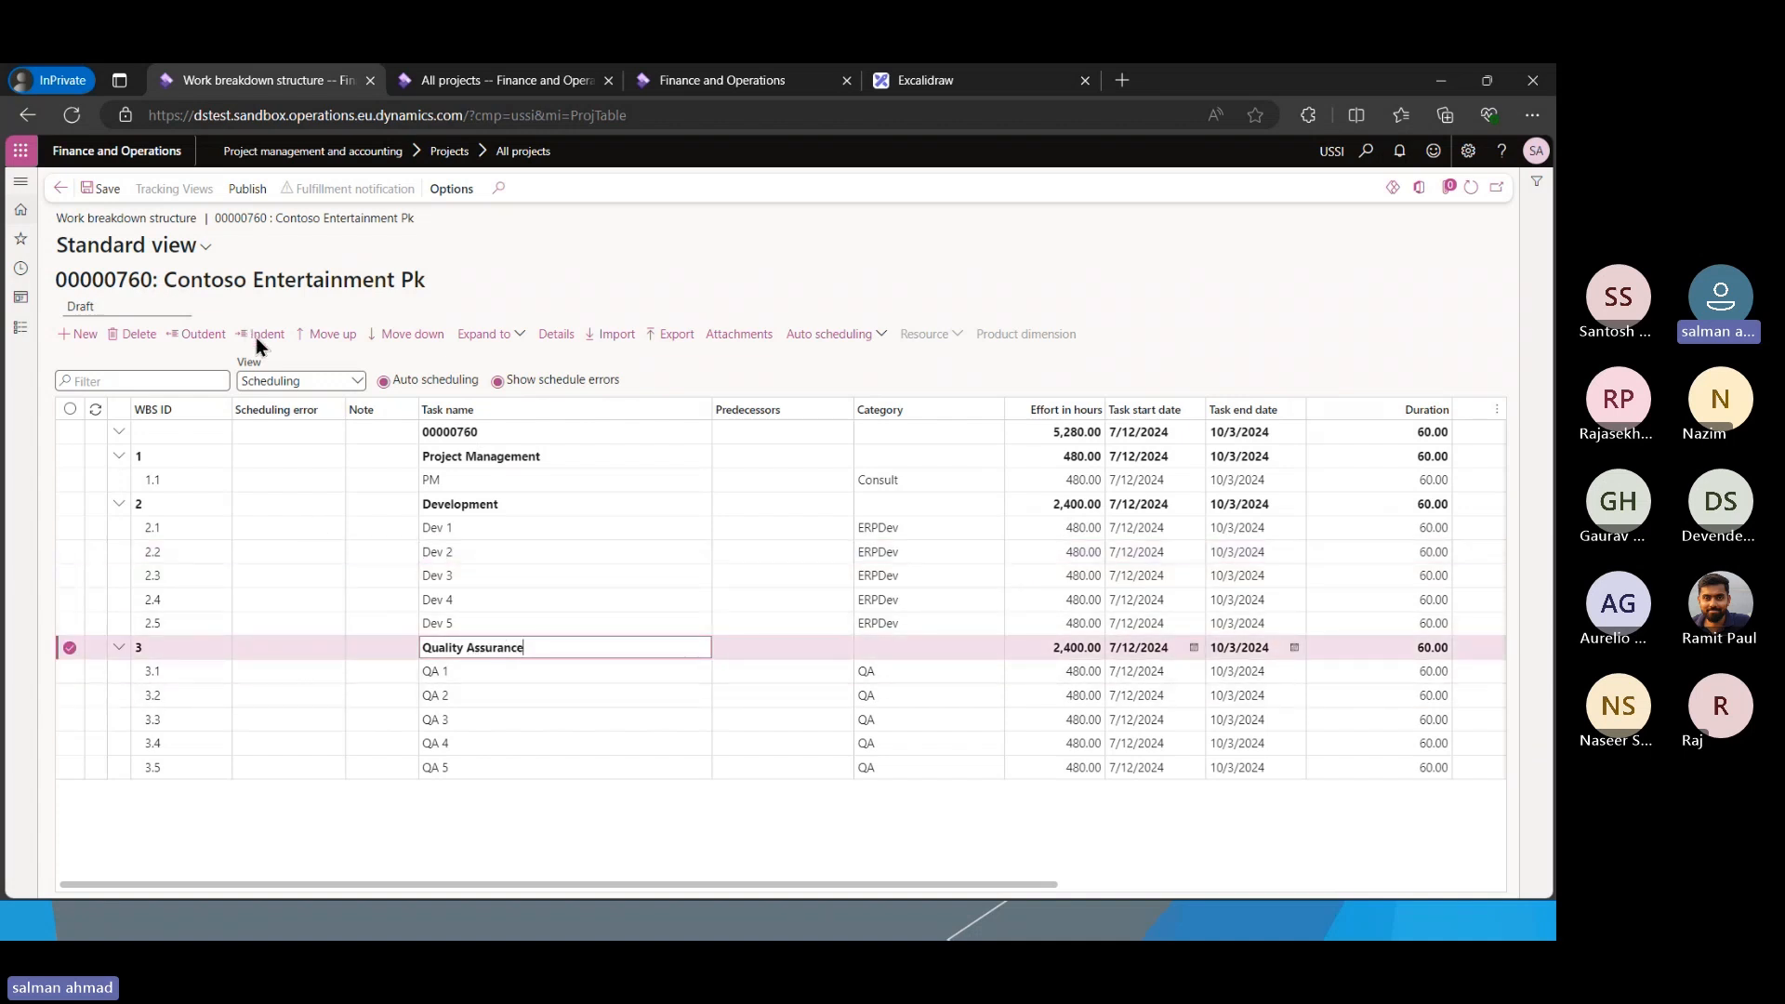
pyautogui.click(439, 675)
pyautogui.click(447, 700)
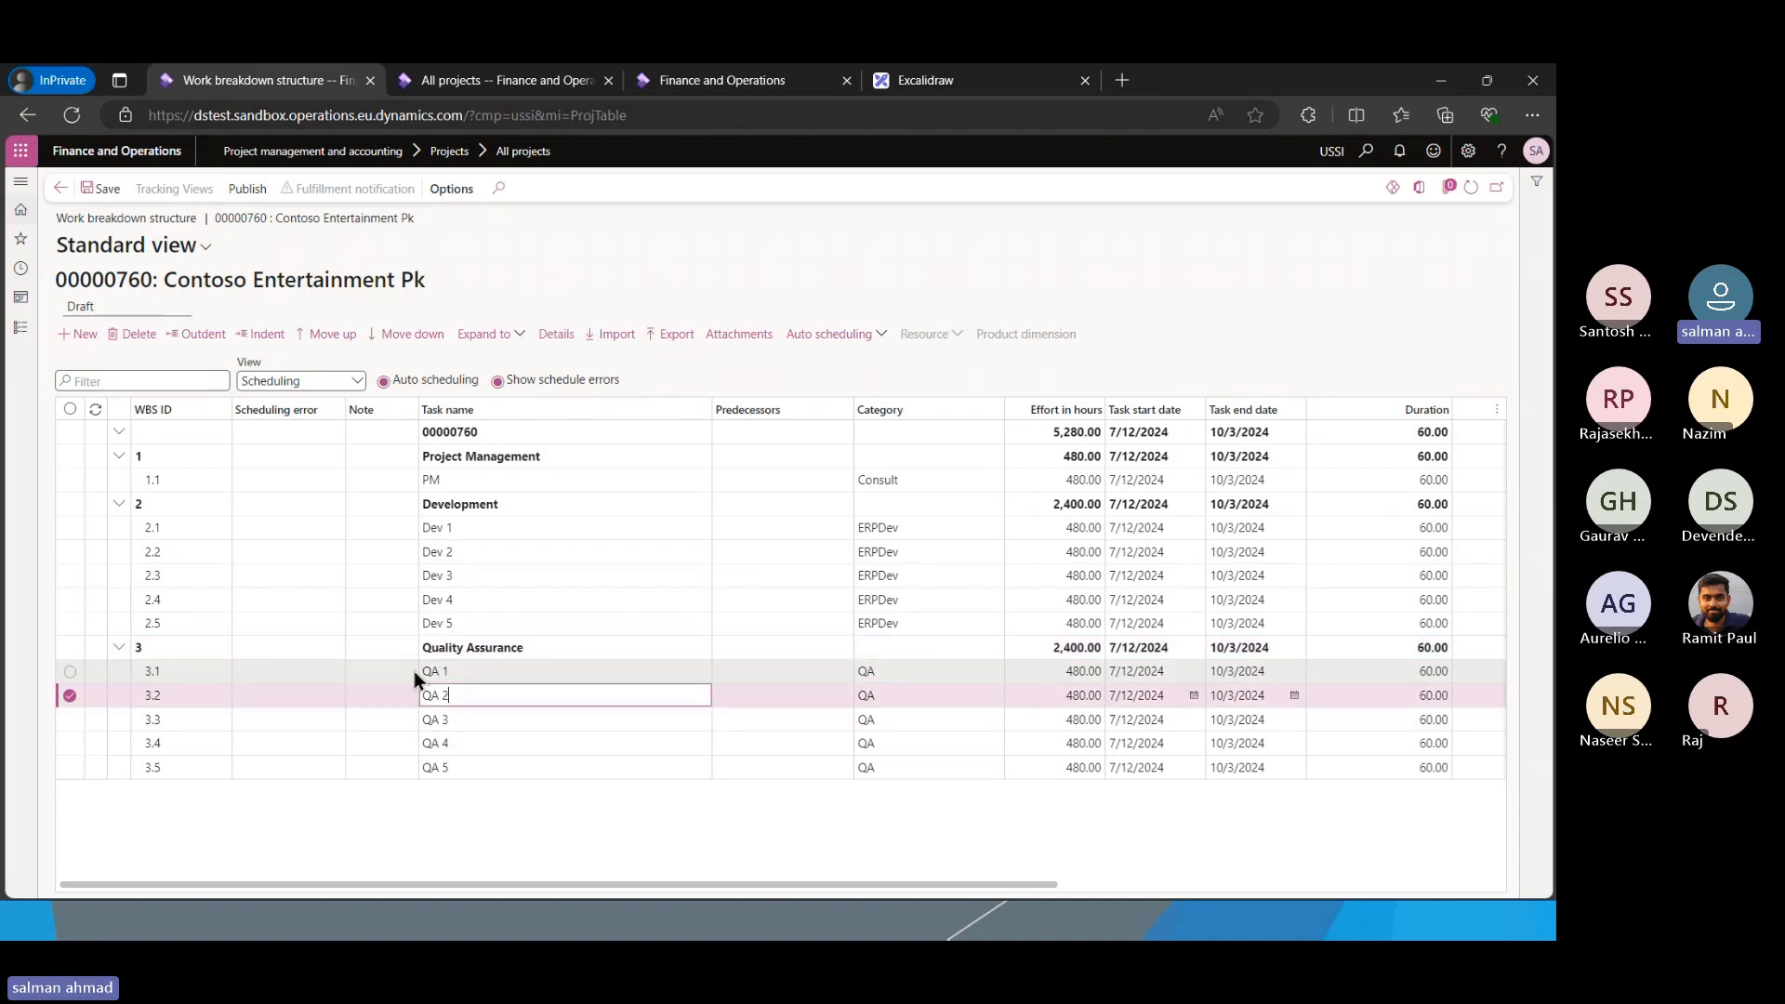
pyautogui.click(415, 670)
pyautogui.click(454, 671)
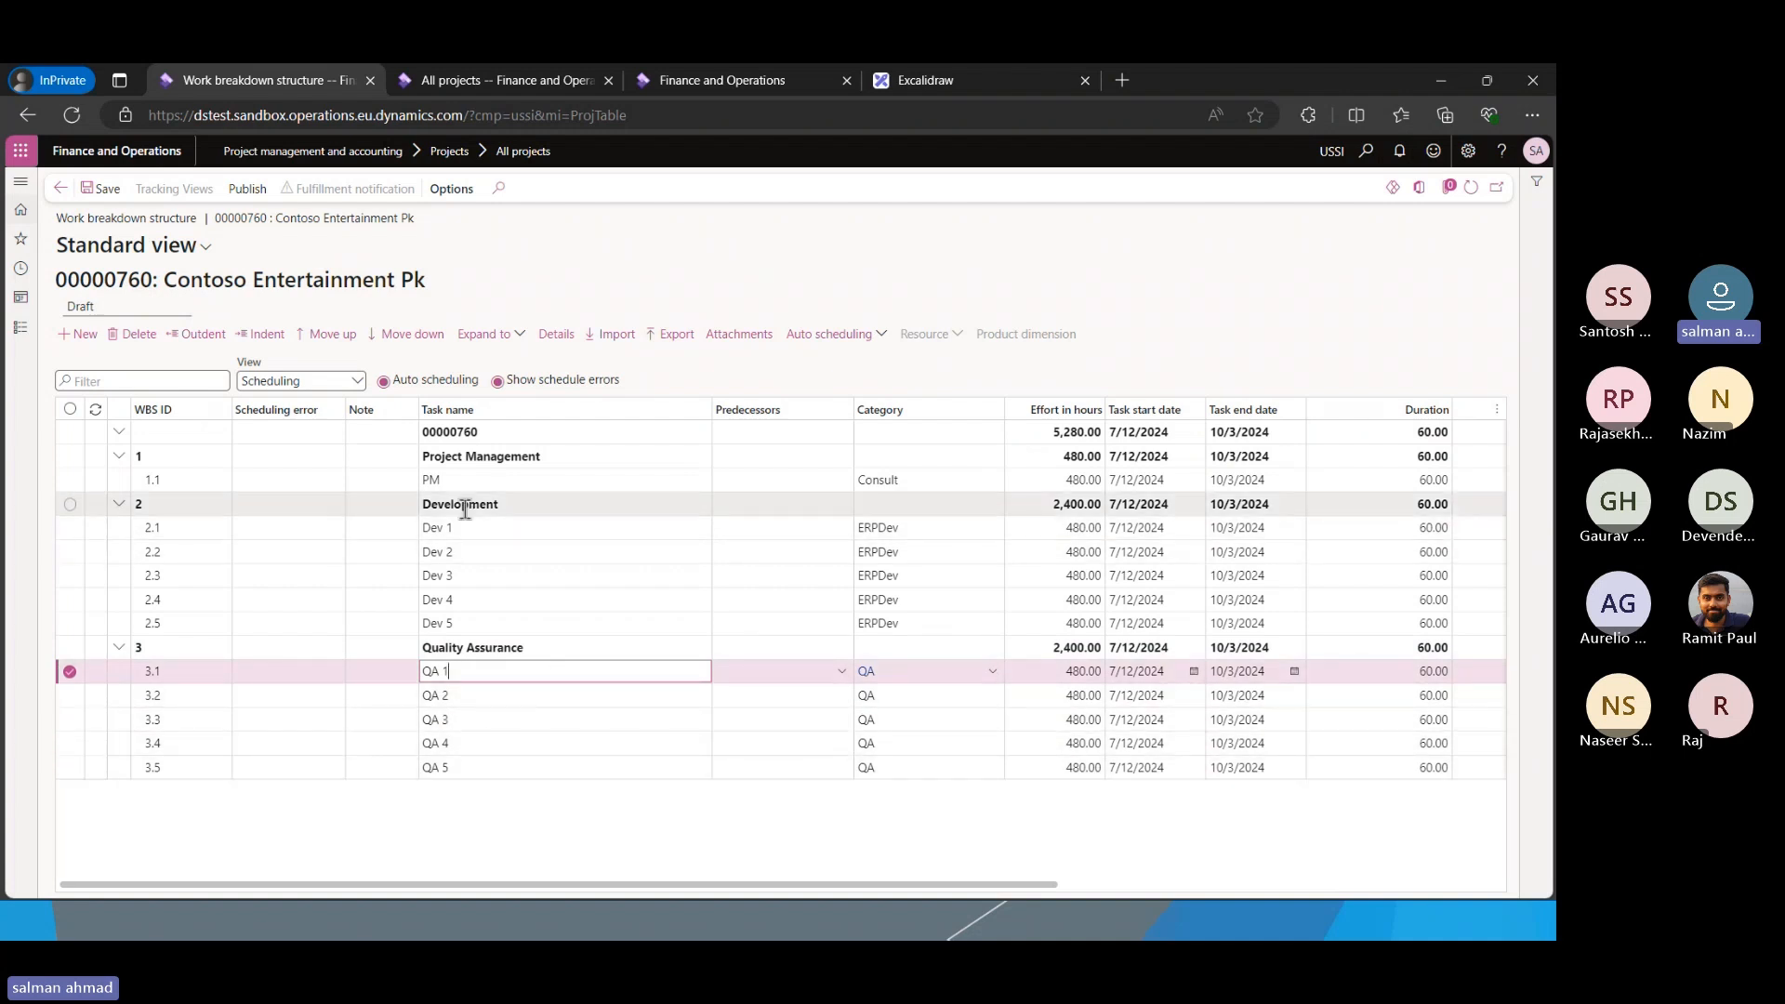
# Switch the work breakdown structure to the Cost estimates view and review its hour, expense and item lines by task
pyautogui.click(357, 381)
pyautogui.click(283, 418)
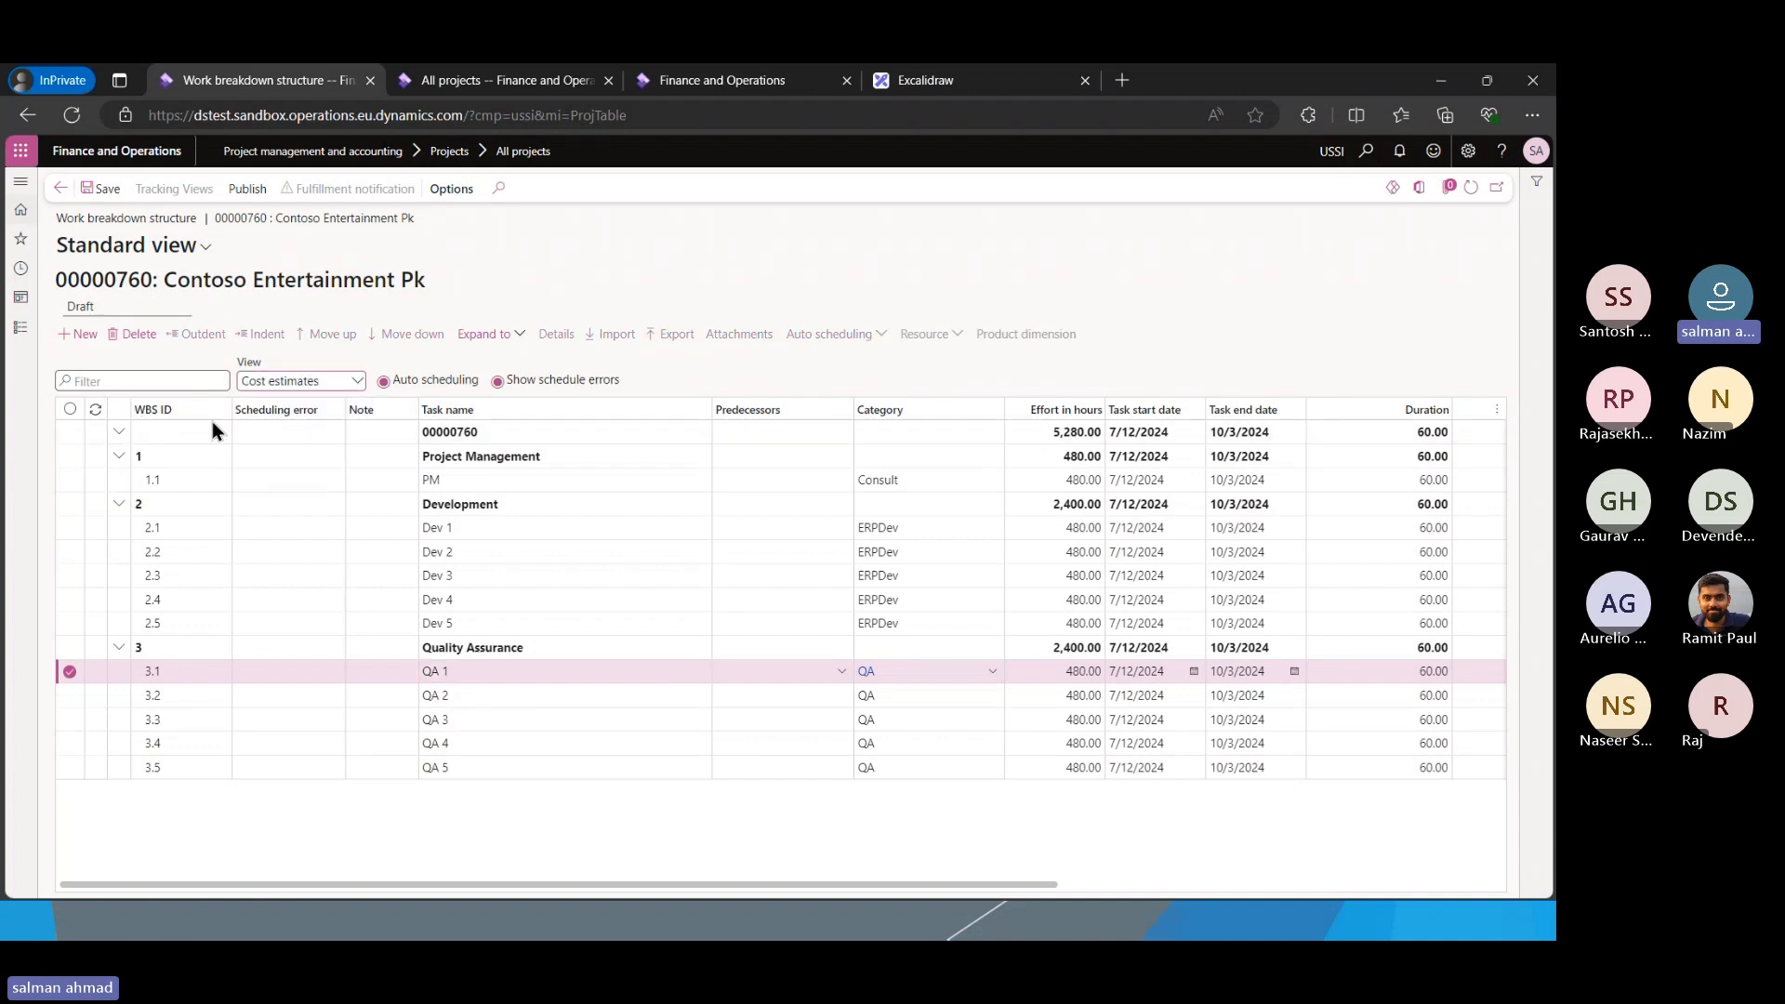
pyautogui.click(521, 335)
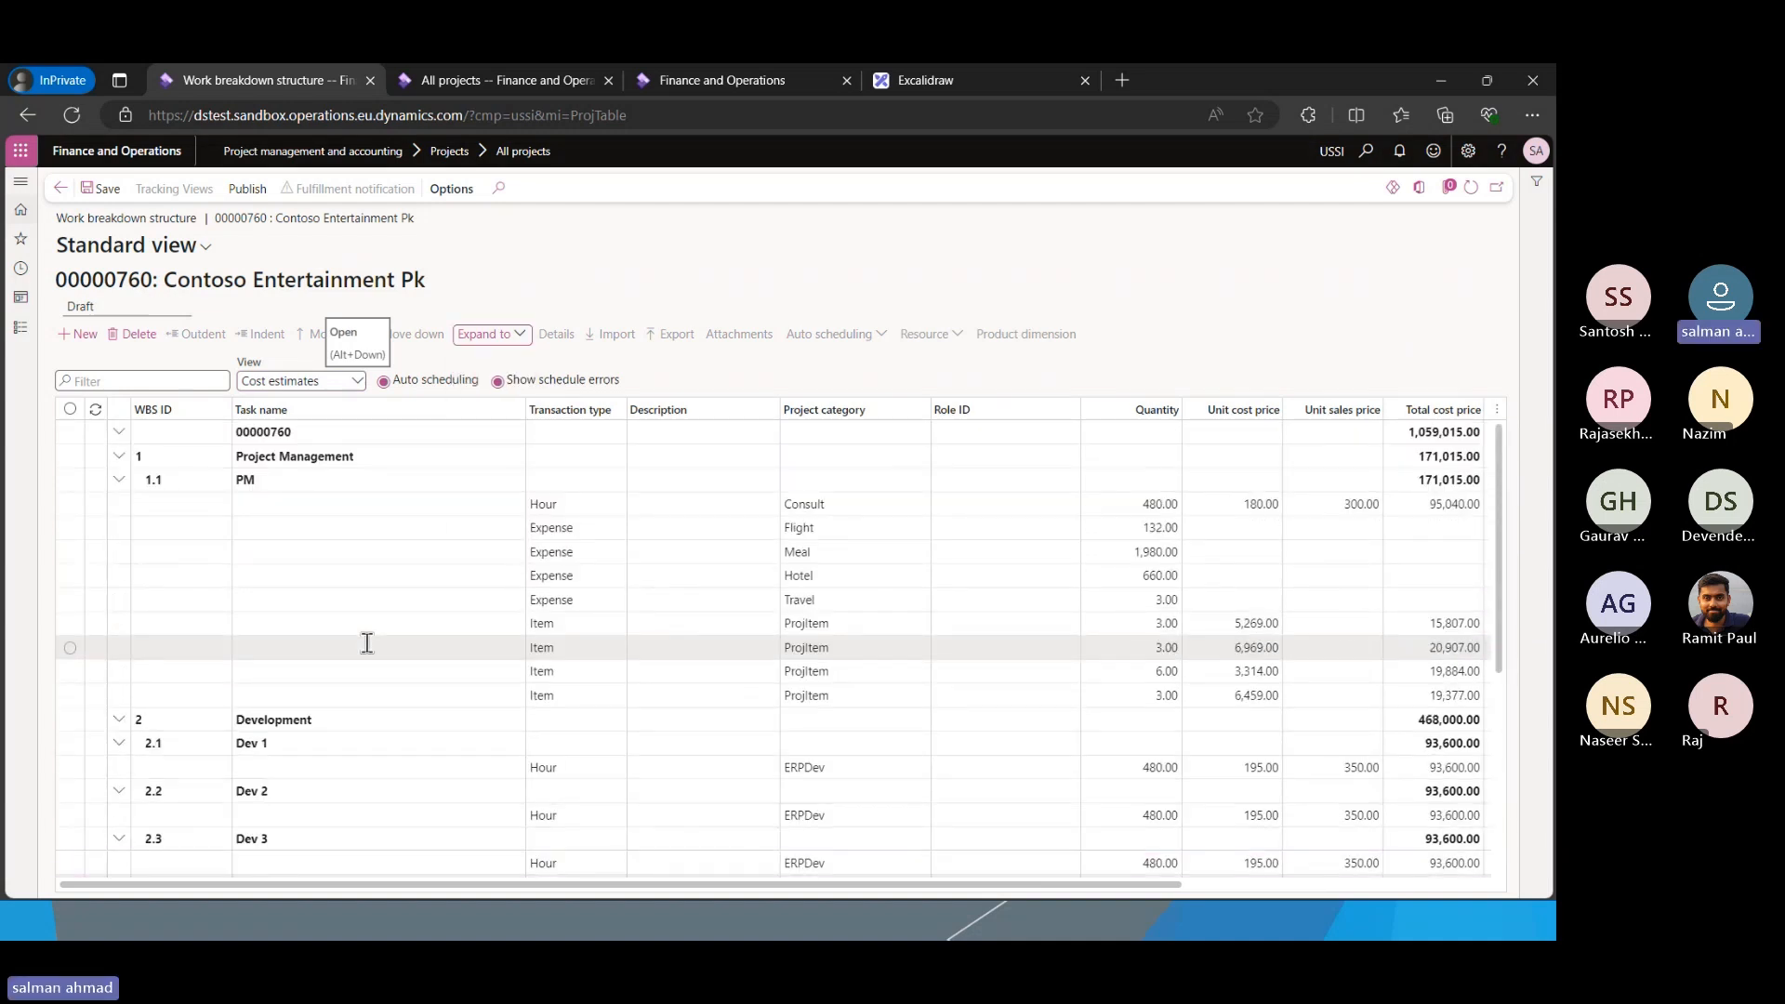
pyautogui.click(599, 528)
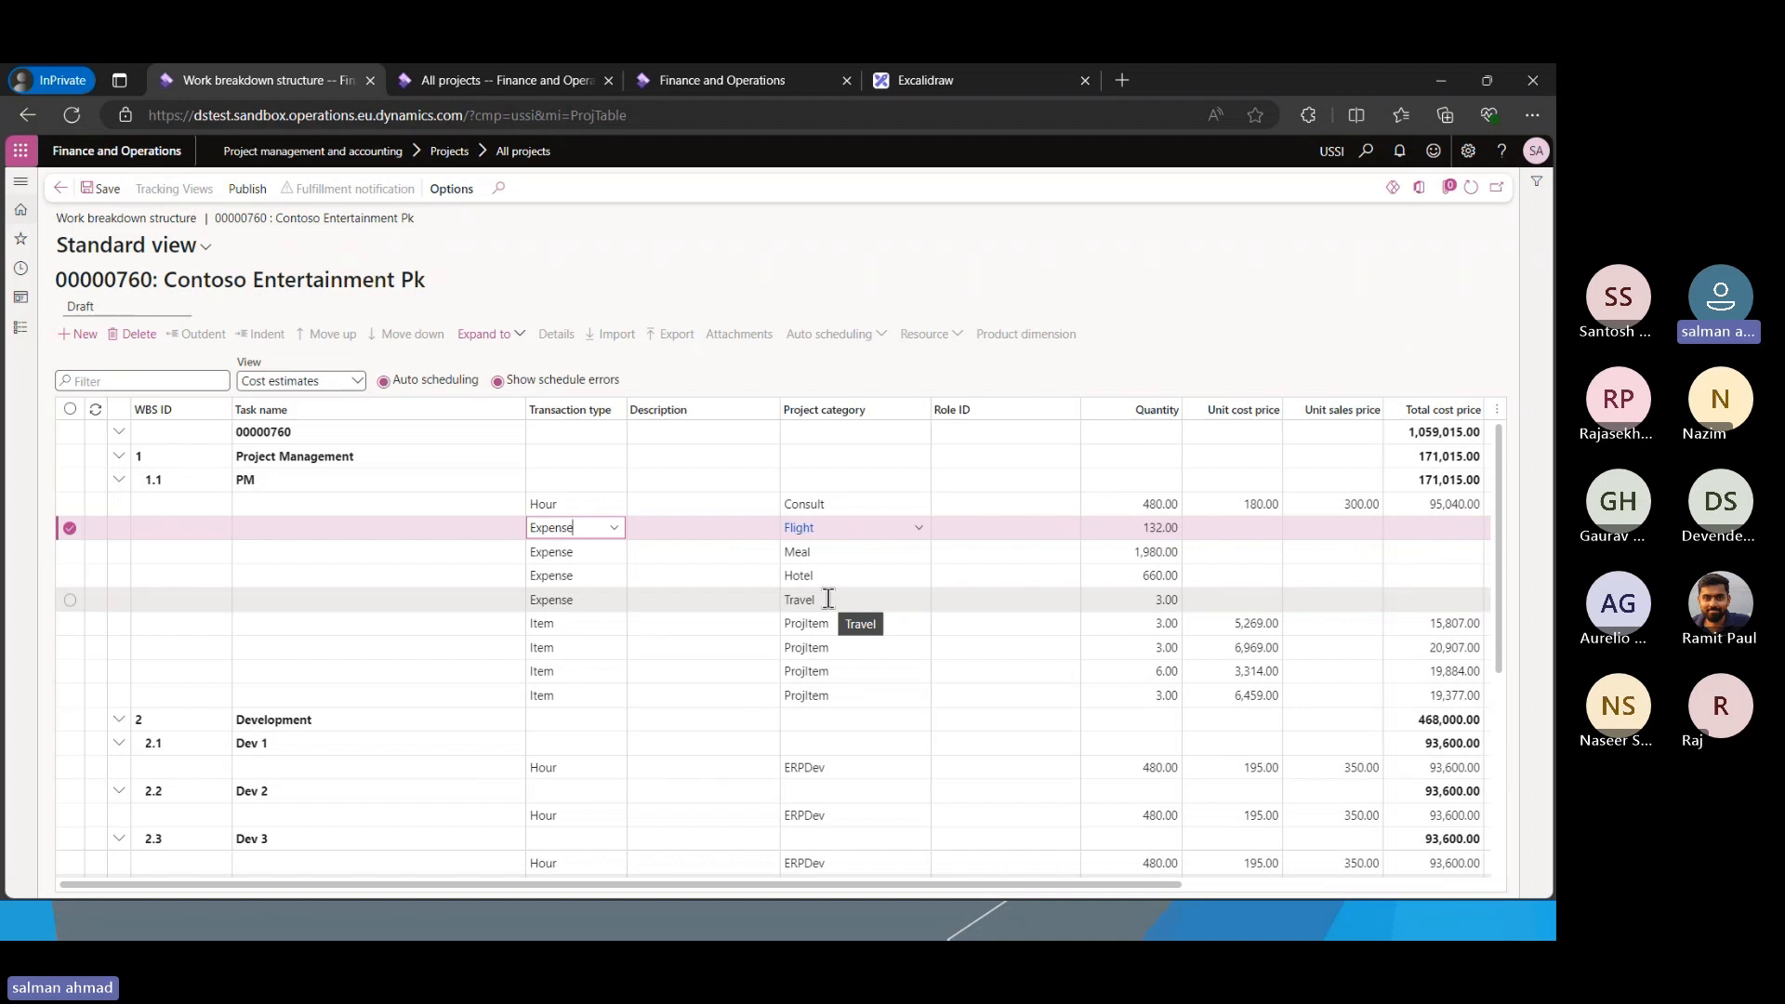
pyautogui.scroll(-5, 838, 716)
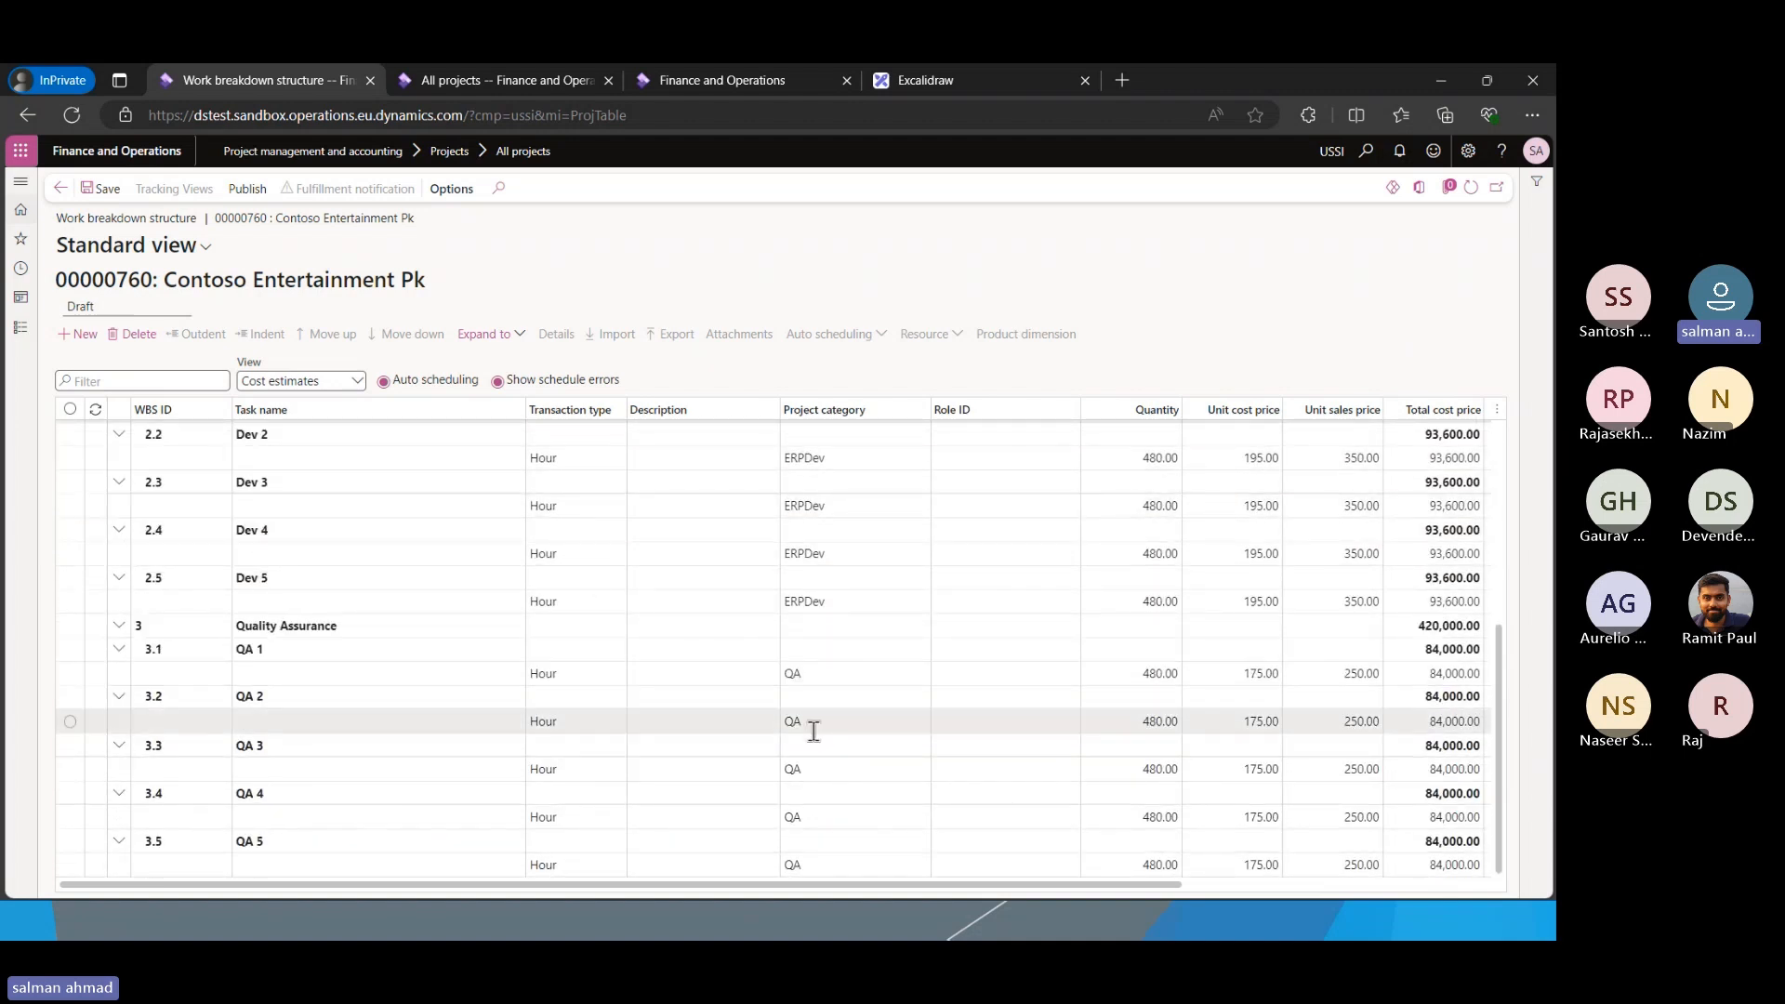
pyautogui.click(313, 630)
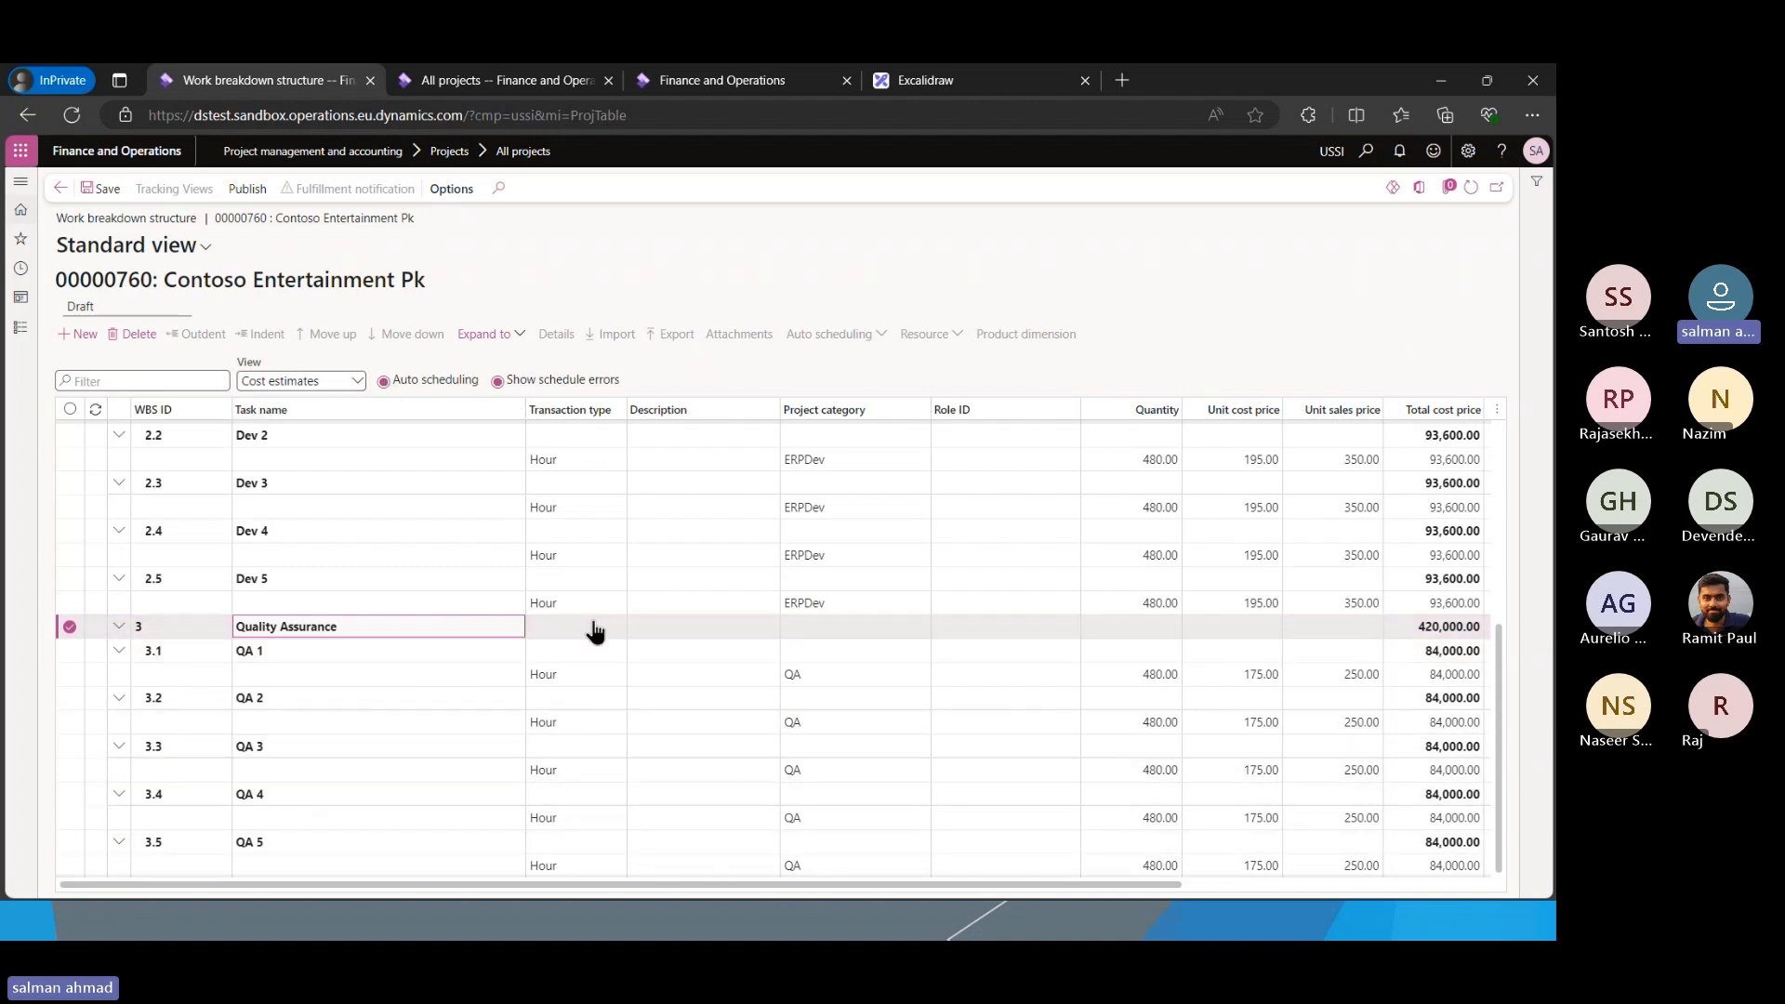
pyautogui.scroll(5, 395, 529)
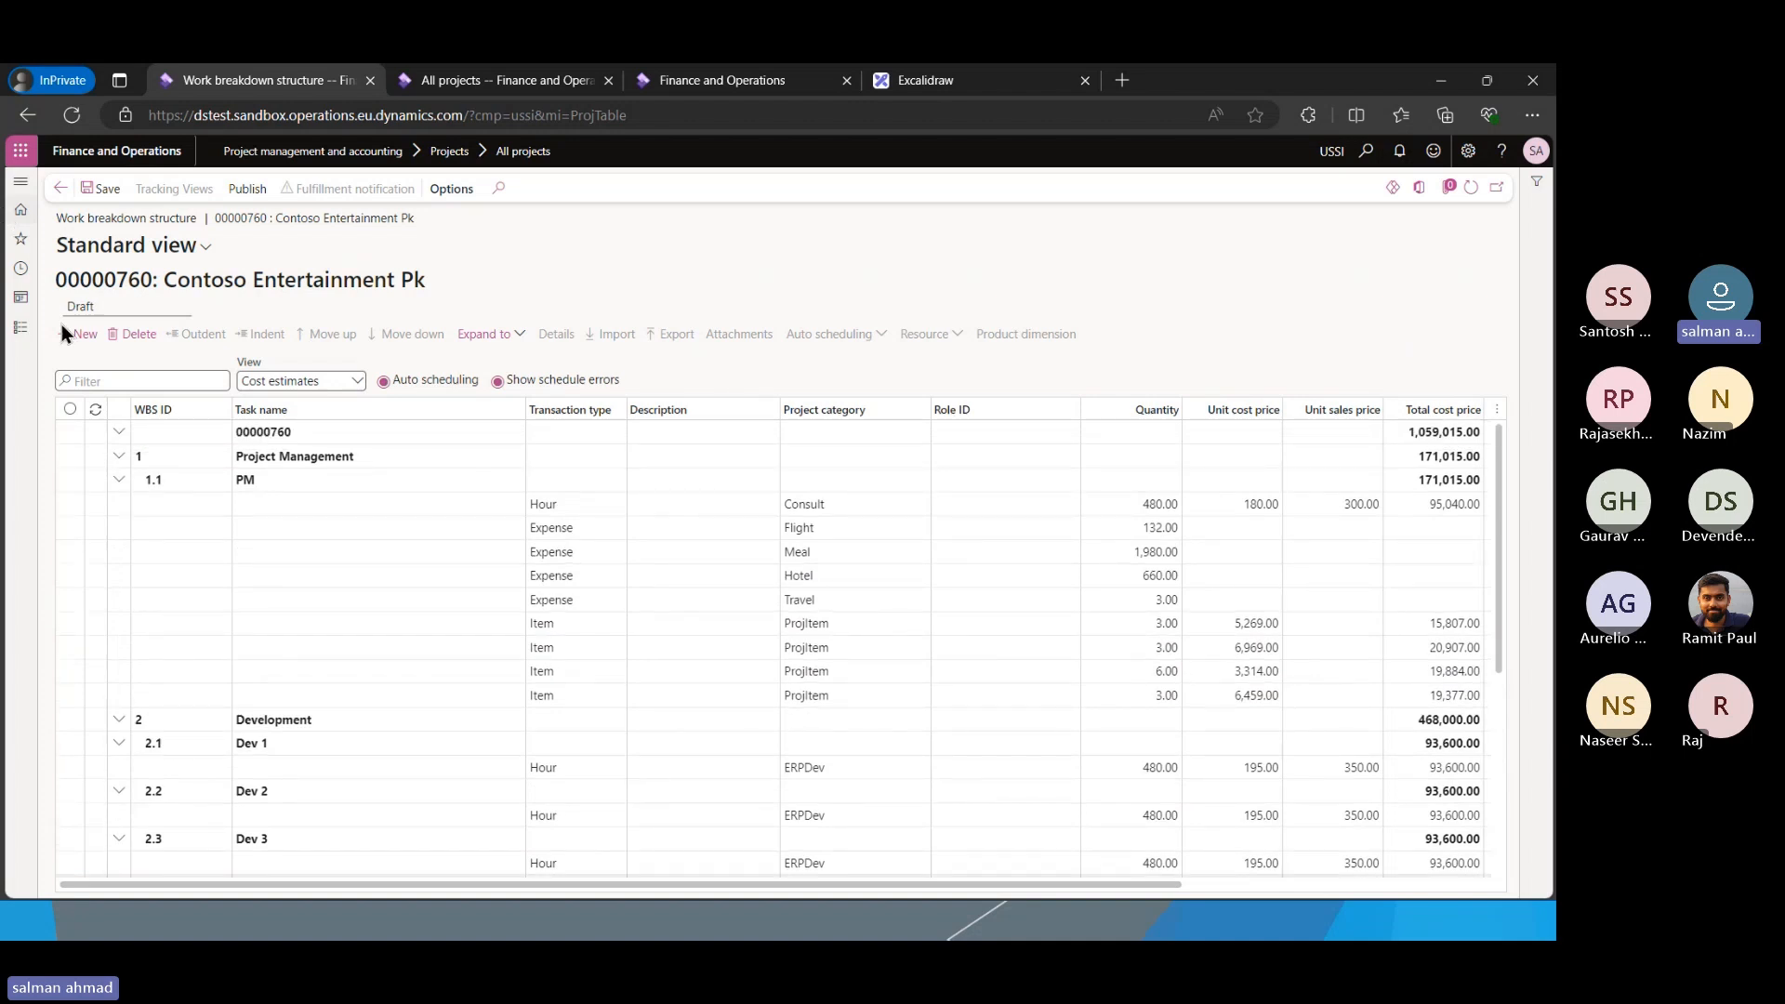
# Delete all tasks from the work breakdown structure in the Scheduling view and try to publish it before returning to the project
pyautogui.click(340, 381)
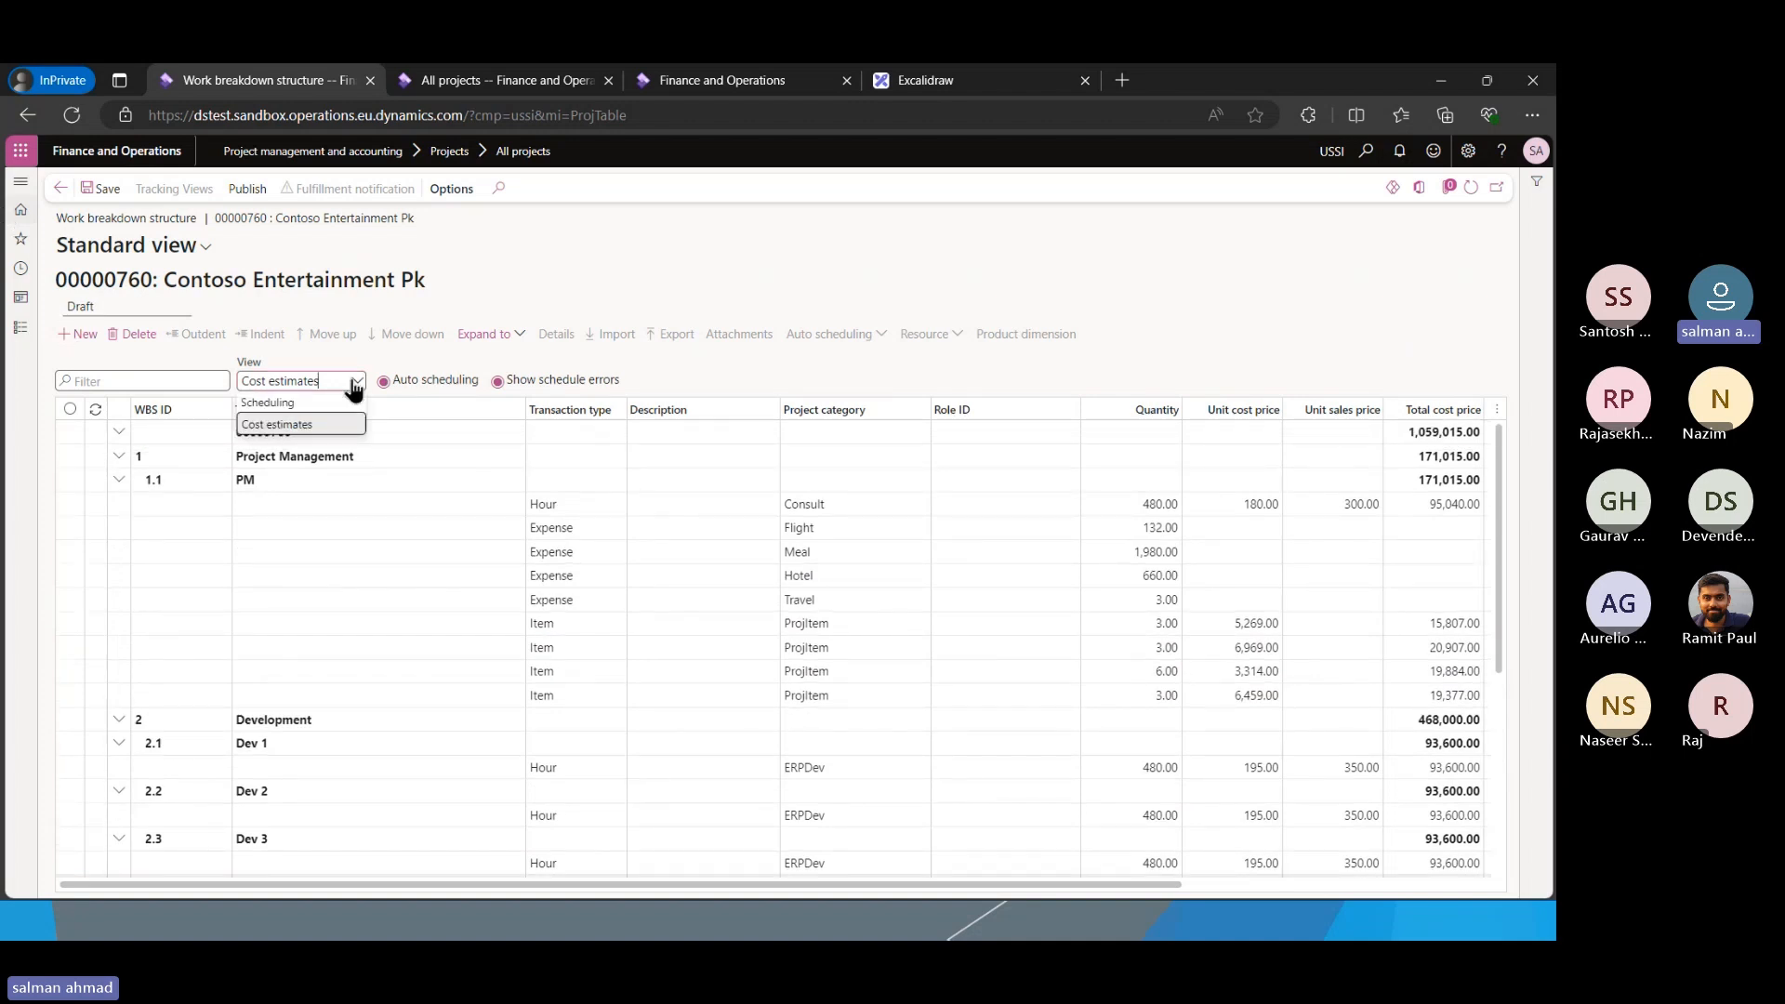
pyautogui.click(309, 398)
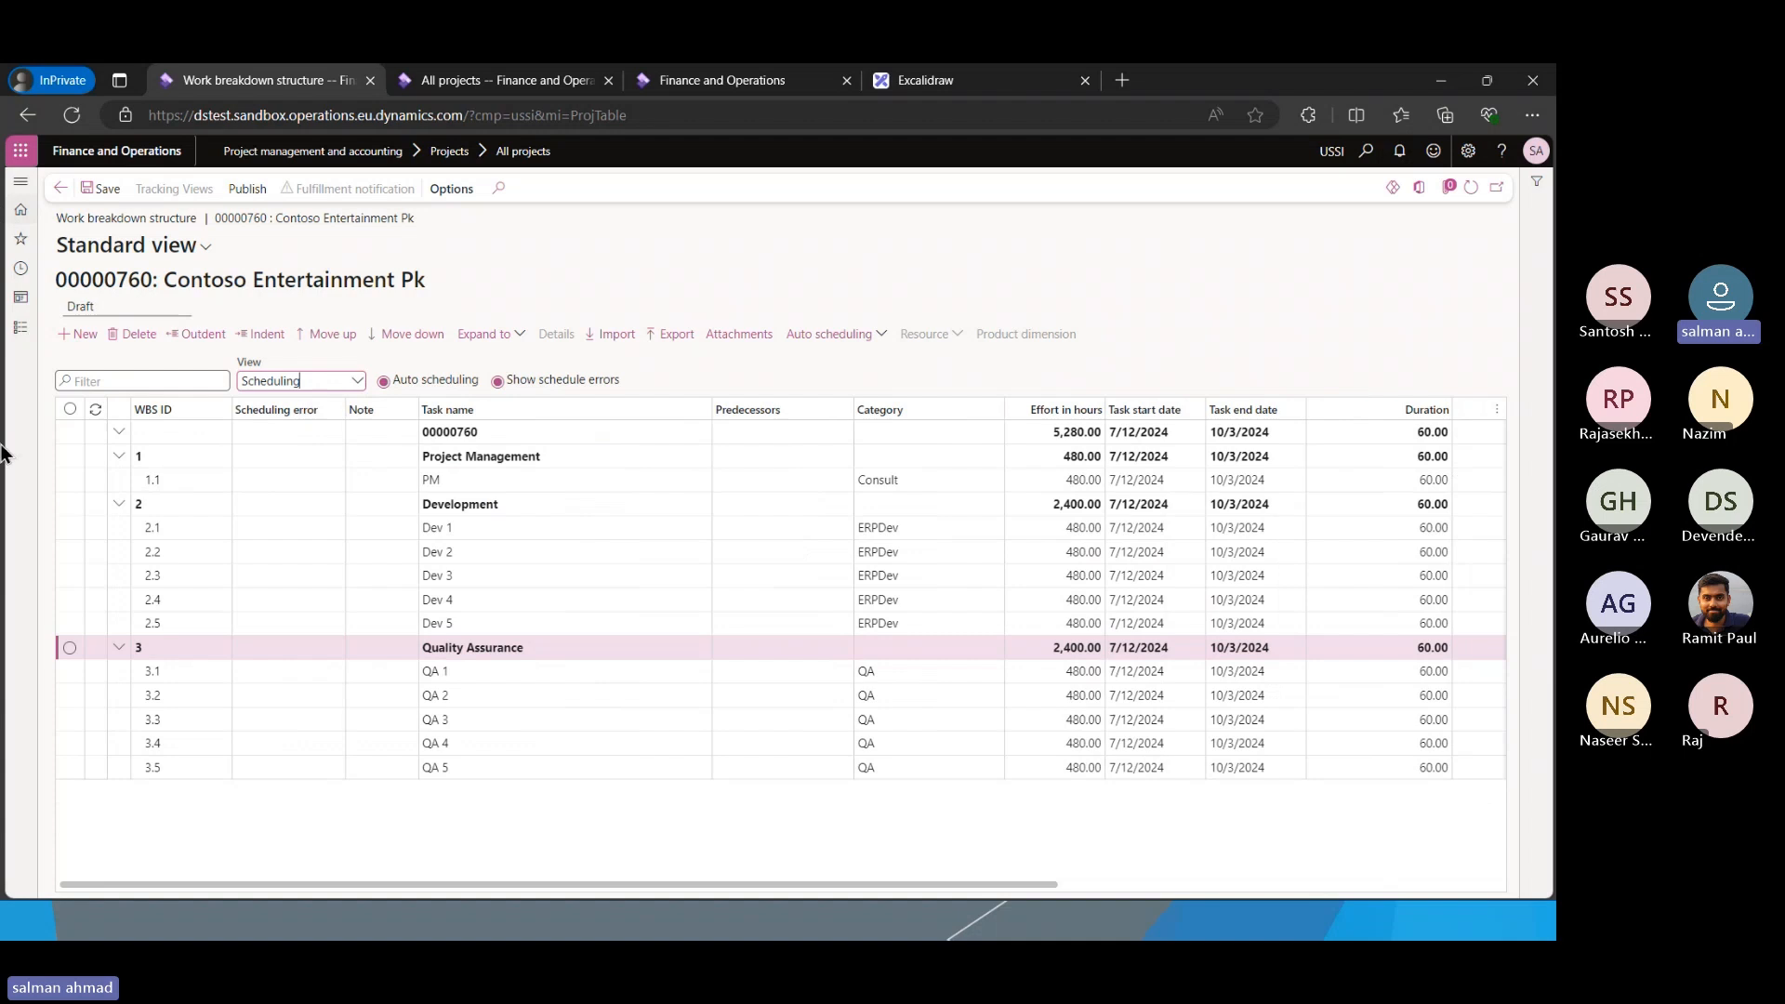
pyautogui.click(70, 409)
pyautogui.click(139, 335)
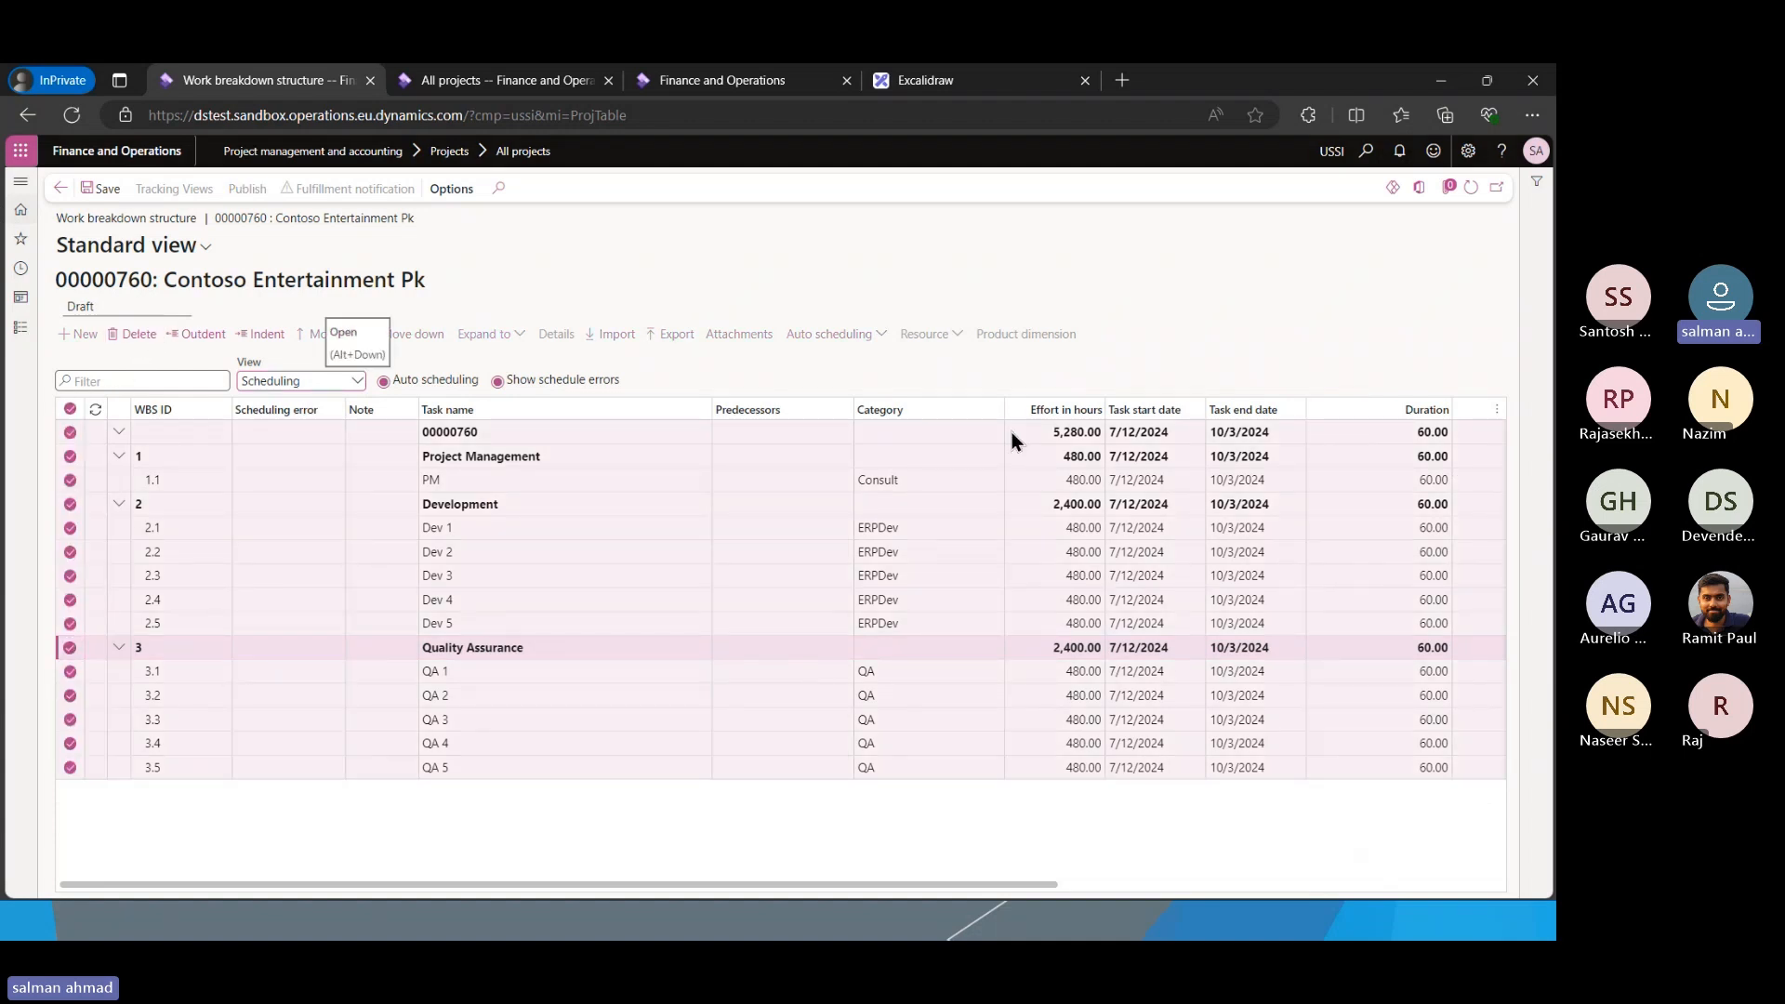
pyautogui.click(955, 493)
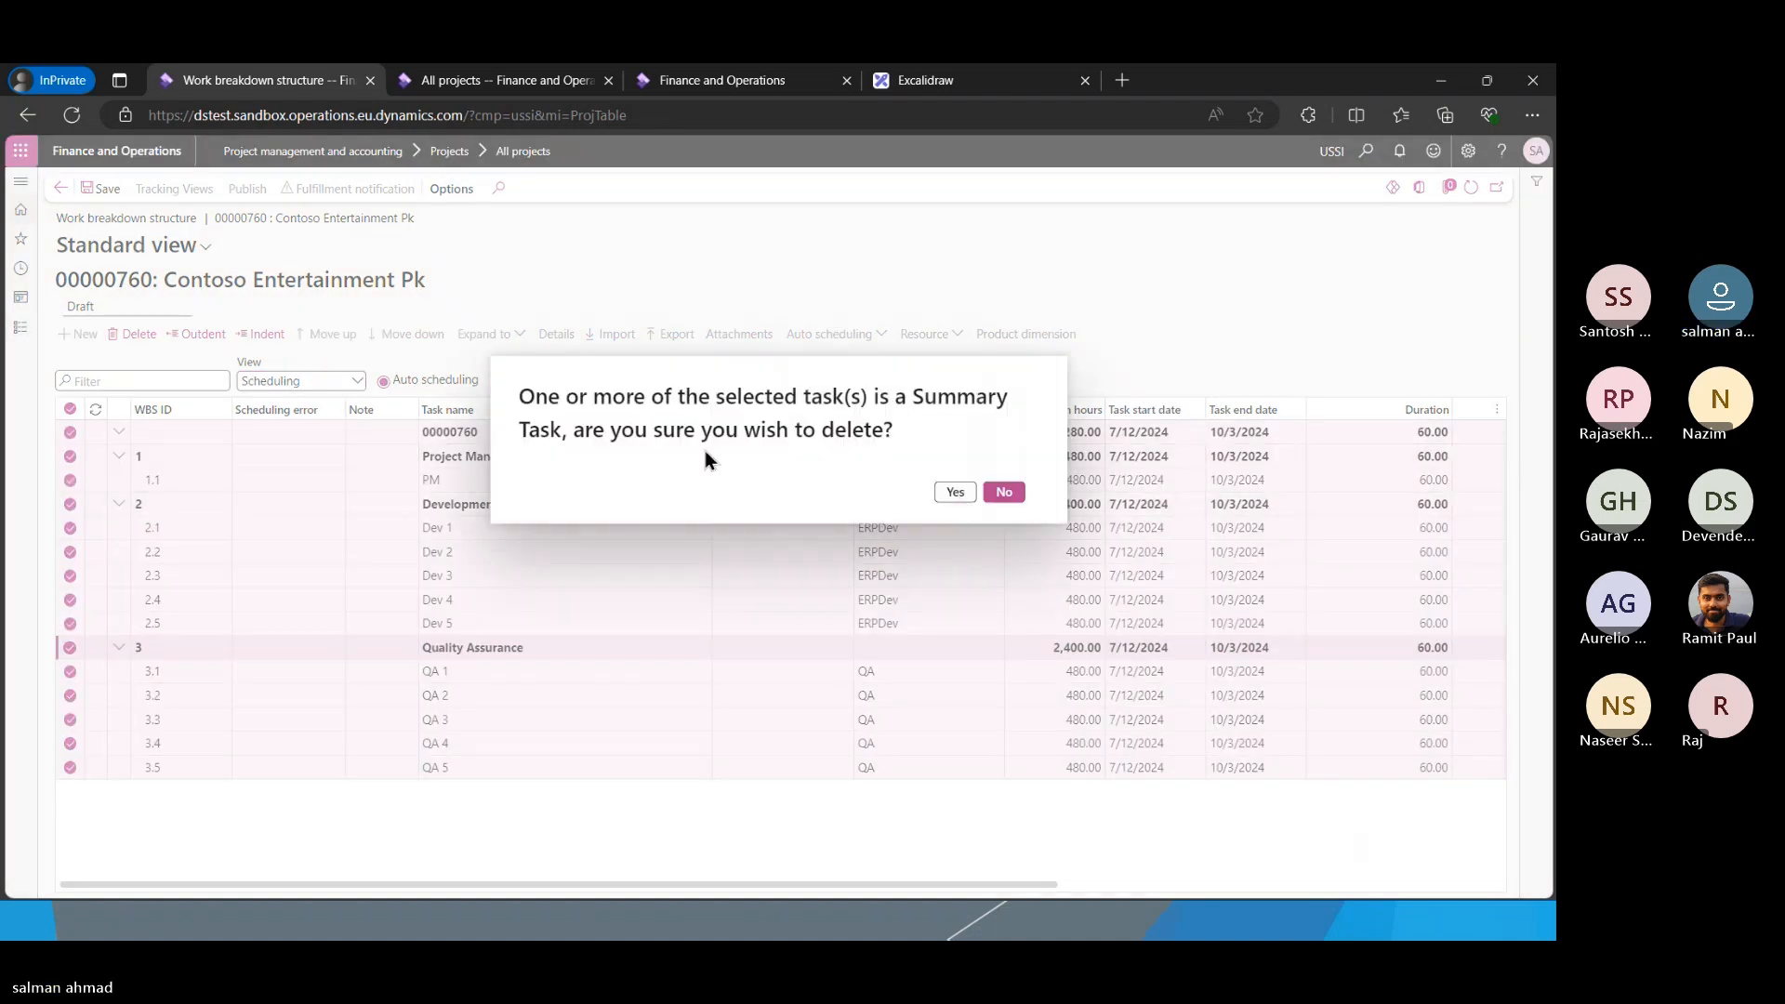
pyautogui.click(246, 190)
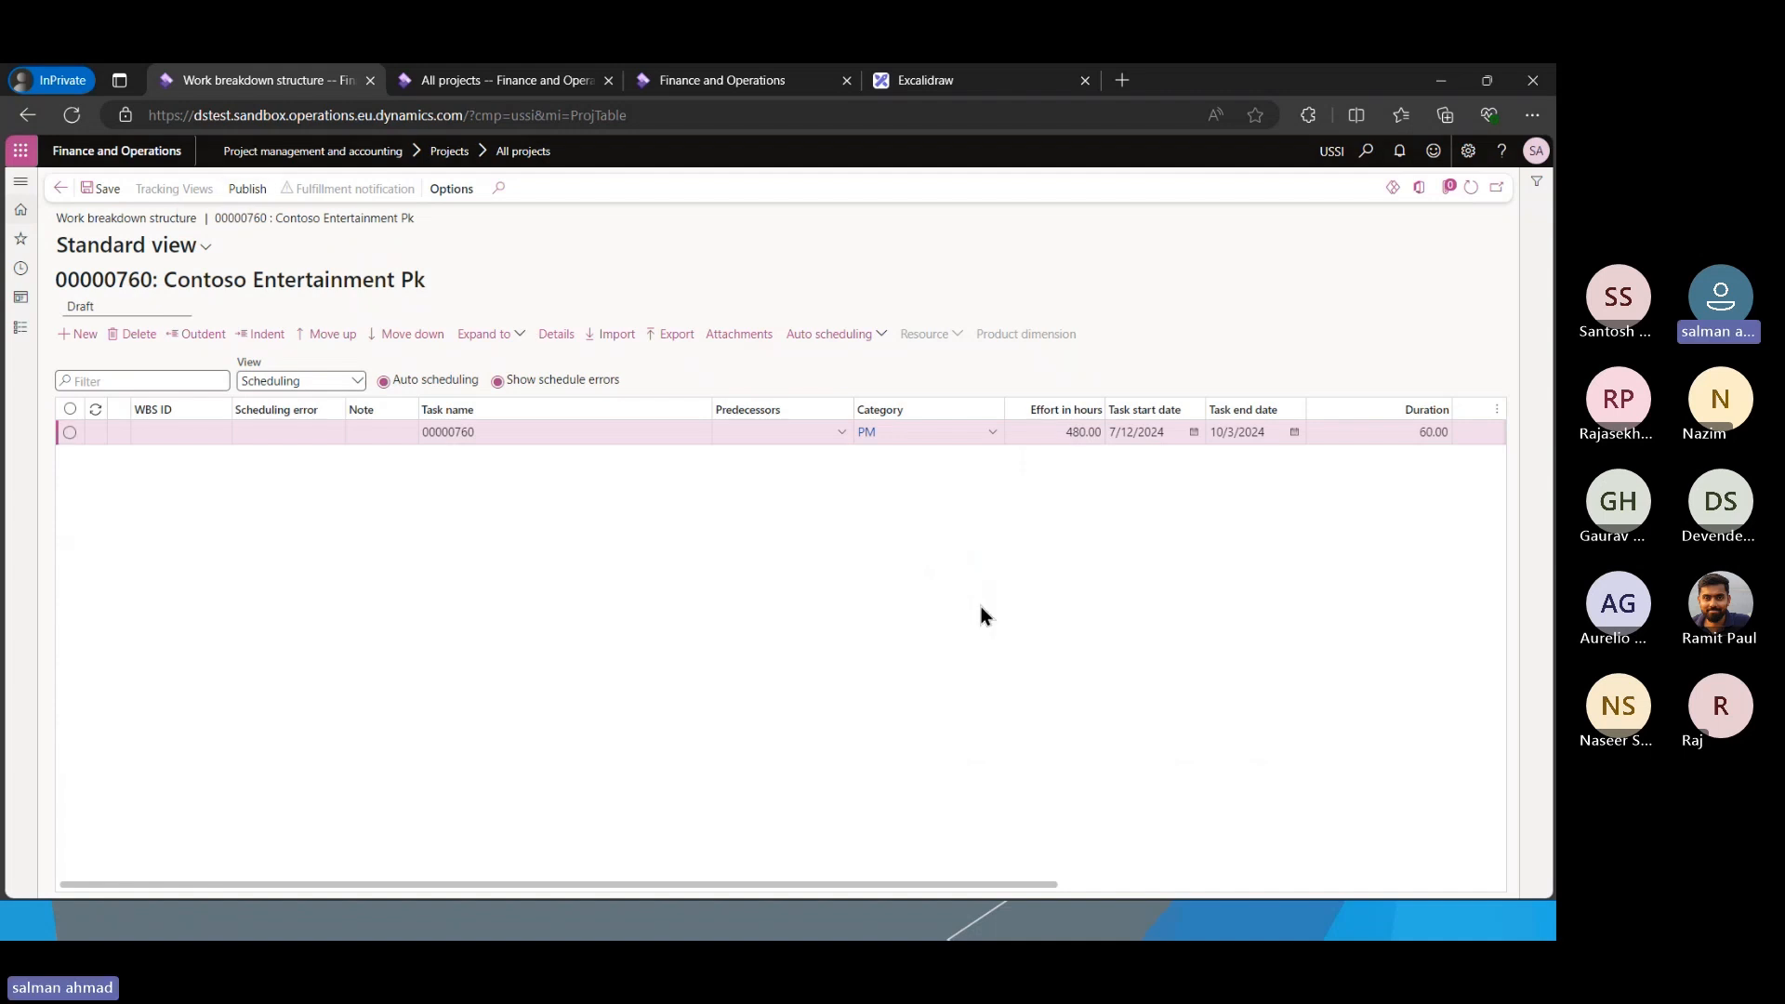
pyautogui.click(62, 190)
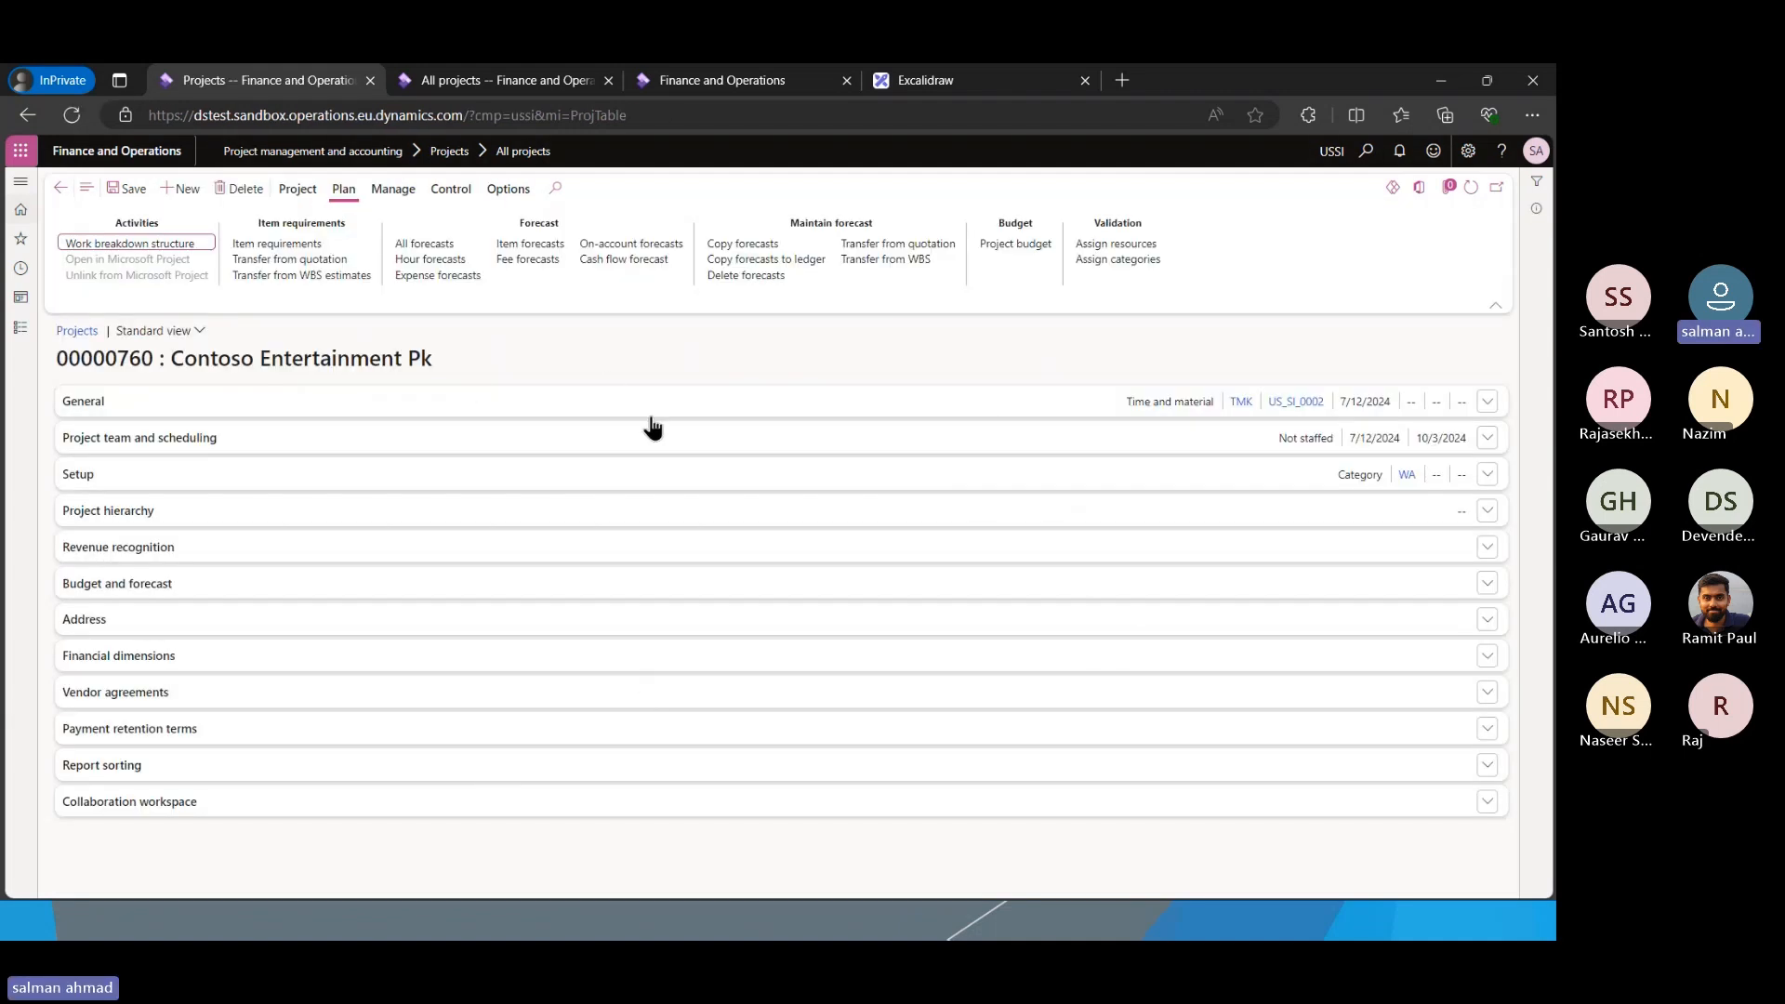
# Switch to the Project Management Accounting PowerPoint slide show and advance past the Line Properties slide to the end of the show
pyautogui.hotkey('alt', 'Tab')
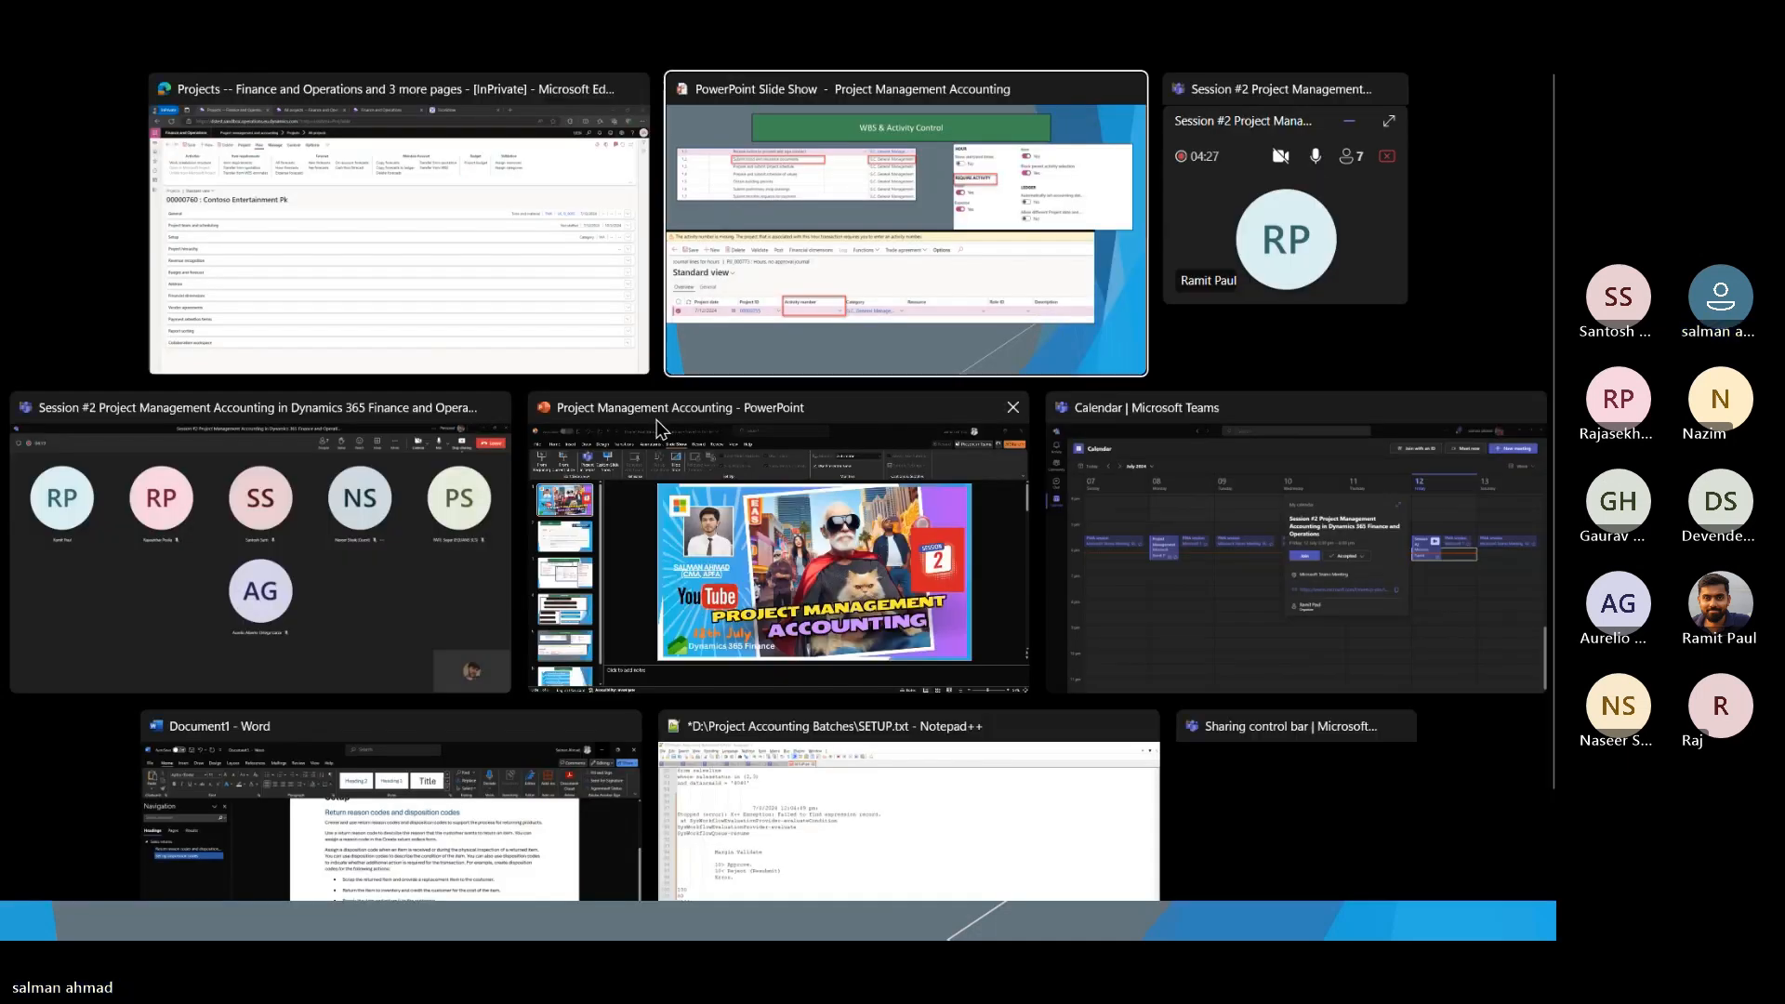
pyautogui.press('Right')
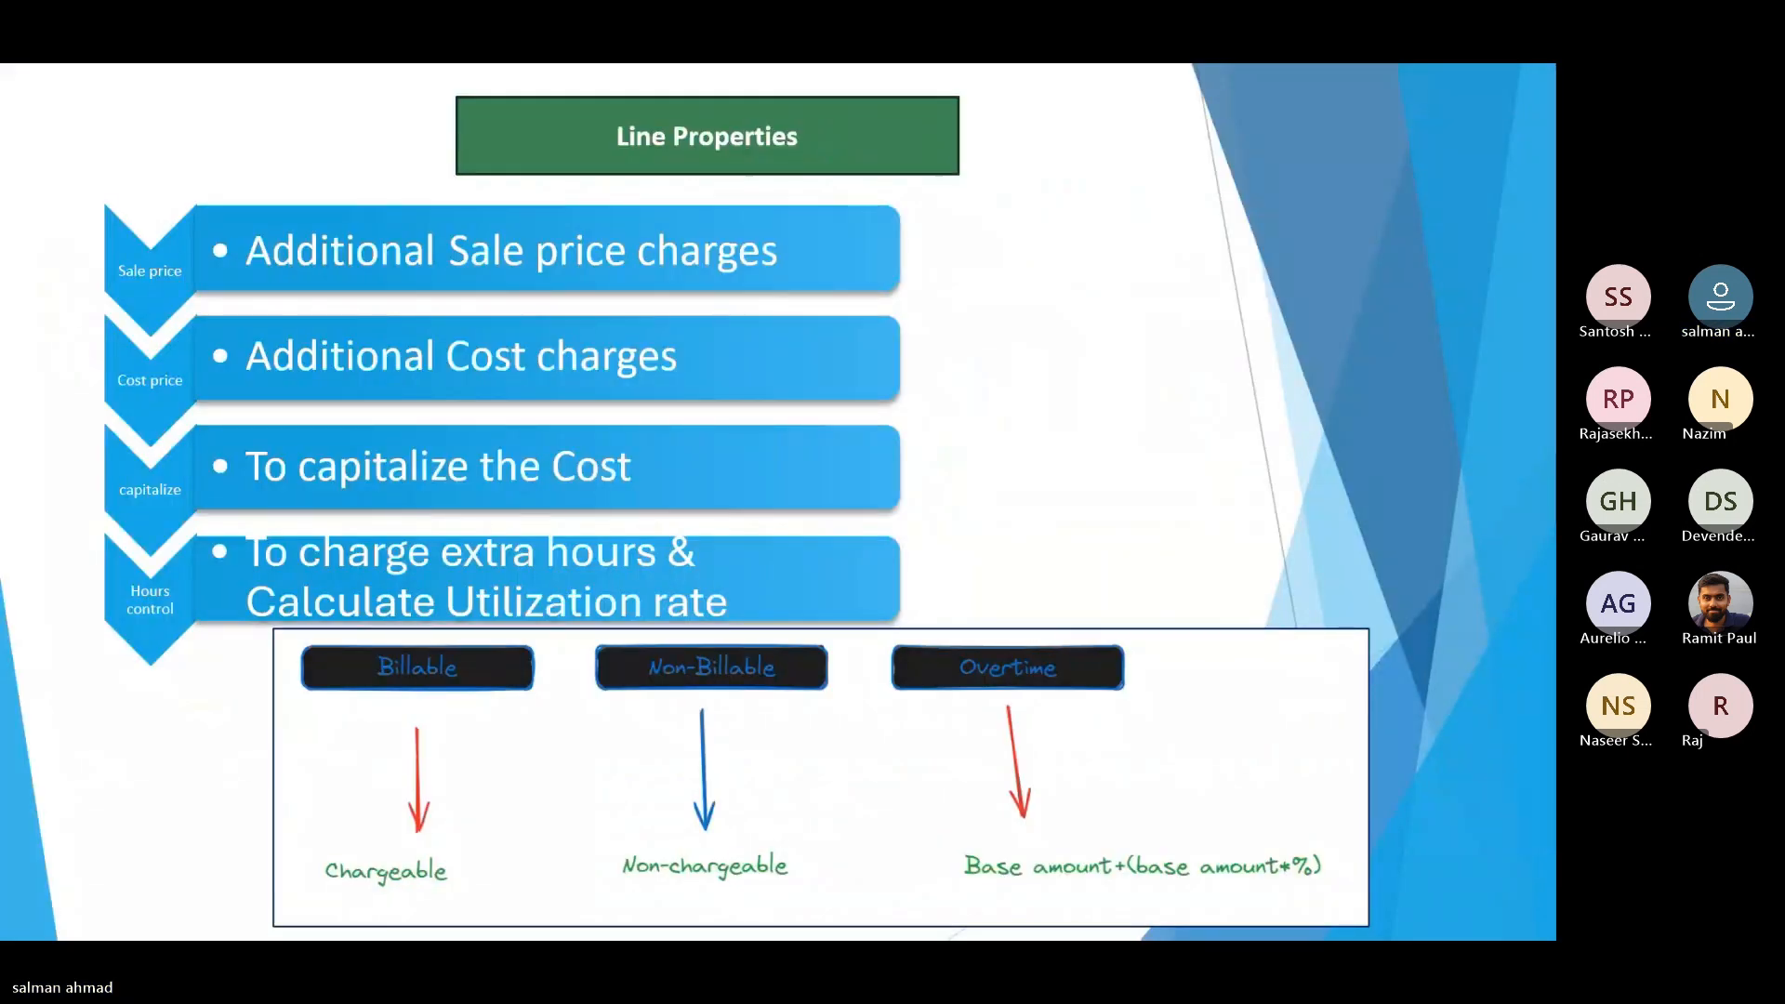
pyautogui.press('Right')
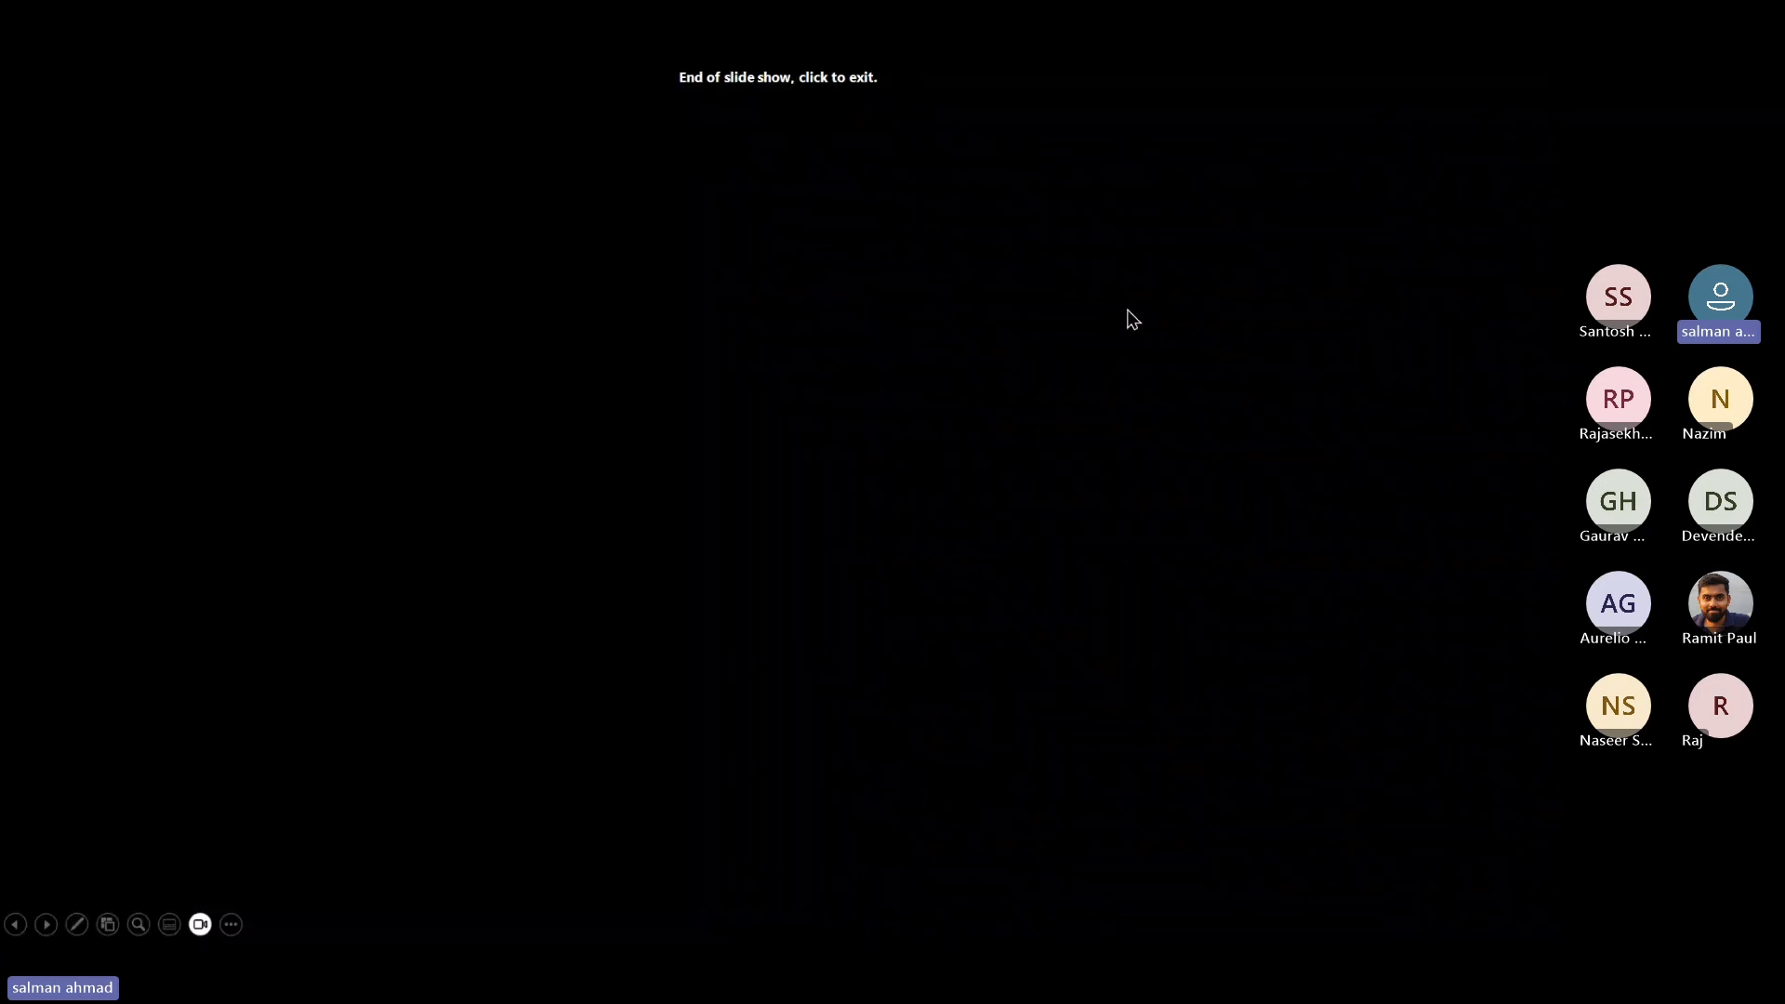
# Switch from the Line Properties slide to the Excalidraw board and draw a red box labelled "T&M" below the Scope of work box
pyautogui.press('Left')
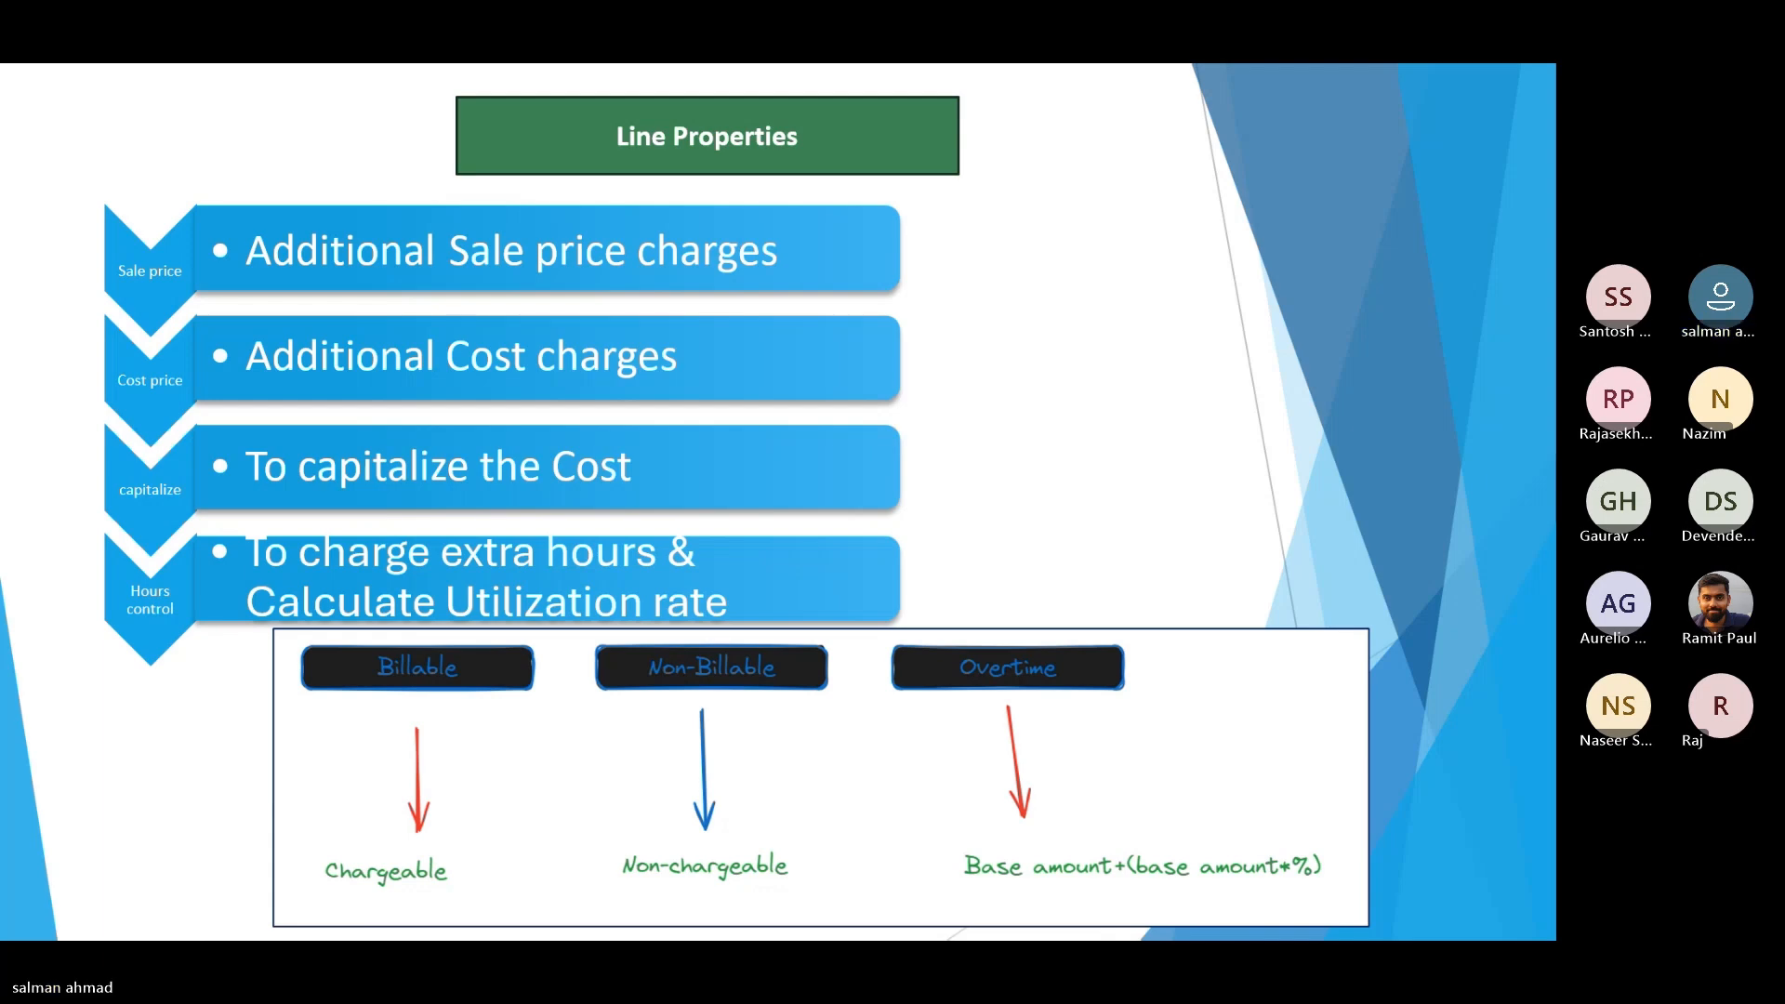
pyautogui.hotkey('alt', 'Tab')
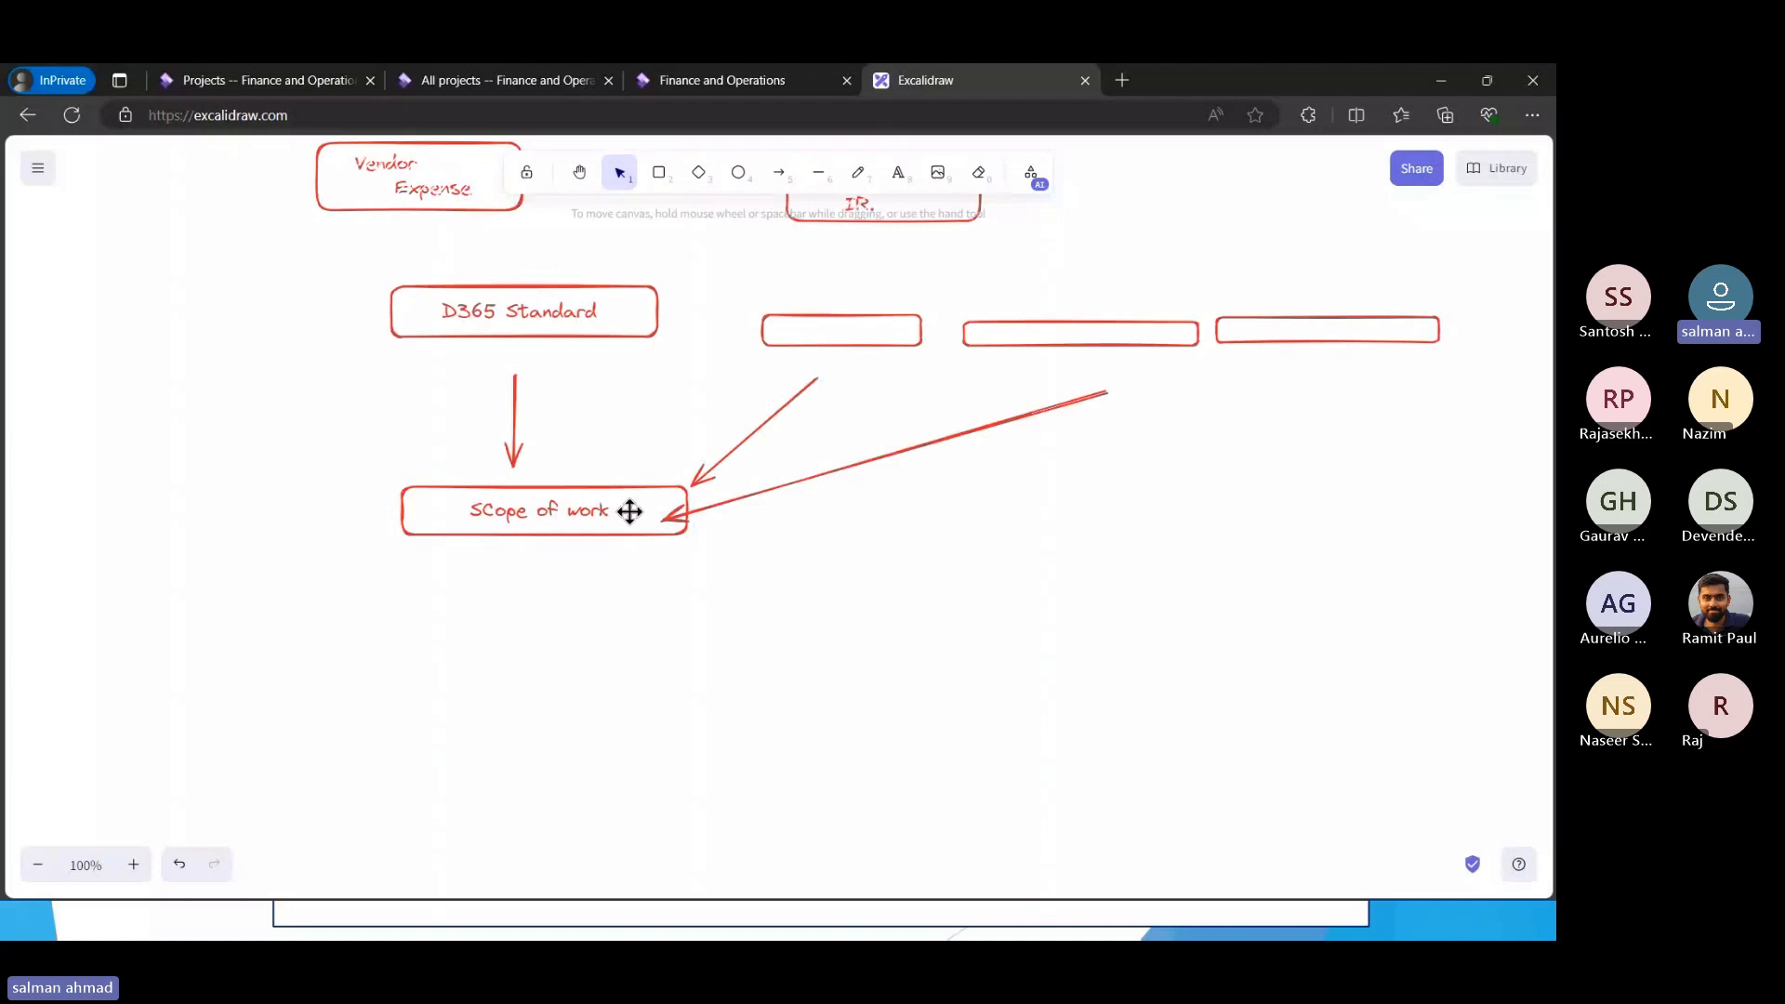
pyautogui.scroll(2, 630, 510)
pyautogui.scroll(-2, 650, 279)
pyautogui.click(660, 172)
pyautogui.scroll(-4, 485, 405)
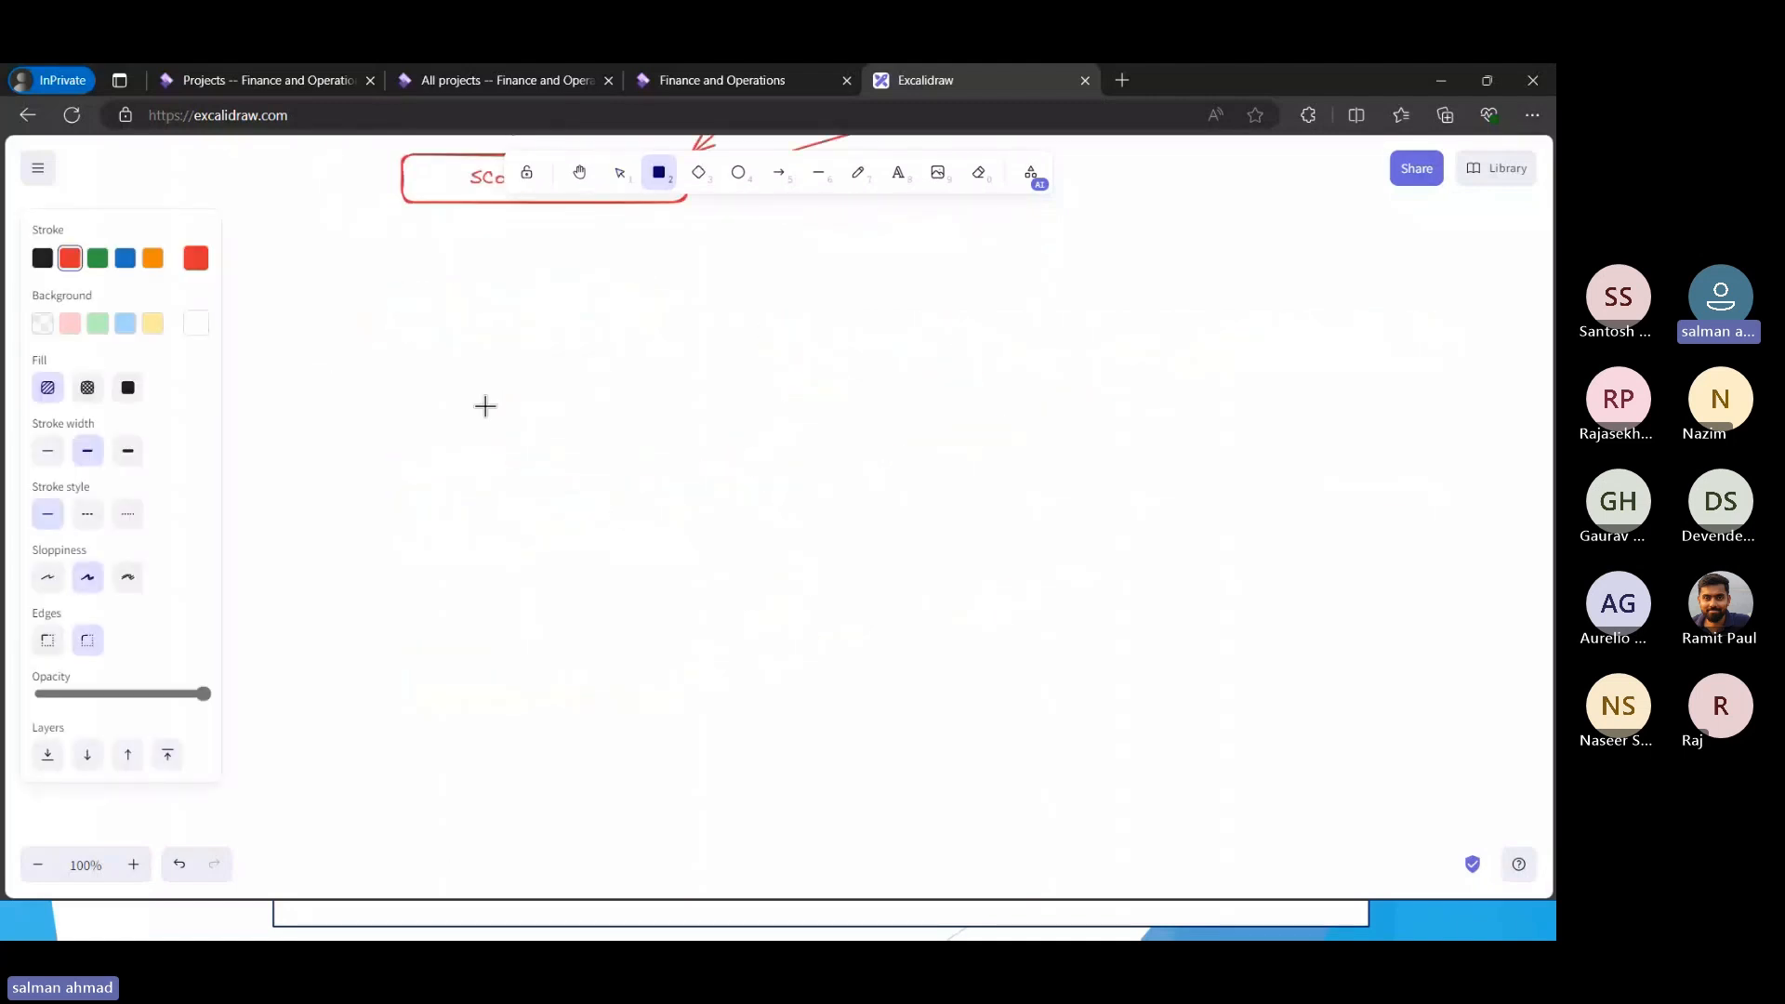
pyautogui.moveTo(405, 332); pyautogui.dragTo(692, 382)
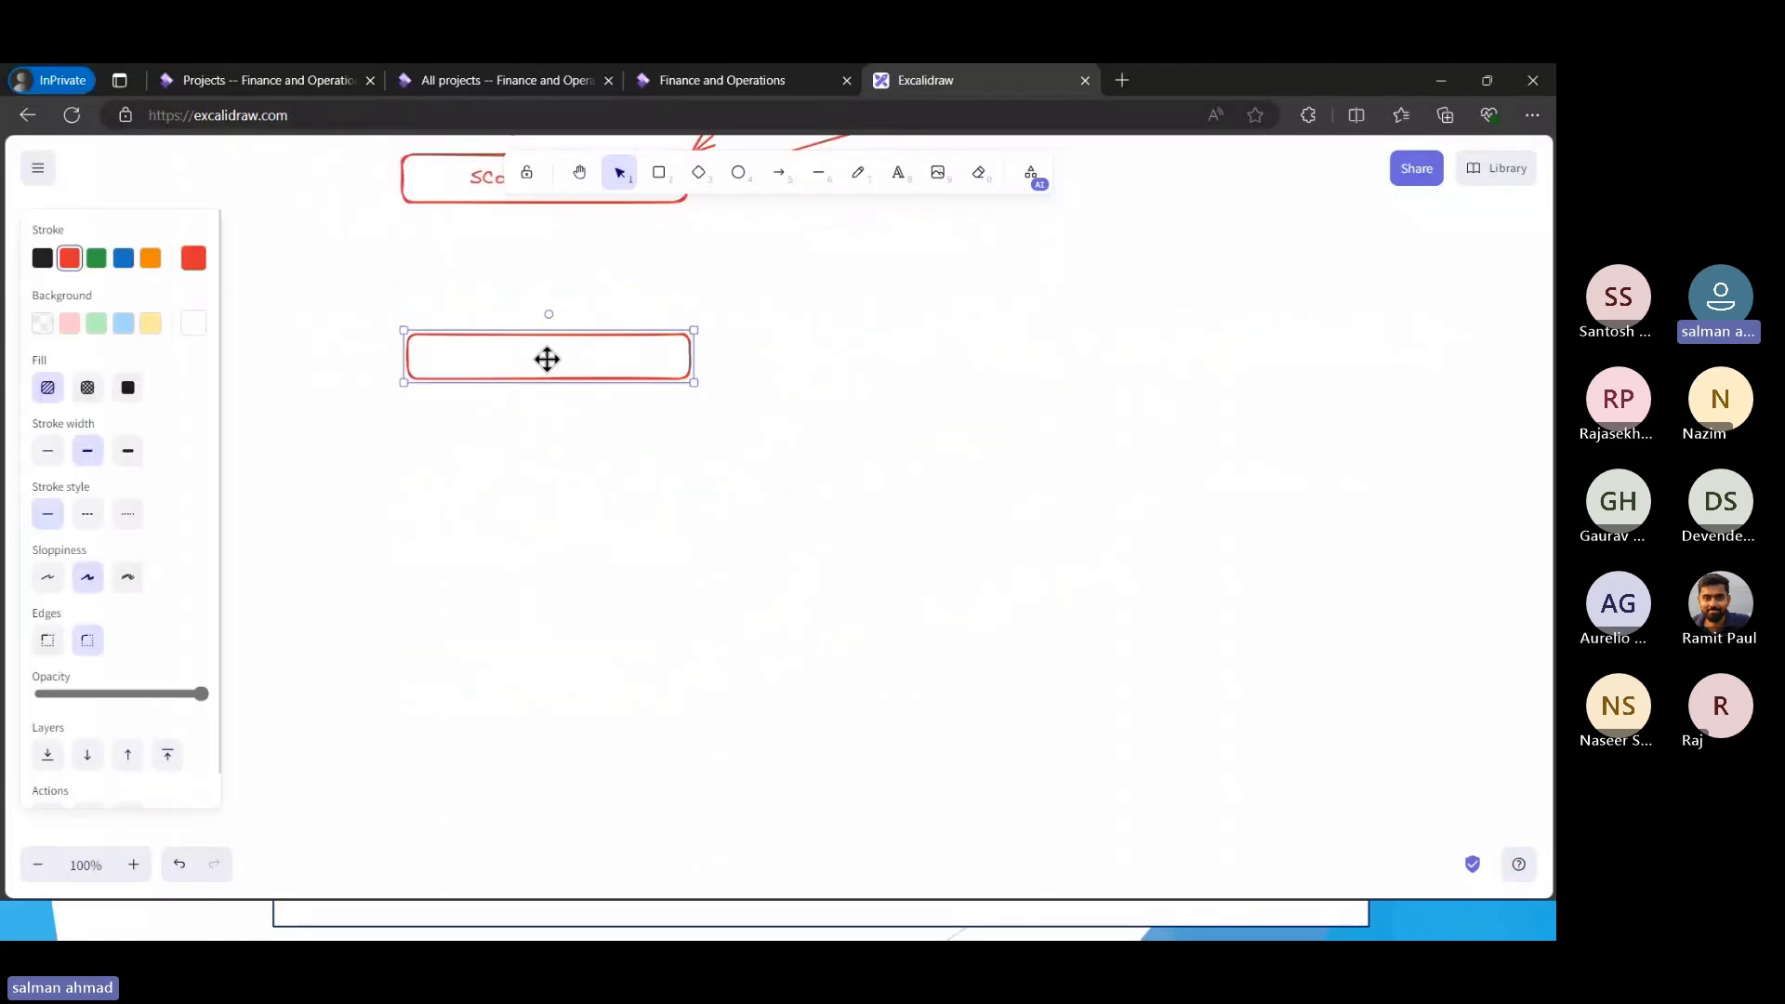
pyautogui.doubleClick(547, 360)
pyautogui.write('T&M')
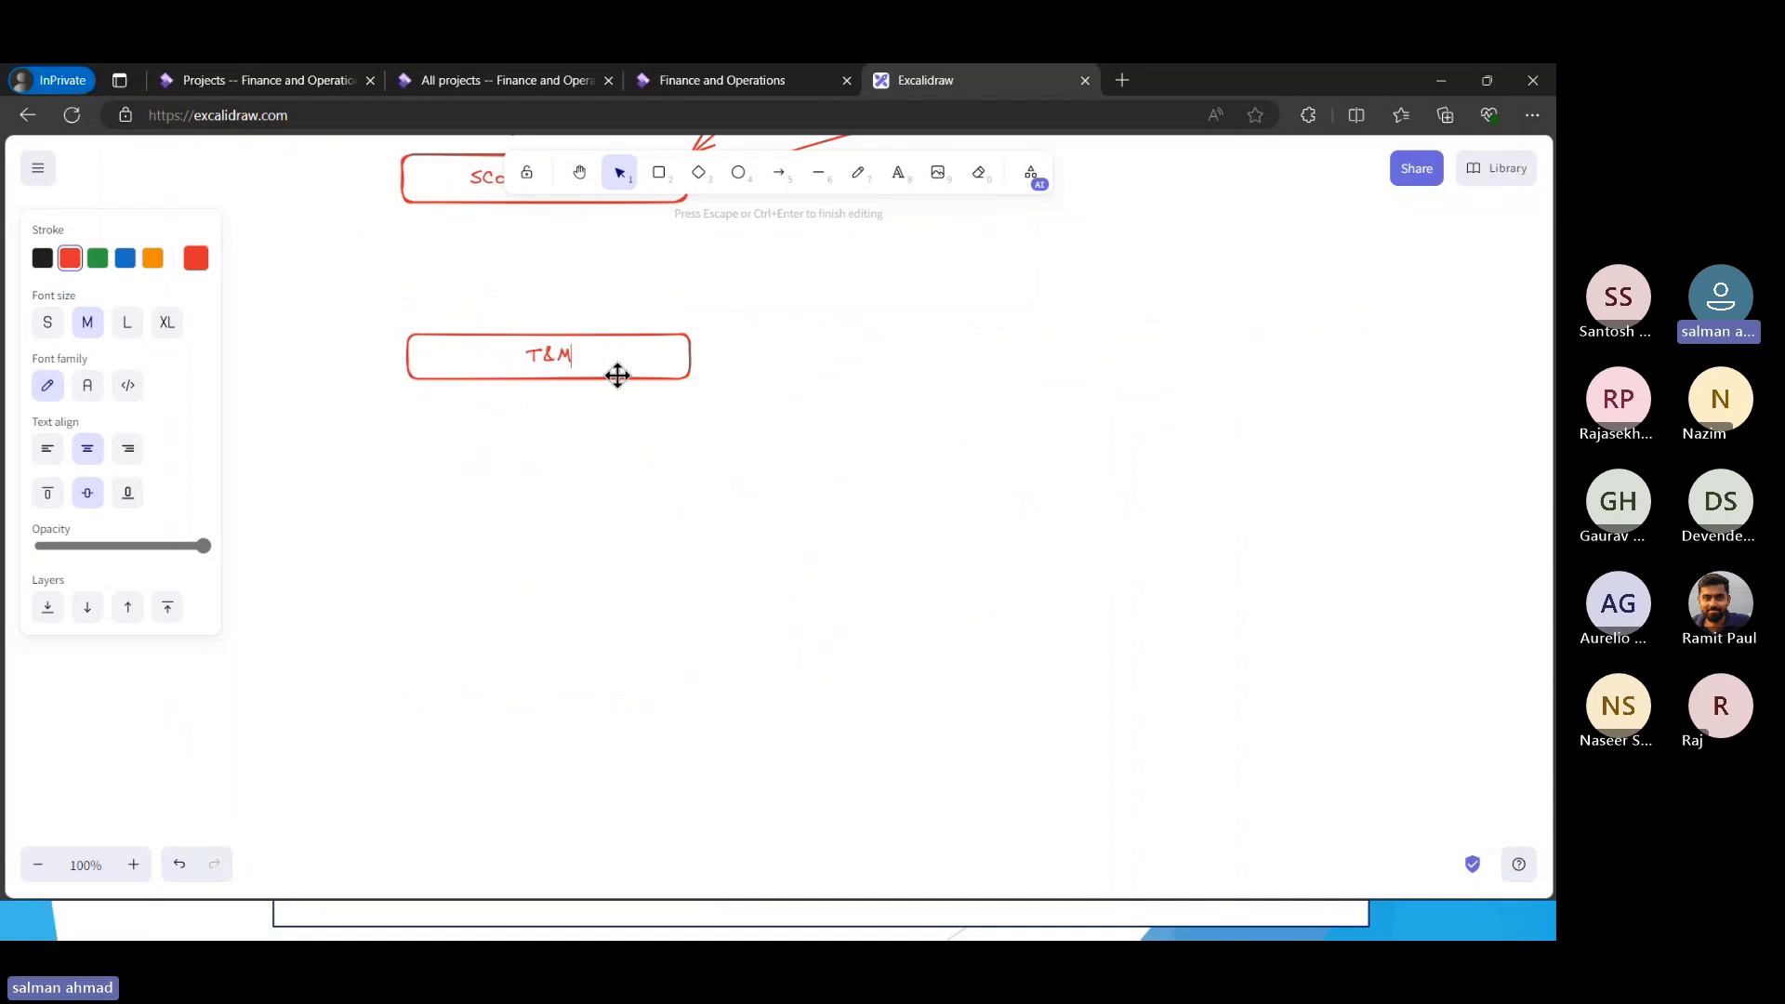
pyautogui.click(557, 427)
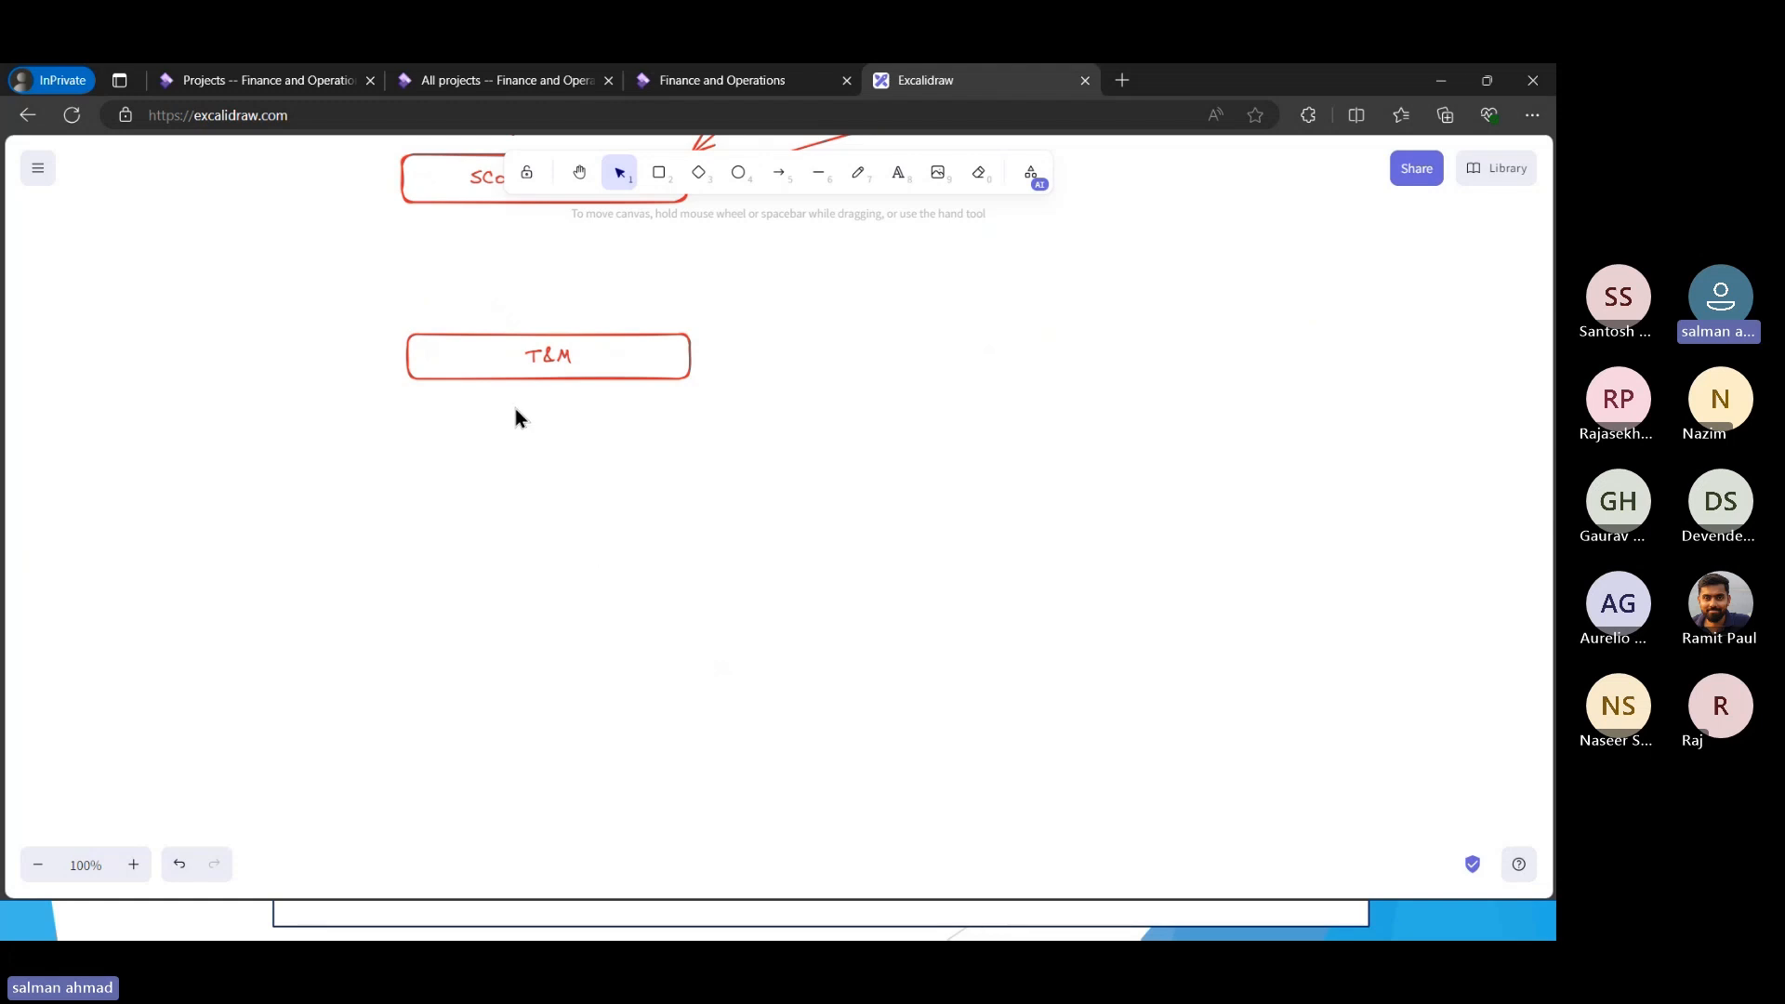
# Add a text note below the T&M box reading "Support contract." with an indented second line starting "10 Hours,"
pyautogui.doubleClick(423, 409)
pyautogui.write('Sup')
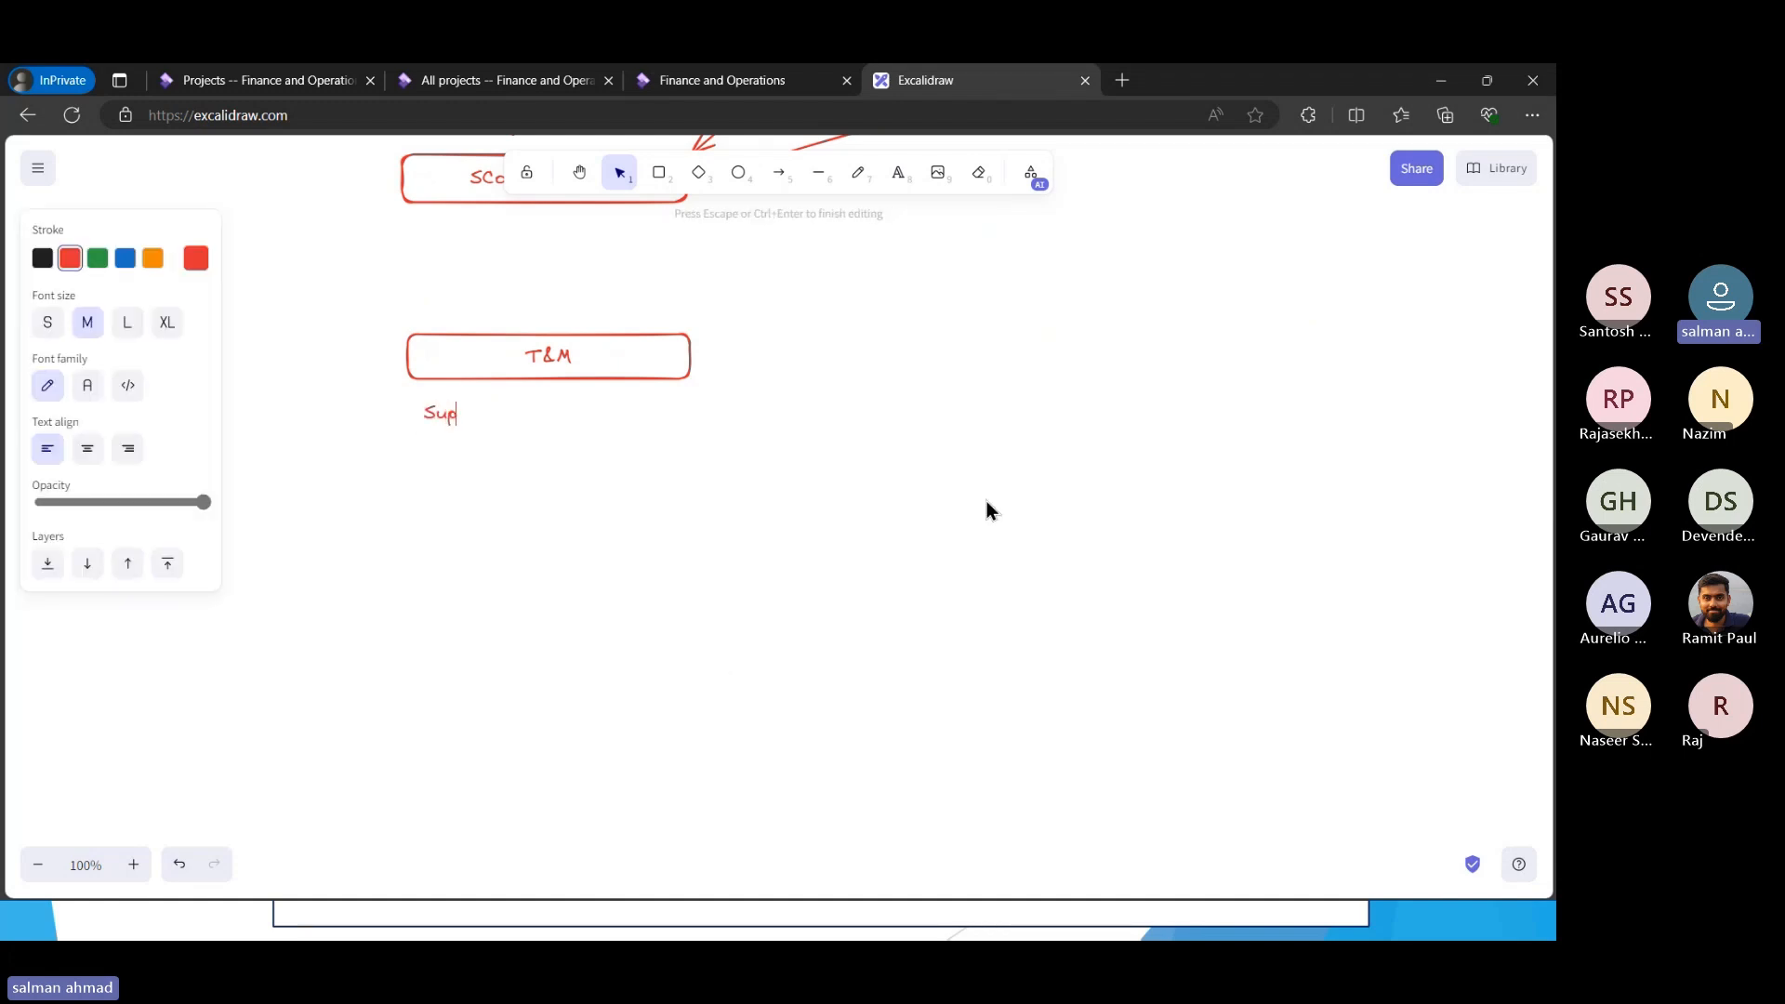
pyautogui.write('port contract.')
pyautogui.press('Return')
pyautogui.press('Tab')
pyautogui.write('.')
pyautogui.press('BackSpace')
pyautogui.write('0 Hours,')
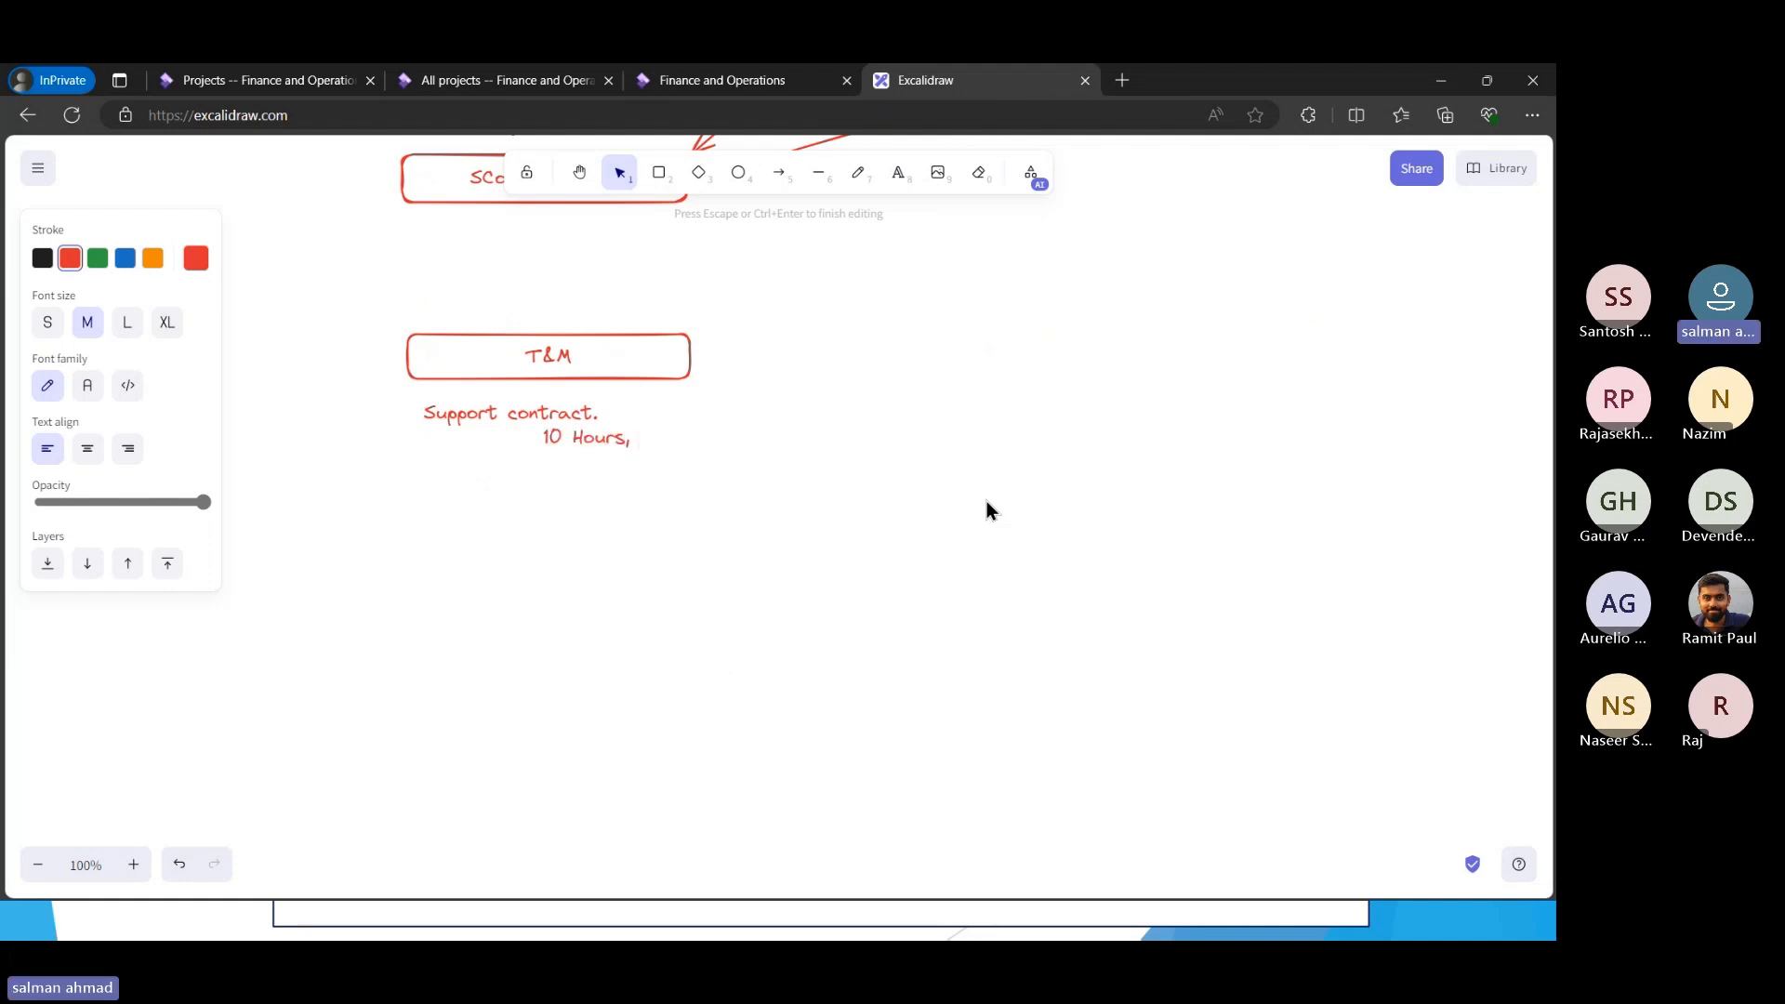
# Extend the note's second line with "20usd, 30usd", highlight the figures to point them out, and finish editing the text
pyautogui.write(' 20')
pyautogui.write('usd')
pyautogui.write(', ')
pyautogui.write('30u')
pyautogui.press('BackSpace')
pyautogui.write('usd')
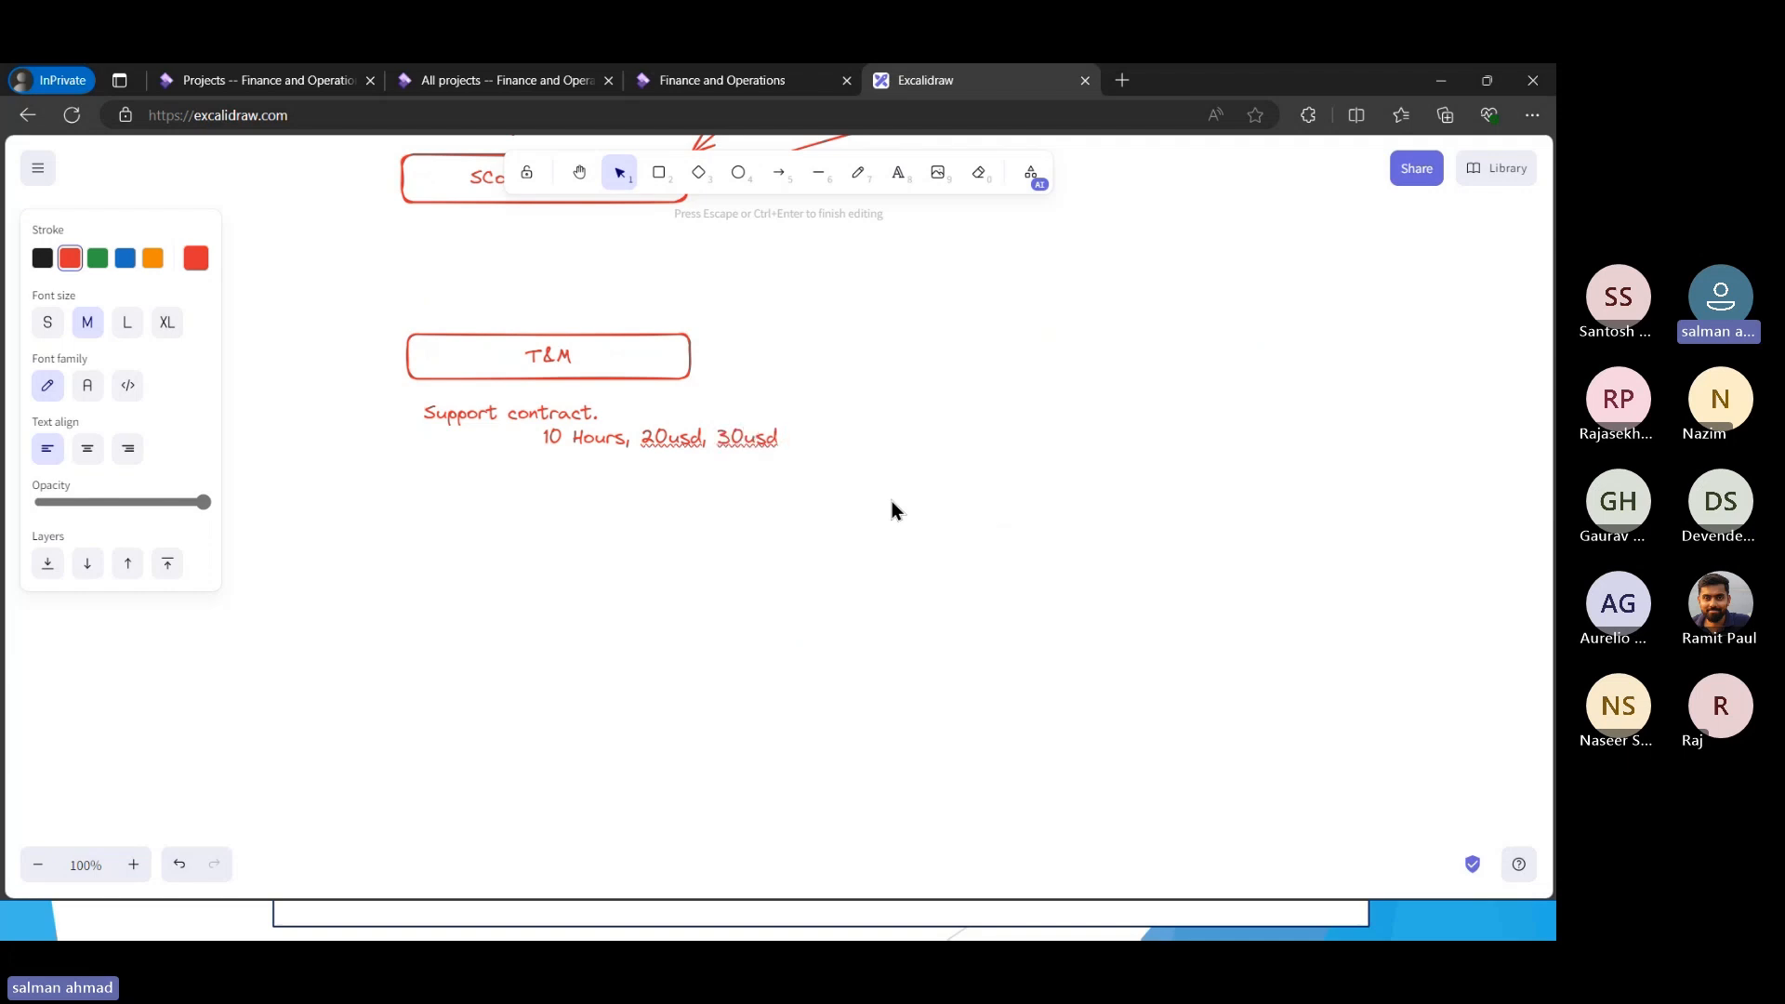
pyautogui.click(547, 432)
pyautogui.moveTo(547, 432); pyautogui.dragTo(810, 445)
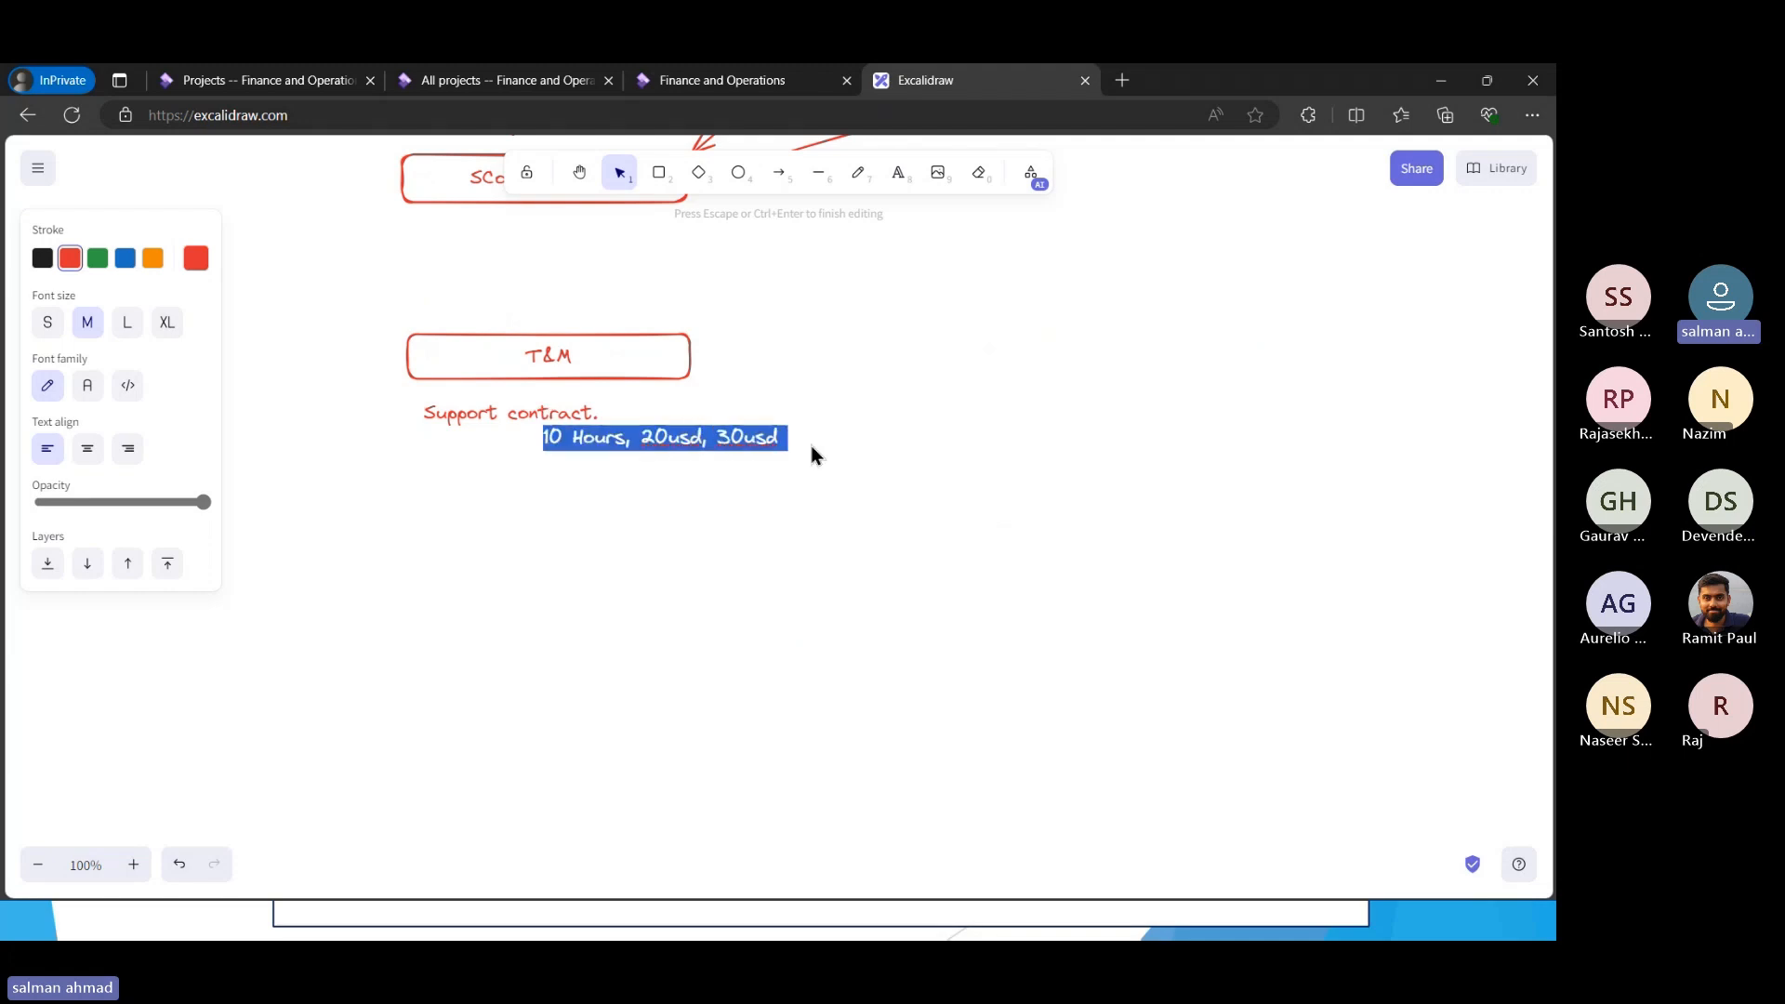
pyautogui.click(813, 444)
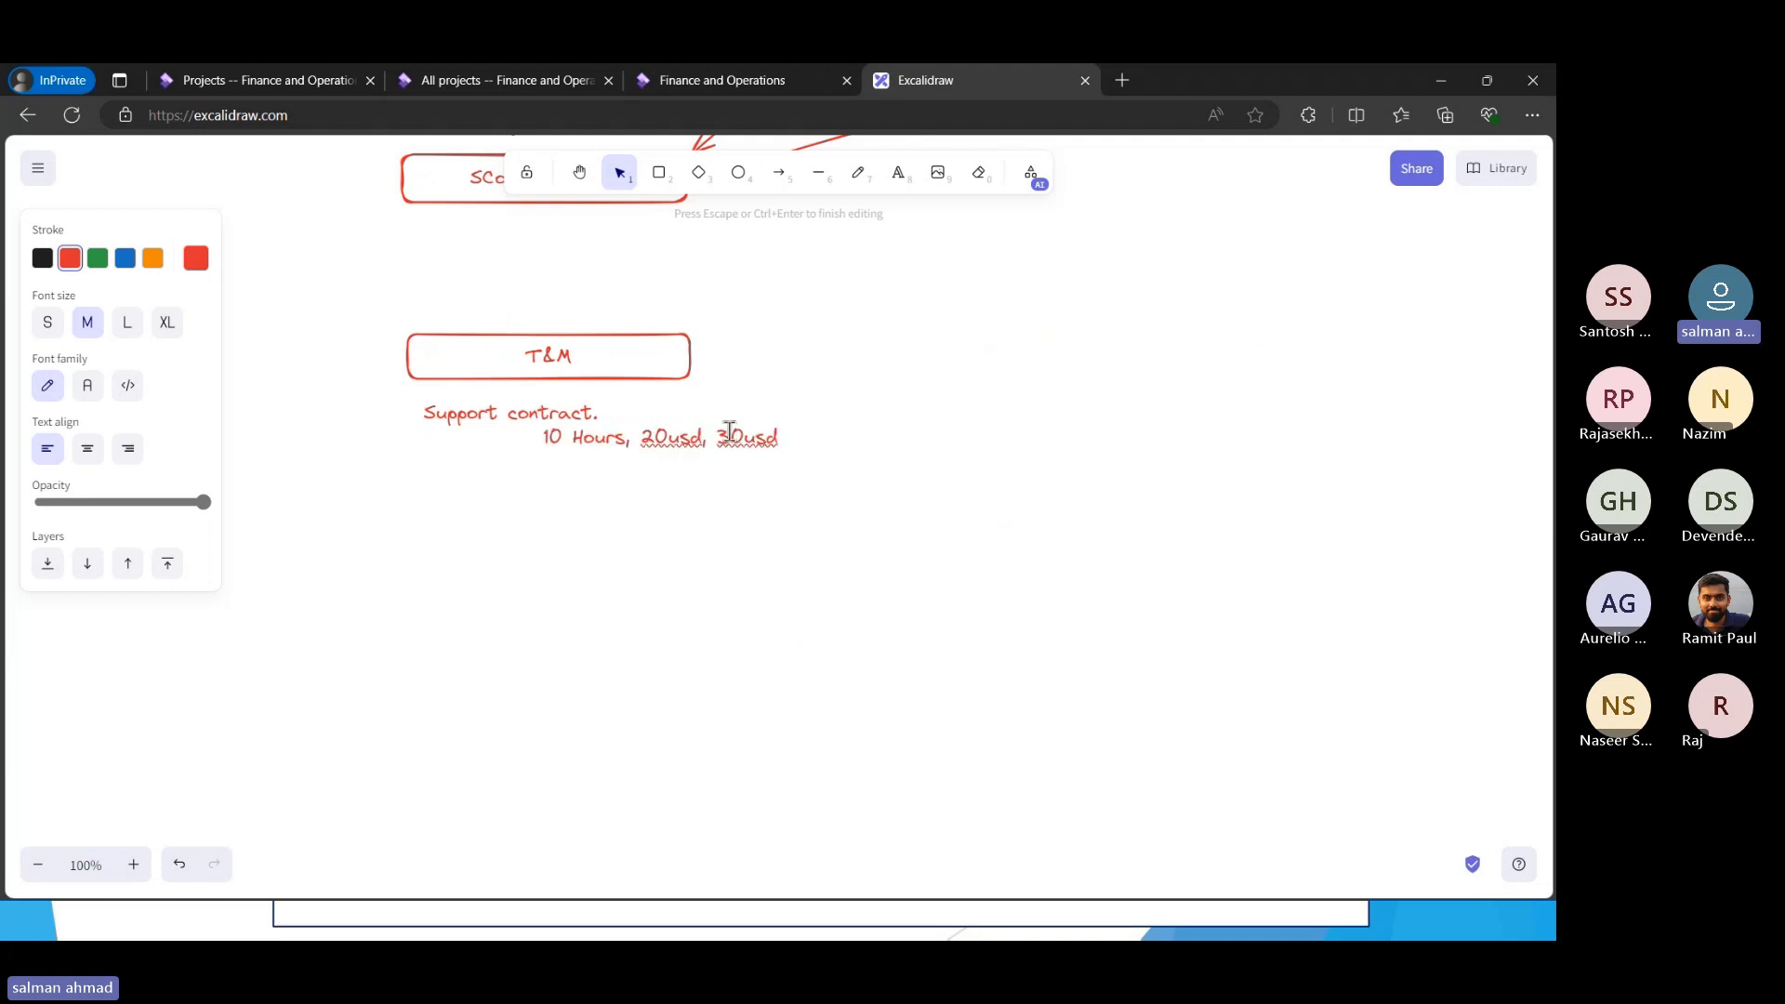
pyautogui.moveTo(719, 437); pyautogui.dragTo(796, 444)
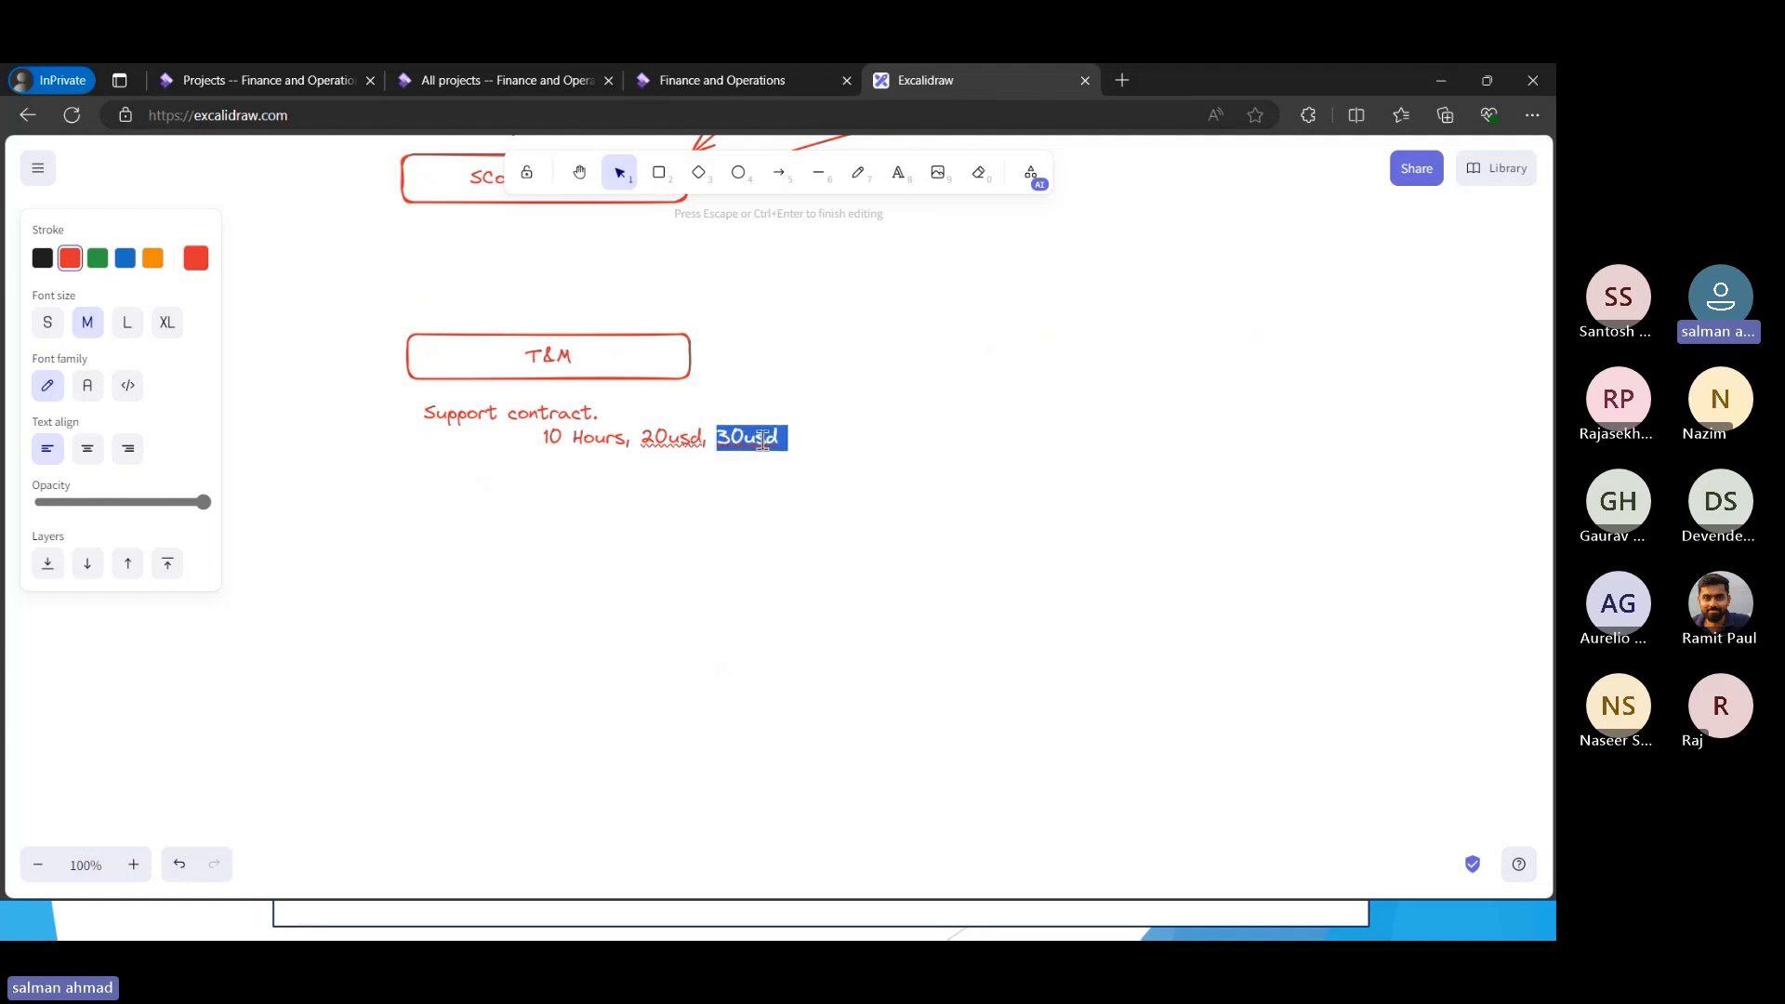
pyautogui.press('Escape')
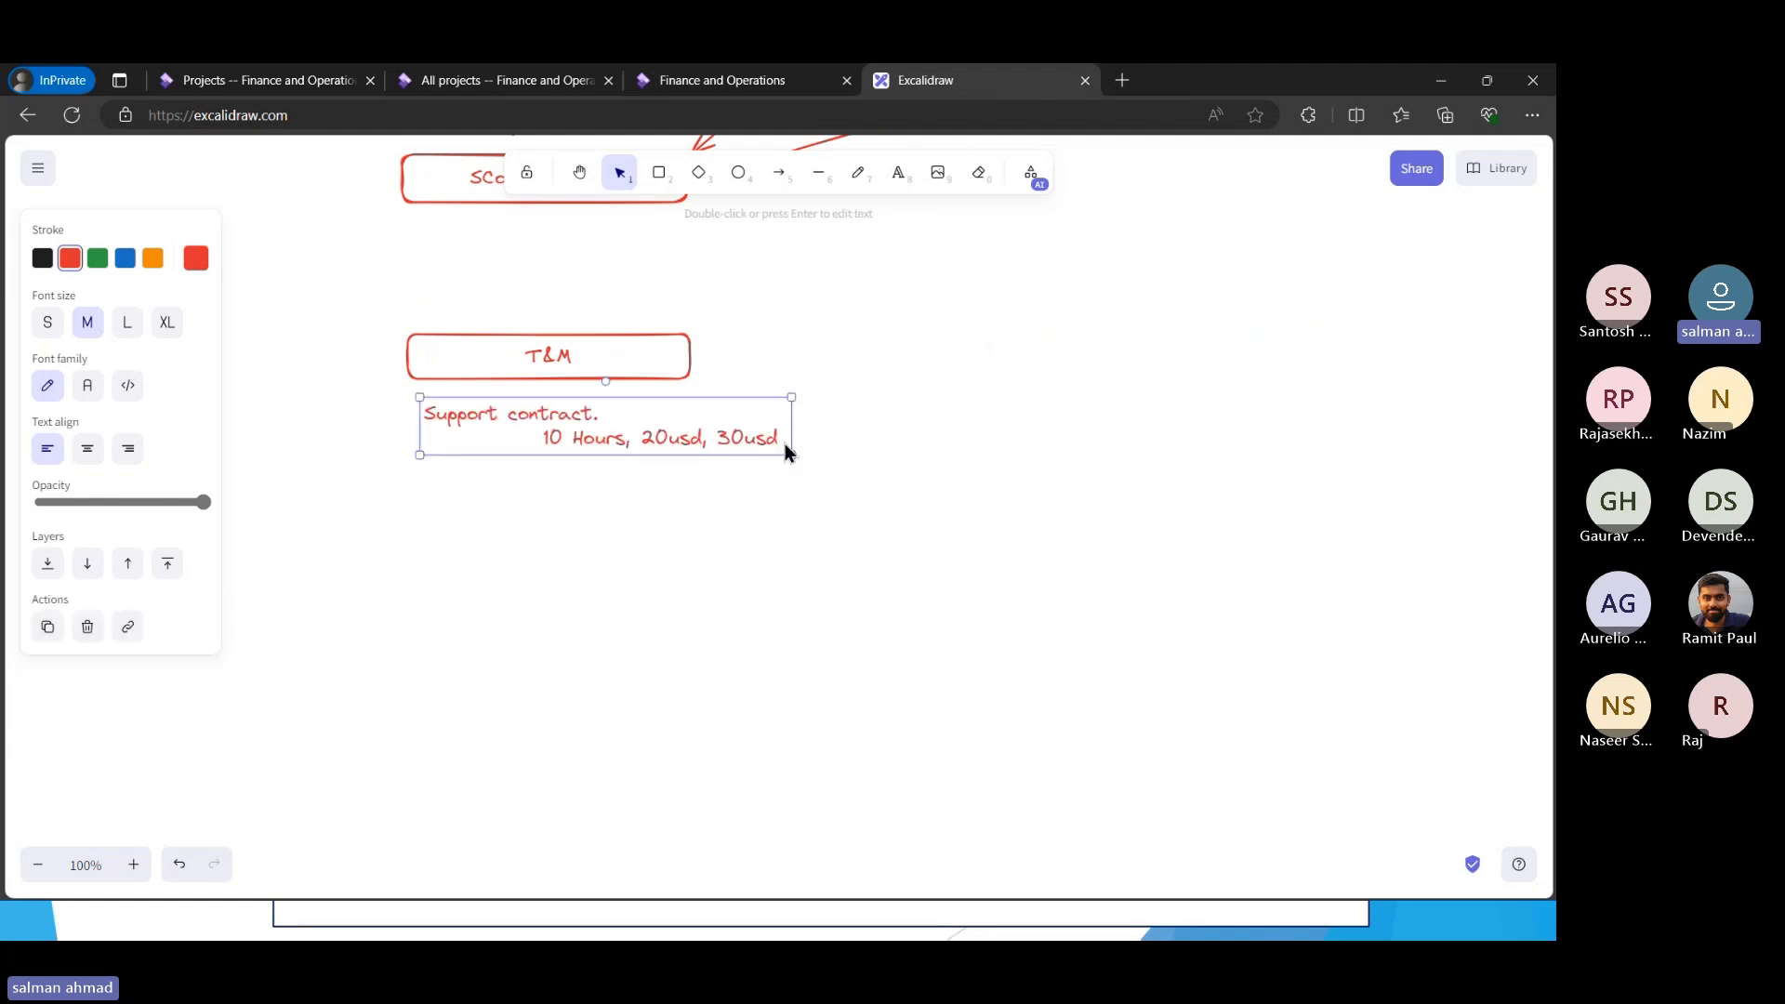
# Add a two-line text note under the support contract figures reading "Holiday=>" and "Overtime => 10%"
pyautogui.doubleClick(549, 471)
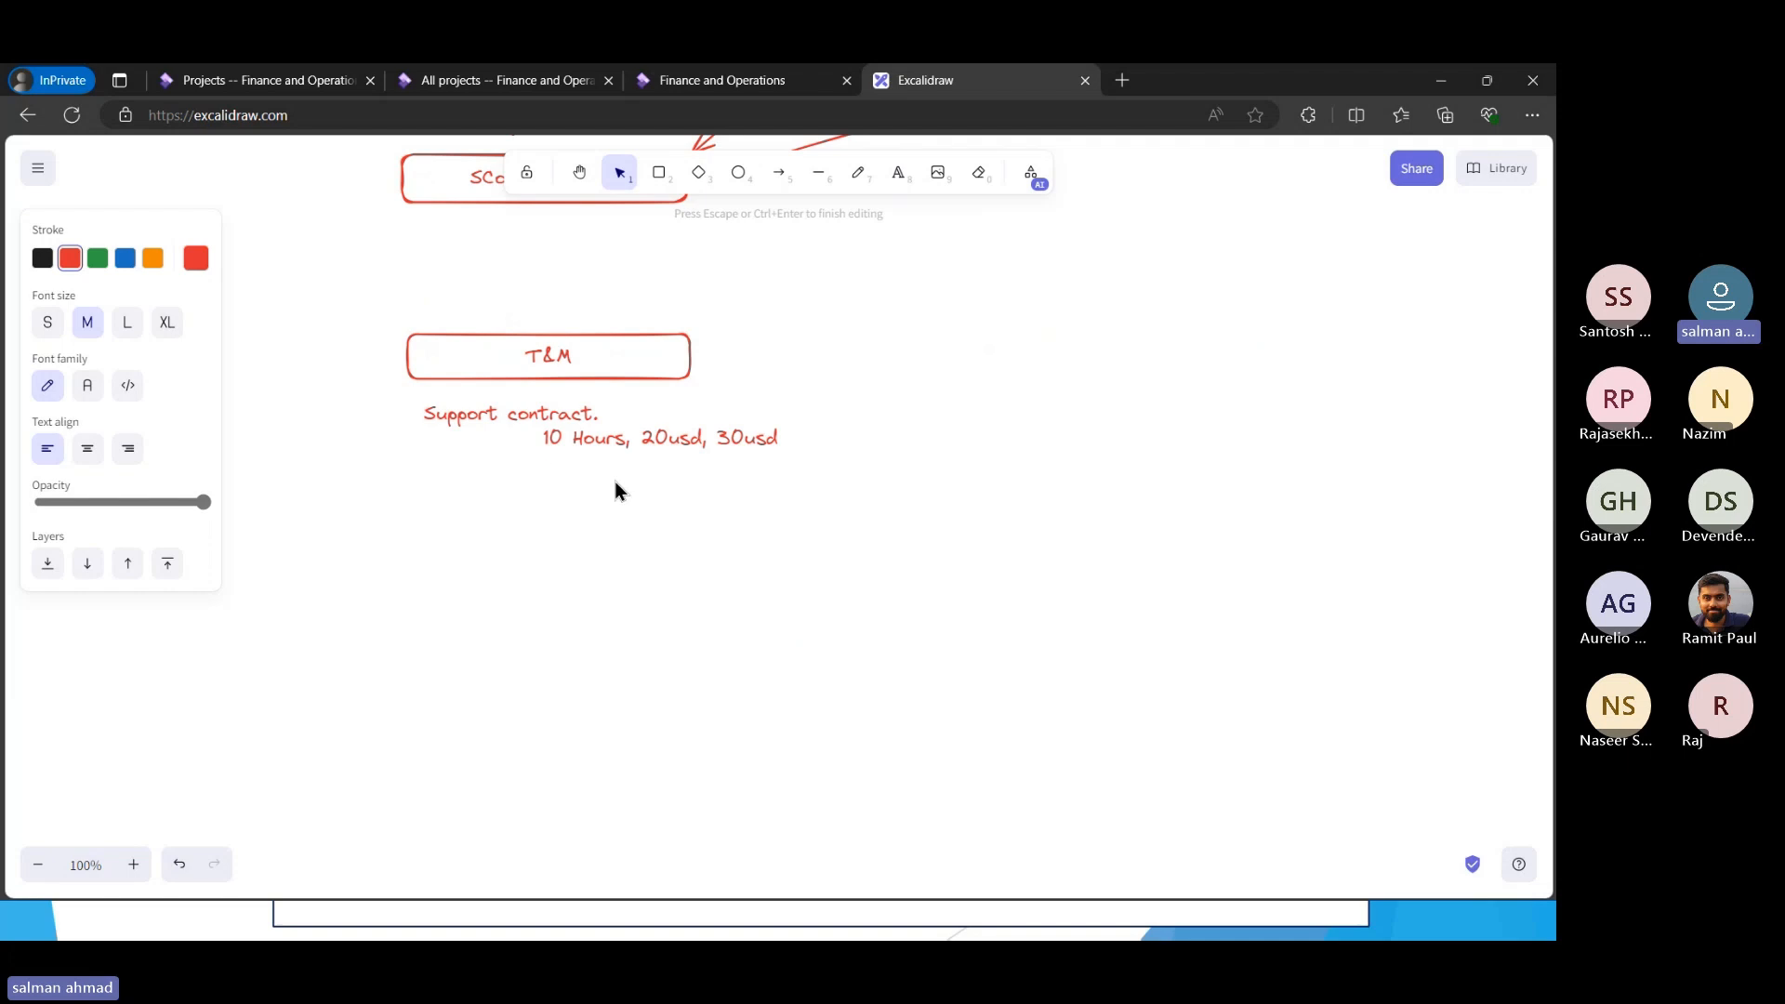
pyautogui.write('H')
pyautogui.write('oliday=>')
pyautogui.write('Over')
pyautogui.write('time')
pyautogui.write(' =')
pyautogui.write('>')
pyautogui.write(' 10%')
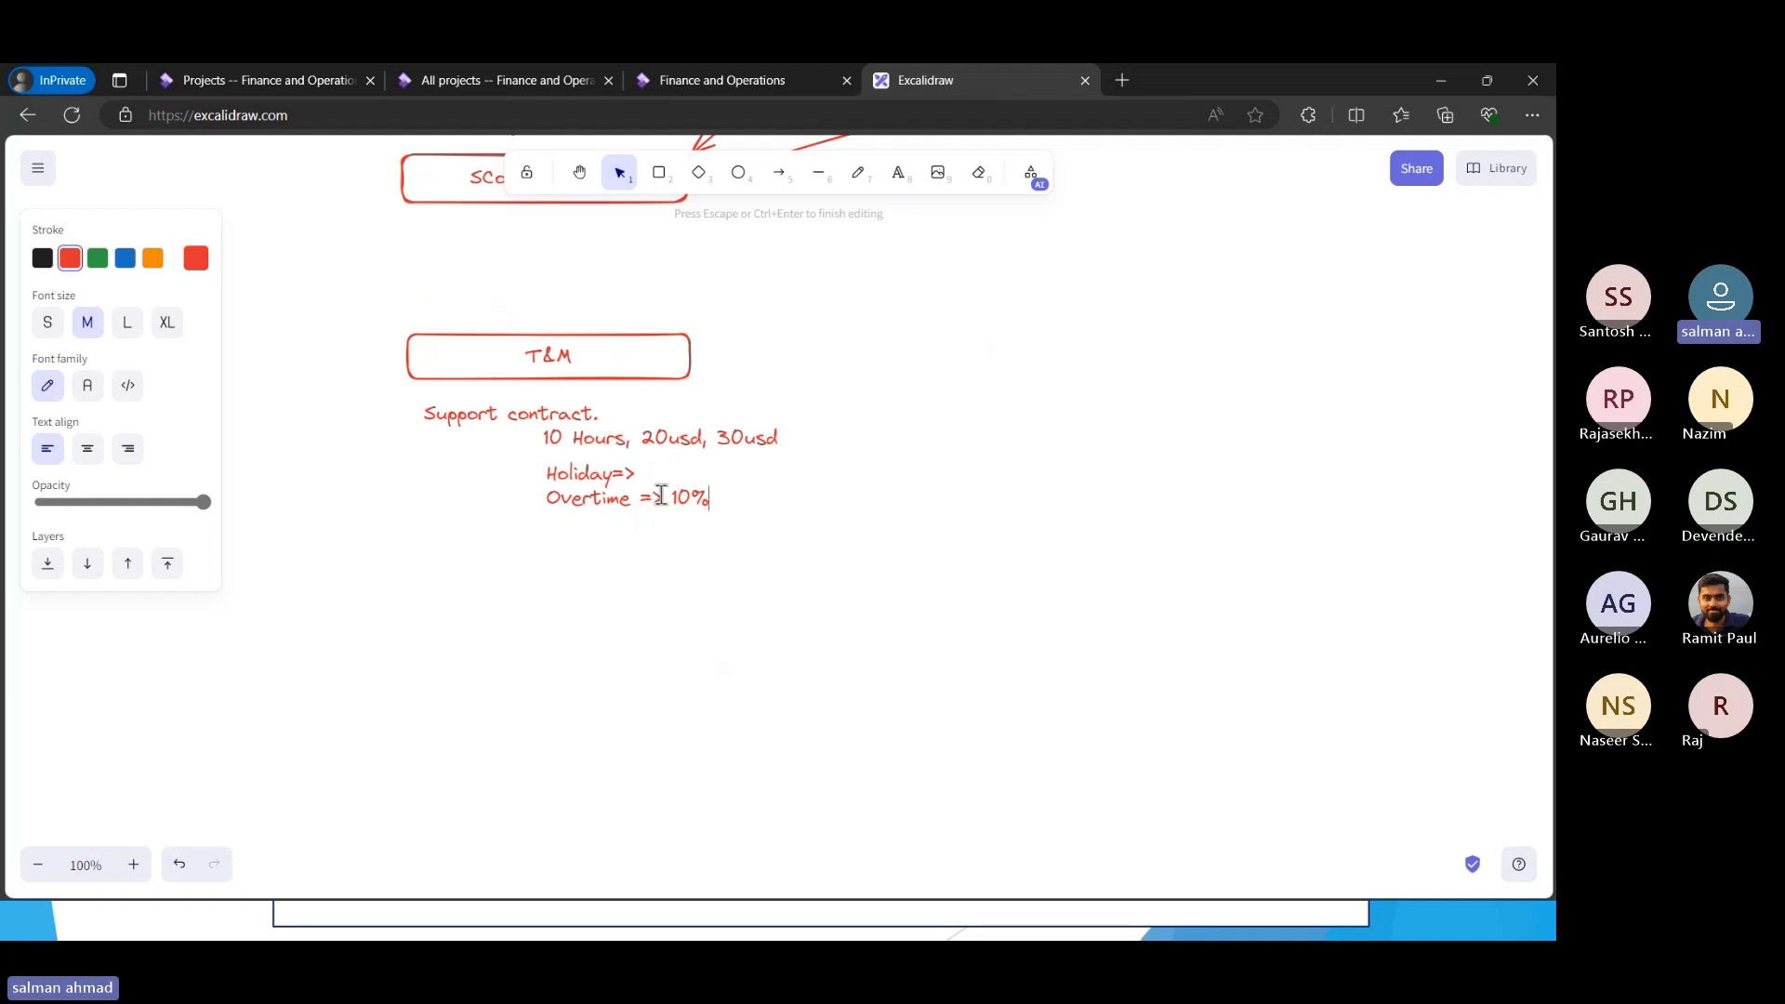
pyautogui.click(658, 439)
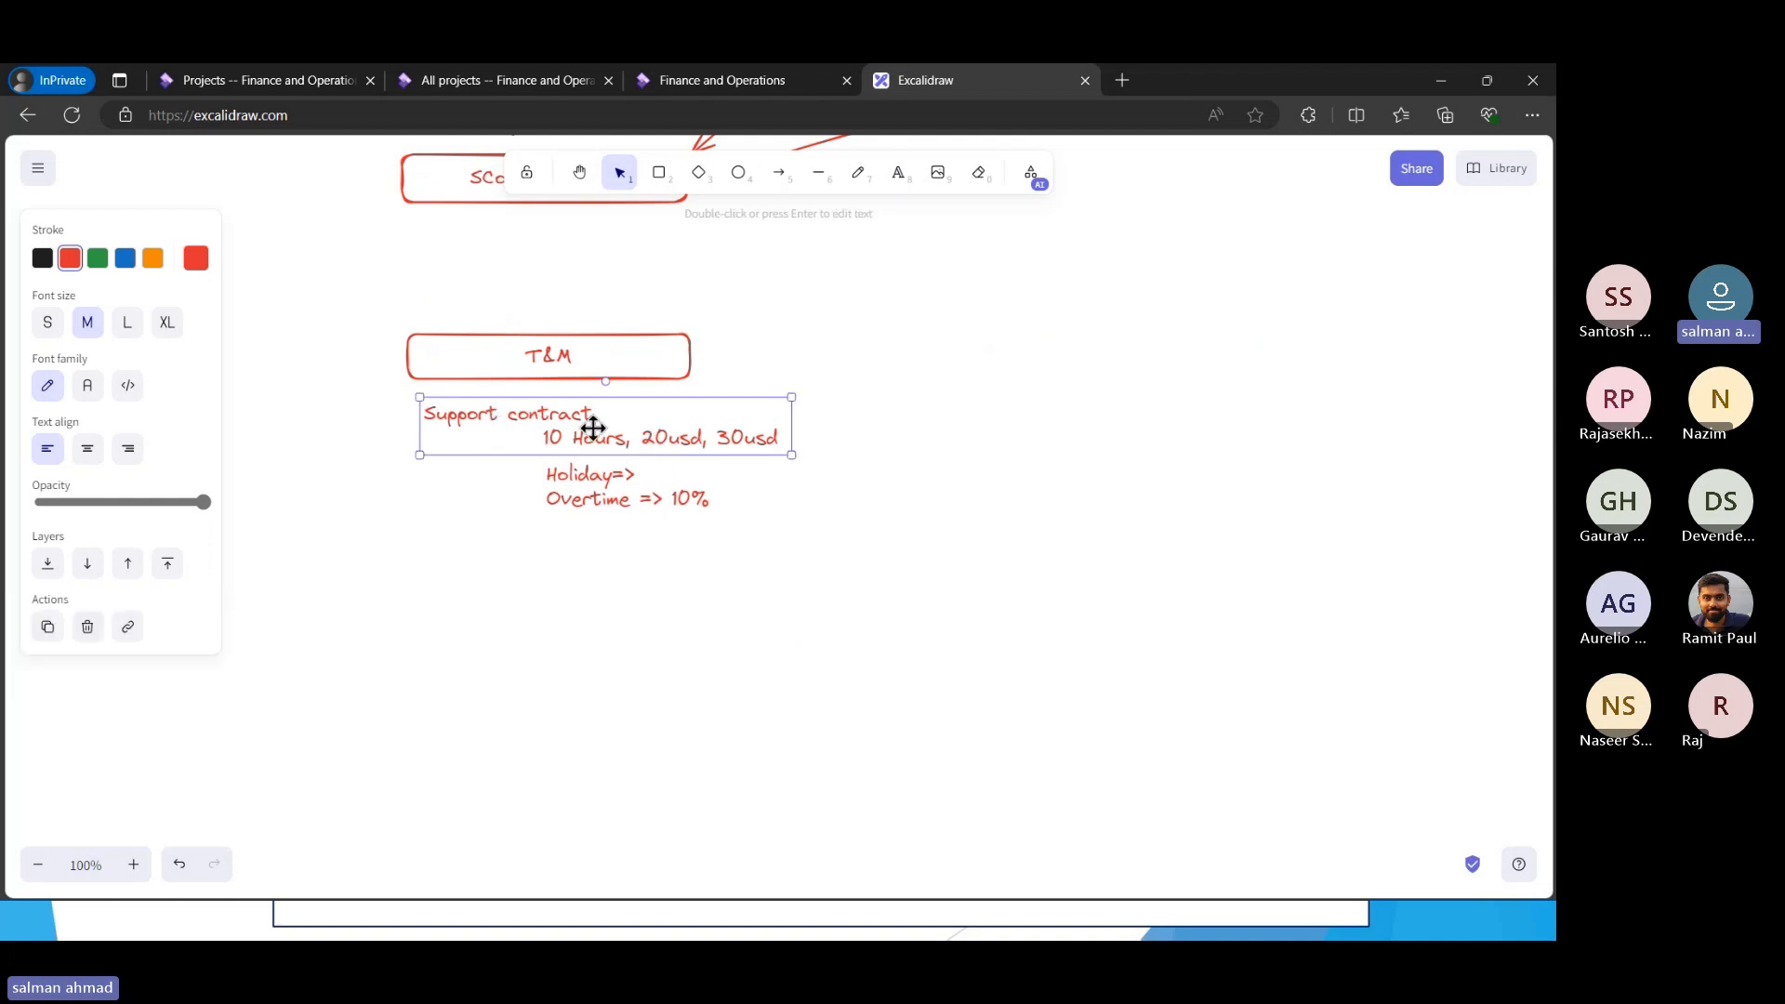
pyautogui.click(711, 503)
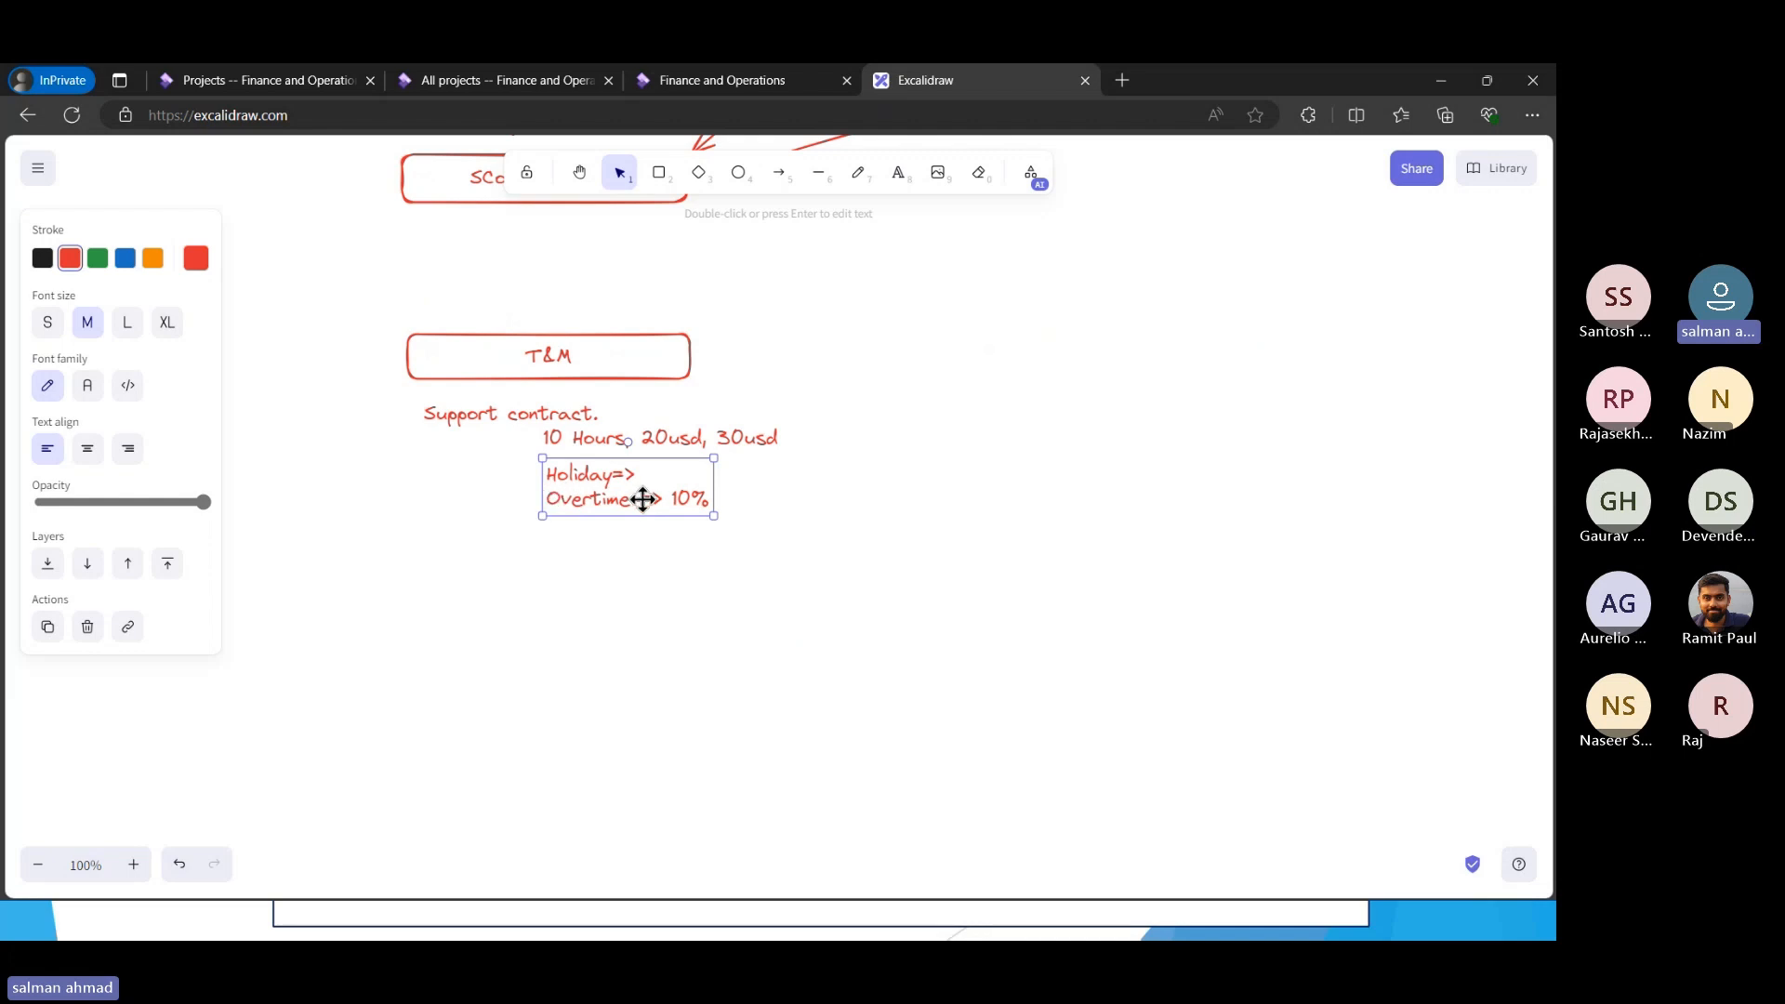
# Start another text note below the overtime line reading "Travelling" and, on its second line, "GO live=> Client , customer ."
pyautogui.doubleClick(418, 544)
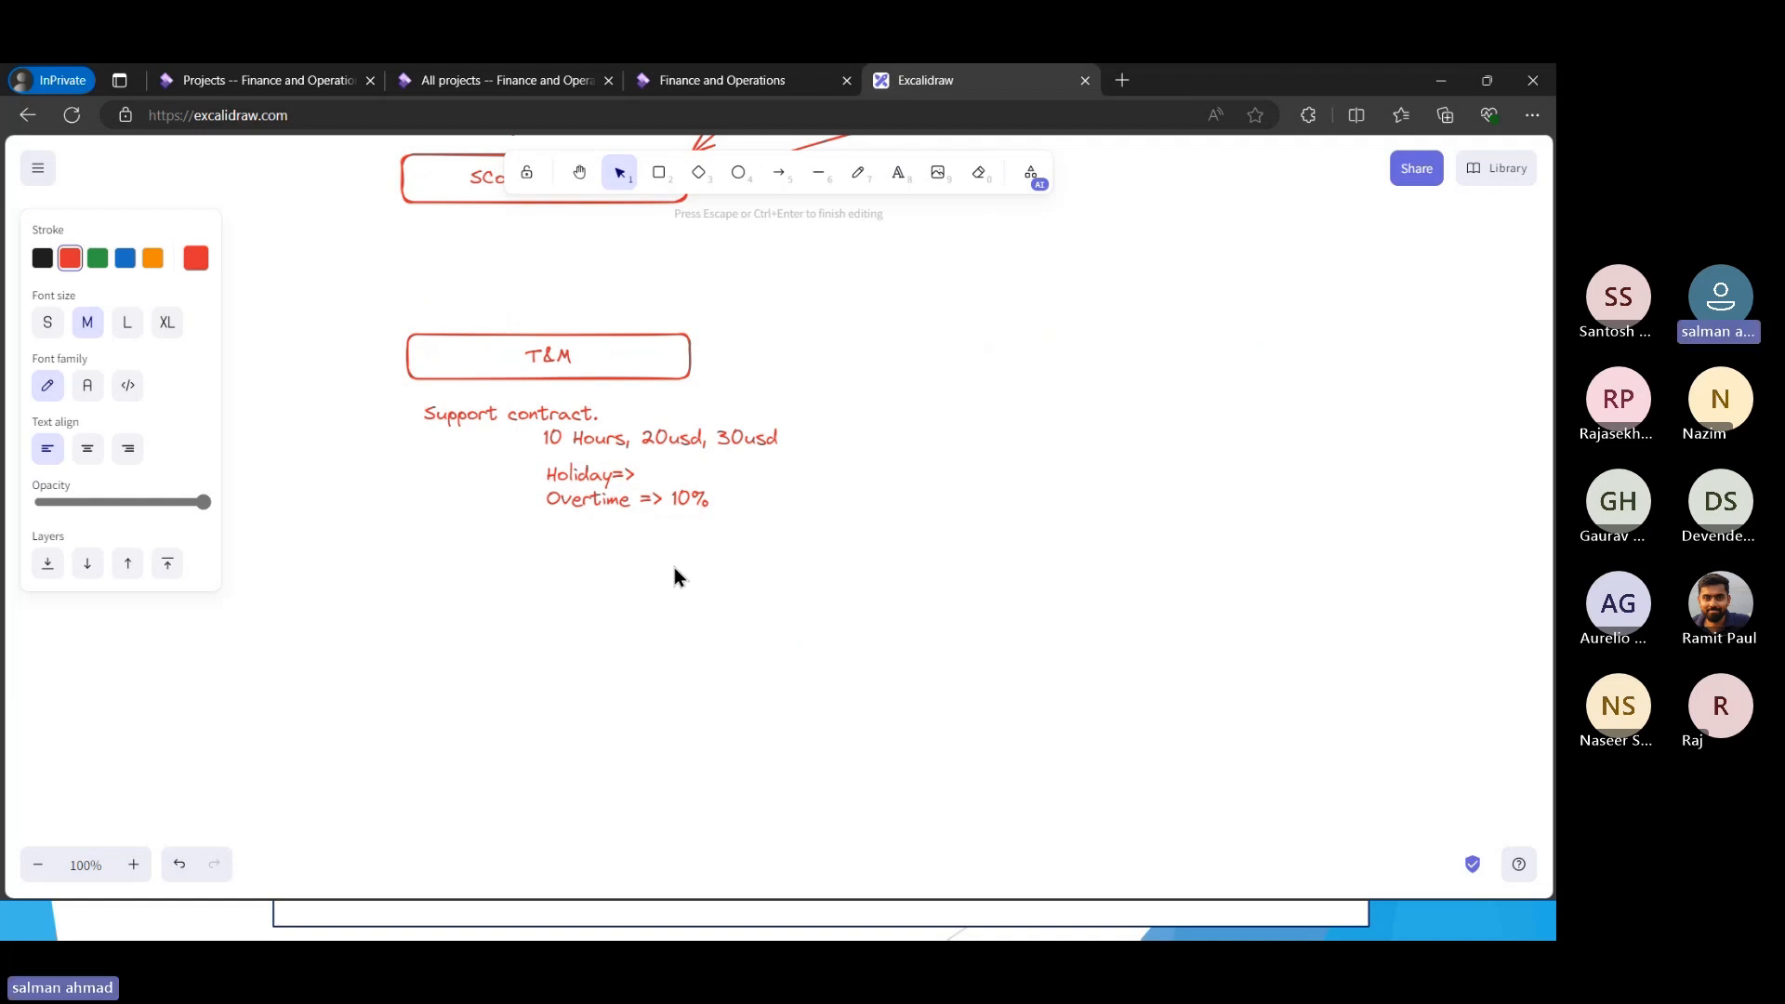
pyautogui.write('Tra')
pyautogui.write('velling  ')
pyautogui.write('GO li')
pyautogui.write('ve')
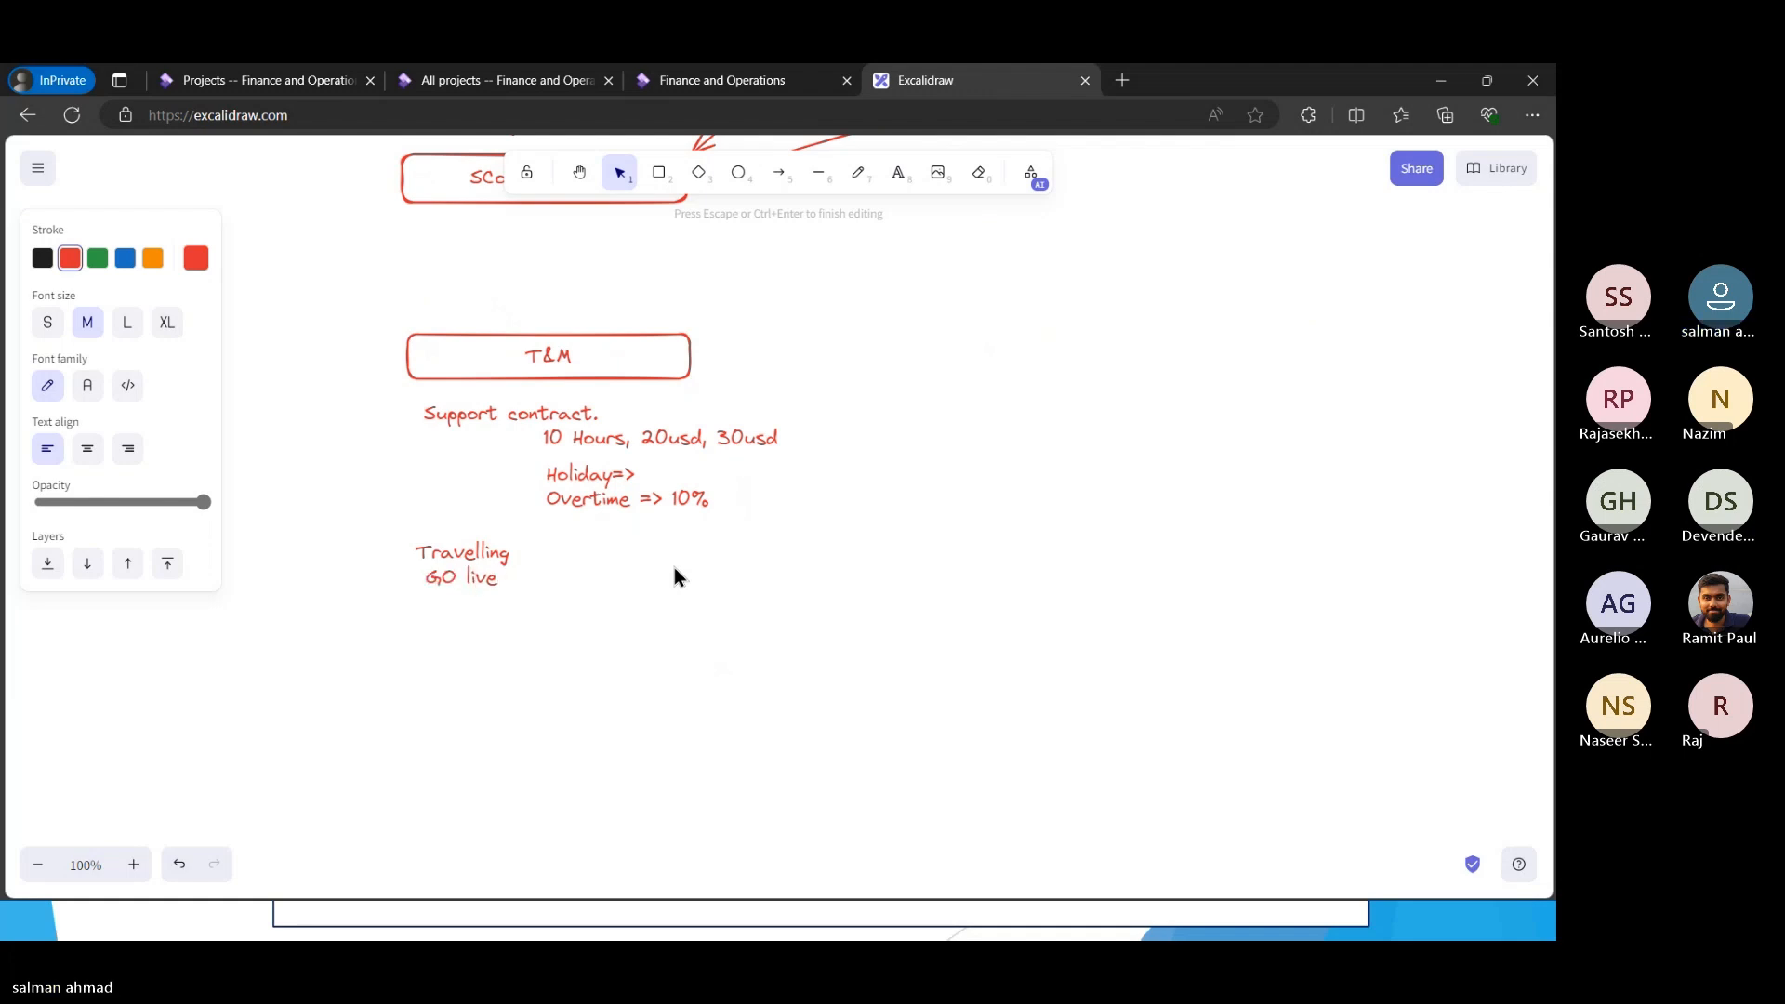
pyautogui.write('=')
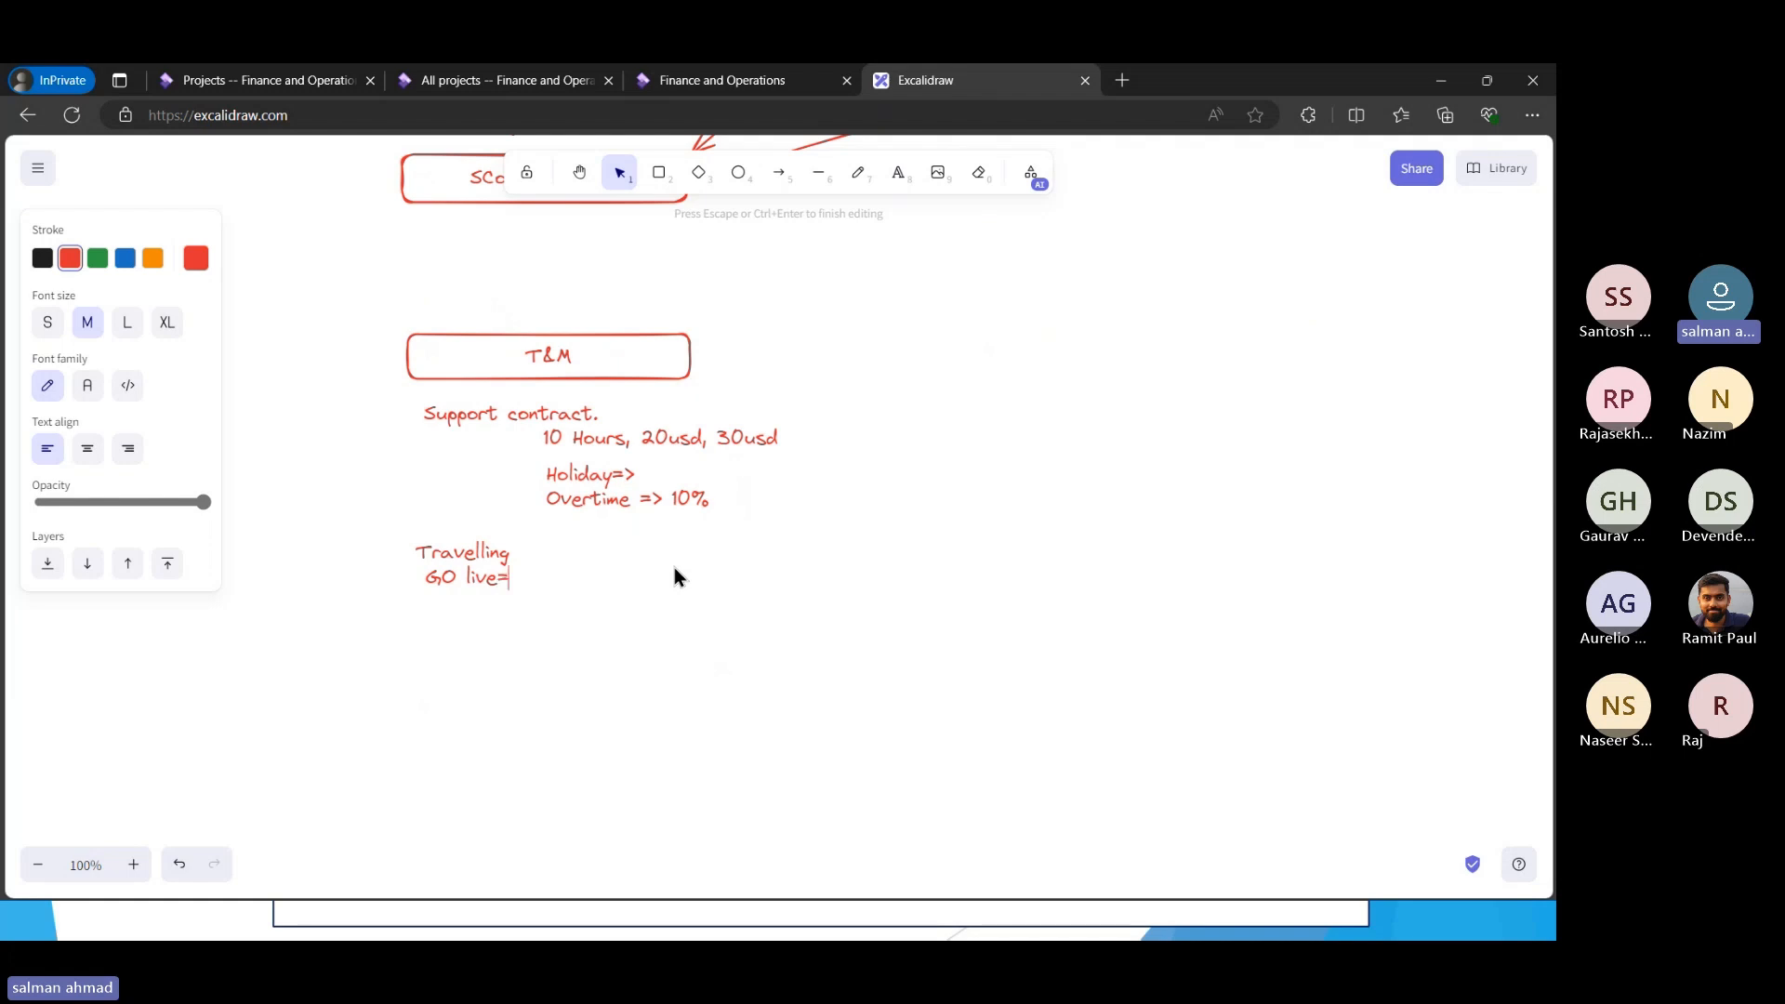
pyautogui.write('> Client , customer .')
# Add a third line to the Travelling note reading "Support => Non-charge"
pyautogui.press('Return')
pyautogui.write('Support')
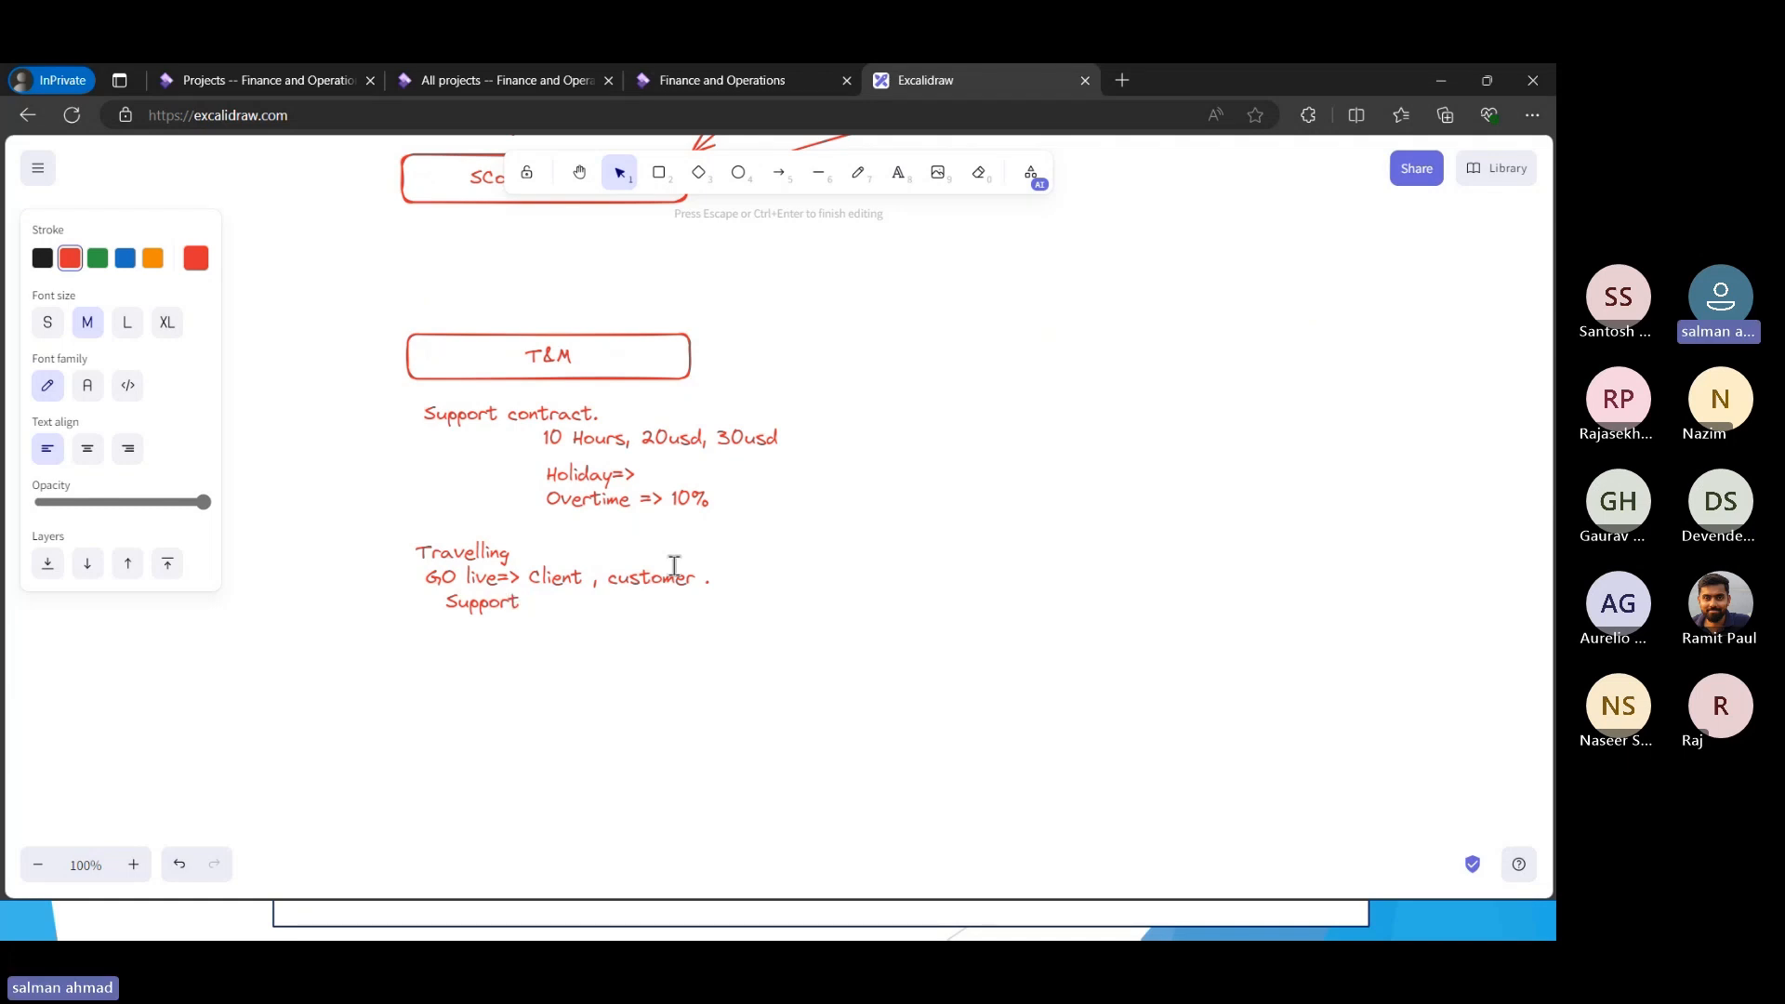
pyautogui.write(' =')
pyautogui.press('Num_Lock')
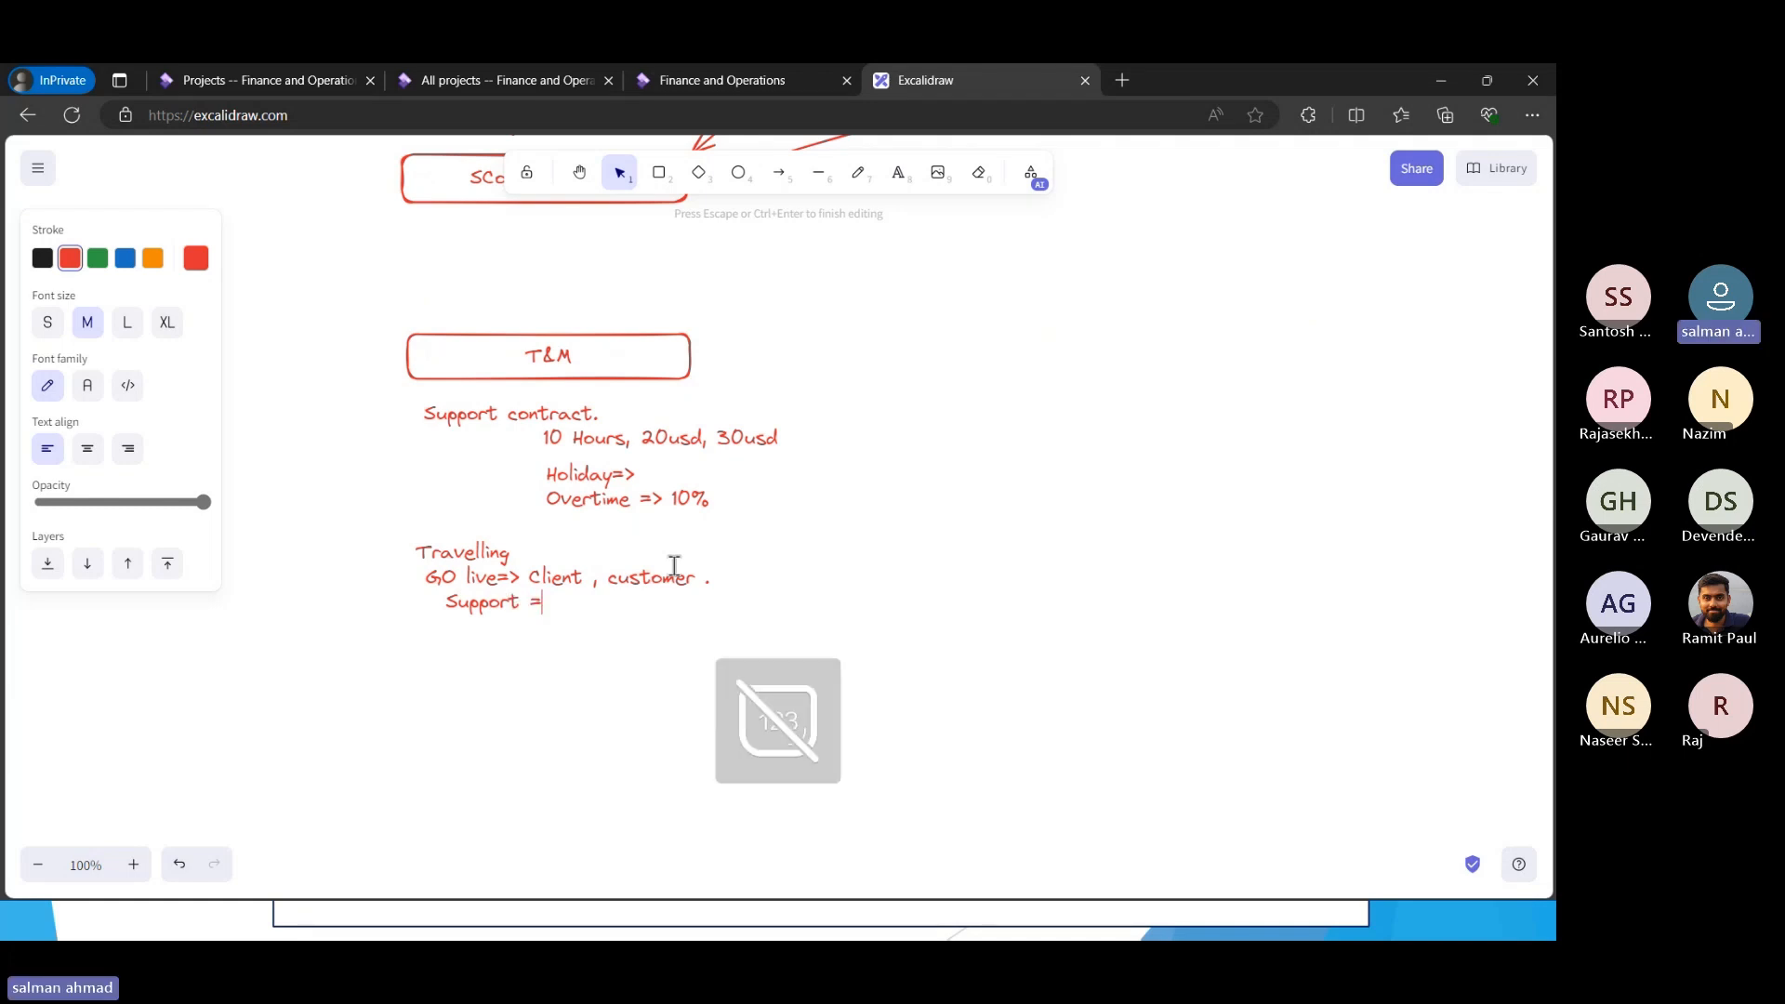
pyautogui.press('Num_Lock')
pyautogui.write('> Non')
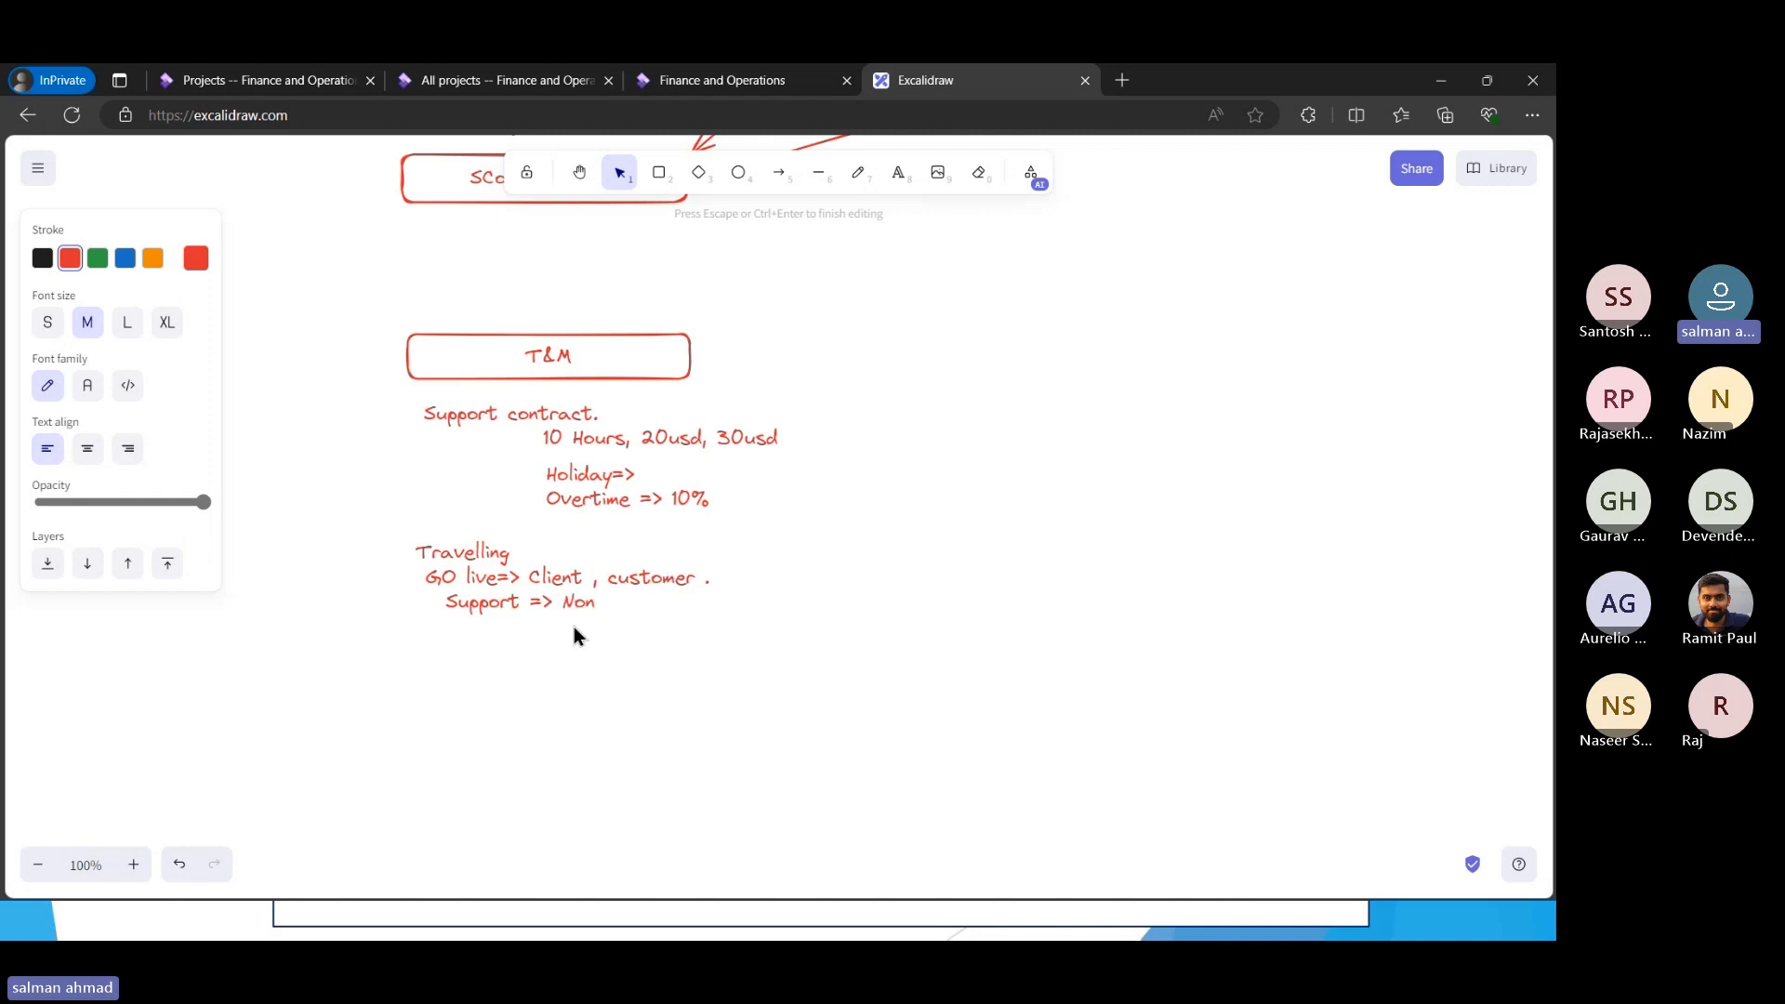
pyautogui.write('charge')
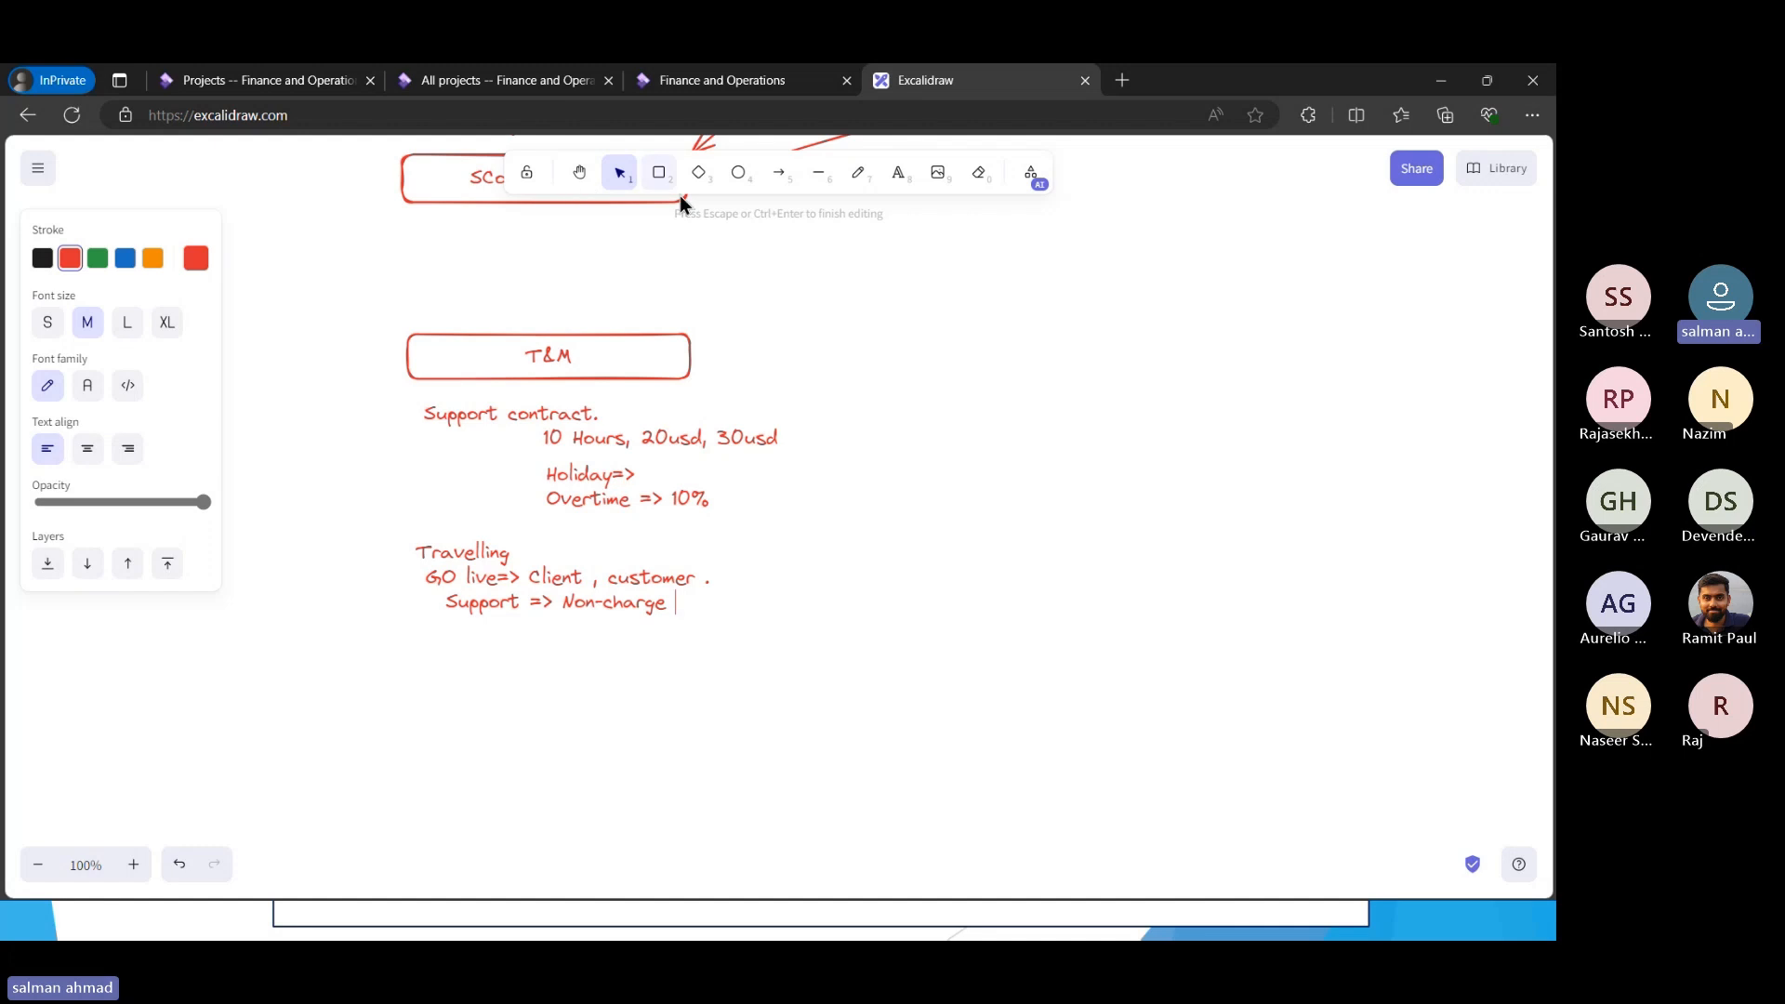
# Draw two horizontal arrows pointing right, one from the end of the Support line and one from the GO live line
pyautogui.click(779, 173)
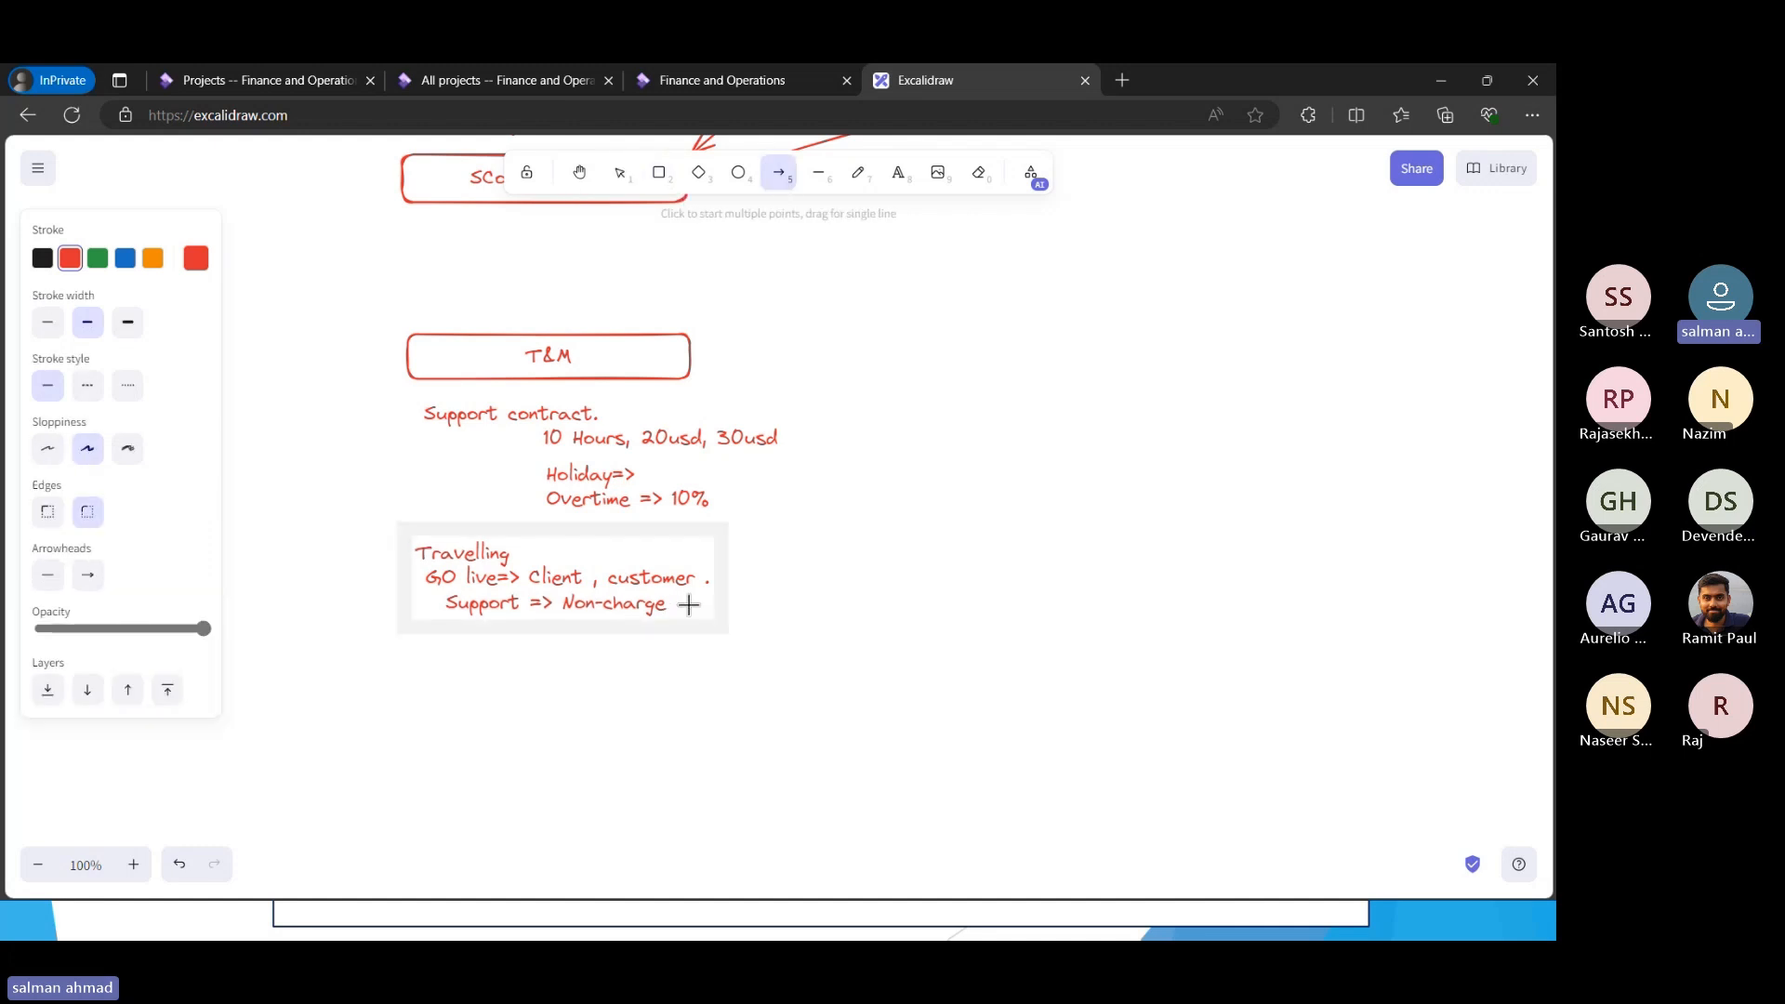
pyautogui.moveTo(688, 606); pyautogui.dragTo(821, 605)
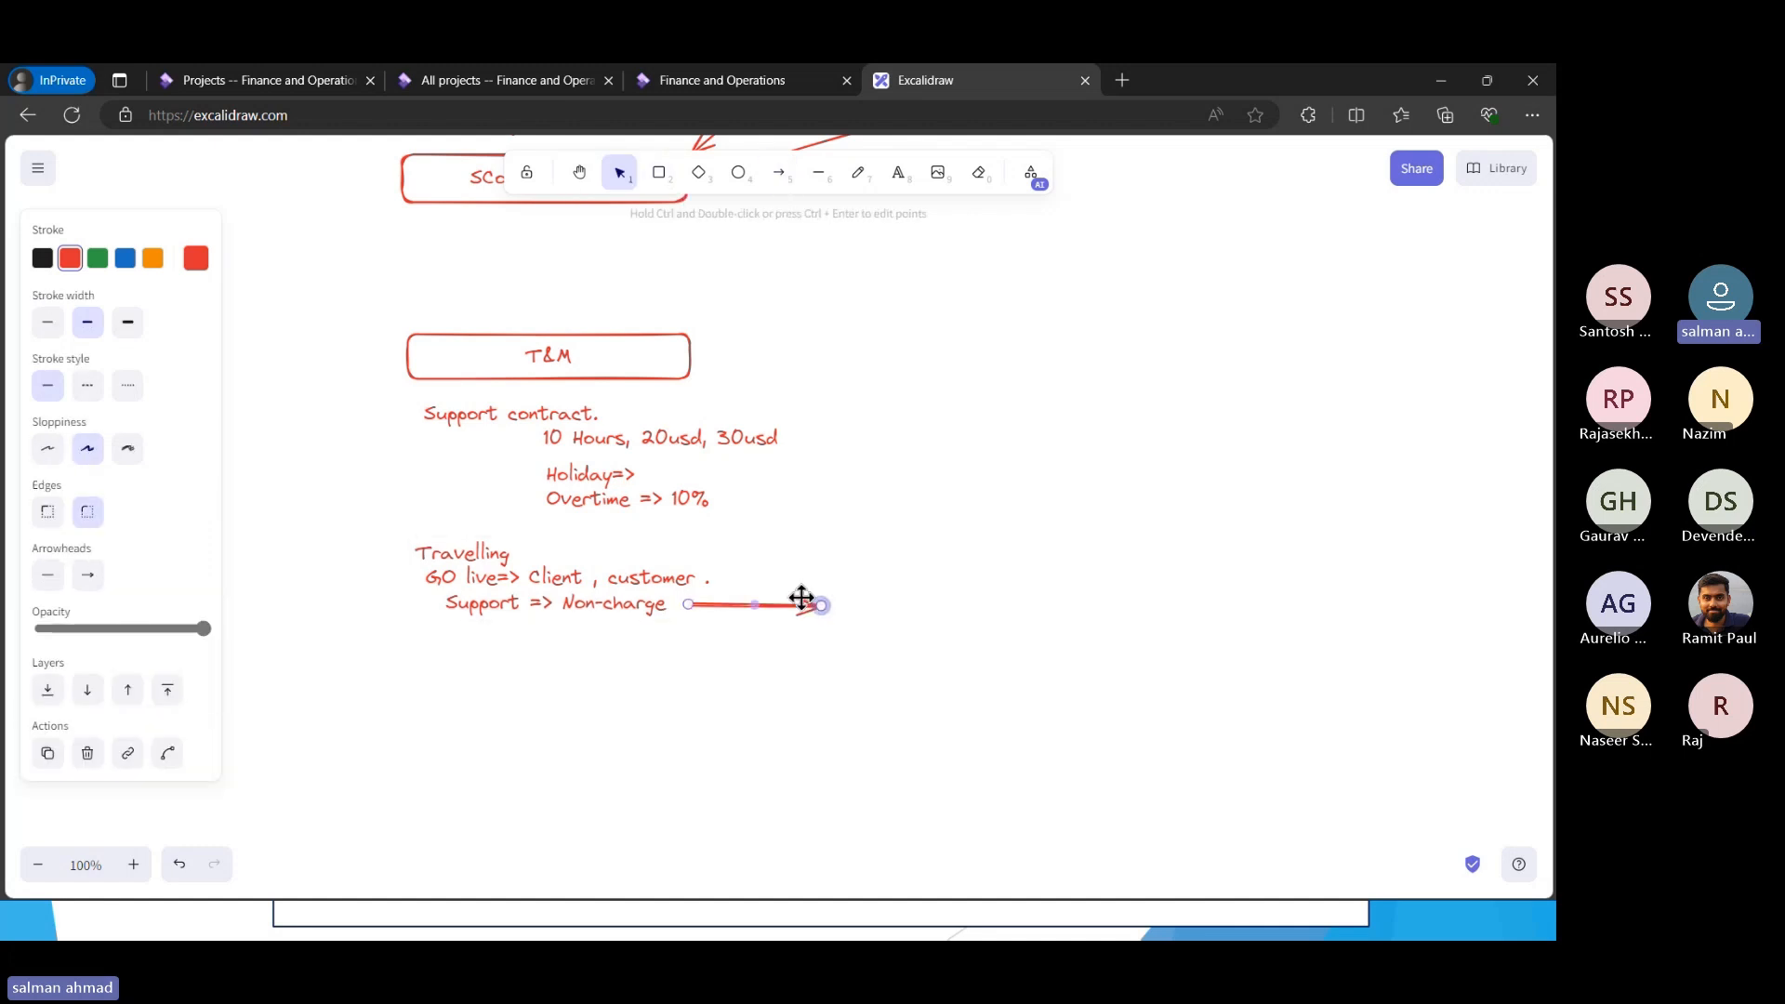
pyautogui.click(779, 172)
pyautogui.moveTo(711, 569); pyautogui.dragTo(920, 568)
# Label the GO live arrow "Chargeable" and the Support arrow "Non-chargeable", and switch back to the Line Properties slide in PowerPoint
pyautogui.doubleClick(940, 569)
pyautogui.write('Char')
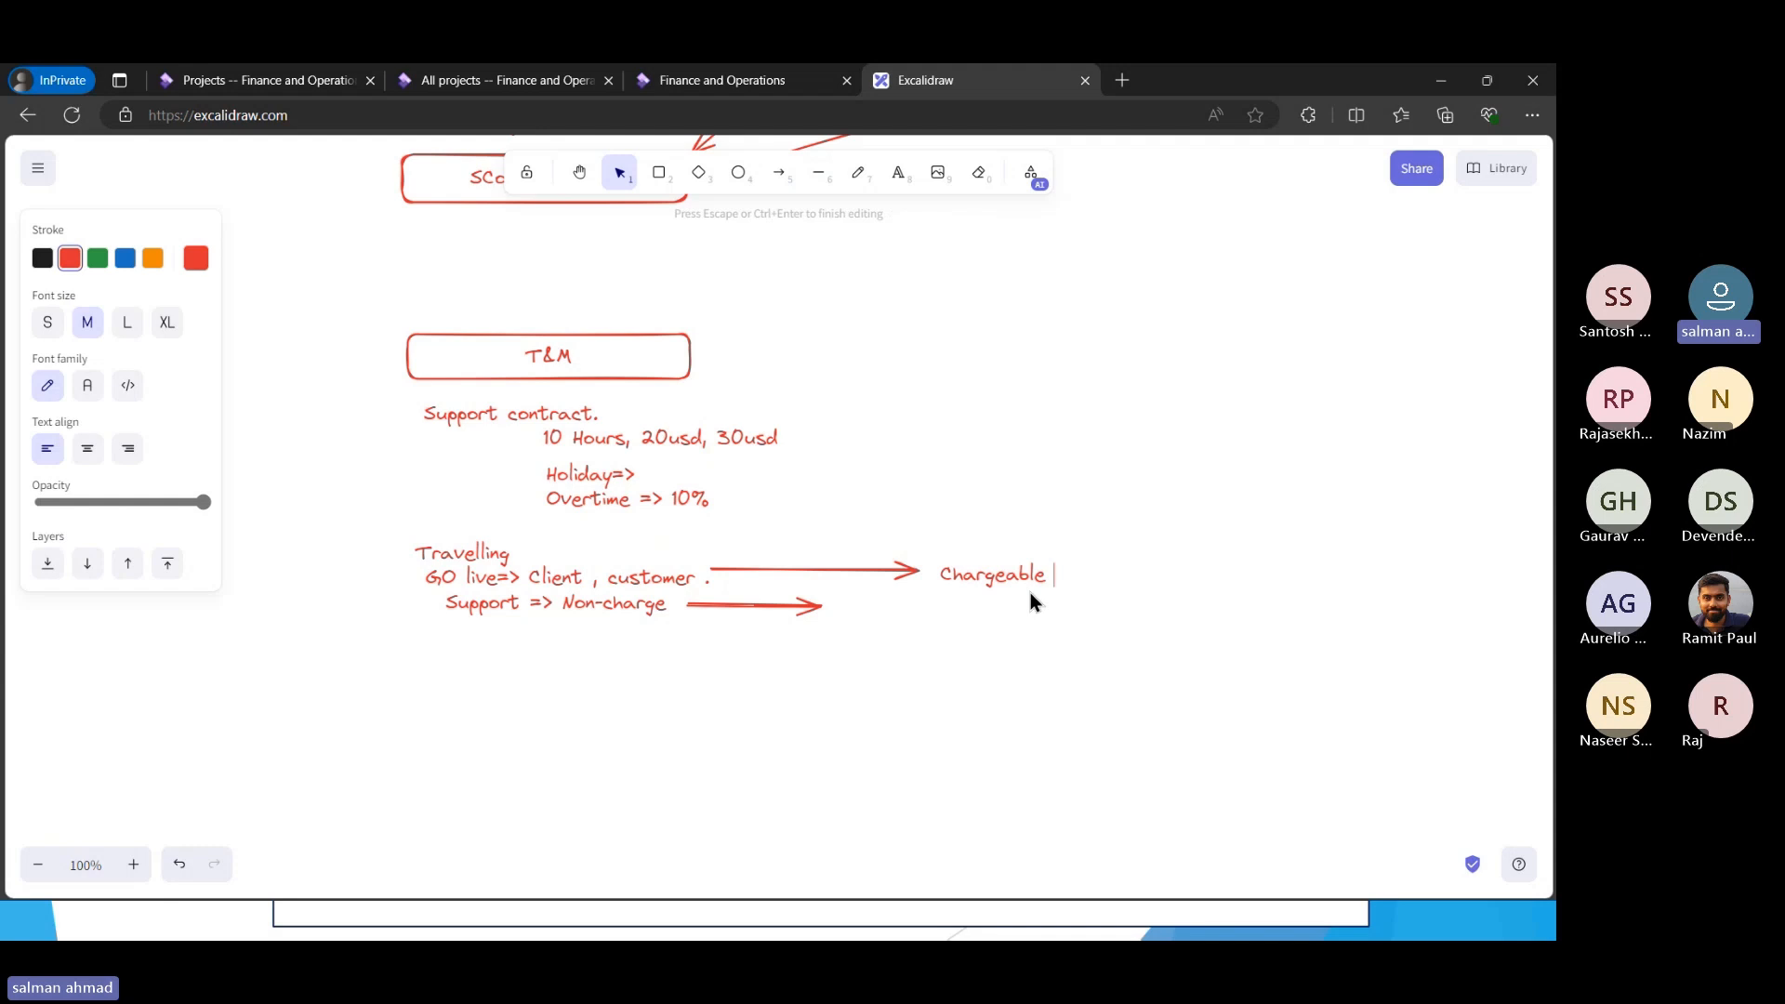
pyautogui.write('geable')
pyautogui.doubleClick(922, 608)
pyautogui.write('Mon-chargeable')
pyautogui.hotkey('alt', 'Tab')
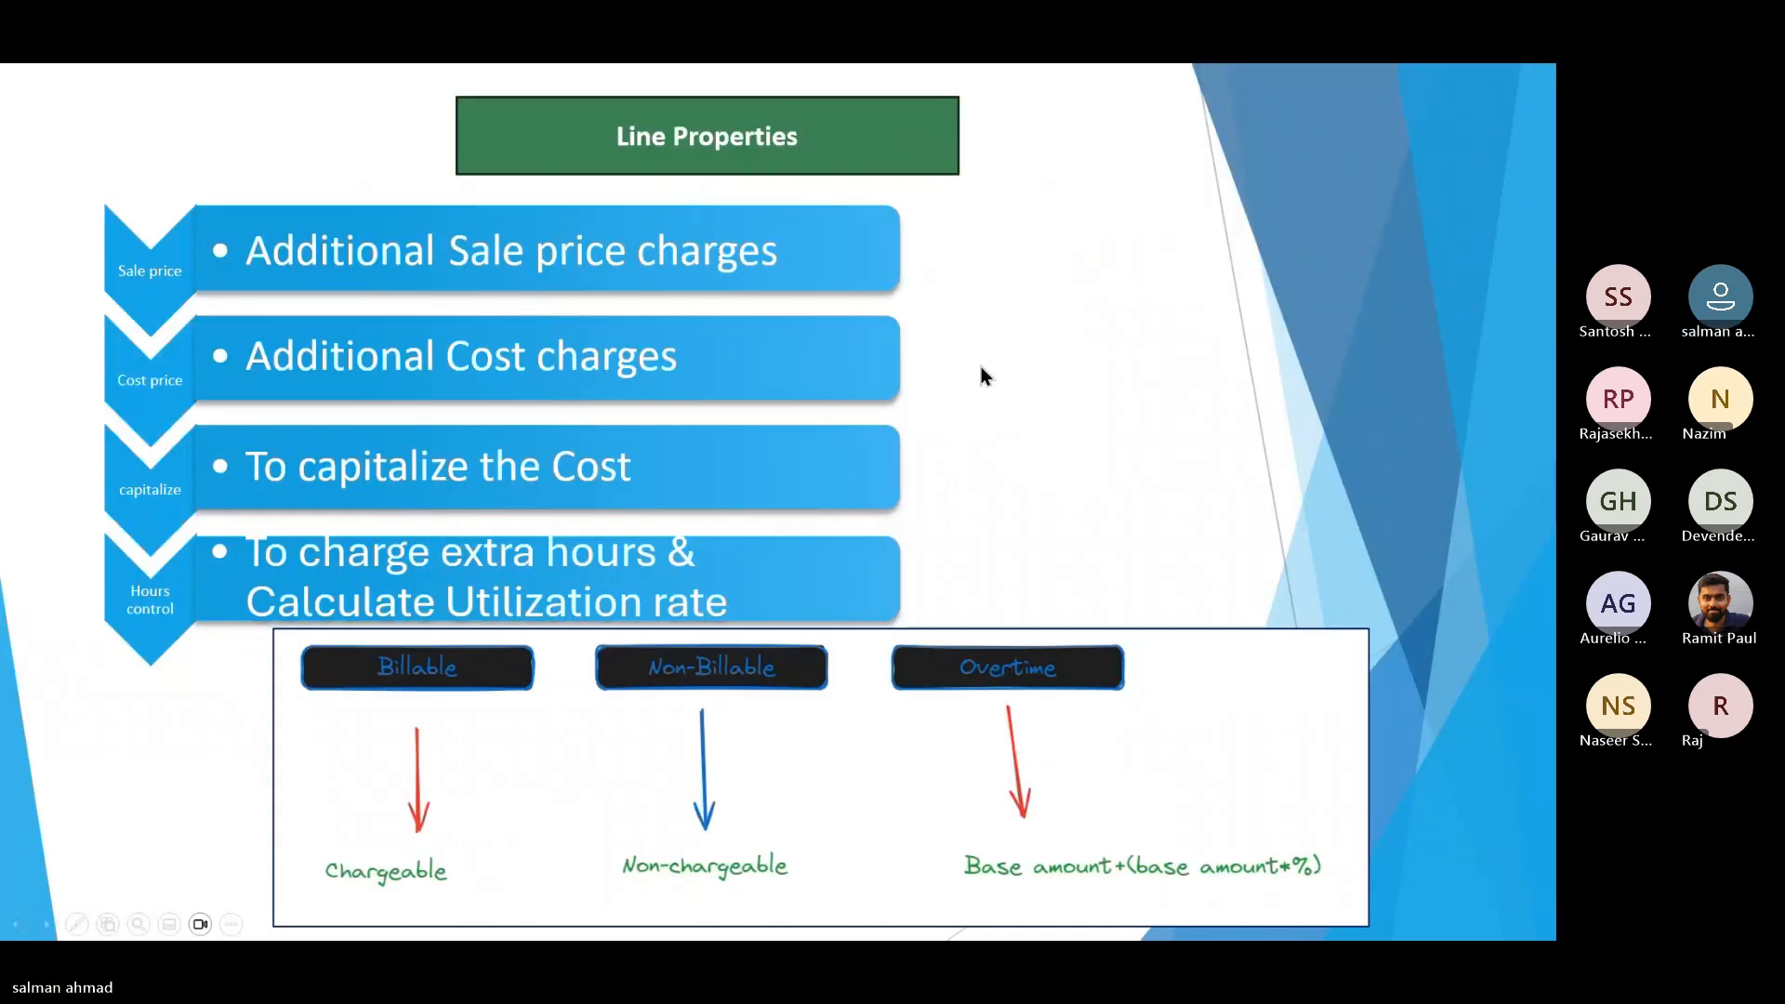
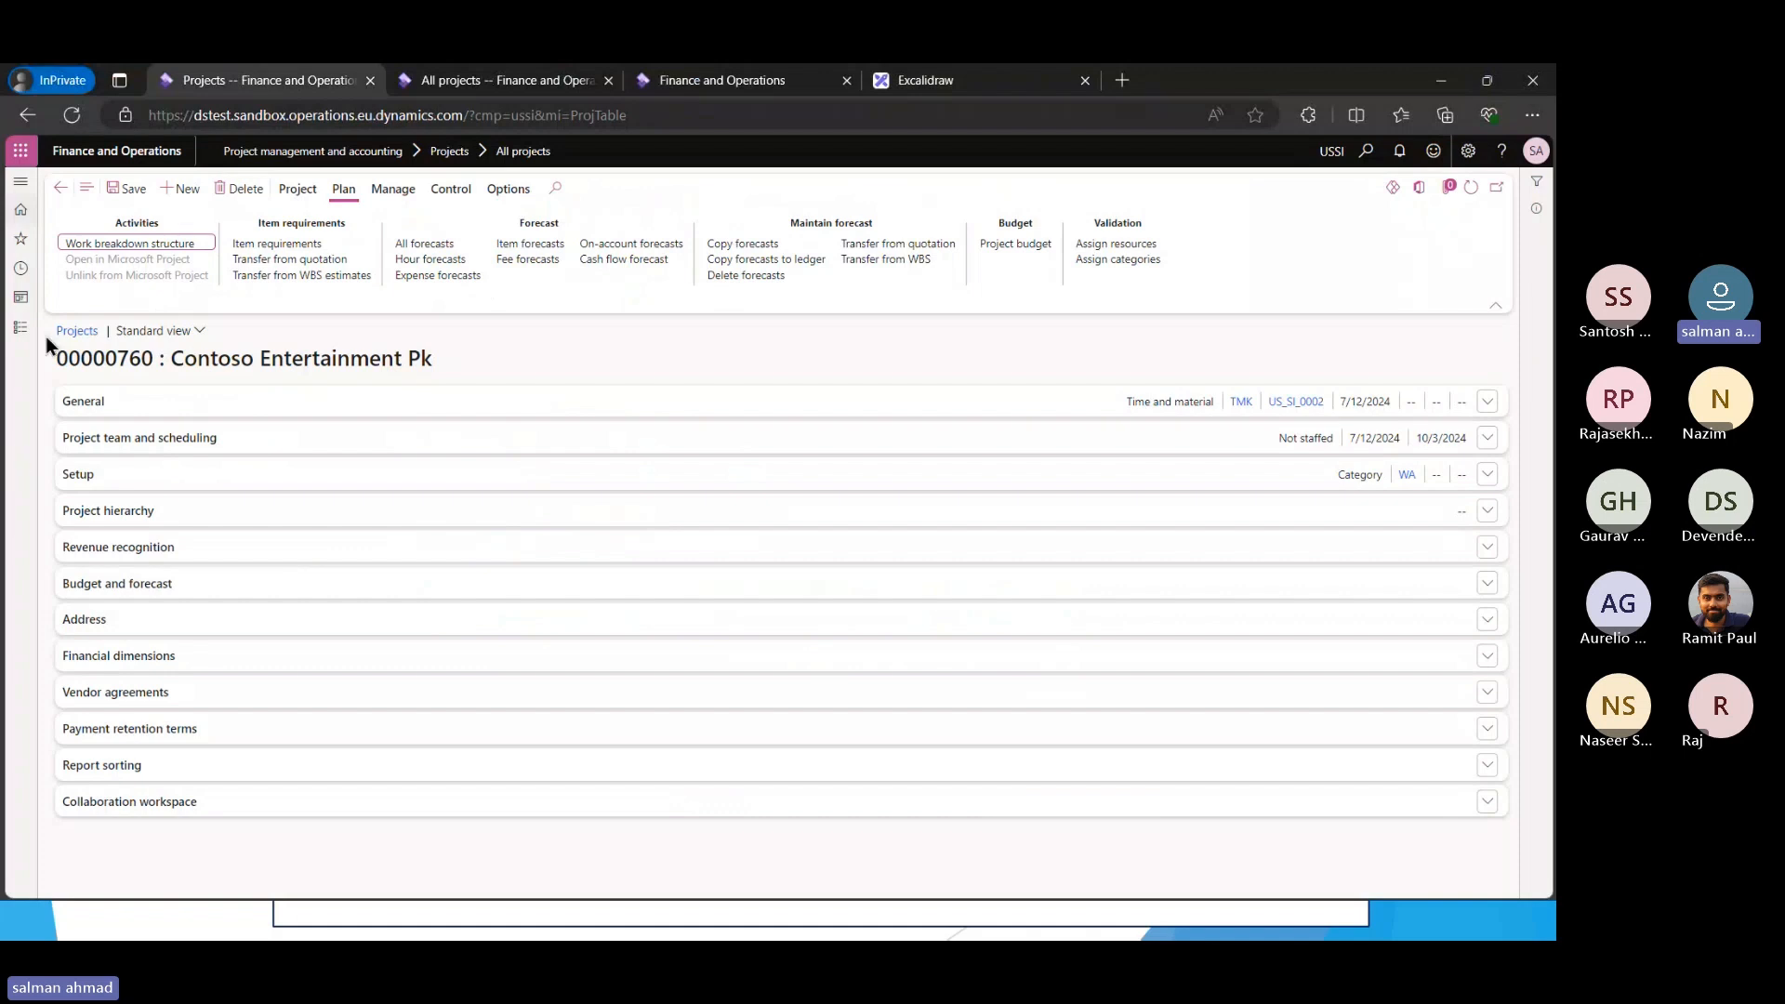
# Open the Line properties setup of Project management and accounting in Finance and Operations and review the NonBillabl, OT and Billable records
pyautogui.click(20, 329)
pyautogui.scroll(-10, 43, 526)
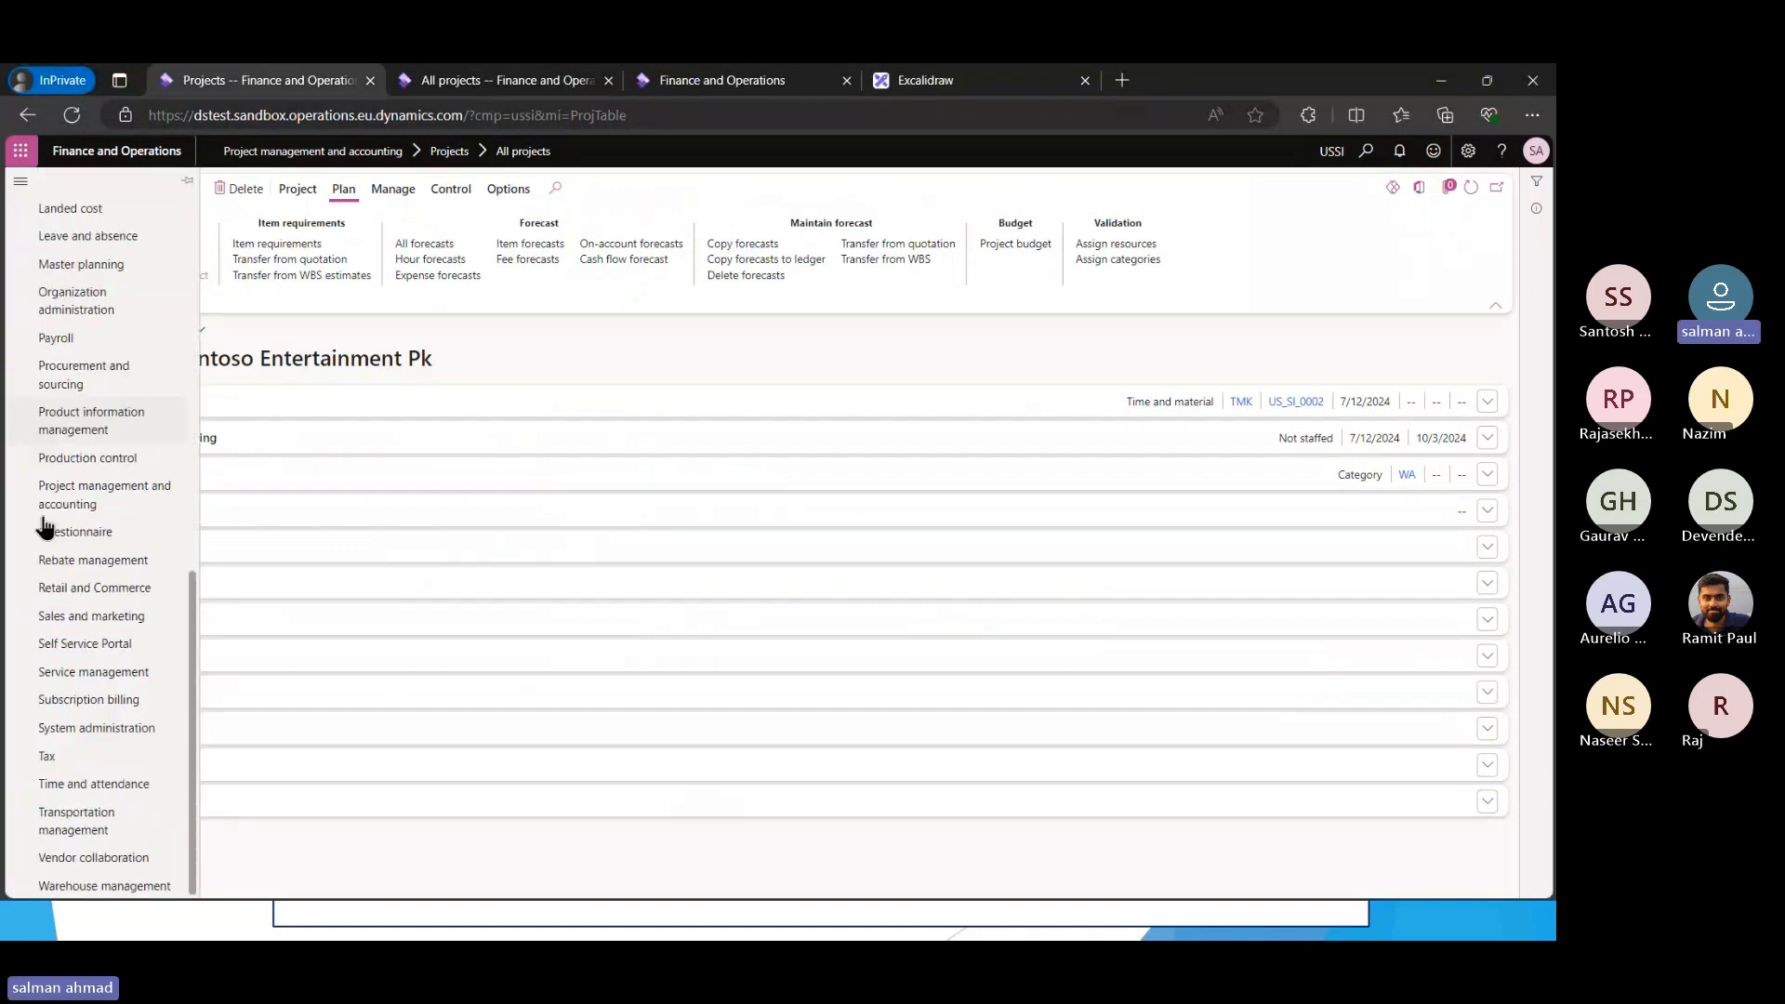
pyautogui.click(110, 497)
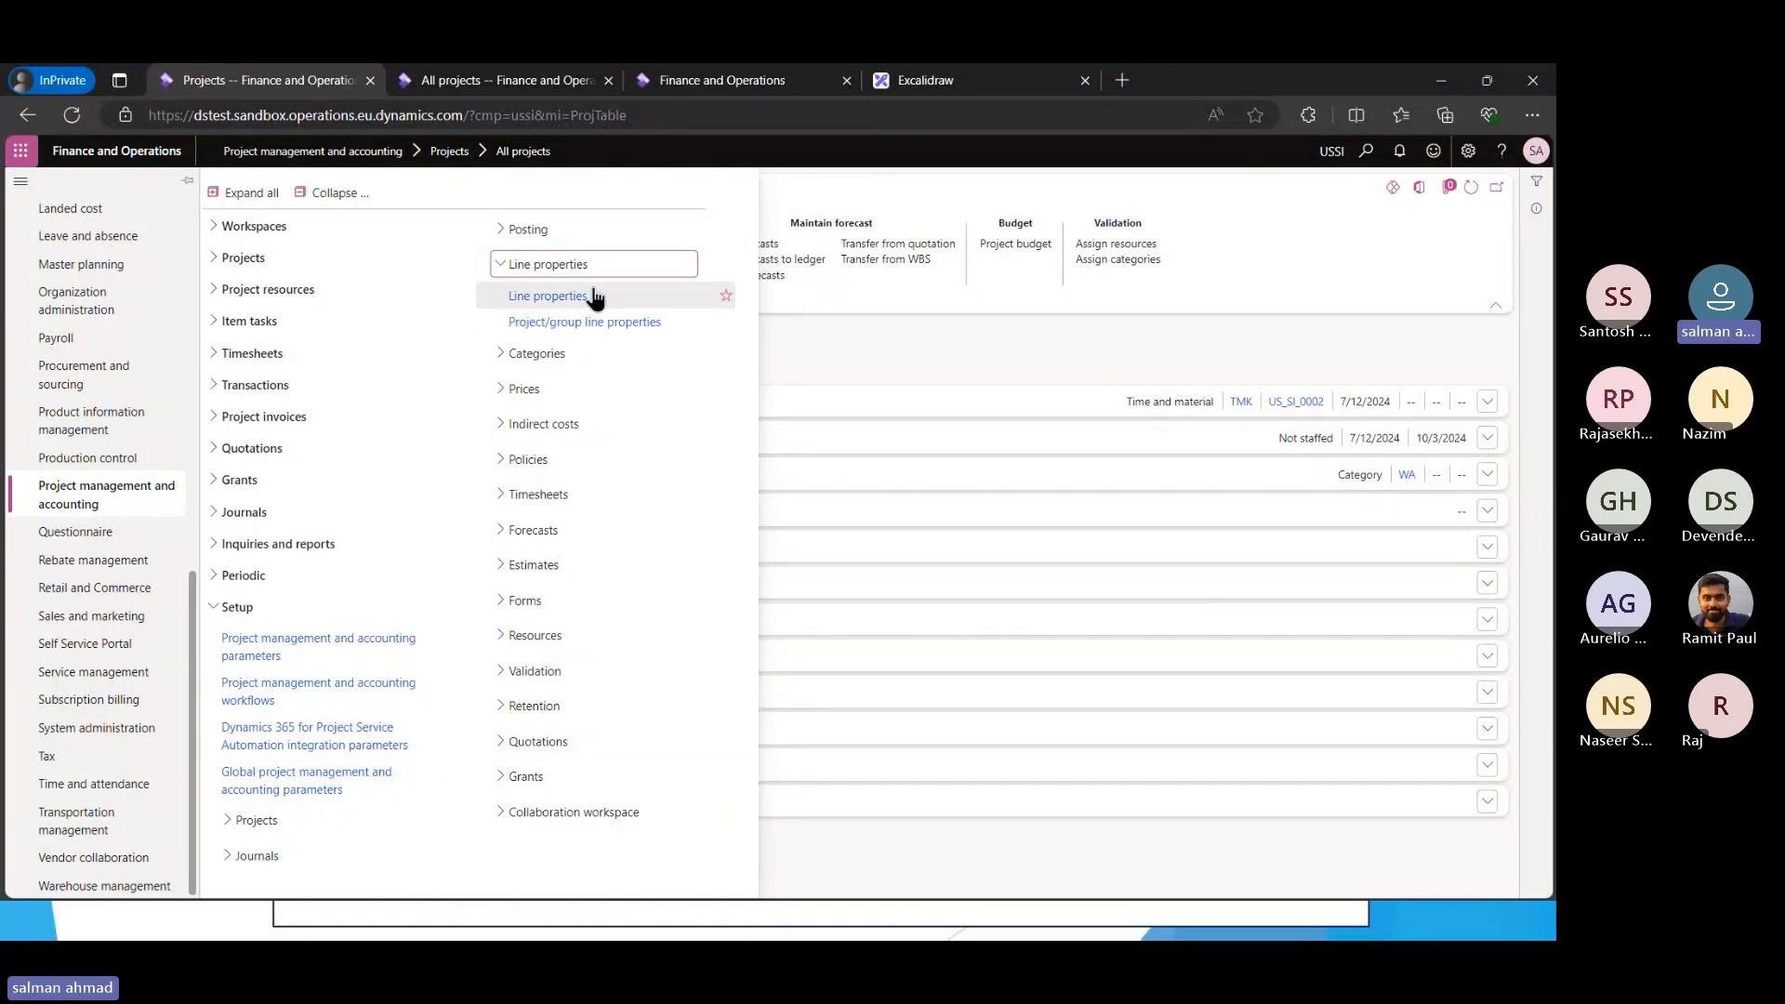
pyautogui.click(548, 297)
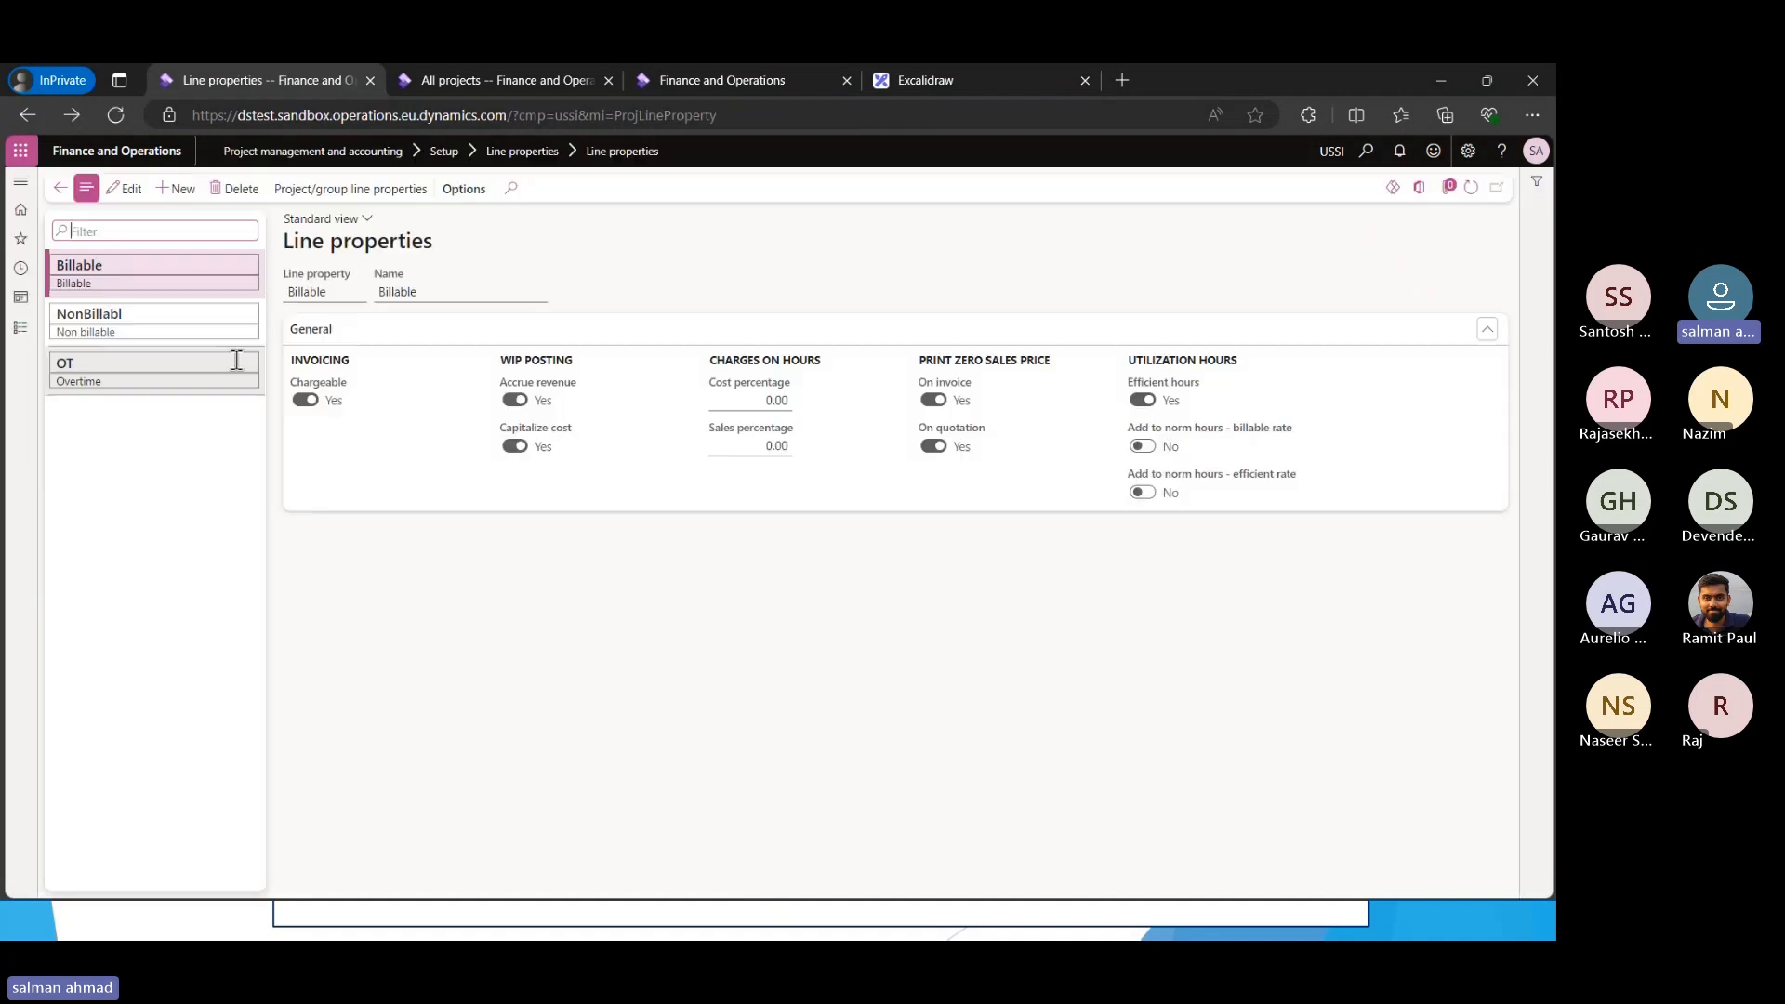
pyautogui.click(147, 341)
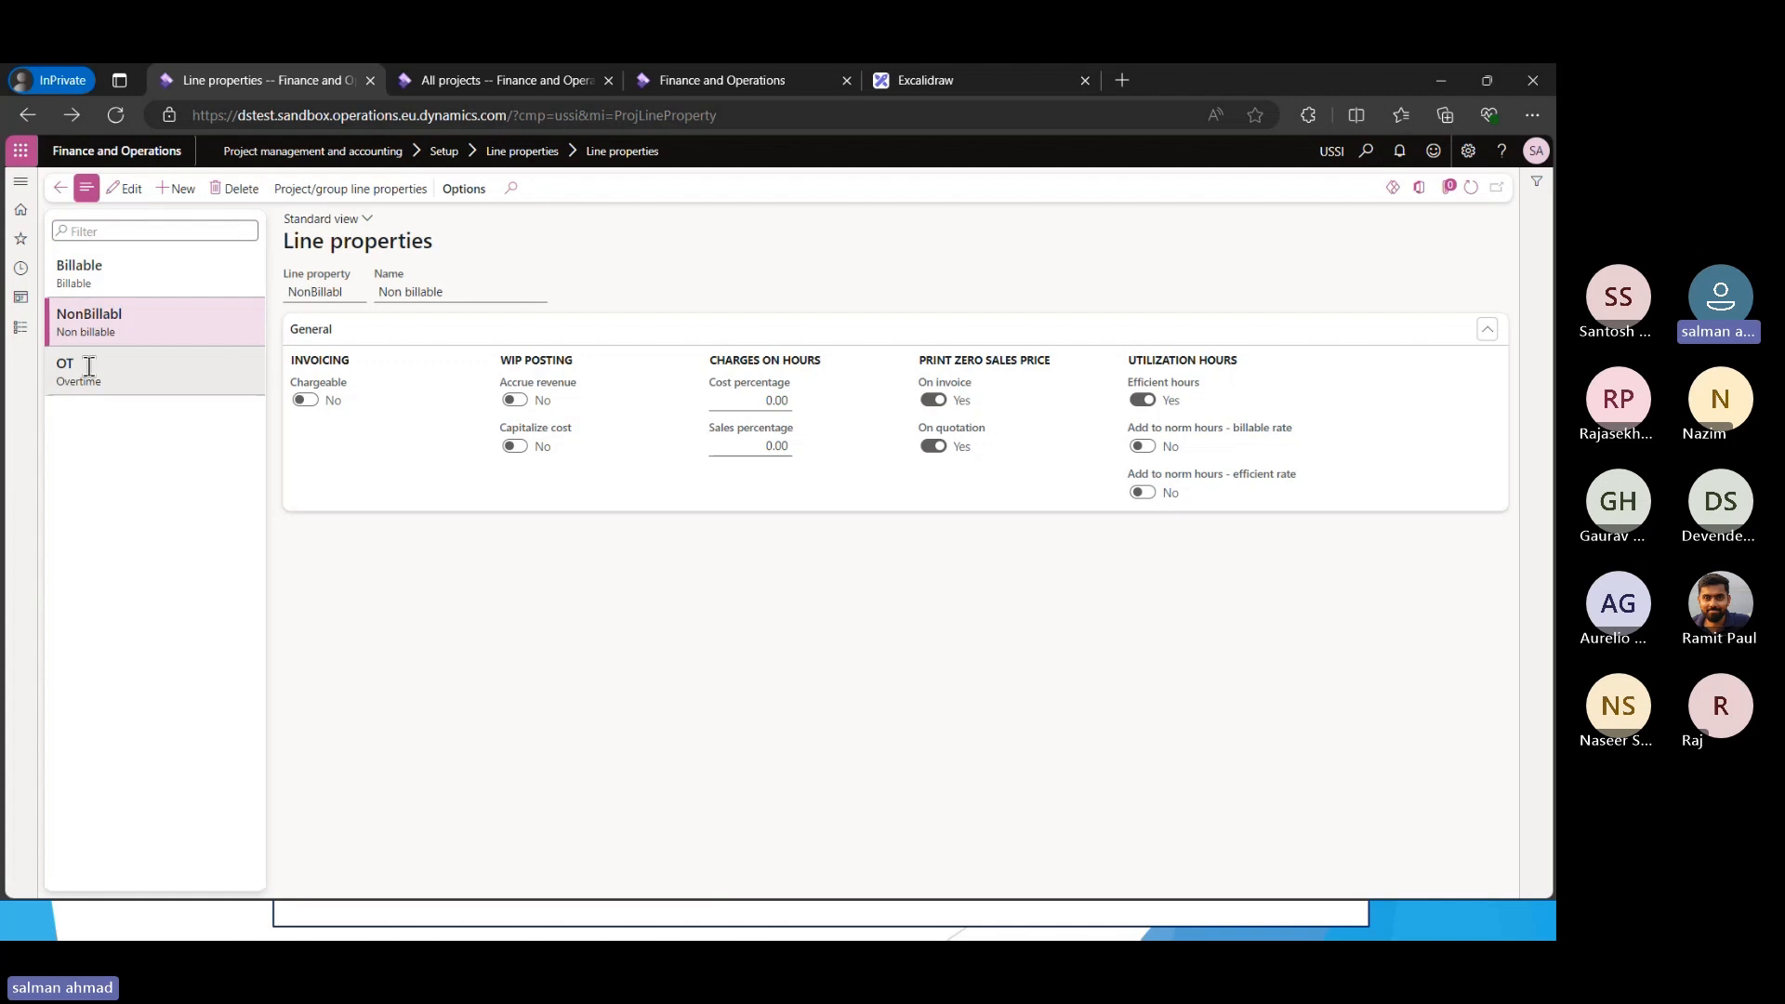
pyautogui.click(121, 377)
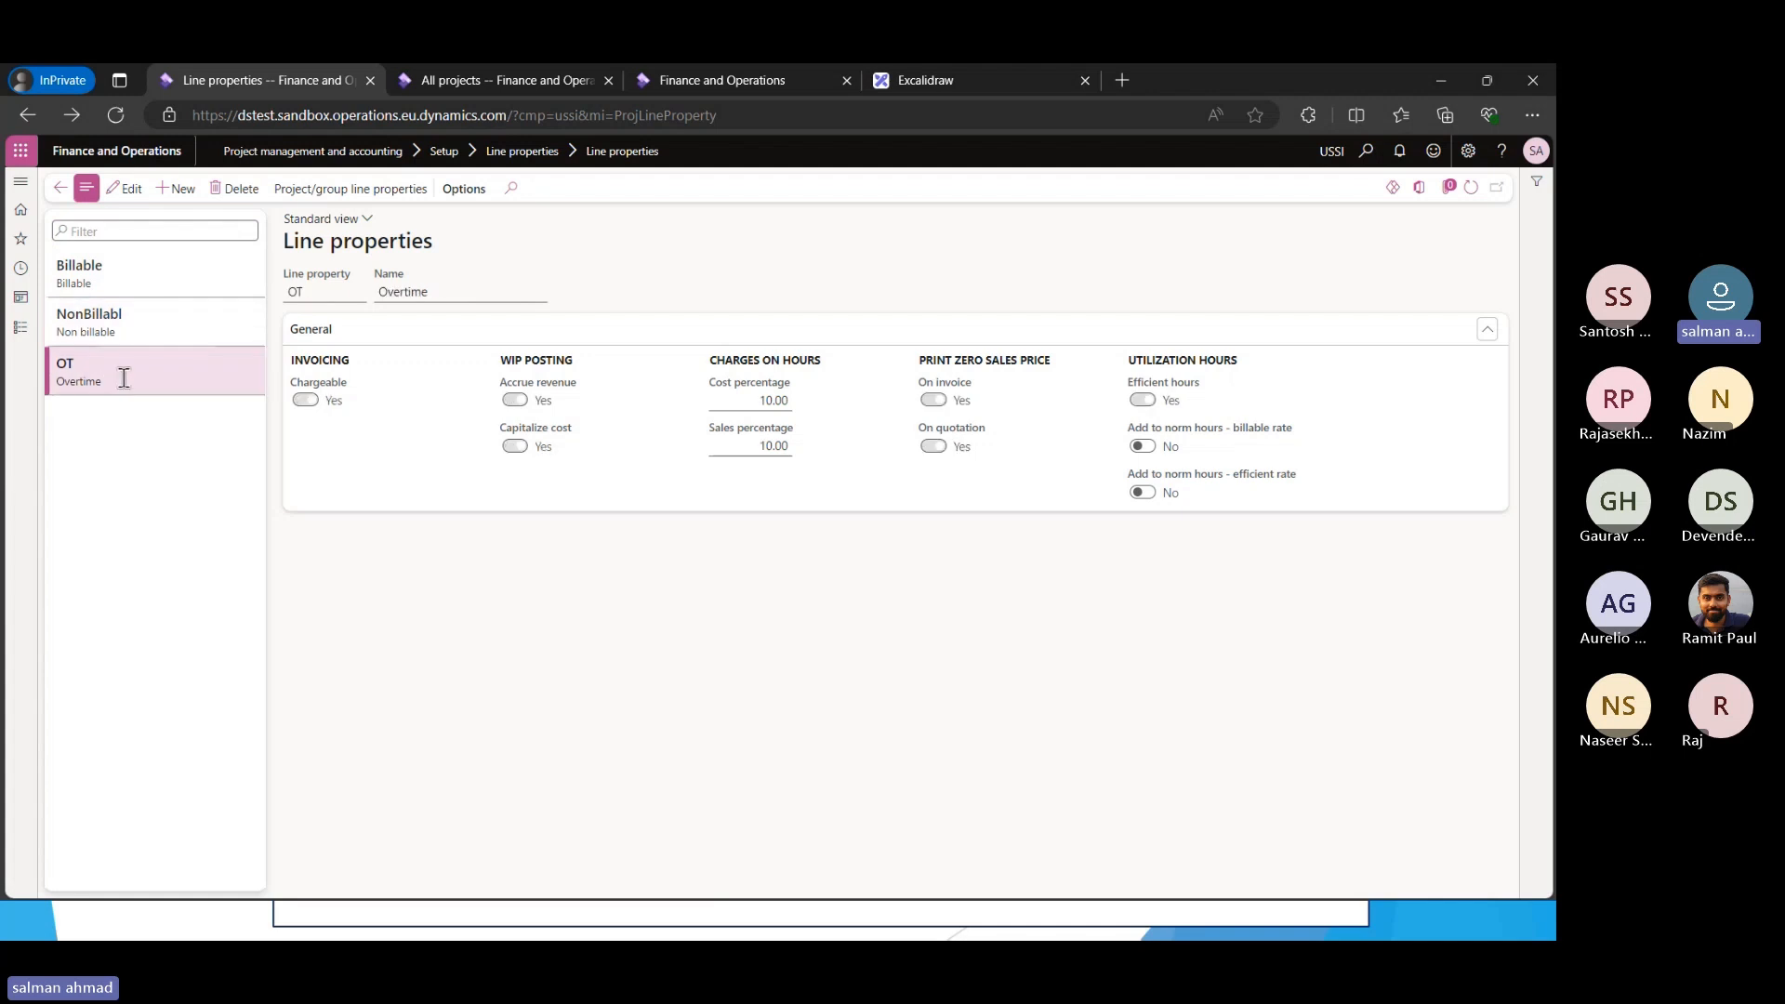
pyautogui.click(149, 283)
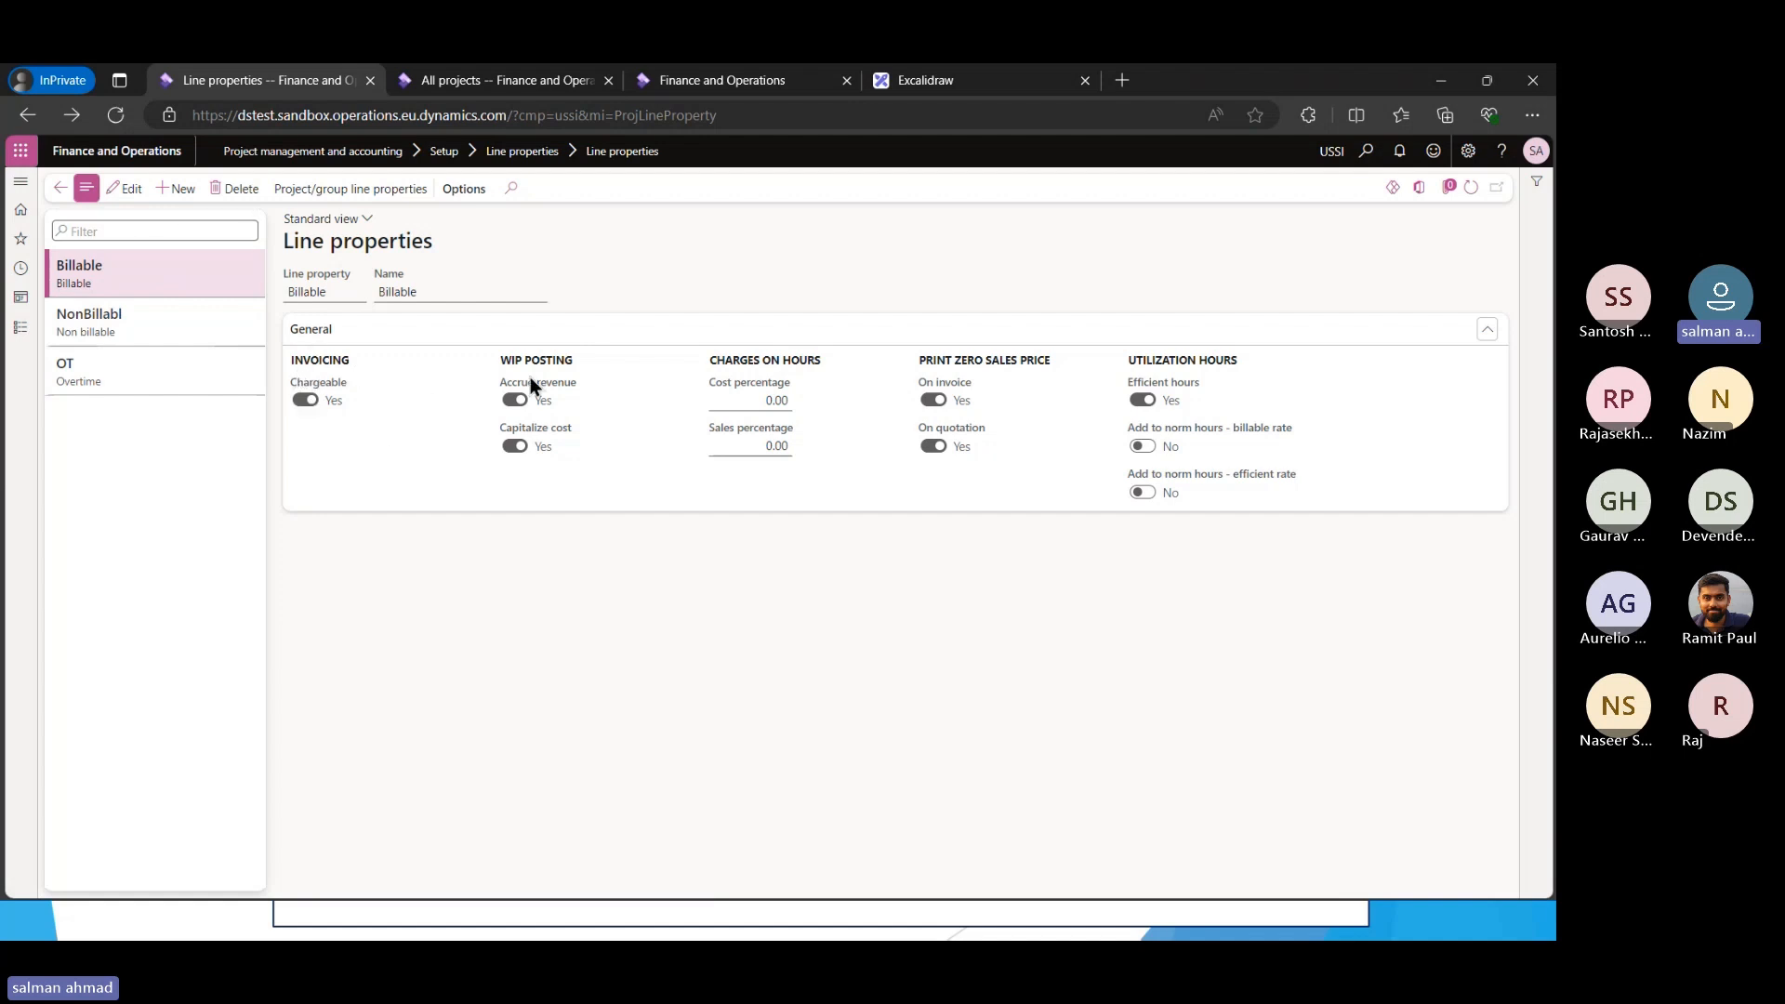
# Review the overtime line property's charge percentages, and open the list of all projects
pyautogui.moveTo(754, 398); pyautogui.dragTo(738, 372)
pyautogui.click(74, 365)
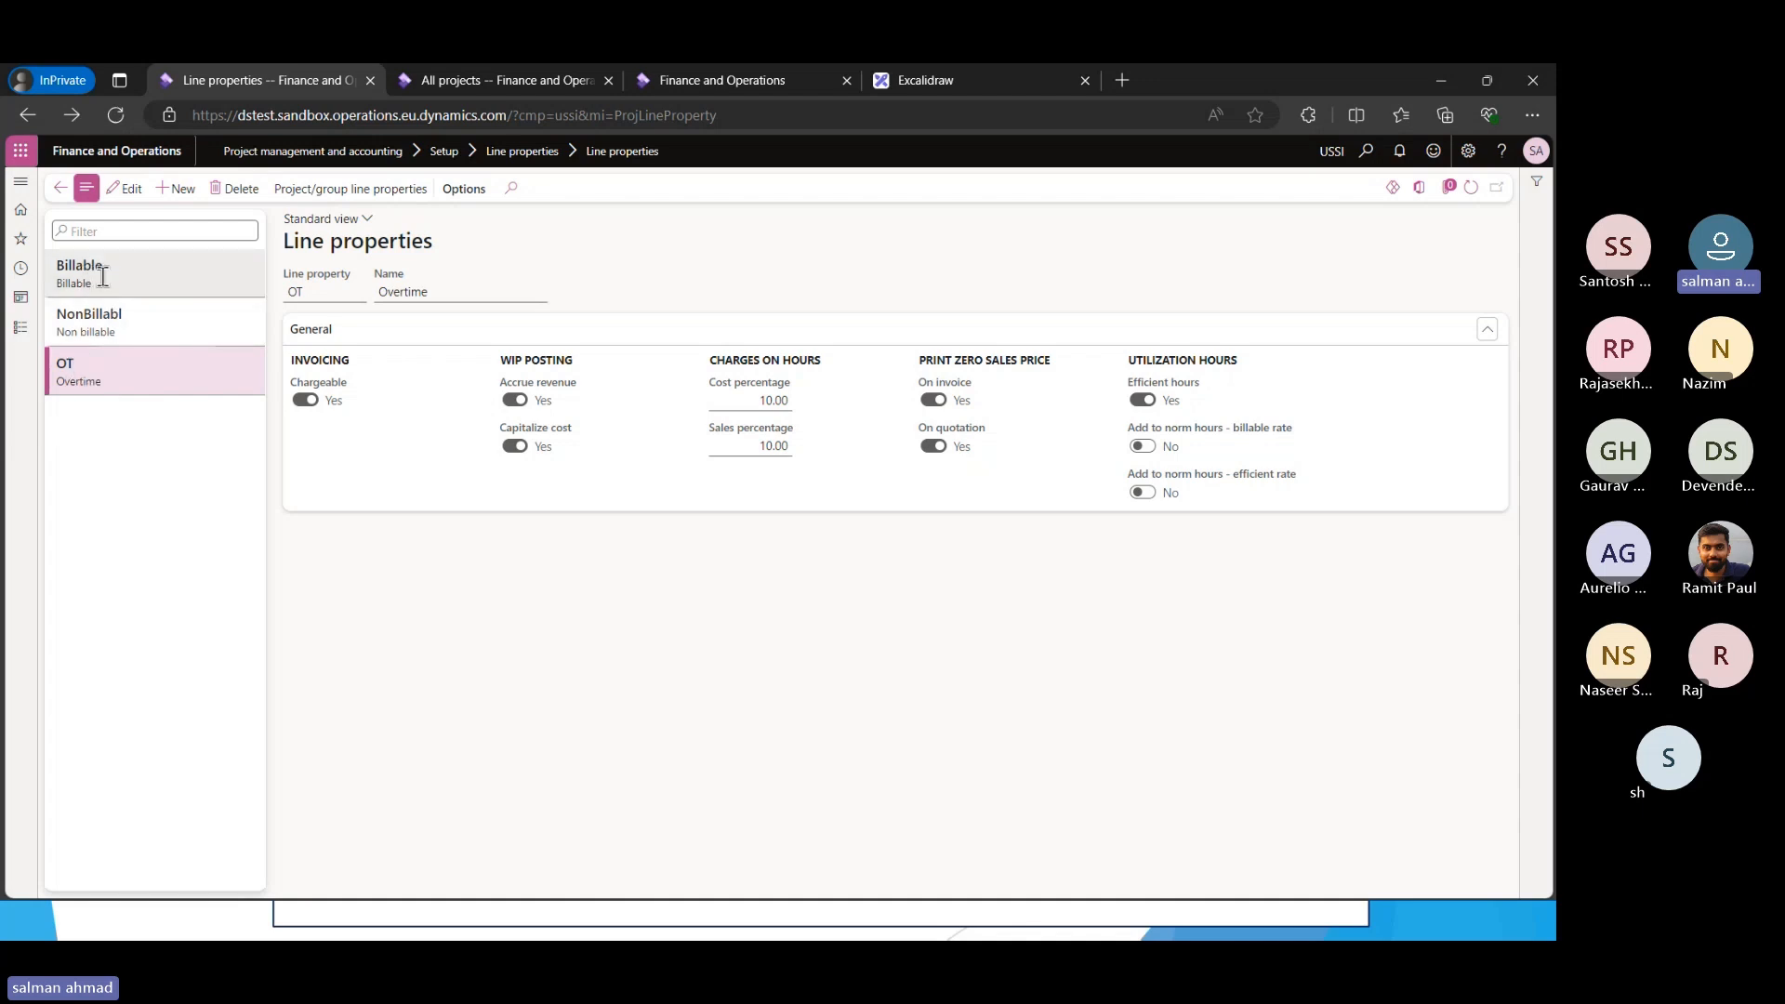
pyautogui.click(18, 330)
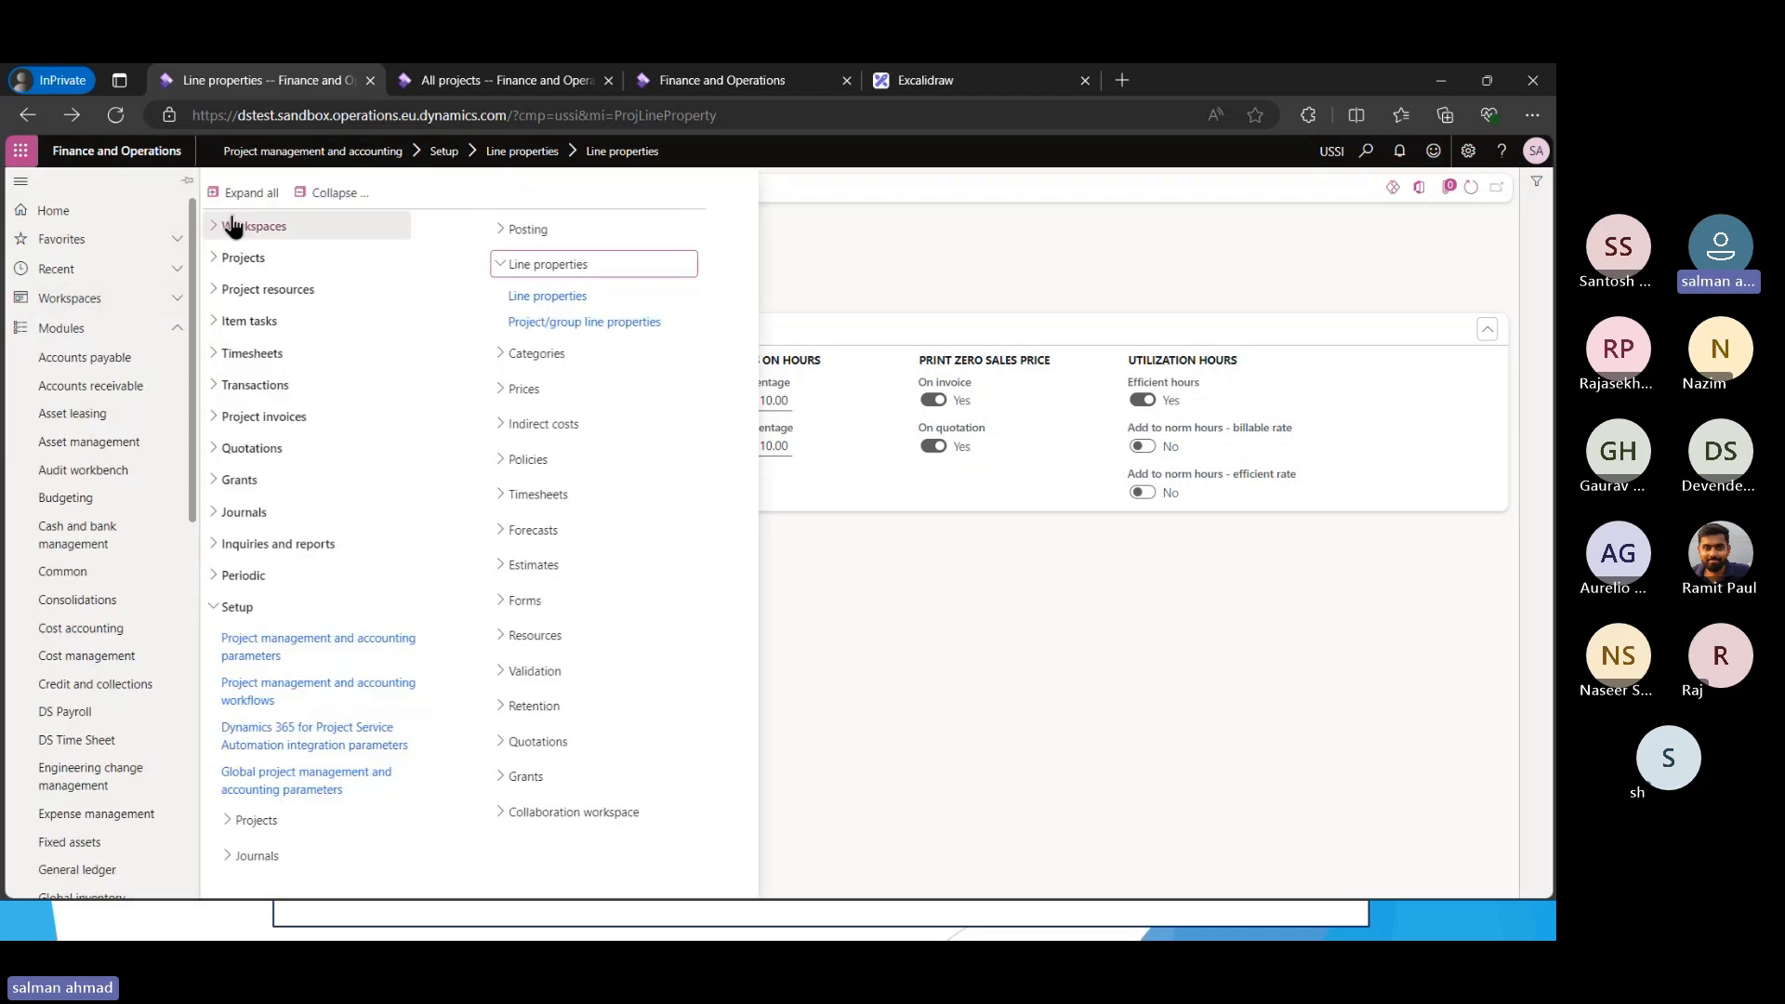
pyautogui.click(281, 268)
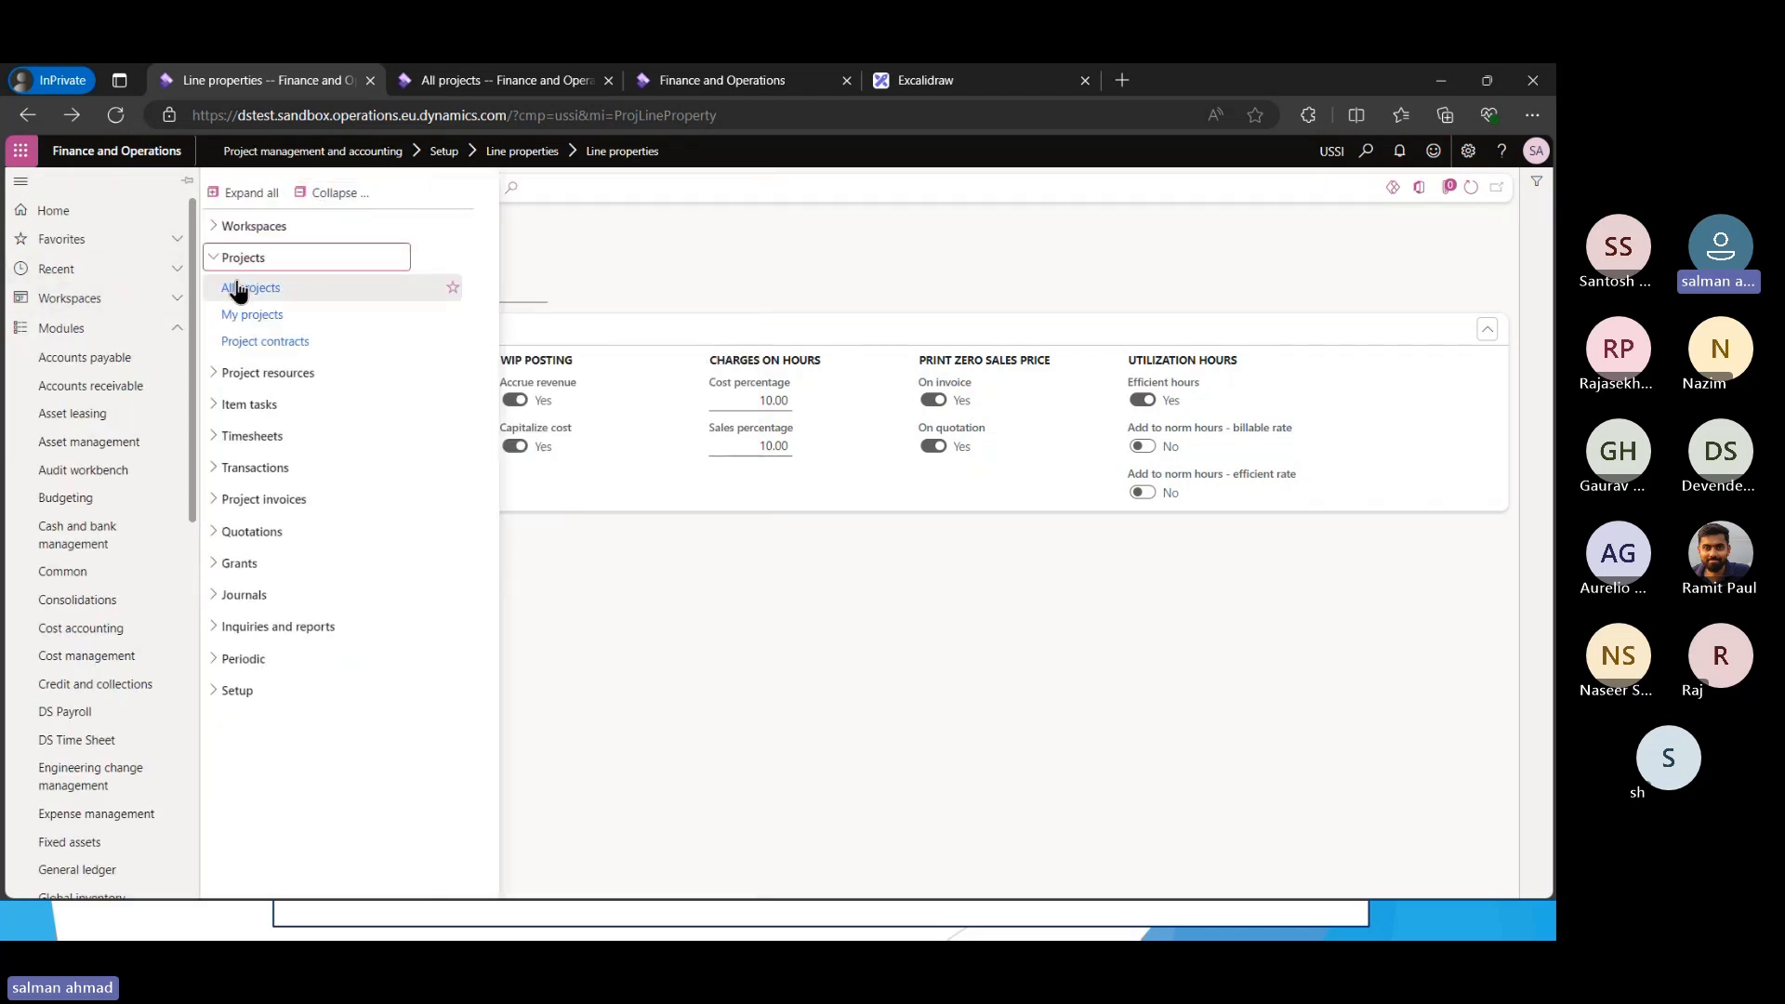
pyautogui.click(244, 288)
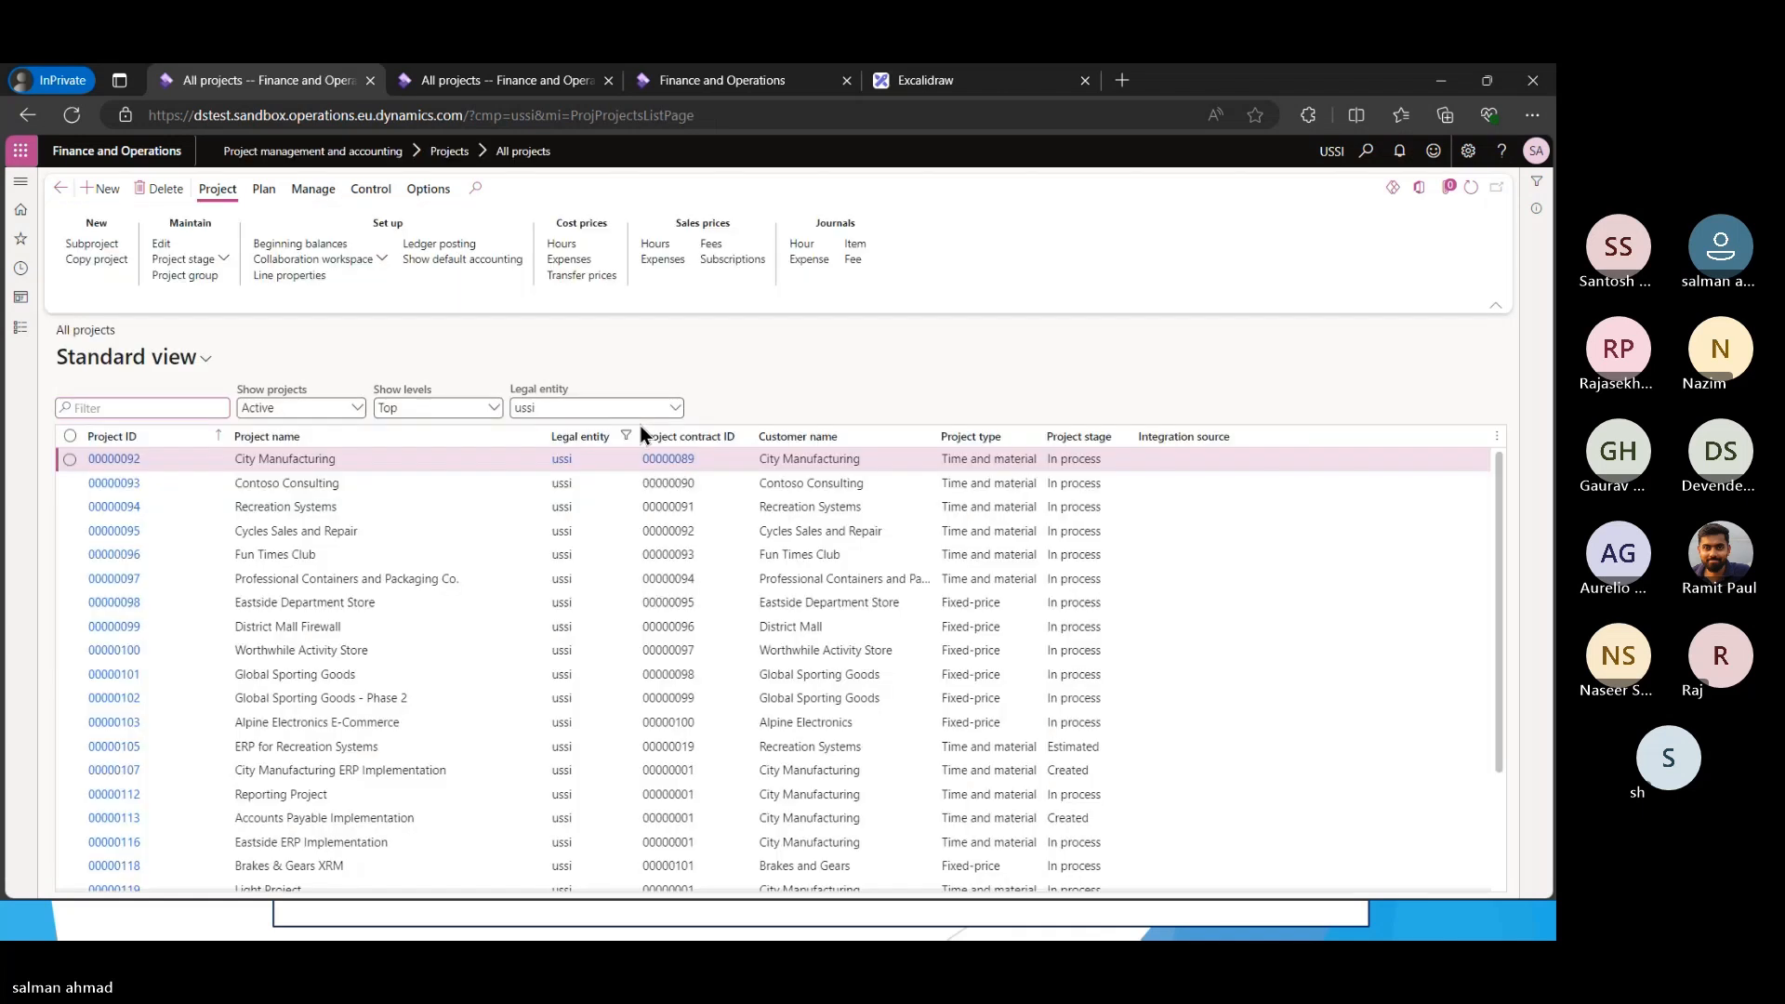
# Sort the projects by descending project ID and set the stage of the newest Contoso Entertainment Pk project to In process
pyautogui.click(131, 432)
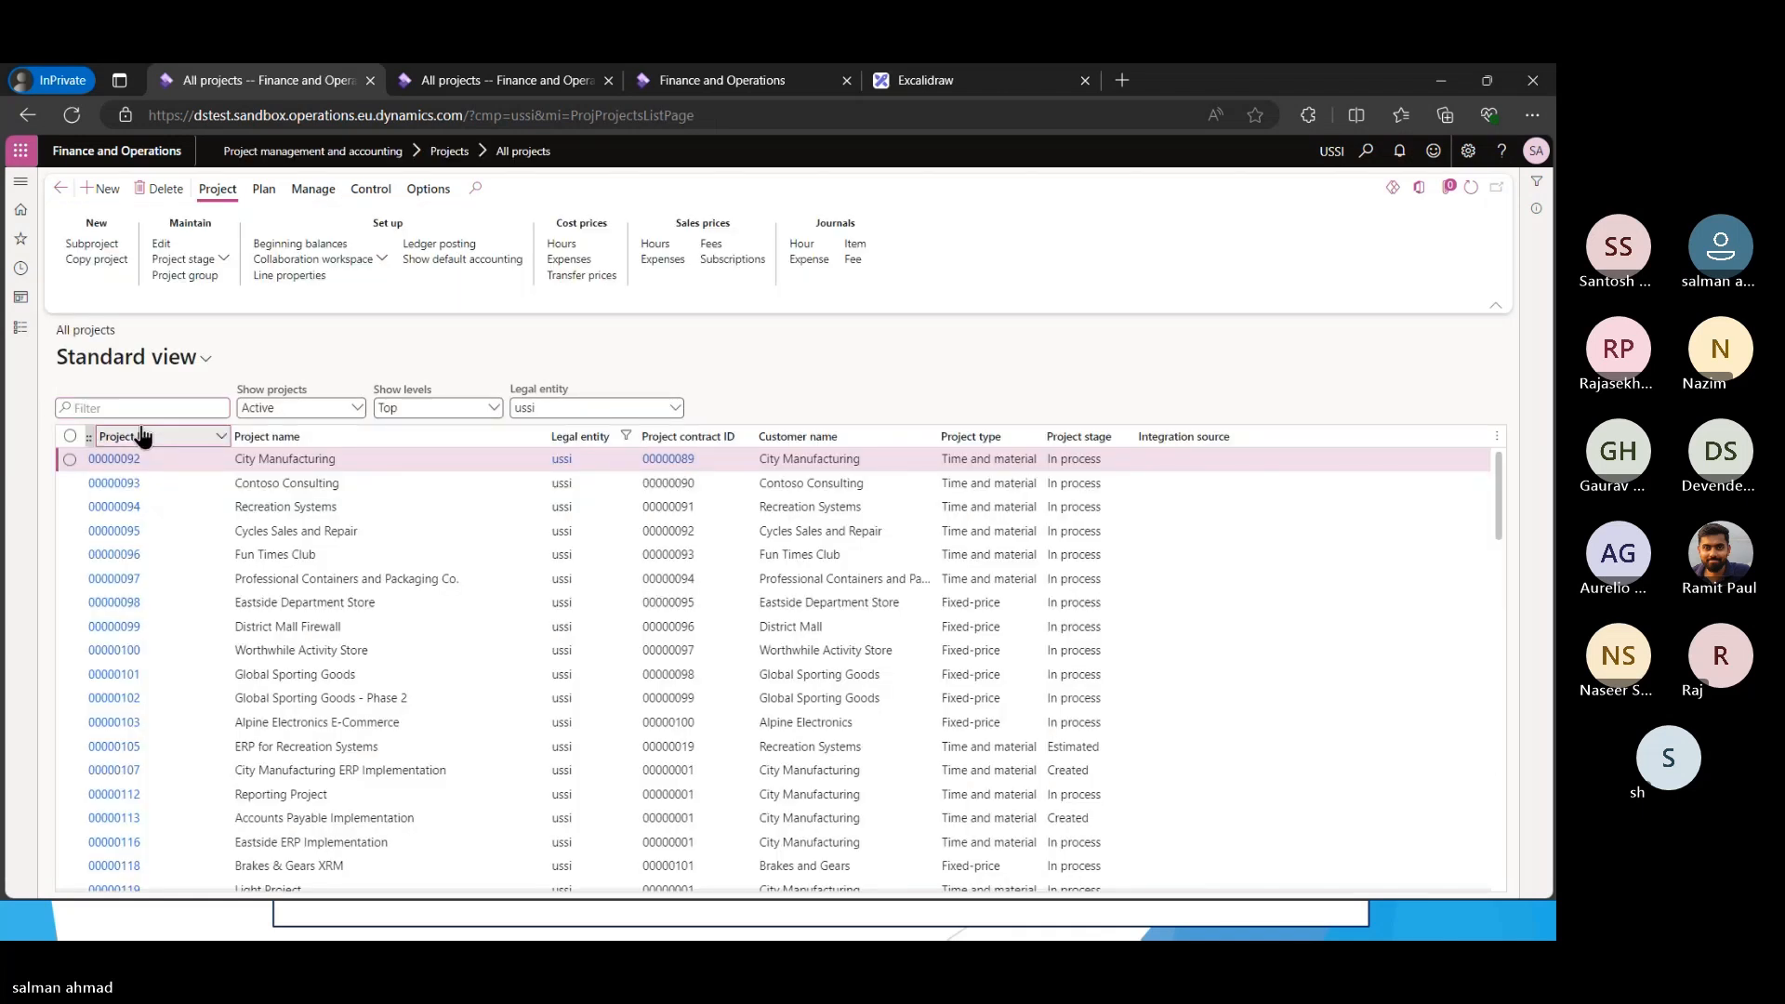
pyautogui.click(414, 462)
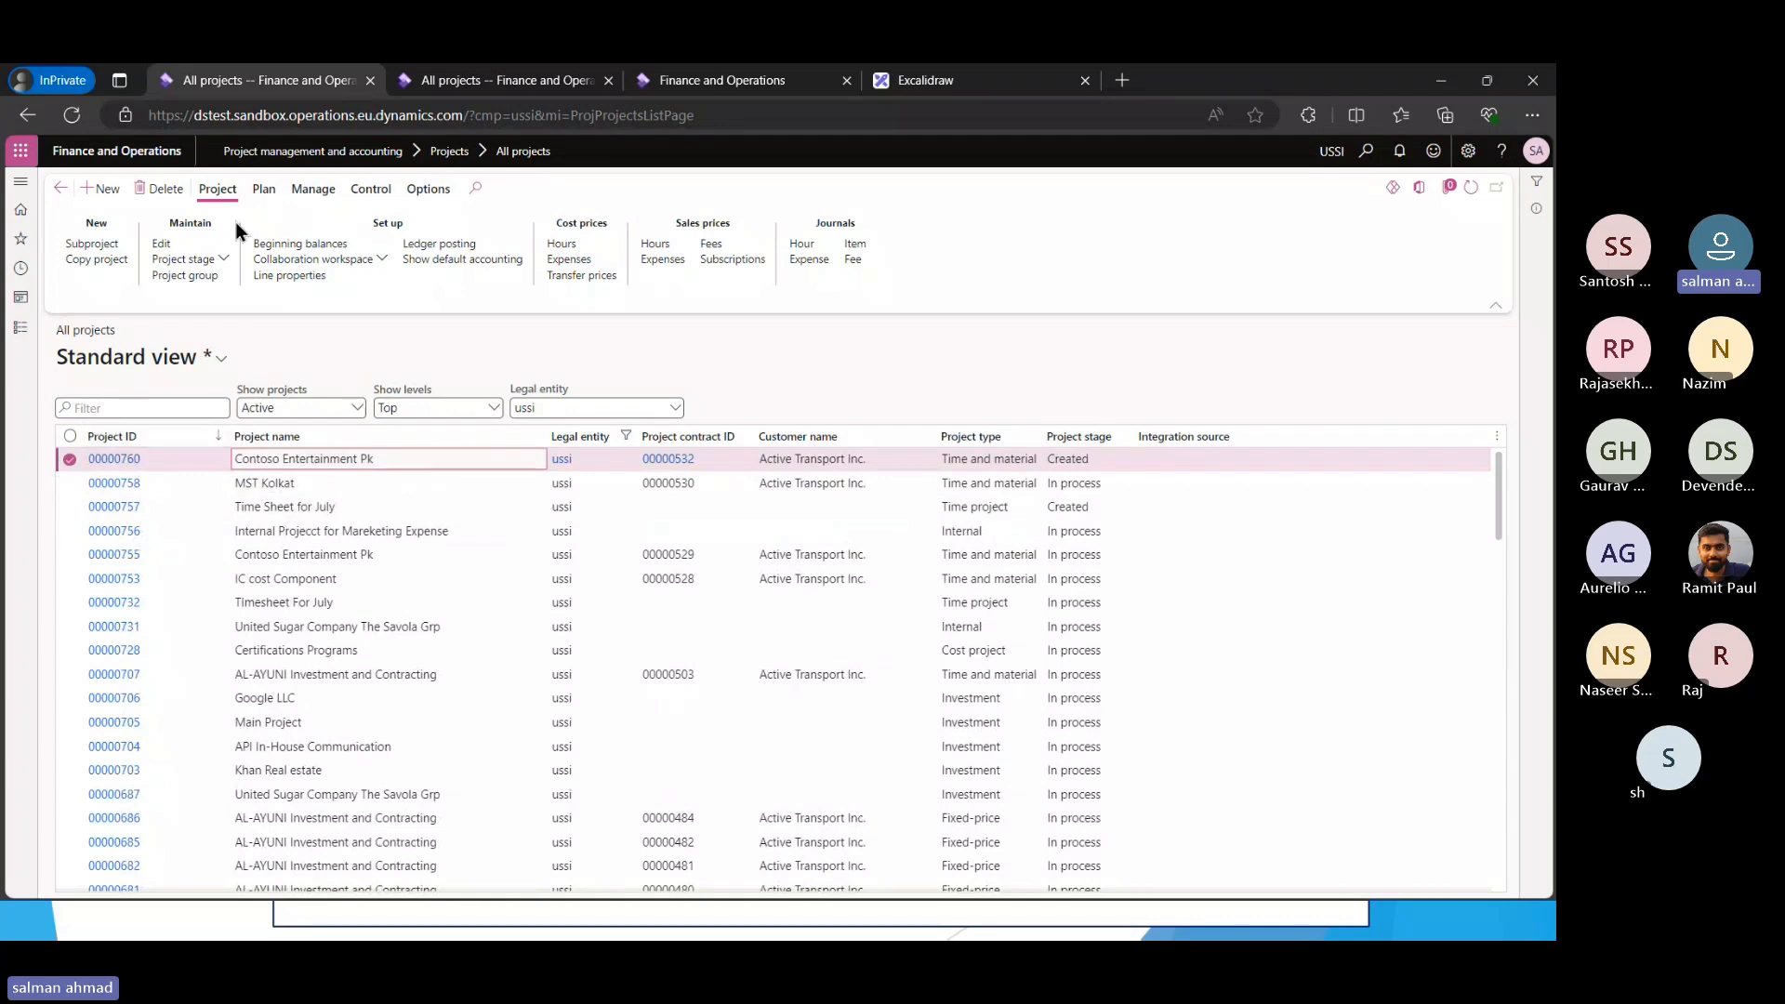
pyautogui.click(191, 260)
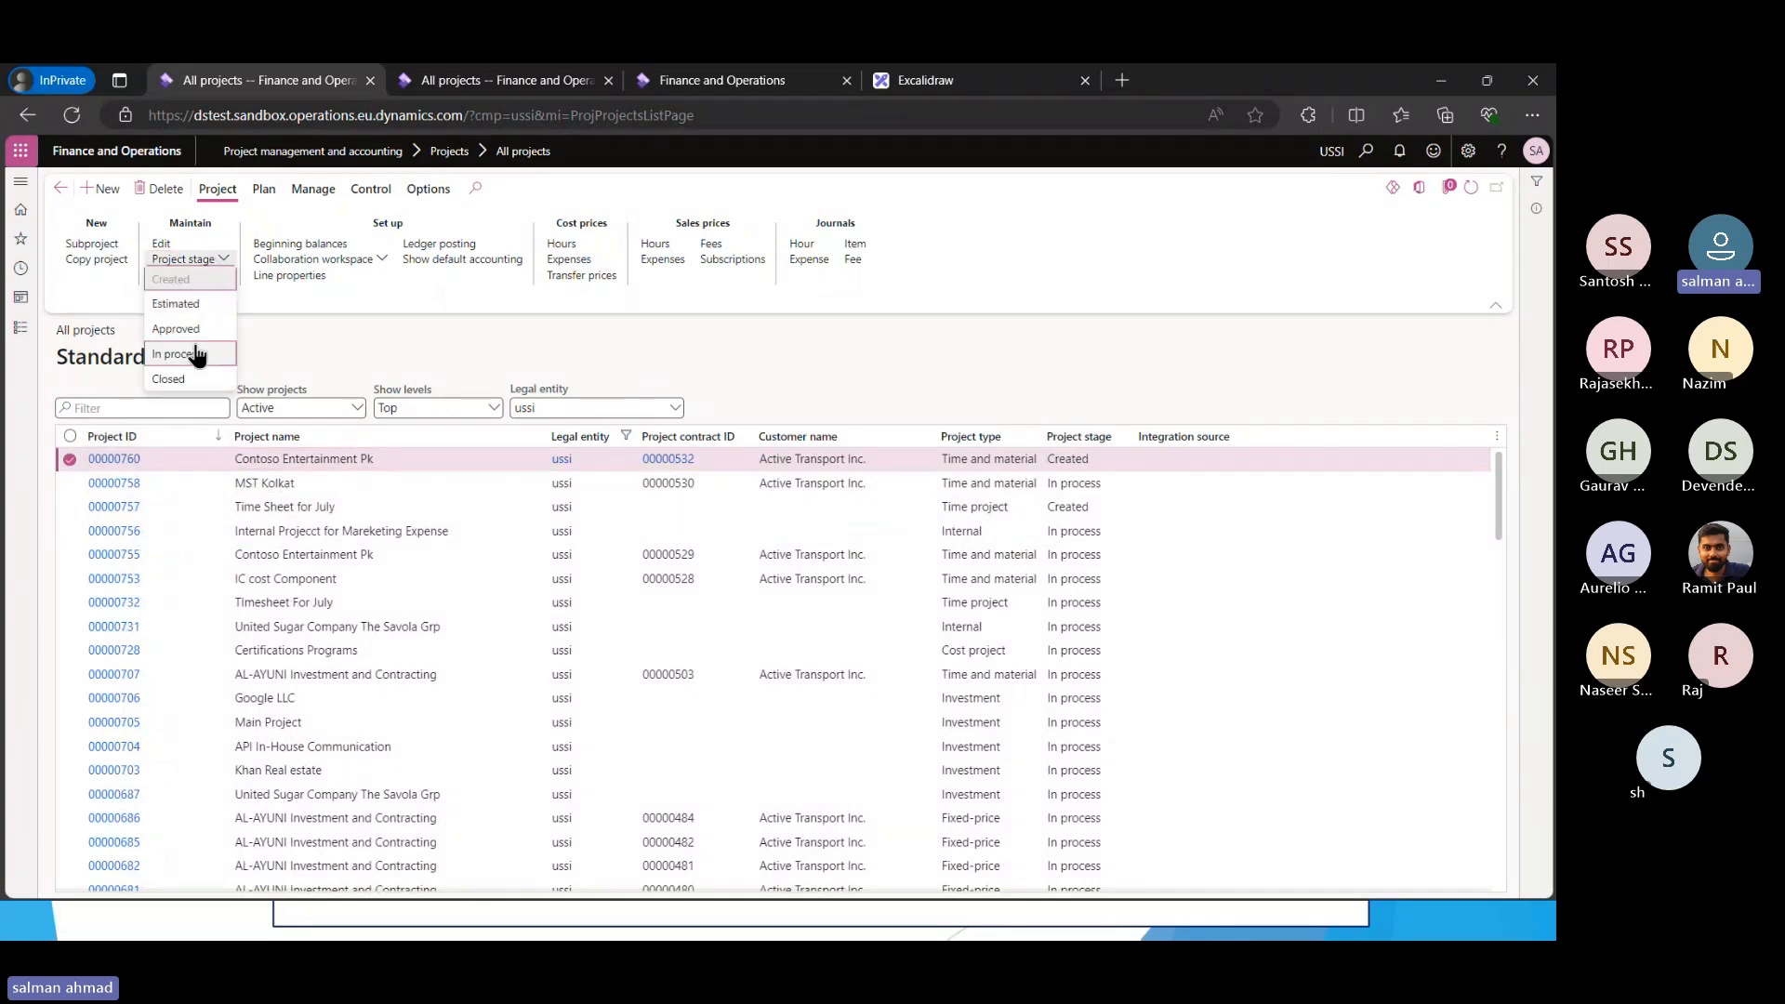
pyautogui.click(196, 355)
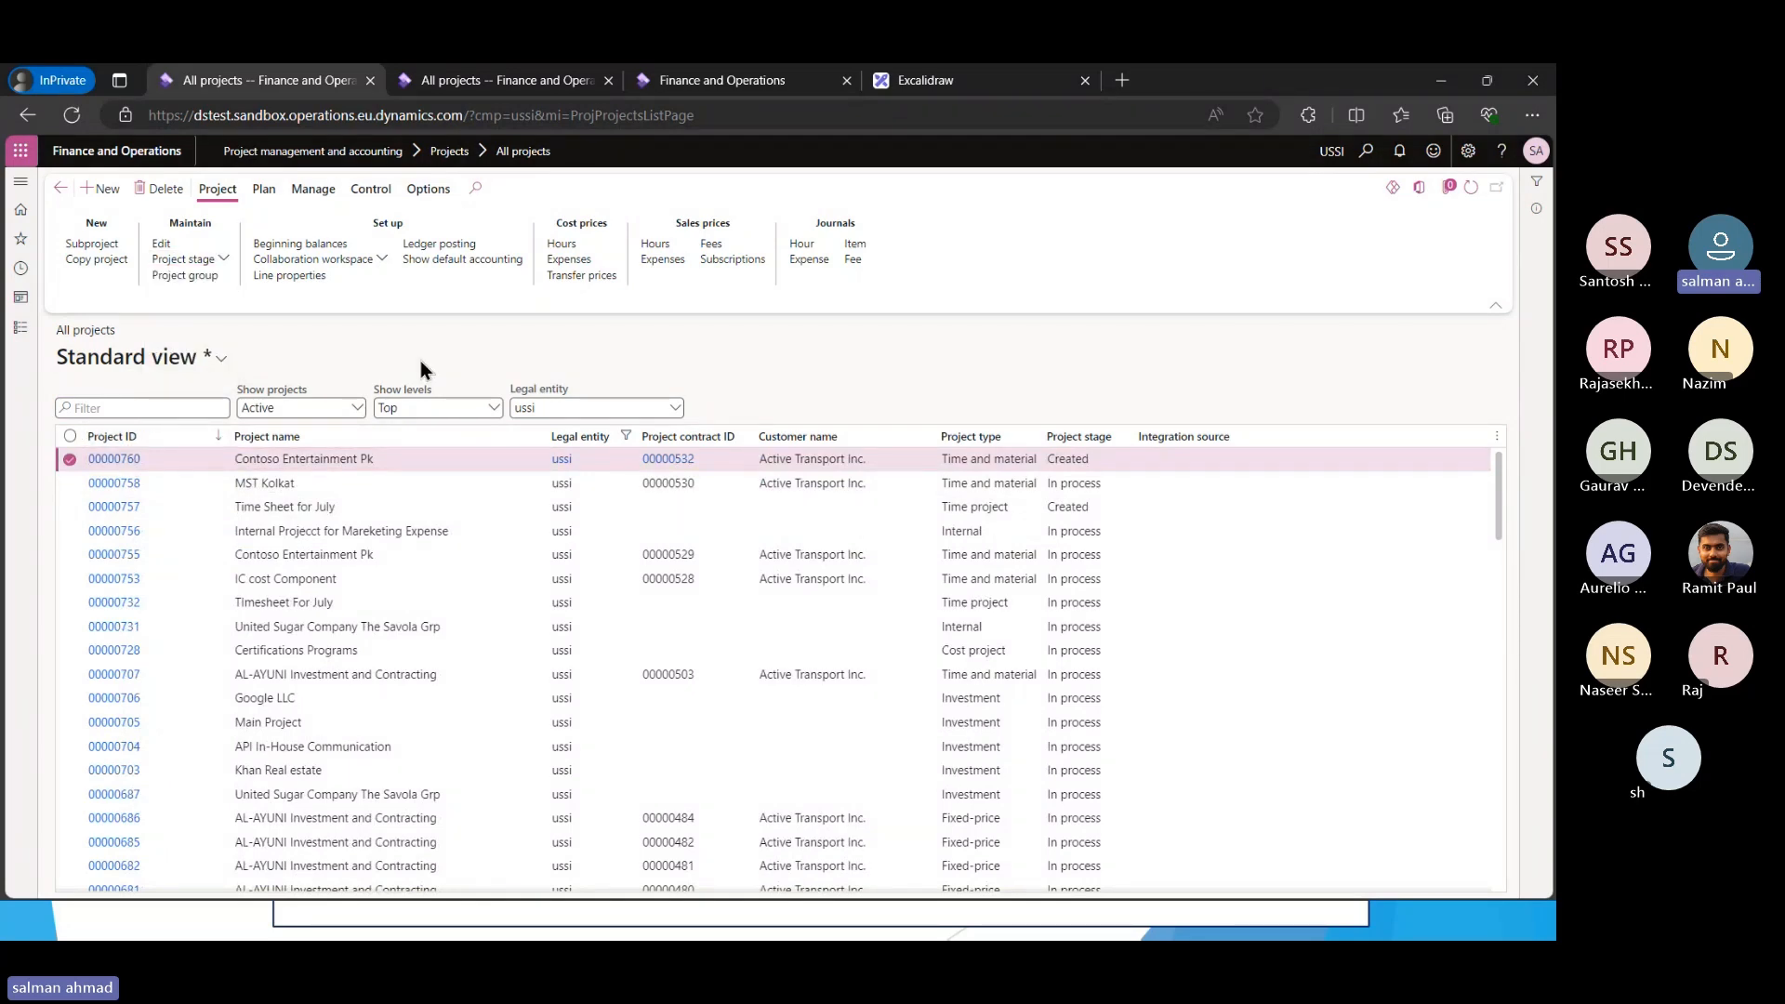
pyautogui.press('Return')
# Create an Hours journal for the Contoso Entertainment Pk project and add a journal line to it
pyautogui.click(801, 243)
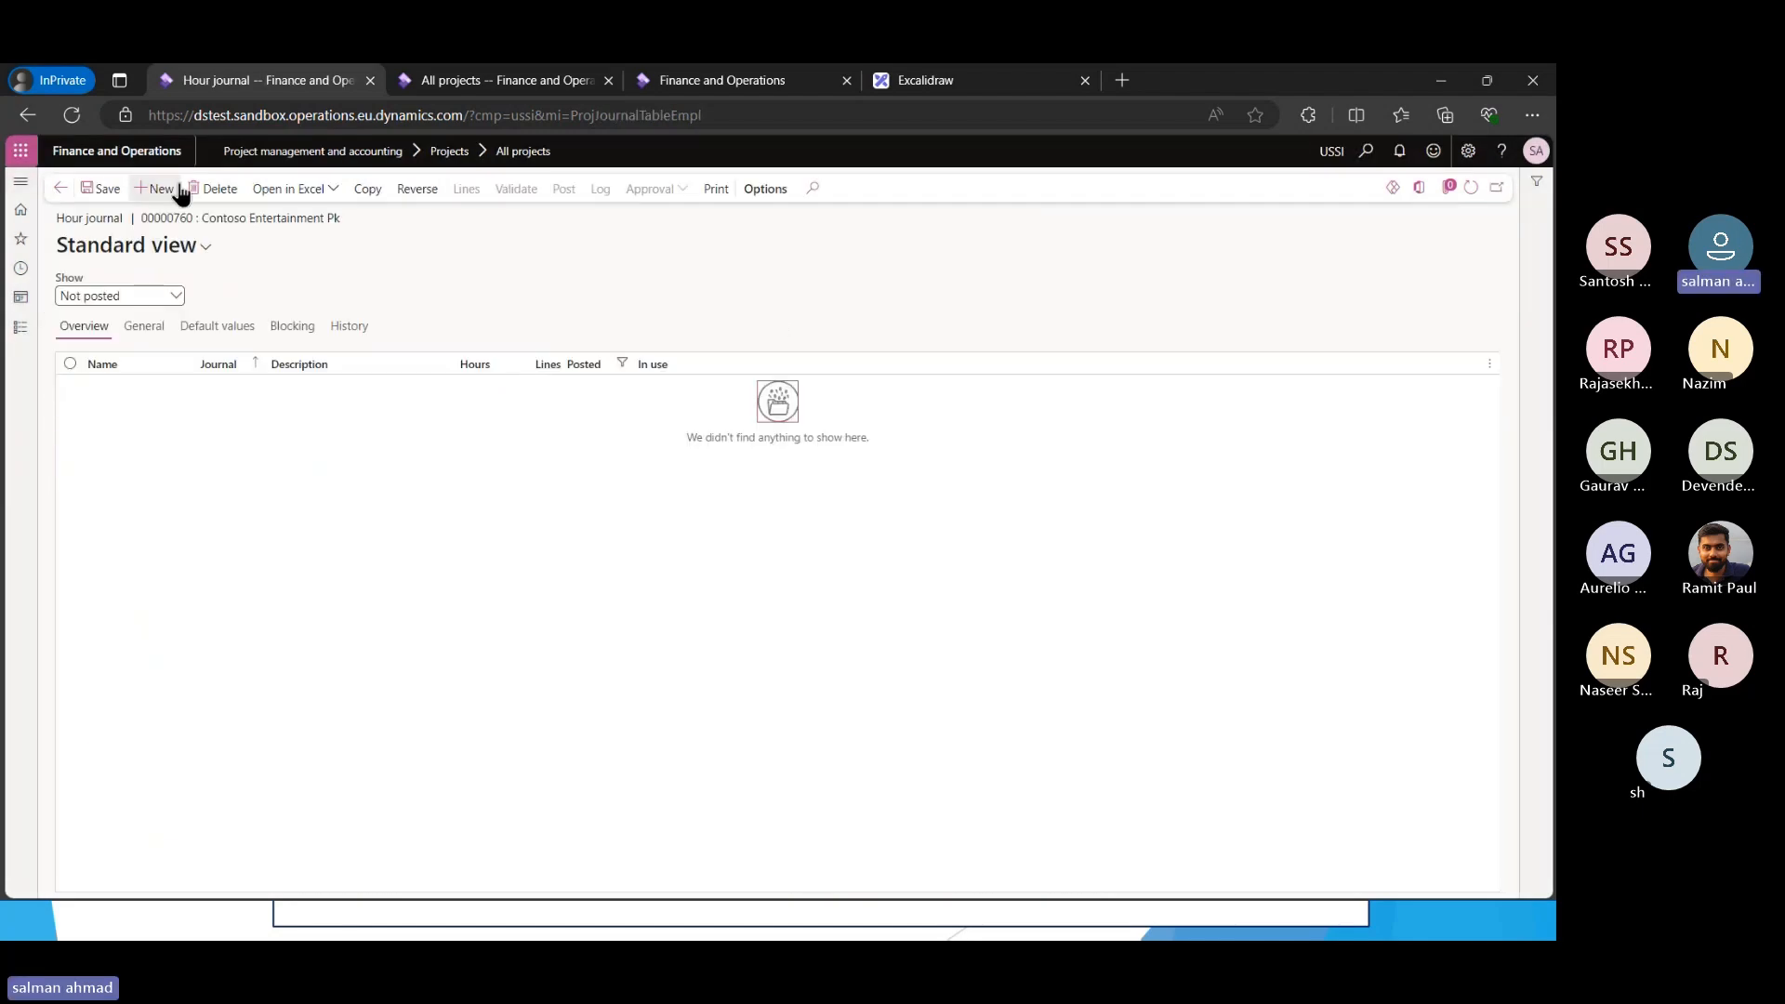
pyautogui.click(462, 189)
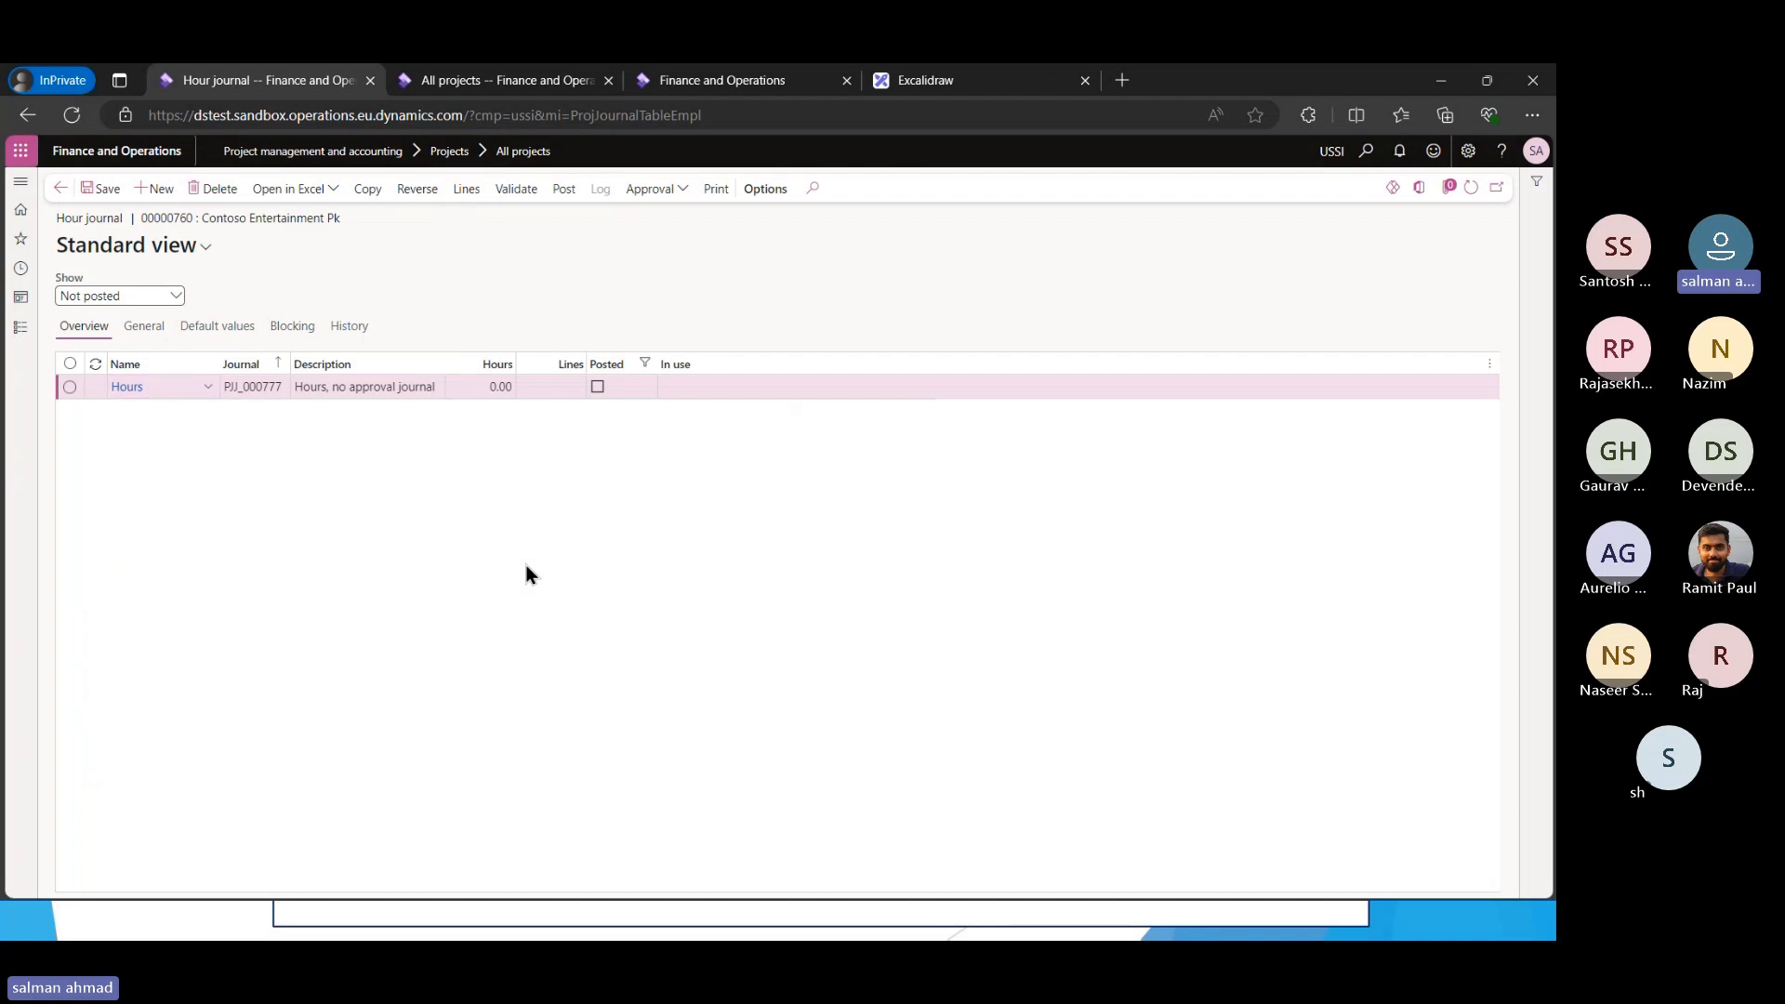
pyautogui.click(154, 189)
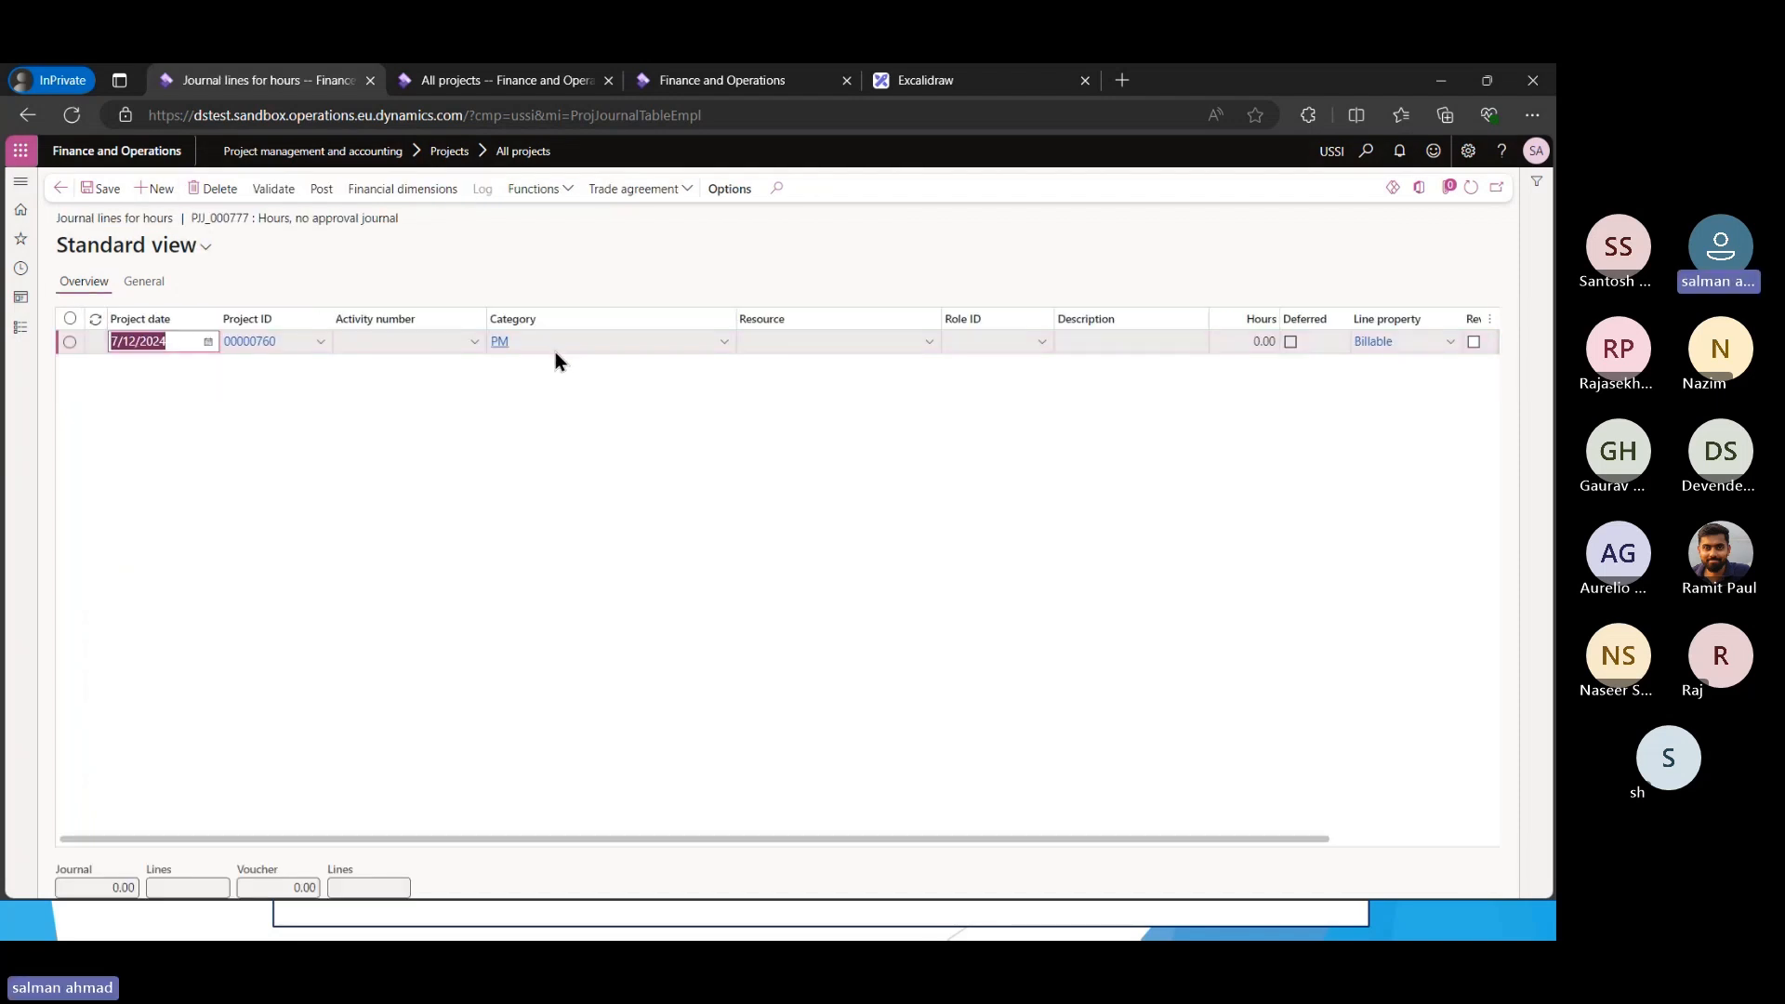
# Check the activity numbers available for the hour line in list and tree view, and return to the project list
pyautogui.click(474, 343)
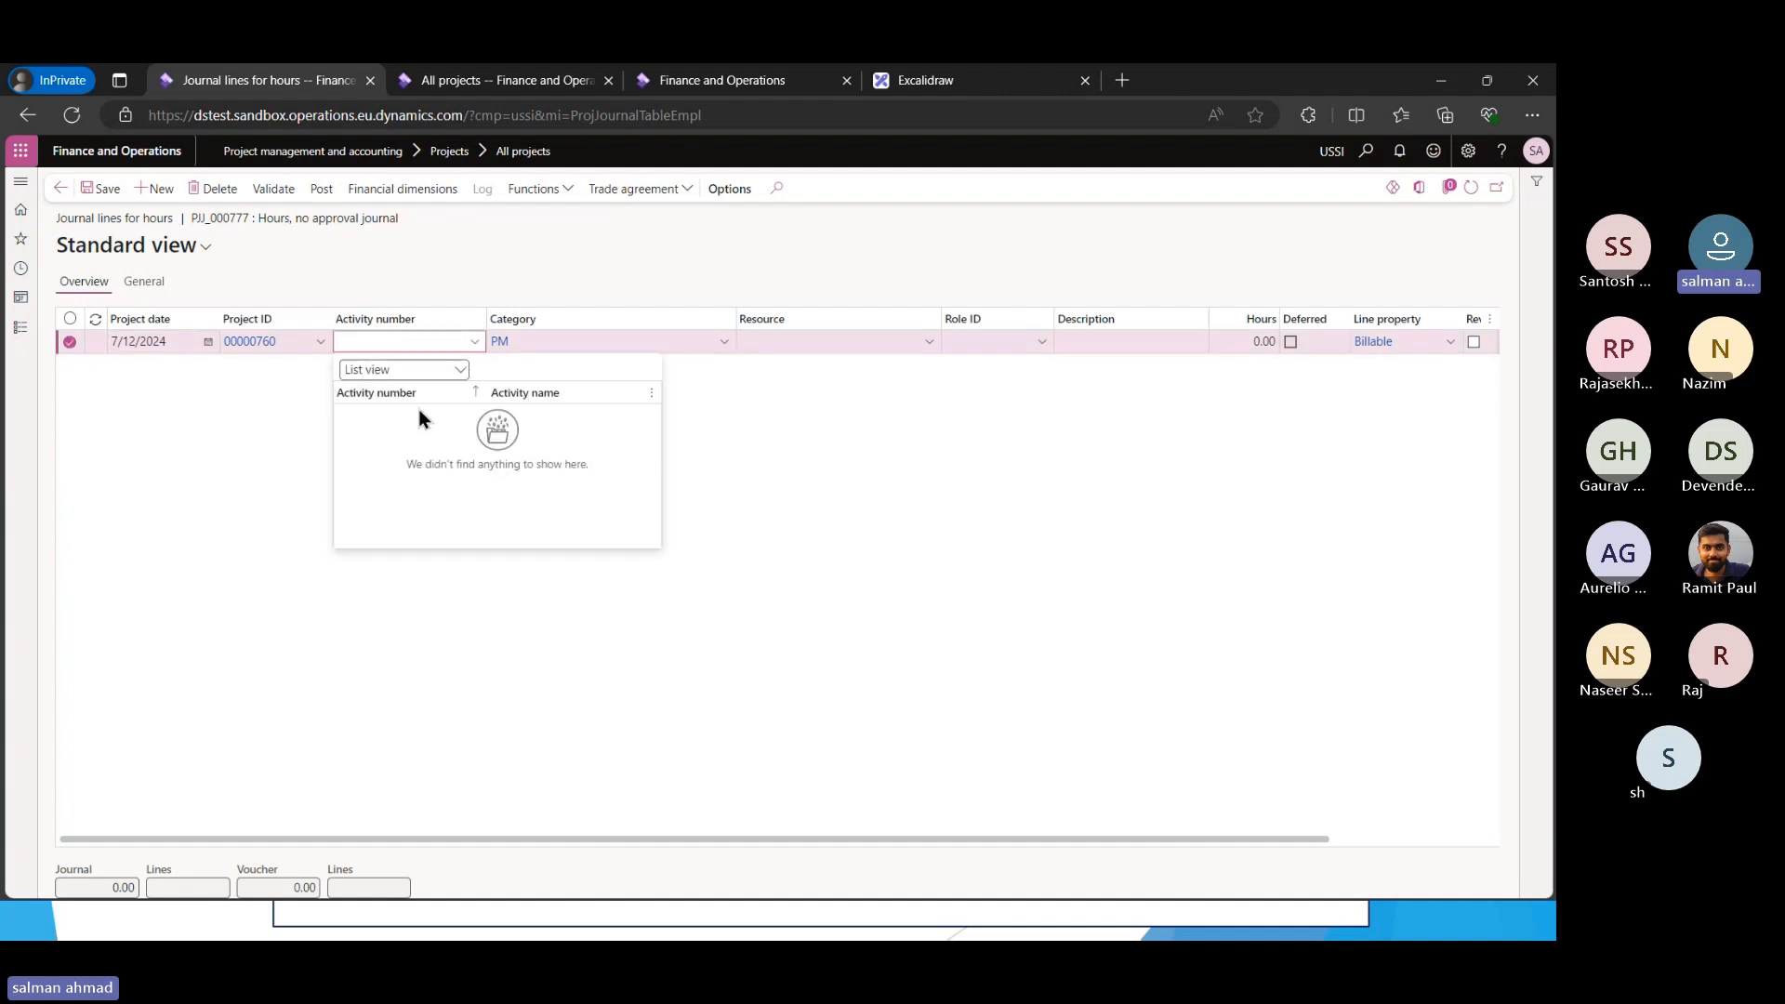
pyautogui.click(460, 371)
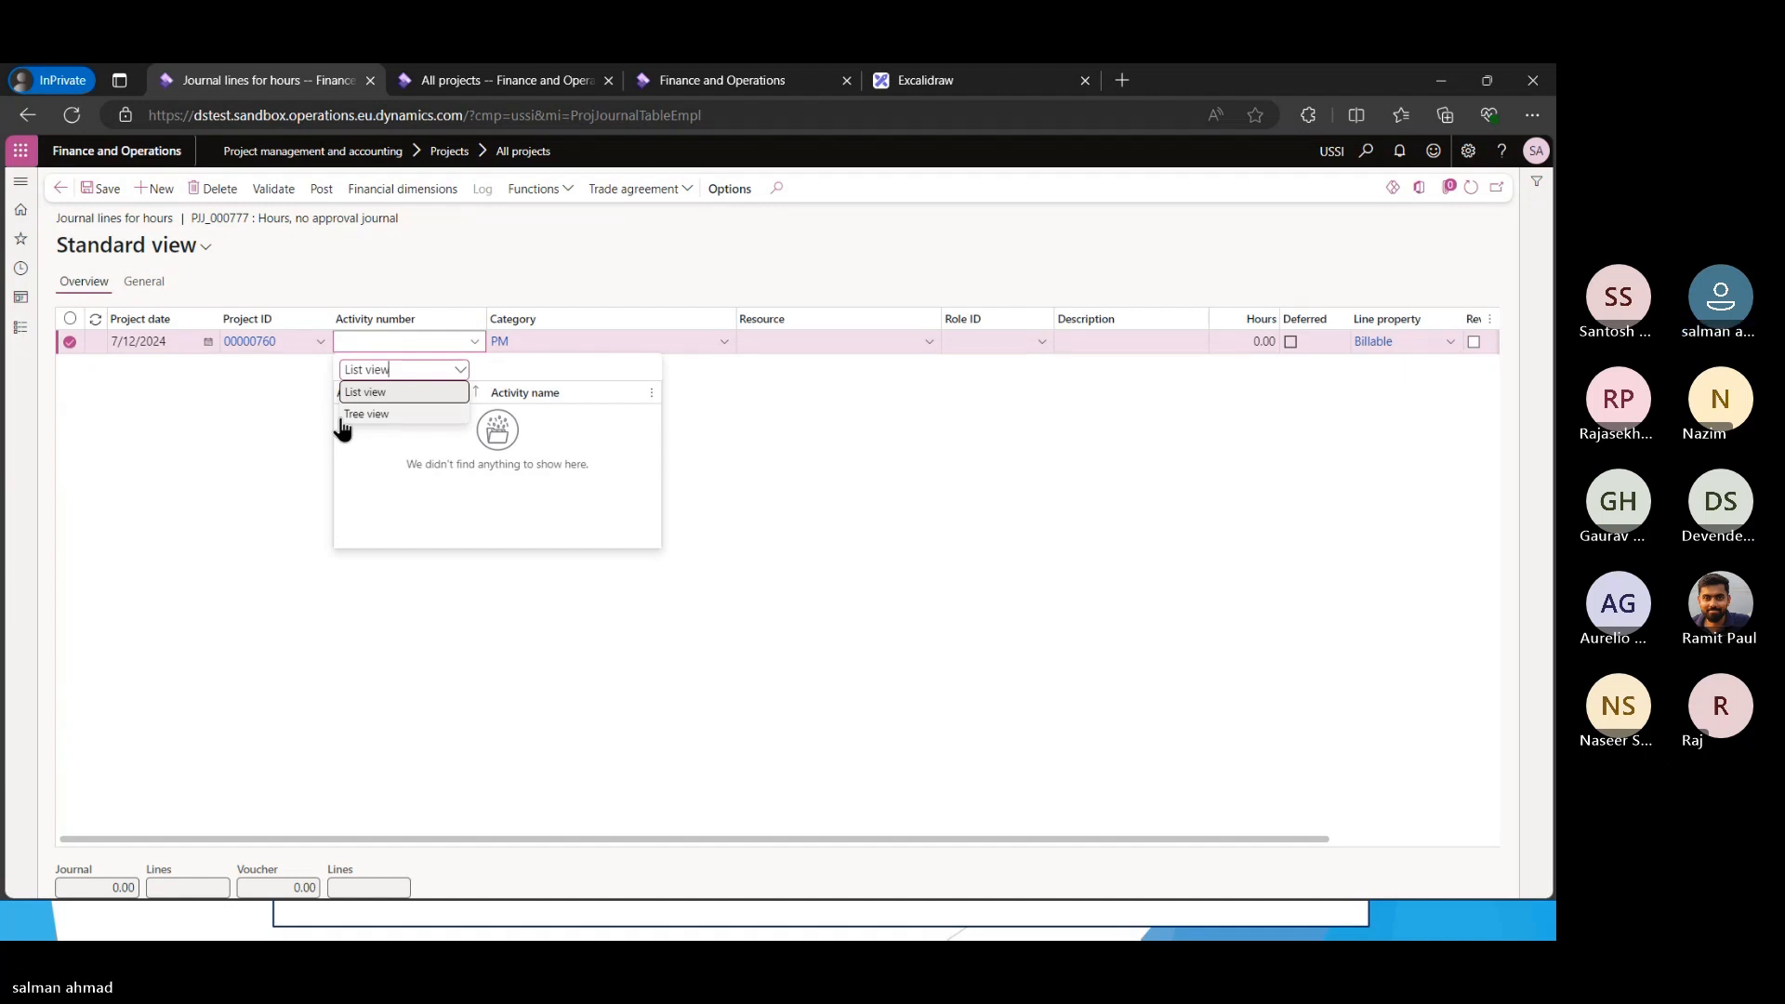
pyautogui.click(427, 417)
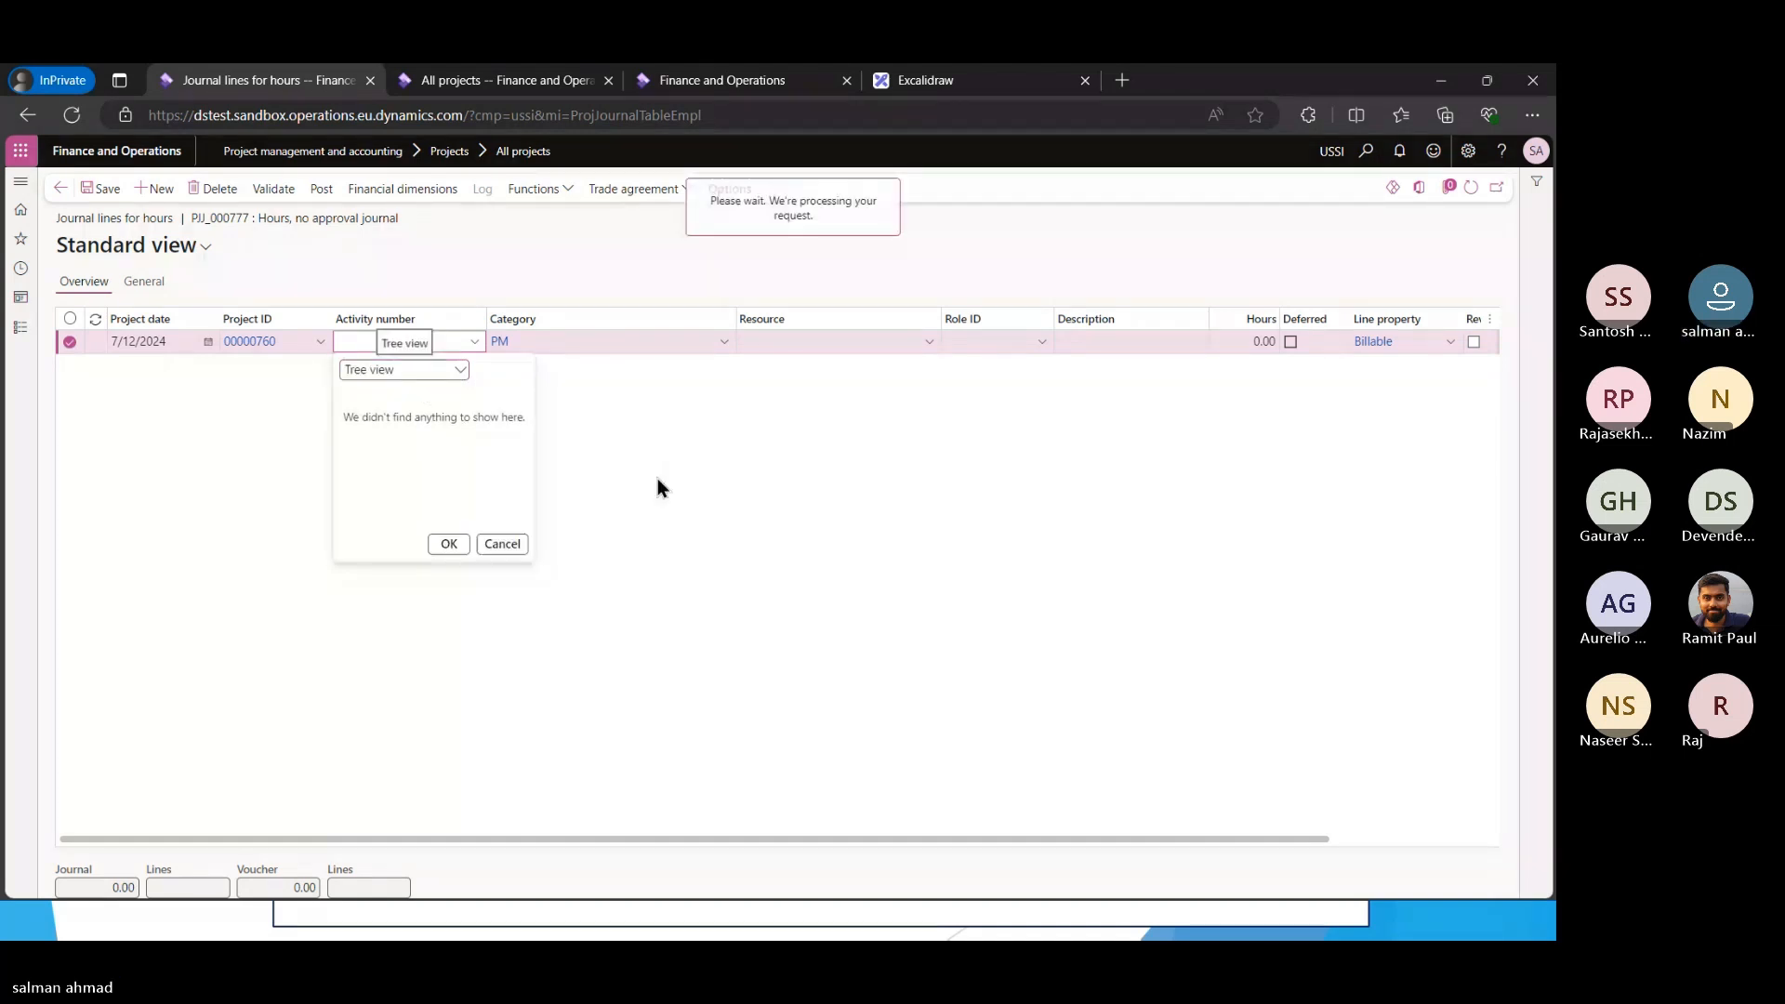
pyautogui.click(307, 414)
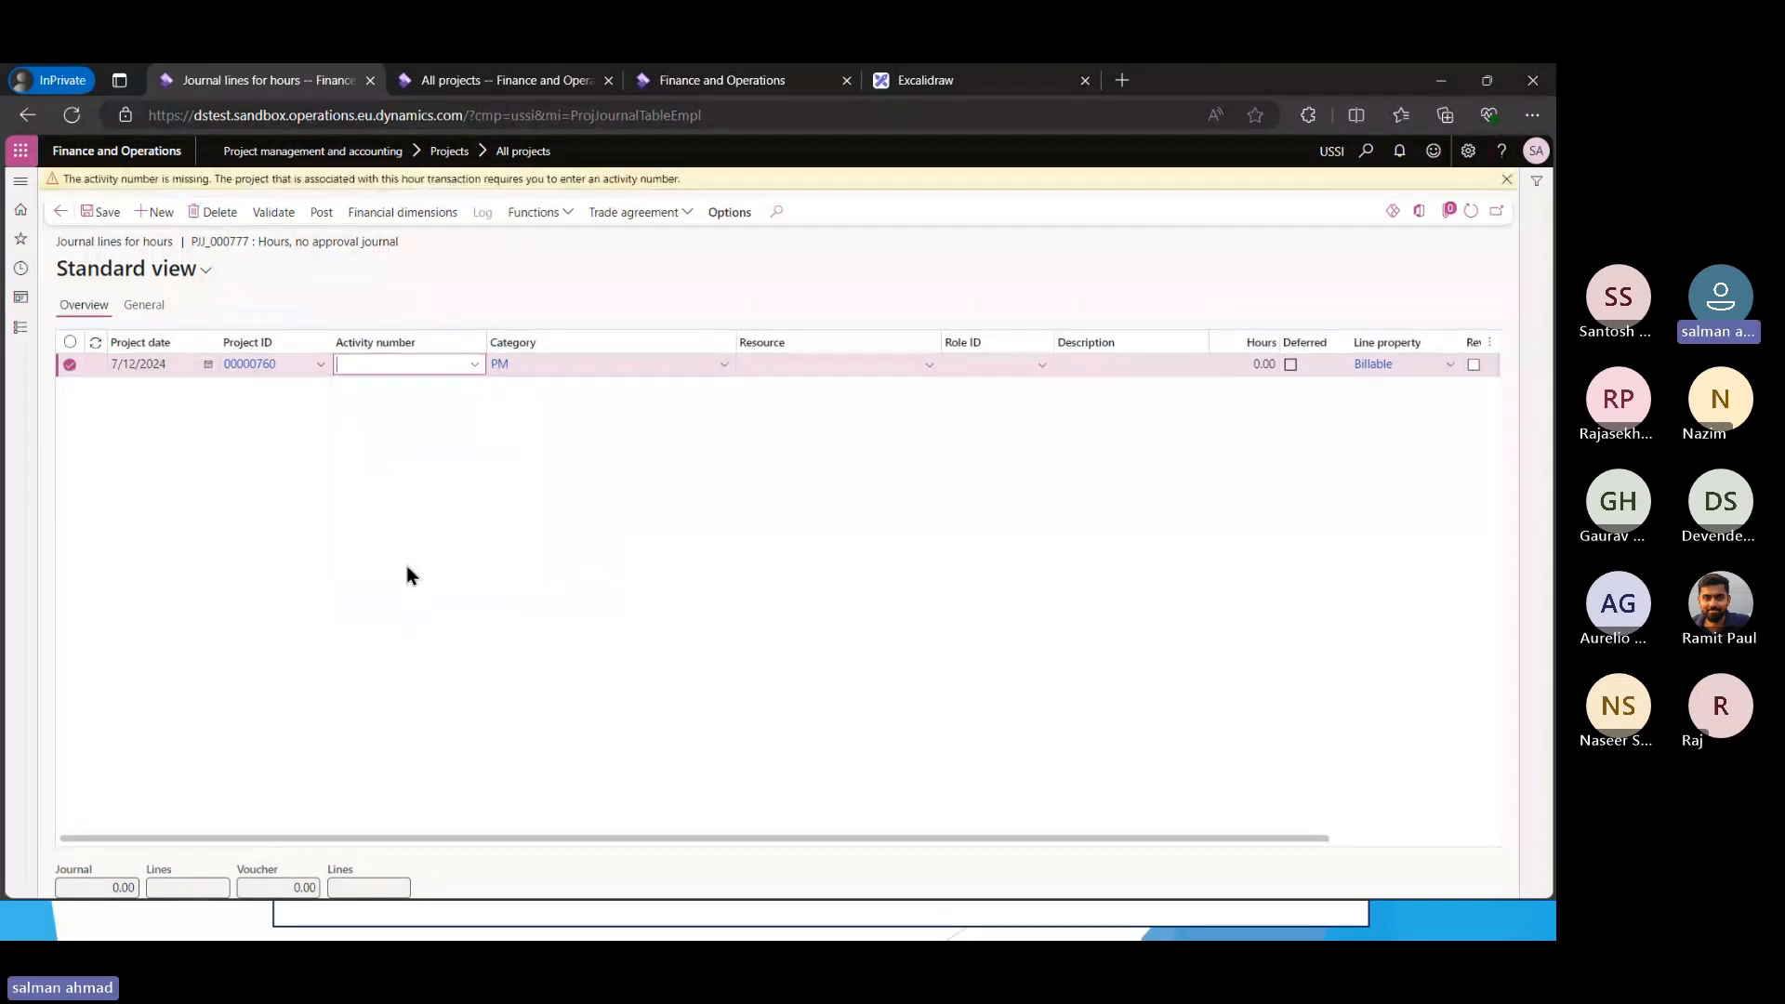
pyautogui.click(61, 212)
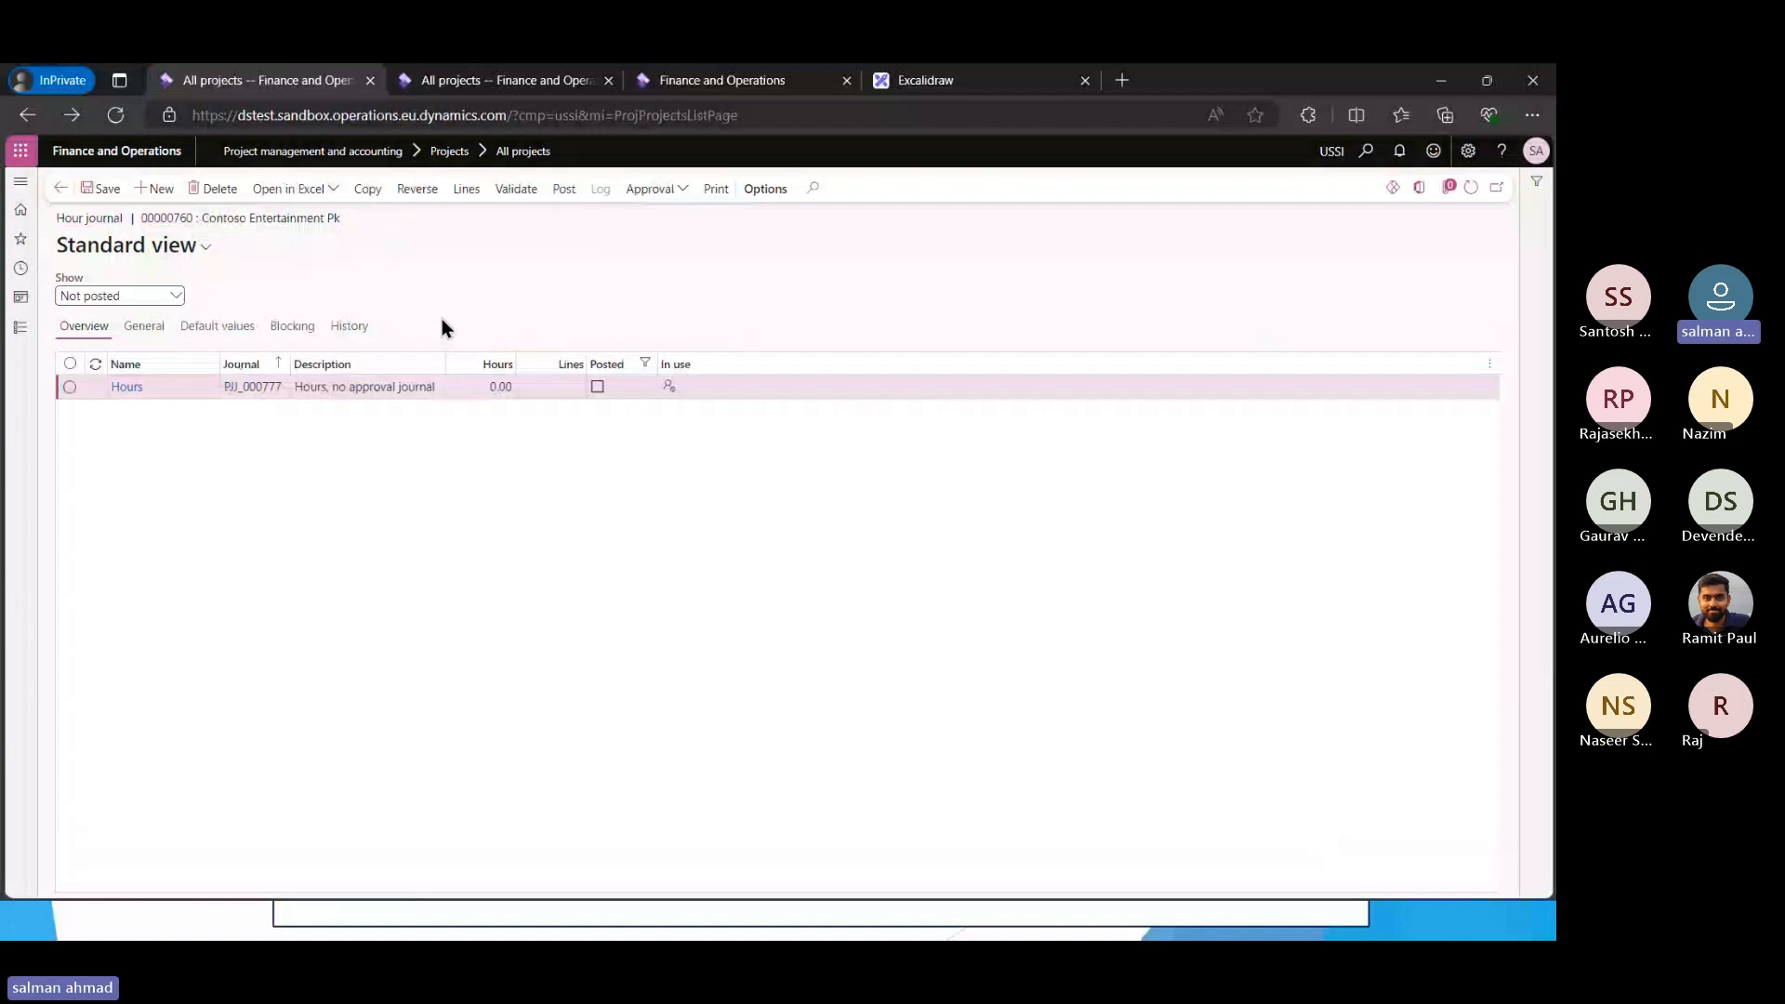
pyautogui.click(61, 188)
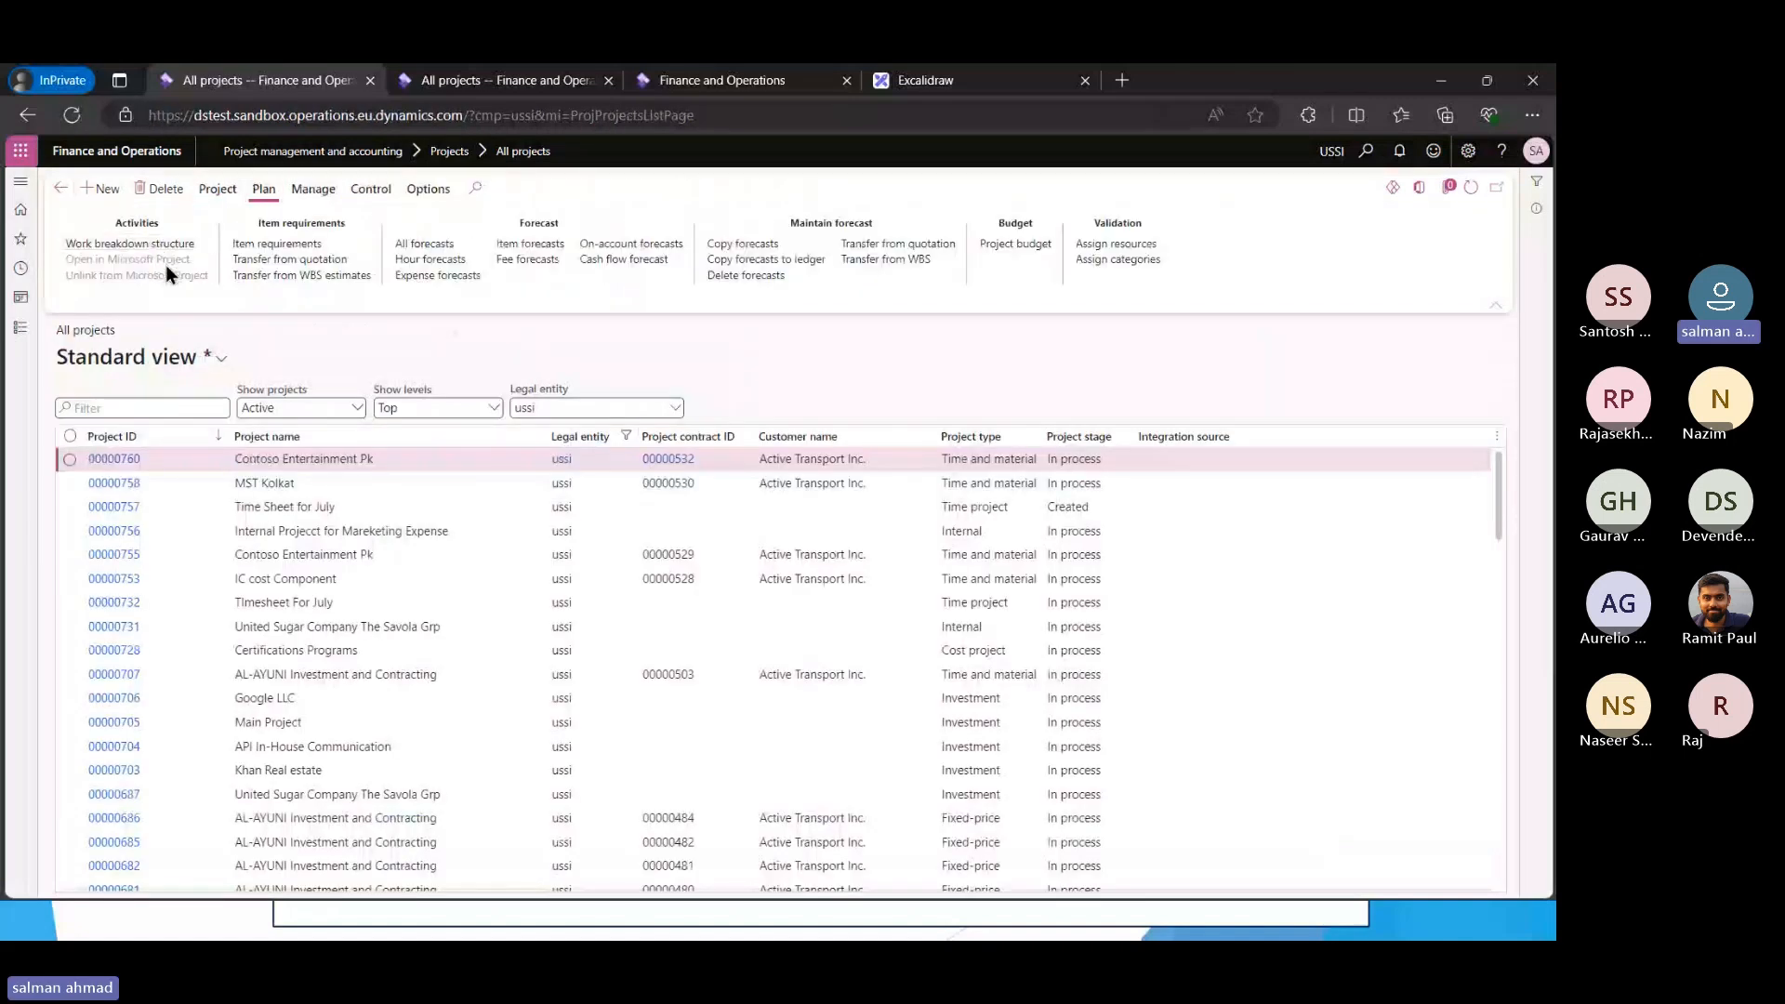
# Open the work breakdown structure of project 00000760 and add a new task
pyautogui.click(167, 244)
pyautogui.click(177, 189)
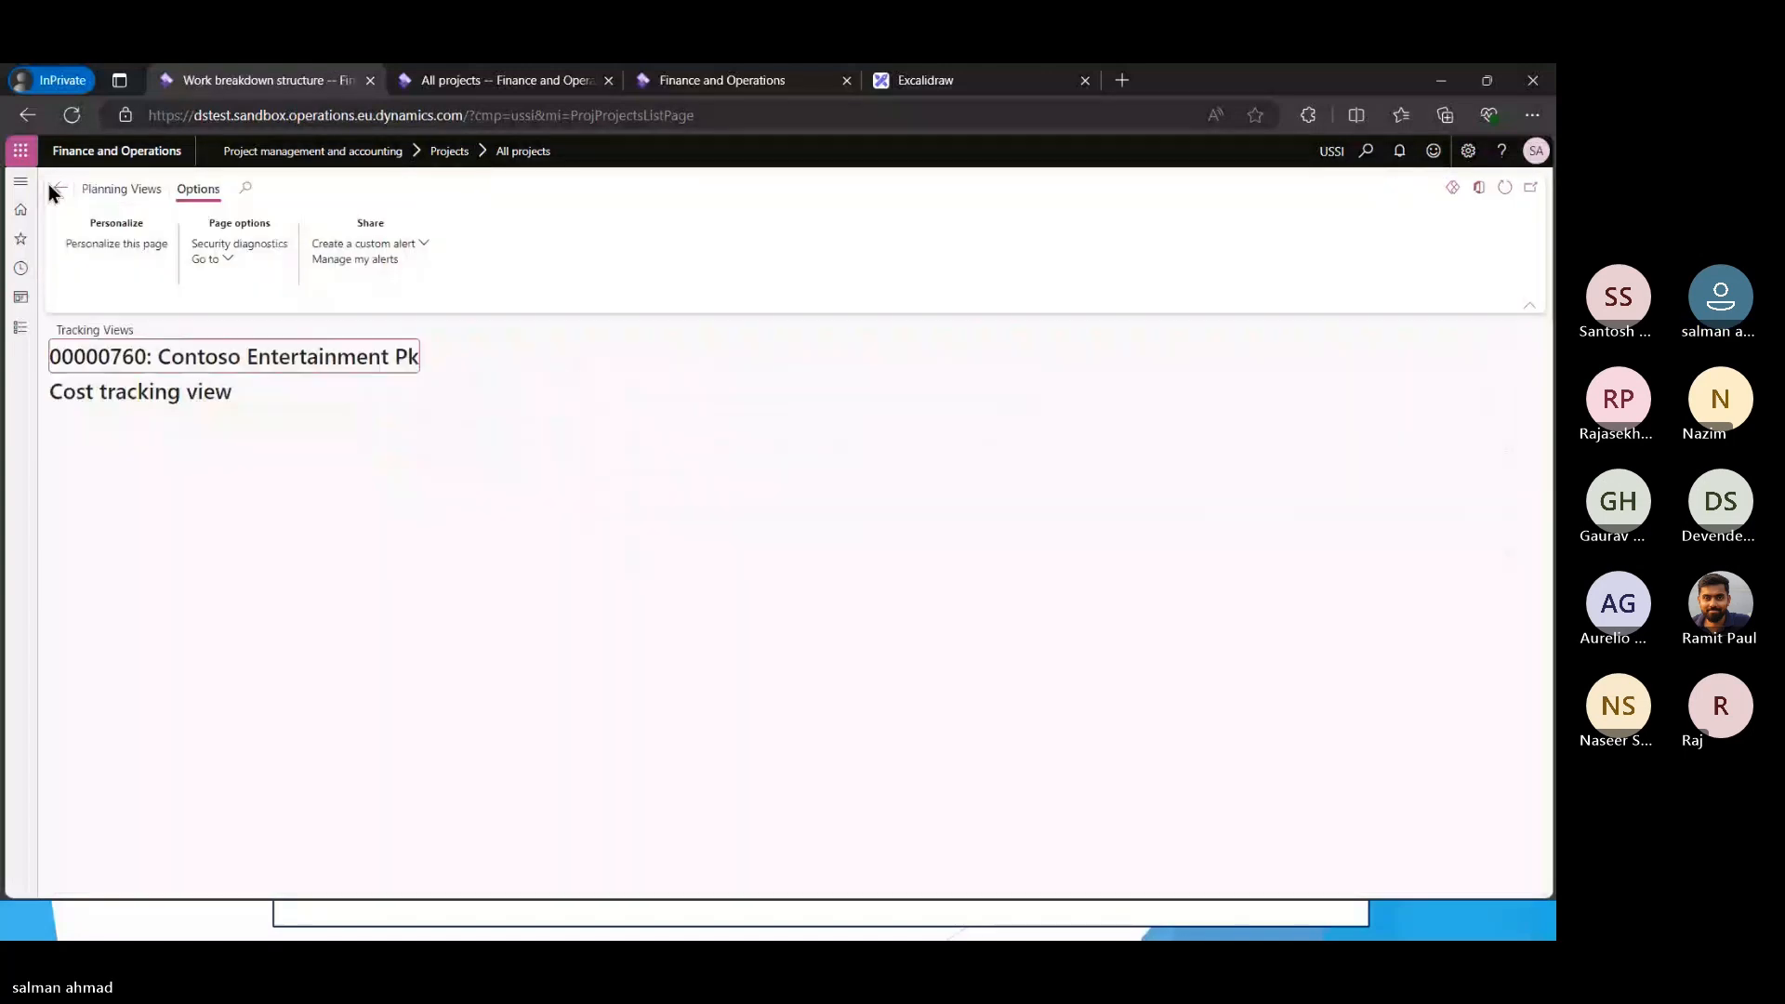
pyautogui.click(60, 186)
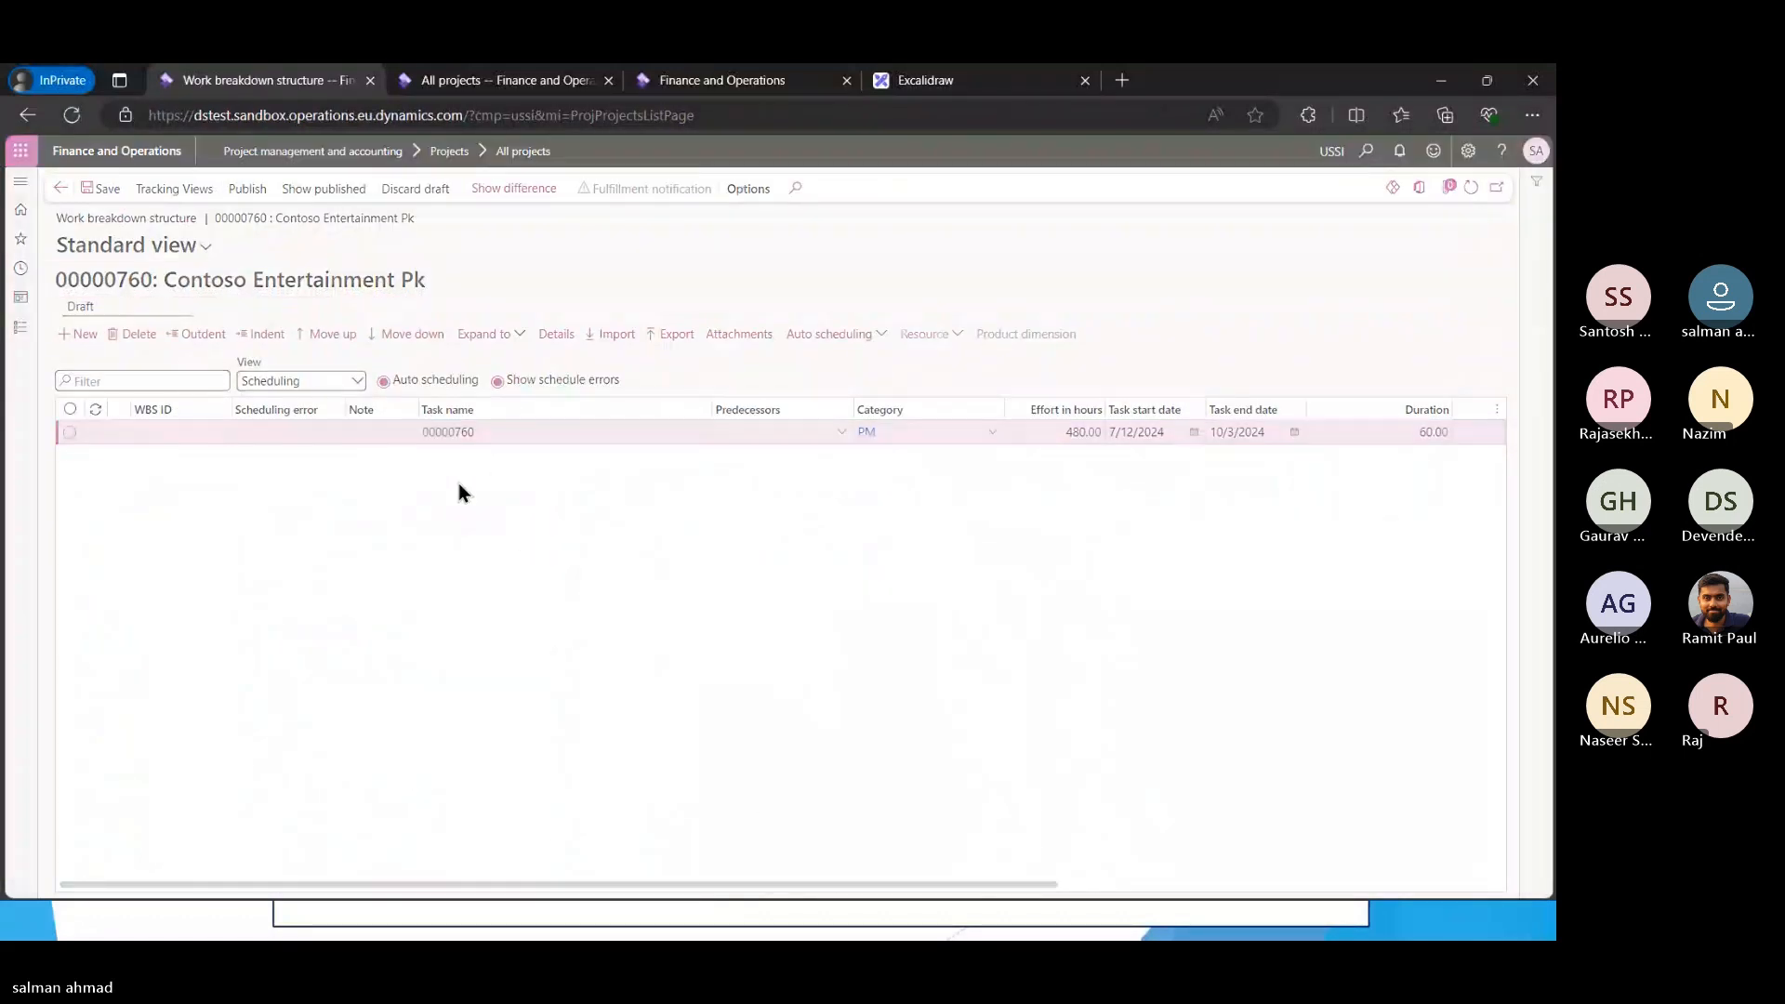
pyautogui.click(950, 523)
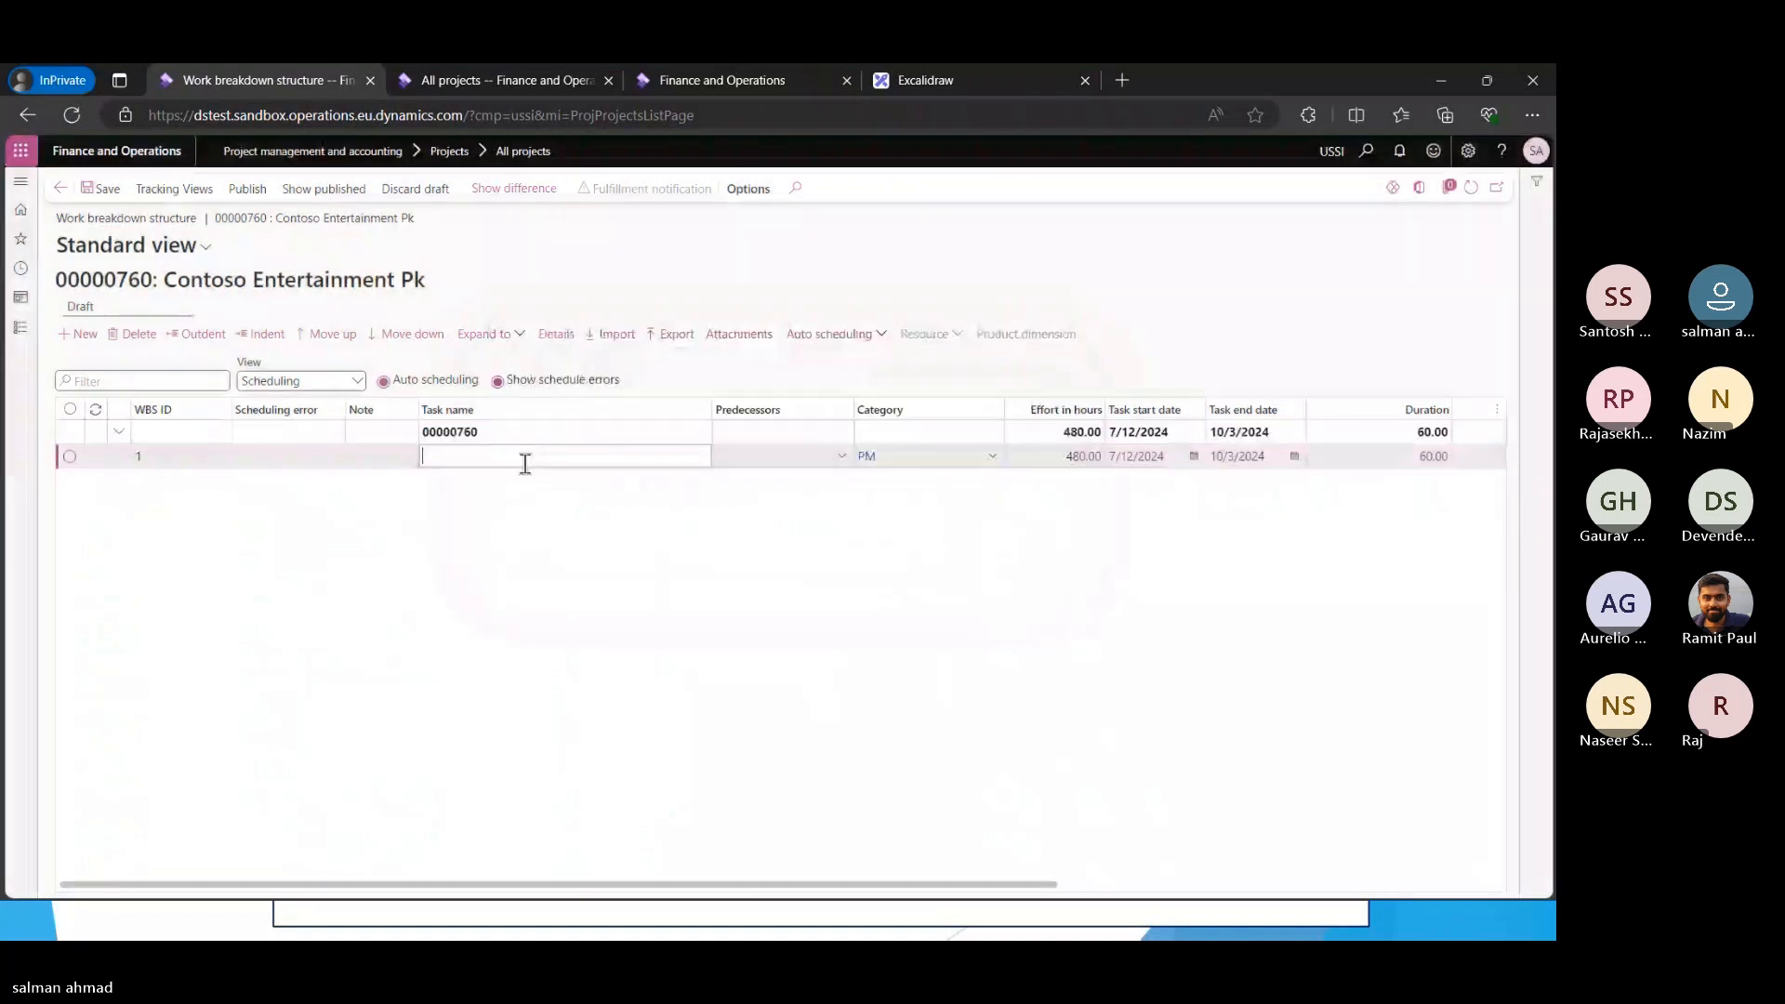
# Name the new task "Hours", save and publish the work breakdown structure, and return to the project list
pyautogui.write('HOurs')
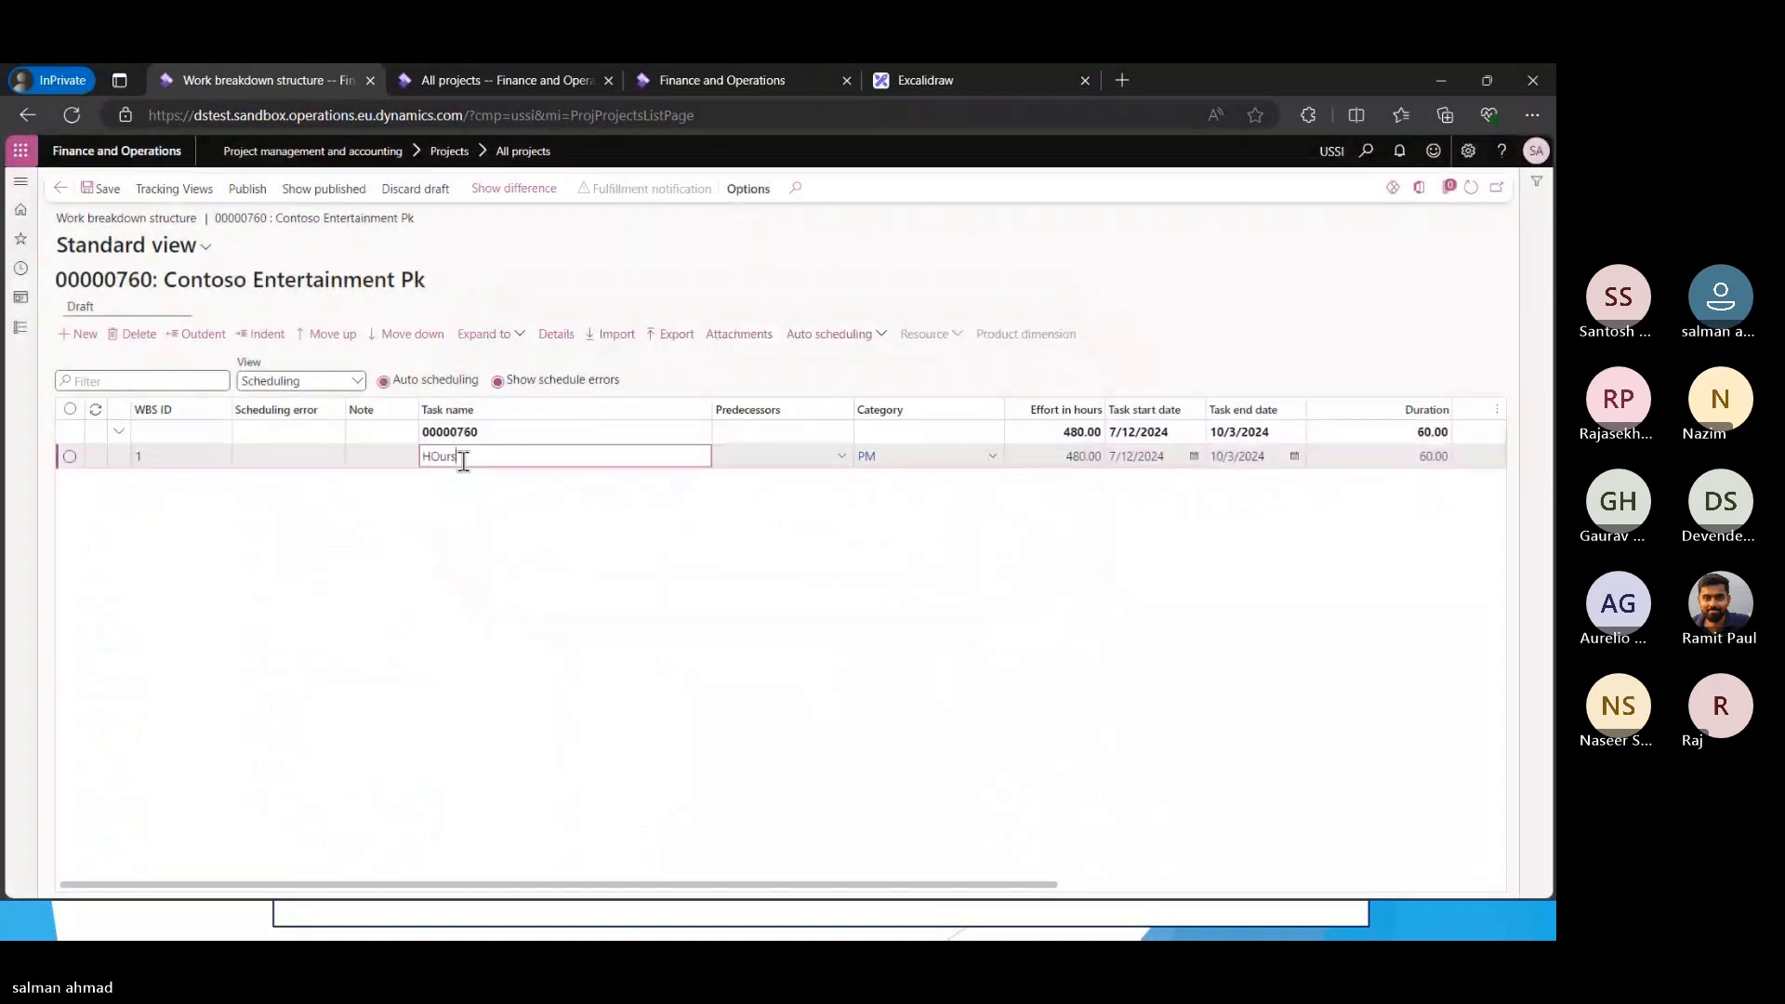
pyautogui.press('BackSpace')
pyautogui.press('BackSpace')
pyautogui.press('BackSpace')
pyautogui.press('BackSpace')
pyautogui.write('ours')
pyautogui.press('Tab')
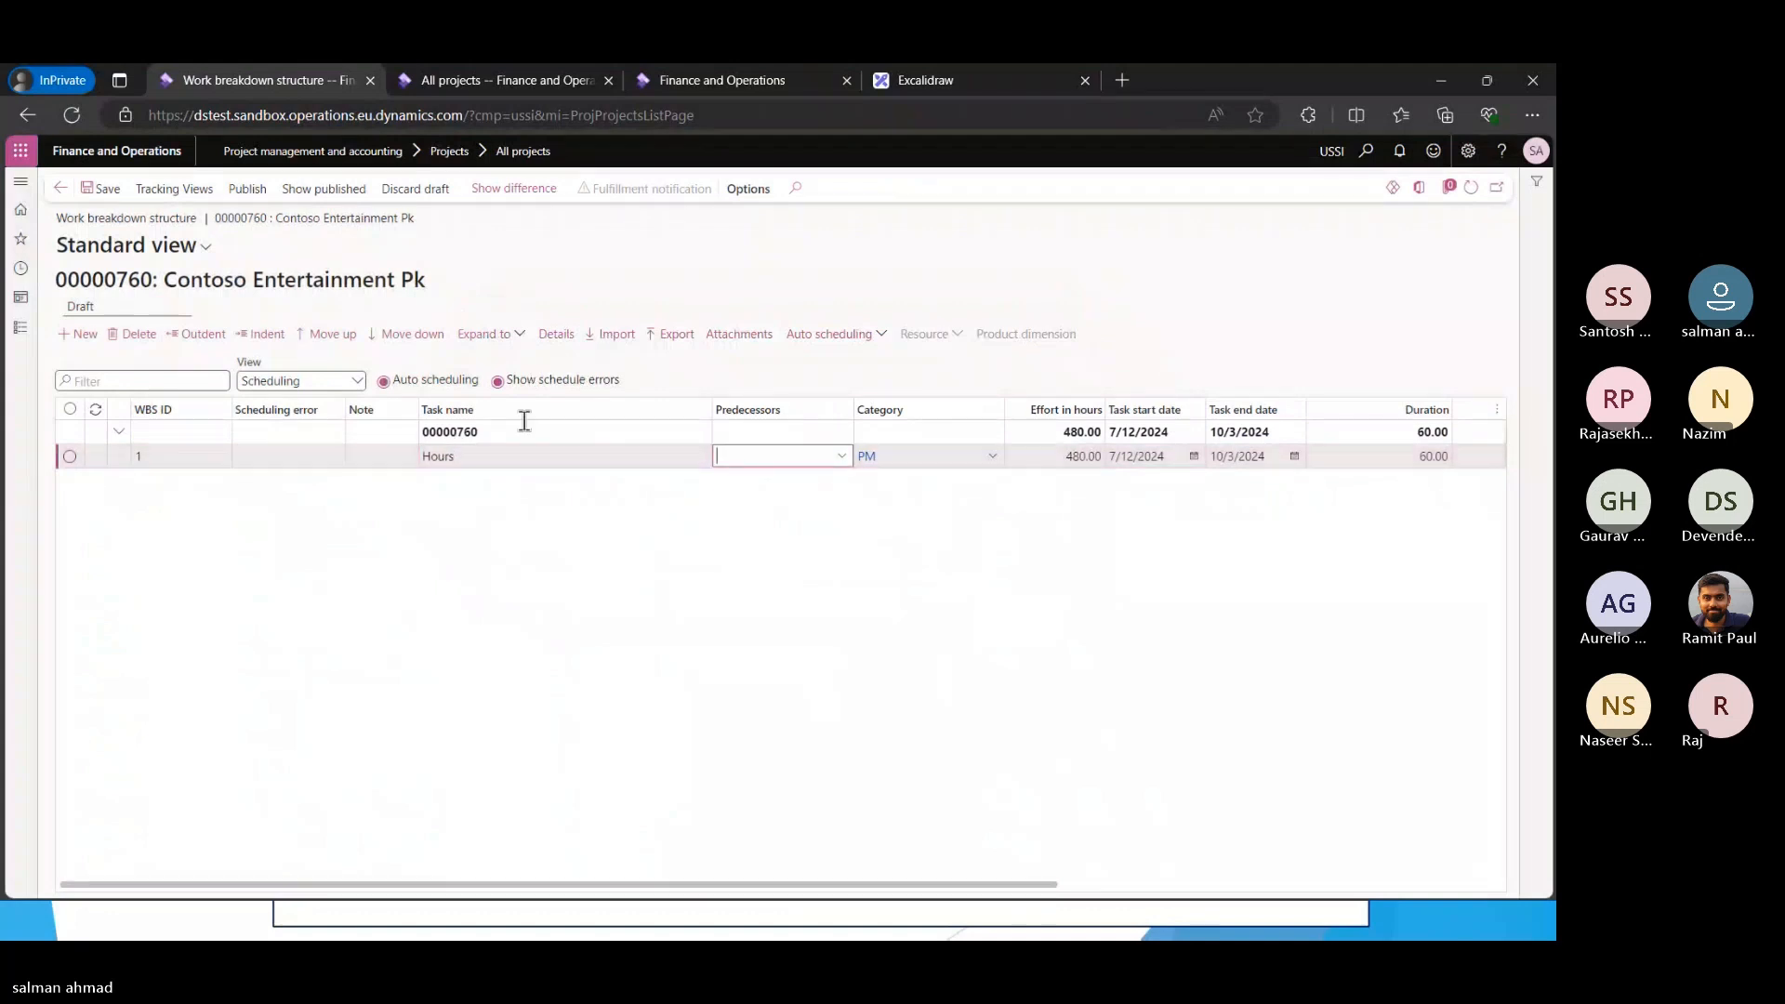
pyautogui.click(104, 189)
pyautogui.click(247, 189)
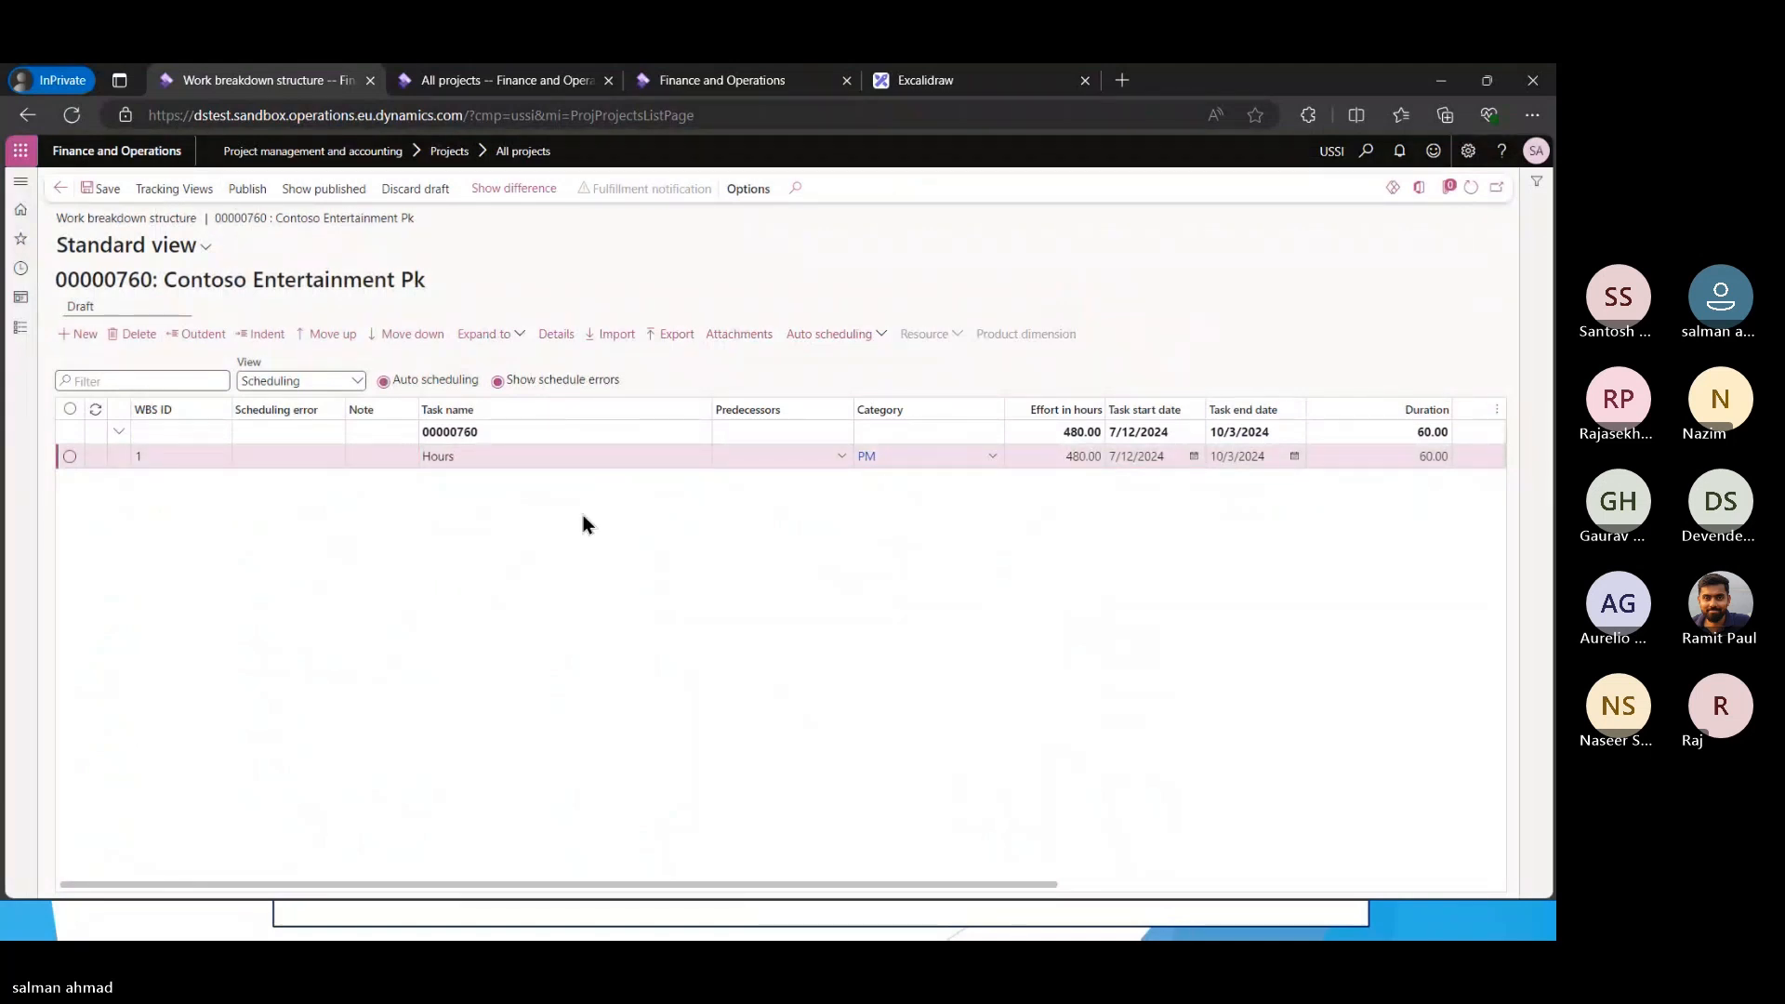
pyautogui.click(59, 188)
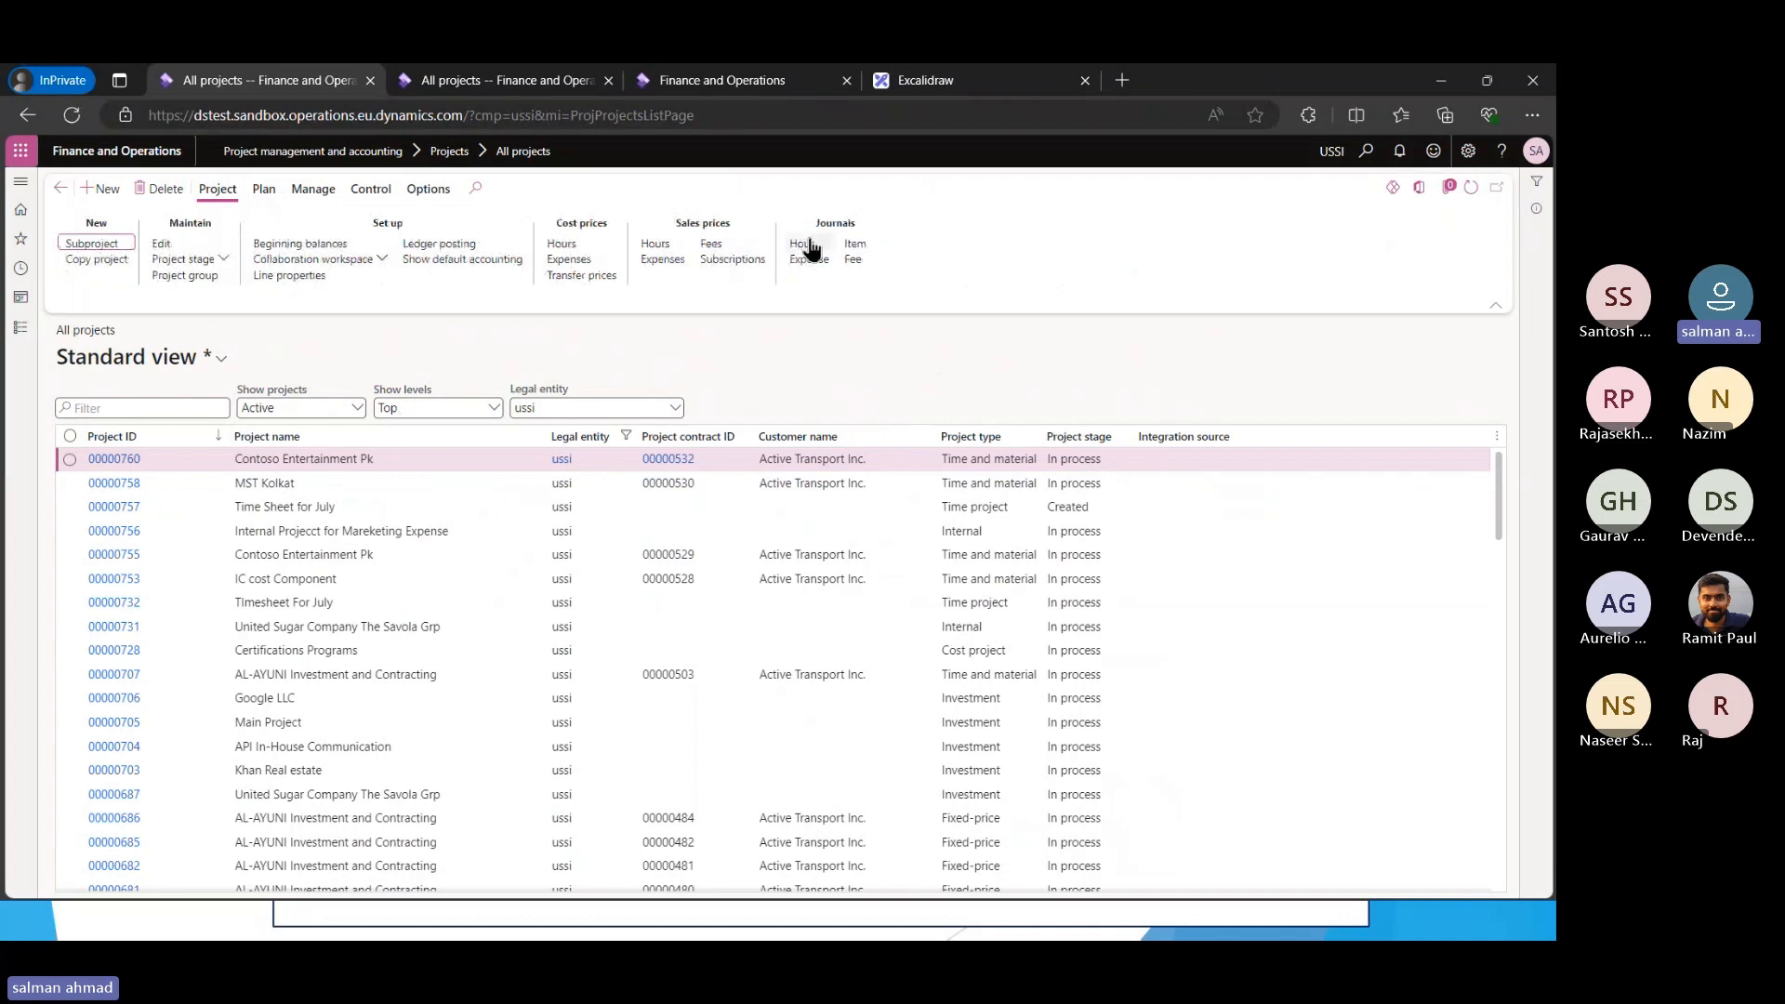
# Create another hour journal with a new line for the project, and try to assign parent activity 00000760 to the line
pyautogui.click(807, 246)
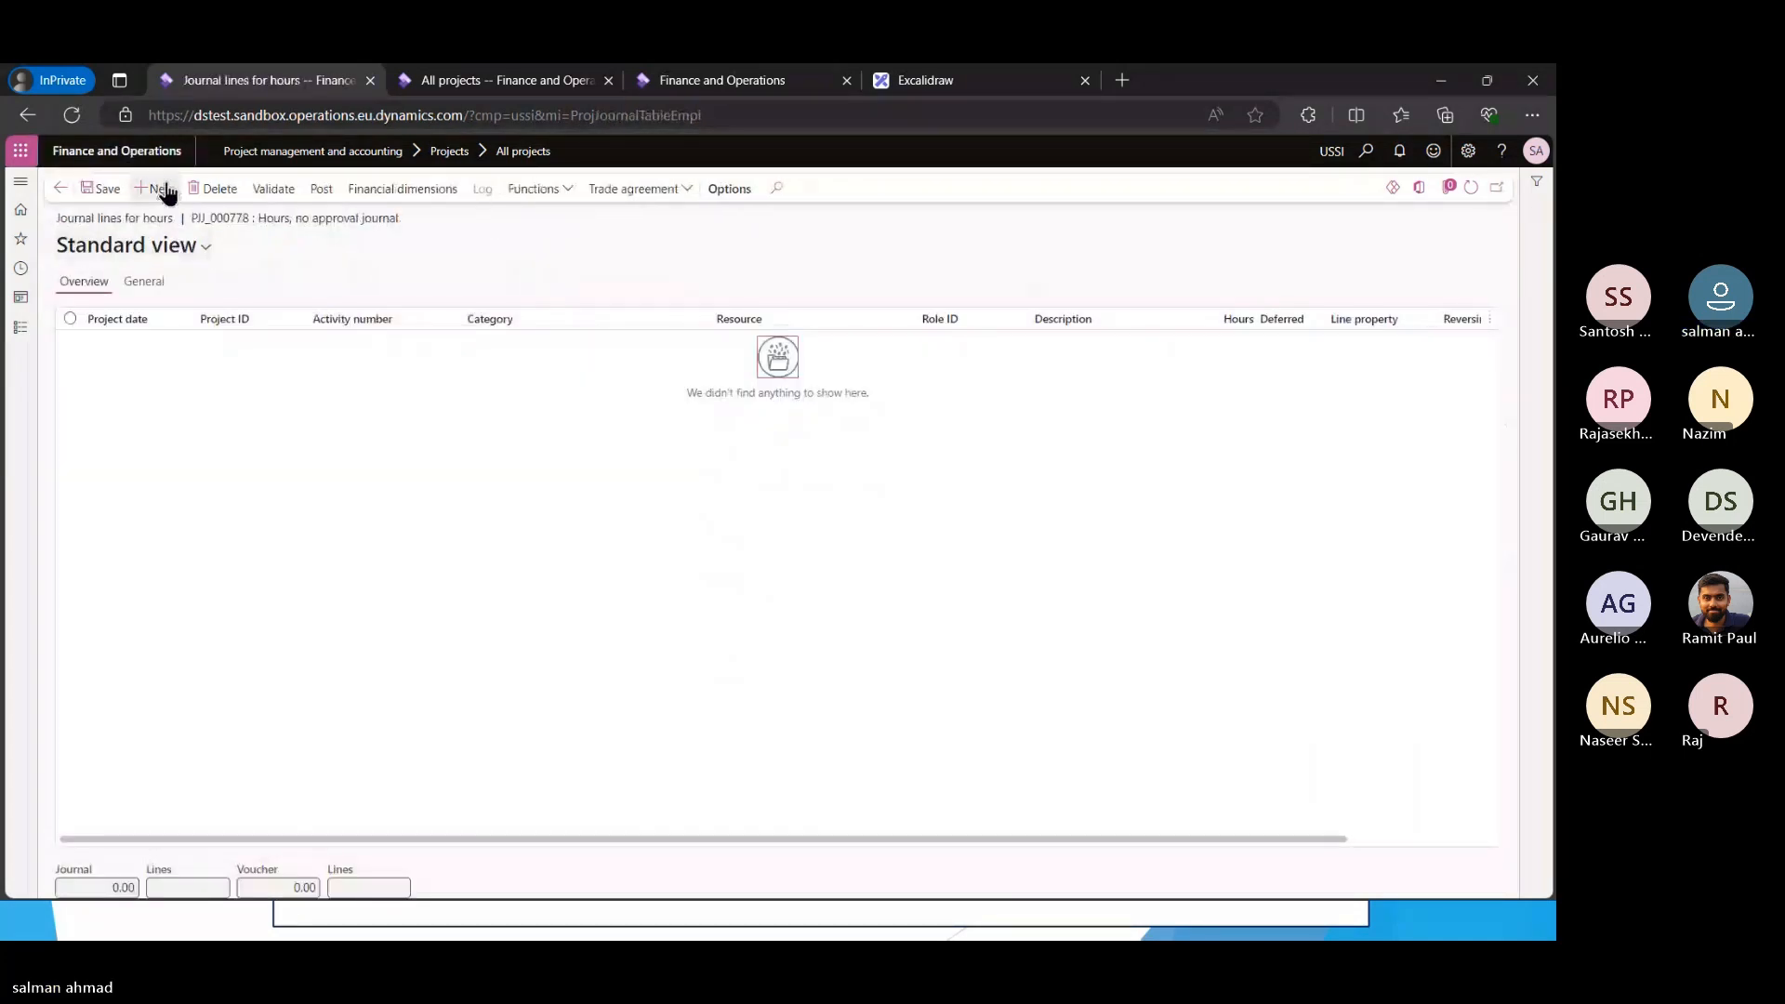
pyautogui.click(476, 344)
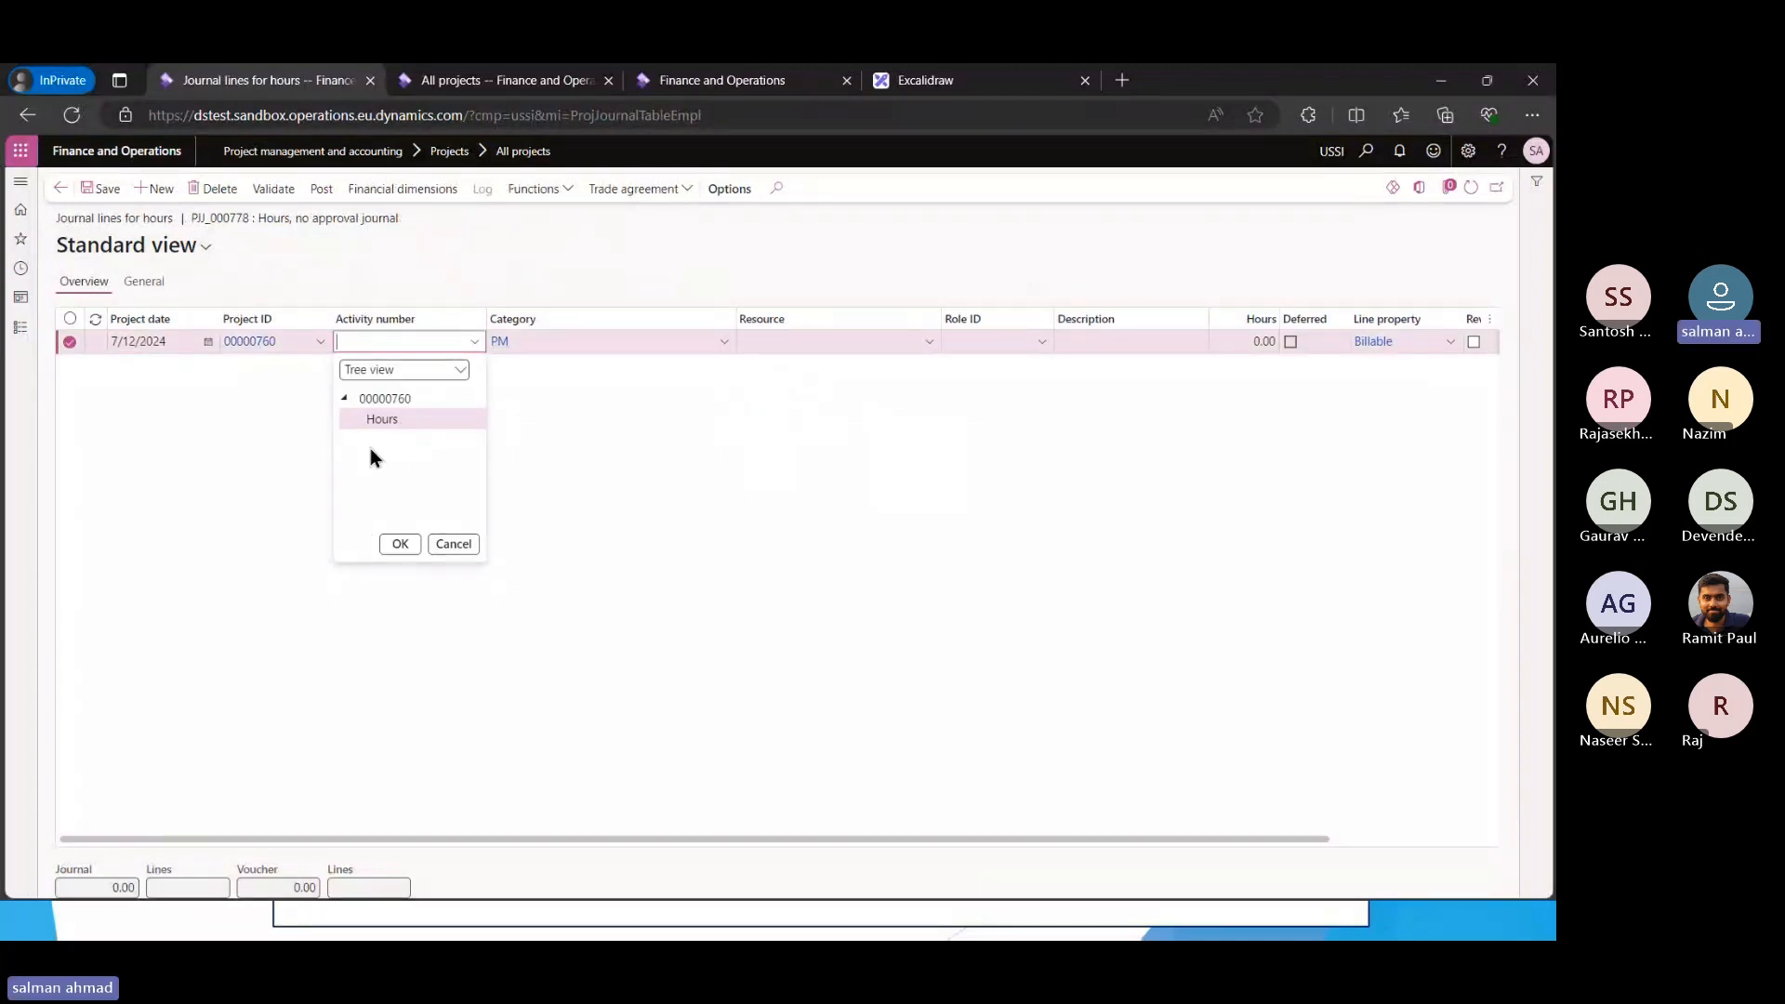
pyautogui.click(387, 398)
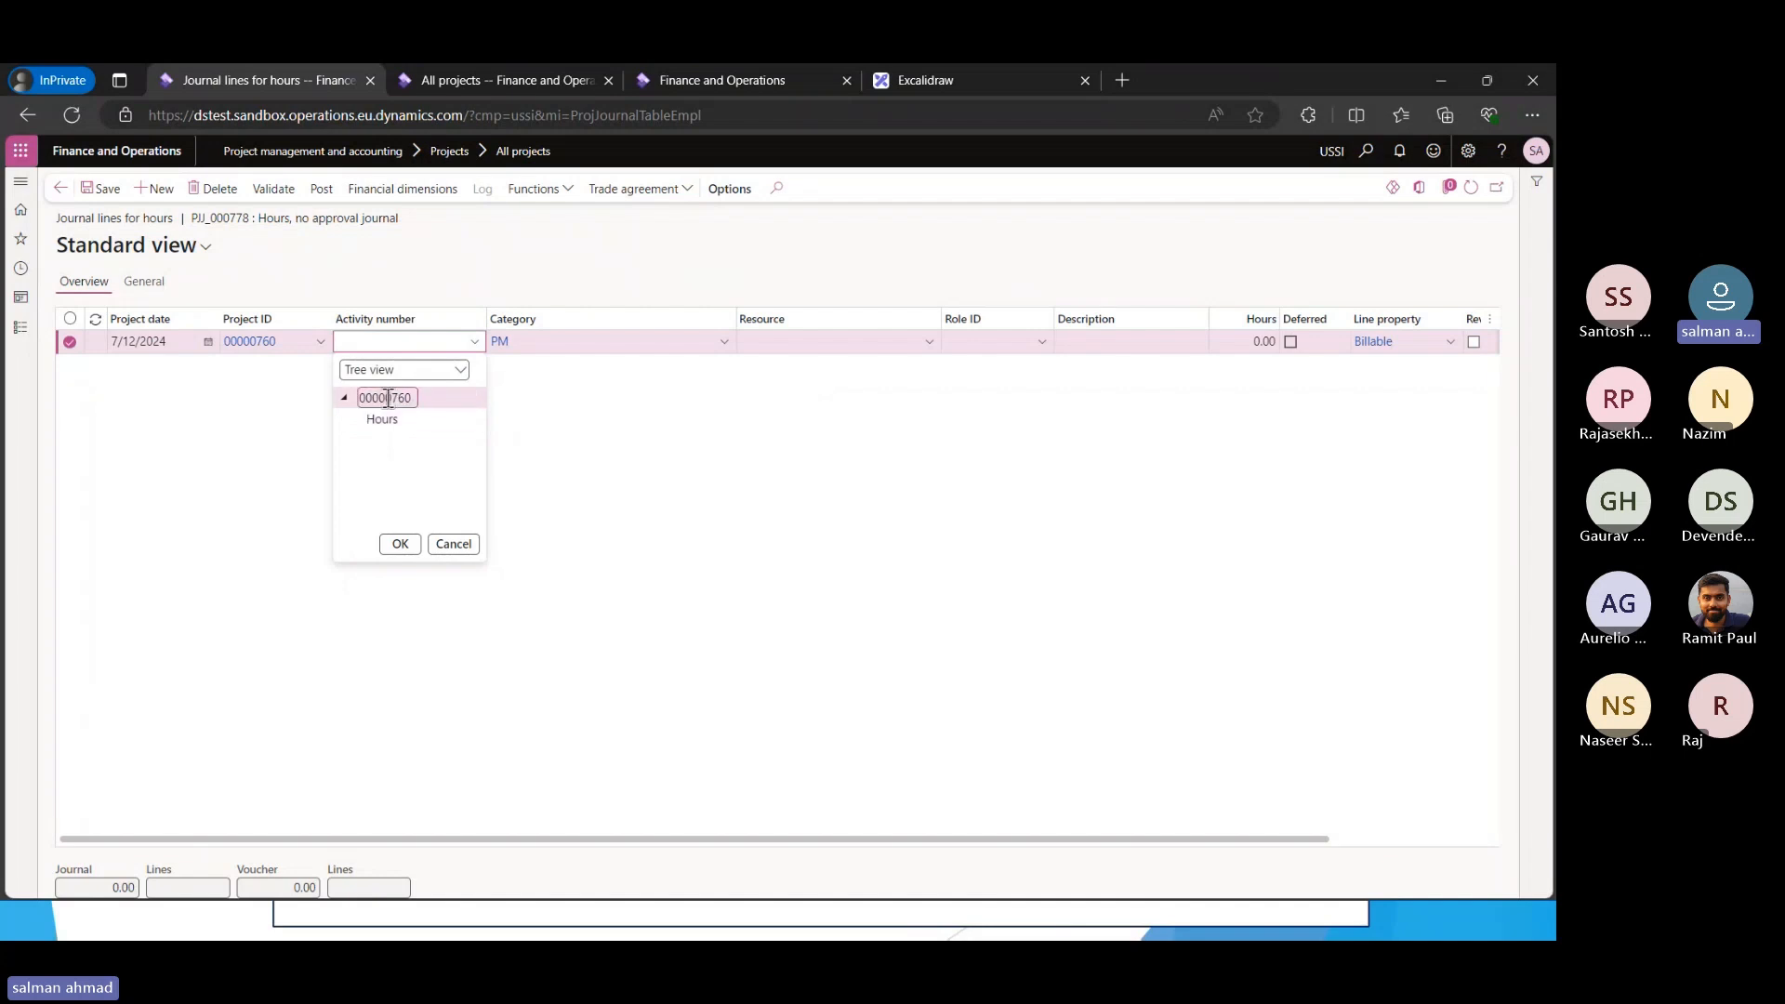
pyautogui.click(399, 546)
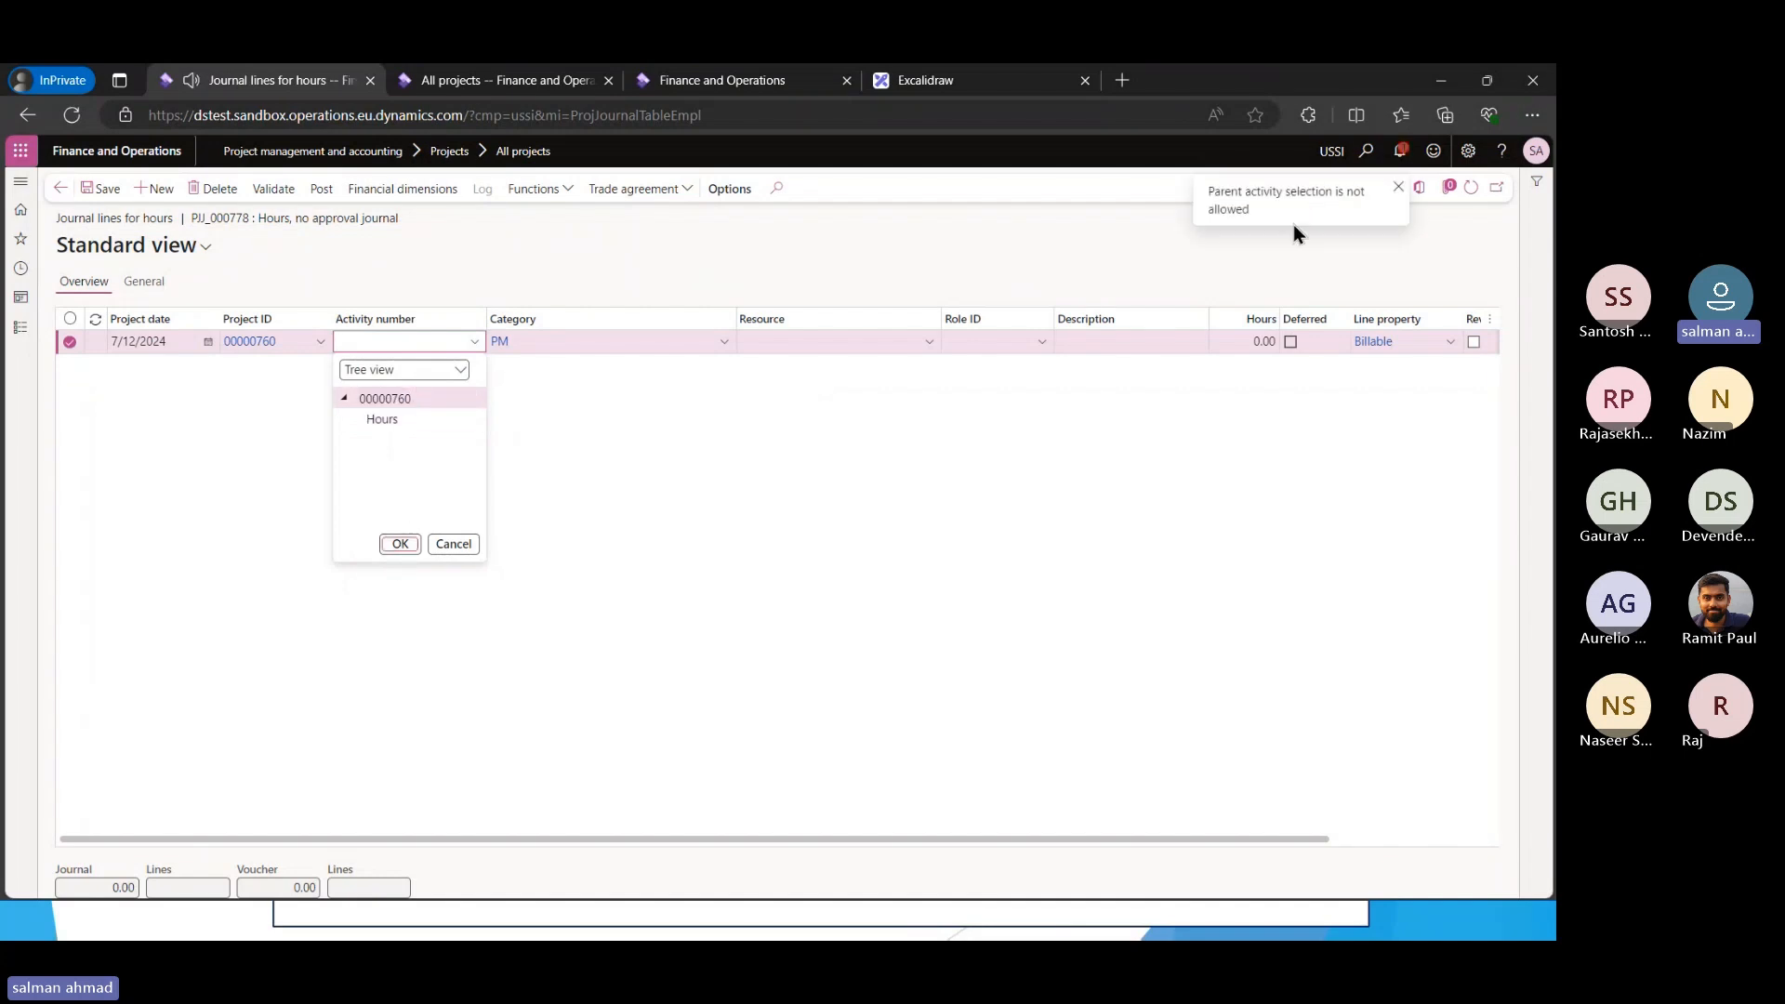
# Read the notification about the activity selection and clear all notifications
pyautogui.click(1399, 151)
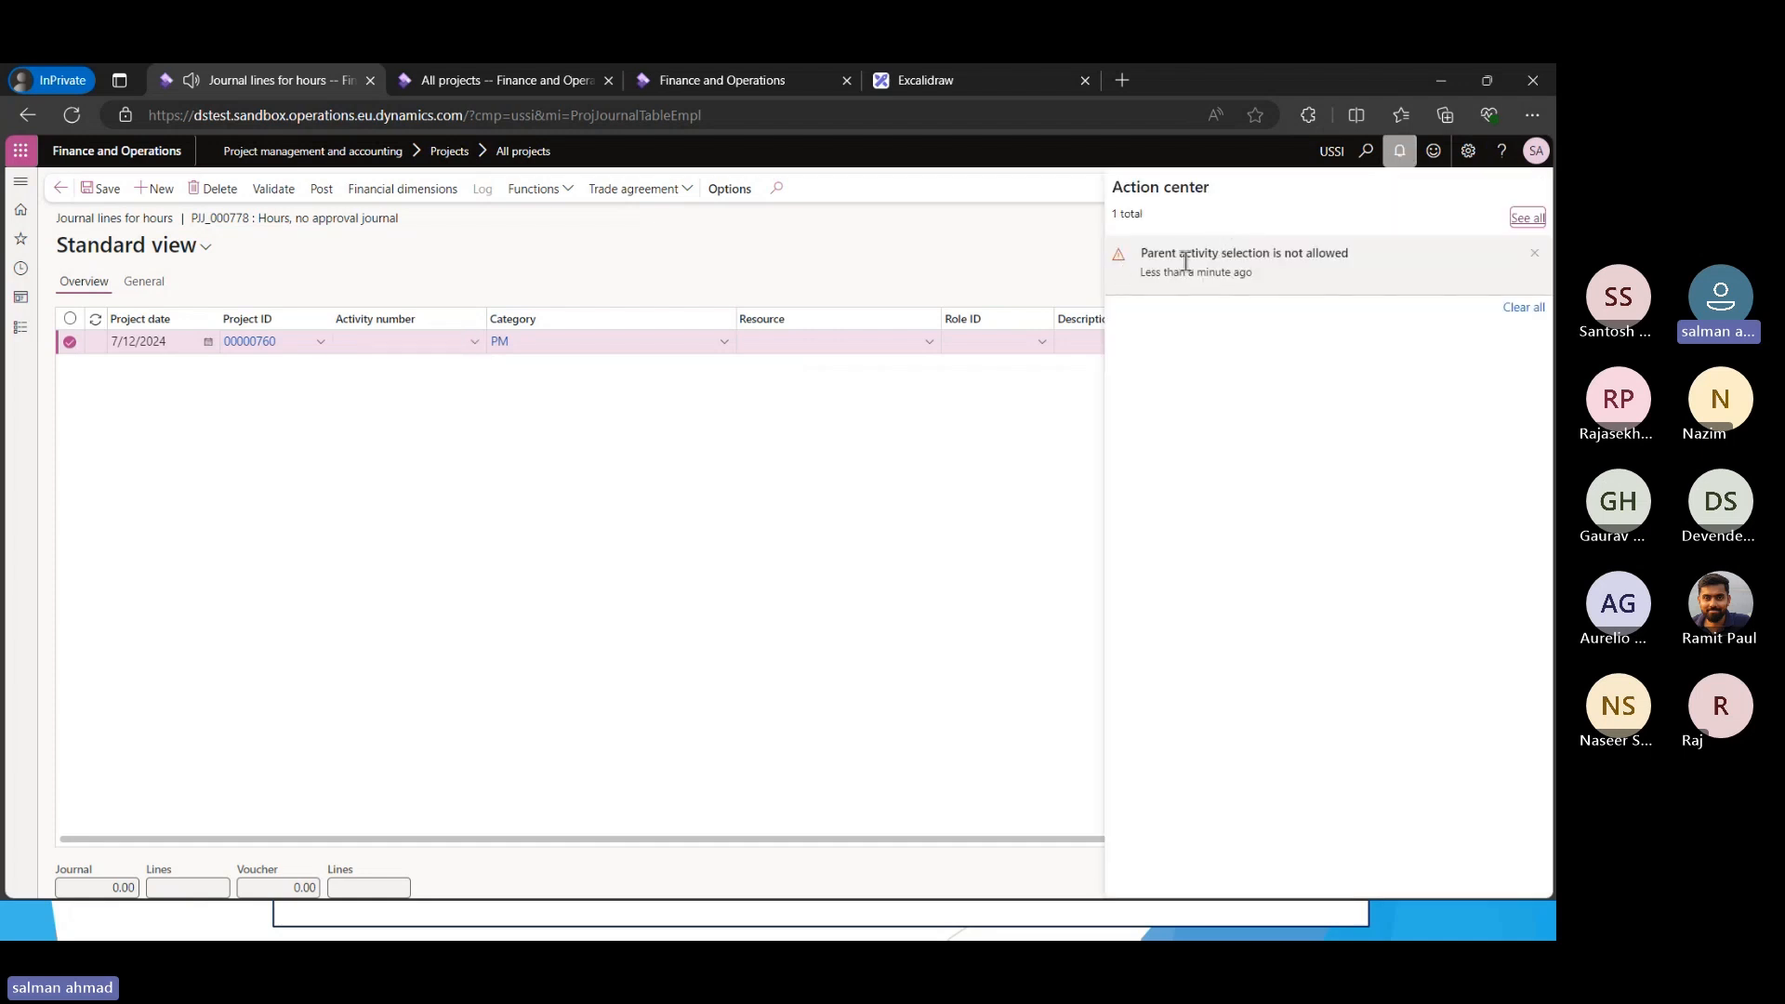
pyautogui.click(1523, 307)
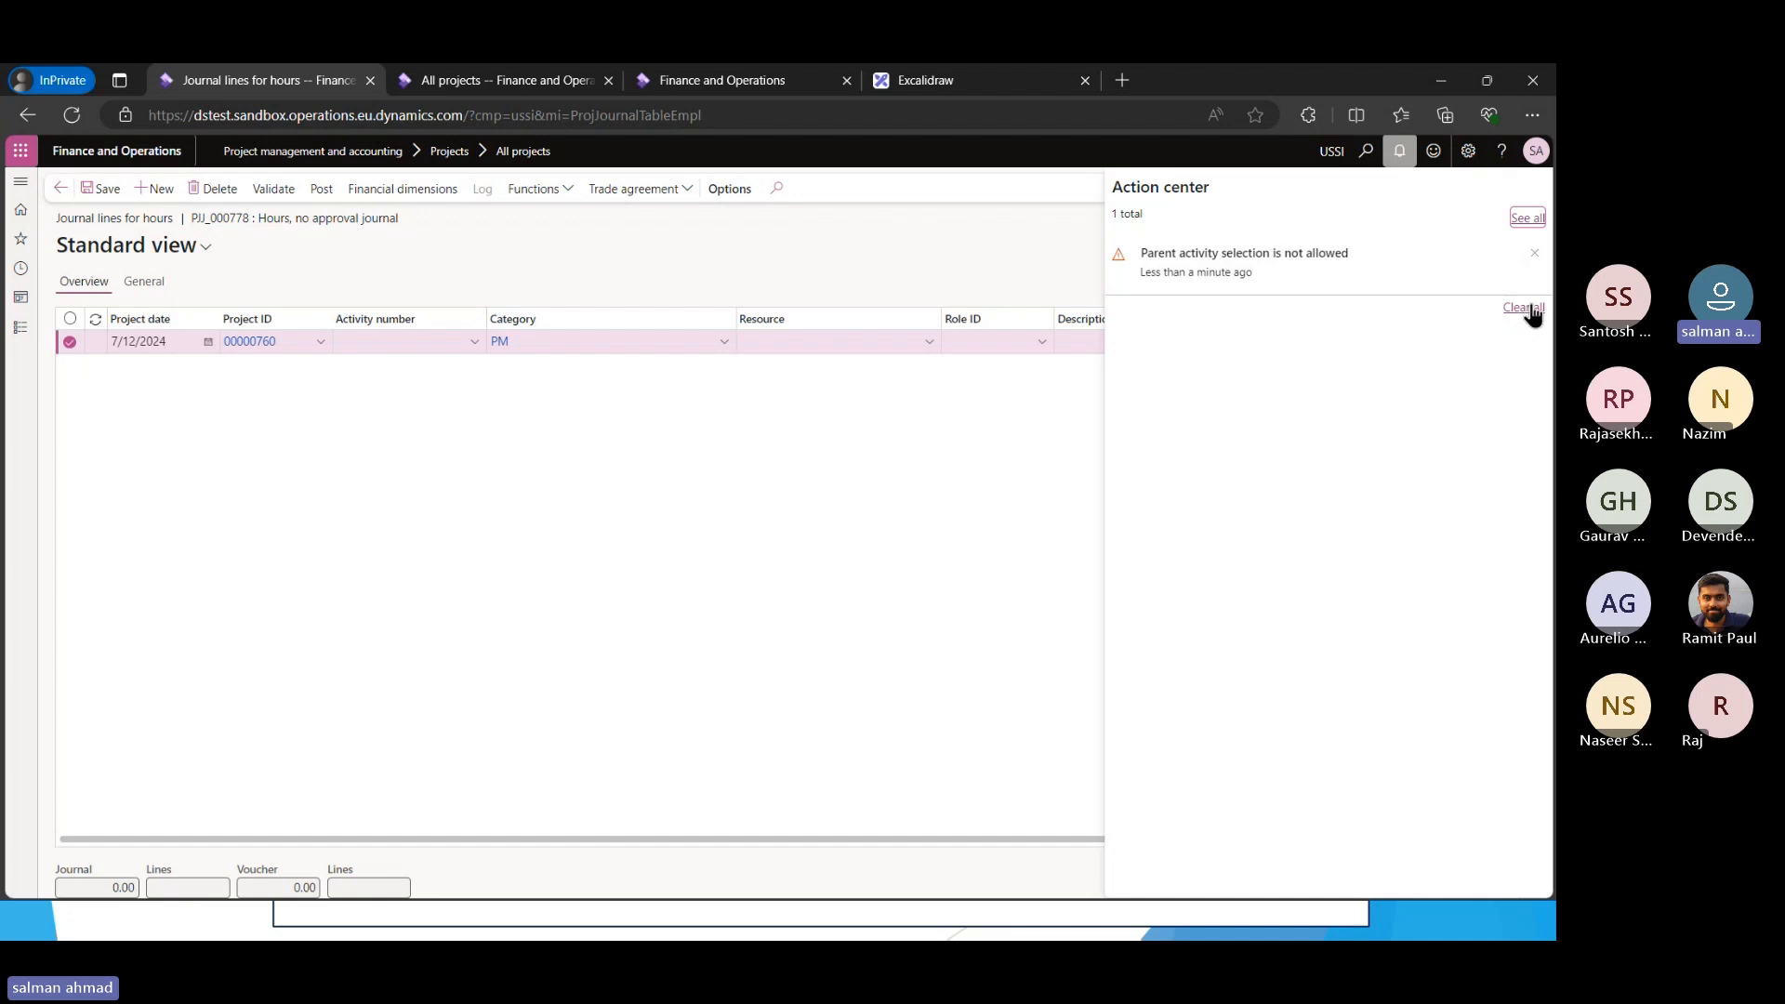
pyautogui.click(376, 526)
# Assign the Hours task as the journal line's activity and set its hours to 1
pyautogui.click(474, 341)
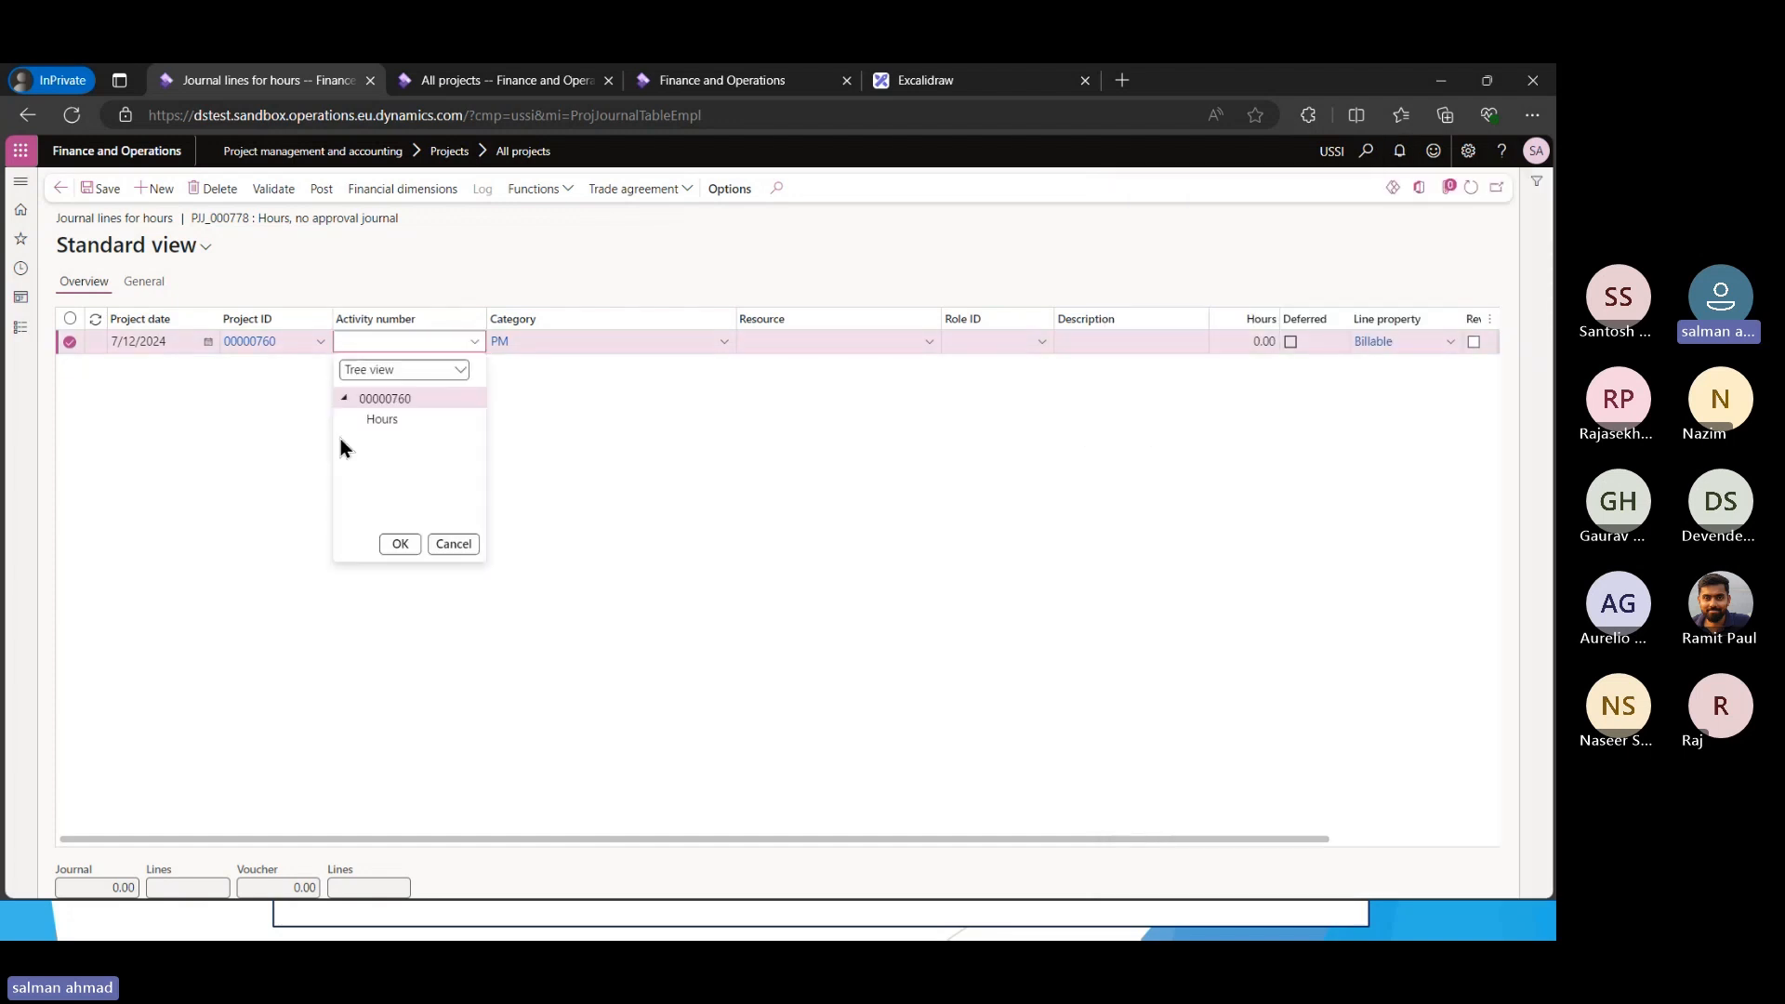
pyautogui.click(382, 420)
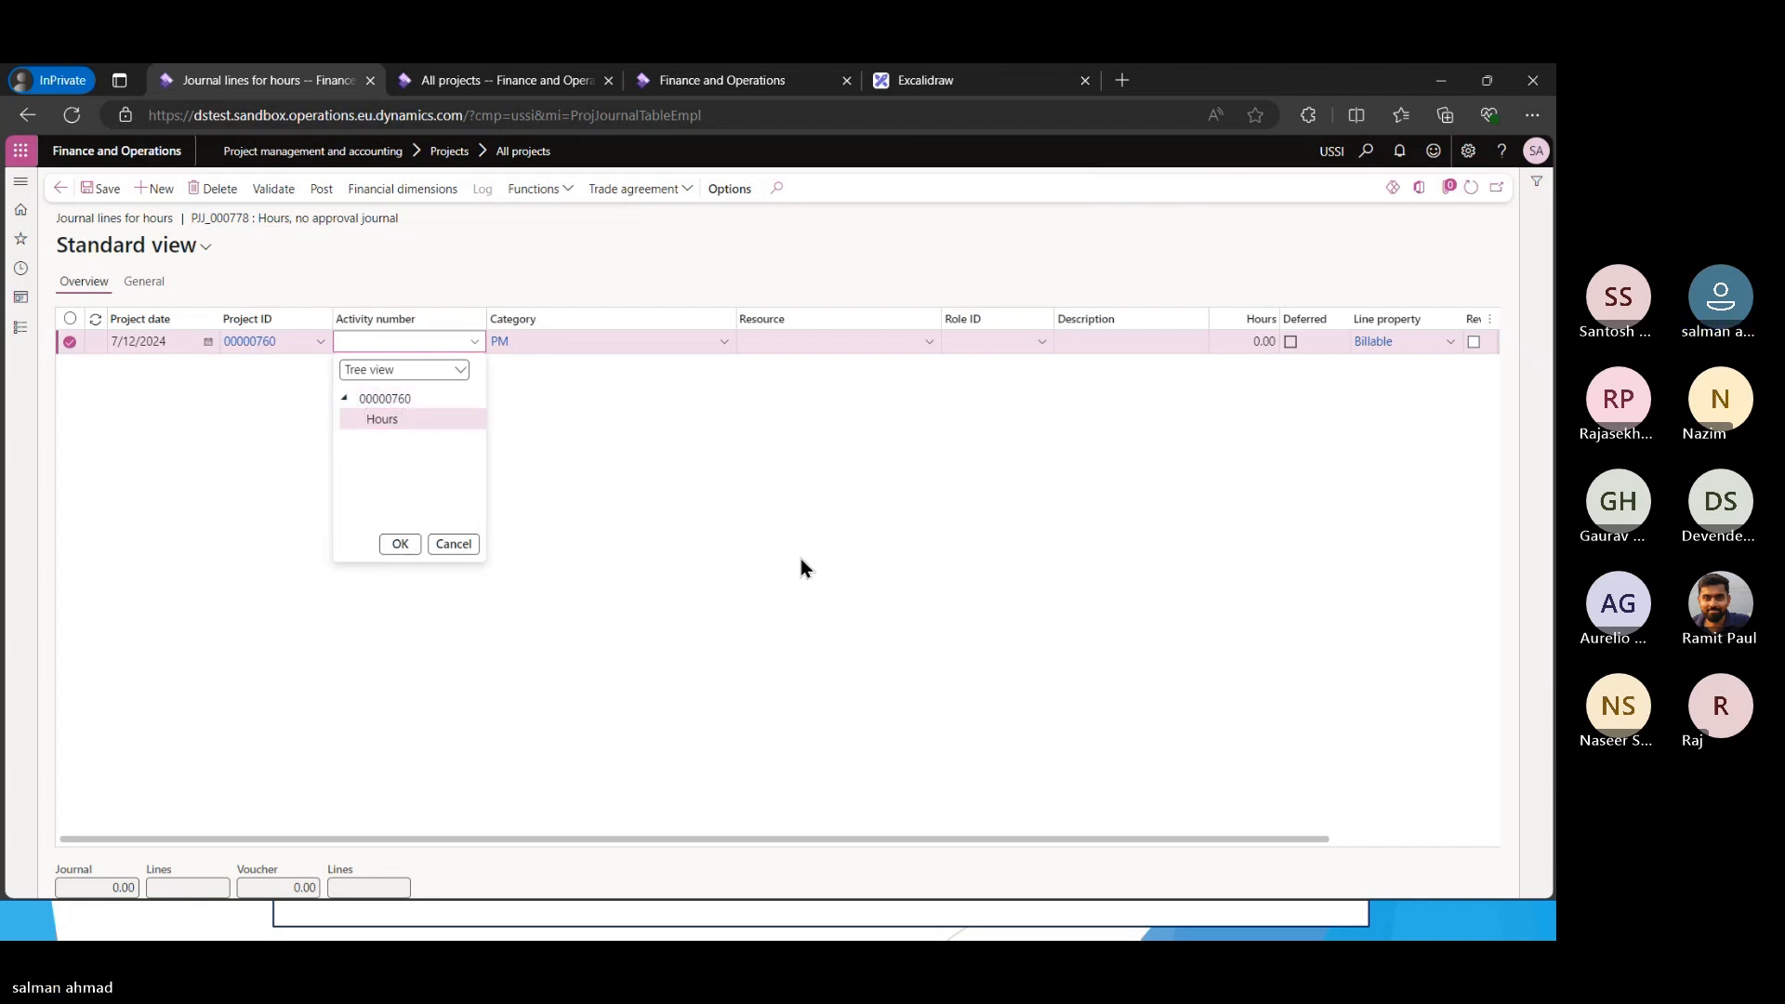
pyautogui.press('Return')
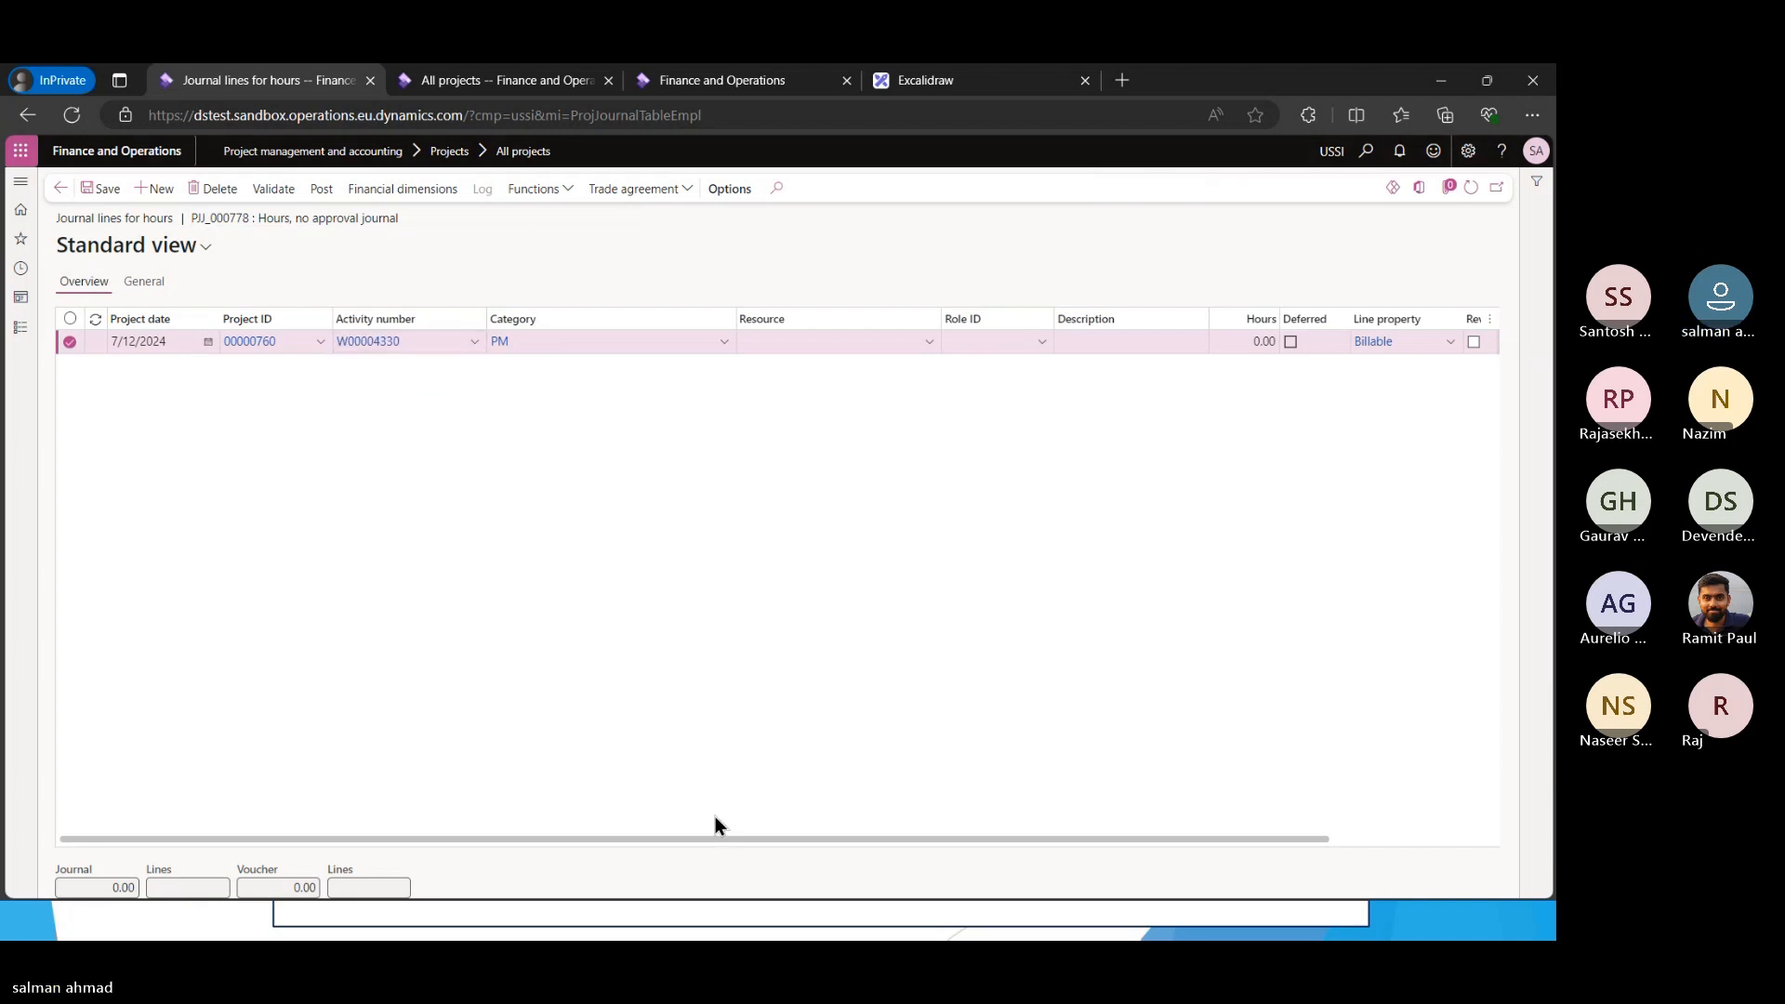
pyautogui.hscroll(3, 715, 828)
pyautogui.click(1051, 340)
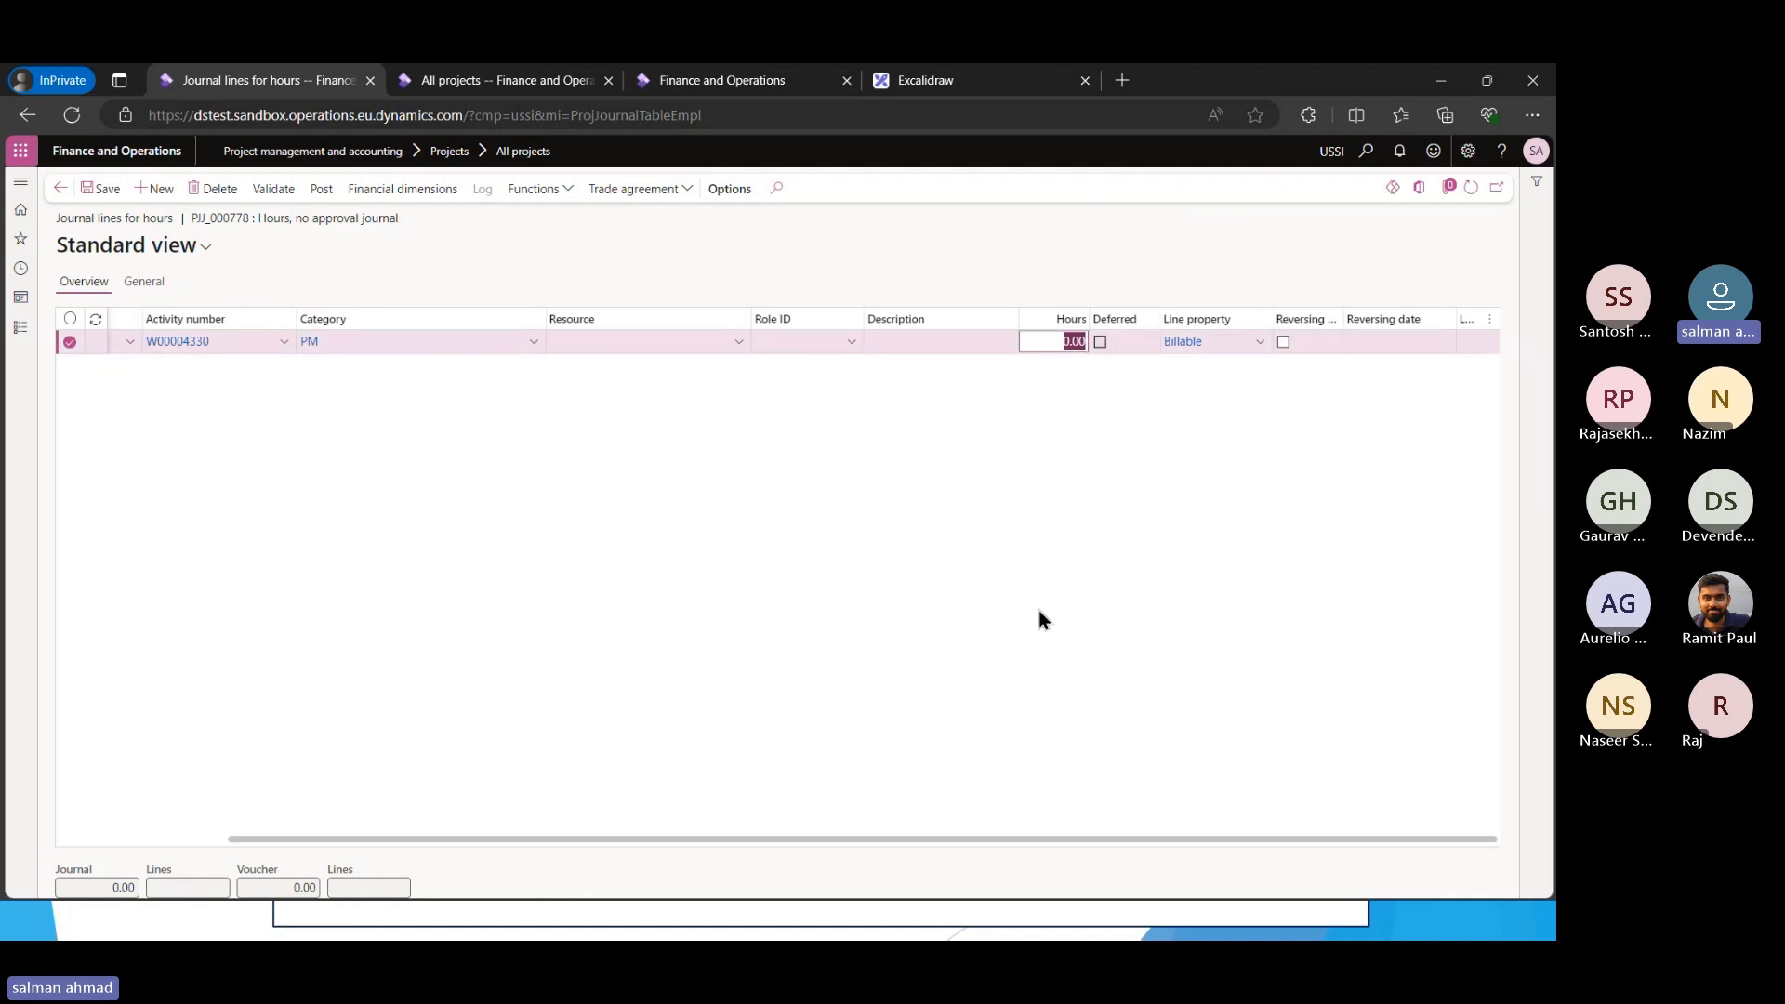
pyautogui.write('1')
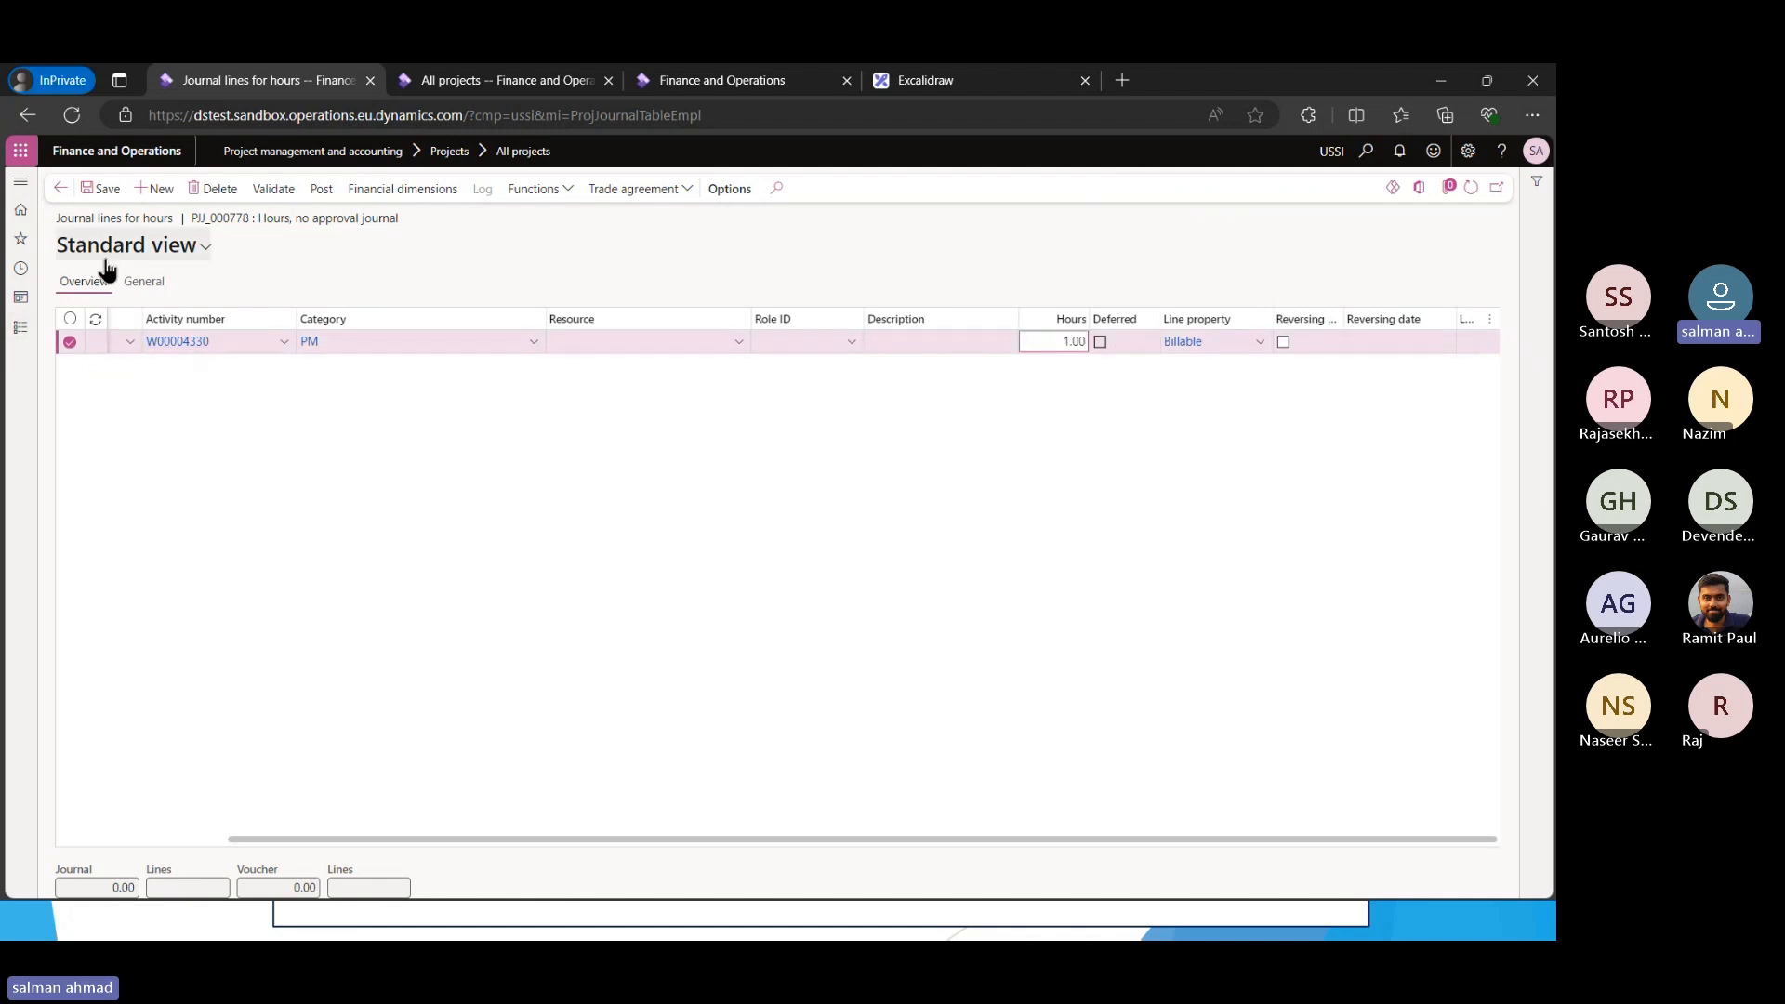
# Change the hour journal line's line property to OT (Overtime) and save the line
pyautogui.click(139, 283)
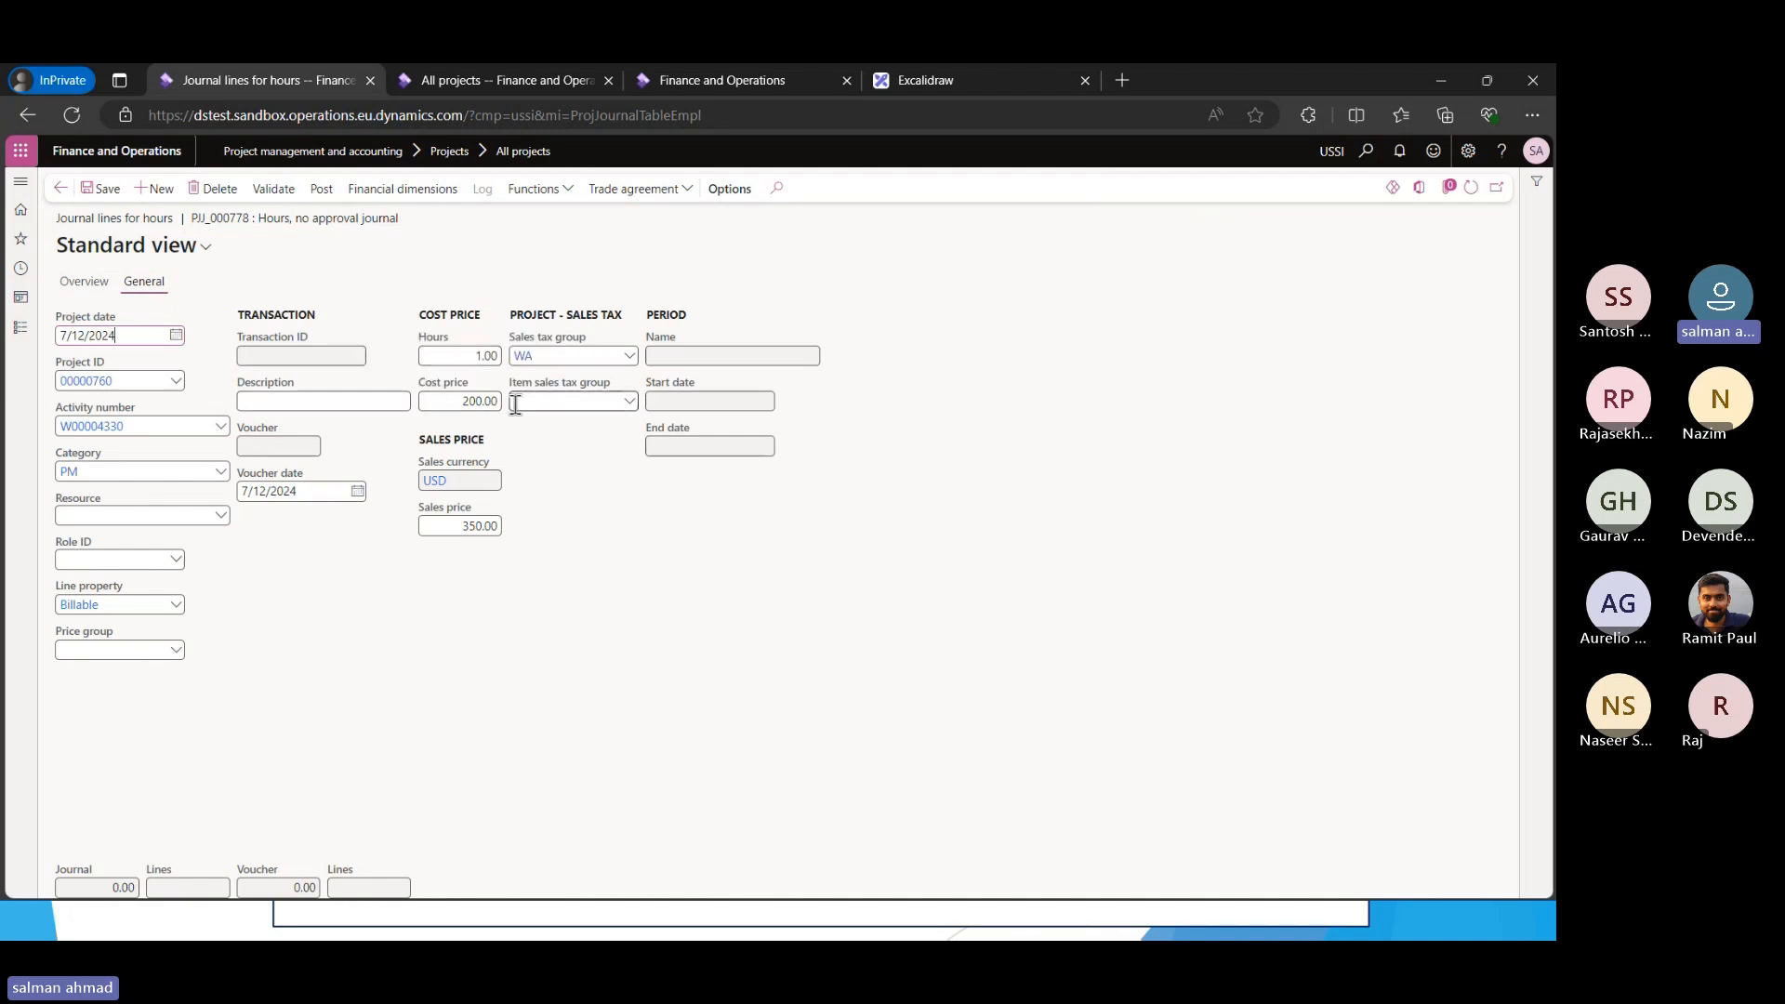
pyautogui.click(85, 283)
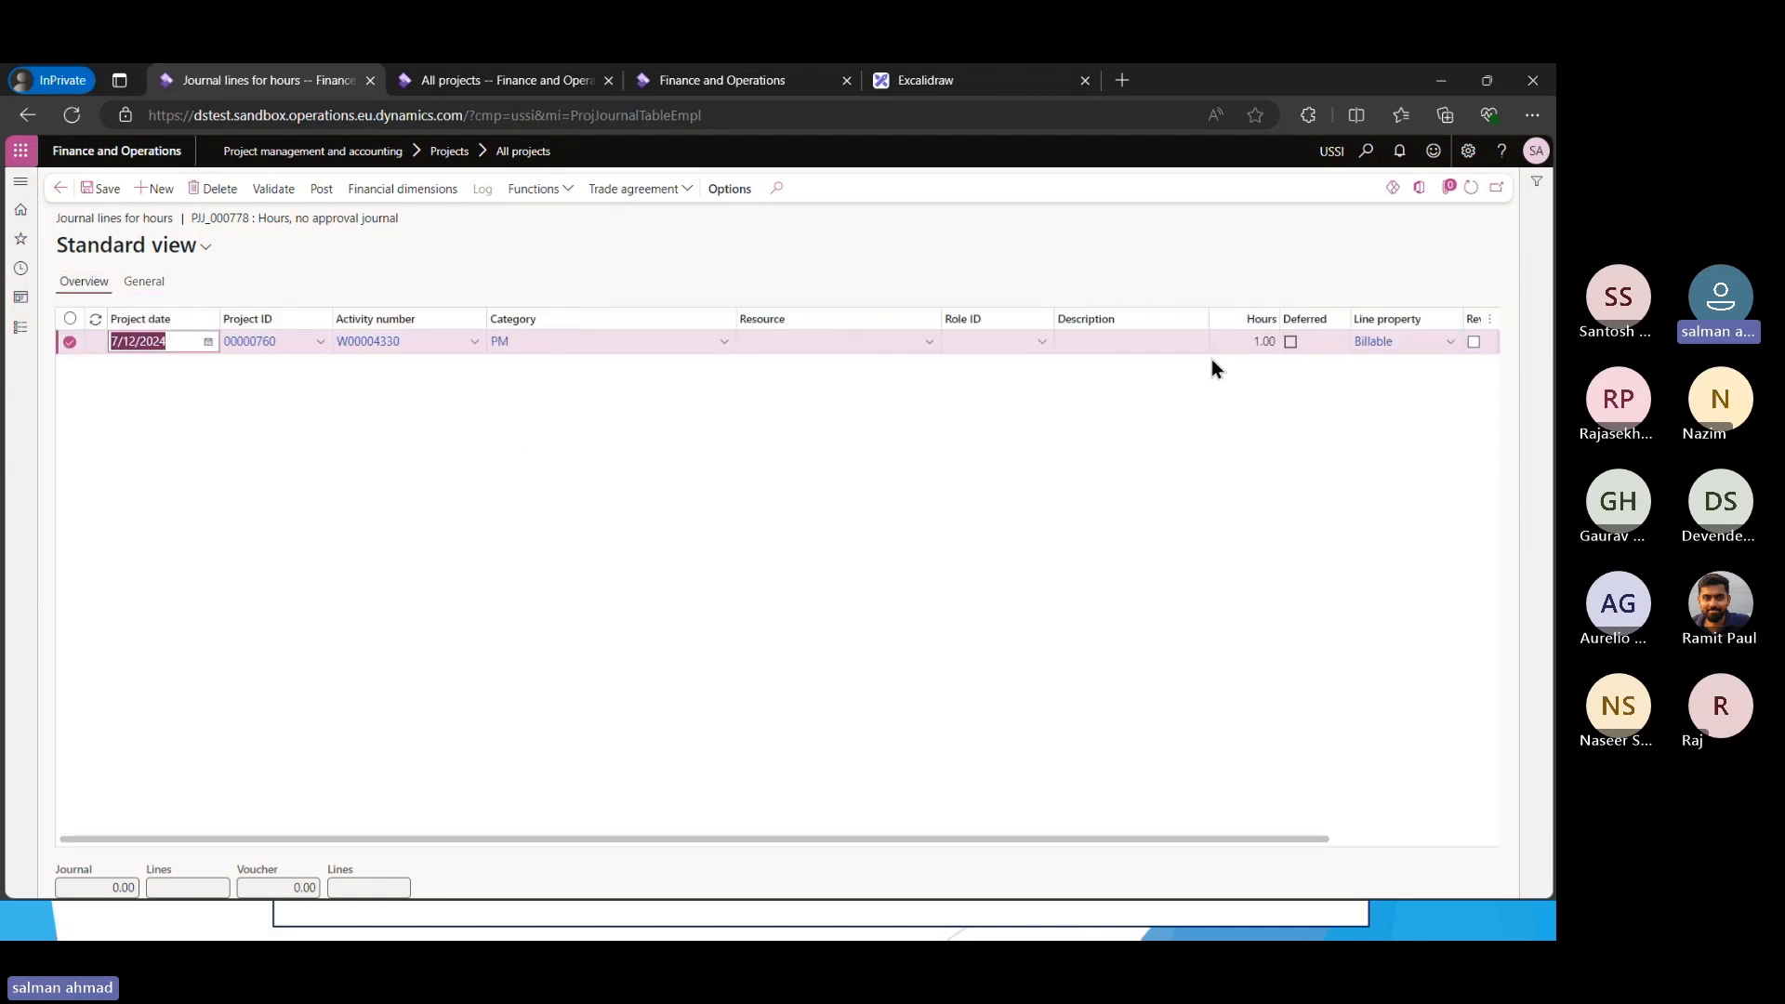
pyautogui.moveTo(844, 836); pyautogui.dragTo(1093, 837)
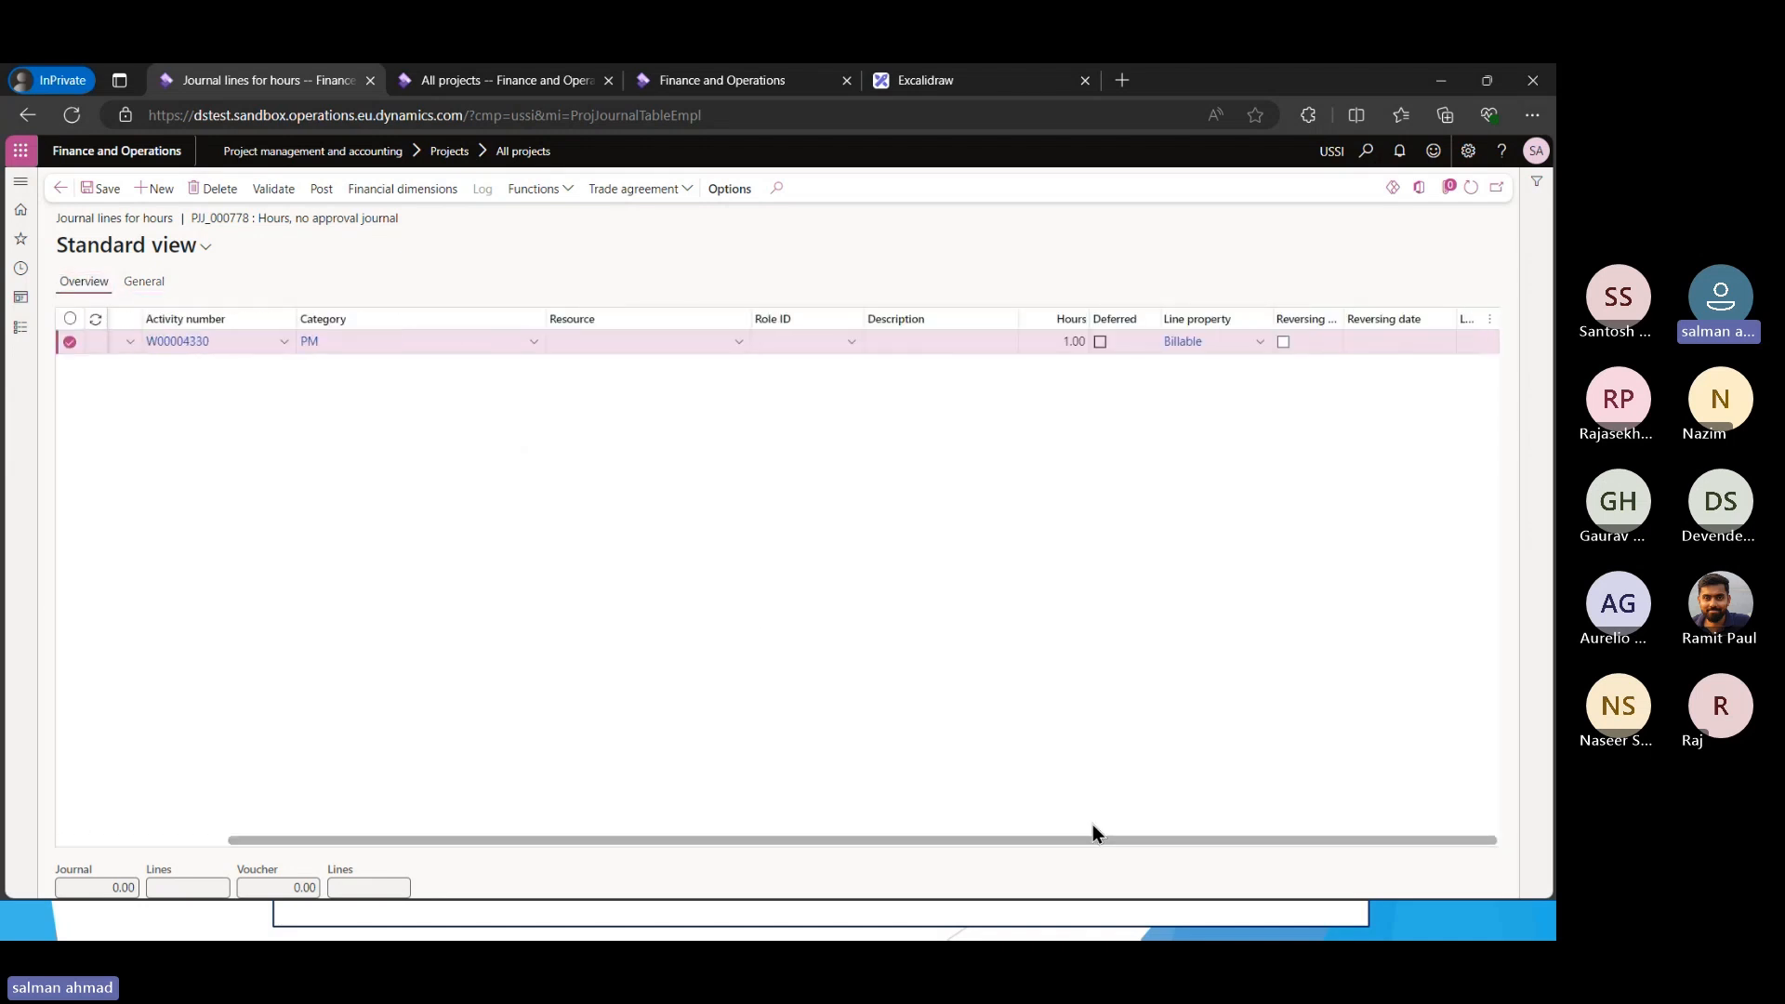
pyautogui.click(1209, 341)
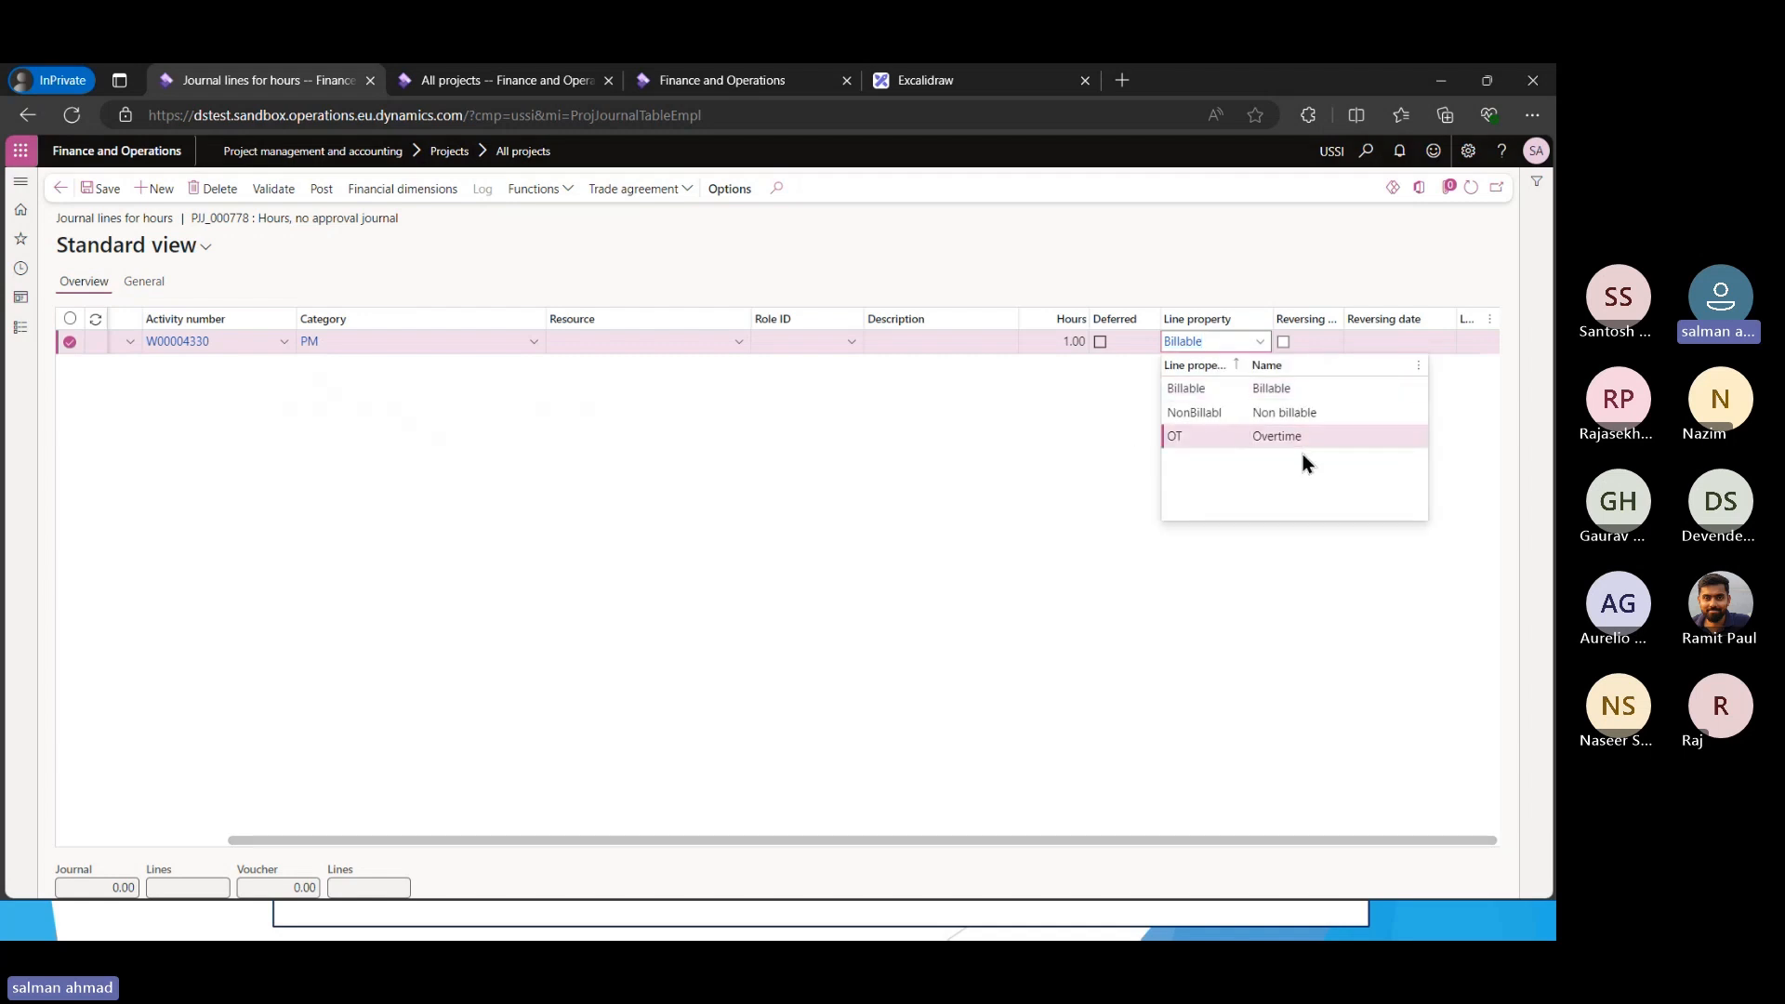
pyautogui.press('Return')
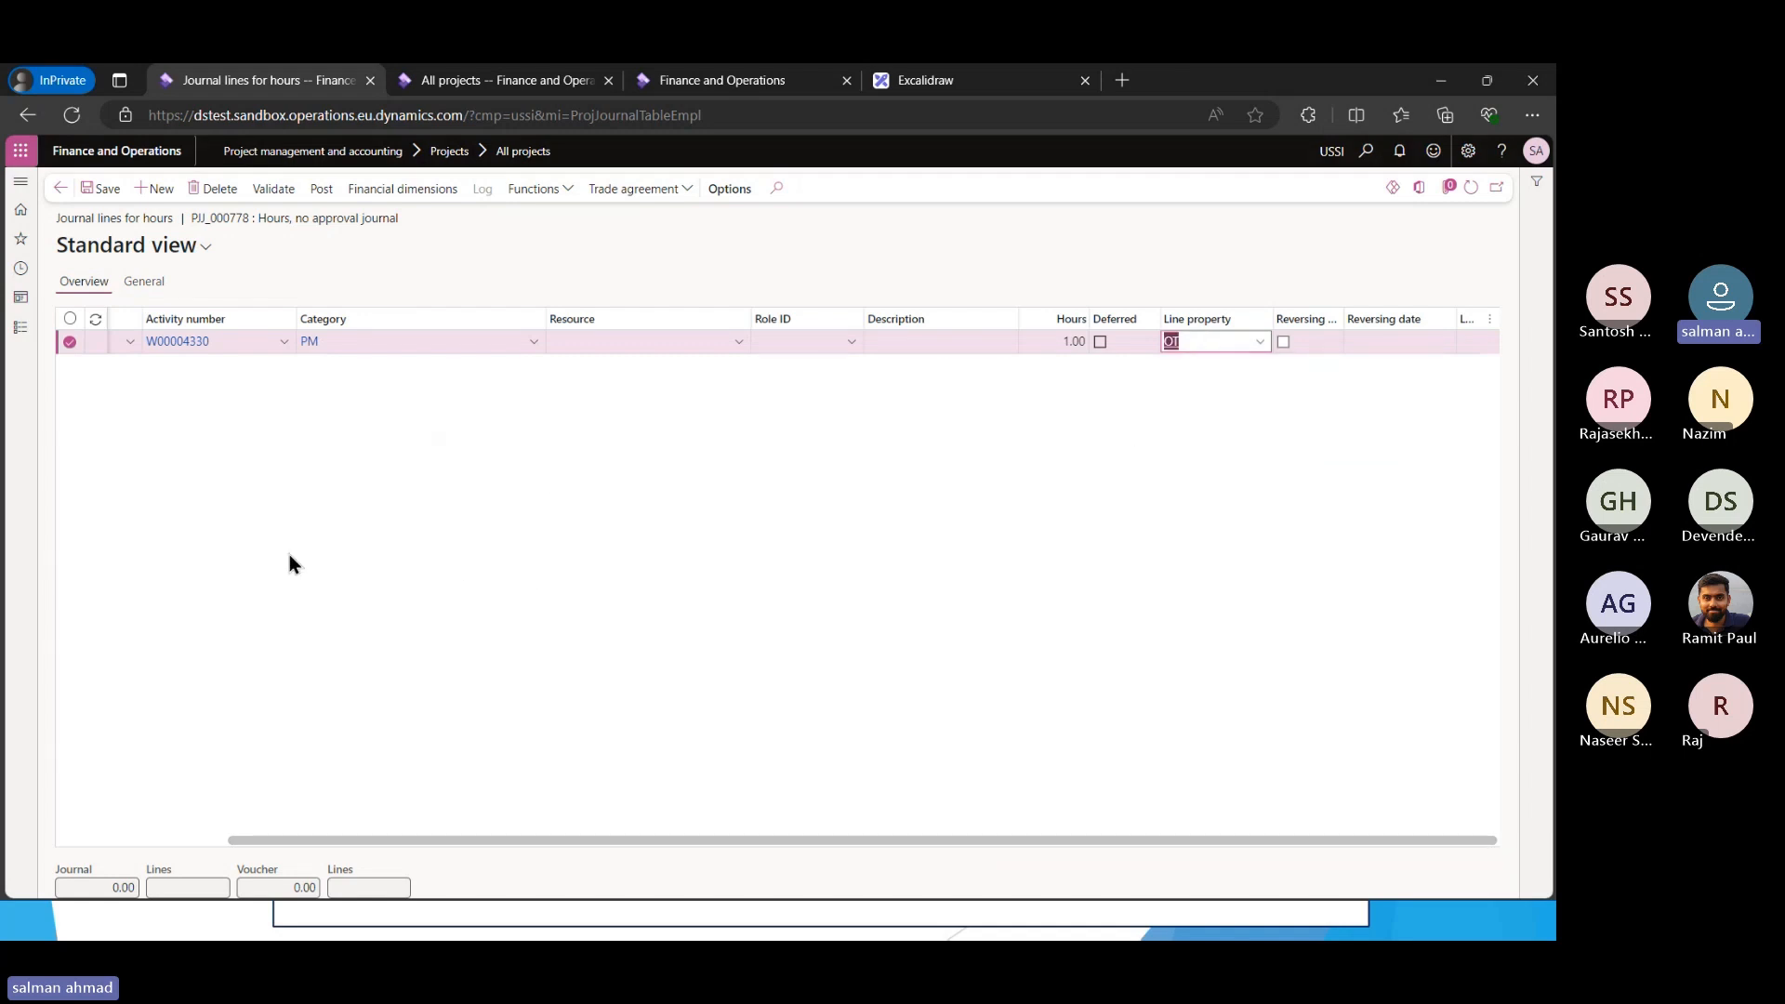
pyautogui.click(104, 189)
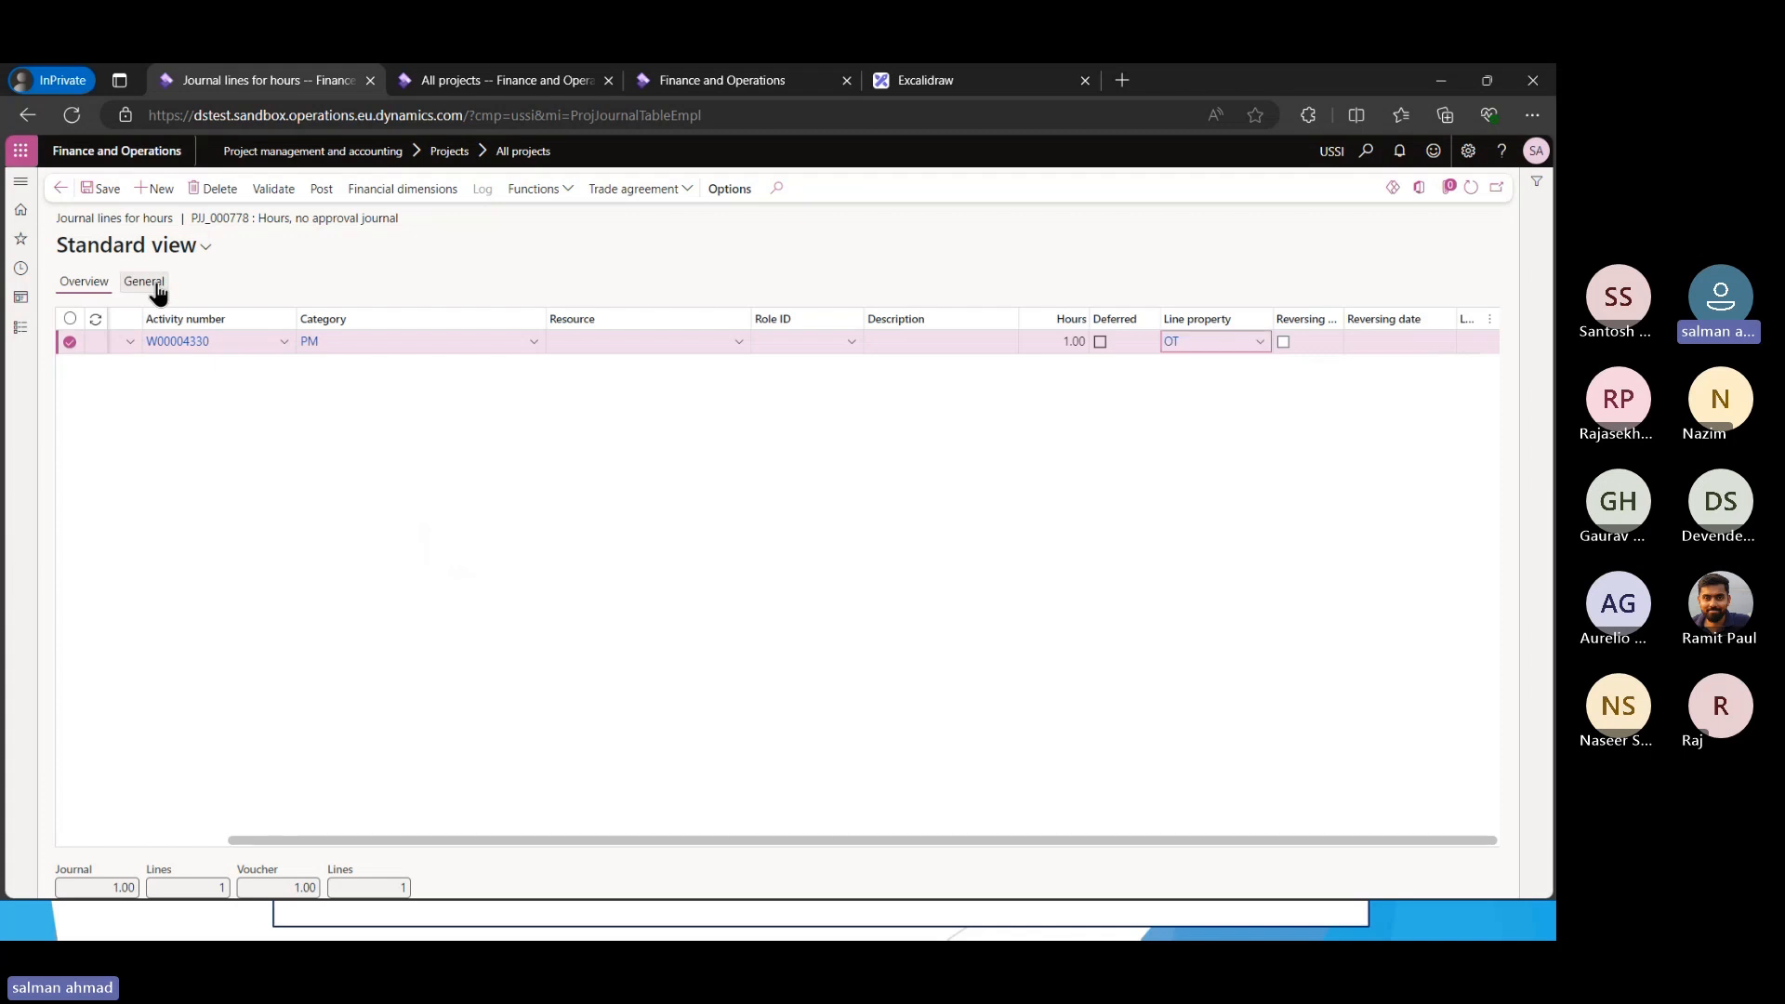
# Review the overtime line's cost price and sales price in its general details, and return to the line overview
pyautogui.click(156, 291)
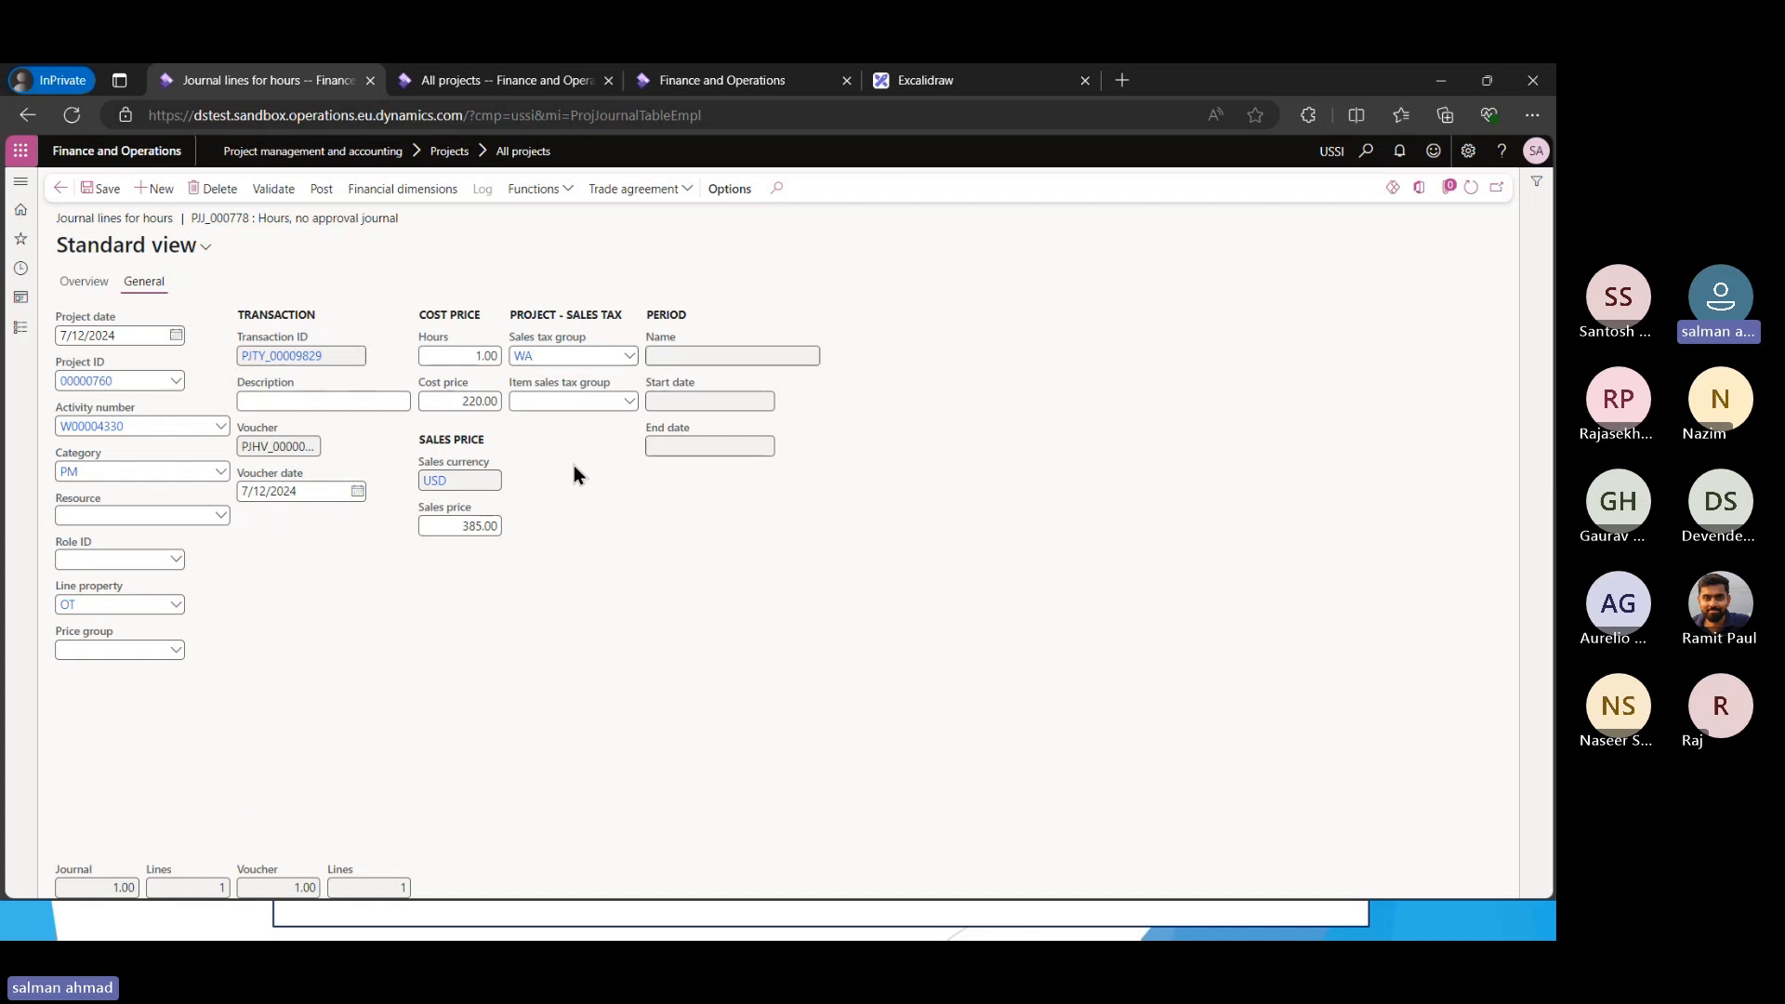
pyautogui.click(476, 401)
pyautogui.click(540, 504)
pyautogui.click(86, 282)
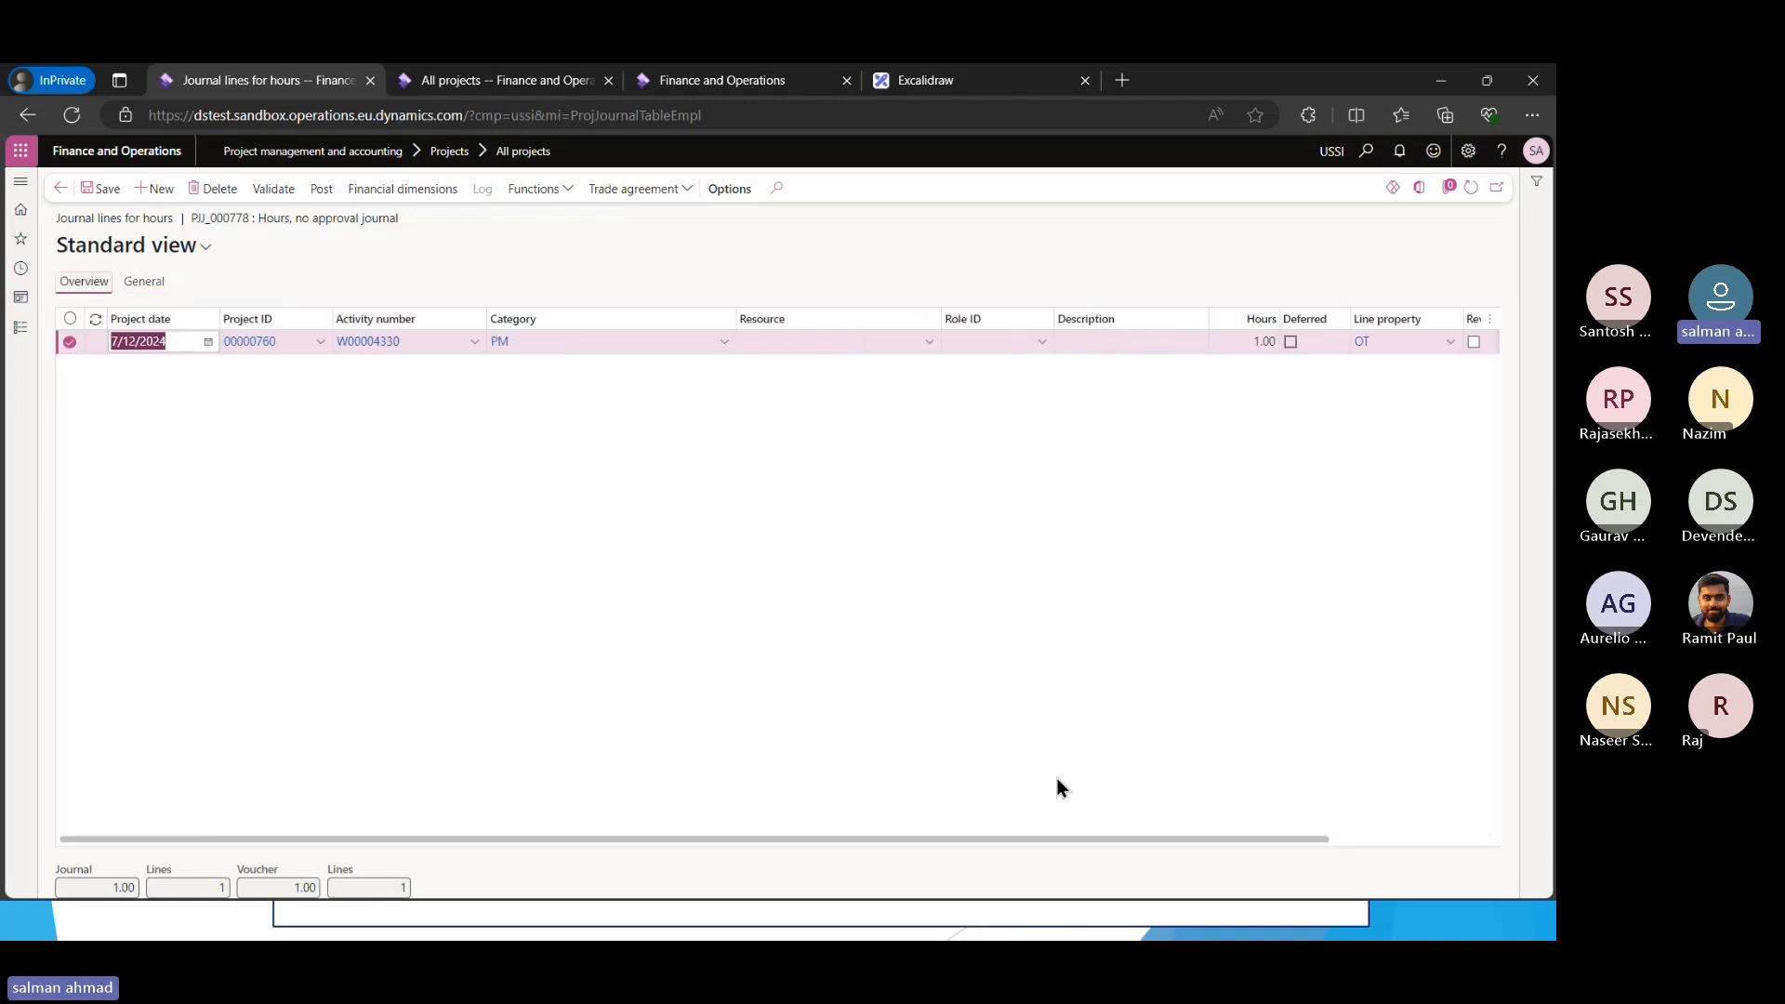
pyautogui.moveTo(1067, 841); pyautogui.dragTo(797, 788)
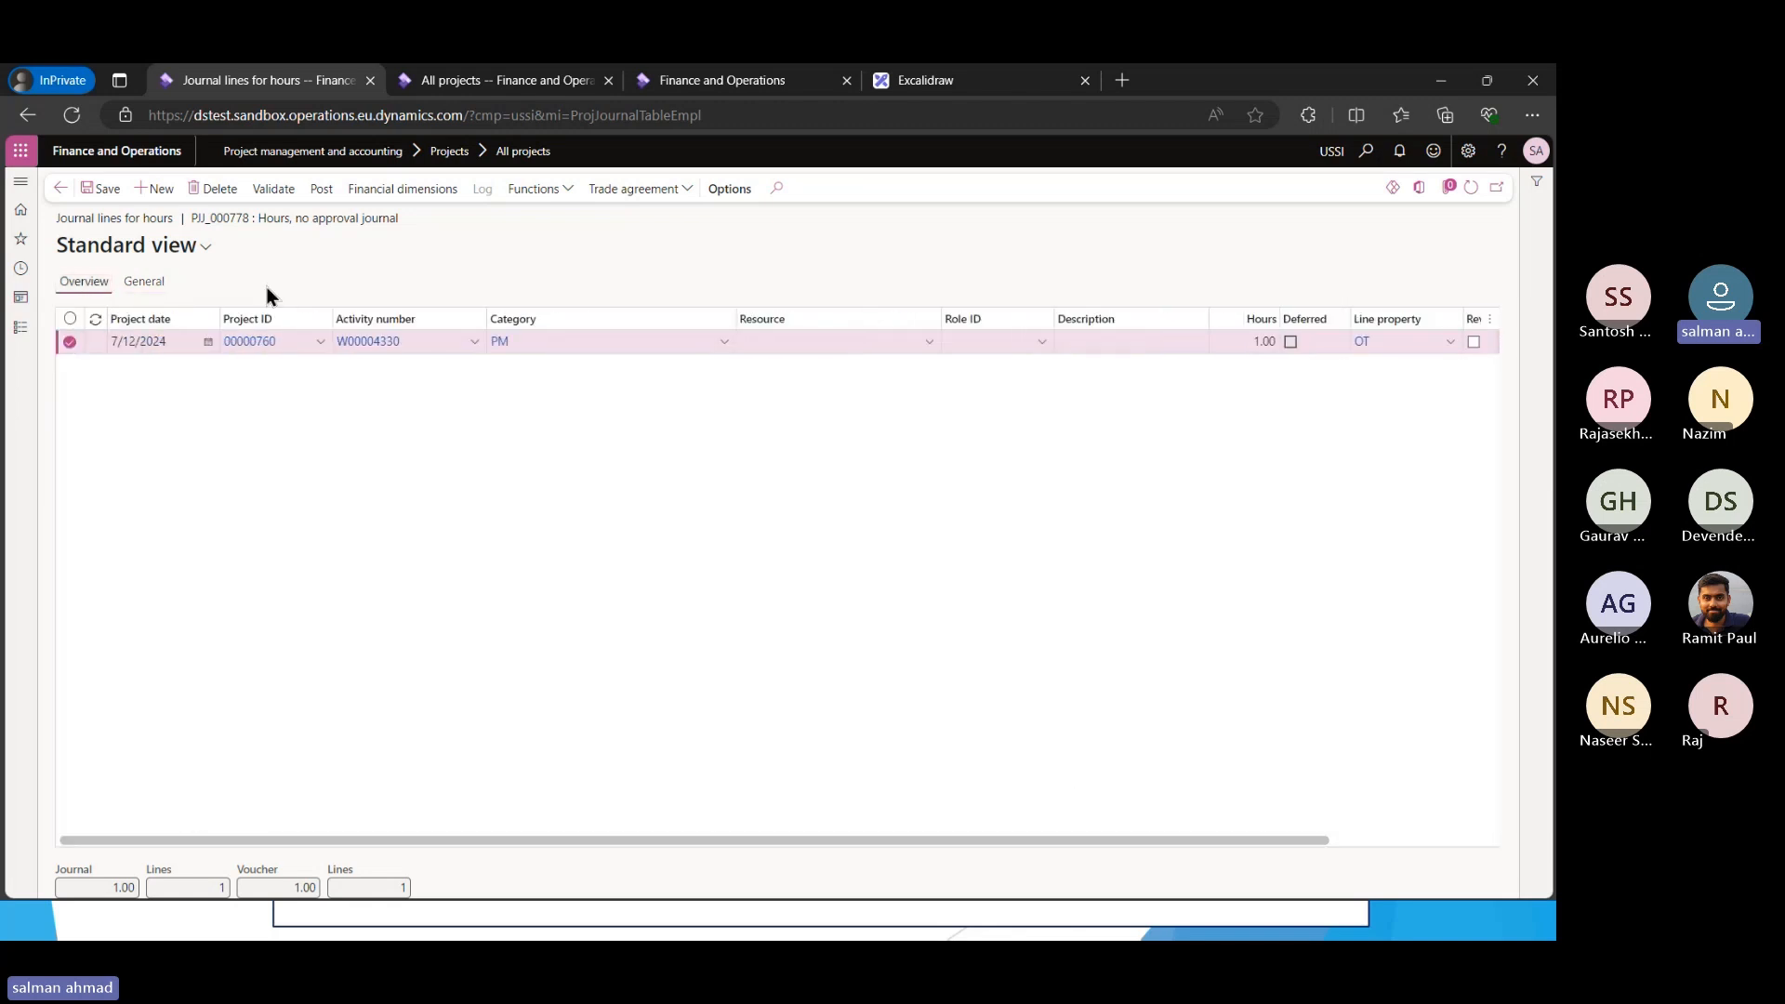
# Post the overtime hour journal without batch processing and return to the project's hour journal list
pyautogui.click(320, 189)
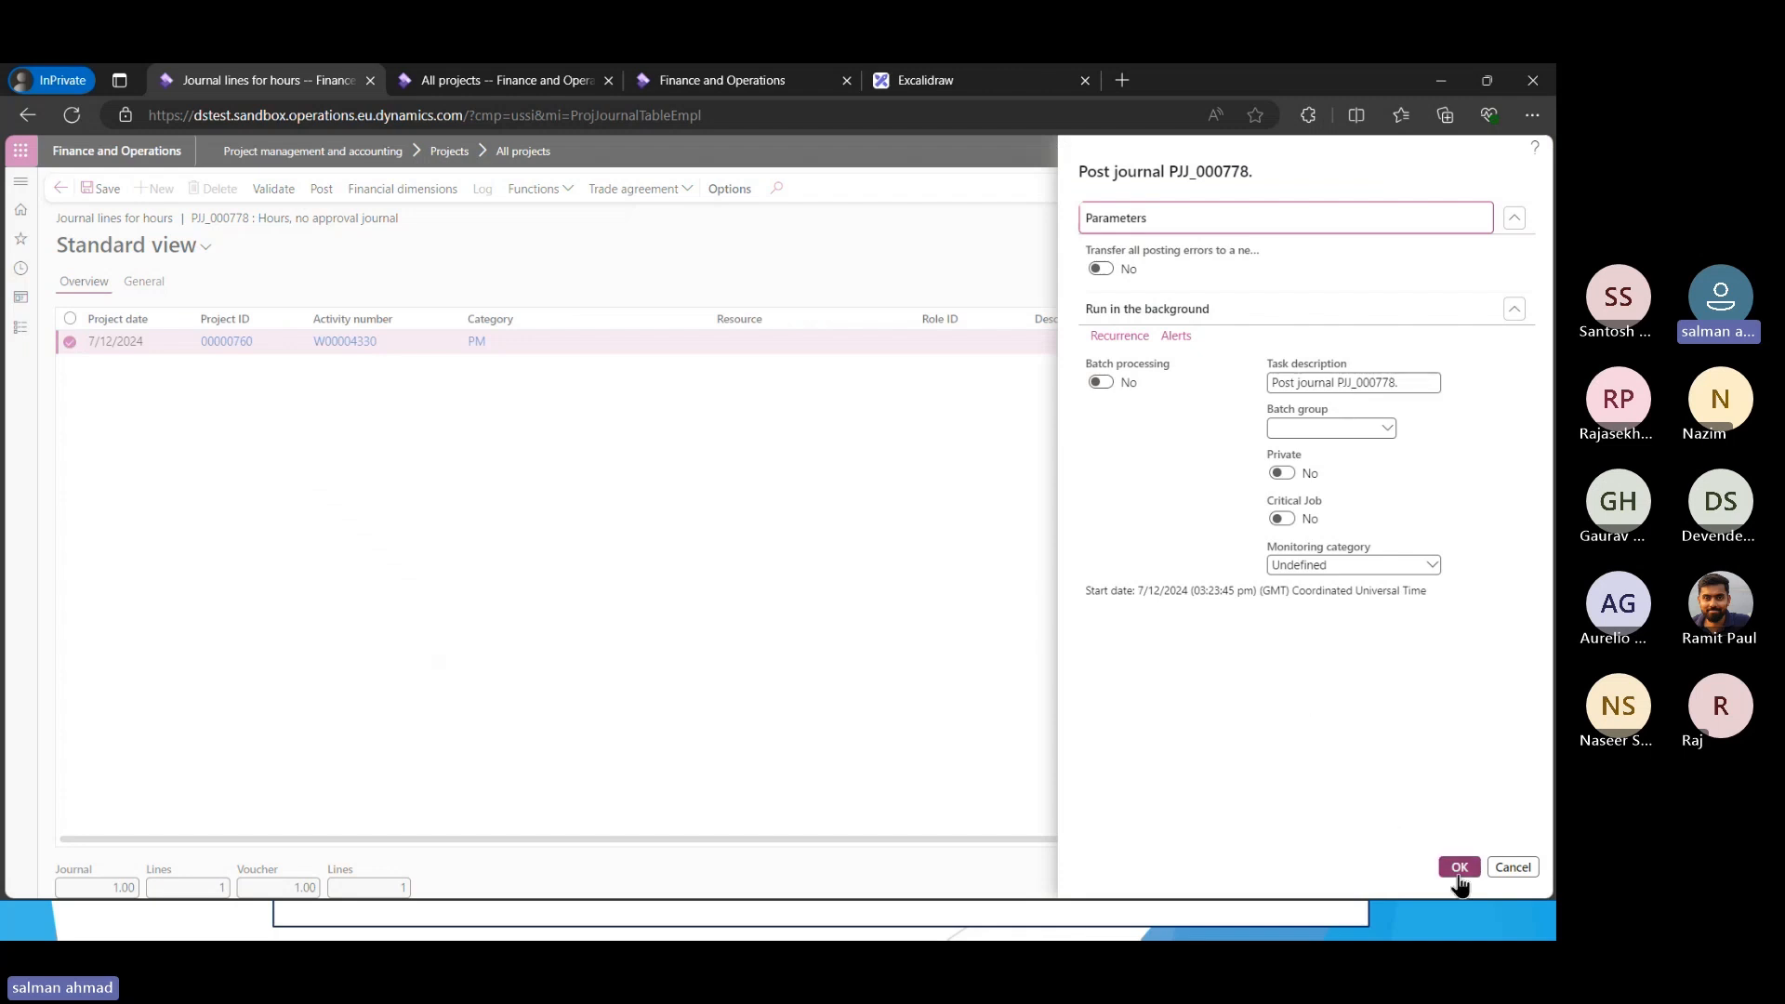
pyautogui.click(1460, 874)
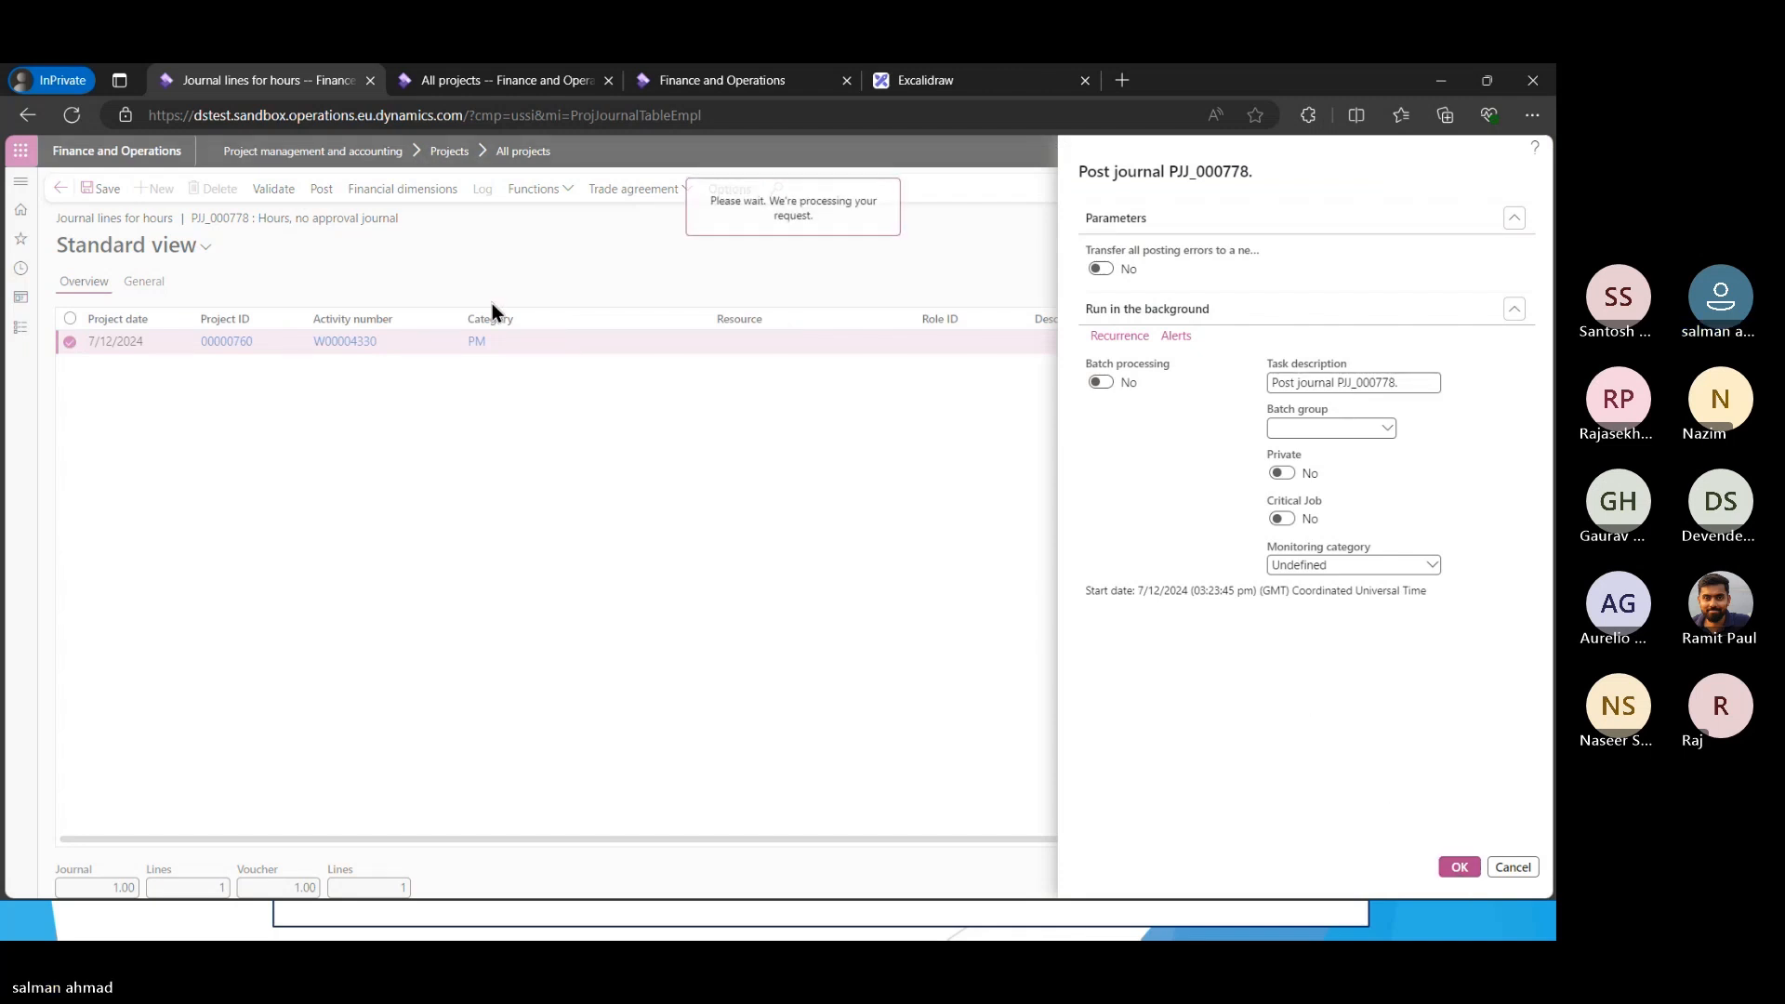
pyautogui.click(60, 212)
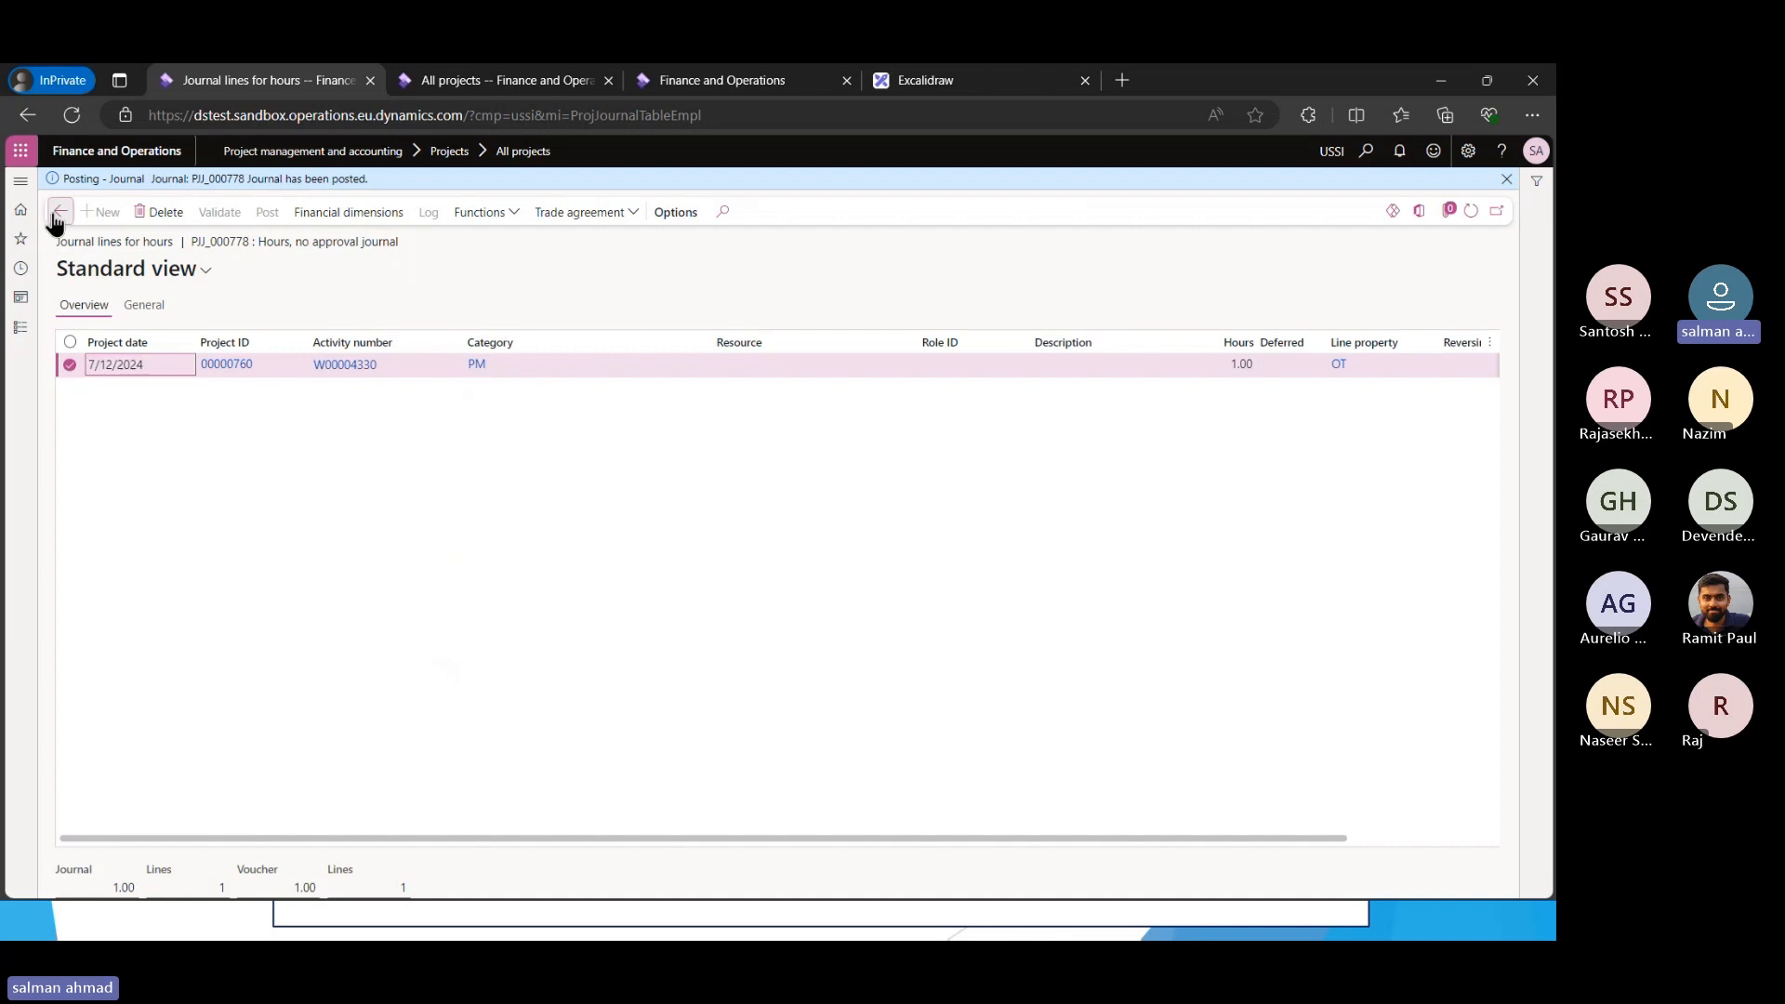
# Create another hour journal with a new line for the project and assign the Hours task as its activity
pyautogui.click(150, 191)
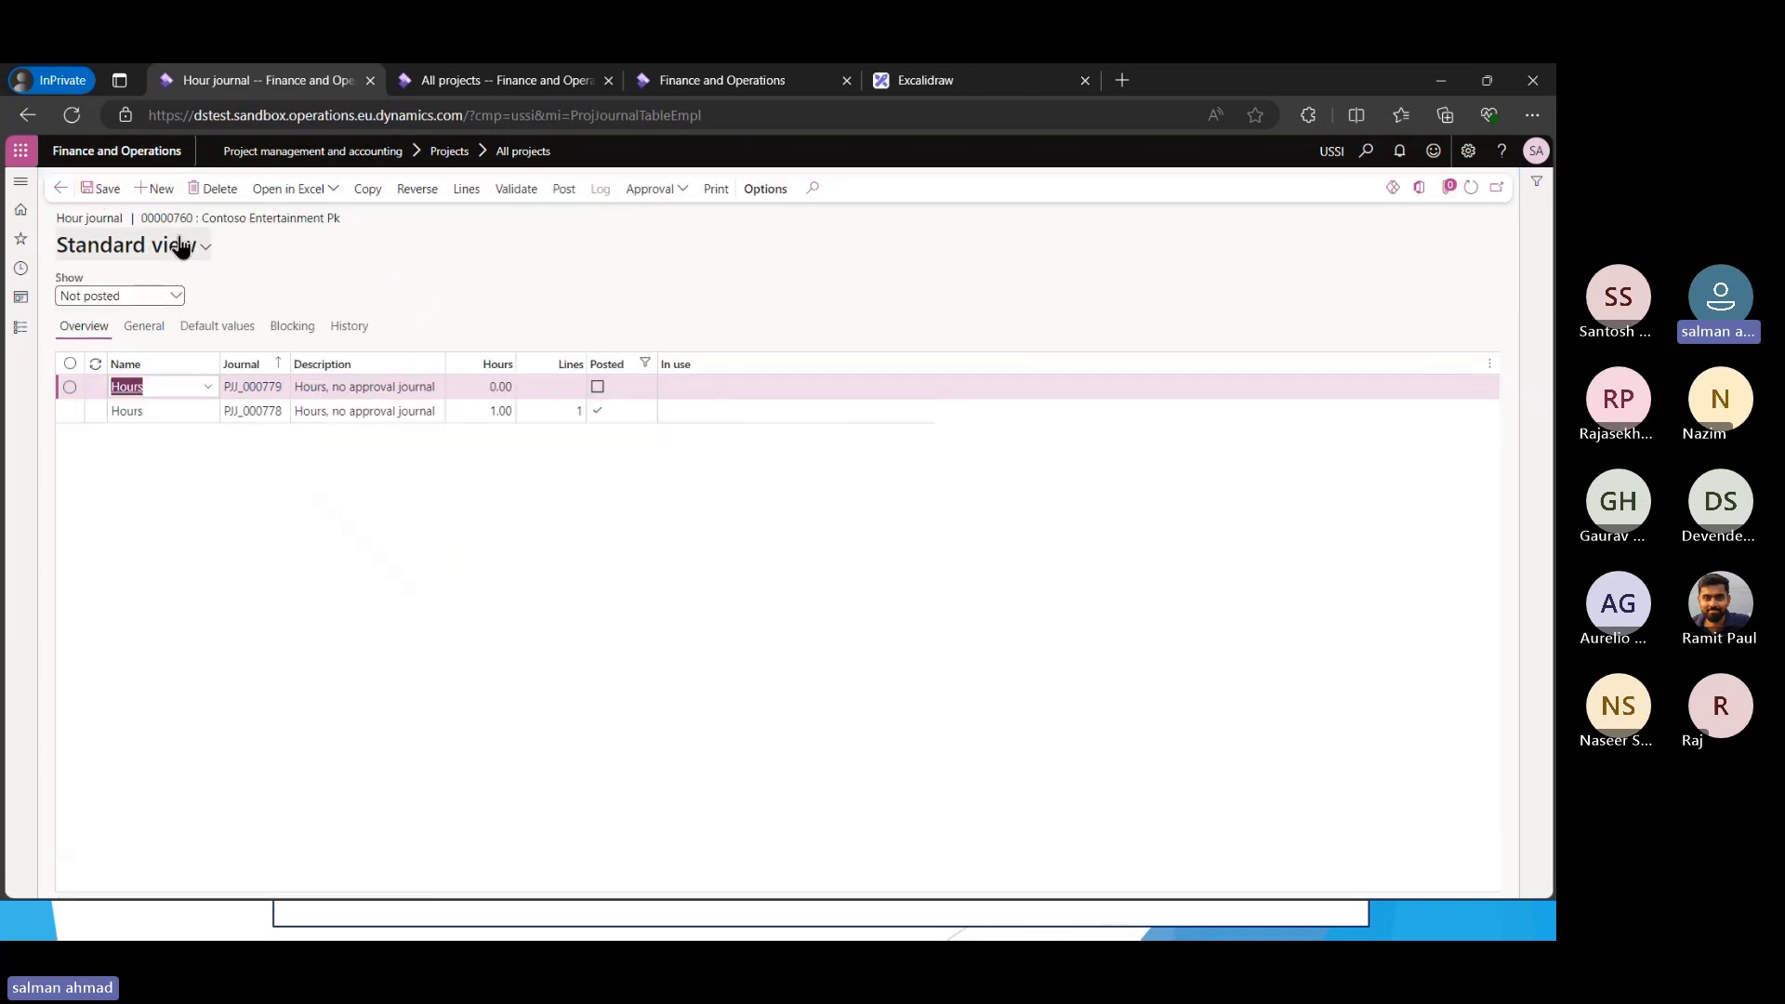
pyautogui.click(455, 194)
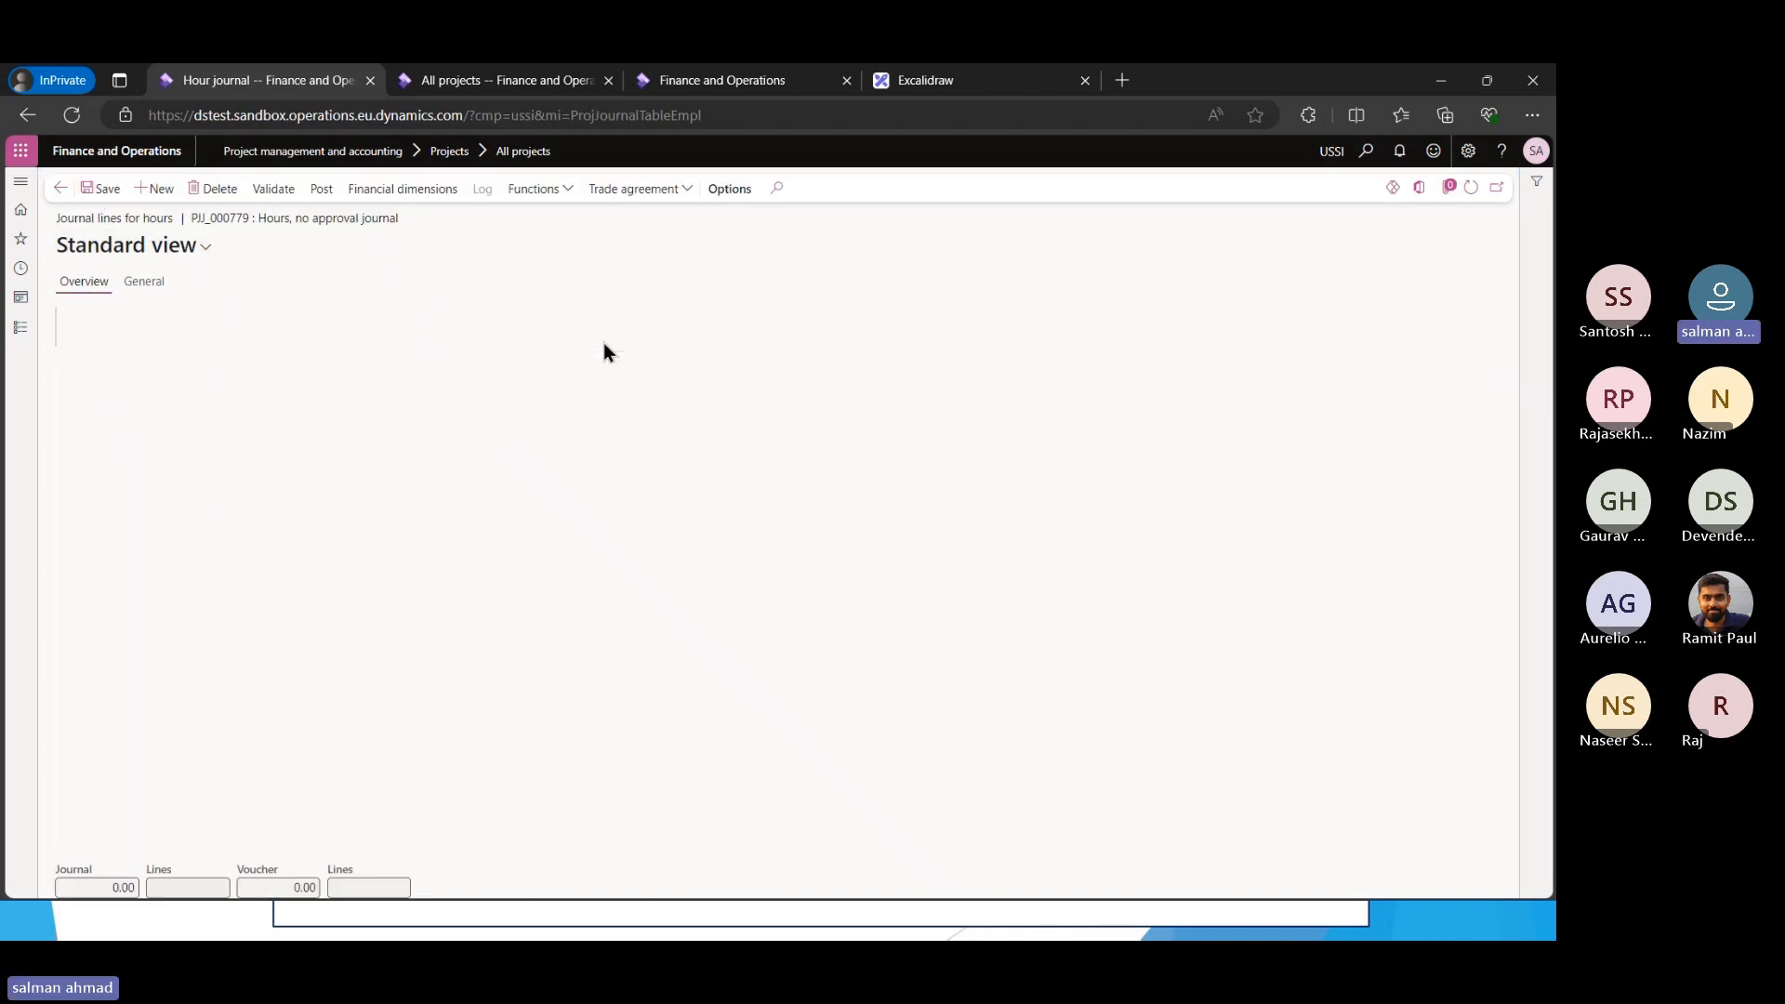
pyautogui.click(158, 191)
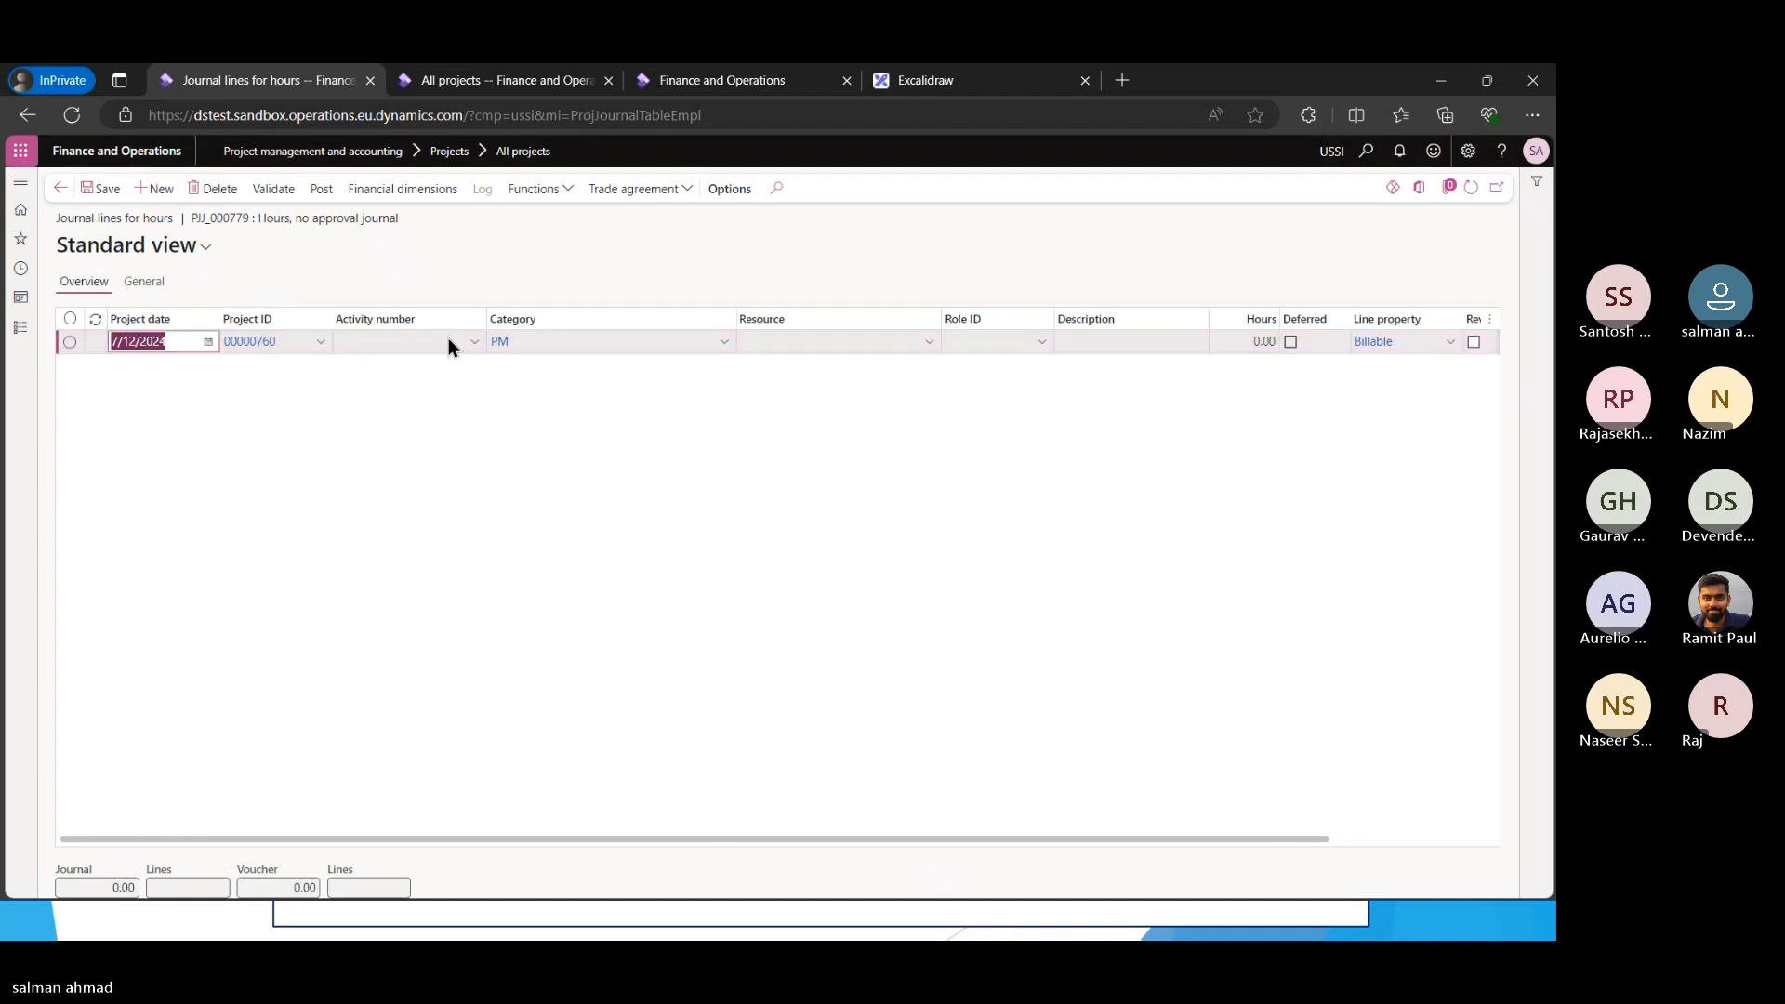
pyautogui.click(467, 343)
pyautogui.click(470, 344)
pyautogui.click(422, 414)
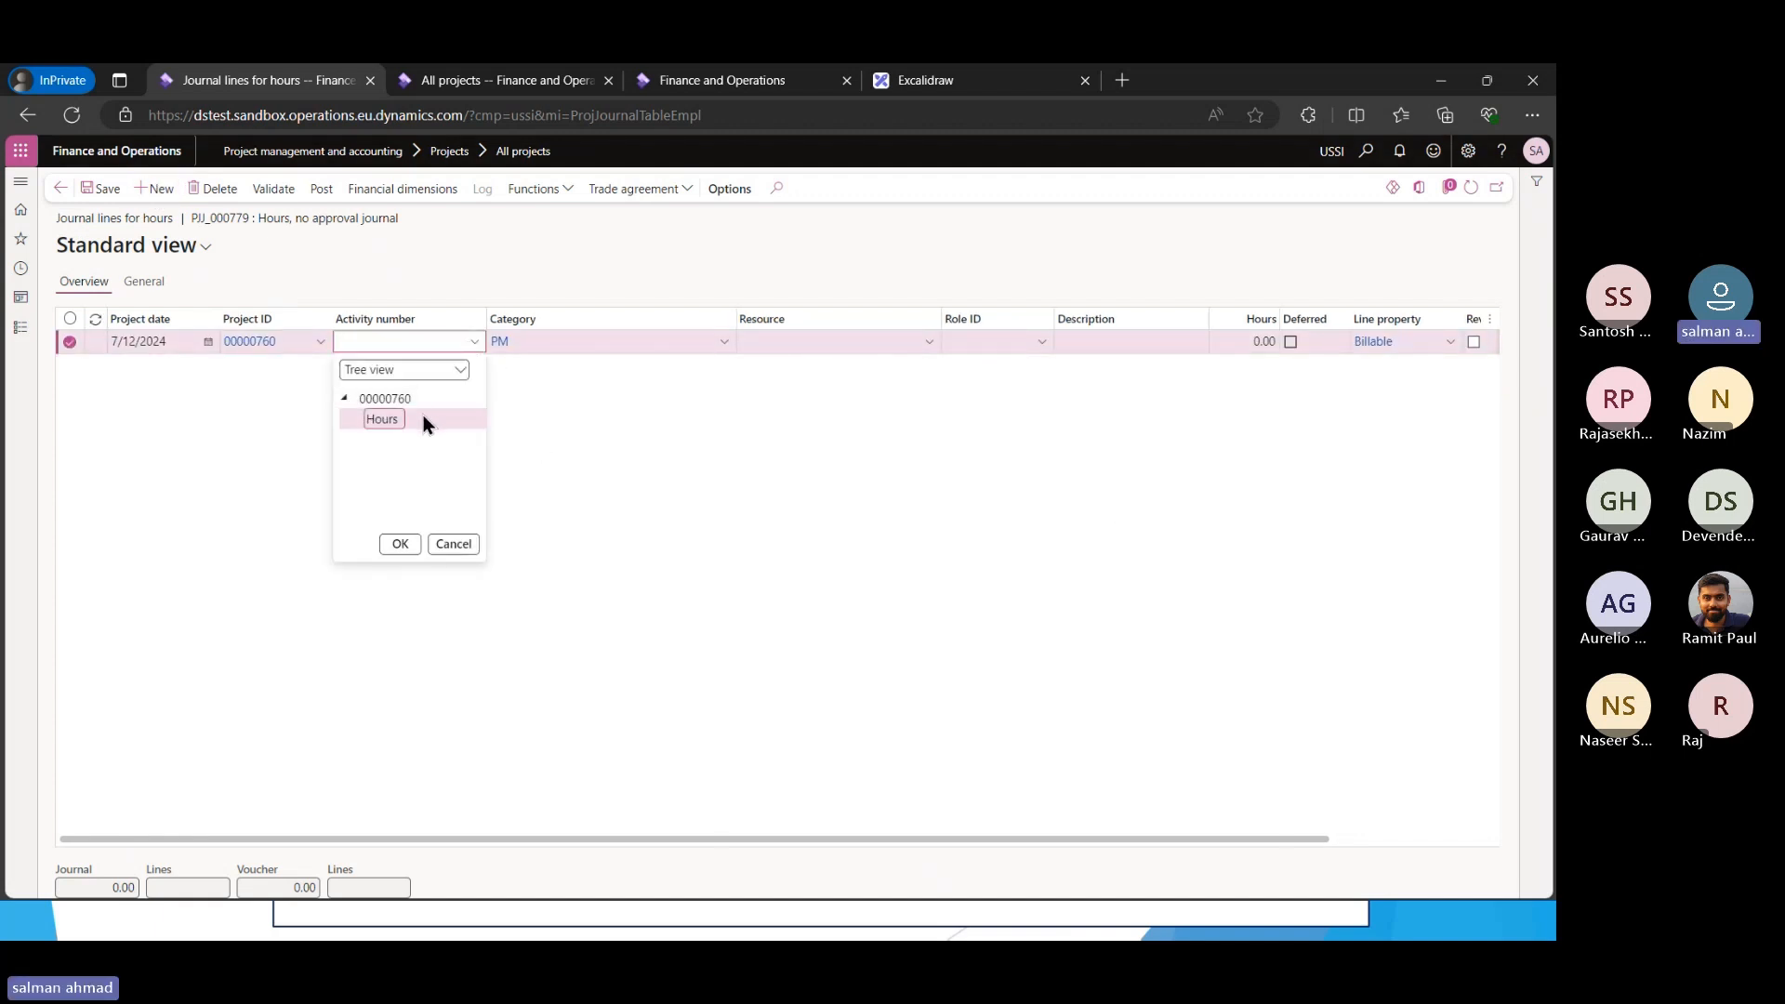
pyautogui.click(400, 543)
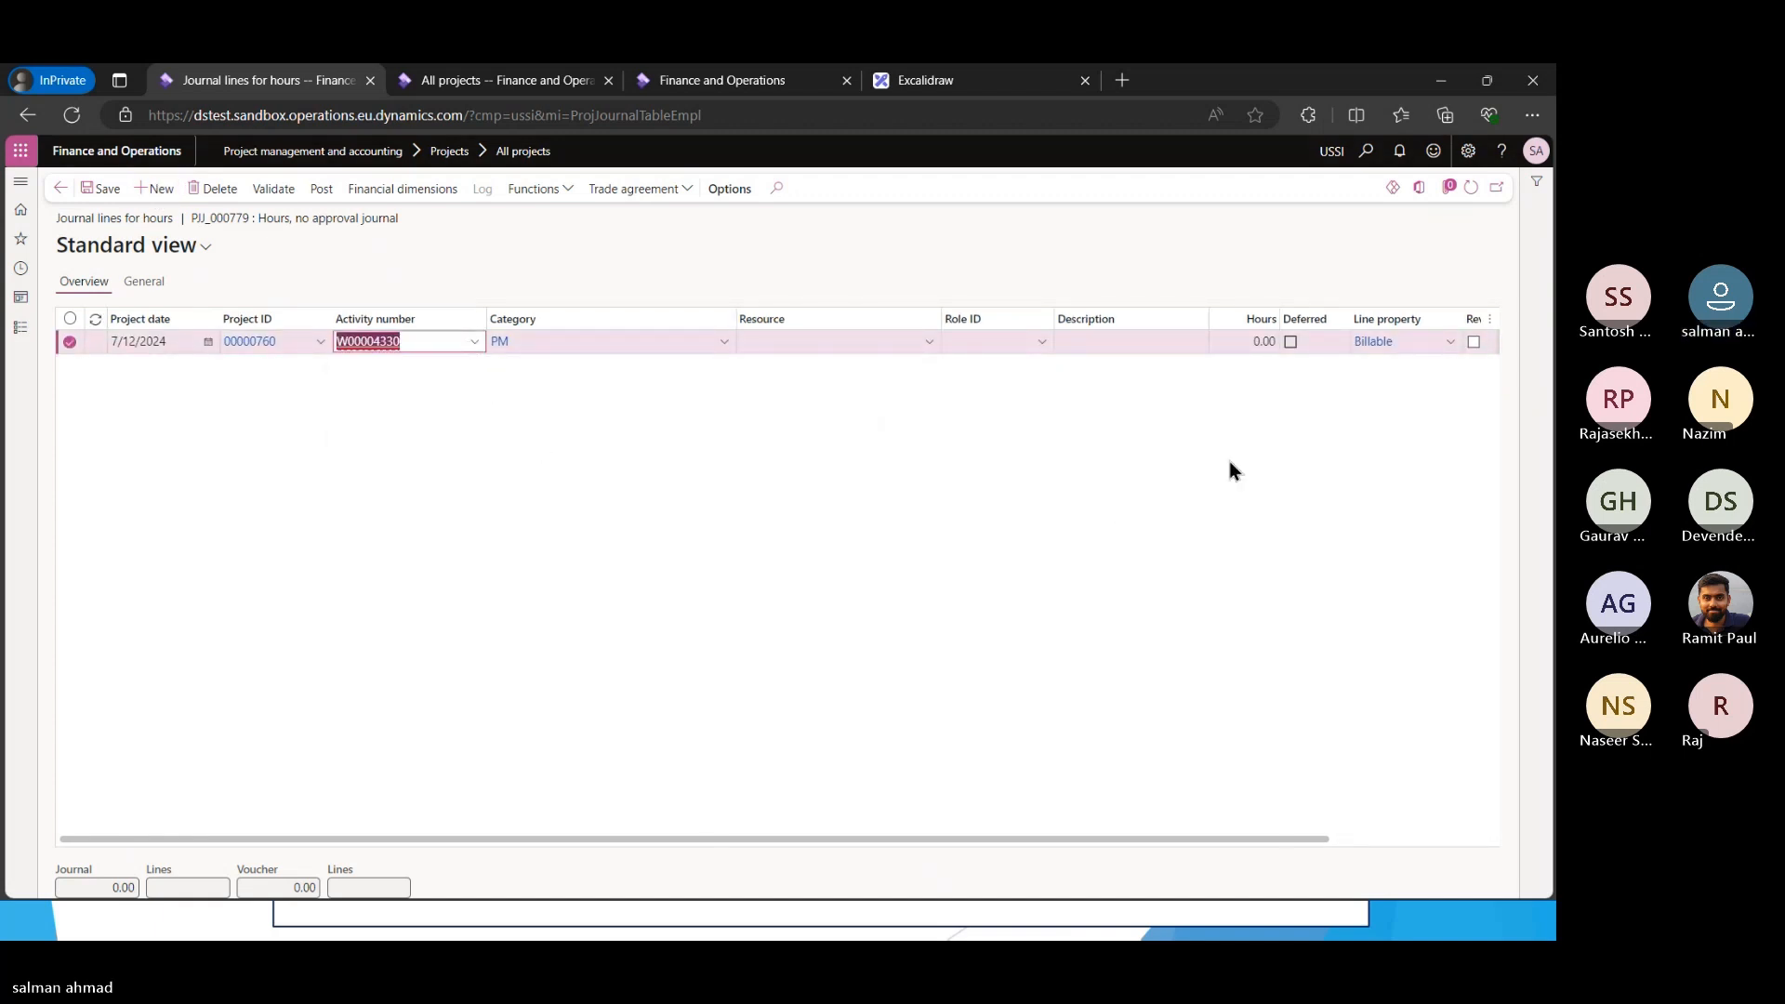
# Set the new journal line's line property to NonBillabl (Non billable) and its hours to 1
pyautogui.click(1452, 344)
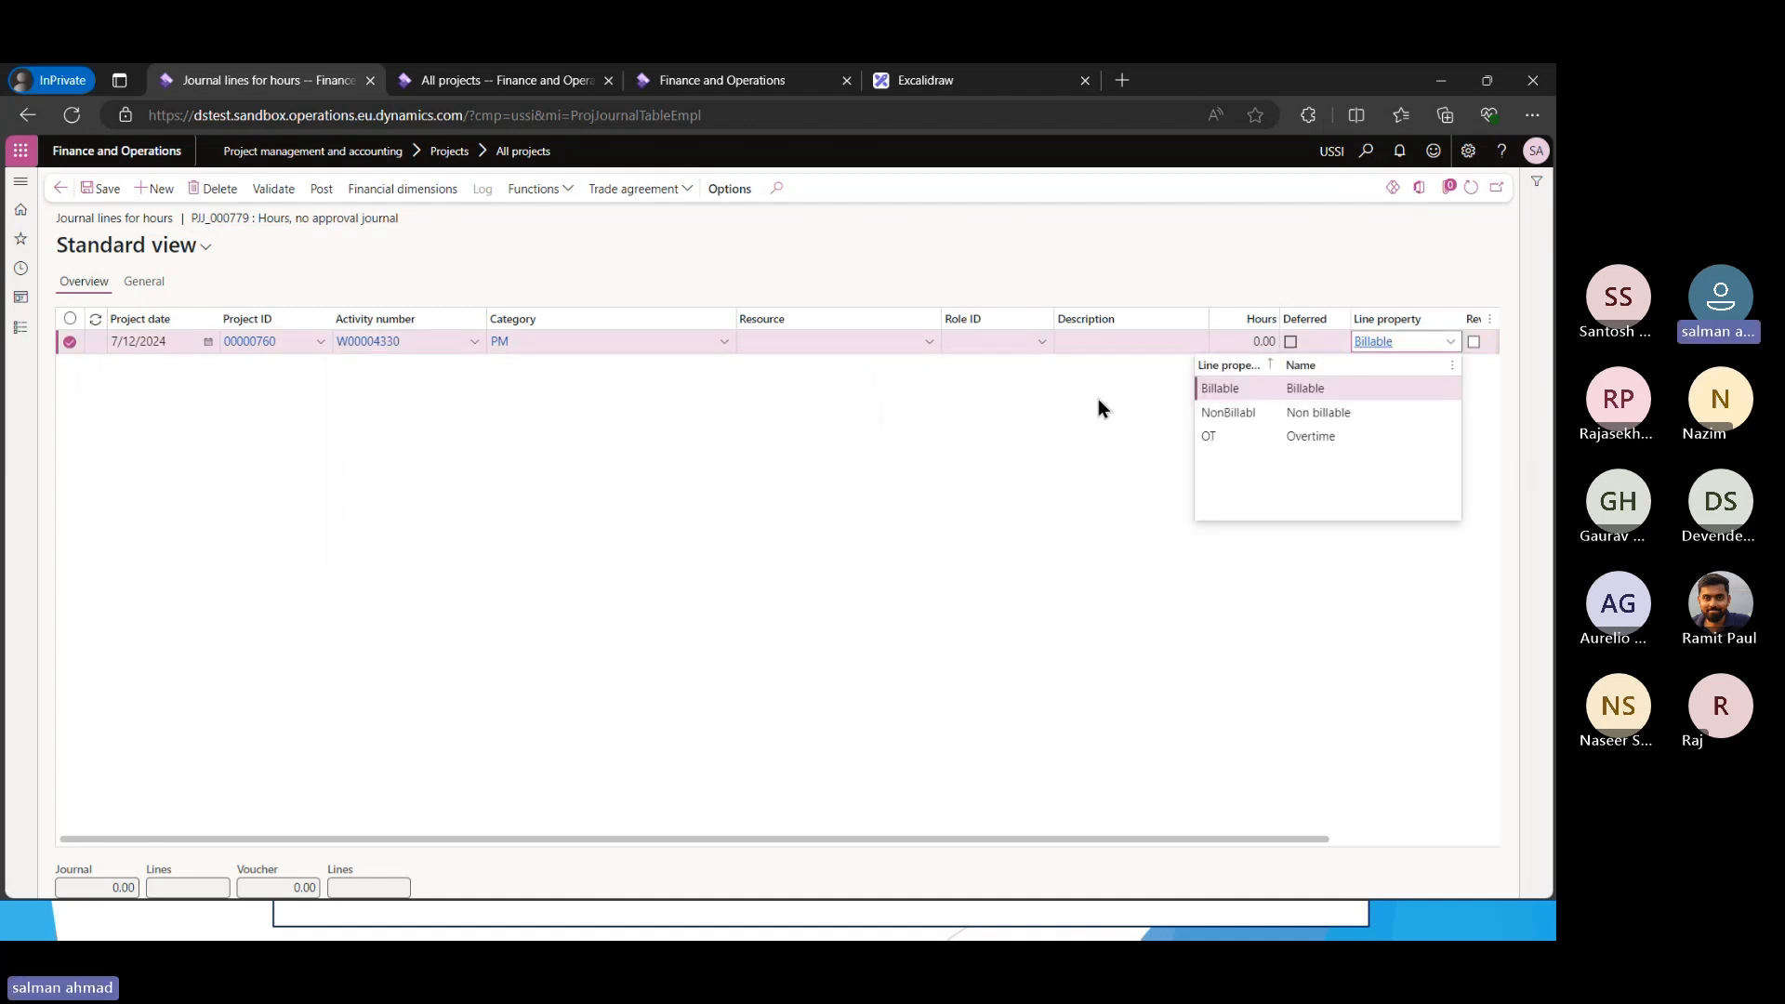
pyautogui.click(1303, 412)
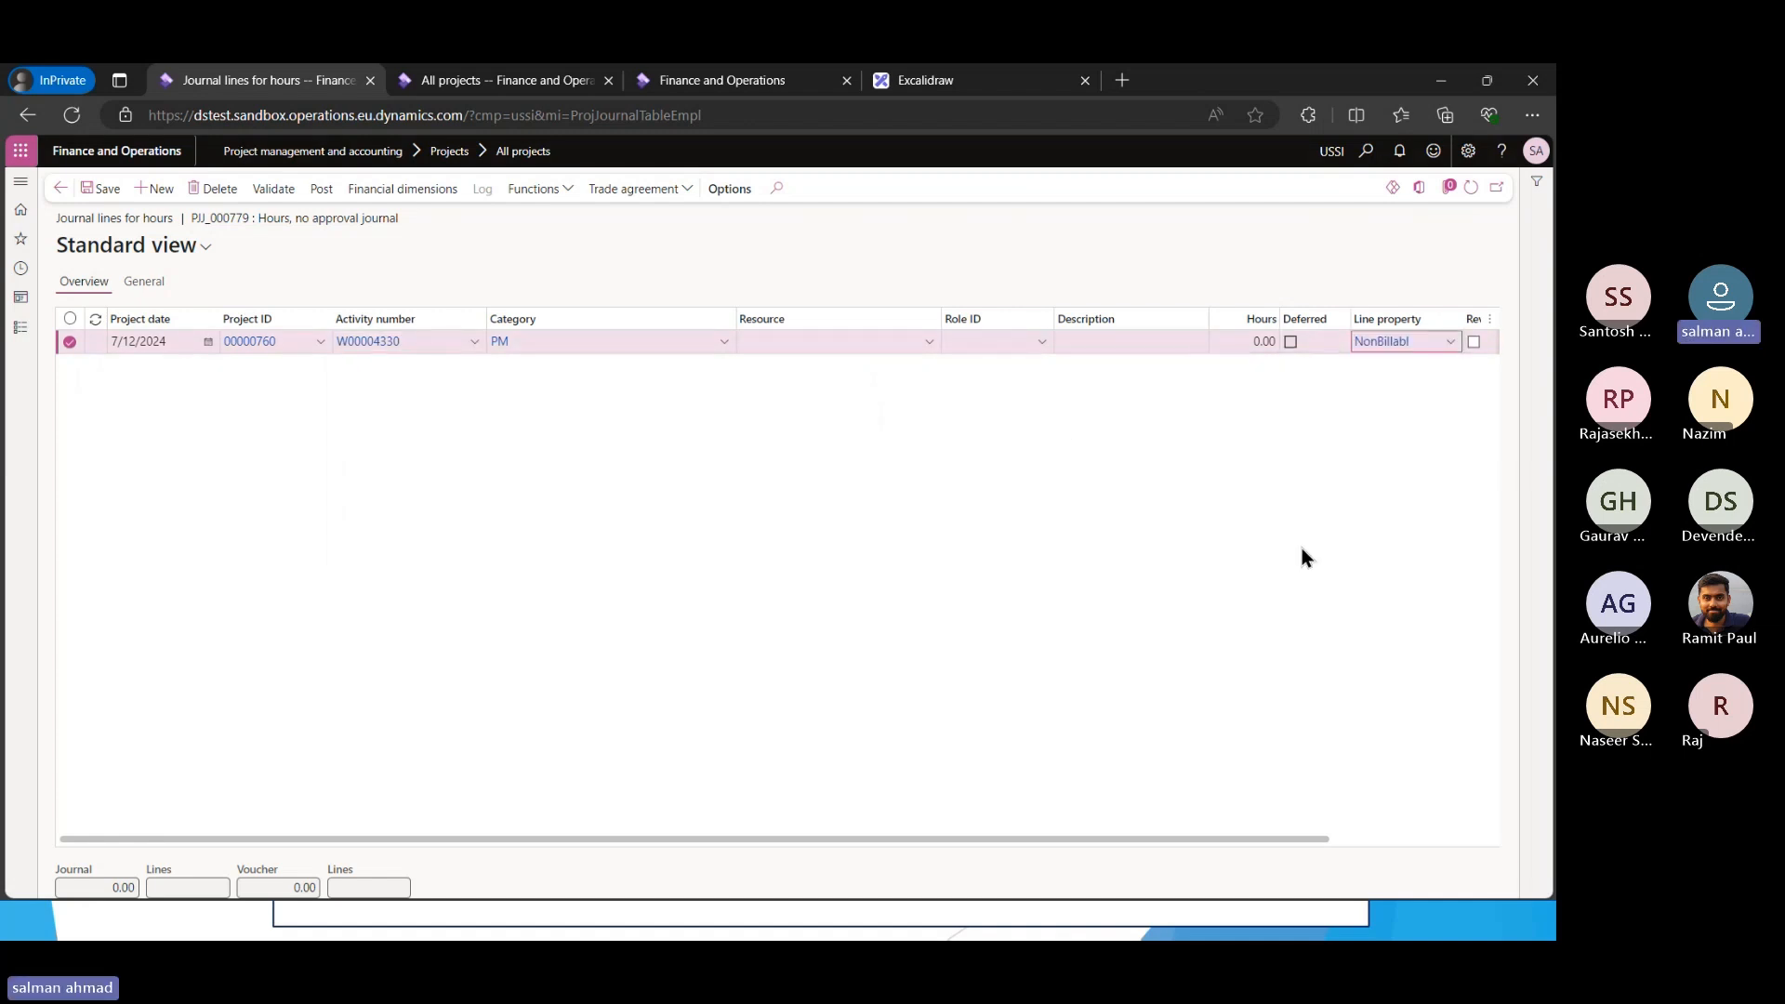
pyautogui.rightClick(1446, 343)
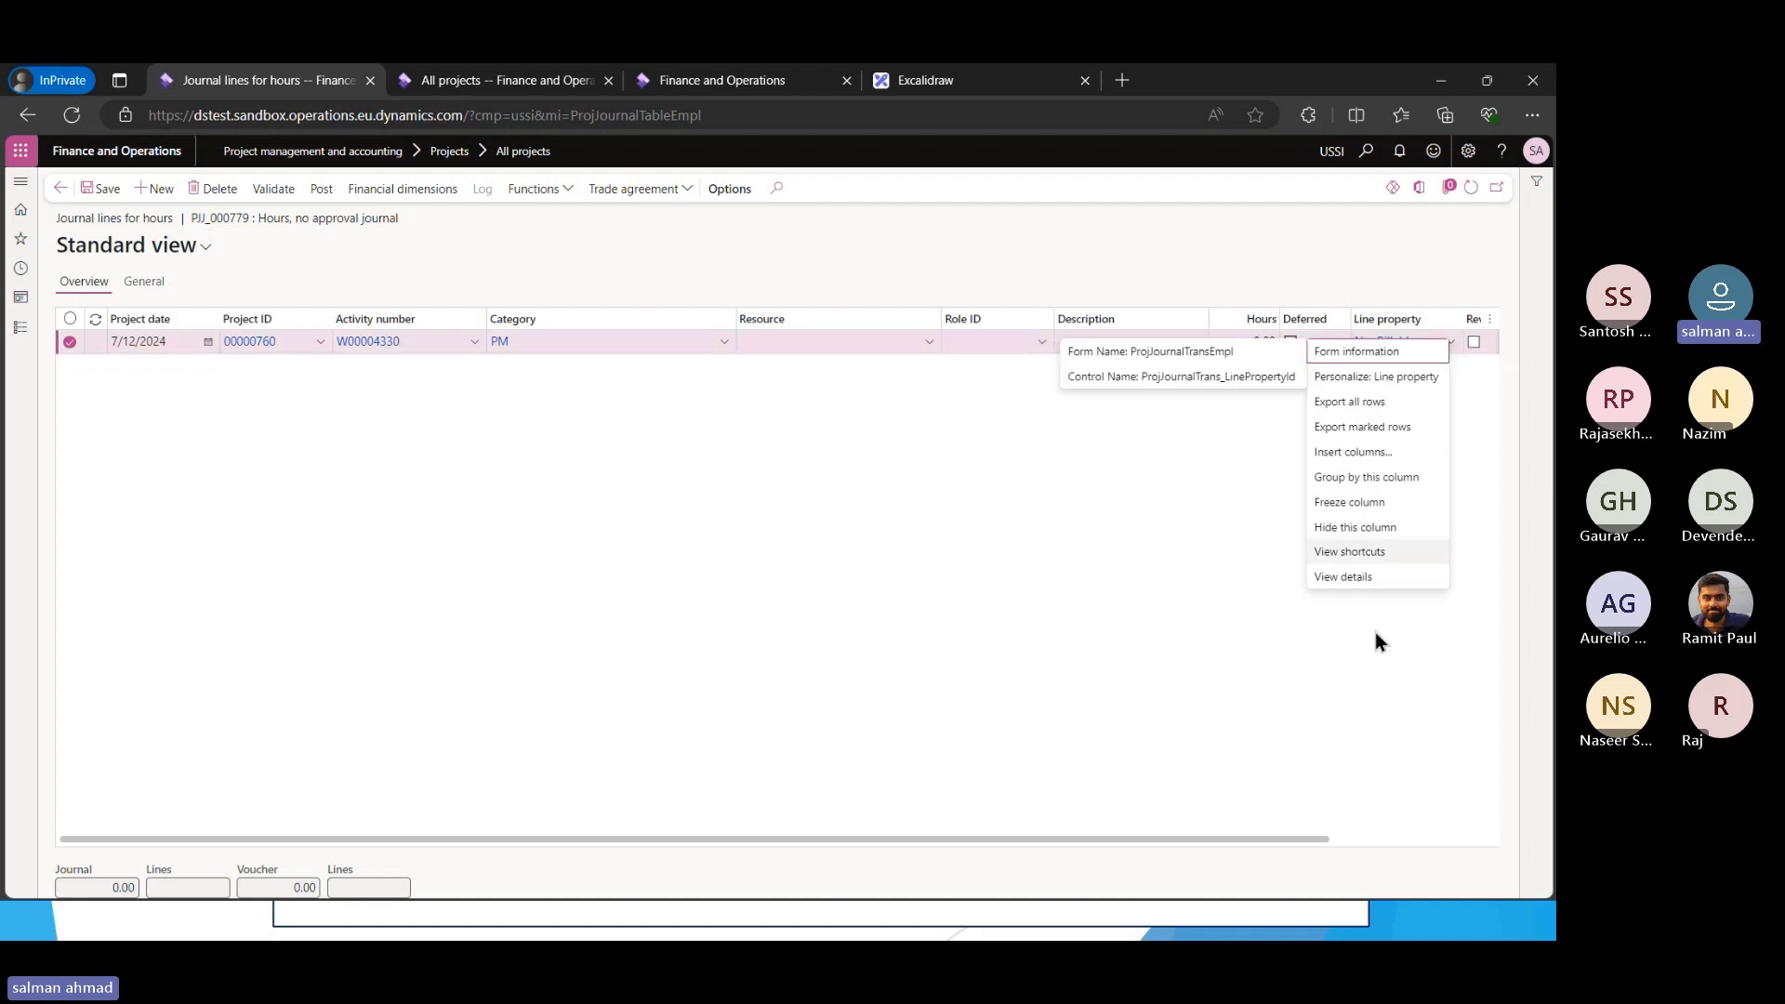
pyautogui.click(1374, 581)
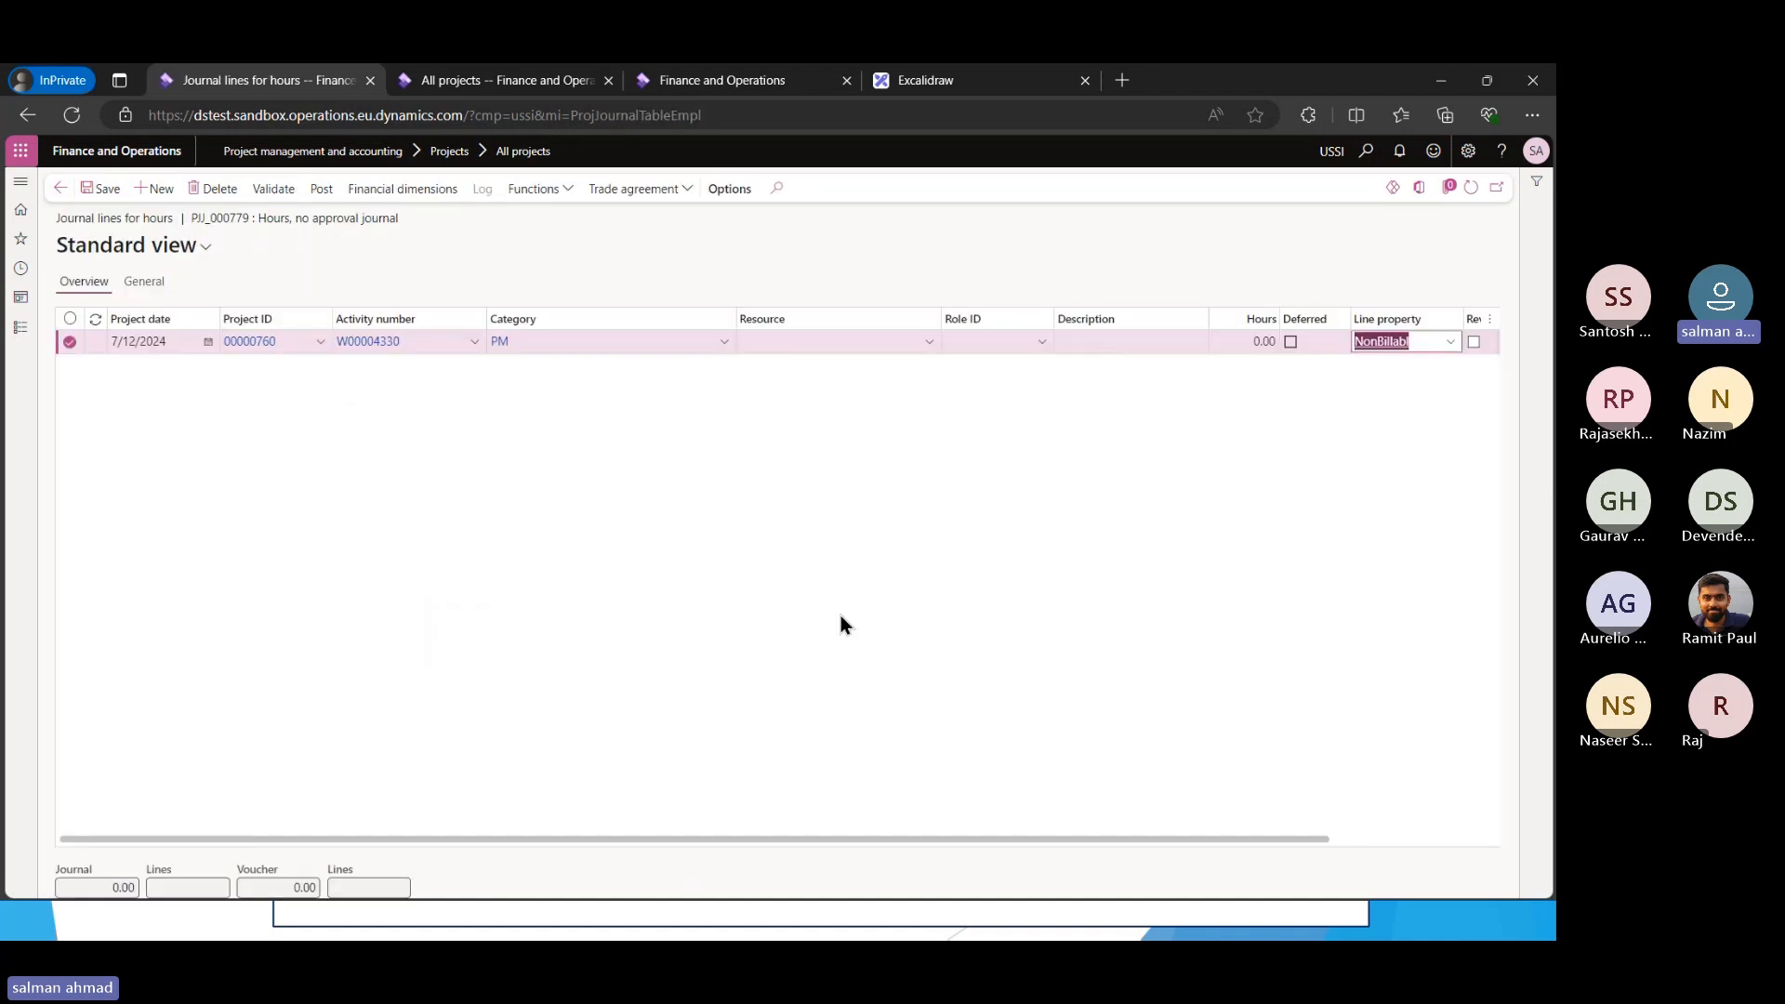
pyautogui.moveTo(851, 836); pyautogui.dragTo(1238, 738)
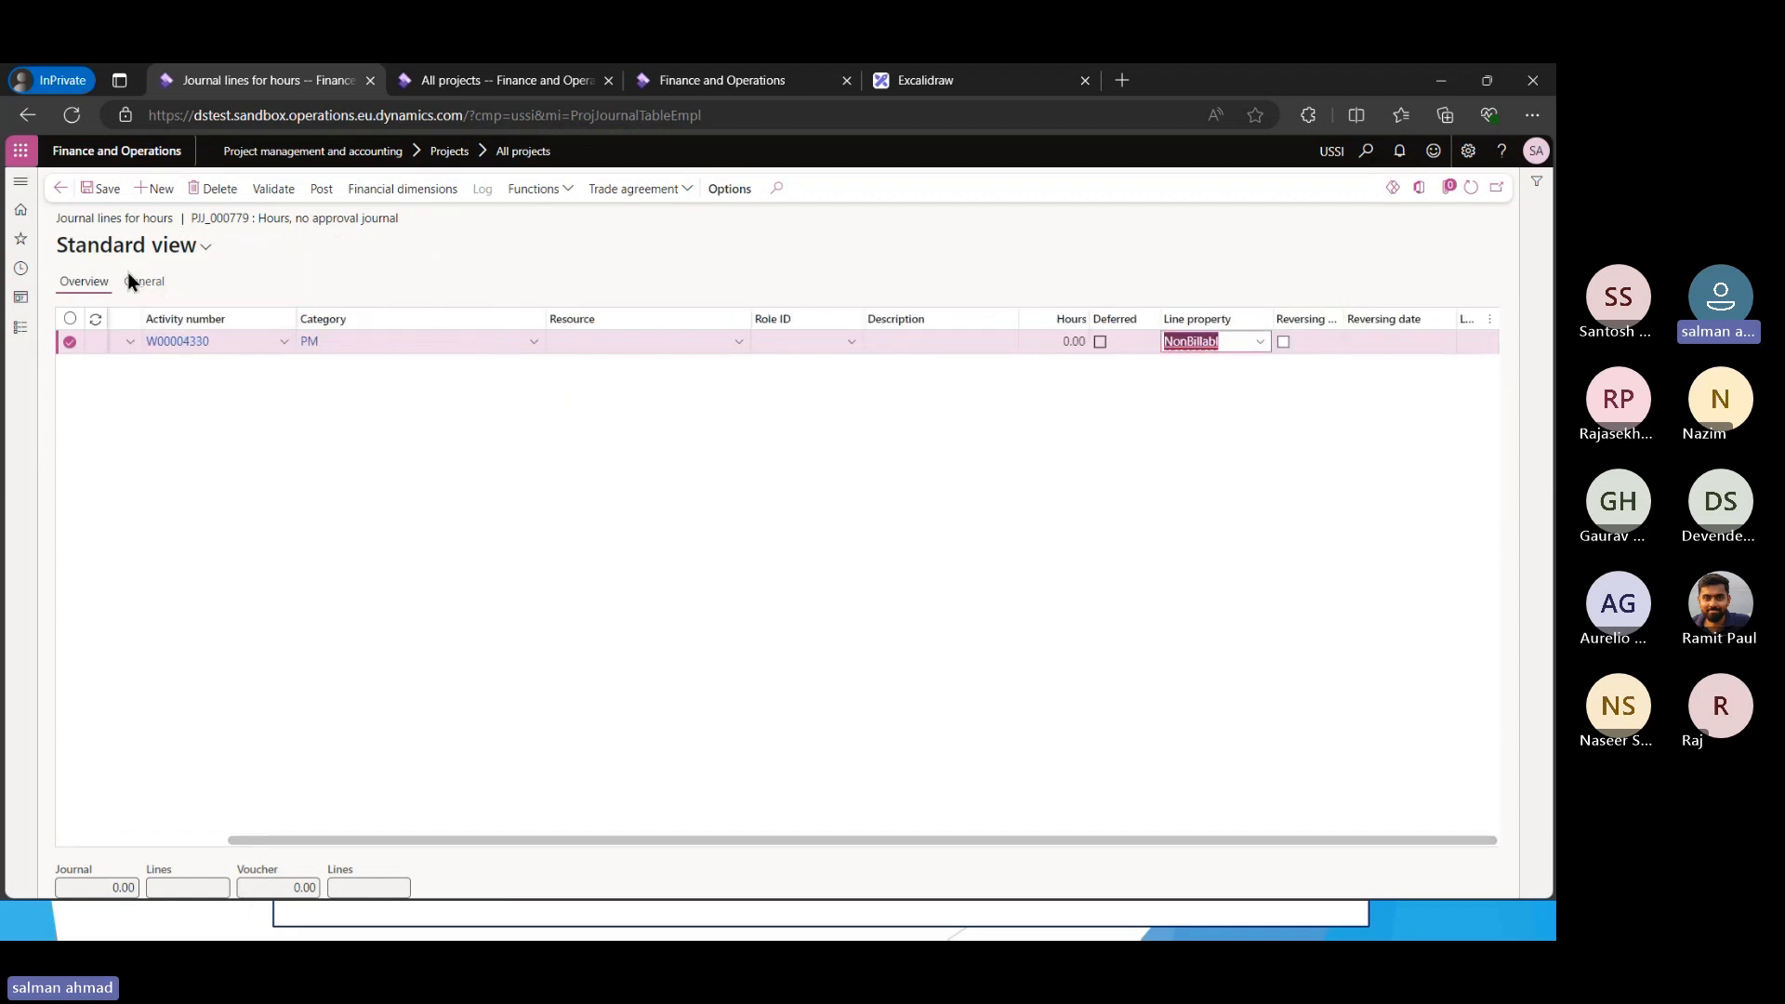
pyautogui.click(1057, 341)
pyautogui.write('1')
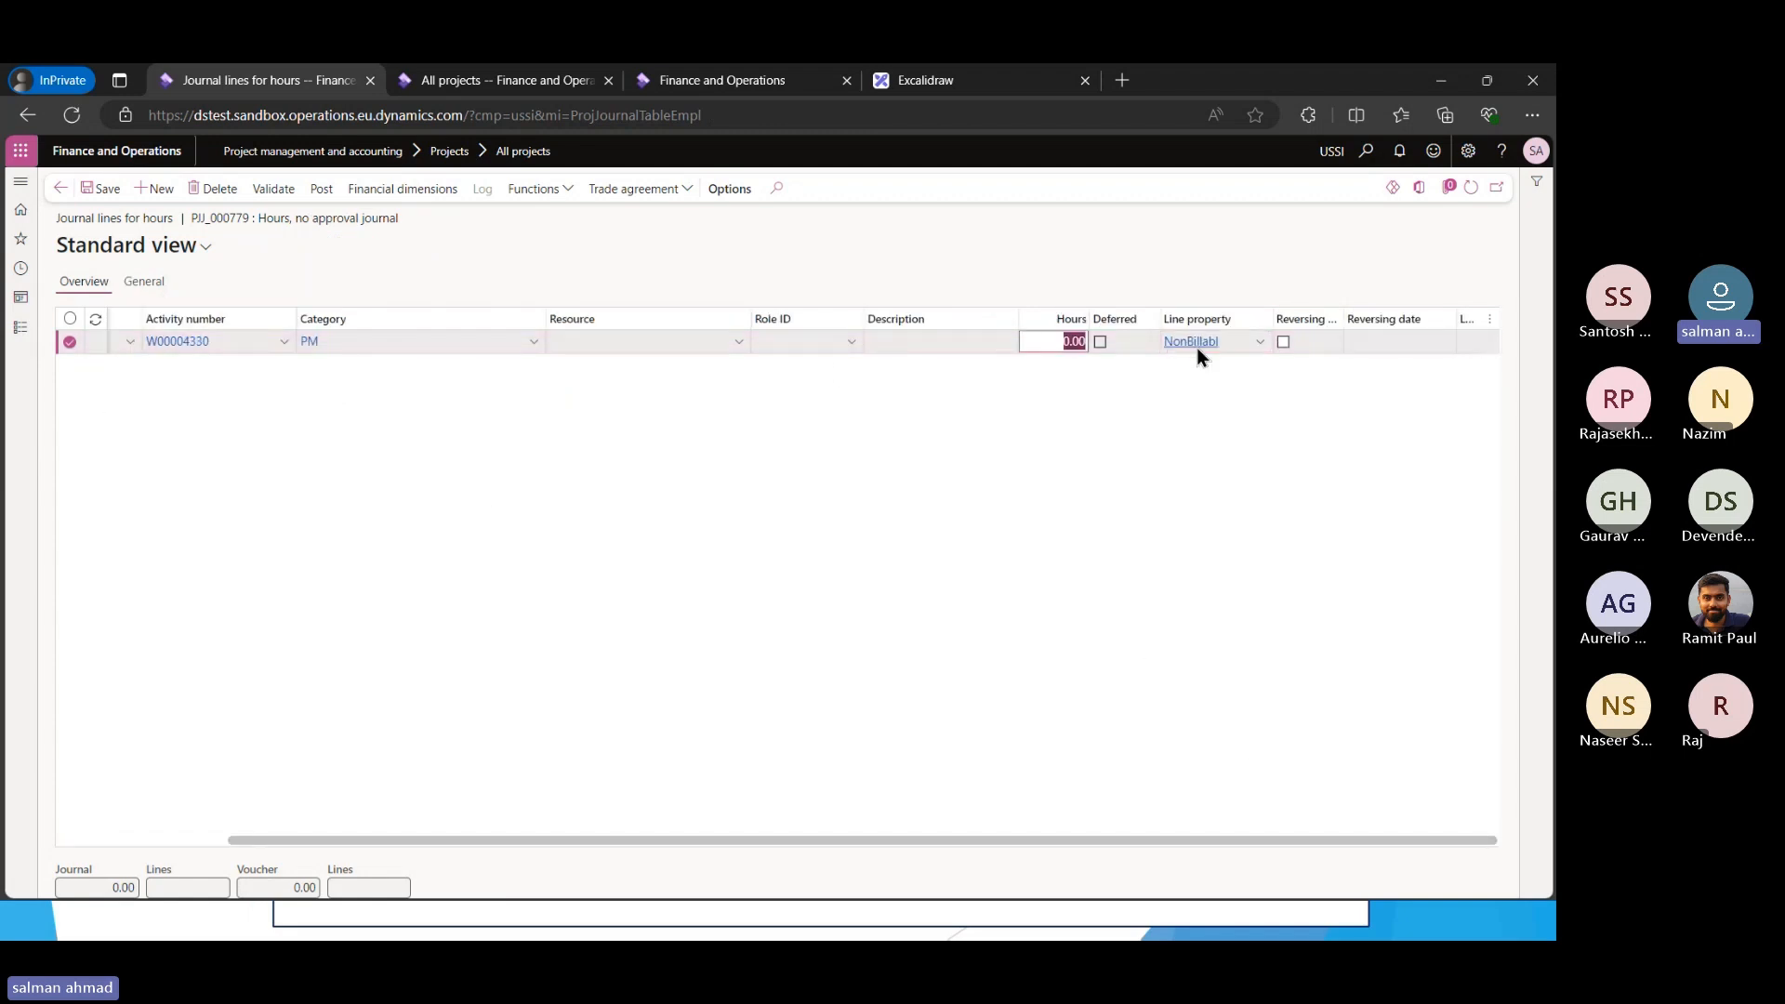
# Post the non-billable hour journal and return to the list of all projects
pyautogui.click(321, 189)
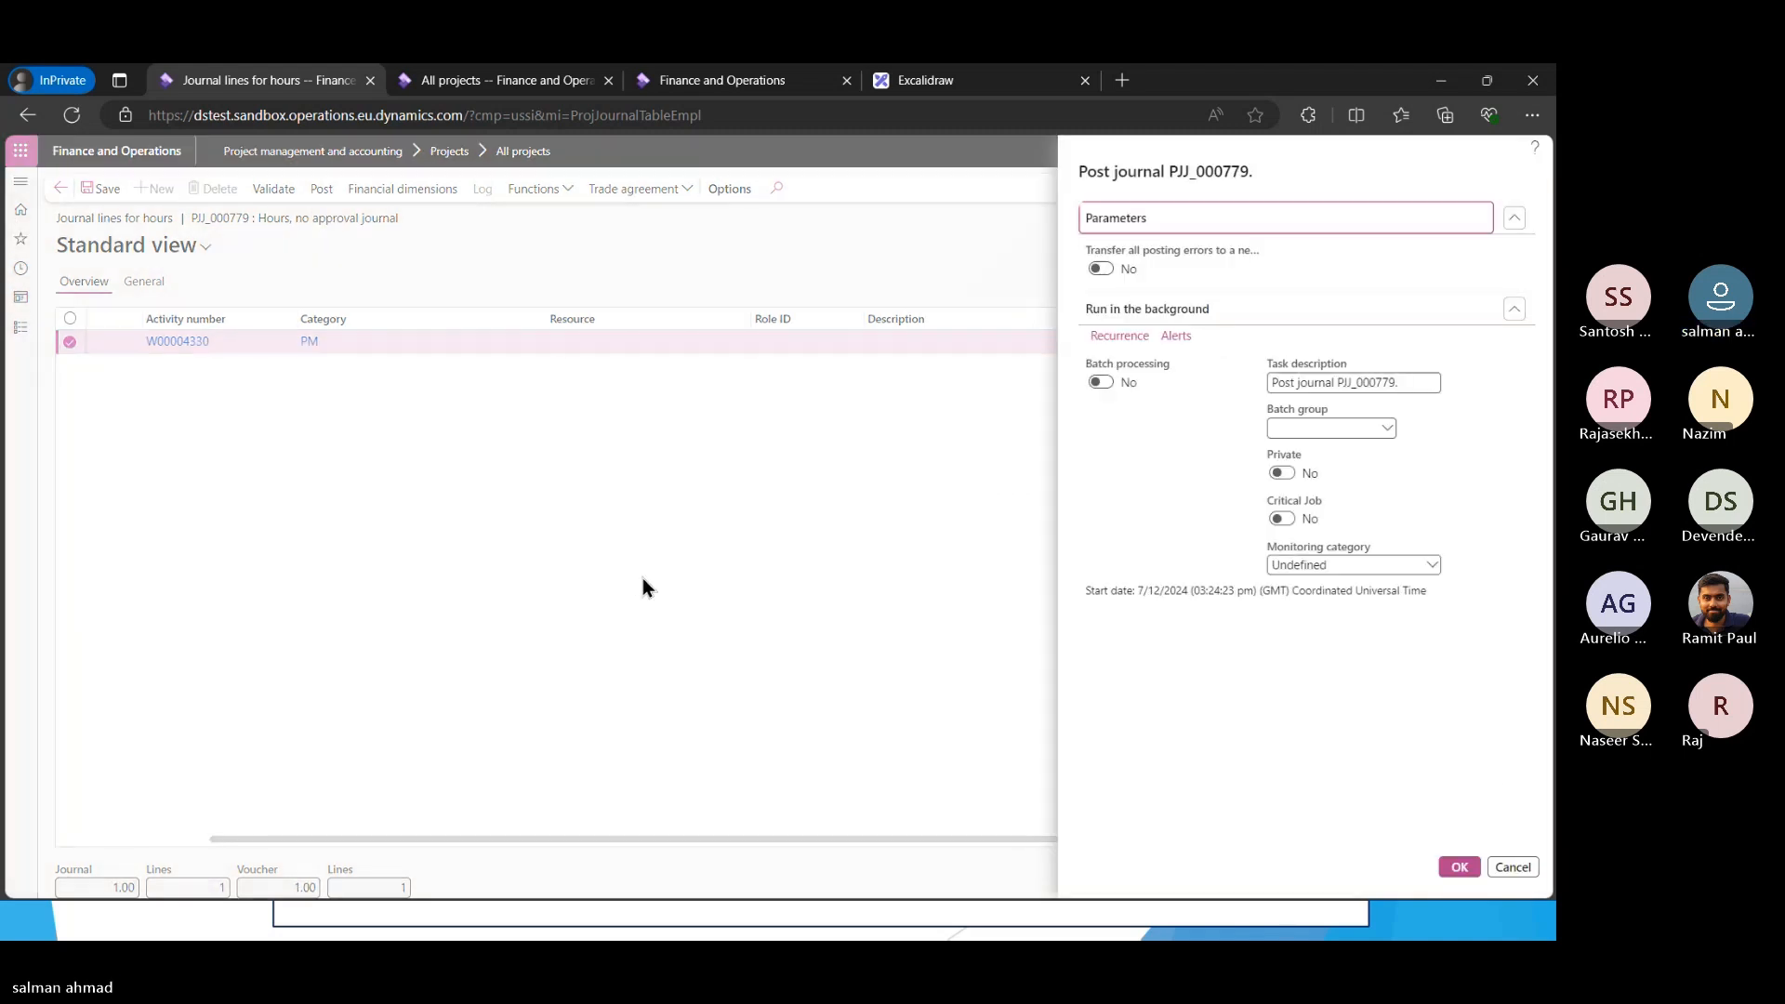
pyautogui.click(1462, 868)
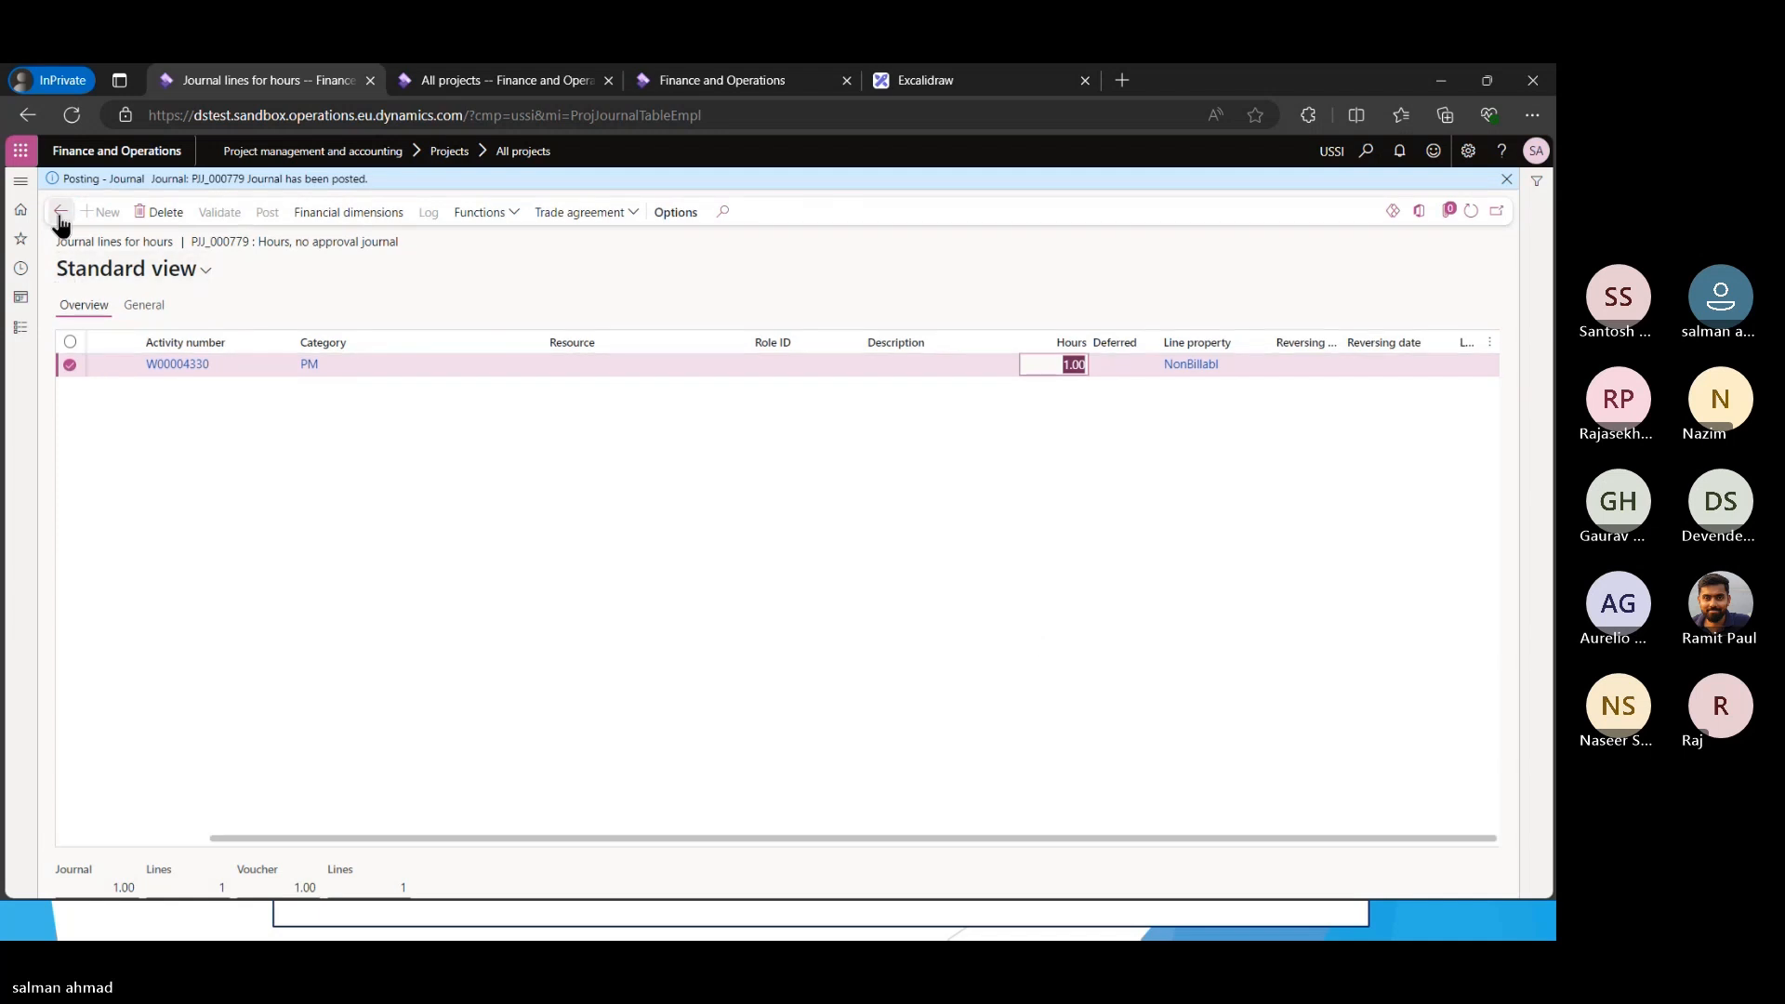
pyautogui.click(60, 189)
pyautogui.click(59, 188)
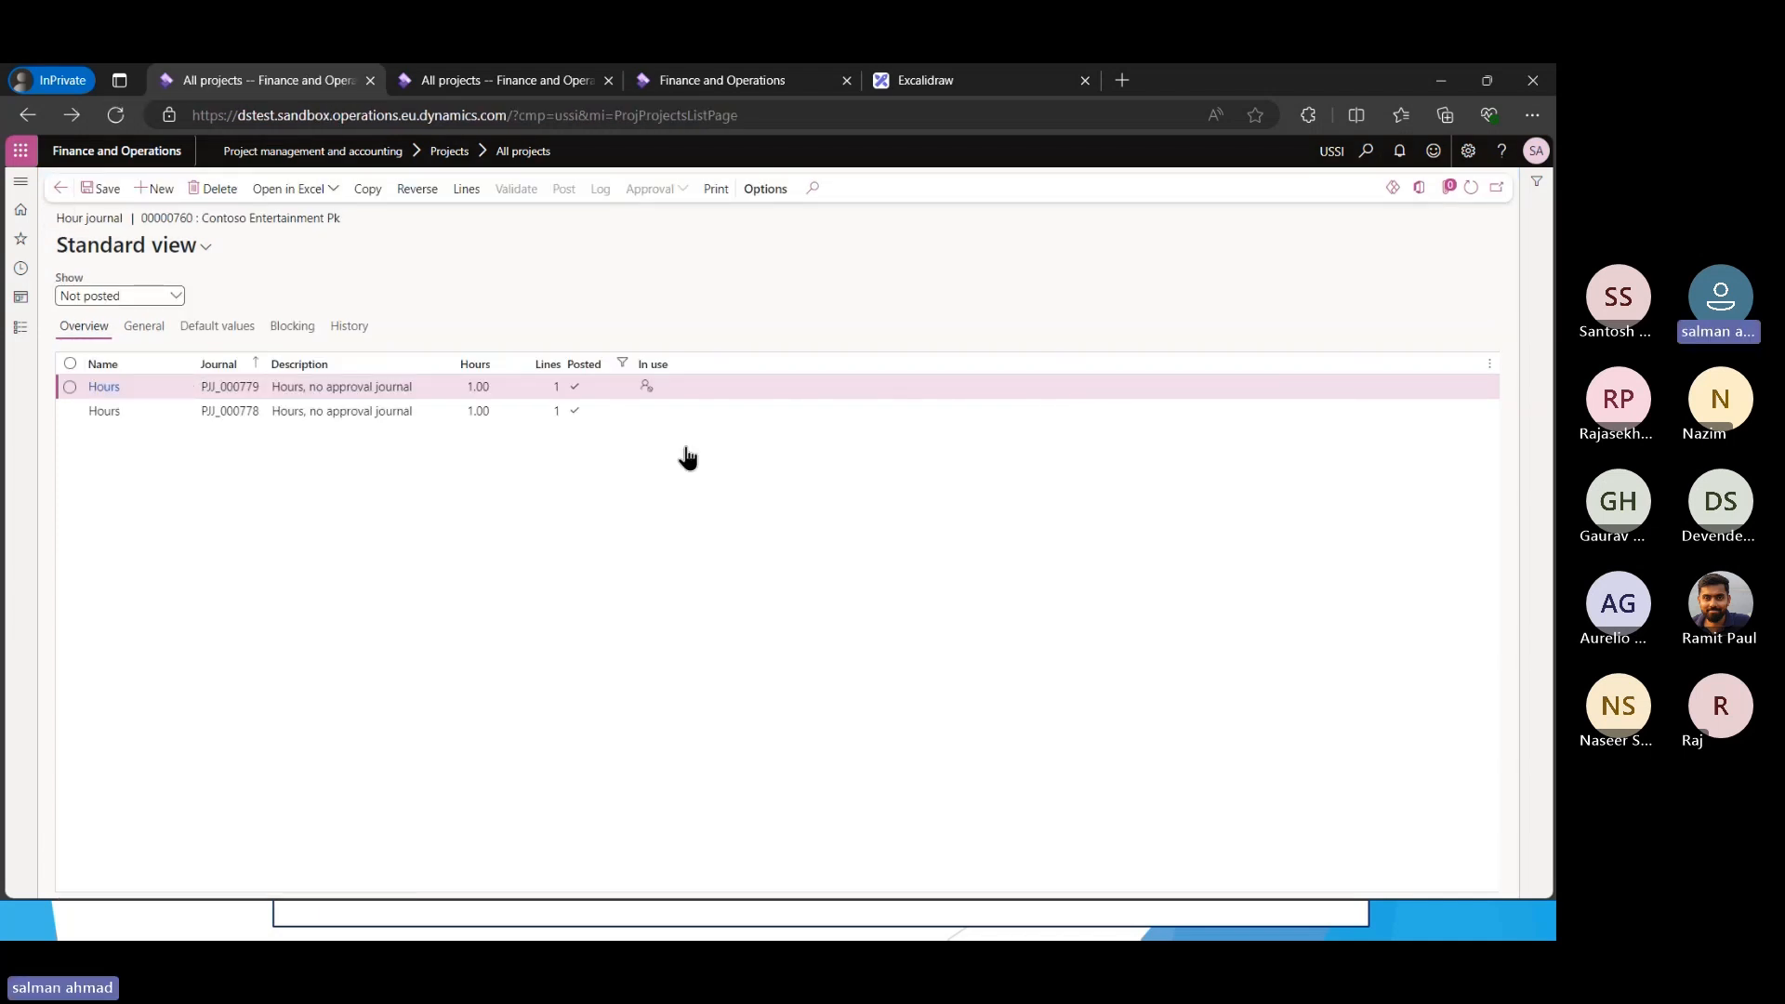
# Open the Contoso Entertainment Pk project's posted transactions and compare the sales amounts, costs and invoice statuses of the two hour entries
pyautogui.click(331, 188)
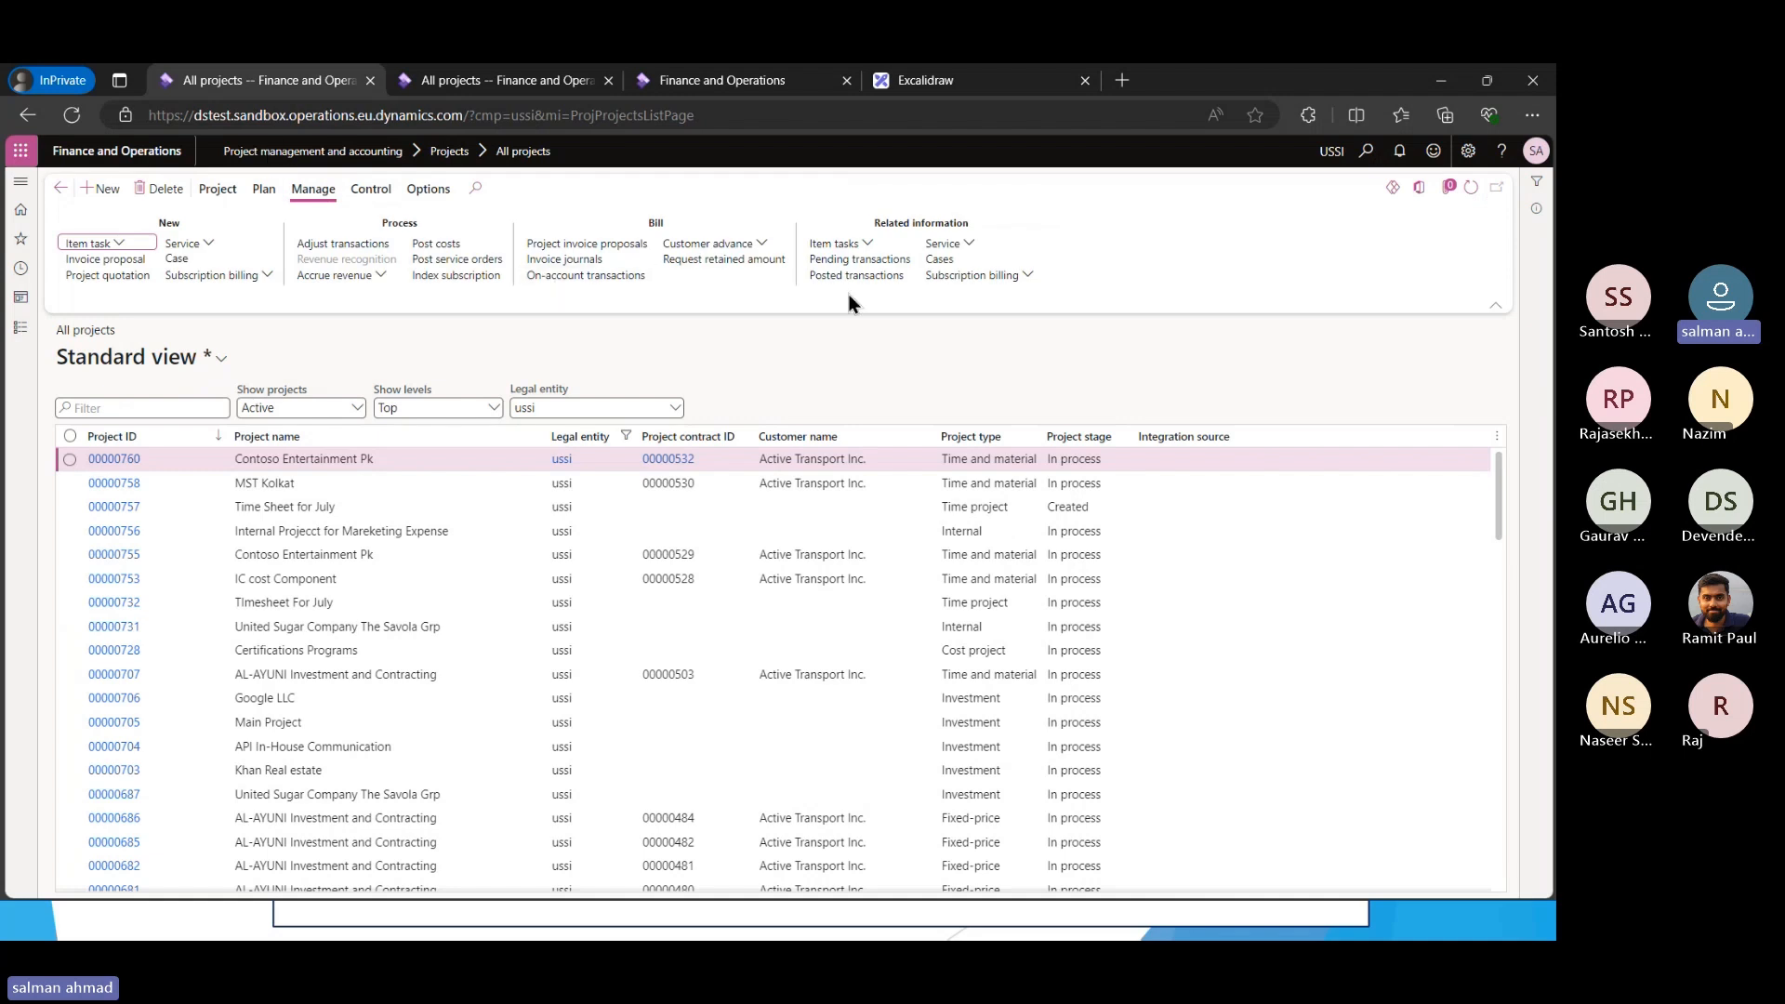
pyautogui.click(856, 276)
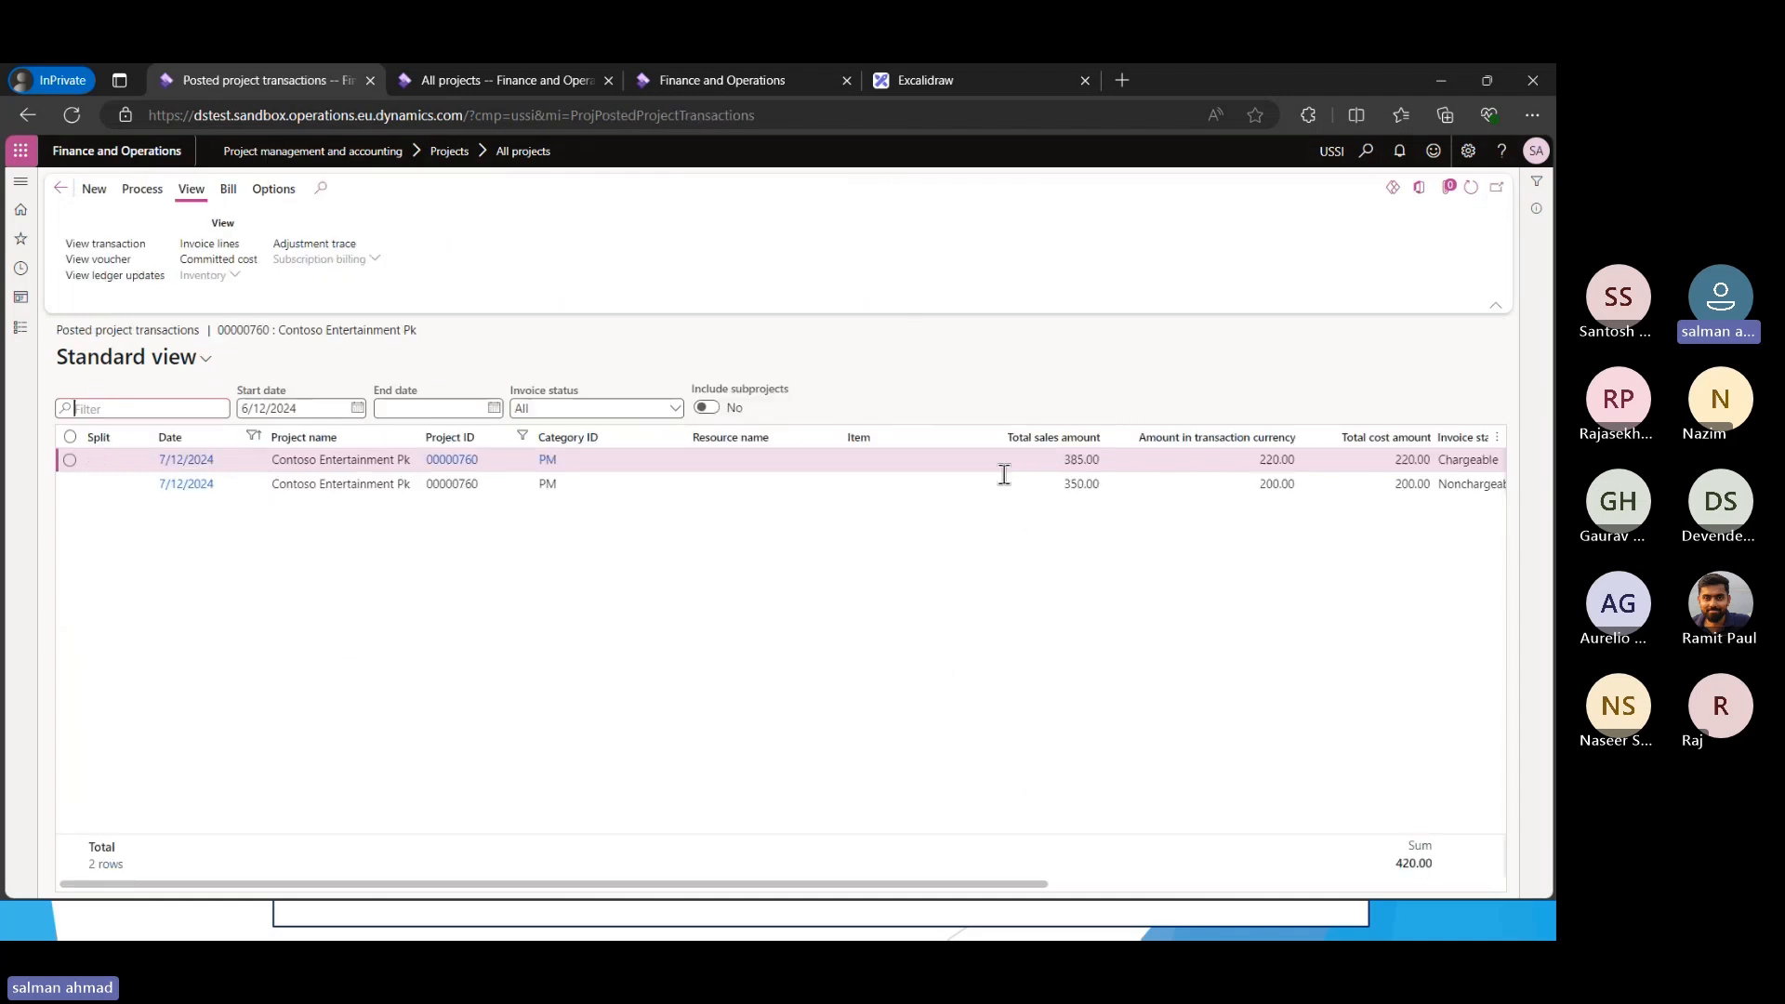
pyautogui.moveTo(925, 886); pyautogui.dragTo(1292, 884)
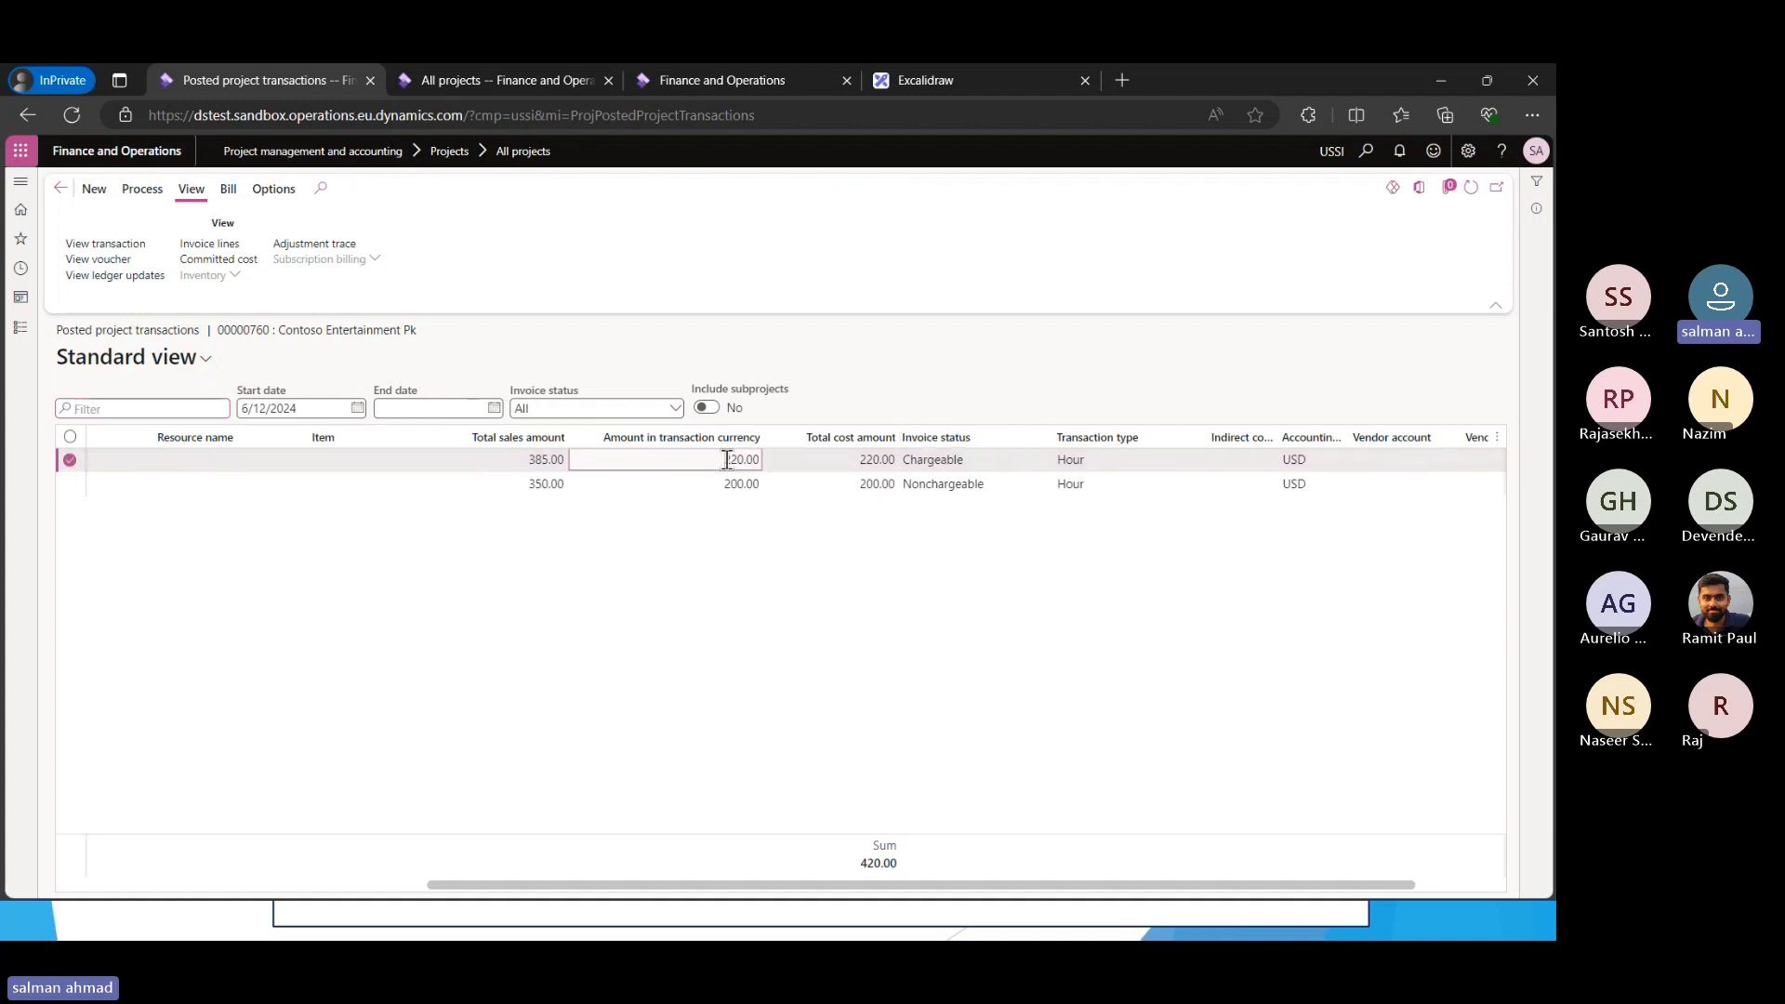
pyautogui.click(976, 463)
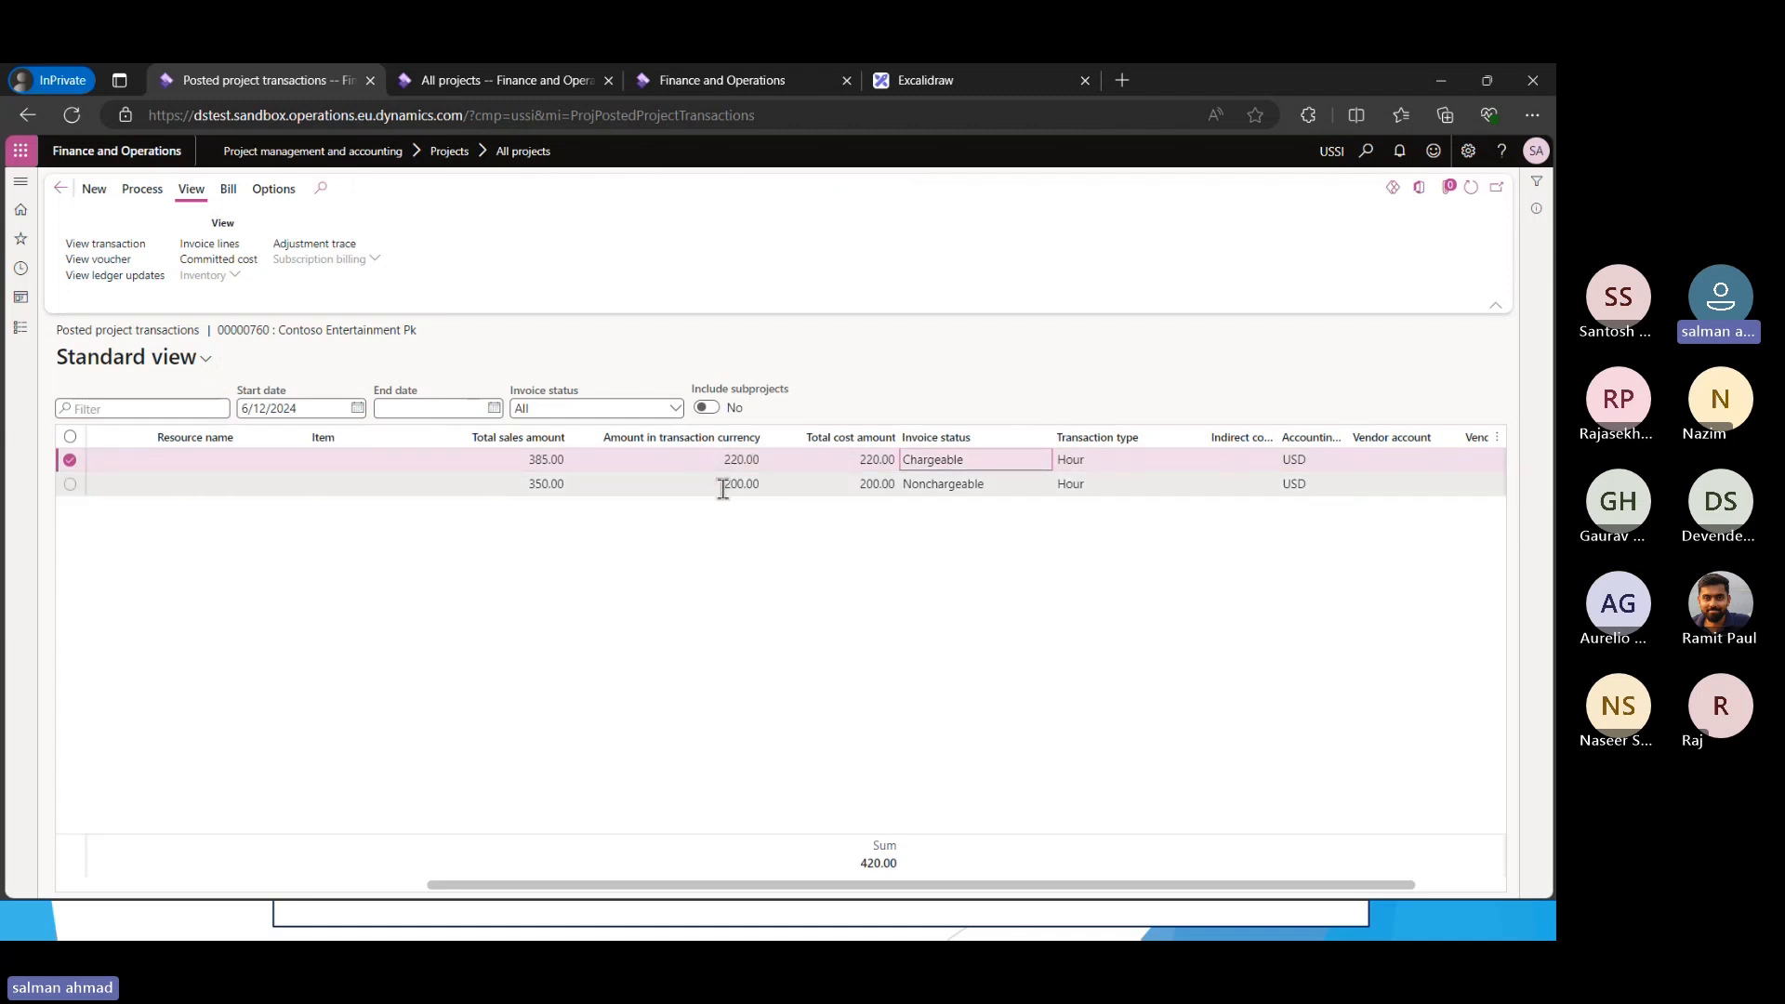
pyautogui.click(907, 493)
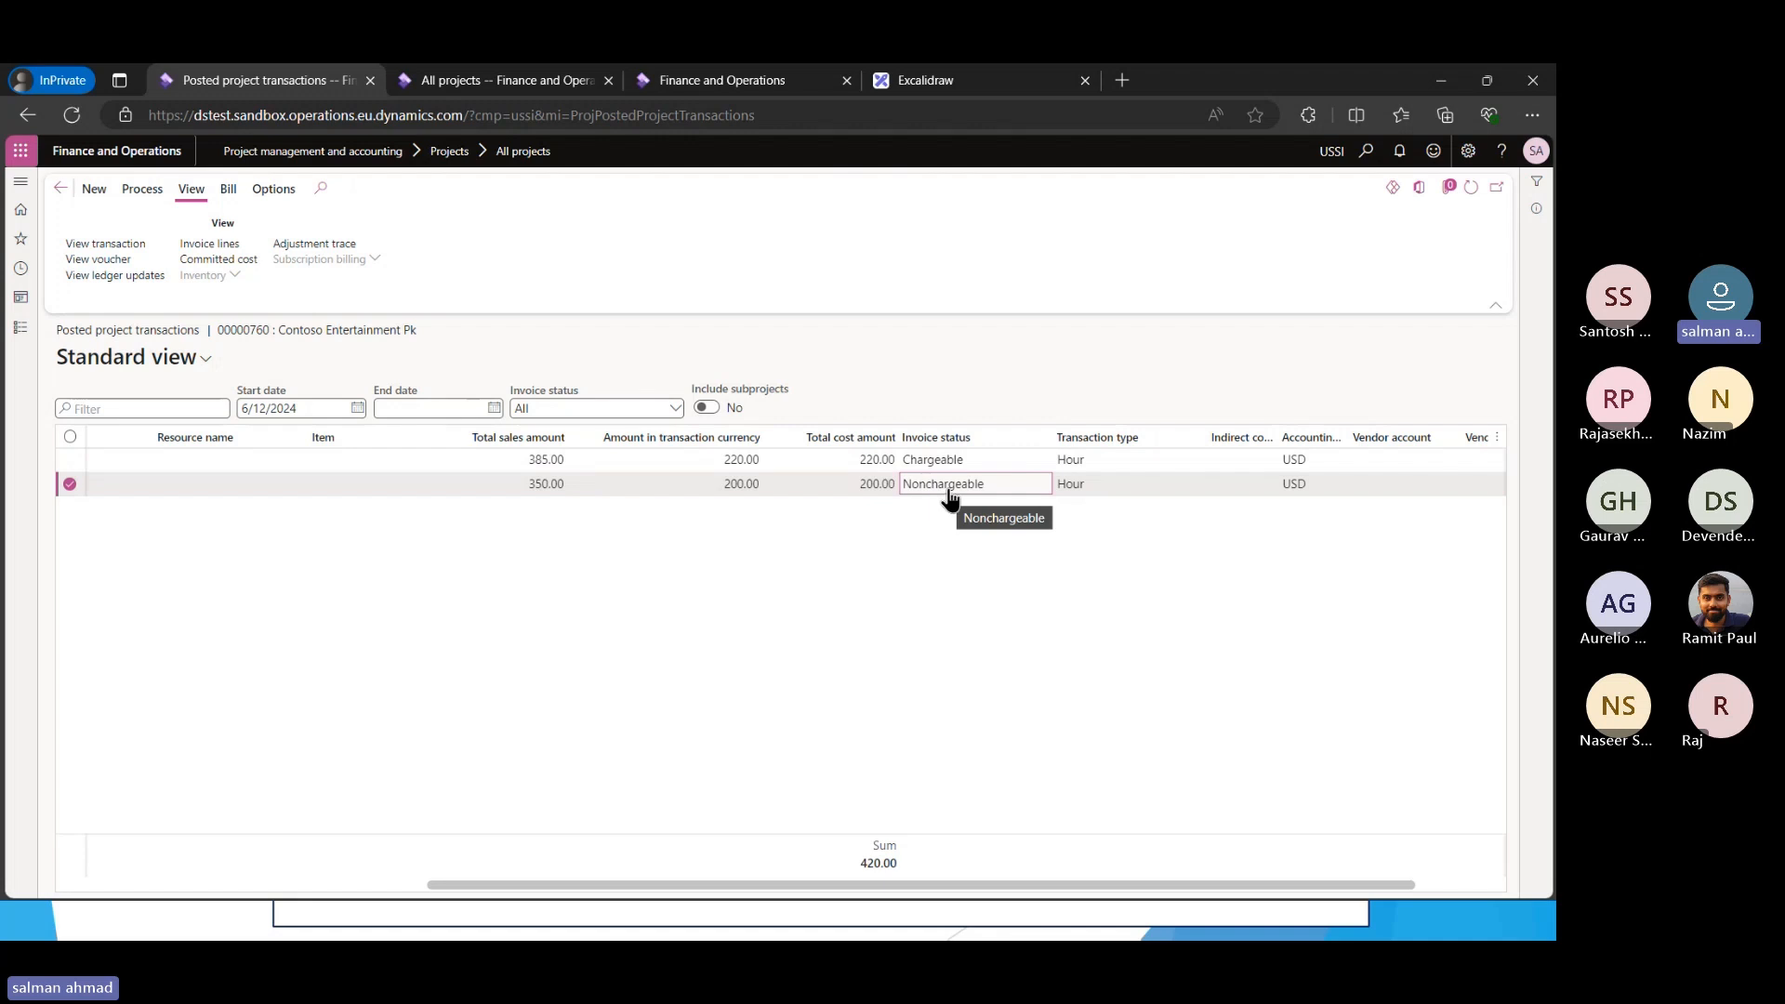
pyautogui.moveTo(818, 887); pyautogui.dragTo(103, 830)
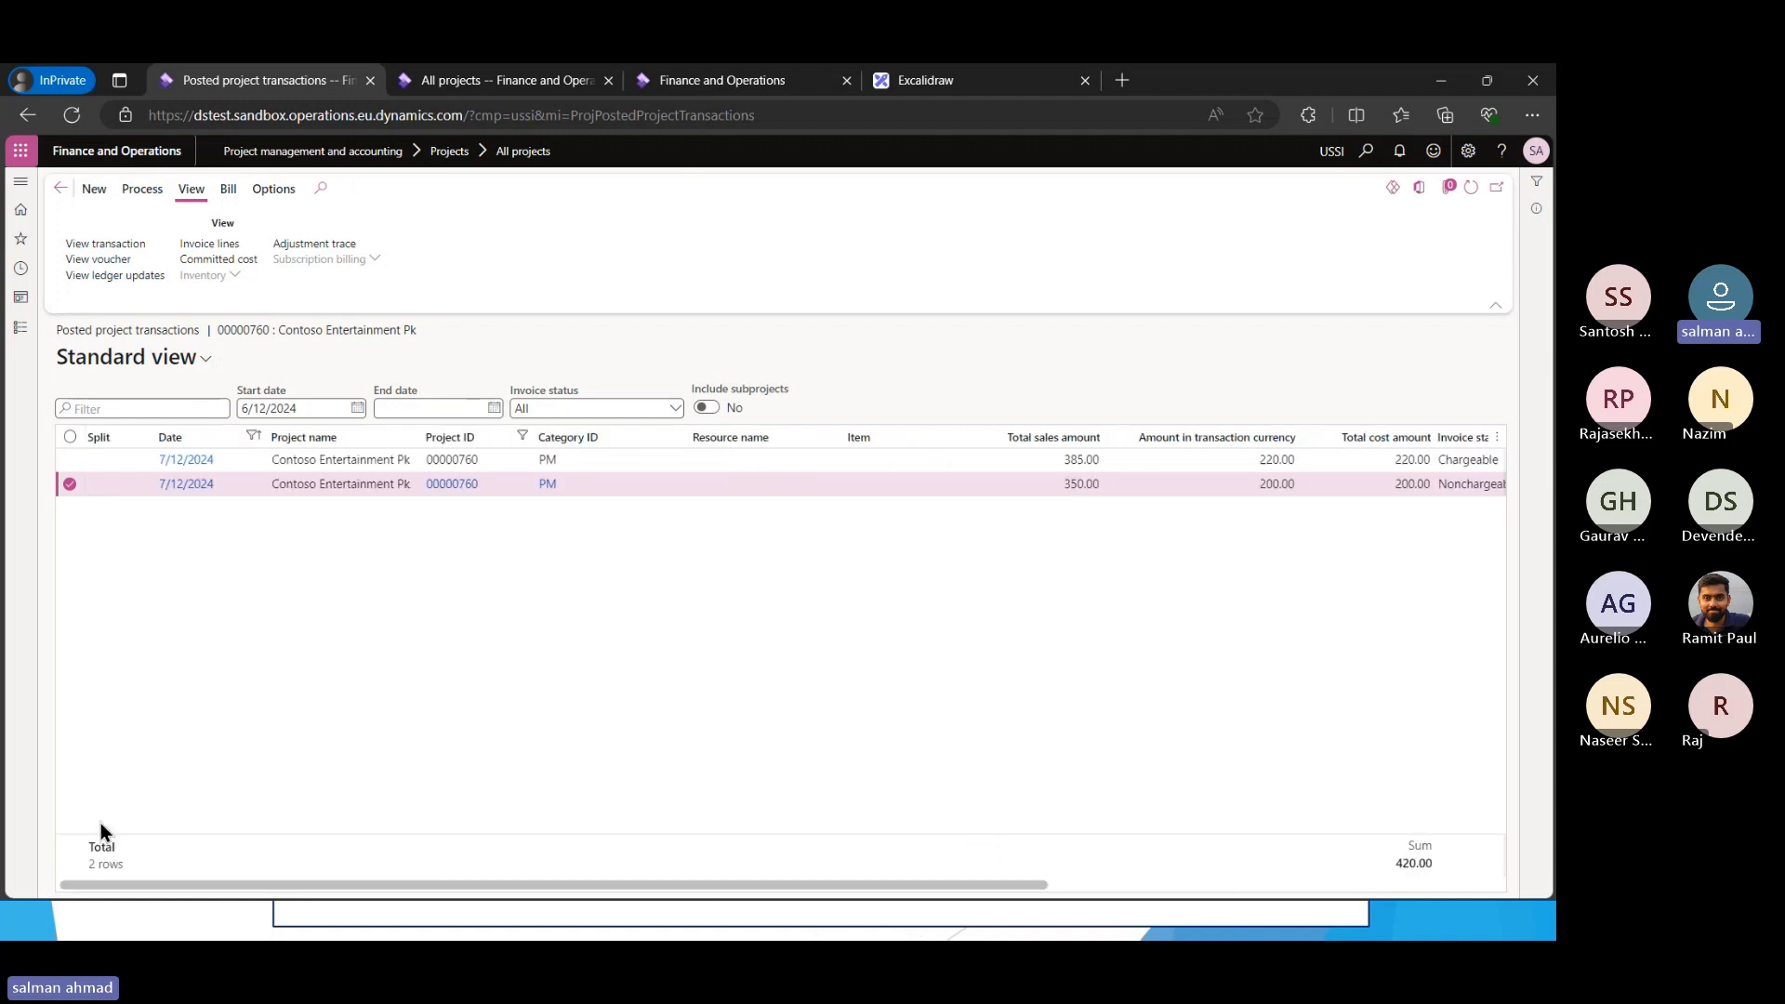
# Start an invoice proposal from the posted transactions, examine which hour transactions are available for invoicing, and cancel it
pyautogui.click(93, 190)
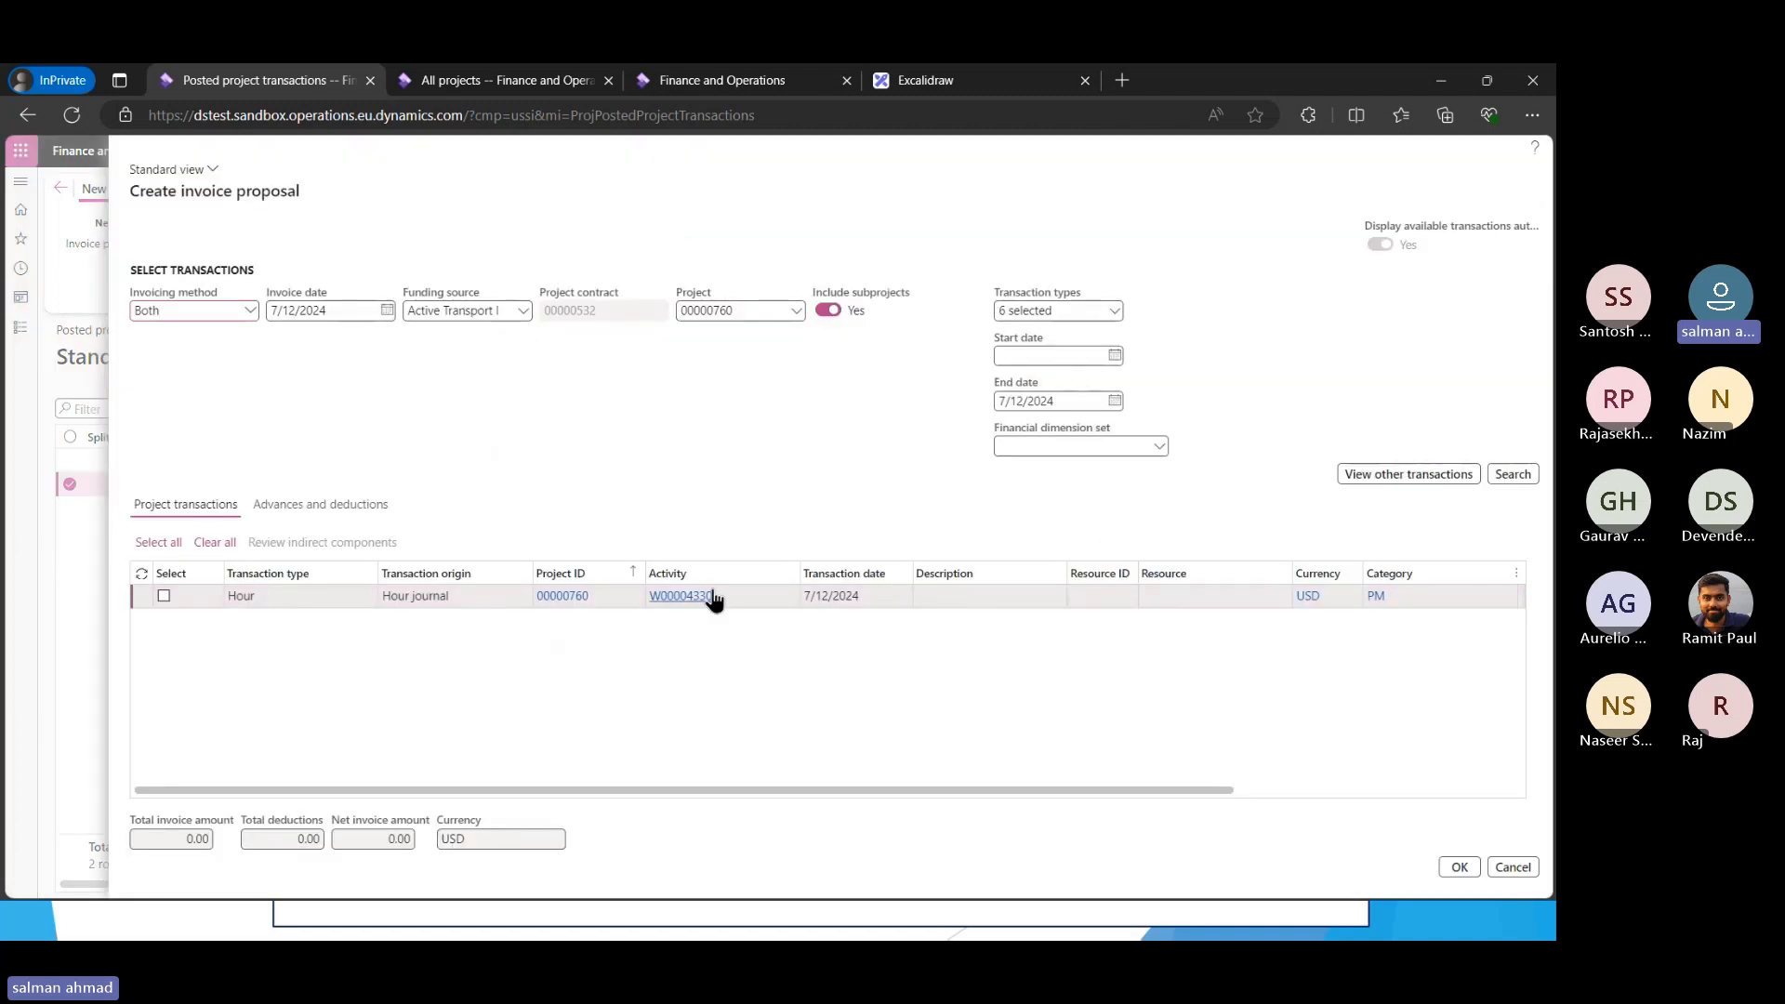
pyautogui.moveTo(716, 792); pyautogui.dragTo(1286, 792)
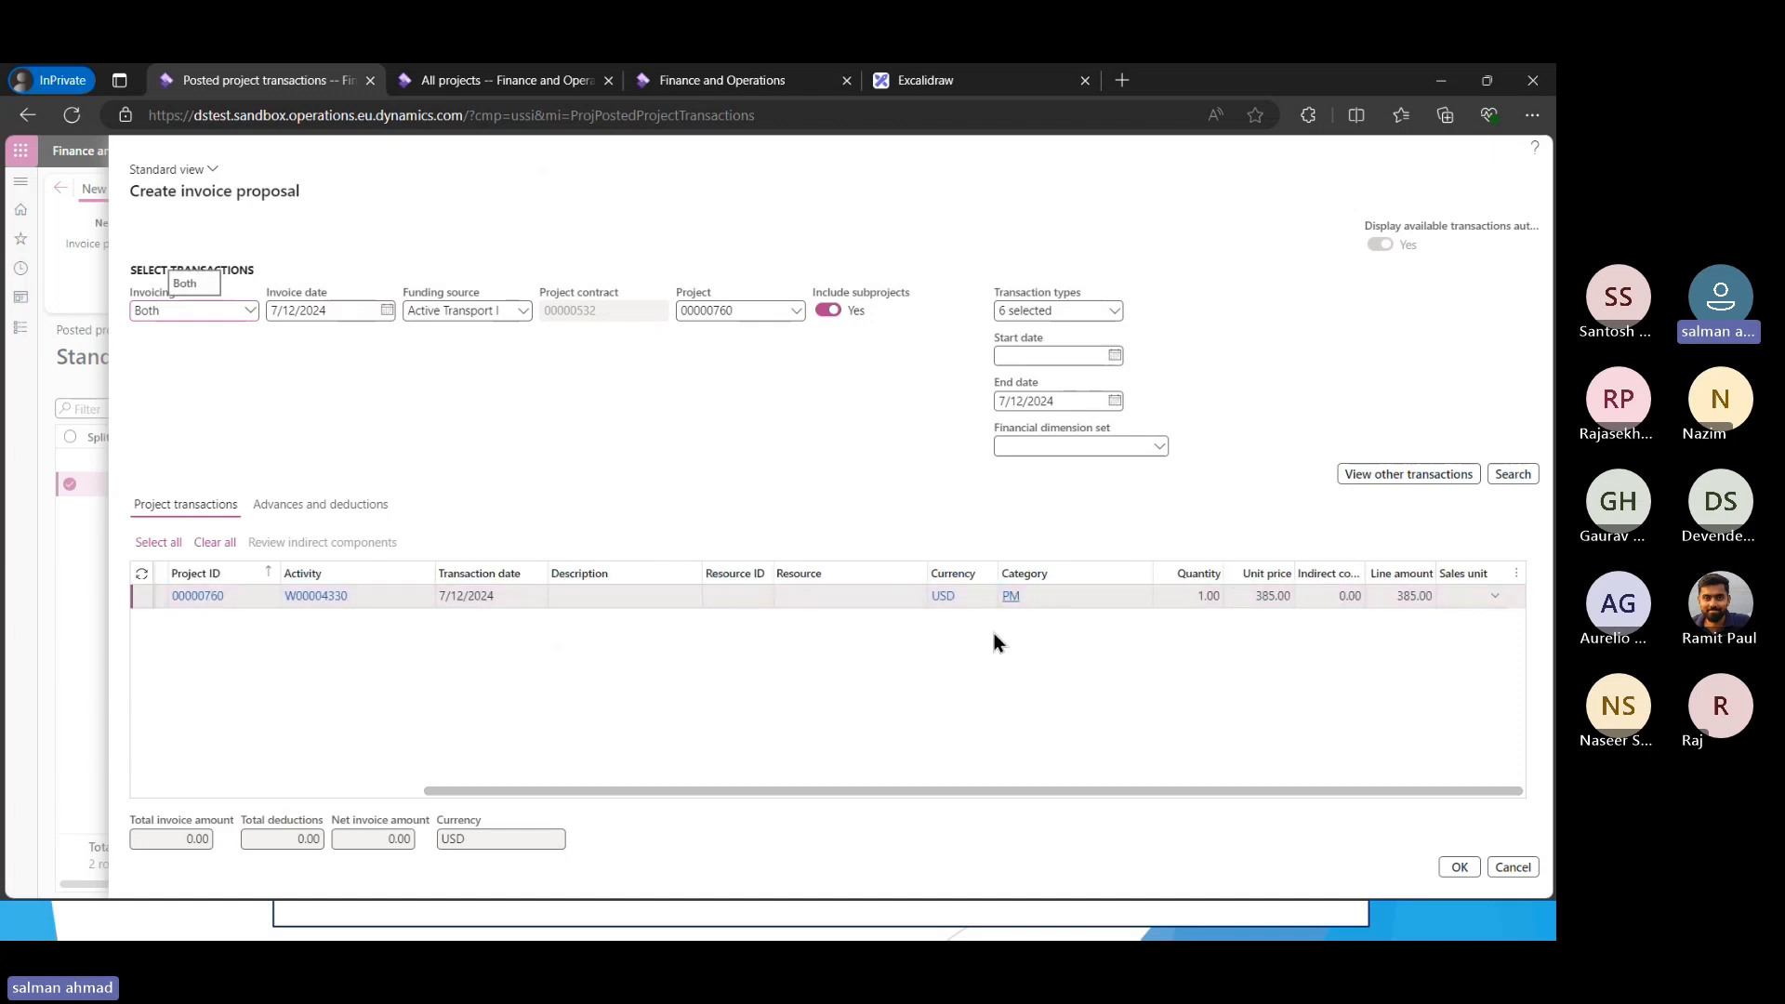
pyautogui.moveTo(600, 792); pyautogui.dragTo(216, 768)
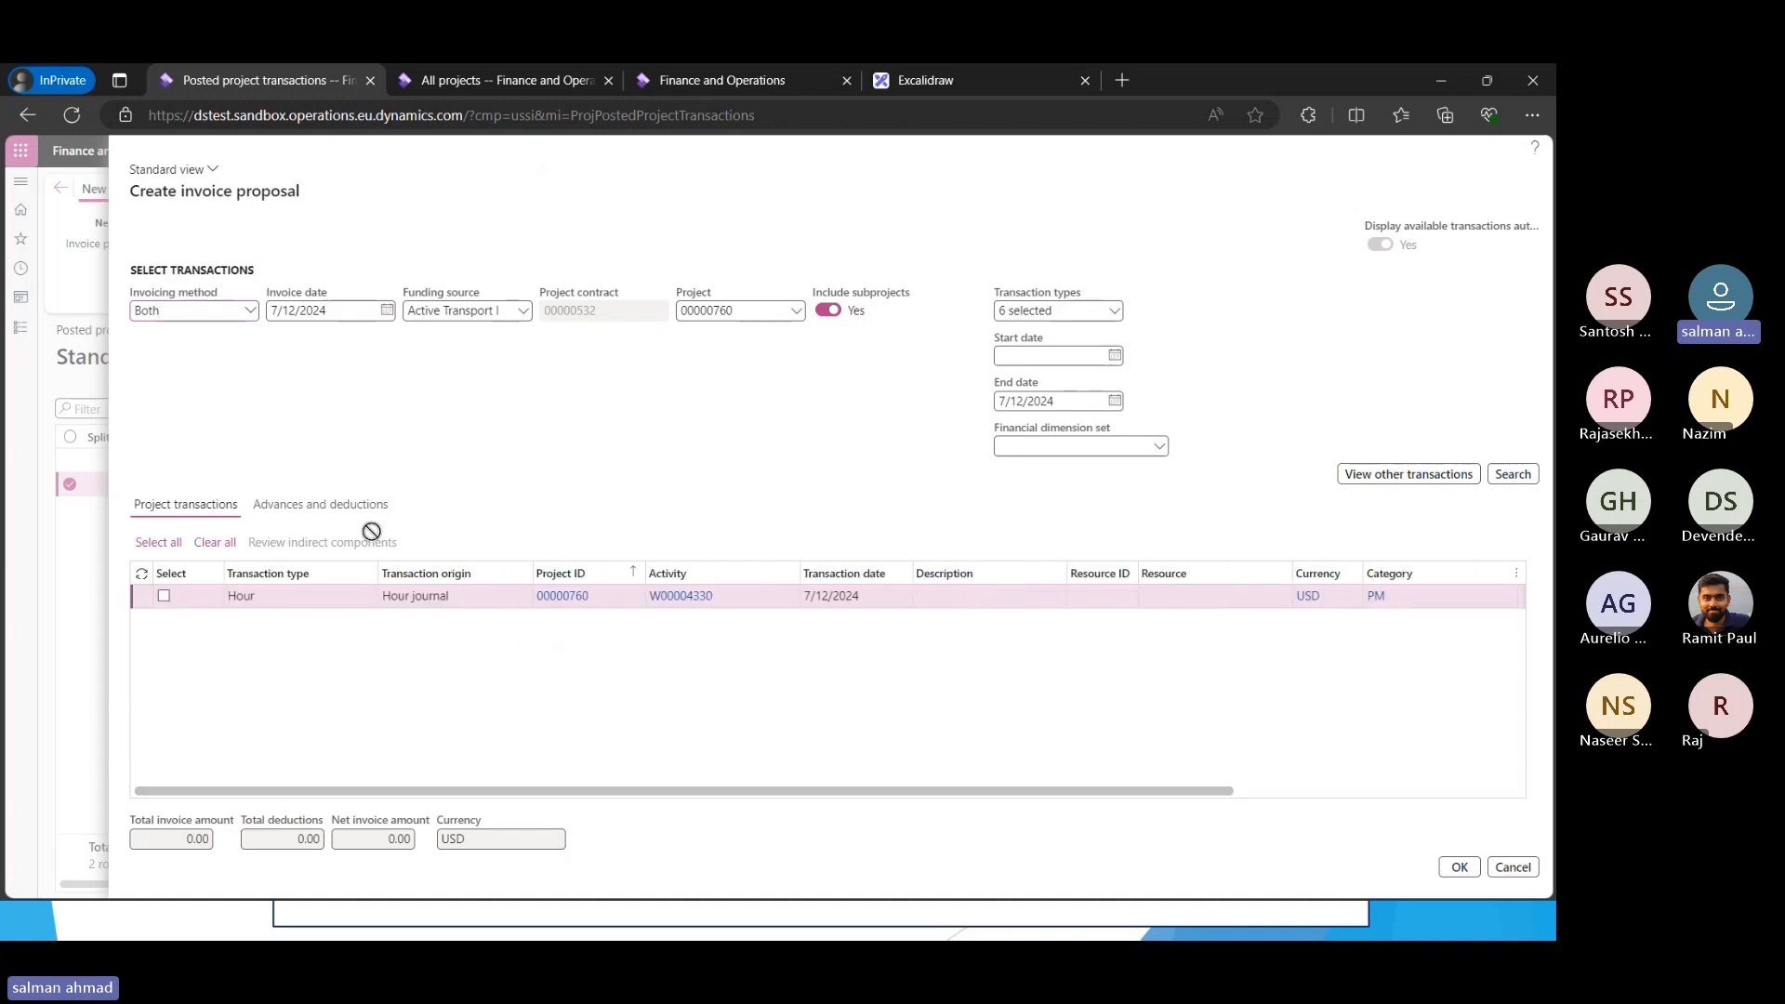
pyautogui.click(1503, 865)
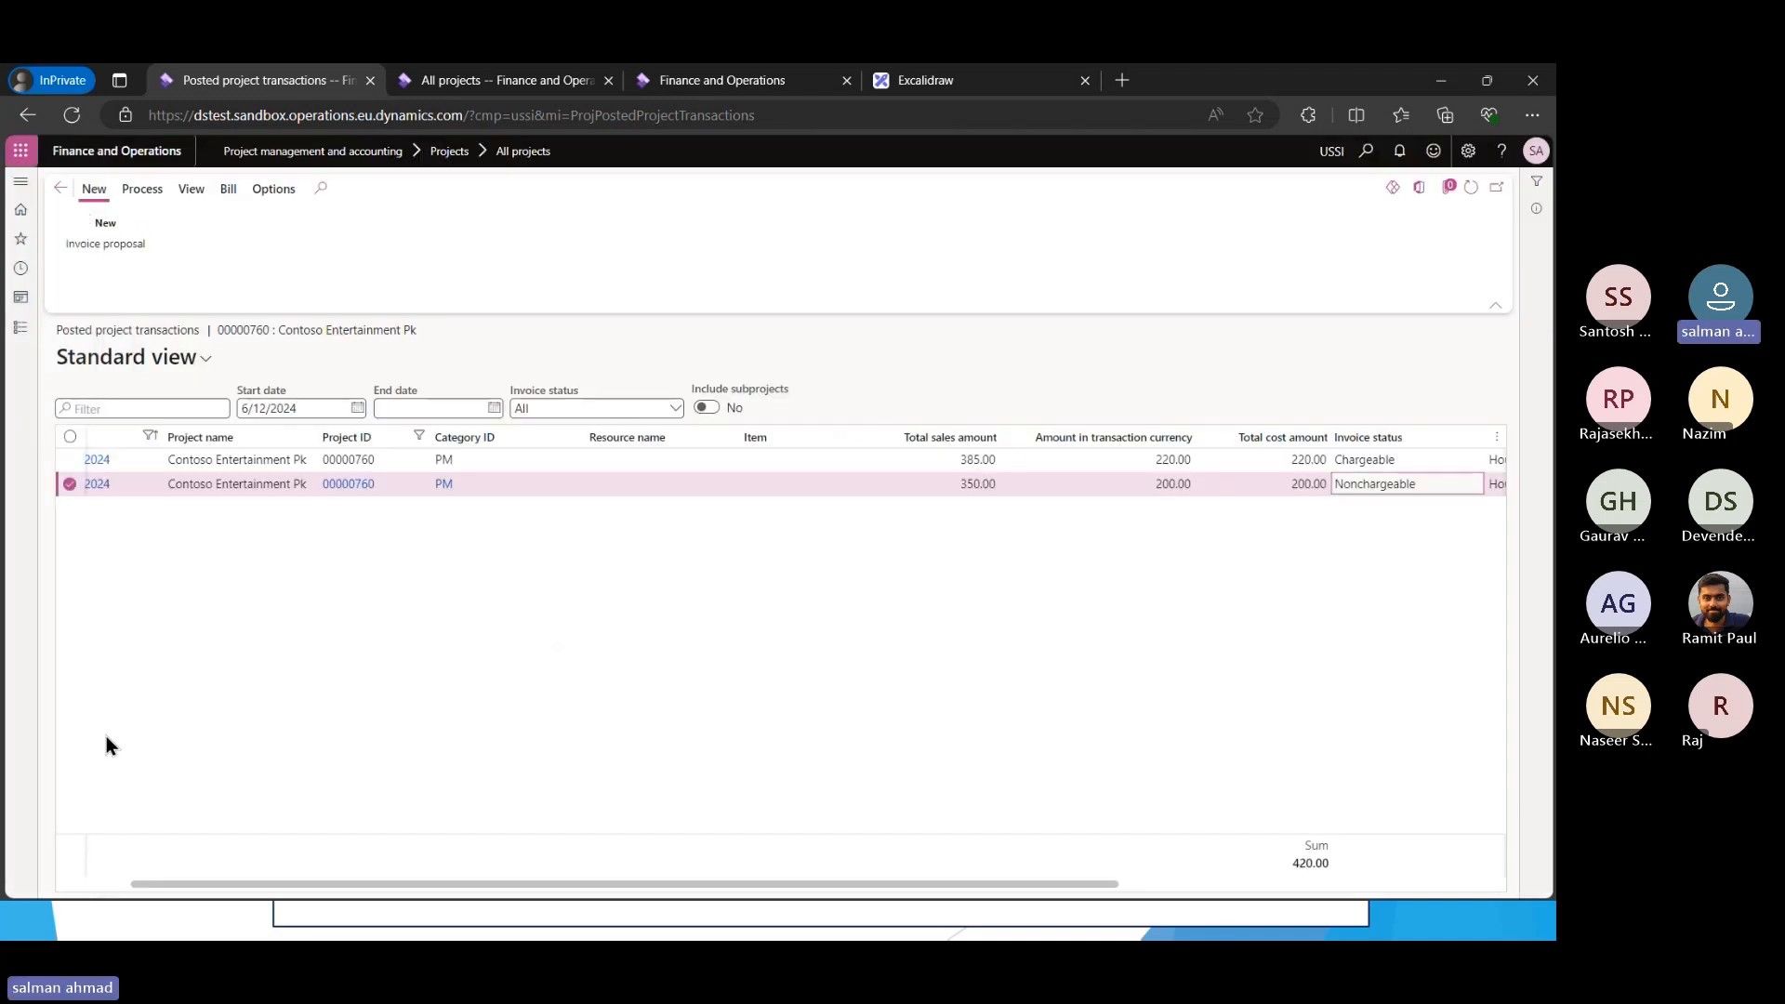
# Switch to the Line Properties presentation and exit the slide show
pyautogui.hotkey('alt', 'Tab')
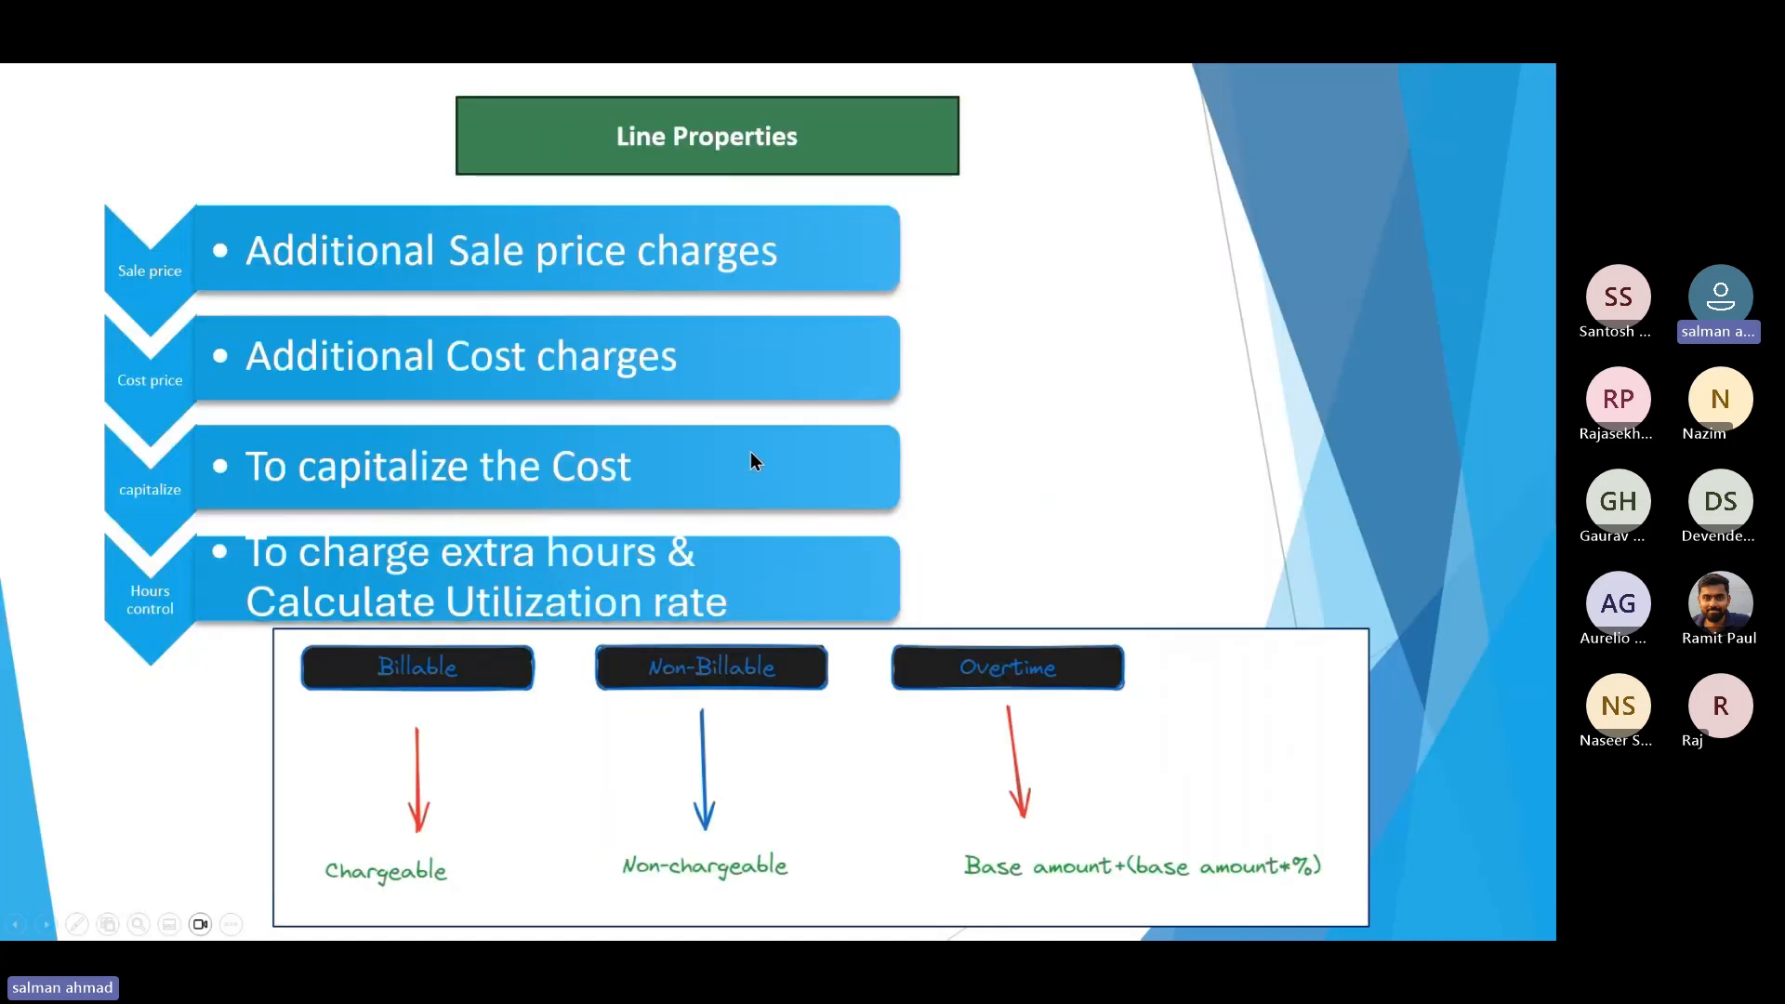
pyautogui.click(752, 454)
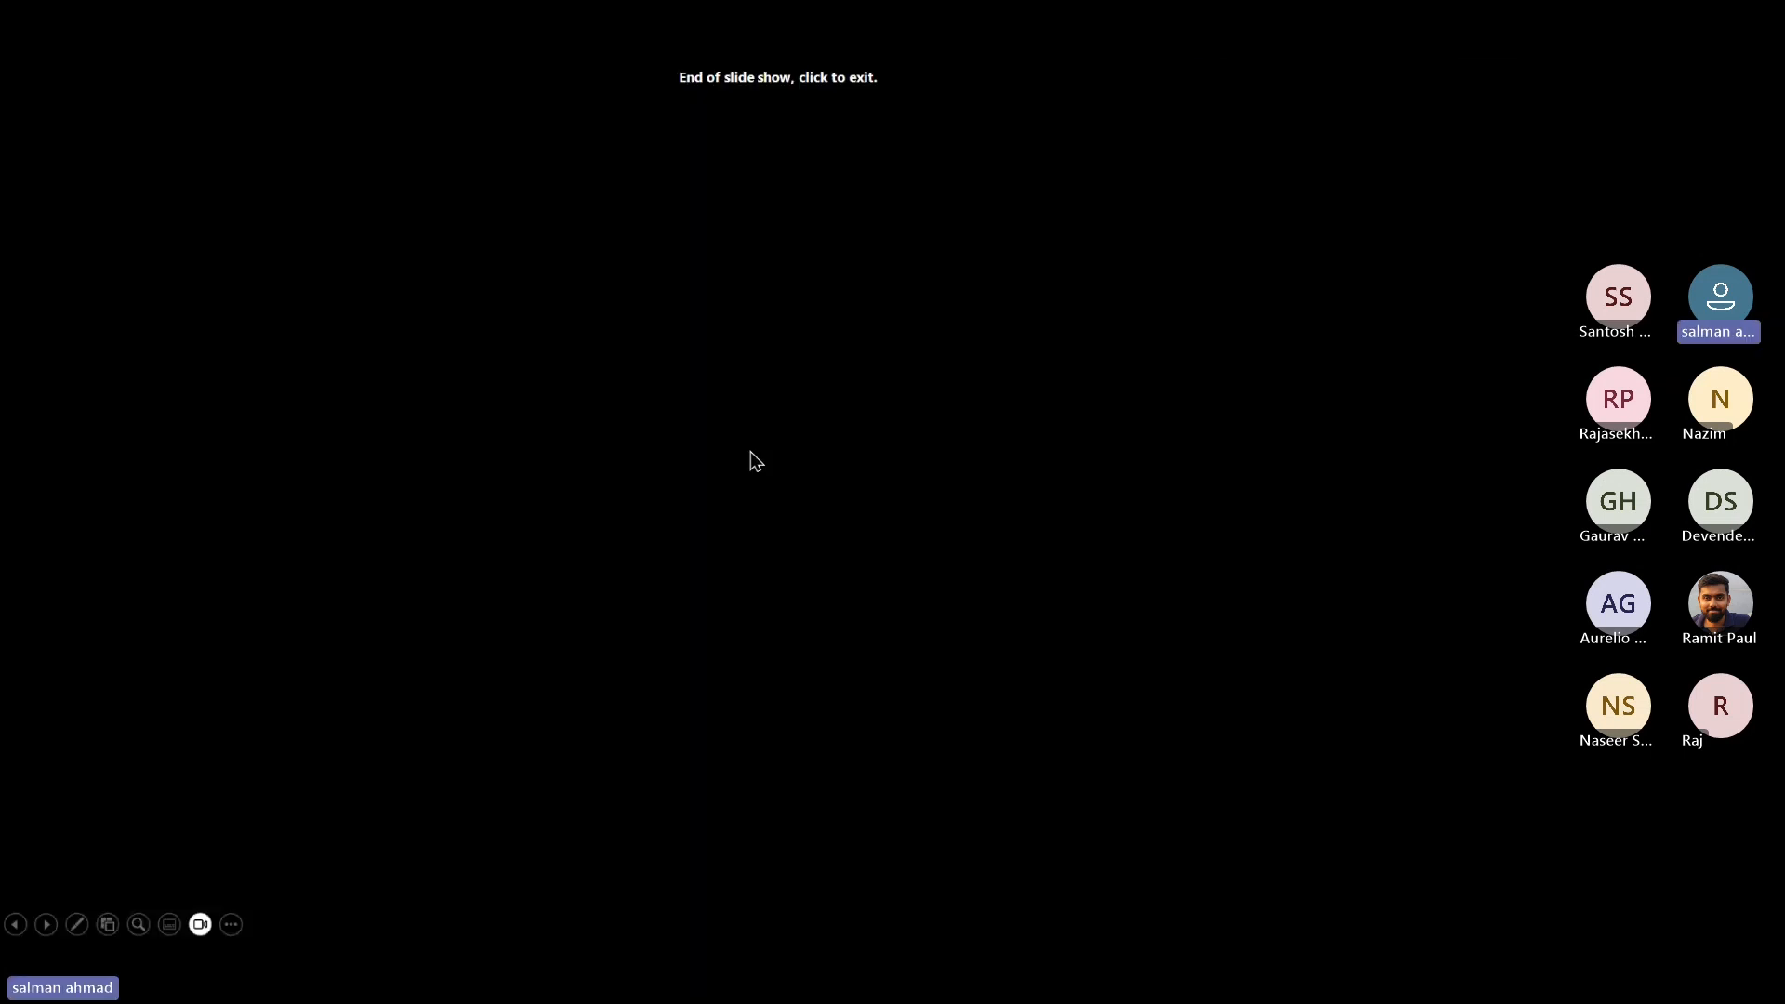
pyautogui.click(865, 88)
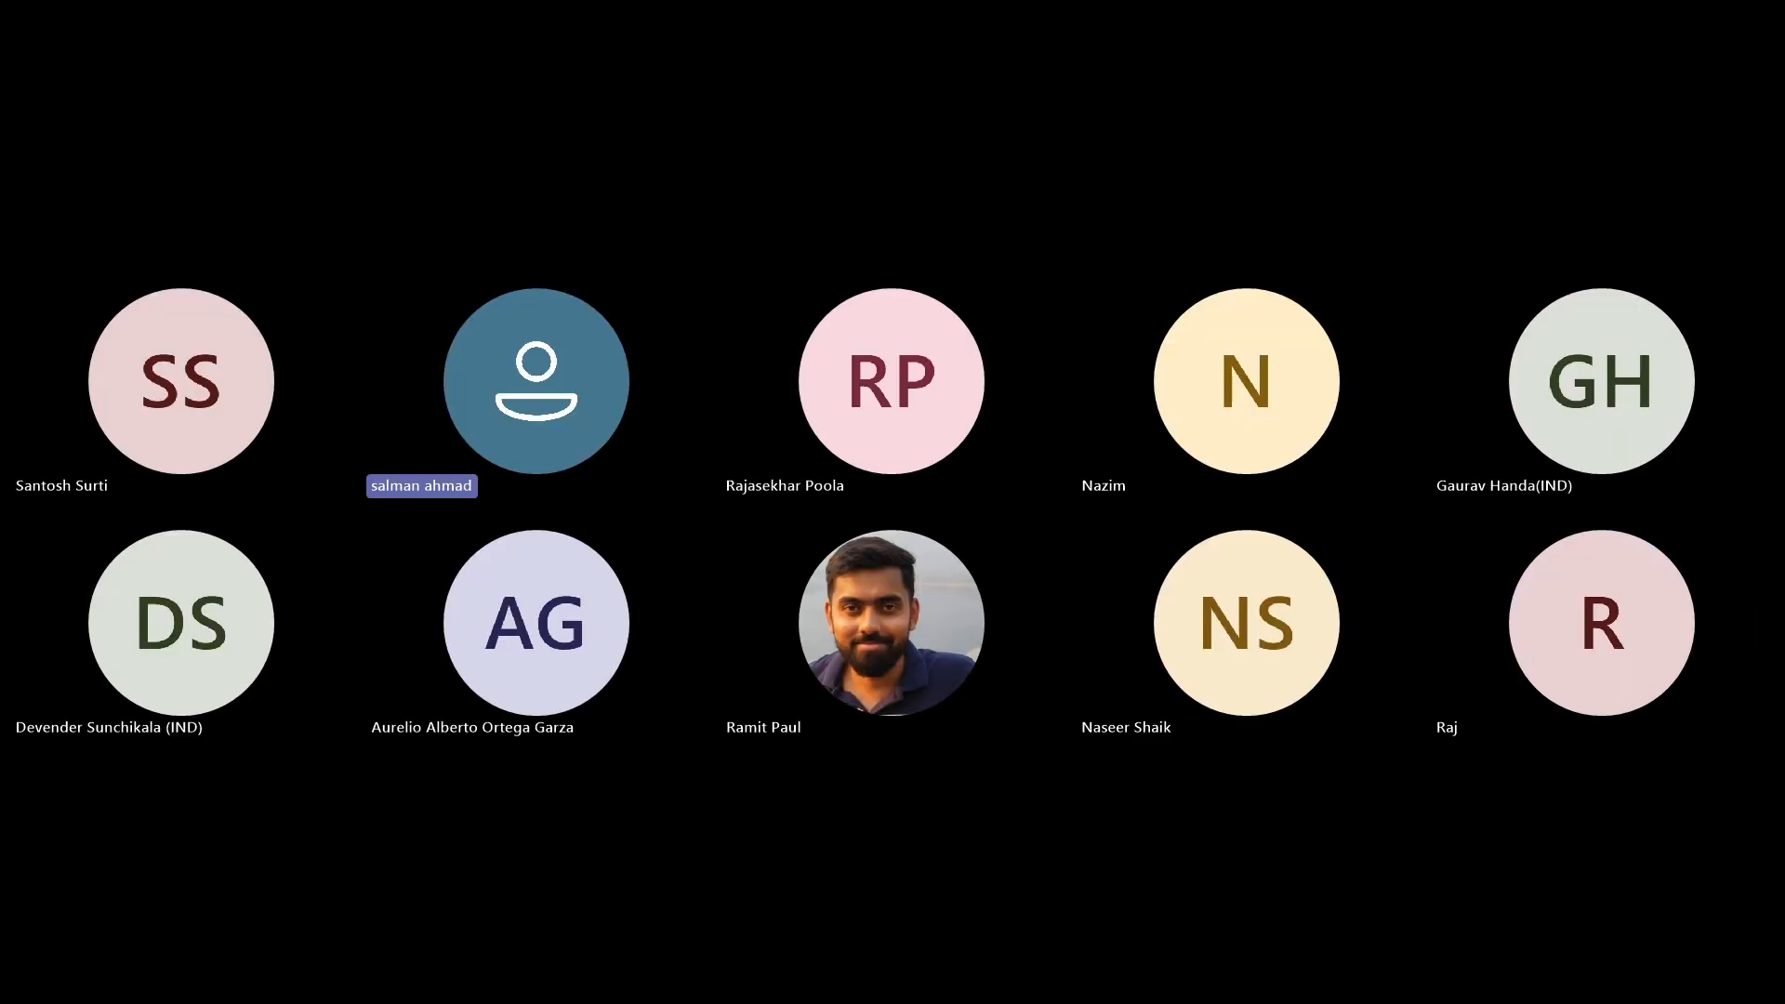